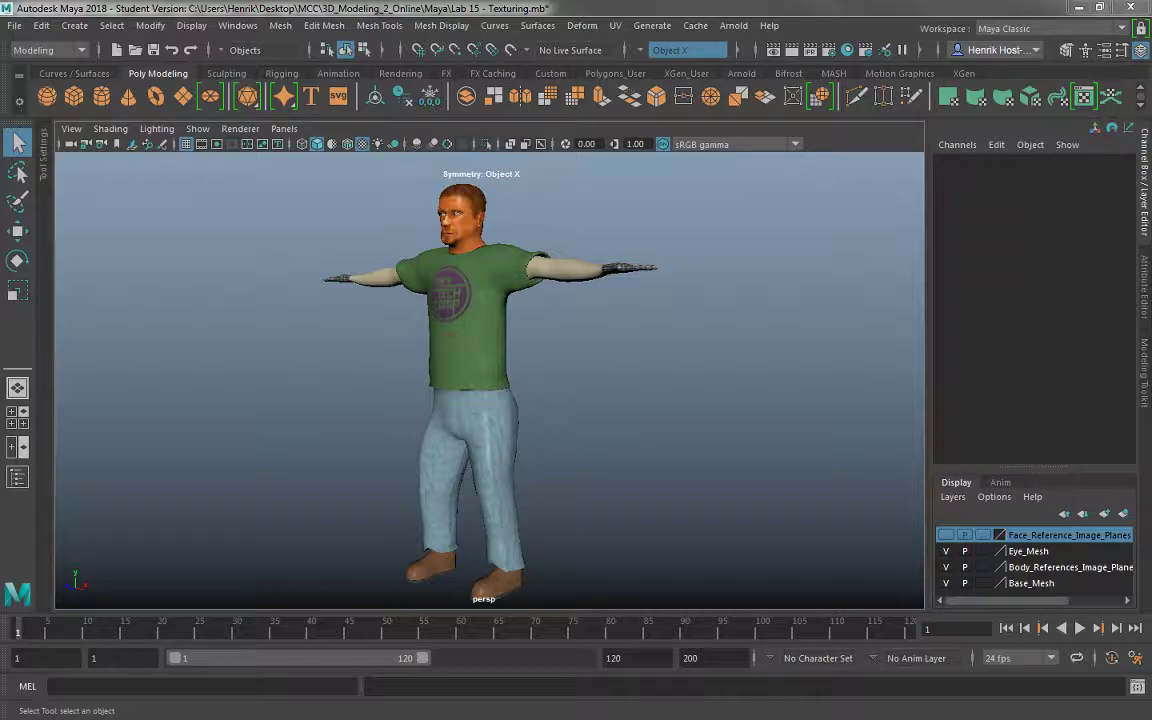
# In Photoshop's Diffuse_Map.psd, group all layers from UV_Layout copy down to UV_Layout and name the group Projection_Texturing
pyautogui.hotkey('alt', 'Tab')
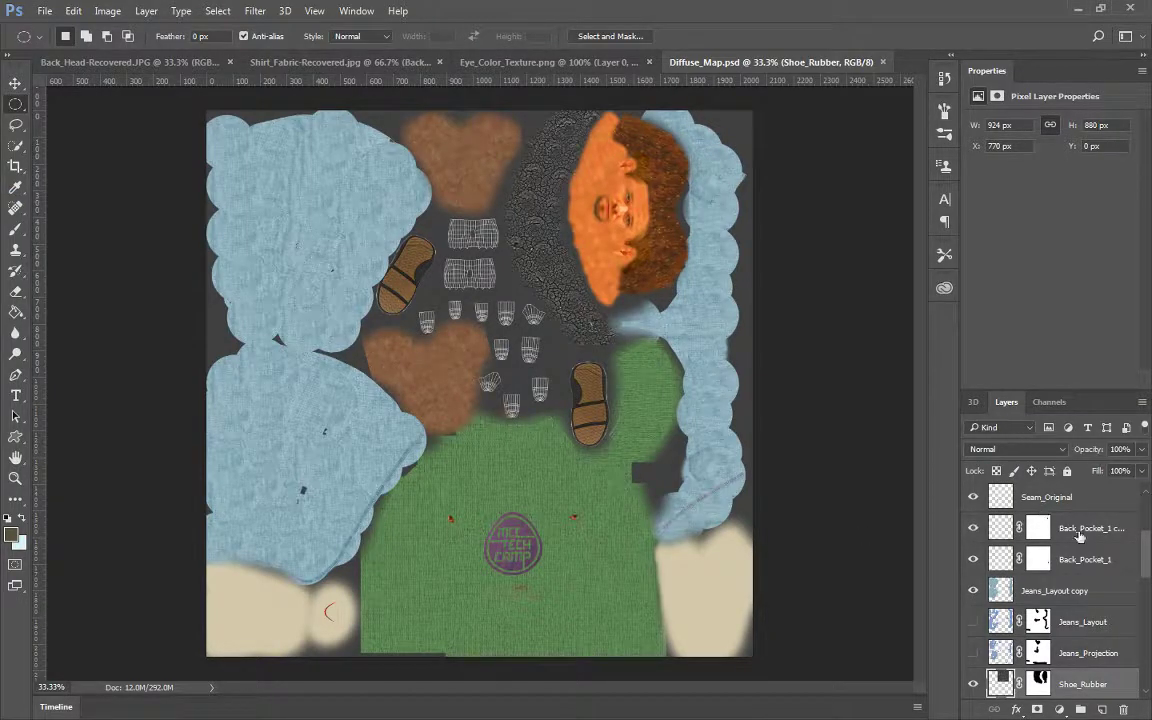
pyautogui.moveTo(1148, 545); pyautogui.dragTo(1148, 505)
pyautogui.click(1067, 500)
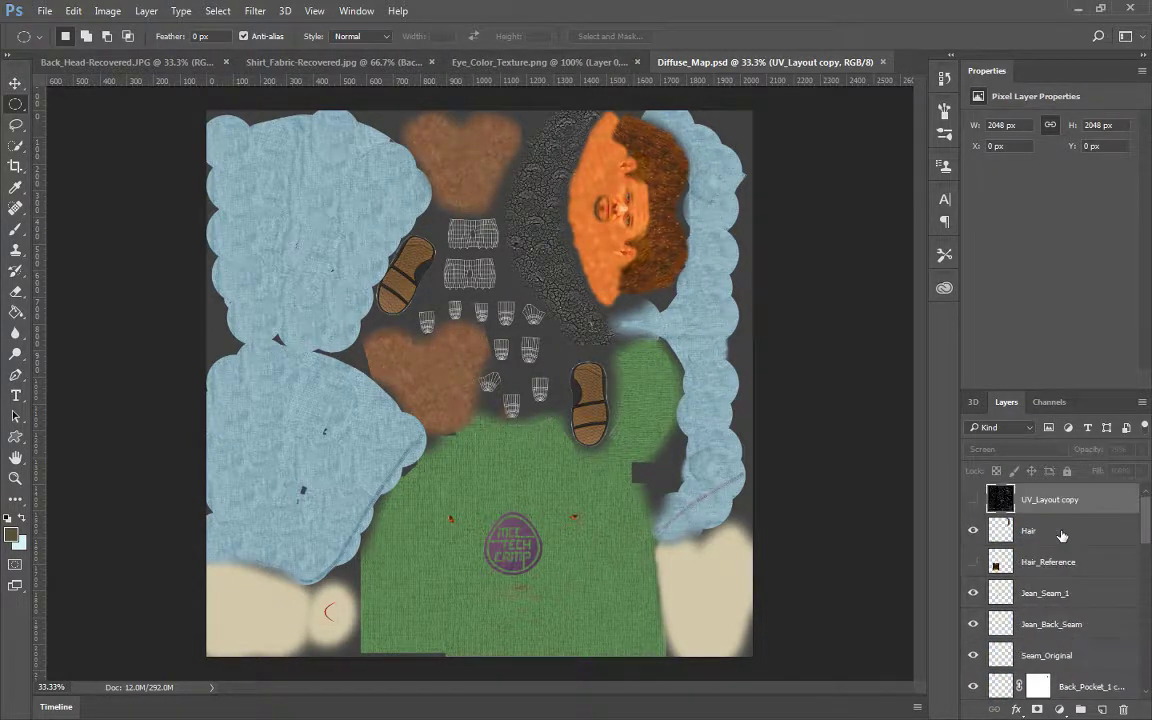
pyautogui.scroll(-10, 1007, 520)
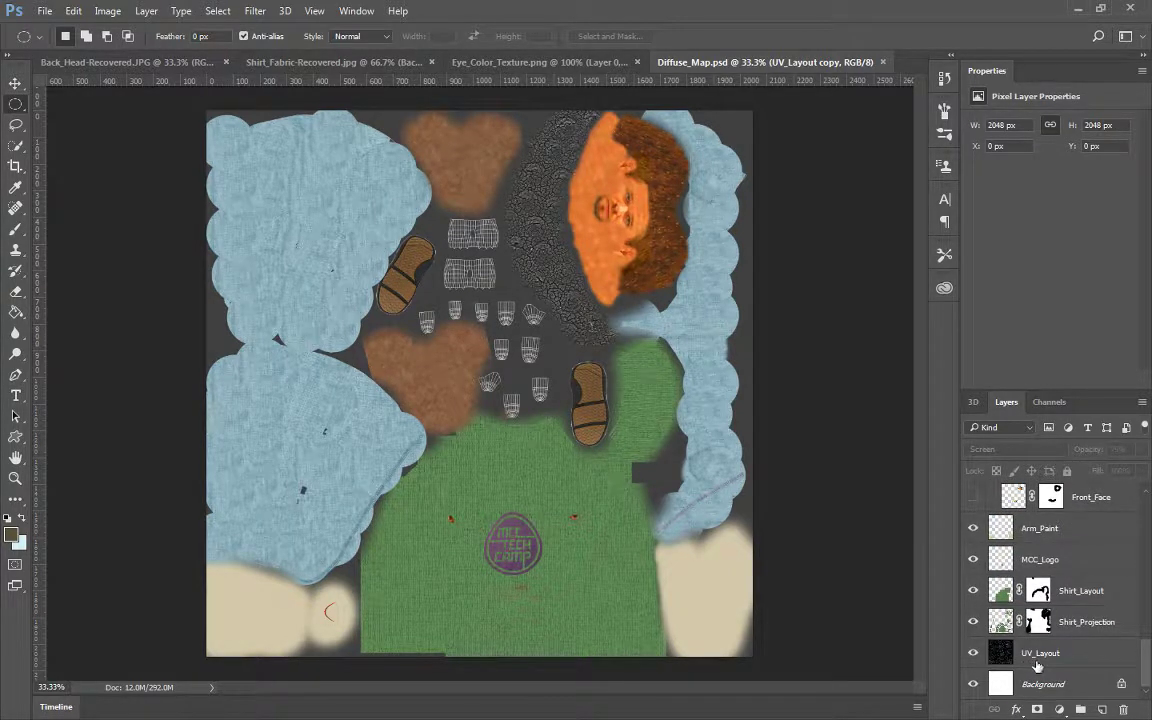
pyautogui.hotkey('ctrl', 'g')
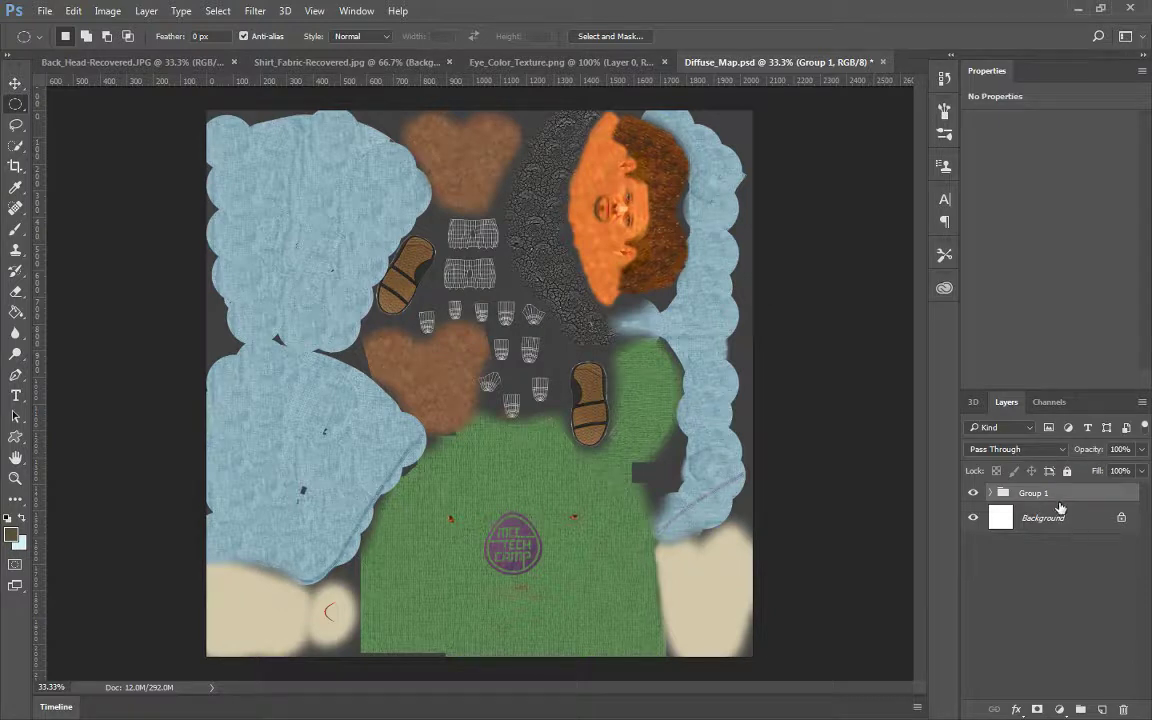
pyautogui.doubleClick(1034, 494)
pyautogui.write('Projection_Texturing')
pyautogui.press('Return')
# Try deleting the Background layer beneath the group, and undo the deletion
pyautogui.click(1074, 526)
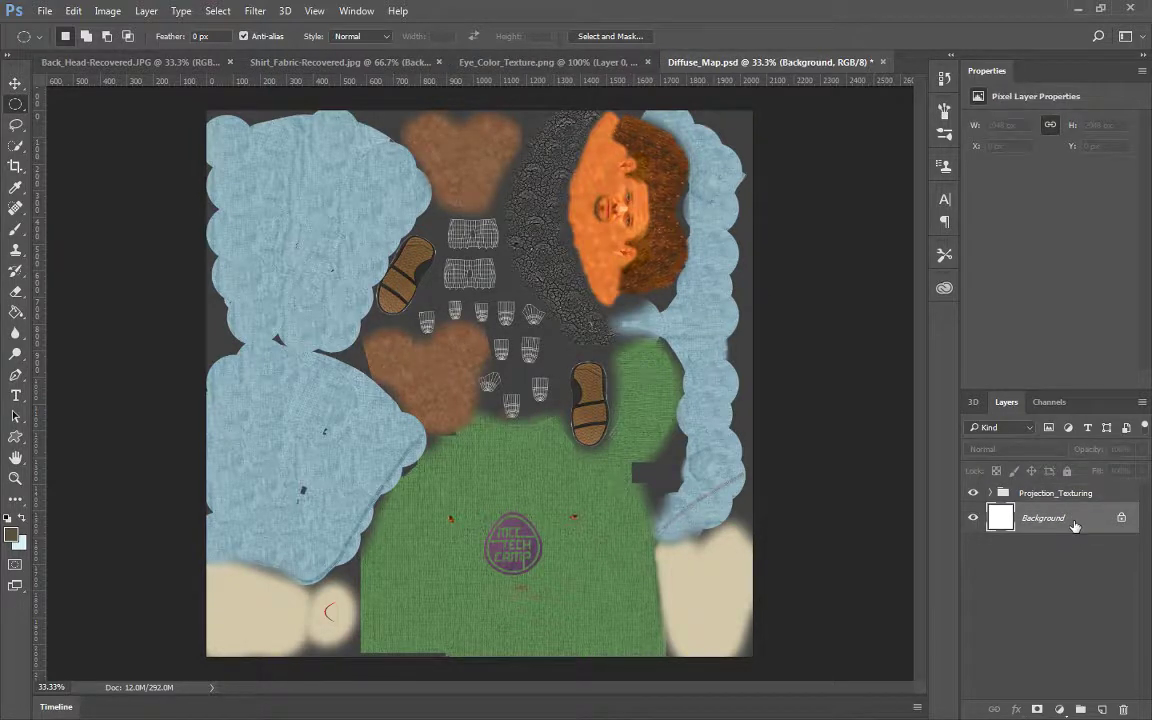
pyautogui.click(1123, 709)
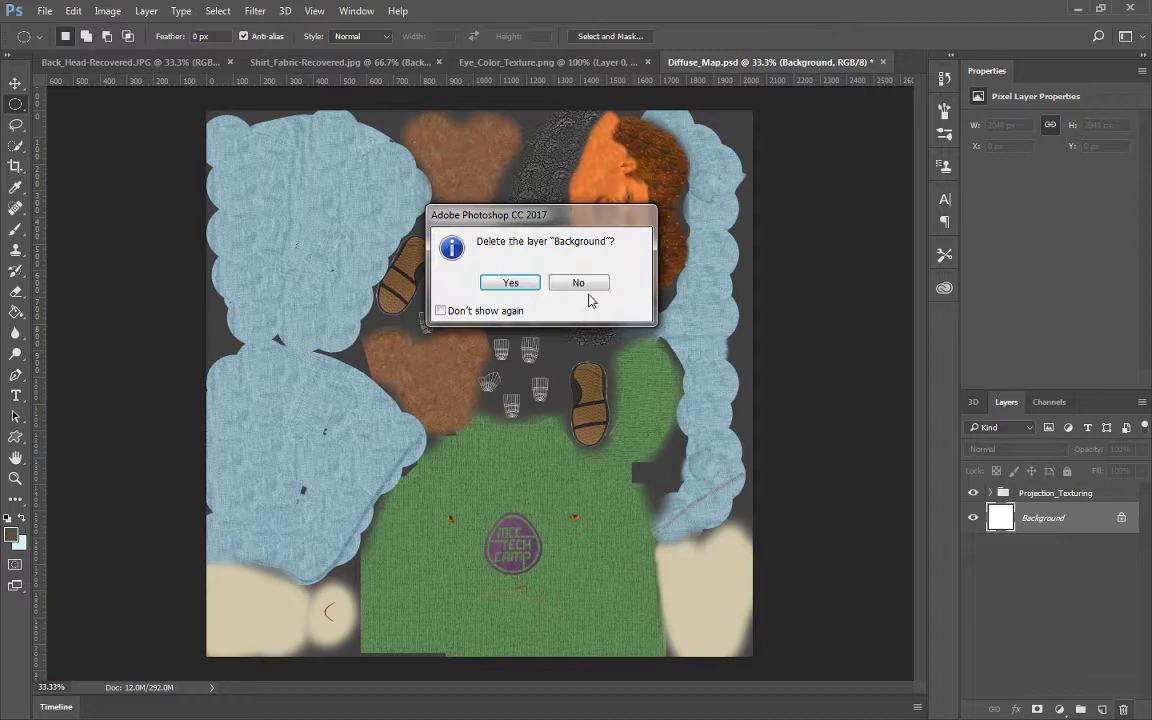
pyautogui.click(527, 289)
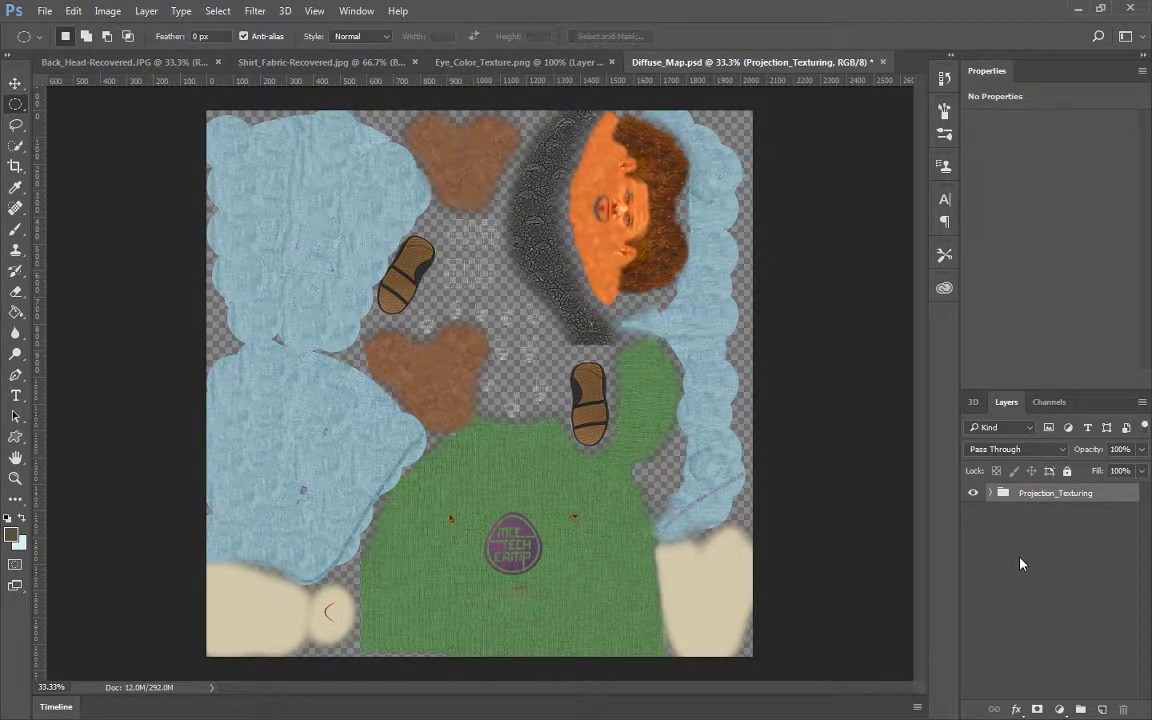
pyautogui.hotkey('ctrl', 'z')
pyautogui.hotkey('ctrl', 'z')
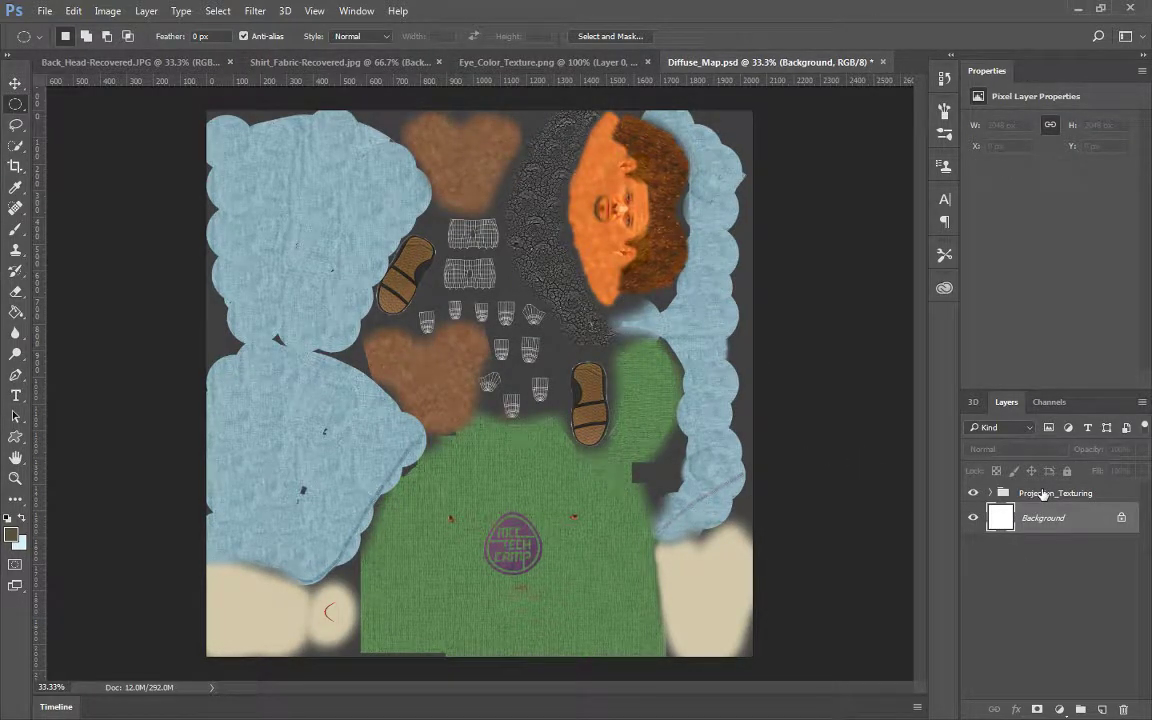
# Add a new empty layer directly above Background and hide the Projection_Texturing group
pyautogui.click(1102, 709)
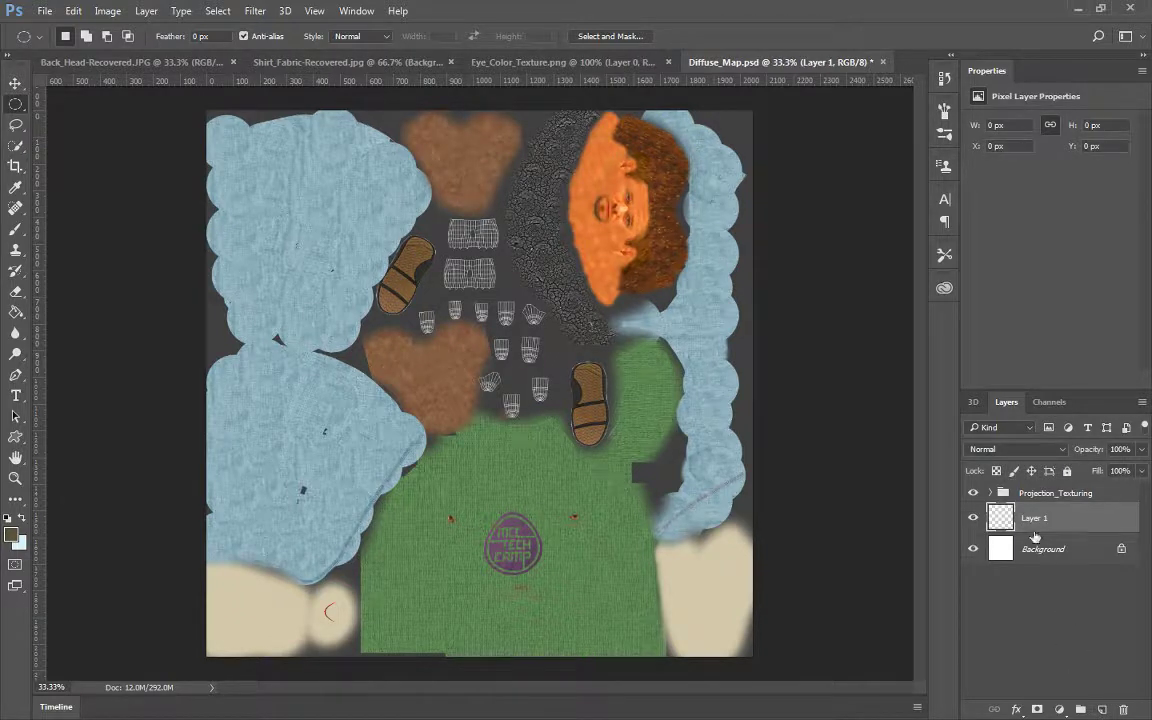
pyautogui.click(974, 494)
pyautogui.moveTo(1001, 517); pyautogui.dragTo(997, 500)
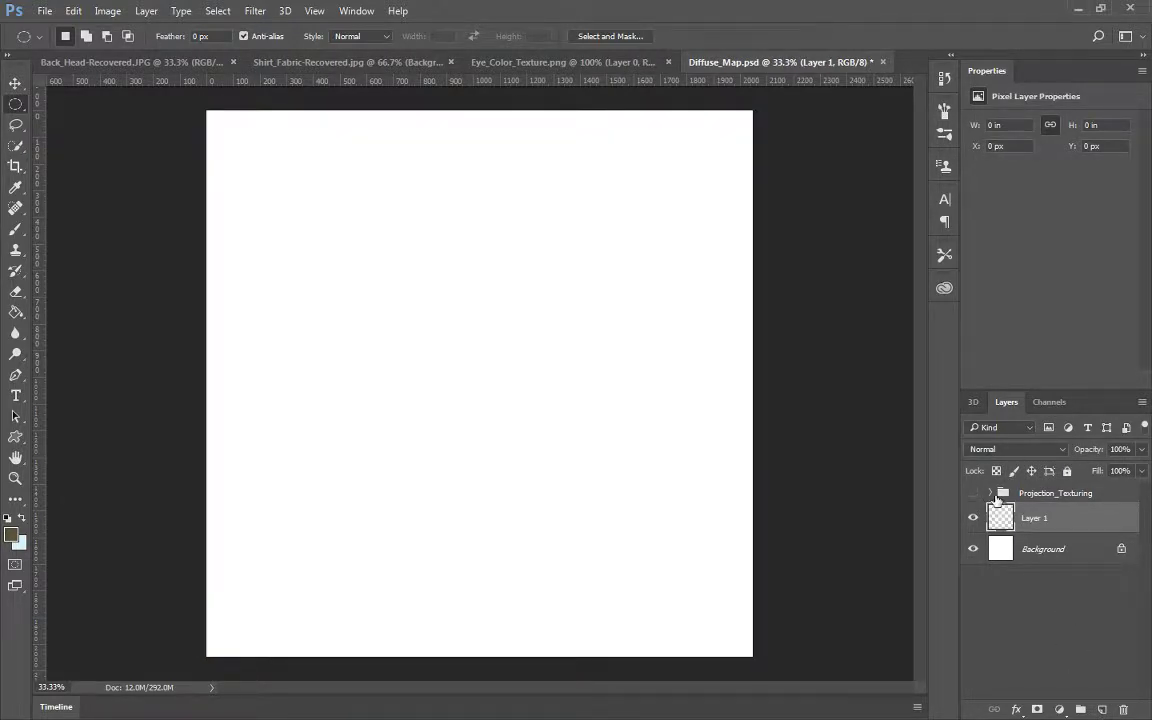
# Expand and show the Projection_Texturing group, and toggle its UV_Layout copy layer to check the wireframe over the textures
pyautogui.click(992, 494)
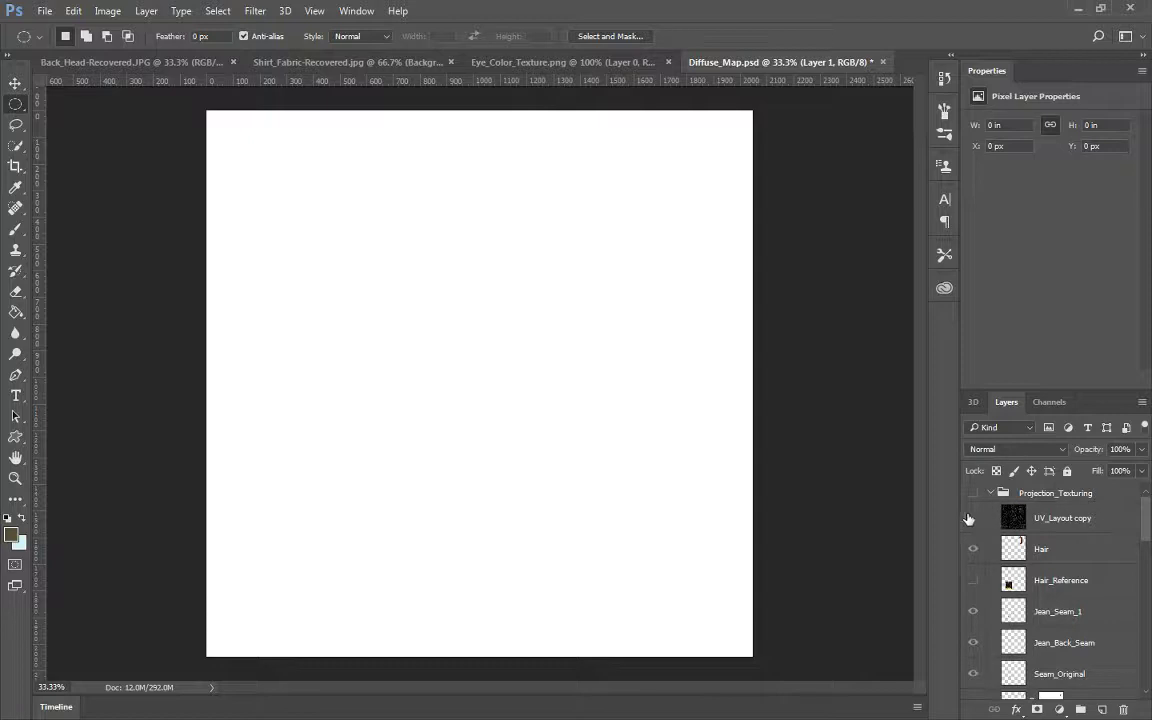
pyautogui.click(971, 518)
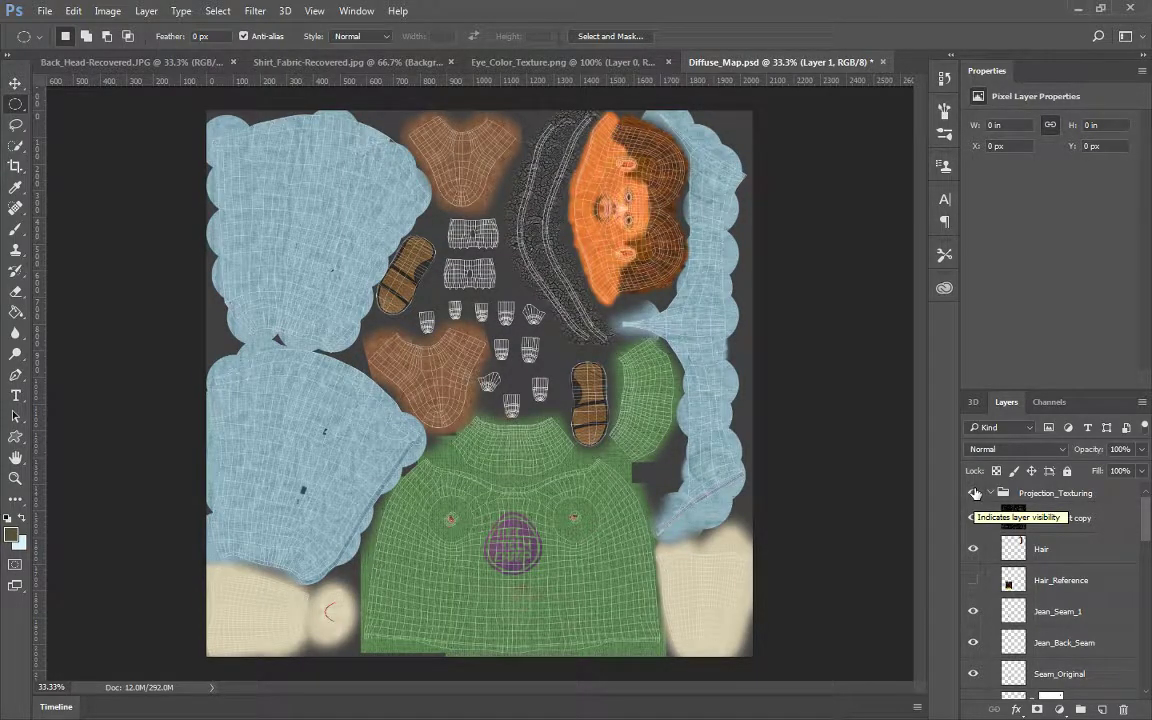
pyautogui.click(975, 493)
pyautogui.click(975, 520)
pyautogui.click(975, 520)
pyautogui.click(975, 520)
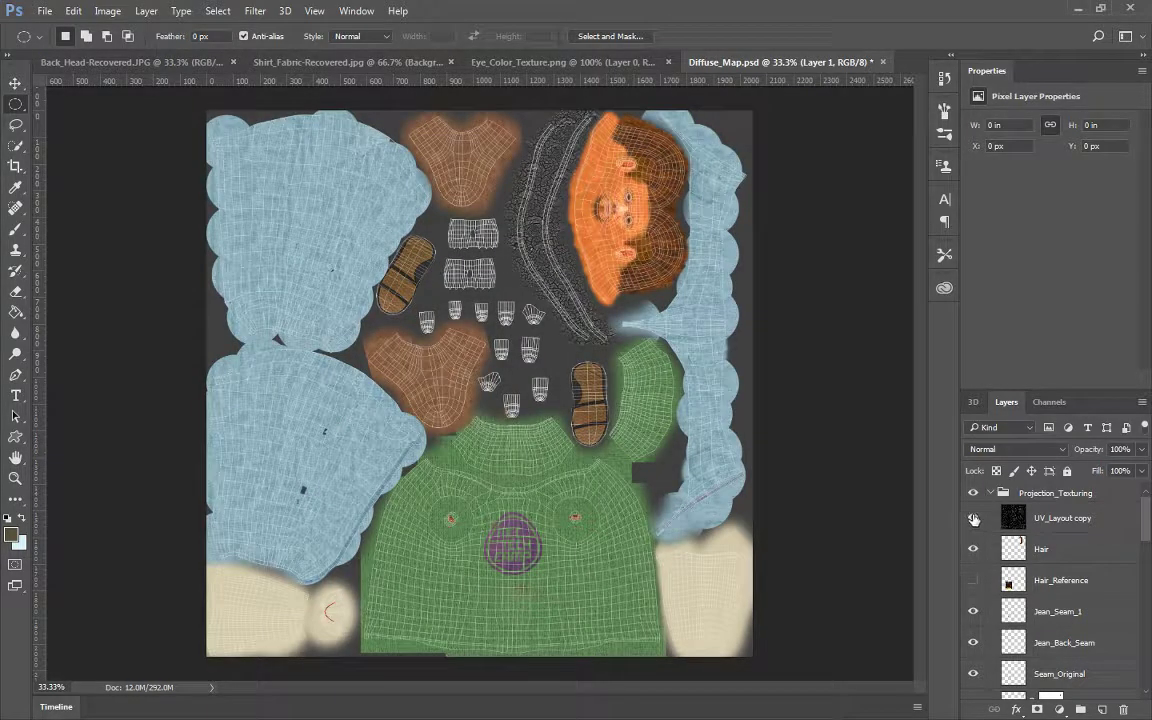
pyautogui.click(973, 517)
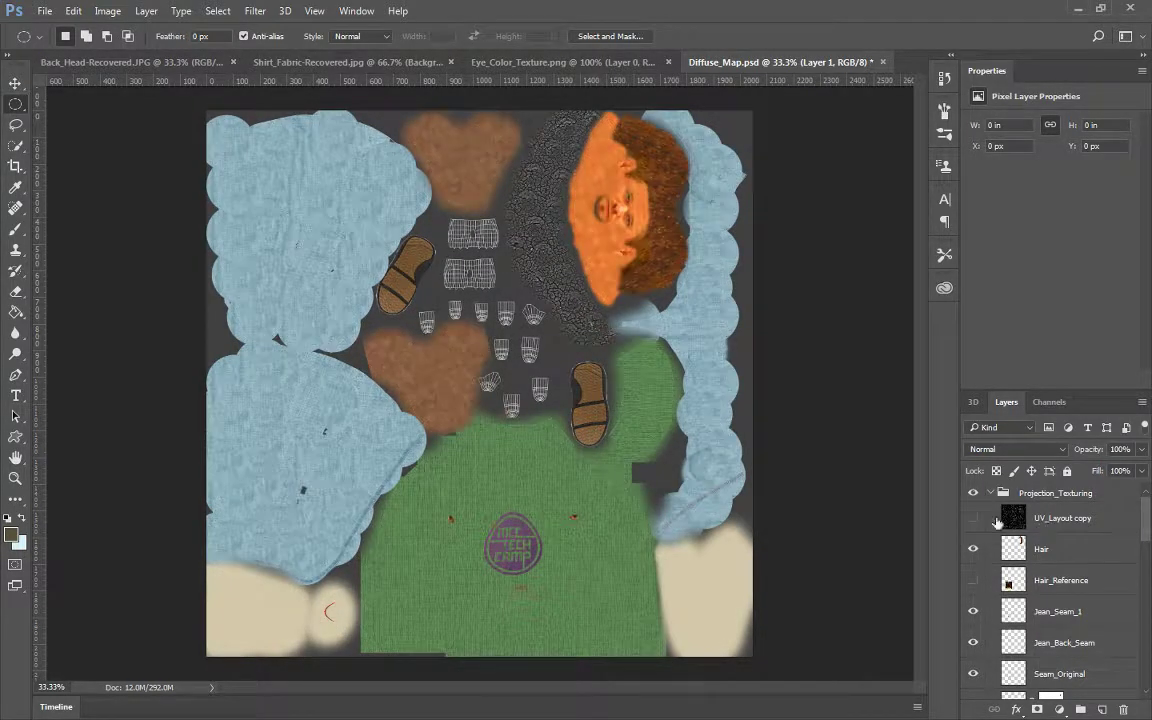
# Copy the whole UV_Layout copy layer, hide the Projection_Texturing group, and paste the wireframe into a new layer above Layer 1
pyautogui.click(1029, 514)
pyautogui.hotkey('ctrl', 'a')
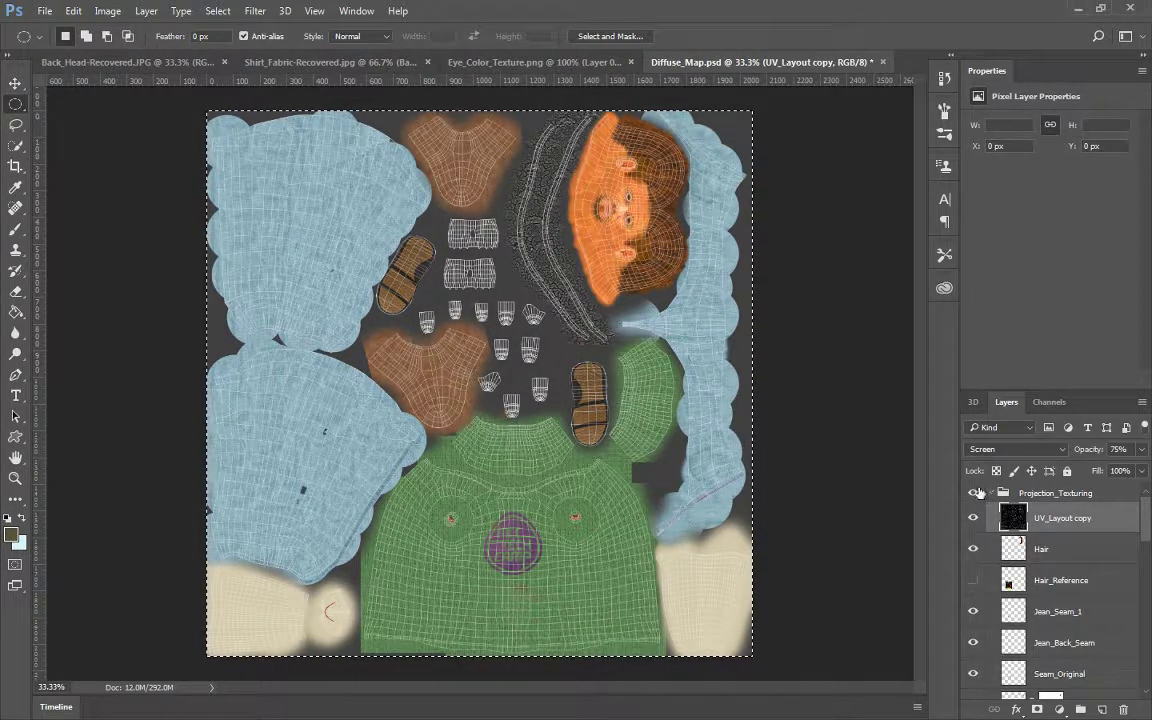
pyautogui.click(972, 493)
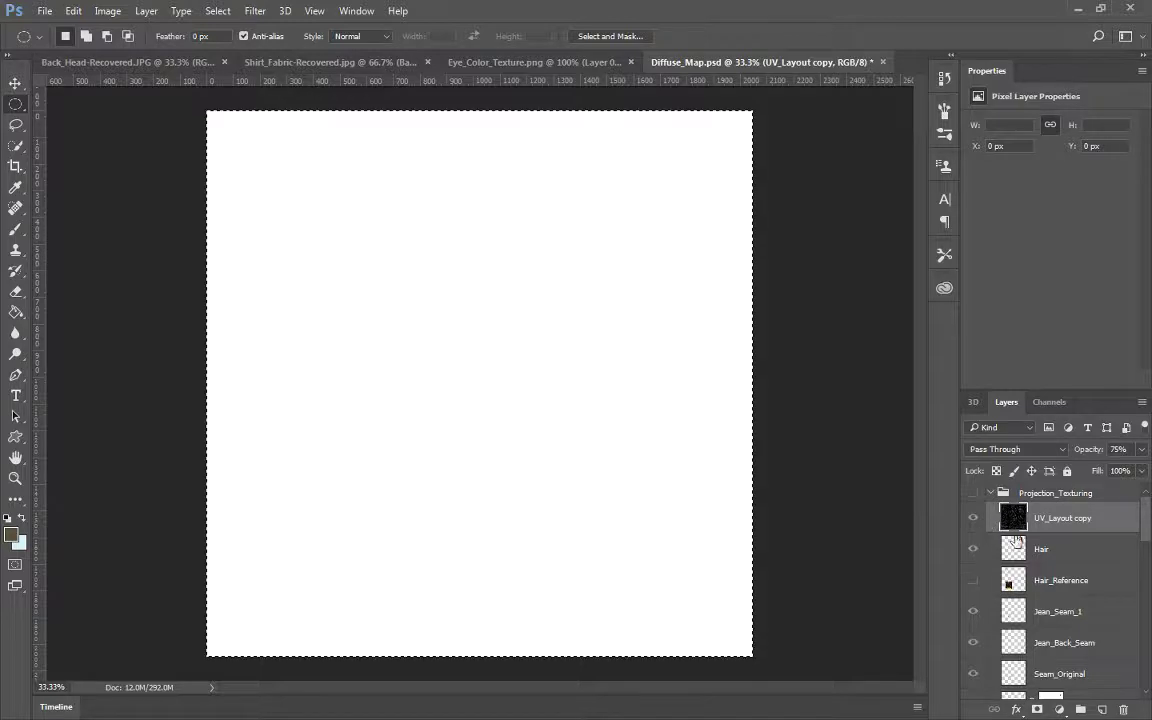
pyautogui.click(990, 493)
pyautogui.click(1020, 518)
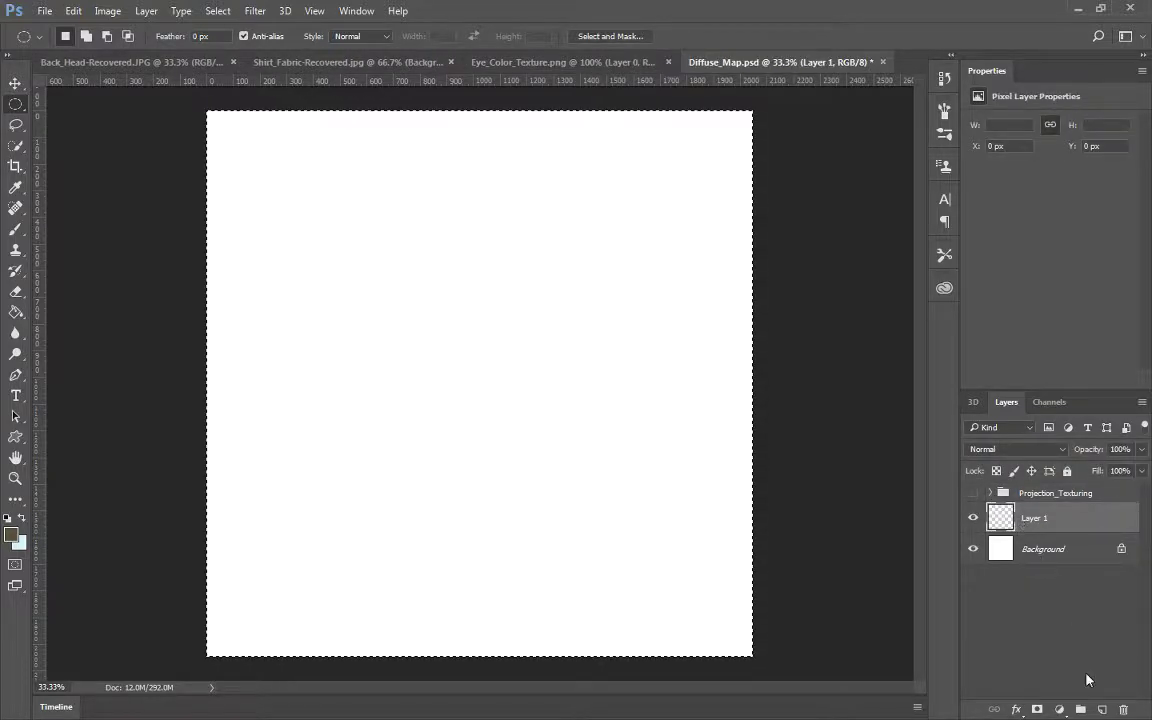
pyautogui.click(1101, 709)
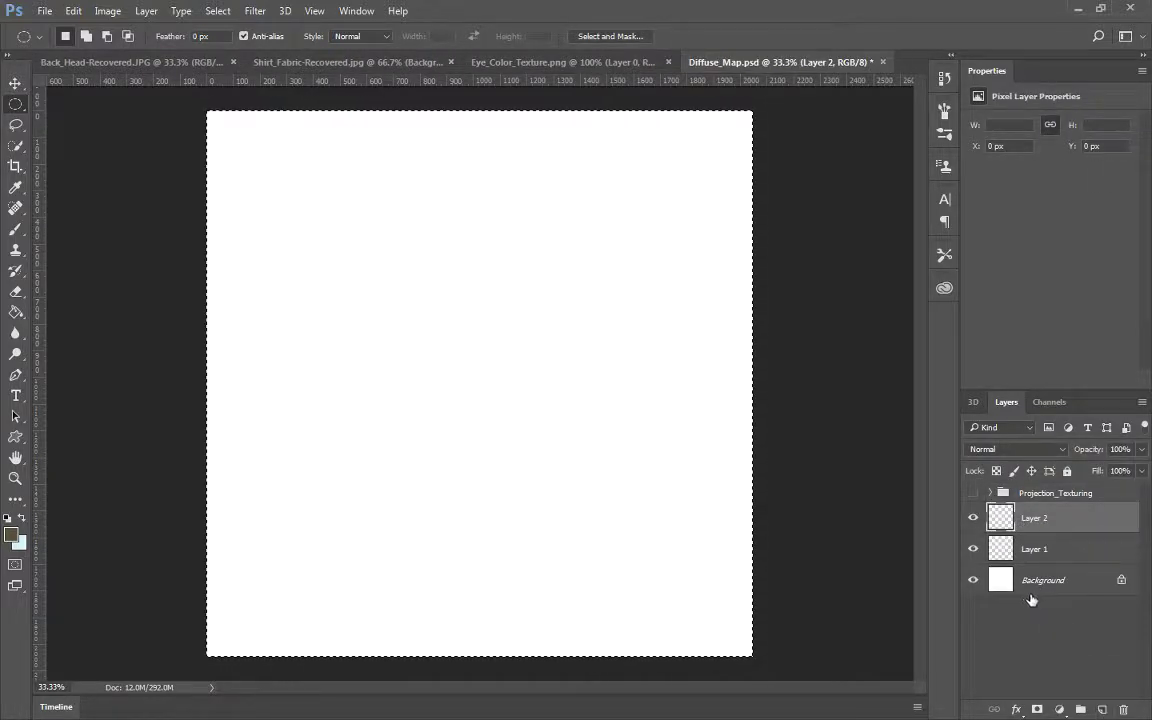
pyautogui.hotkey('ctrl', 'v')
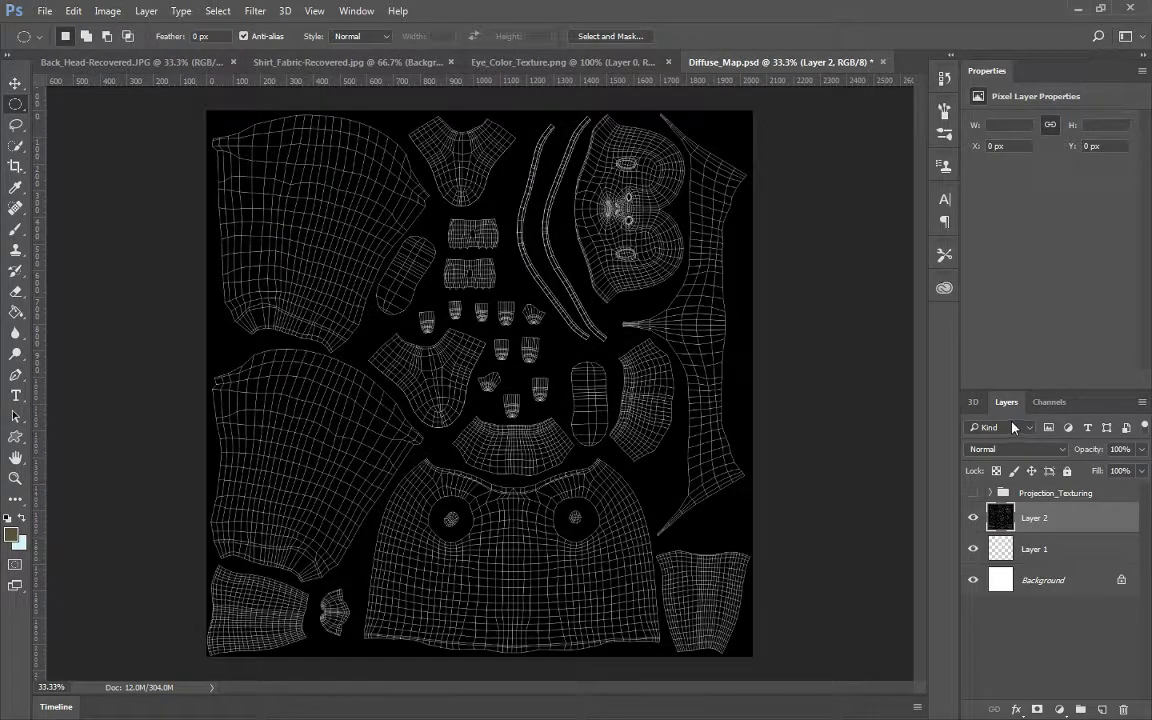
# Delete the white Background layer
pyautogui.click(1021, 588)
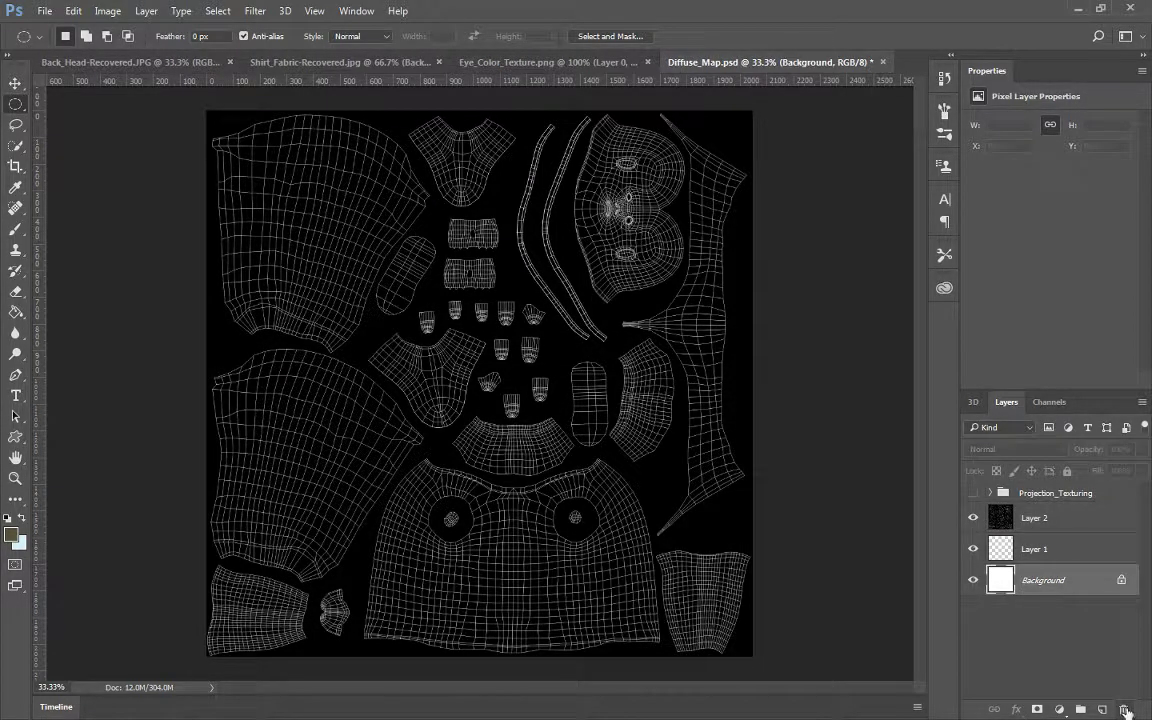
pyautogui.press('Delete')
pyautogui.click(511, 285)
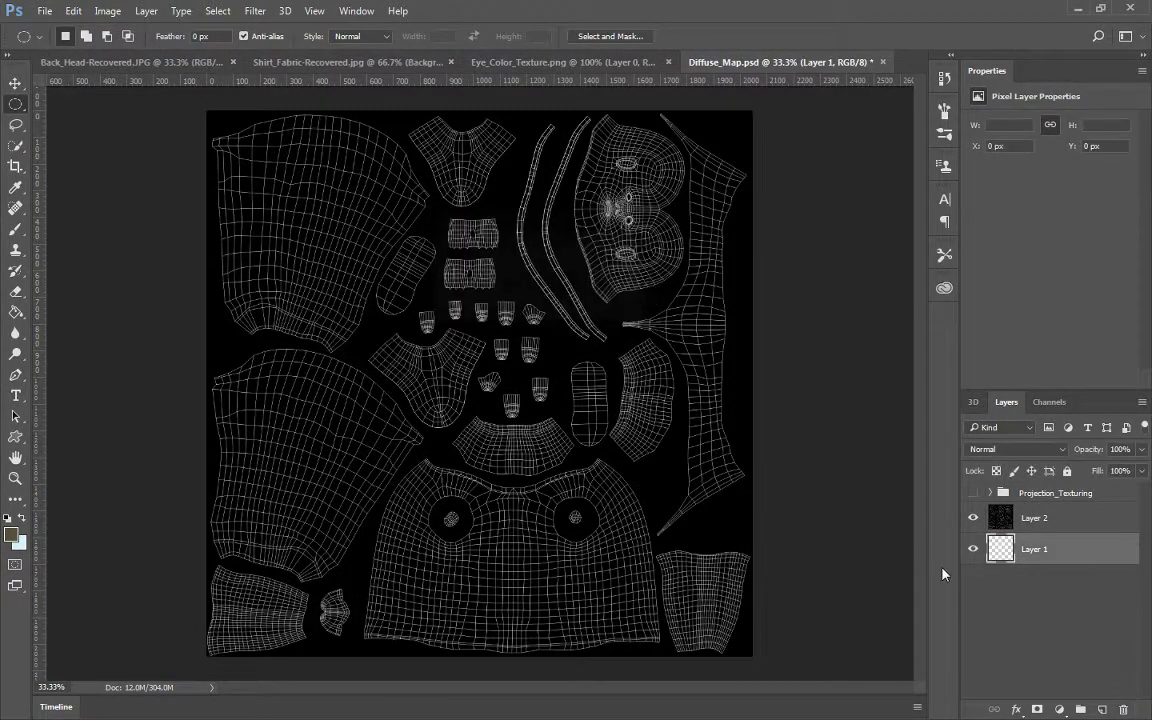
# Duplicate the pasted UV wireframe layer and move the copy below the empty Layer 1
pyautogui.click(1030, 521)
pyautogui.hotkey('ctrl', 'j')
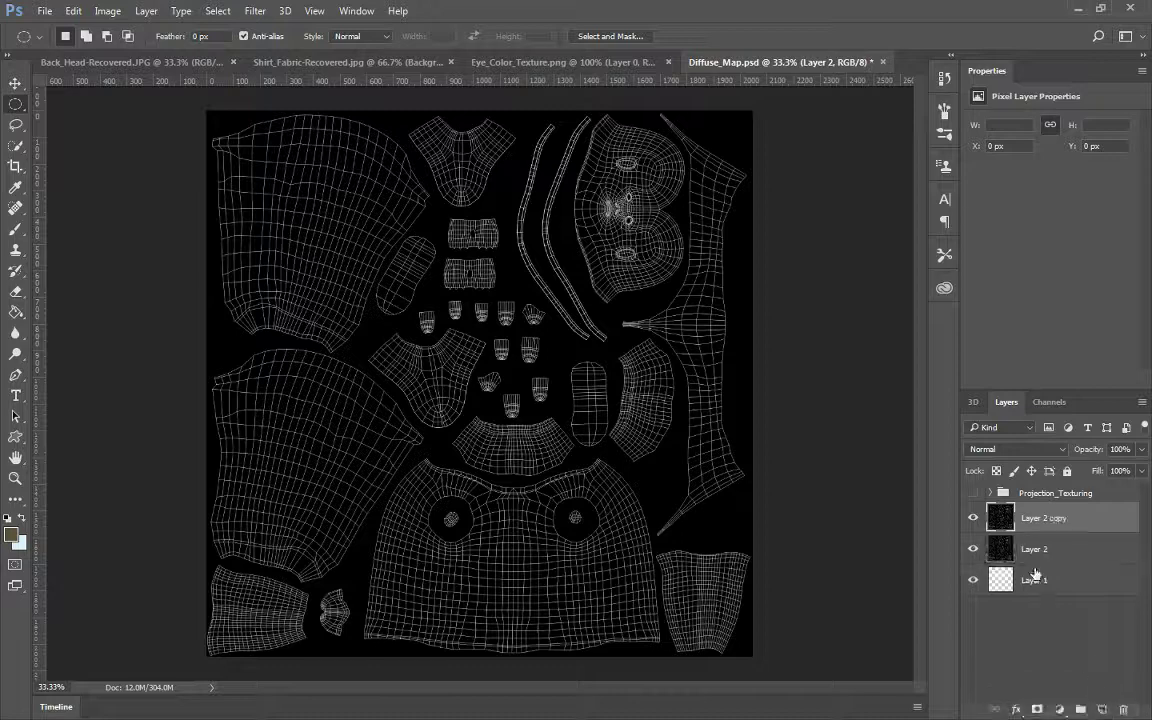
pyautogui.moveTo(1027, 520); pyautogui.dragTo(1030, 585)
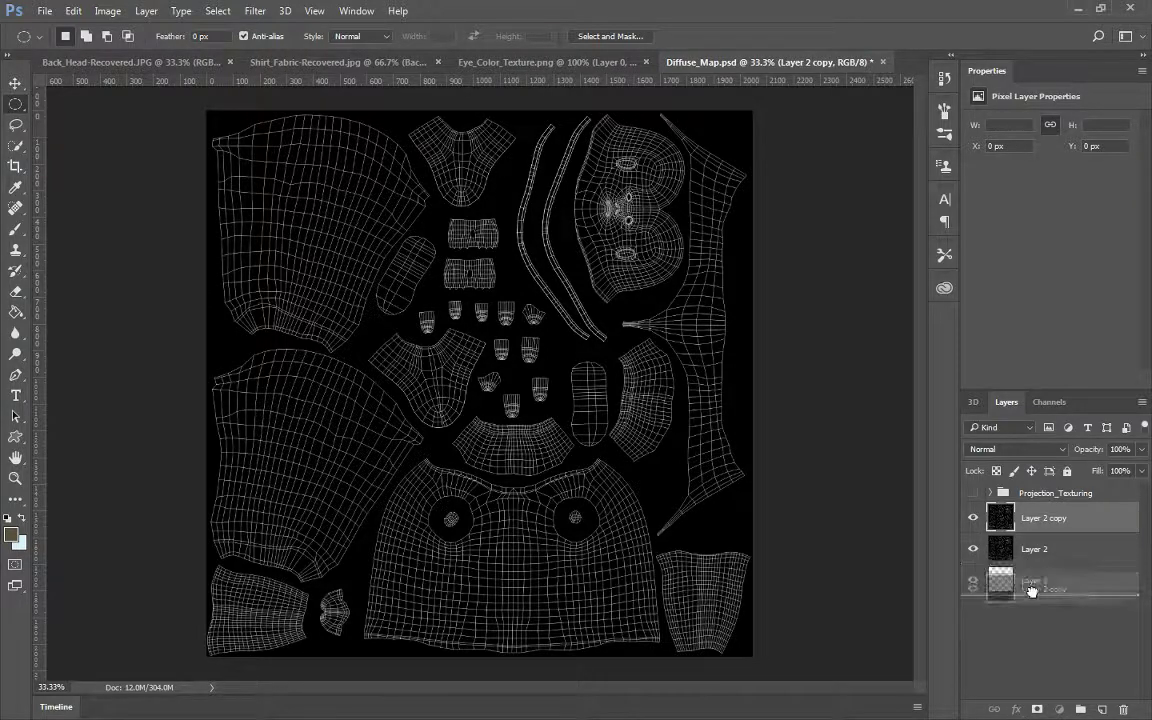
# Set the upper wireframe layer's blend mode to Screen and rename it UVs
pyautogui.click(1015, 518)
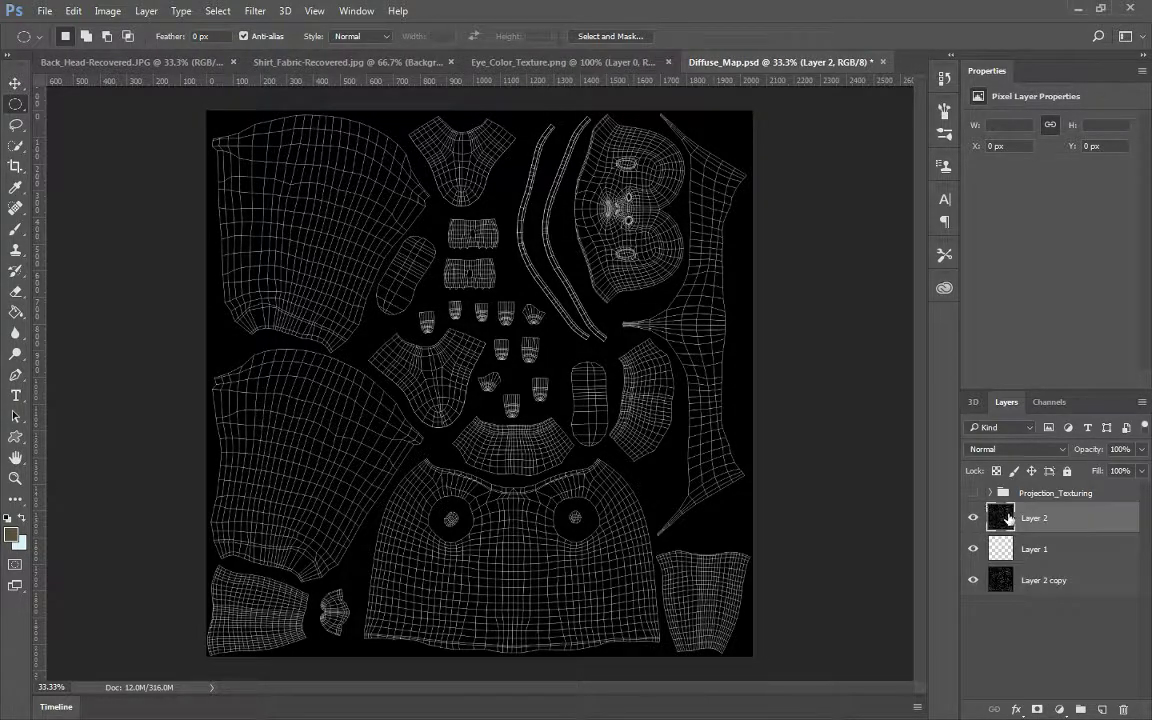
pyautogui.click(1007, 453)
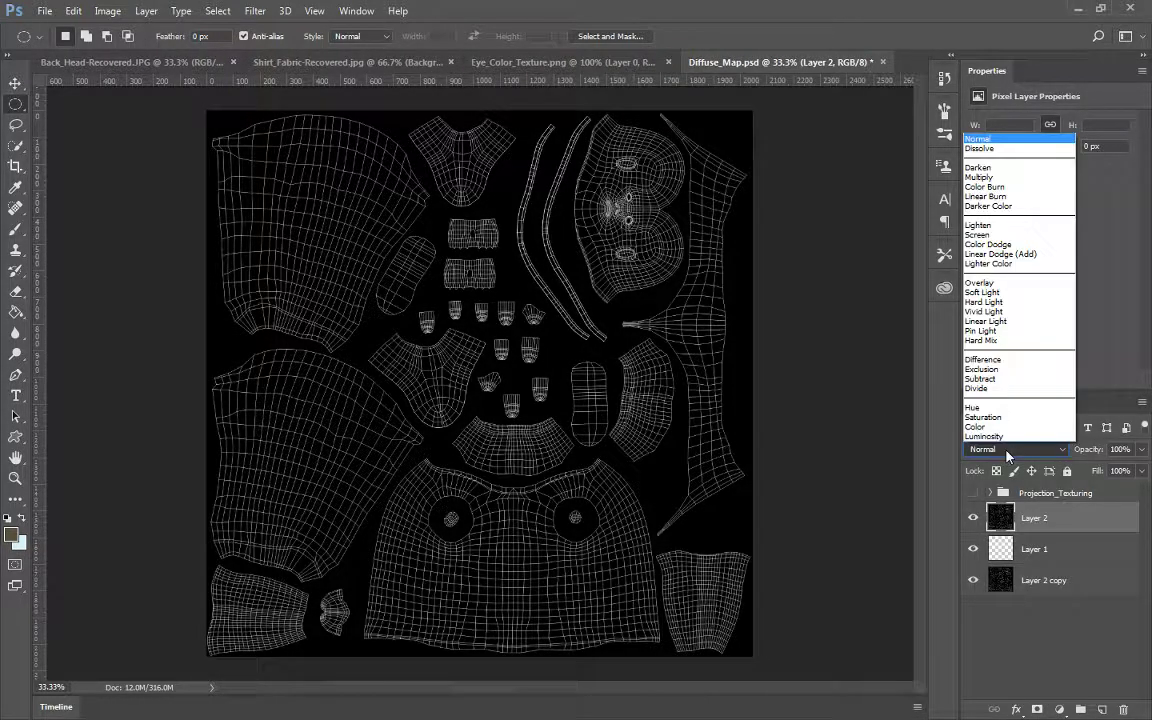
pyautogui.click(1010, 237)
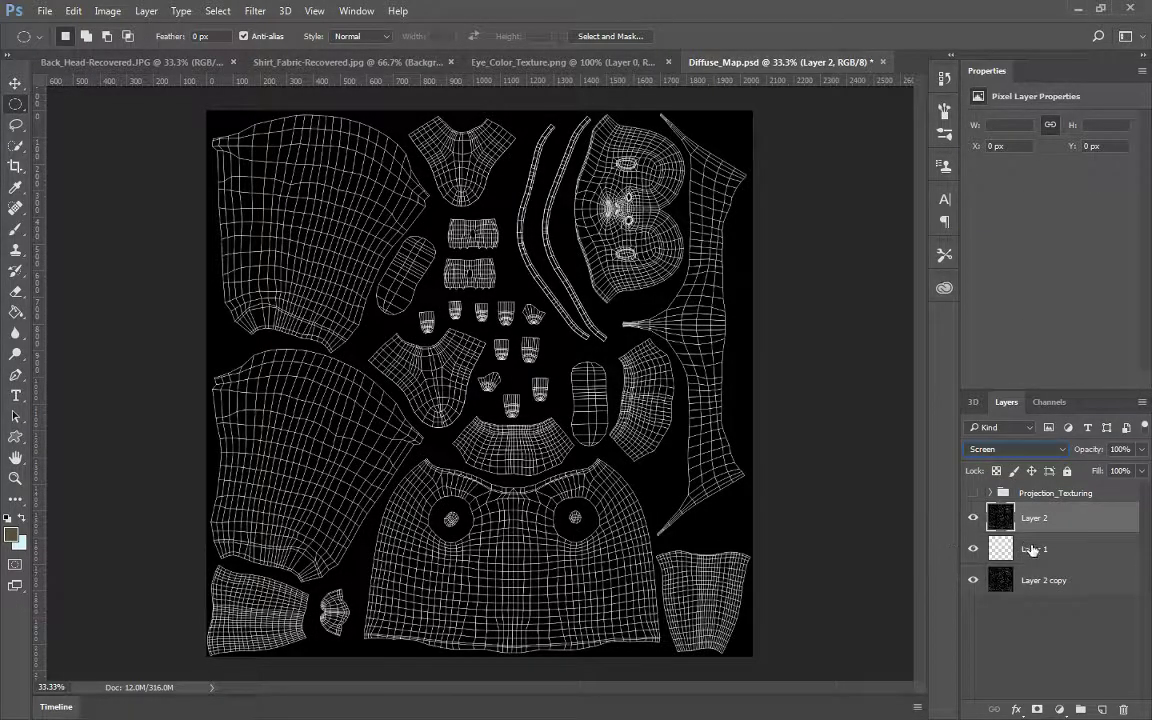
pyautogui.doubleClick(1033, 518)
pyautogui.write('UV')
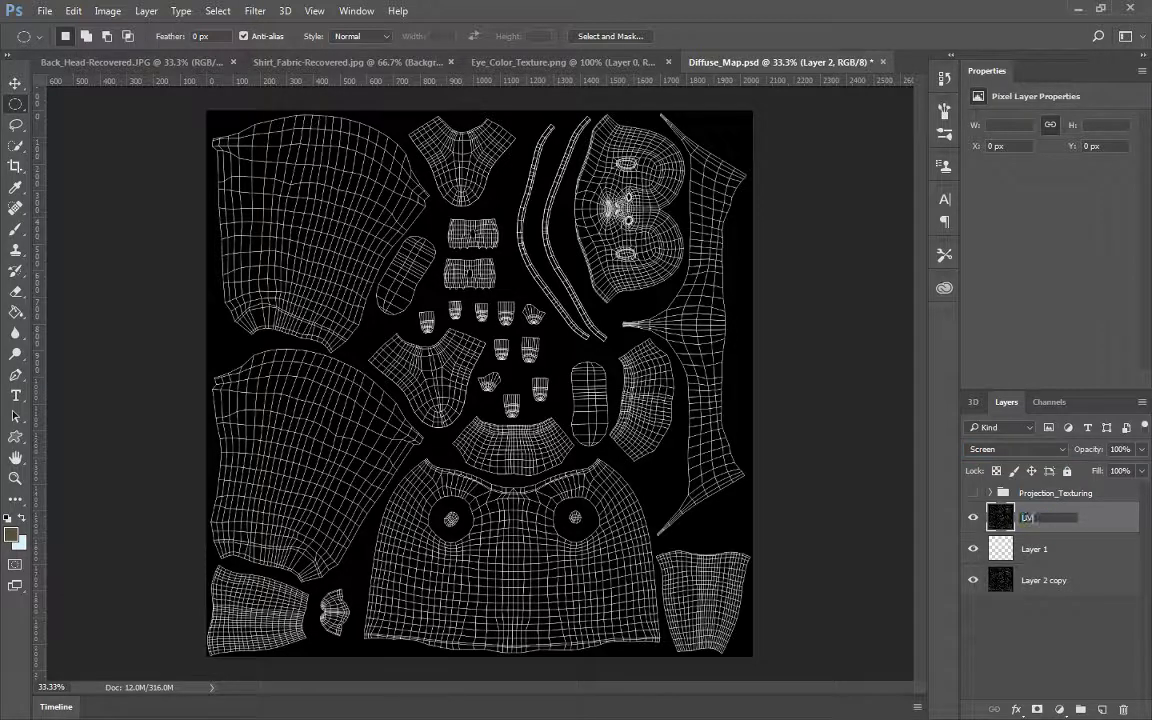
pyautogui.write('s')
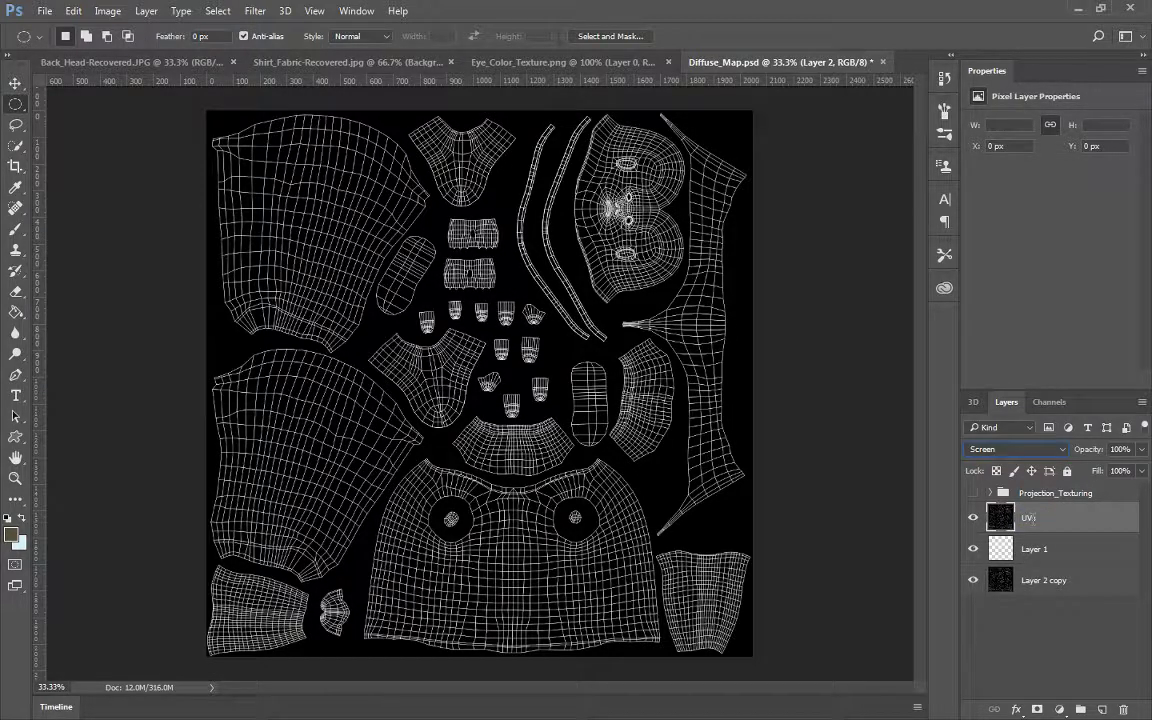
pyautogui.press('Return')
# Rename the bottom wireframe layer UV_Background and make the empty Layer 1 active
pyautogui.doubleClick(1045, 580)
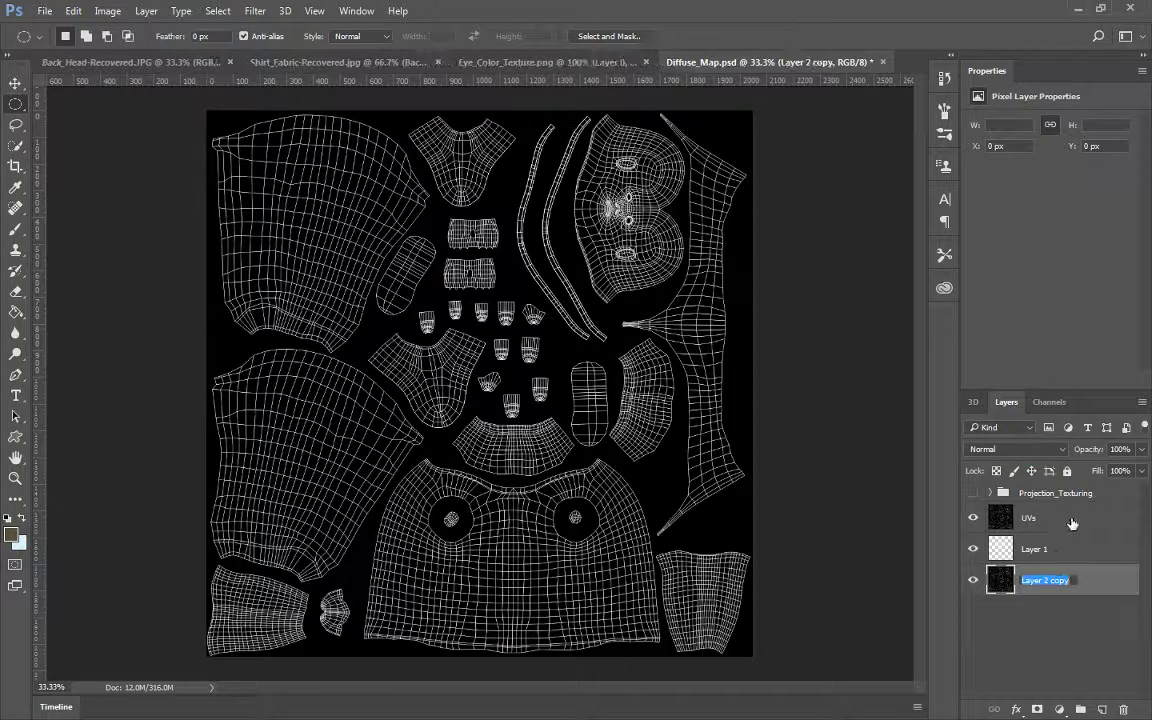
pyautogui.write('L')
pyautogui.write('V_Background')
pyautogui.press('Return')
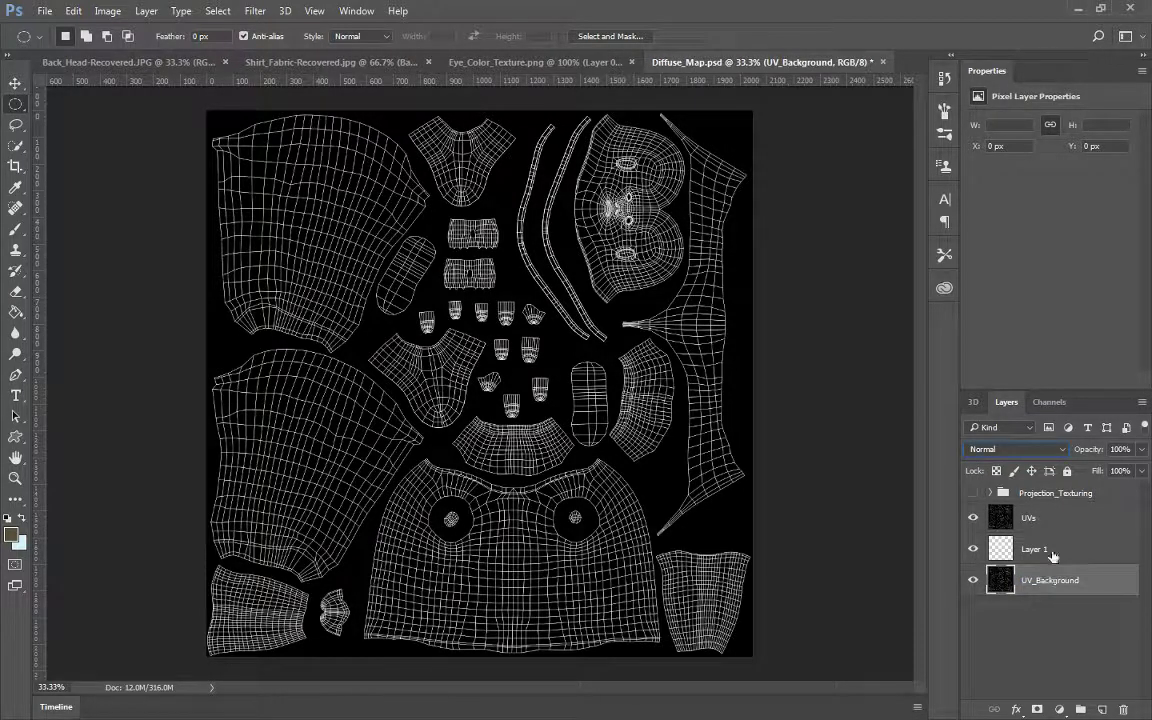
pyautogui.click(1052, 553)
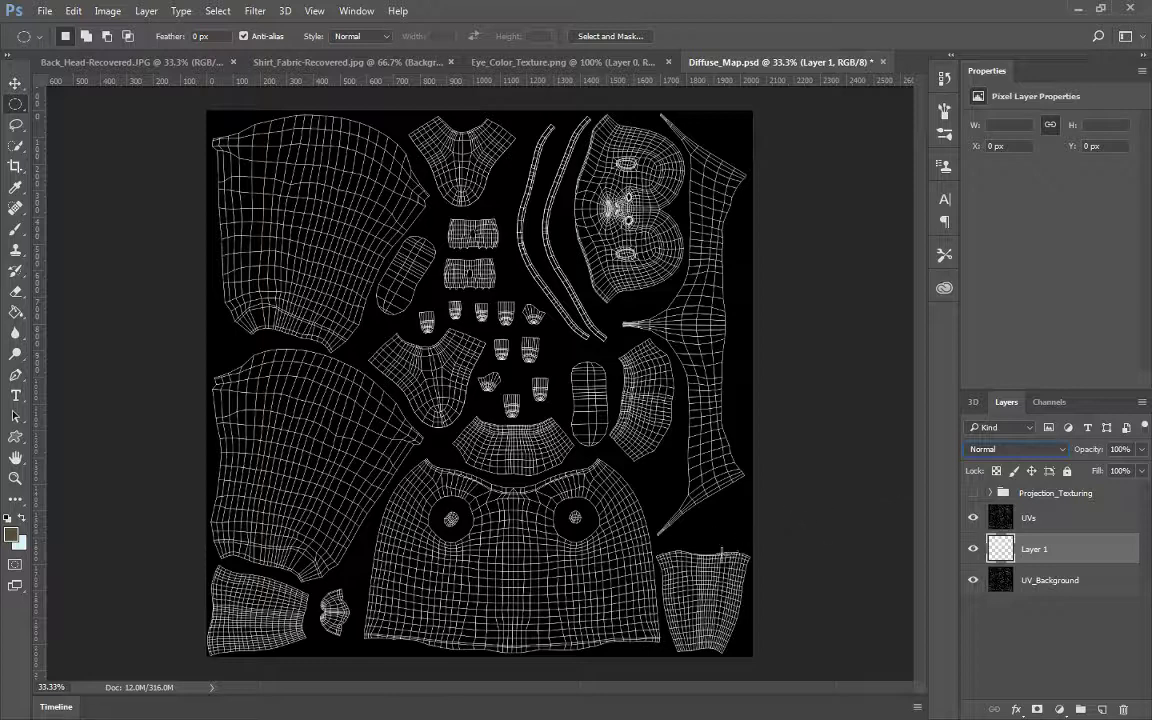
# Switch to the Brush tool and test a short stroke on the upper jeans UV shell, undoing the stroke
pyautogui.rightClick(751, 233)
pyautogui.click(552, 395)
pyautogui.rightClick(607, 431)
pyautogui.click(675, 385)
pyautogui.click(15, 229)
pyautogui.moveTo(230, 292); pyautogui.dragTo(292, 292)
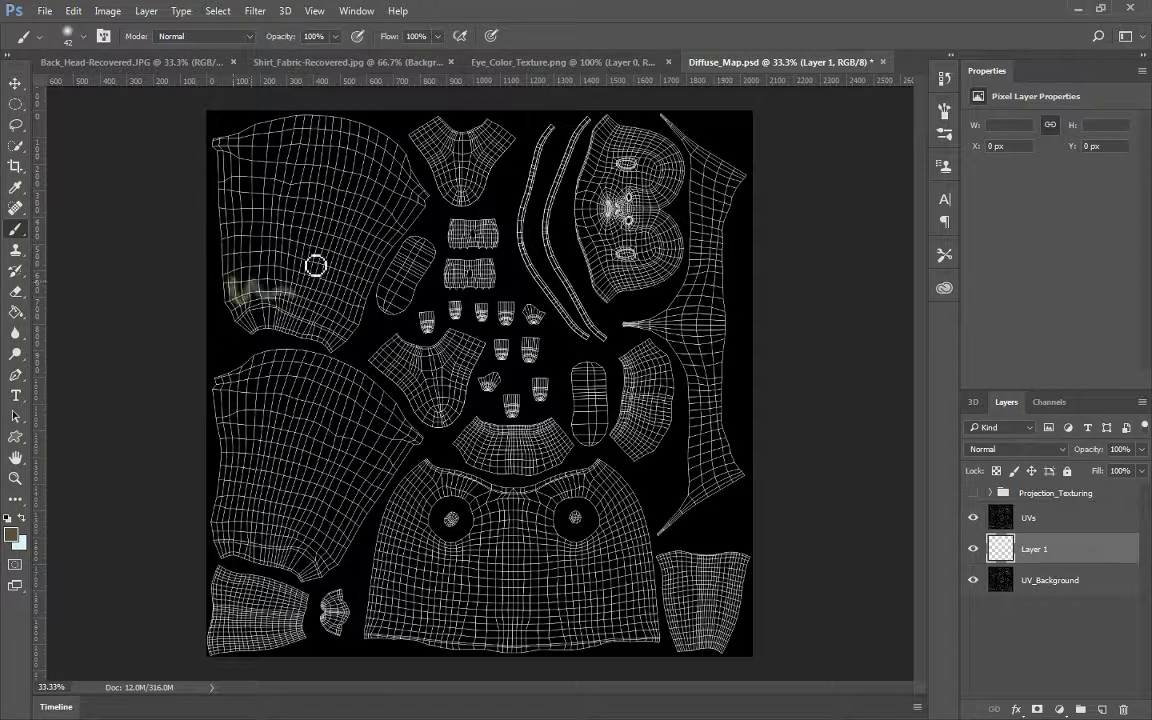
pyautogui.hotkey('ctrl', 'z')
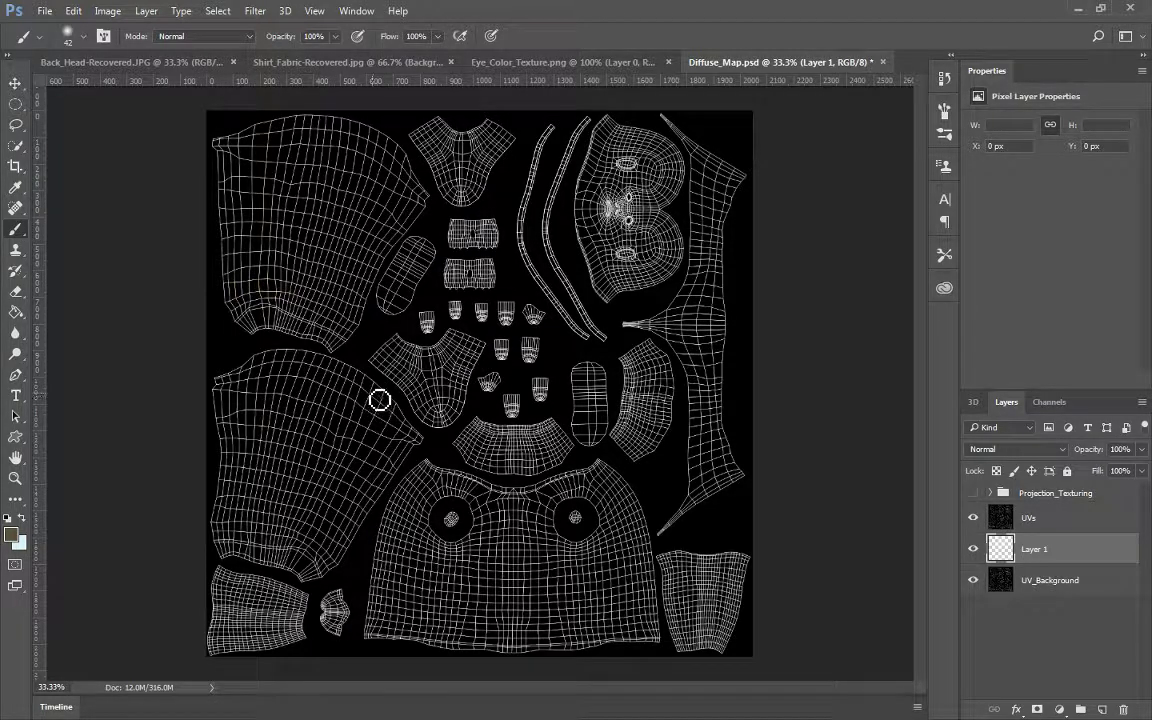
# Reduce the brush size to 21 px and set the foreground color to a medium blue close to #5388f3
pyautogui.rightClick(382, 407)
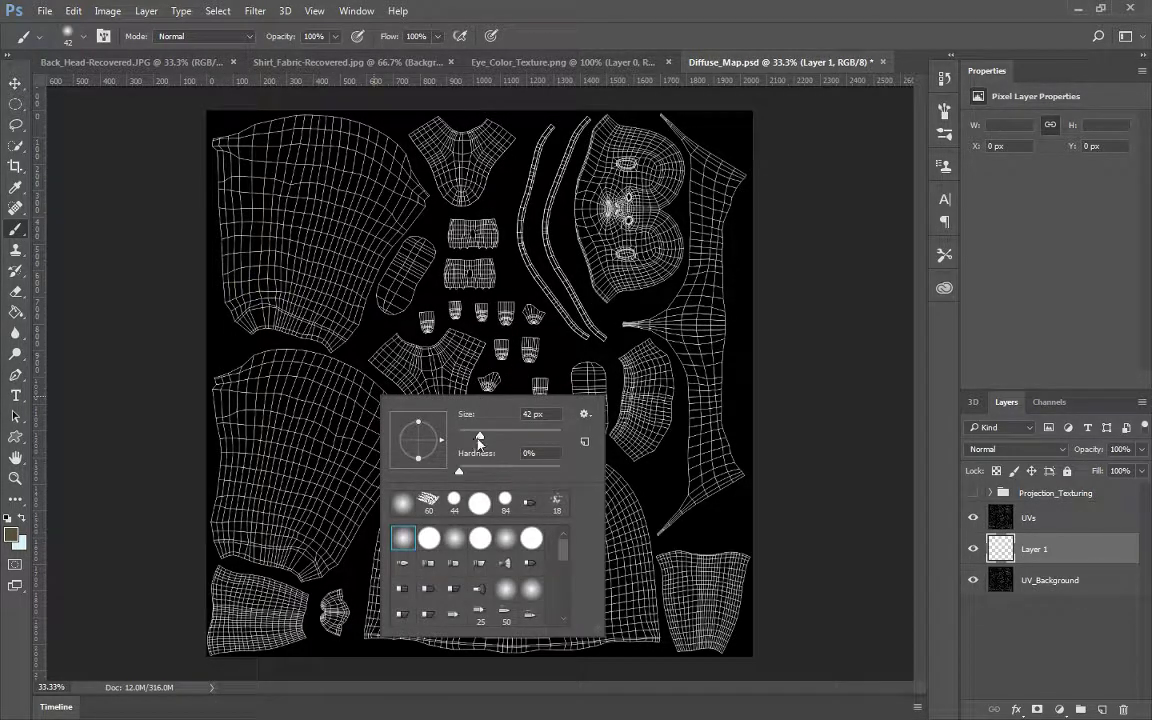
pyautogui.moveTo(479, 436); pyautogui.dragTo(468, 448)
pyautogui.click(14, 505)
pyautogui.click(12, 533)
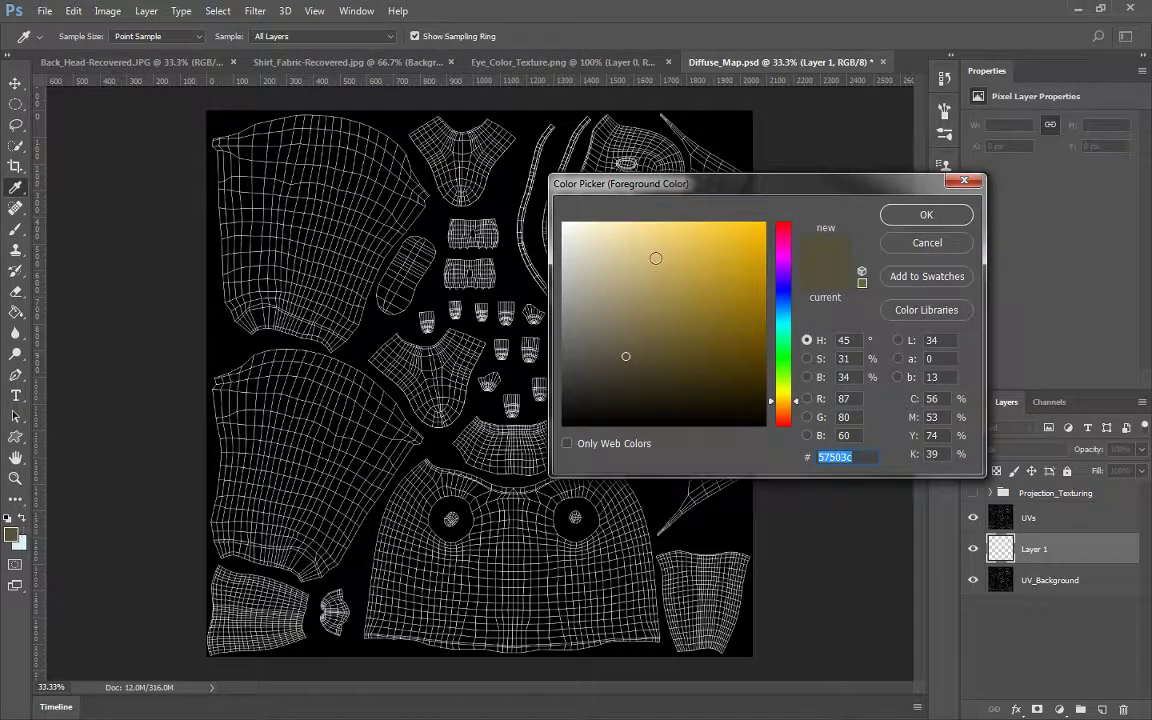
pyautogui.click(786, 281)
pyautogui.moveTo(670, 280); pyautogui.dragTo(677, 256)
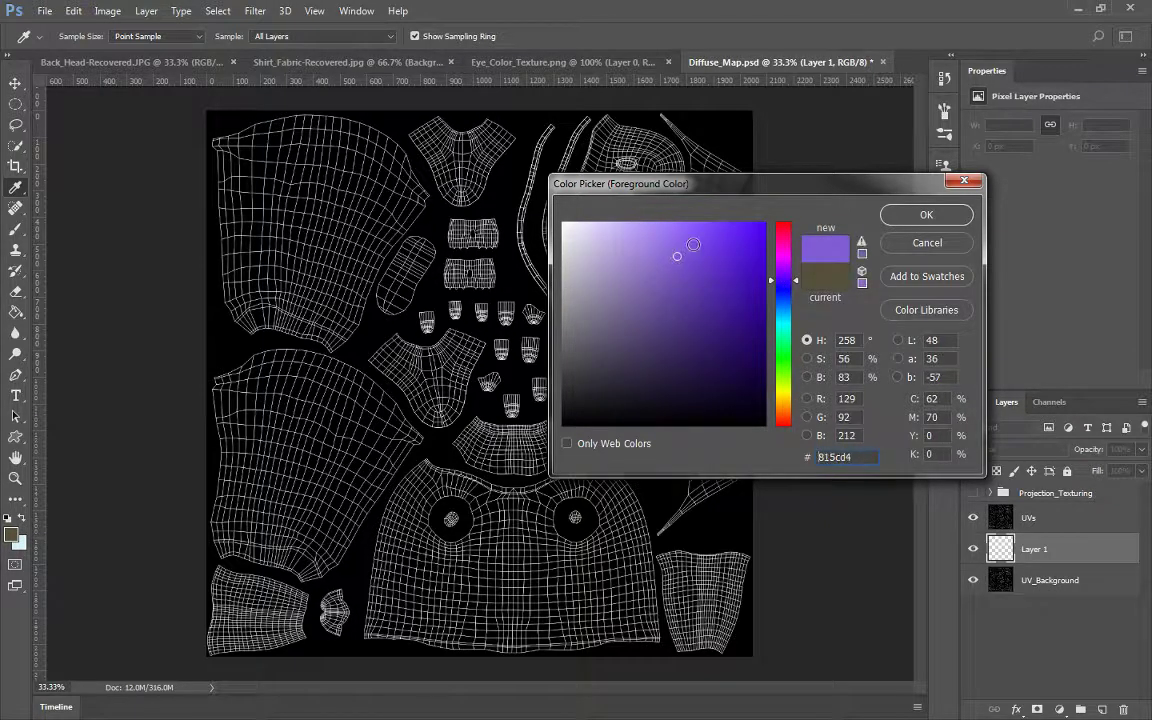
pyautogui.moveTo(786, 296); pyautogui.dragTo(786, 301)
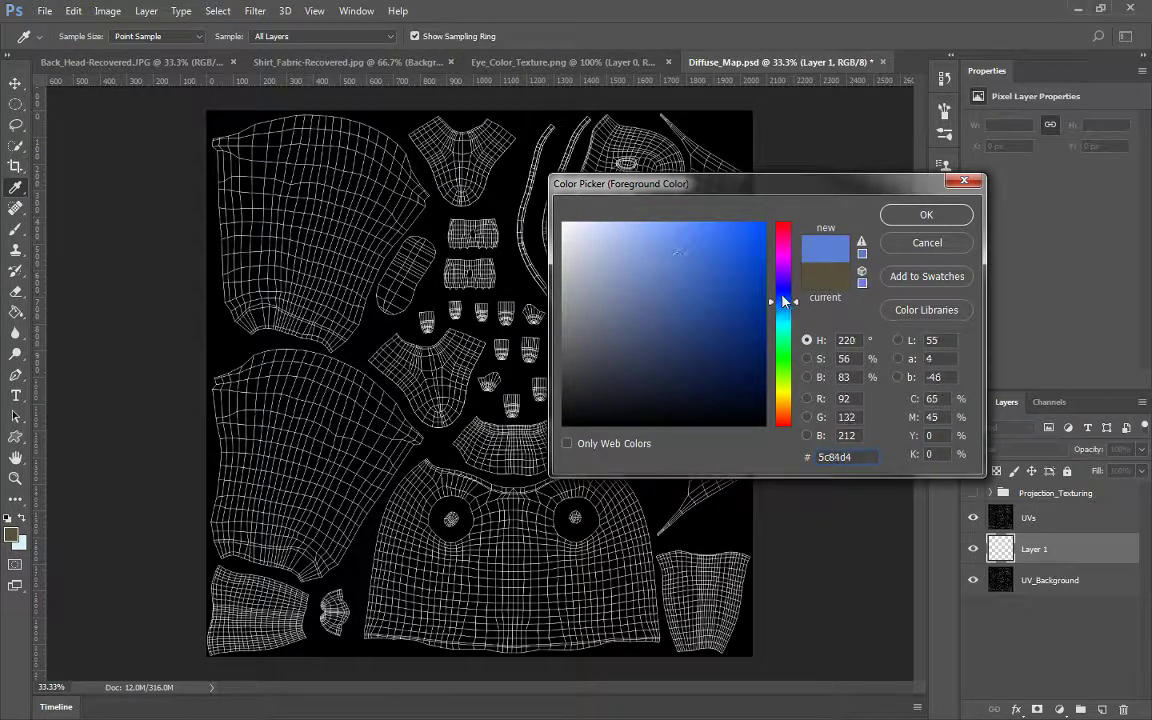
pyautogui.click(685, 251)
pyautogui.click(713, 225)
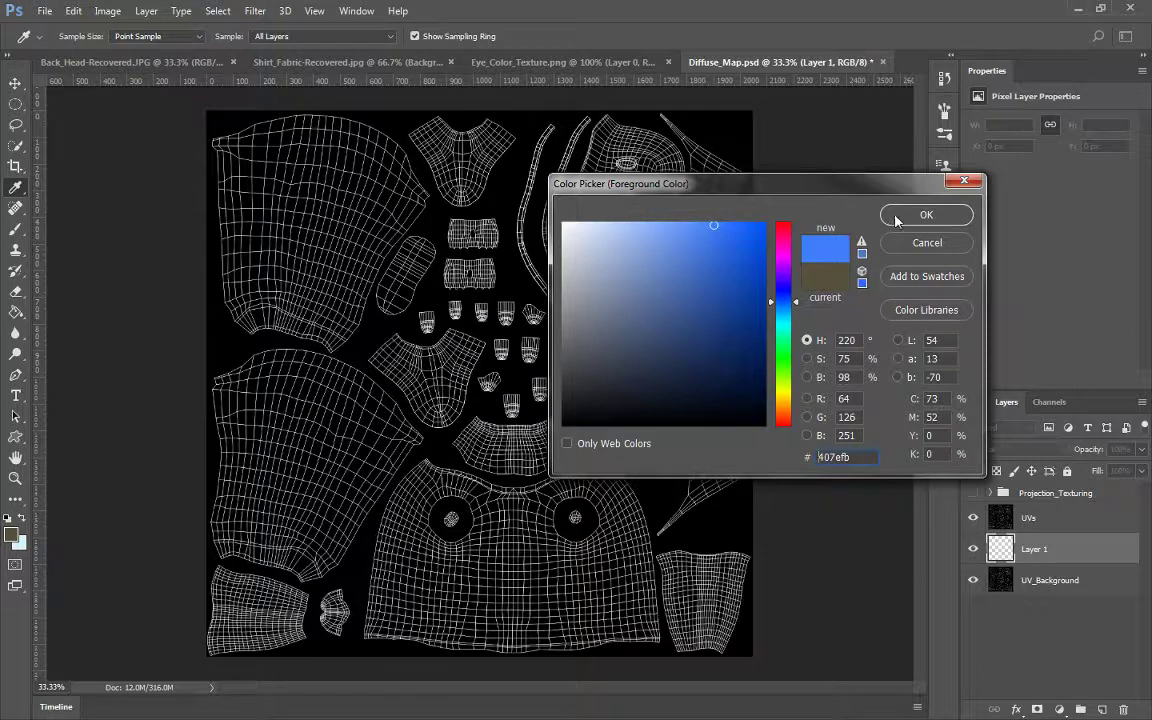
pyautogui.click(722, 224)
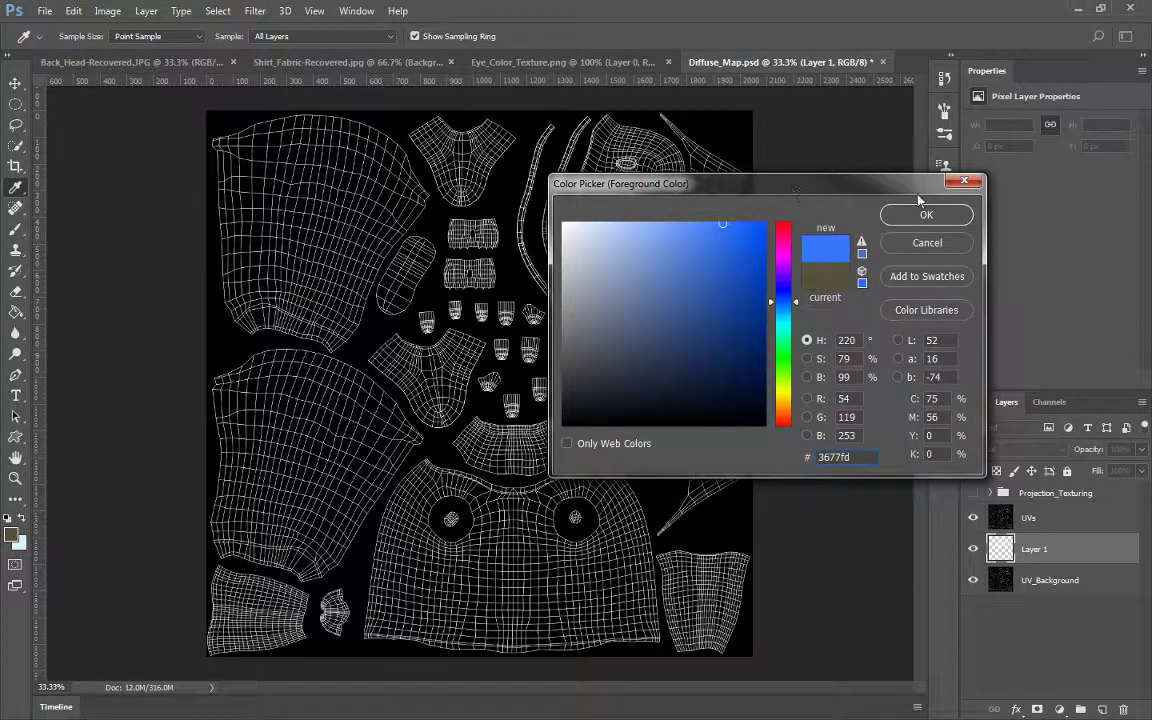
pyautogui.click(711, 224)
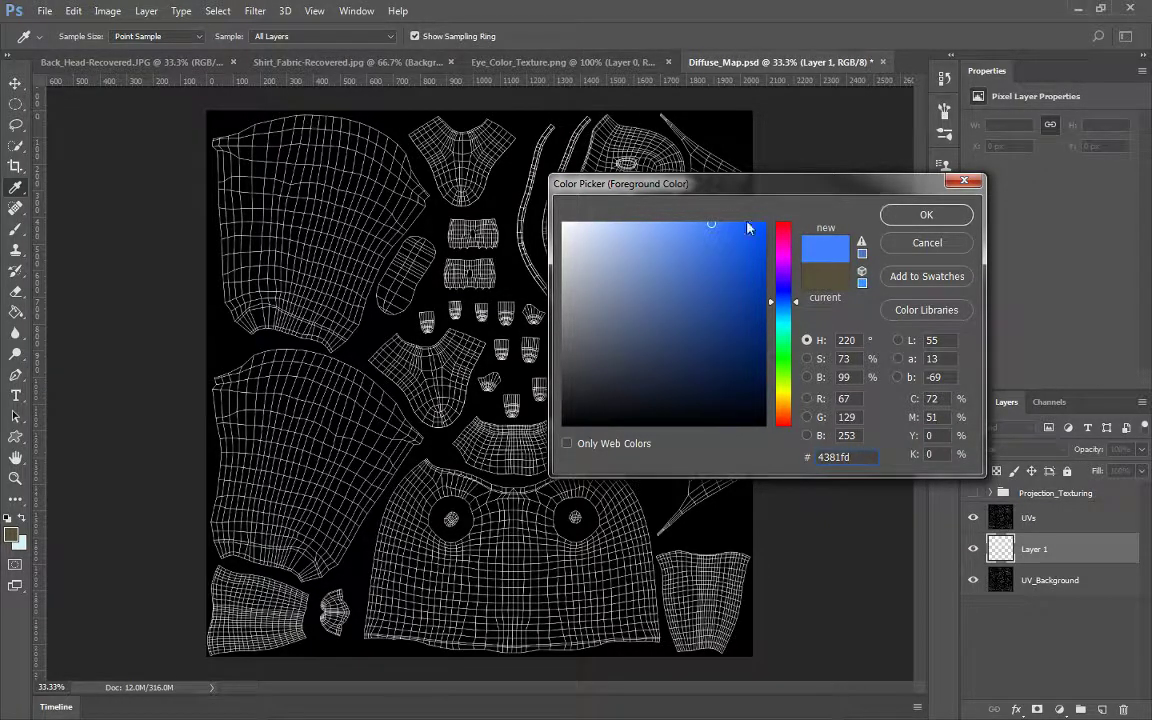
pyautogui.click(703, 227)
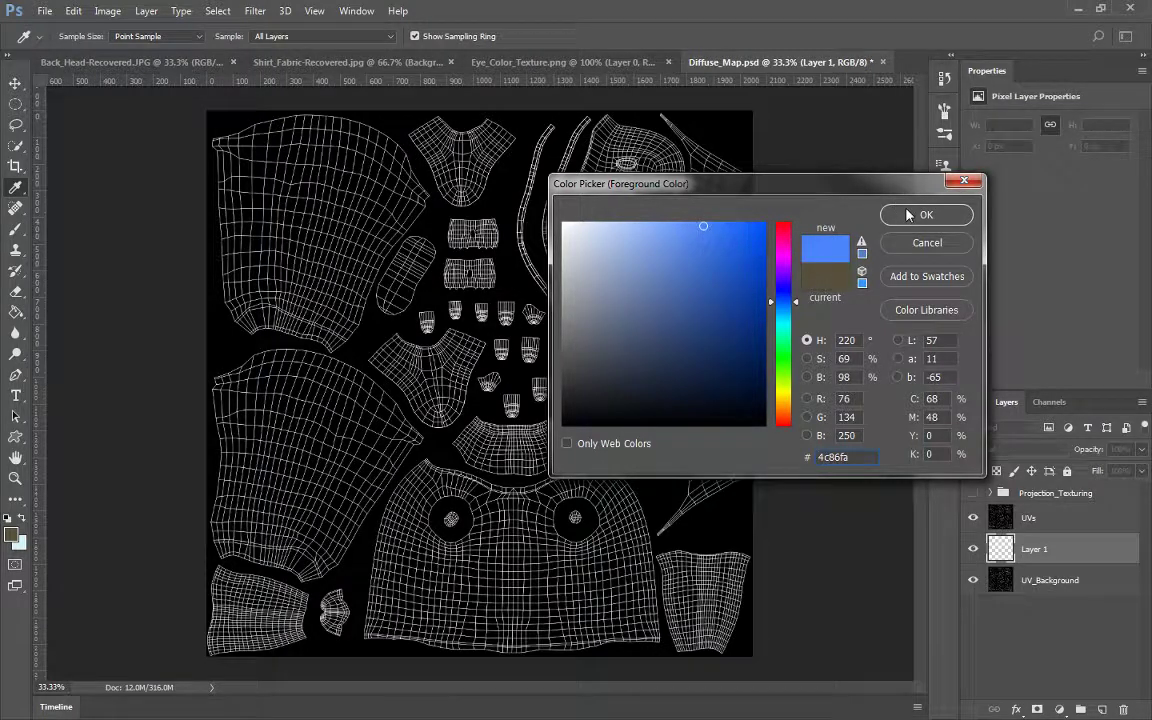
pyautogui.click(696, 232)
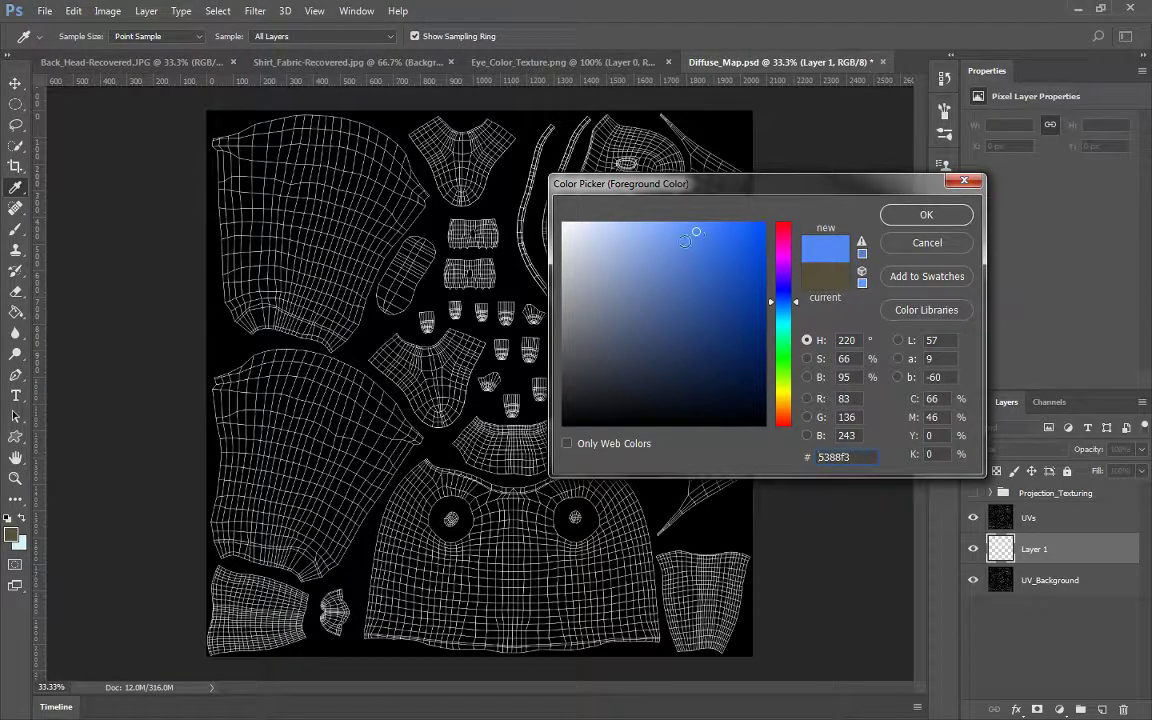
pyautogui.click(890, 214)
pyautogui.press('b')
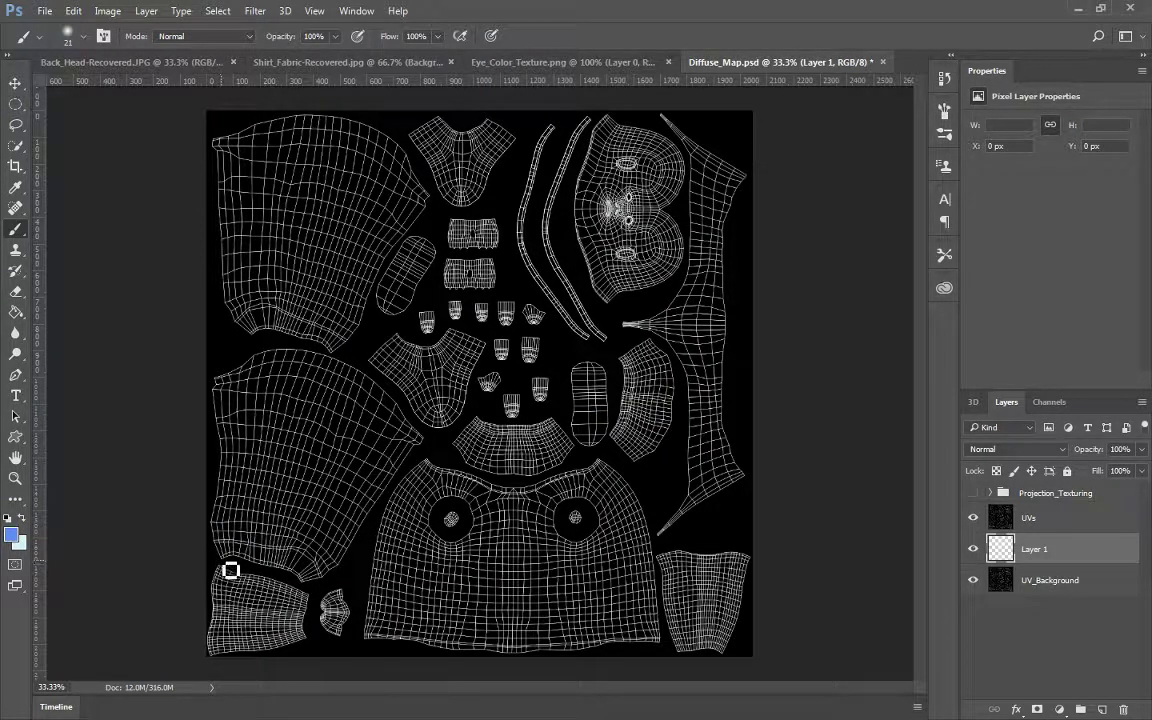
# Outline the lower jeans UV shell in blue on Layer 1 and fill its interior with the Paint Bucket
pyautogui.moveTo(227, 562)
pyautogui.mouseDown()
pyautogui.moveTo(226, 383)
pyautogui.moveTo(278, 357)
pyautogui.moveTo(321, 357)
pyautogui.moveTo(378, 388)
pyautogui.moveTo(345, 368)
pyautogui.moveTo(426, 441)
pyautogui.mouseUp()
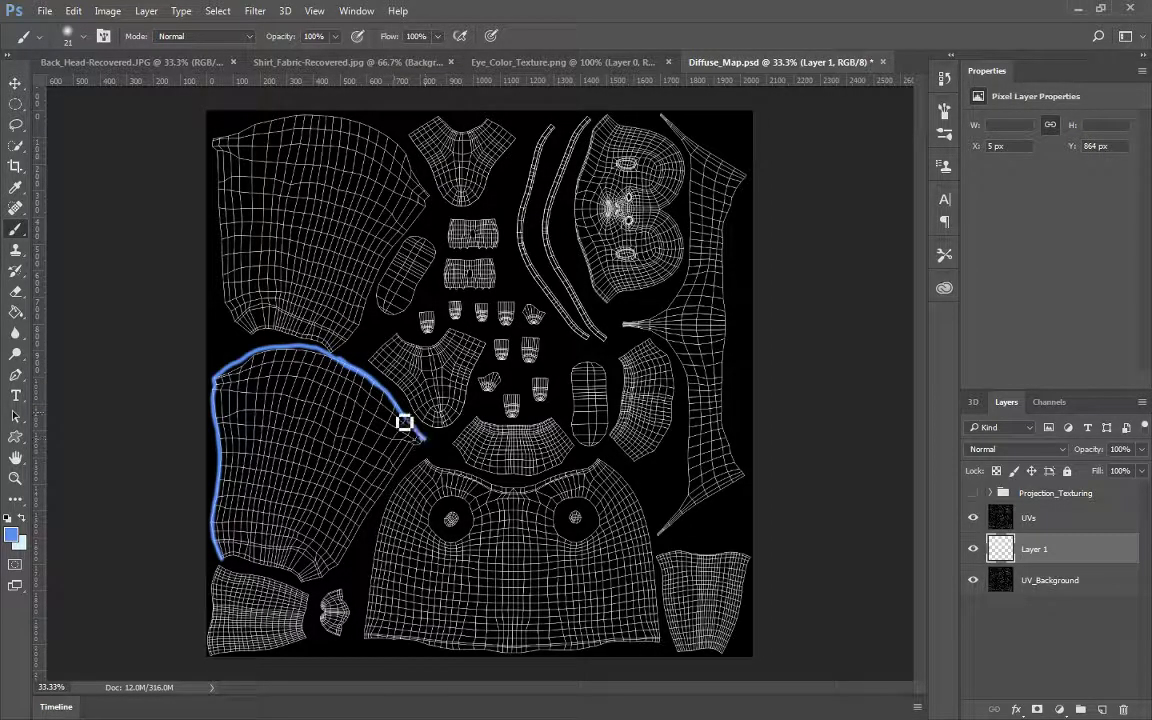
pyautogui.moveTo(220, 552)
pyautogui.mouseDown()
pyautogui.moveTo(229, 568)
pyautogui.moveTo(325, 591)
pyautogui.moveTo(432, 452)
pyautogui.mouseUp()
pyautogui.press('g')
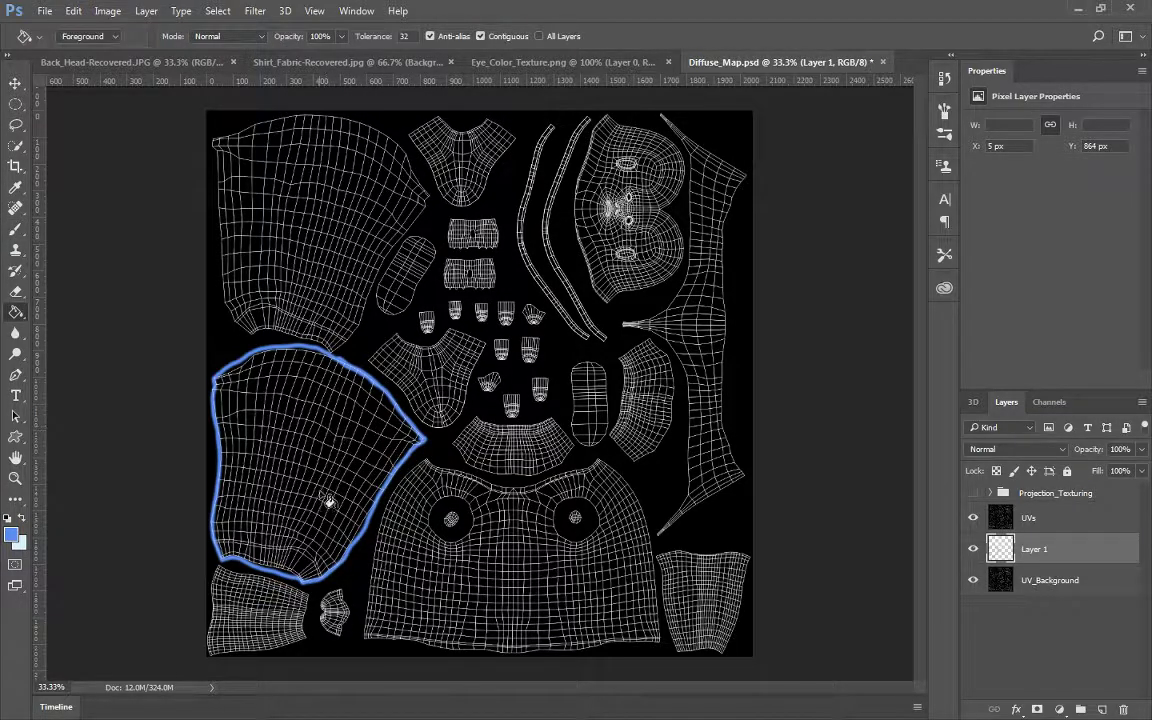
pyautogui.click(324, 513)
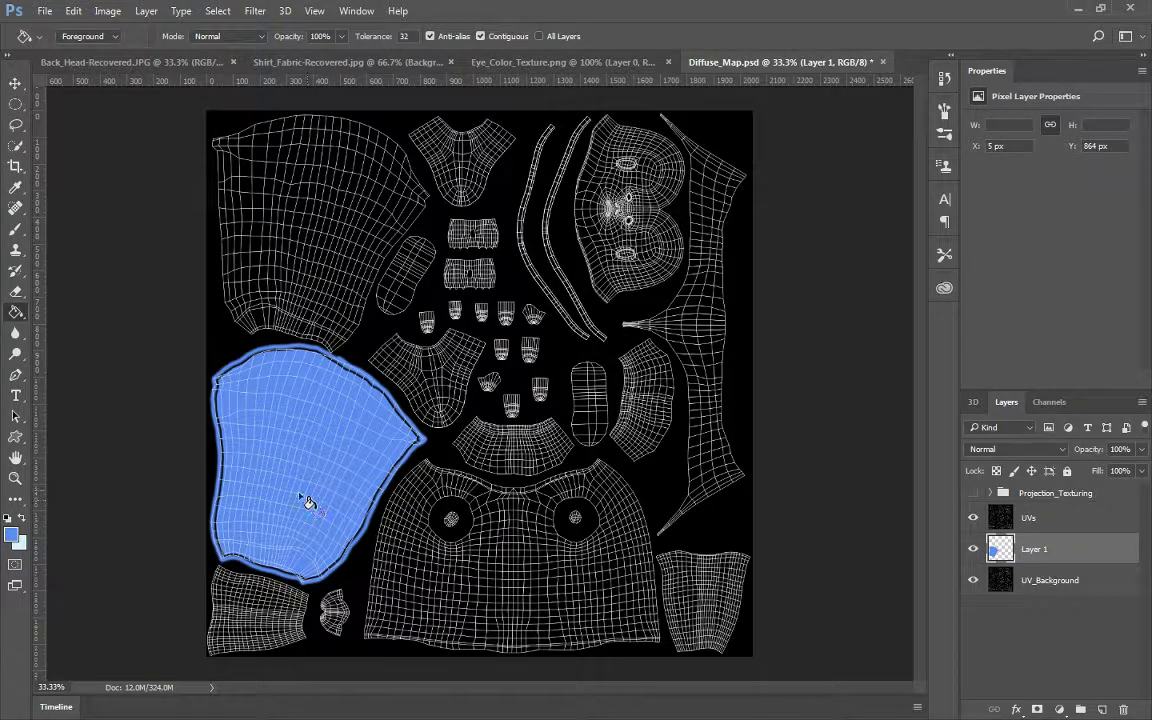
# Cover the gaps inside the lower jeans shell's outline with a 37 px brush and erase the spill along its upper edge
pyautogui.press('b')
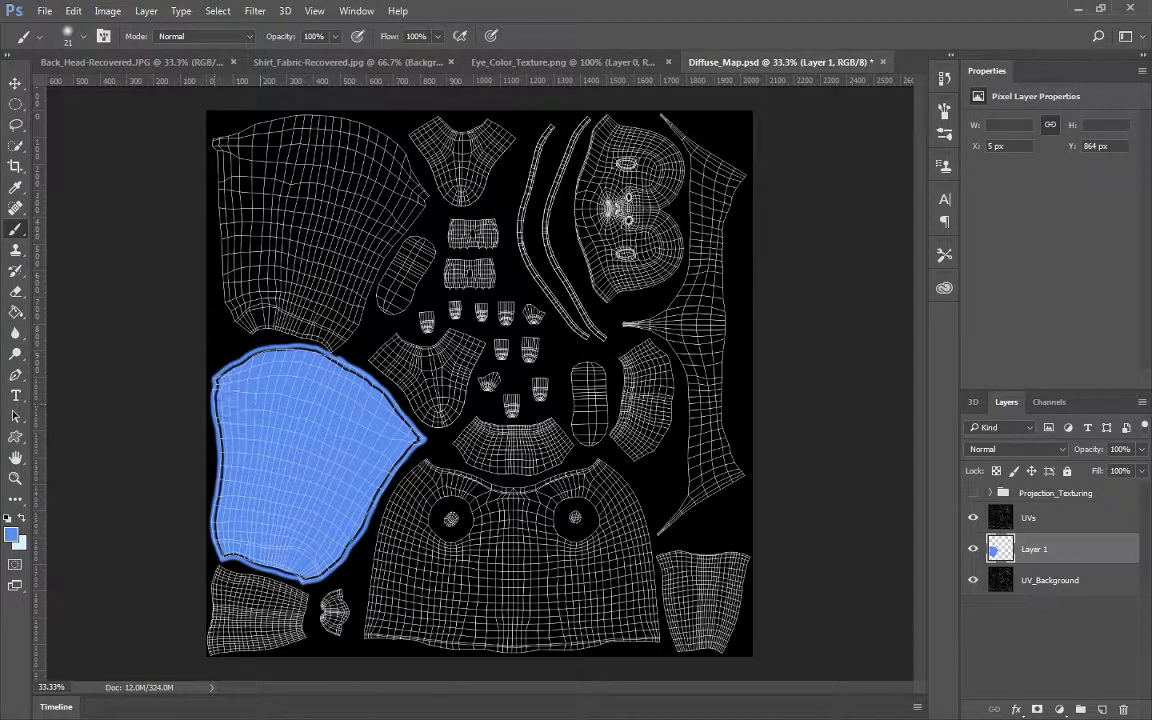
pyautogui.rightClick(237, 413)
pyautogui.moveTo(323, 449); pyautogui.dragTo(328, 449)
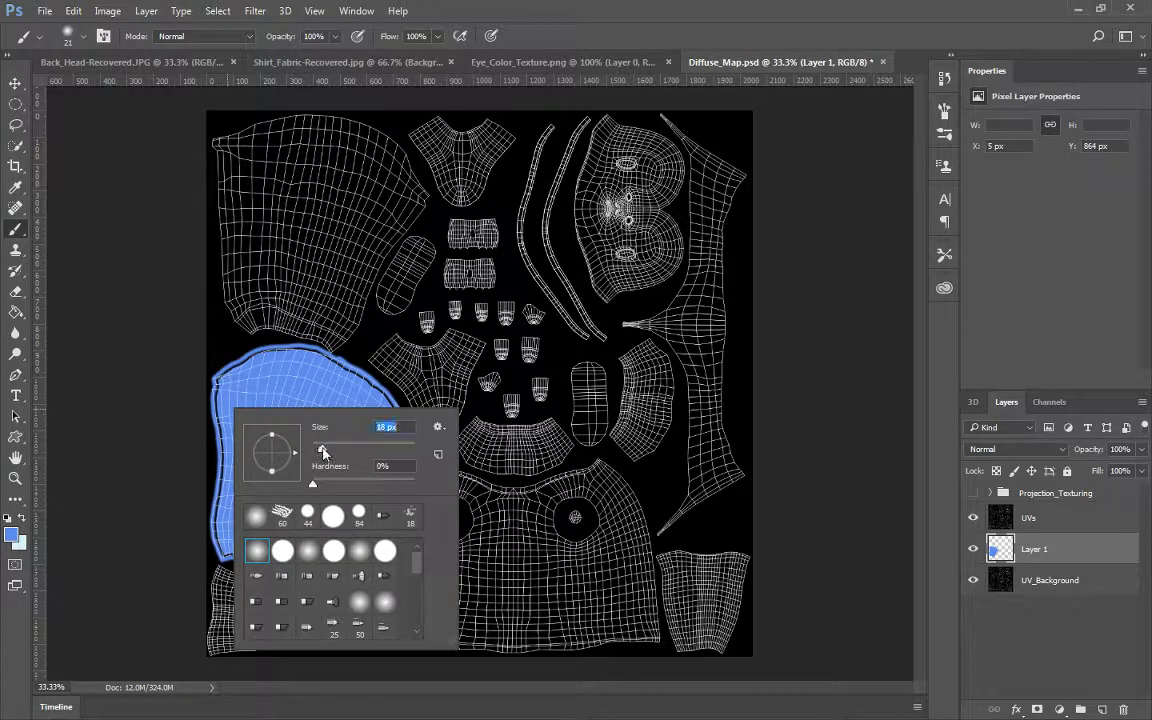
pyautogui.press('Return')
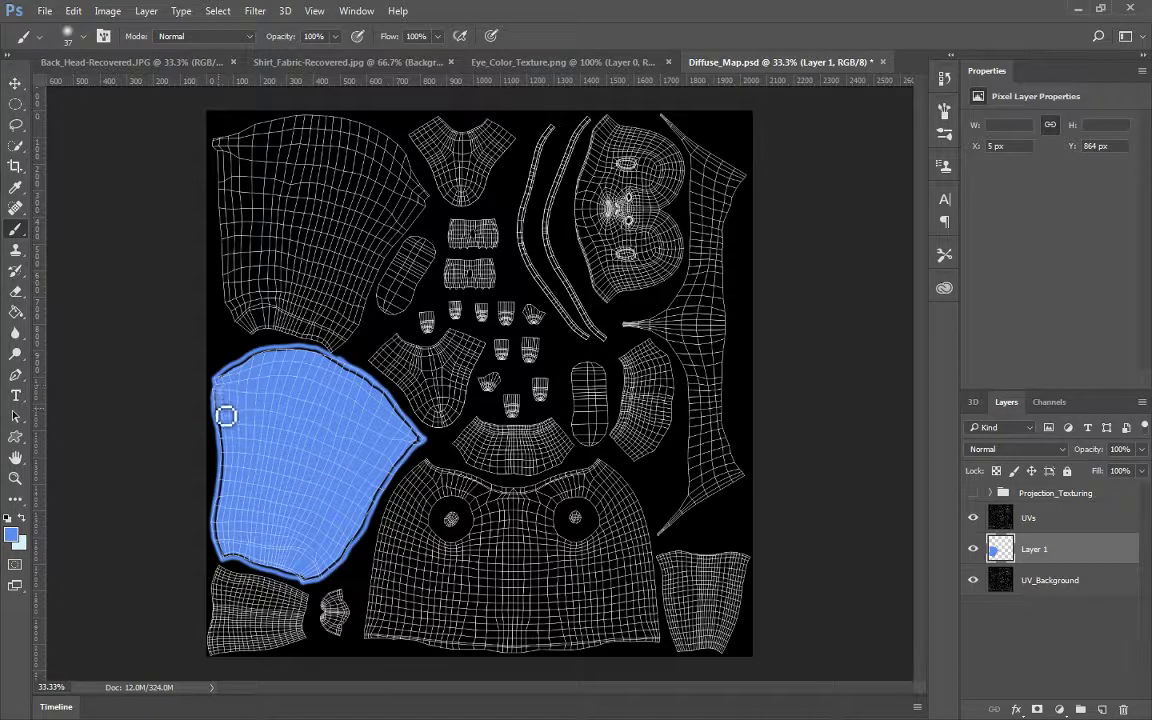
pyautogui.moveTo(231, 455)
pyautogui.mouseDown()
pyautogui.moveTo(231, 558)
pyautogui.moveTo(231, 491)
pyautogui.moveTo(212, 506)
pyautogui.moveTo(233, 563)
pyautogui.moveTo(220, 505)
pyautogui.moveTo(259, 546)
pyautogui.mouseUp()
pyautogui.moveTo(261, 568)
pyautogui.mouseDown()
pyautogui.moveTo(312, 586)
pyautogui.moveTo(279, 538)
pyautogui.moveTo(317, 587)
pyautogui.moveTo(330, 584)
pyautogui.moveTo(426, 449)
pyautogui.moveTo(391, 400)
pyautogui.moveTo(337, 373)
pyautogui.mouseUp()
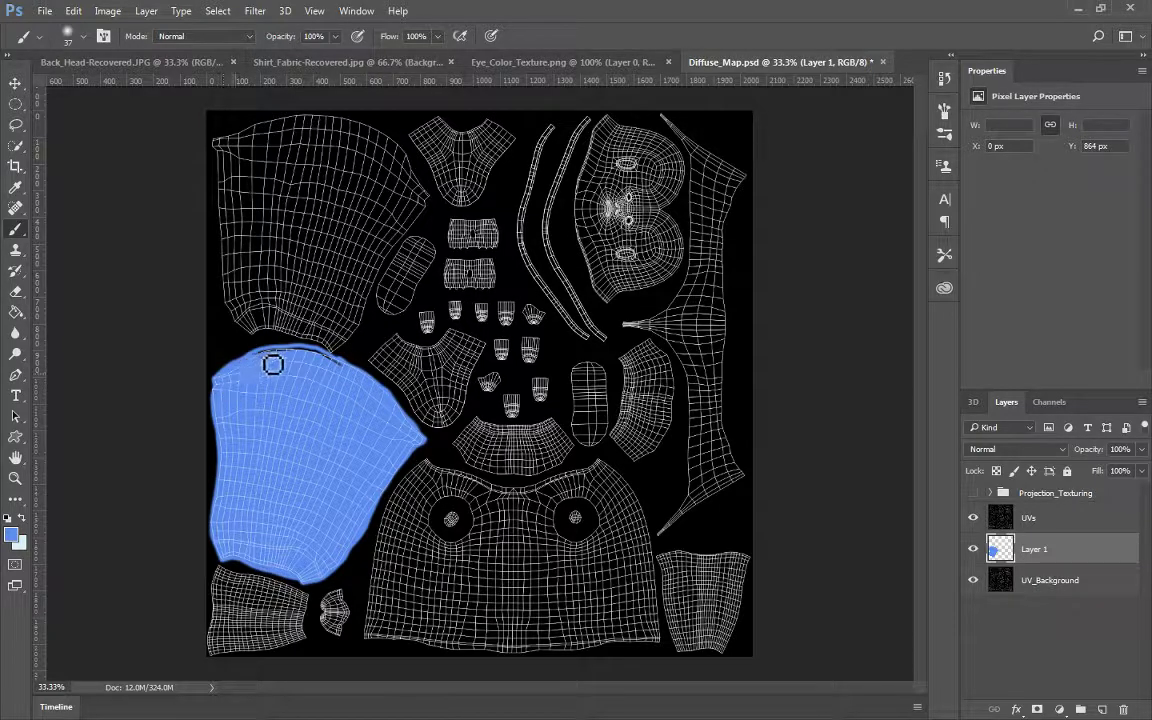
pyautogui.moveTo(271, 362); pyautogui.dragTo(350, 374)
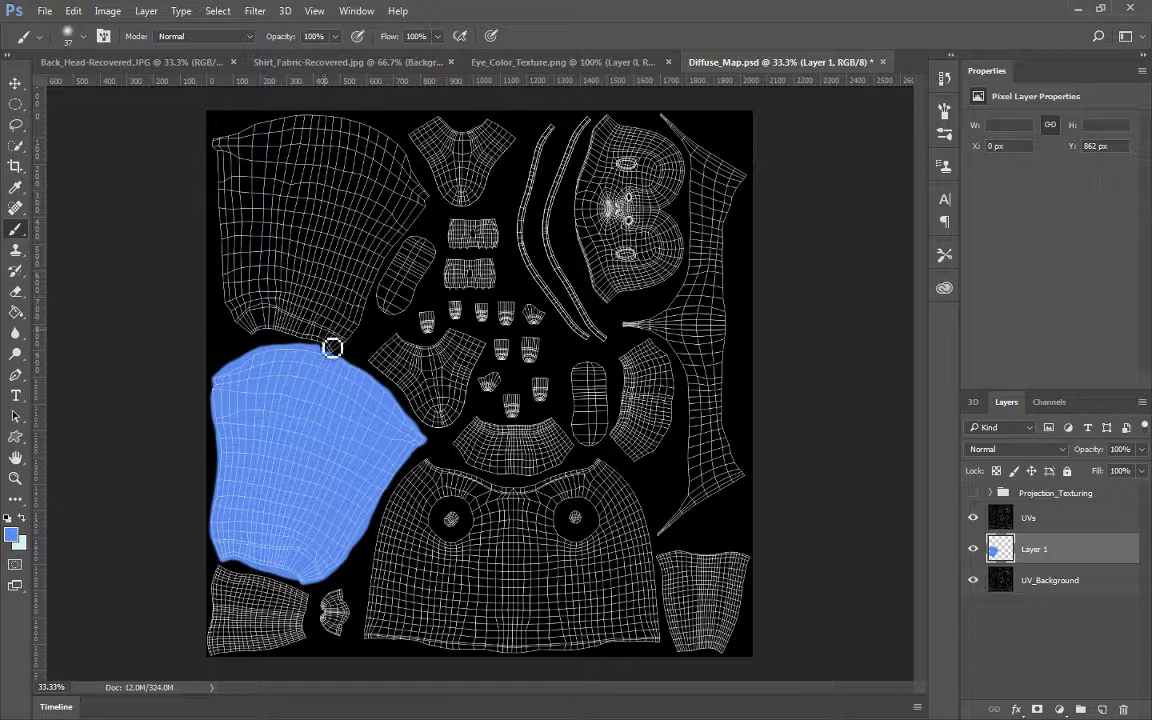
pyautogui.press('e')
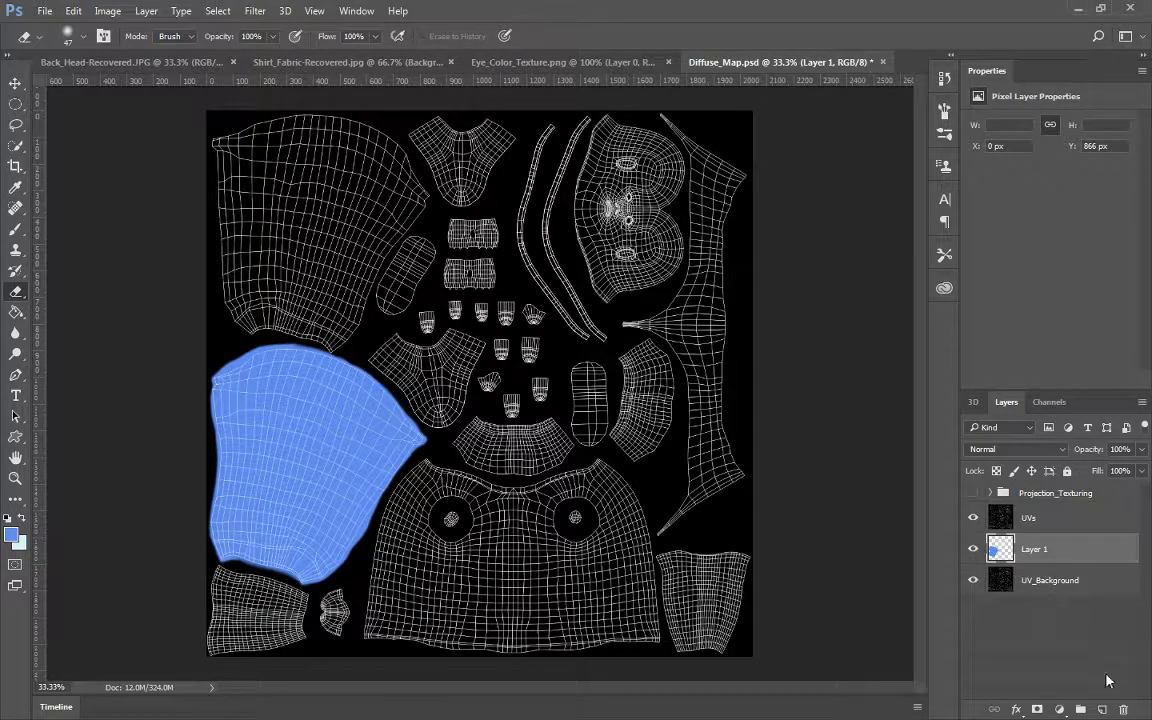
# On a new layer, outline the upper jeans UV shell in blue, fill it, and brush over the gap inside the outline
pyautogui.click(1103, 709)
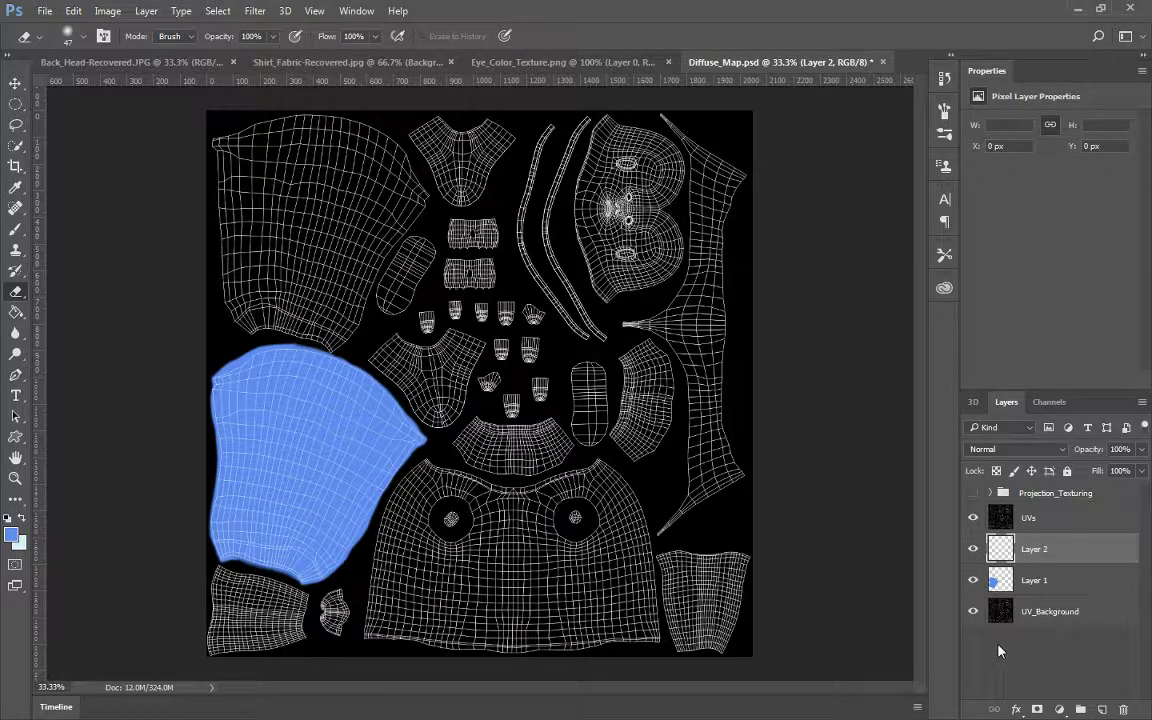
pyautogui.press('b')
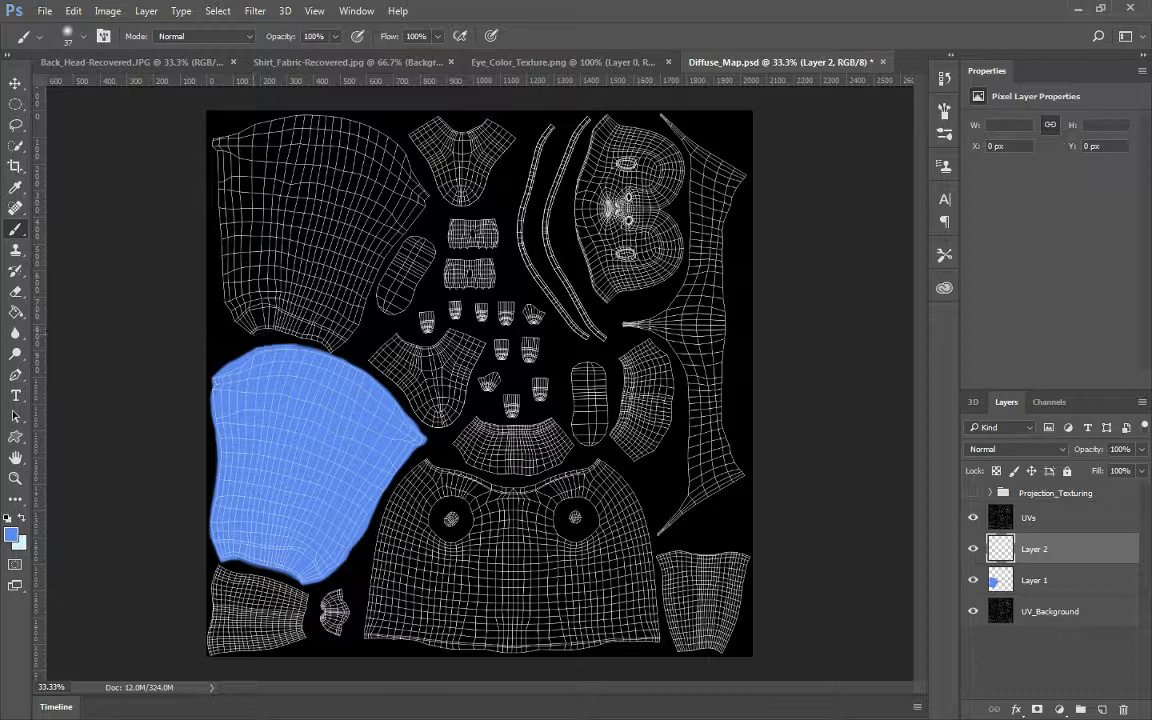
pyautogui.moveTo(252, 328)
pyautogui.mouseDown()
pyautogui.moveTo(233, 309)
pyautogui.moveTo(219, 148)
pyautogui.moveTo(206, 132)
pyautogui.moveTo(219, 148)
pyautogui.moveTo(241, 122)
pyautogui.moveTo(330, 115)
pyautogui.moveTo(402, 151)
pyautogui.moveTo(438, 205)
pyautogui.mouseUp()
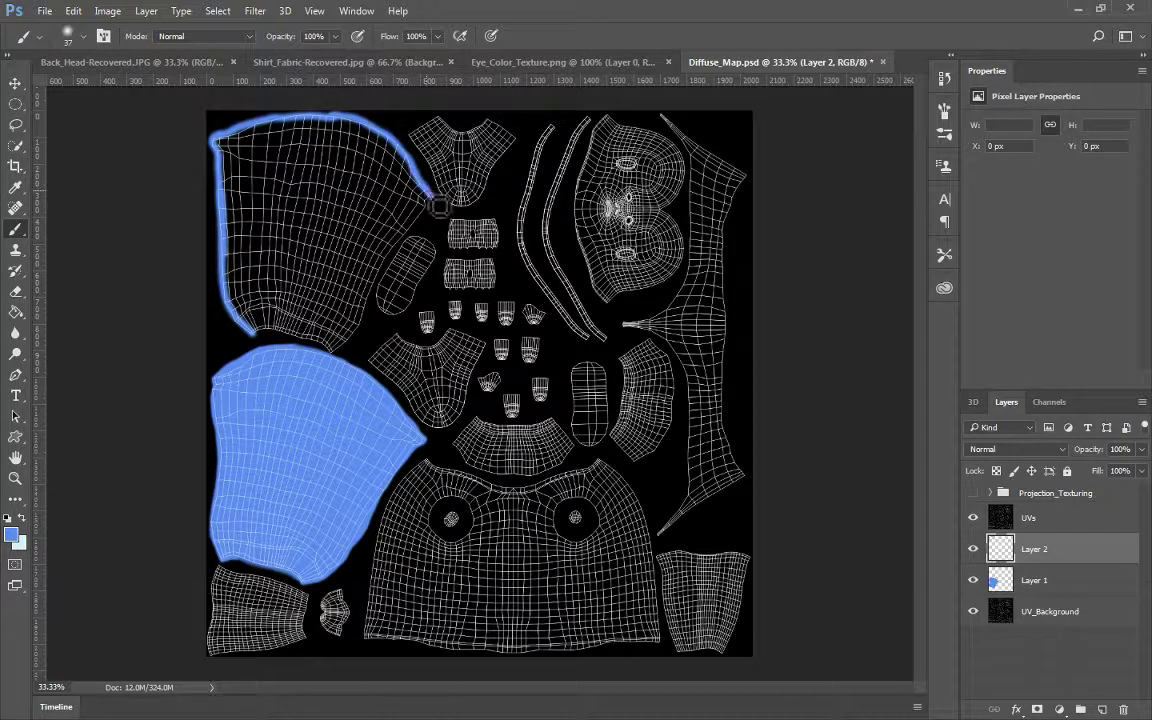
pyautogui.moveTo(276, 339)
pyautogui.mouseDown()
pyautogui.moveTo(348, 356)
pyautogui.moveTo(435, 193)
pyautogui.mouseUp()
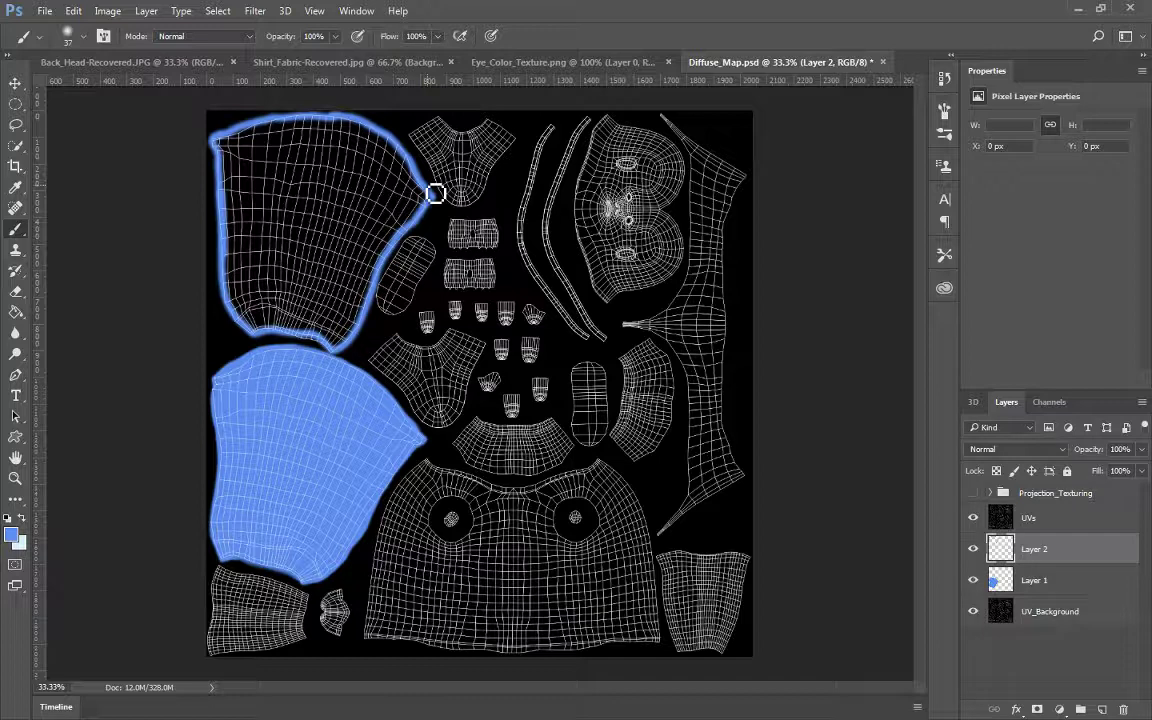
pyautogui.press('g')
pyautogui.click(286, 218)
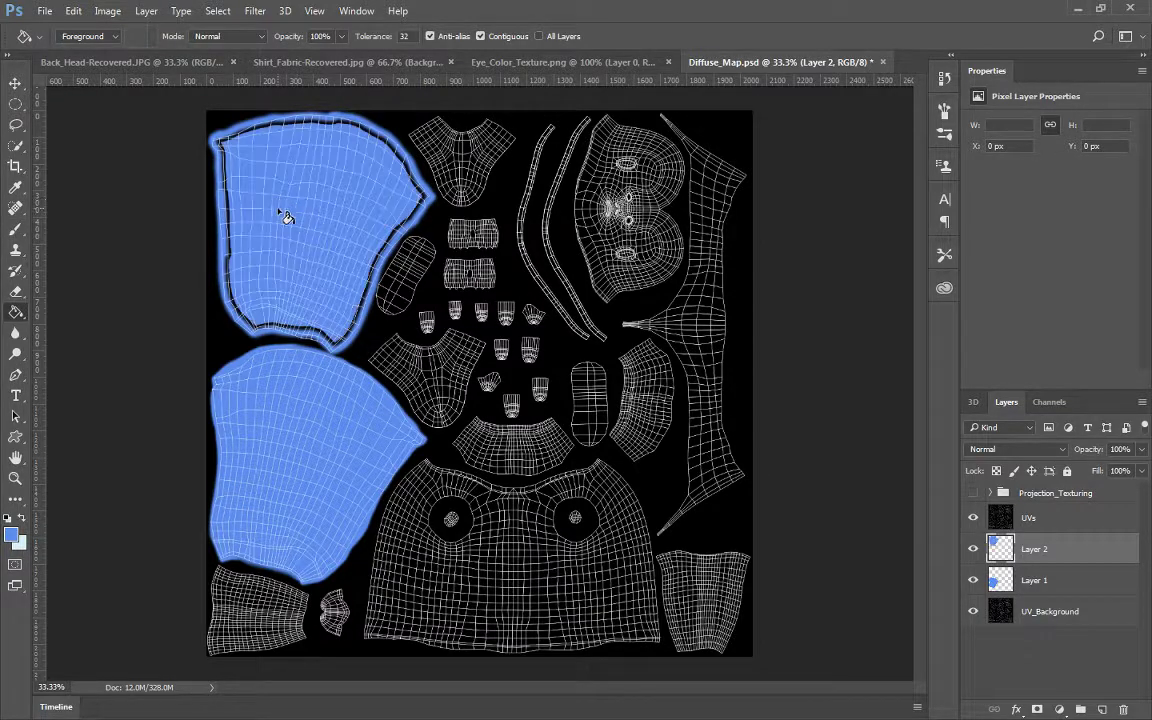
pyautogui.press('b')
pyautogui.moveTo(237, 257)
pyautogui.mouseDown()
pyautogui.moveTo(231, 153)
pyautogui.moveTo(285, 134)
pyautogui.moveTo(297, 113)
pyautogui.moveTo(285, 132)
pyautogui.moveTo(372, 136)
pyautogui.moveTo(419, 184)
pyautogui.moveTo(411, 171)
pyautogui.moveTo(424, 213)
pyautogui.moveTo(432, 207)
pyautogui.moveTo(401, 239)
pyautogui.moveTo(344, 353)
pyautogui.moveTo(349, 345)
pyautogui.moveTo(299, 310)
pyautogui.moveTo(335, 346)
pyautogui.moveTo(262, 334)
pyautogui.moveTo(234, 278)
pyautogui.moveTo(214, 139)
pyautogui.mouseUp()
# Outline the tall, narrow UV shell along the texture's right side in blue on Layer 2
pyautogui.moveTo(626, 326)
pyautogui.mouseDown()
pyautogui.moveTo(661, 324)
pyautogui.moveTo(692, 293)
pyautogui.mouseUp()
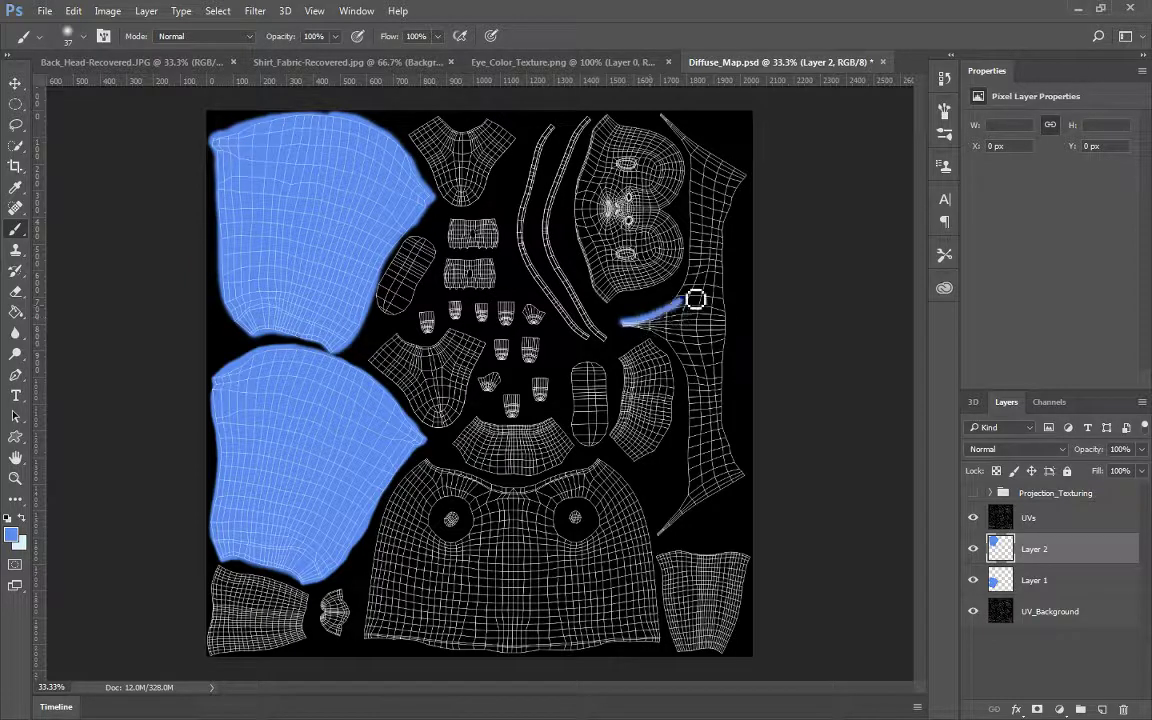
pyautogui.moveTo(660, 113)
pyautogui.mouseDown()
pyautogui.moveTo(681, 129)
pyautogui.moveTo(697, 177)
pyautogui.moveTo(688, 226)
pyautogui.mouseUp()
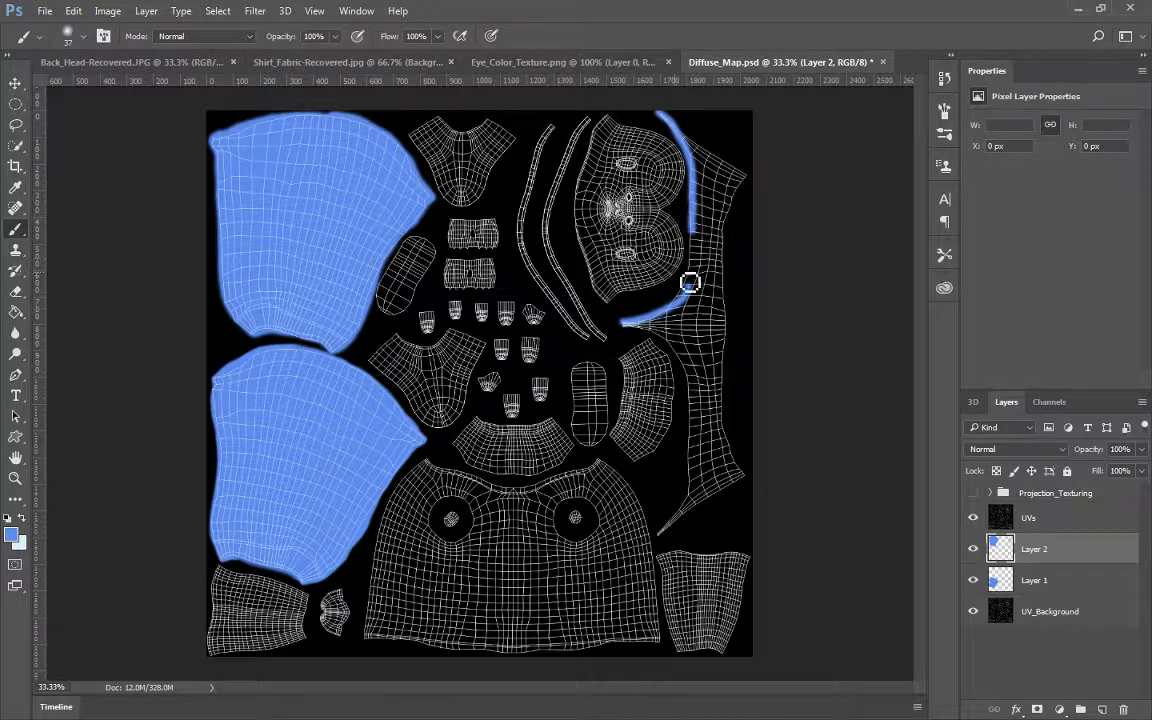
pyautogui.moveTo(697, 288)
pyautogui.mouseDown()
pyautogui.moveTo(699, 249)
pyautogui.moveTo(692, 290)
pyautogui.moveTo(699, 260)
pyautogui.mouseUp()
pyautogui.moveTo(636, 328)
pyautogui.mouseDown()
pyautogui.moveTo(692, 373)
pyautogui.moveTo(699, 437)
pyautogui.moveTo(695, 507)
pyautogui.moveTo(669, 542)
pyautogui.moveTo(750, 486)
pyautogui.moveTo(732, 431)
pyautogui.moveTo(731, 235)
pyautogui.moveTo(761, 147)
pyautogui.mouseUp()
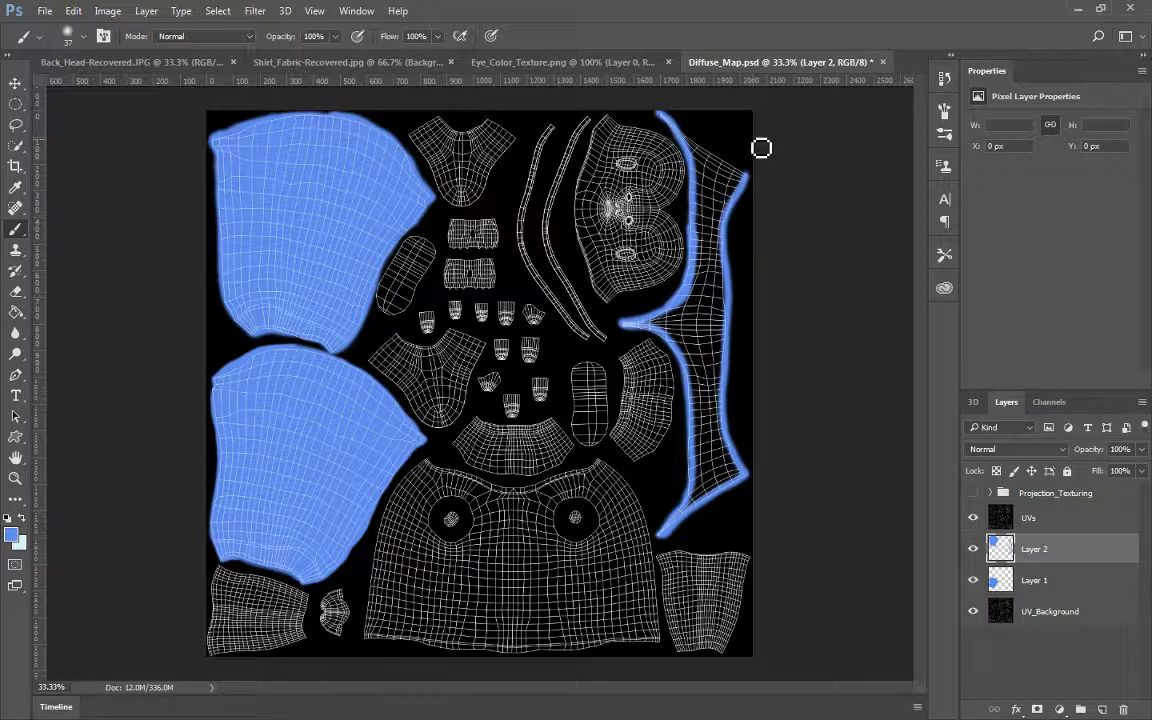
pyautogui.moveTo(662, 116); pyautogui.dragTo(740, 163)
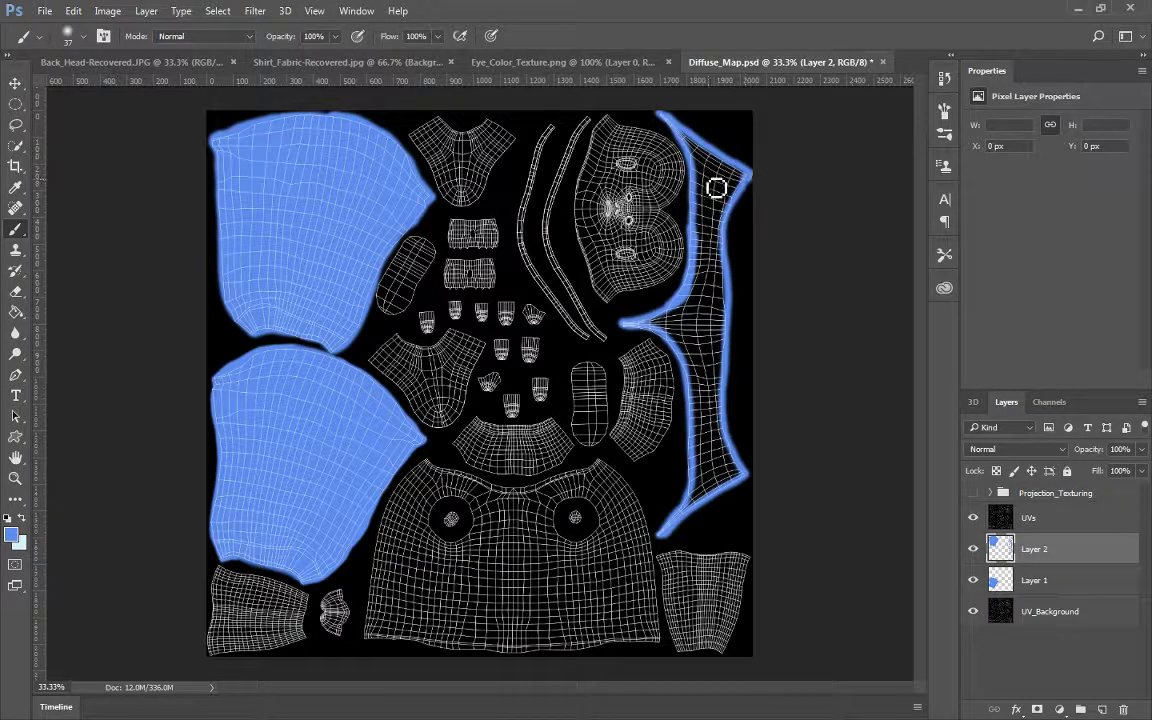
# Fill the tall, narrow right-hand shell with blue and brush over the gaps inside its outline
pyautogui.press('g')
pyautogui.click(716, 200)
pyautogui.press('b')
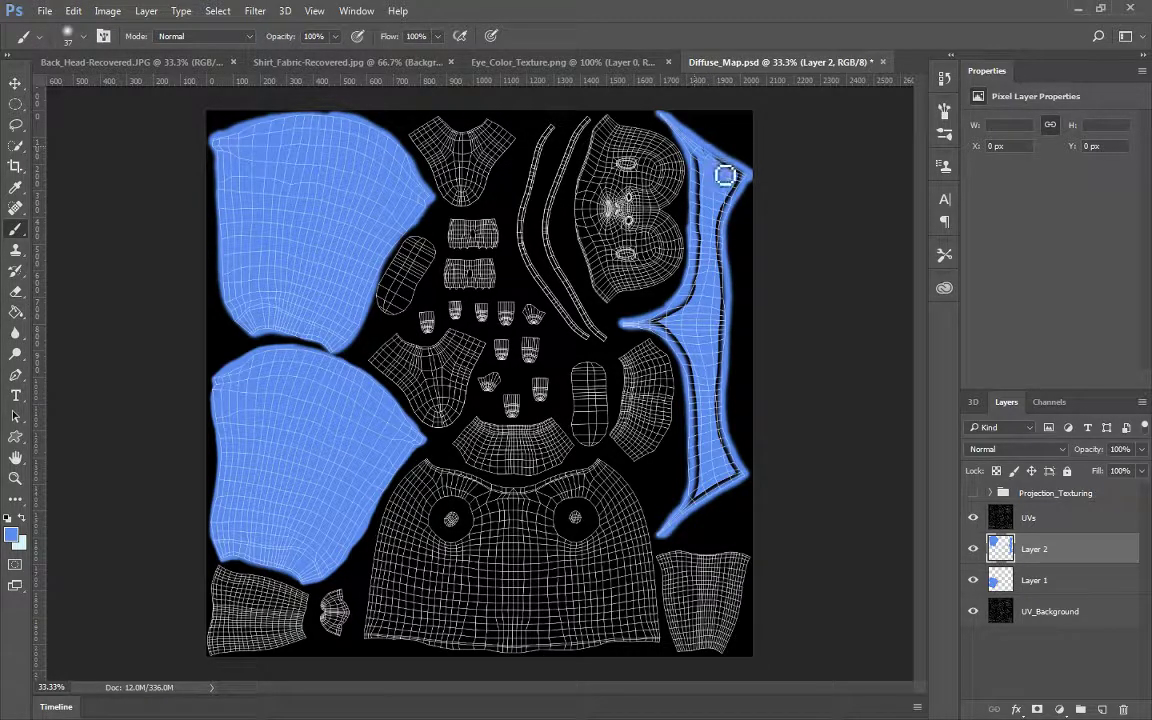
pyautogui.moveTo(720, 171)
pyautogui.mouseDown()
pyautogui.moveTo(733, 156)
pyautogui.moveTo(754, 183)
pyautogui.moveTo(727, 230)
pyautogui.moveTo(727, 396)
pyautogui.moveTo(742, 485)
pyautogui.moveTo(718, 430)
pyautogui.moveTo(765, 405)
pyautogui.moveTo(711, 476)
pyautogui.moveTo(725, 494)
pyautogui.moveTo(694, 520)
pyautogui.moveTo(707, 435)
pyautogui.moveTo(697, 371)
pyautogui.moveTo(711, 466)
pyautogui.moveTo(700, 482)
pyautogui.moveTo(703, 396)
pyautogui.moveTo(702, 408)
pyautogui.moveTo(689, 357)
pyautogui.moveTo(662, 334)
pyautogui.moveTo(702, 301)
pyautogui.moveTo(699, 170)
pyautogui.moveTo(728, 161)
pyautogui.mouseUp()
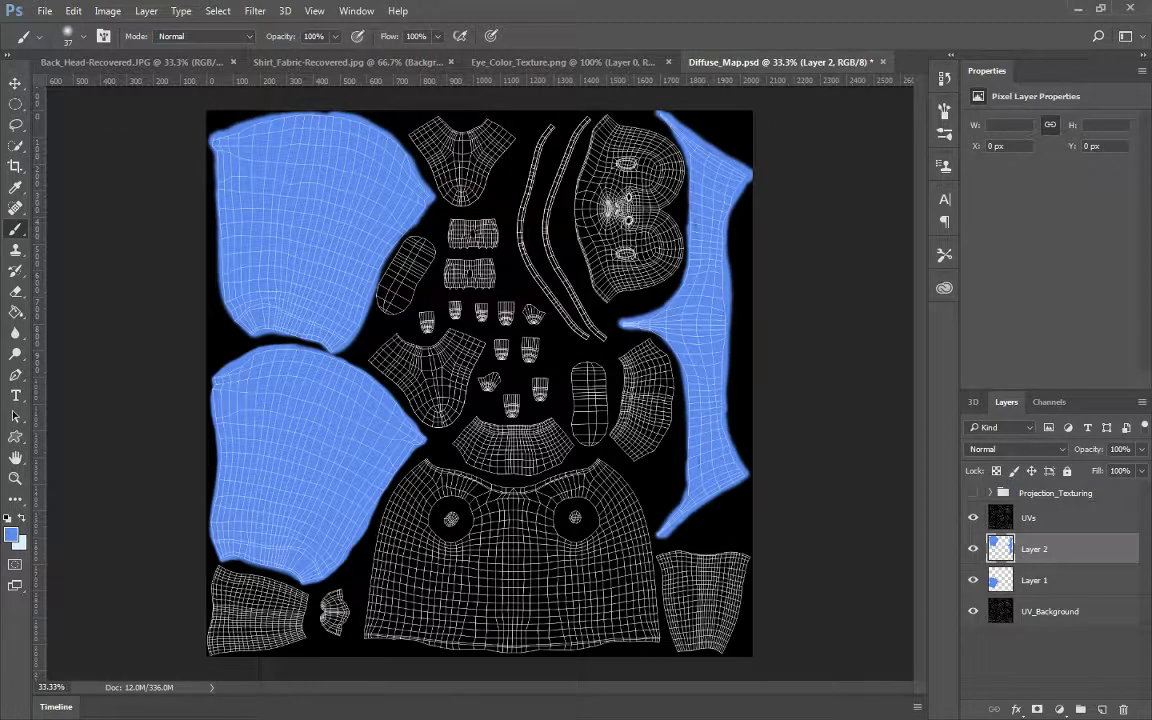
# Cut the narrow right-hand shell's blue fill from Layer 2 with a rectangular marquee and paste it in place on a new layer
pyautogui.moveTo(15, 104)
pyautogui.mouseDown()
pyautogui.moveTo(73, 118)
pyautogui.moveTo(75, 105)
pyautogui.mouseUp()
pyautogui.moveTo(581, 95); pyautogui.dragTo(820, 554)
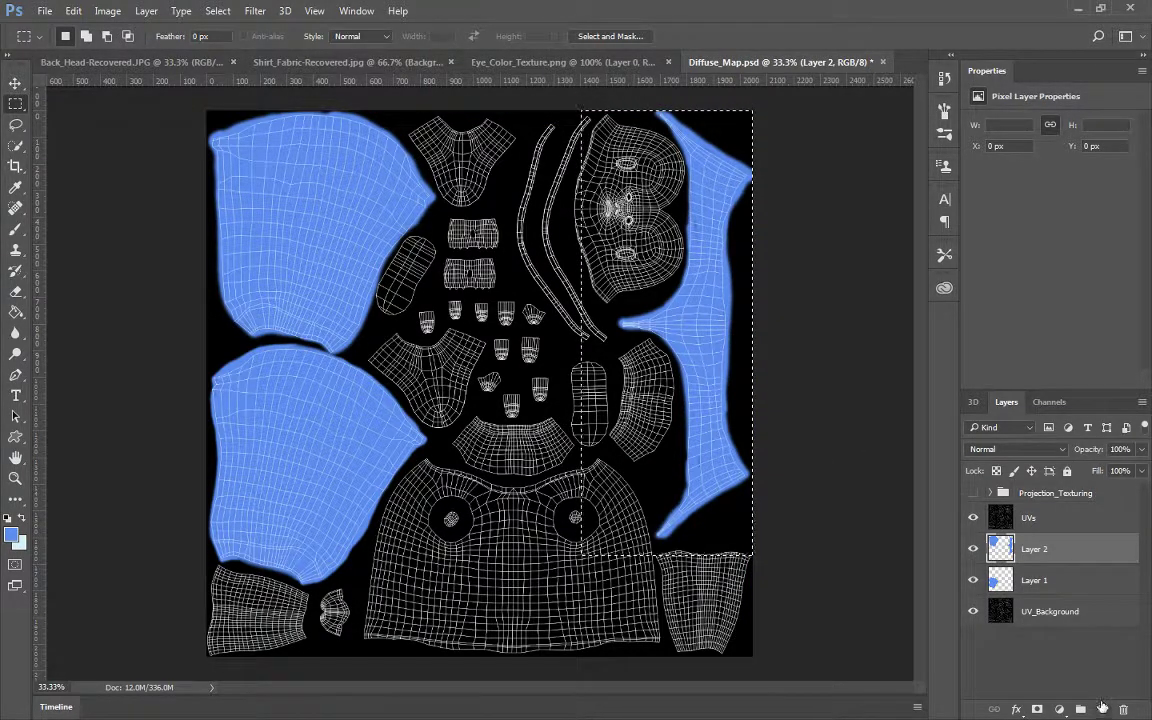
pyautogui.press('Delete')
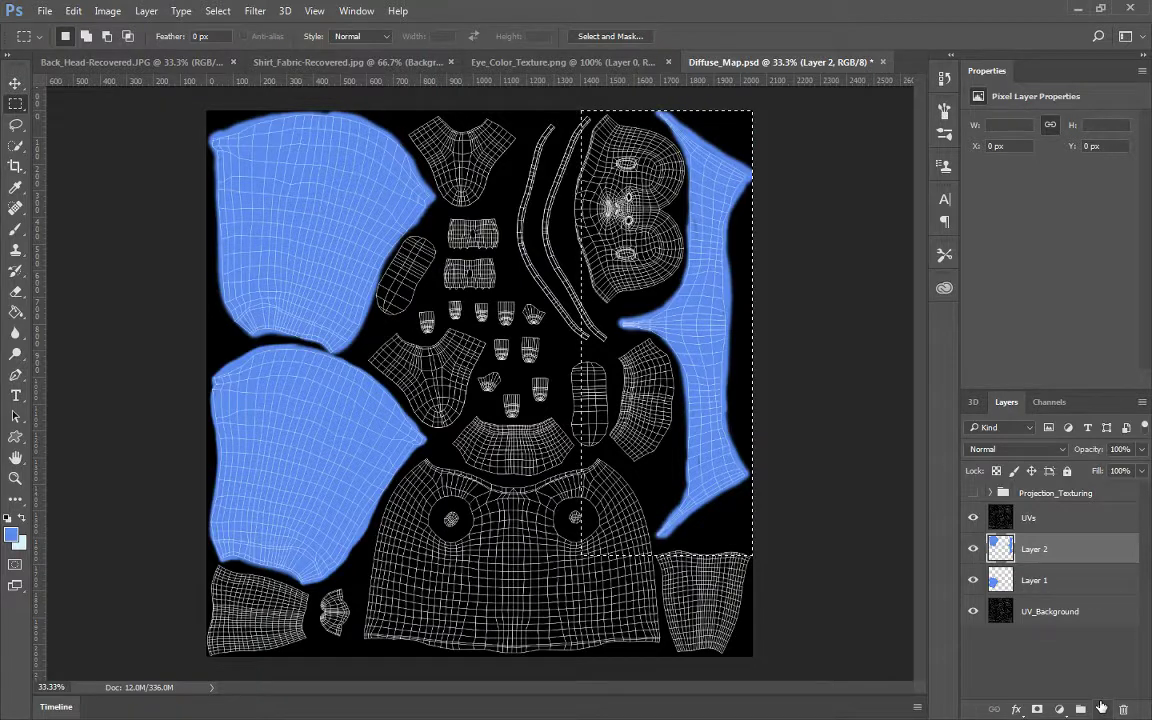
pyautogui.hotkey('ctrl', 'd')
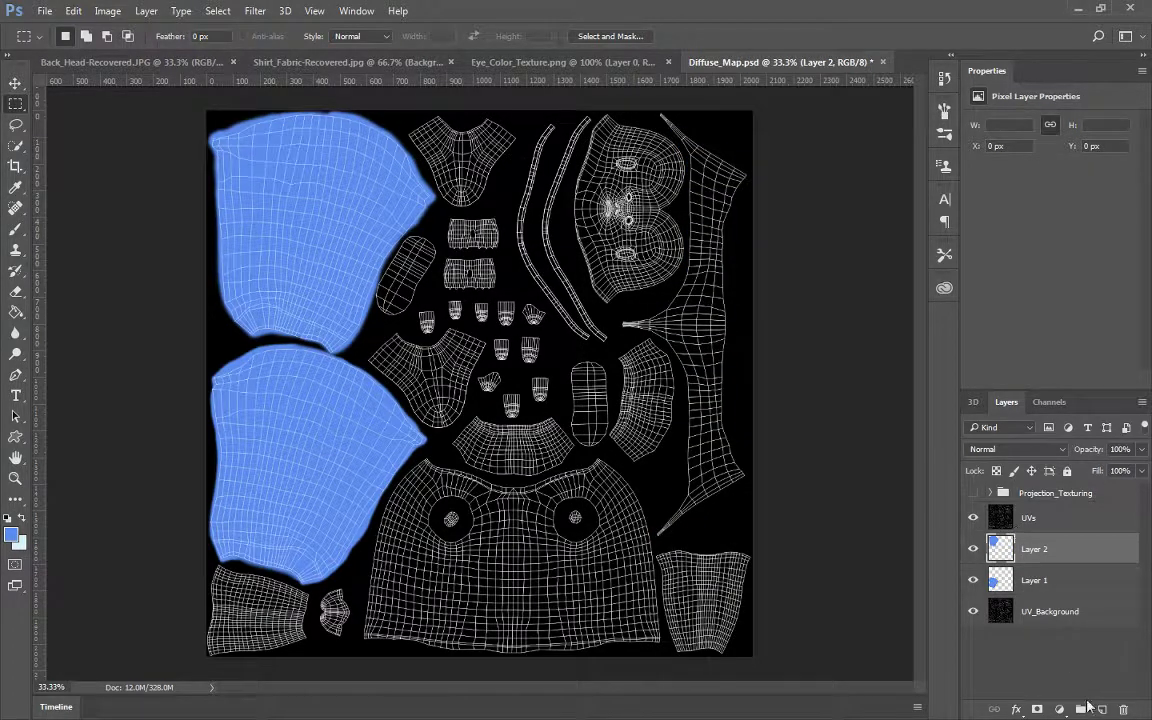
pyautogui.click(1100, 708)
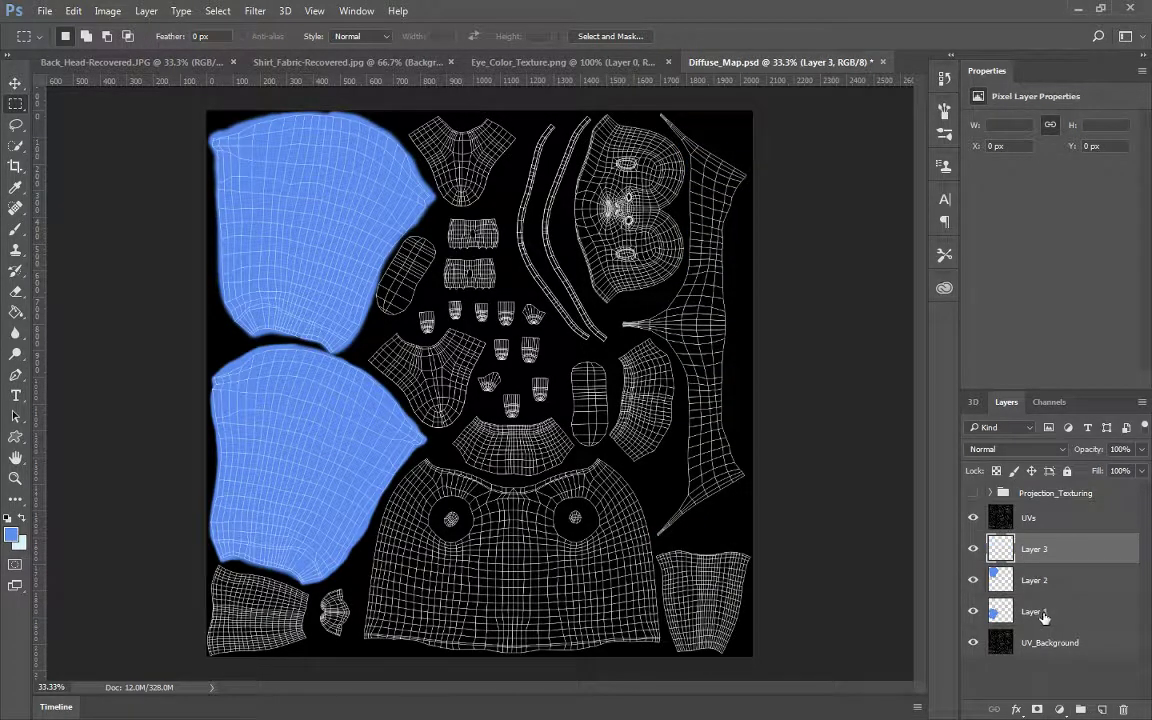
pyautogui.hotkey('ctrl', 'shift', 'v')
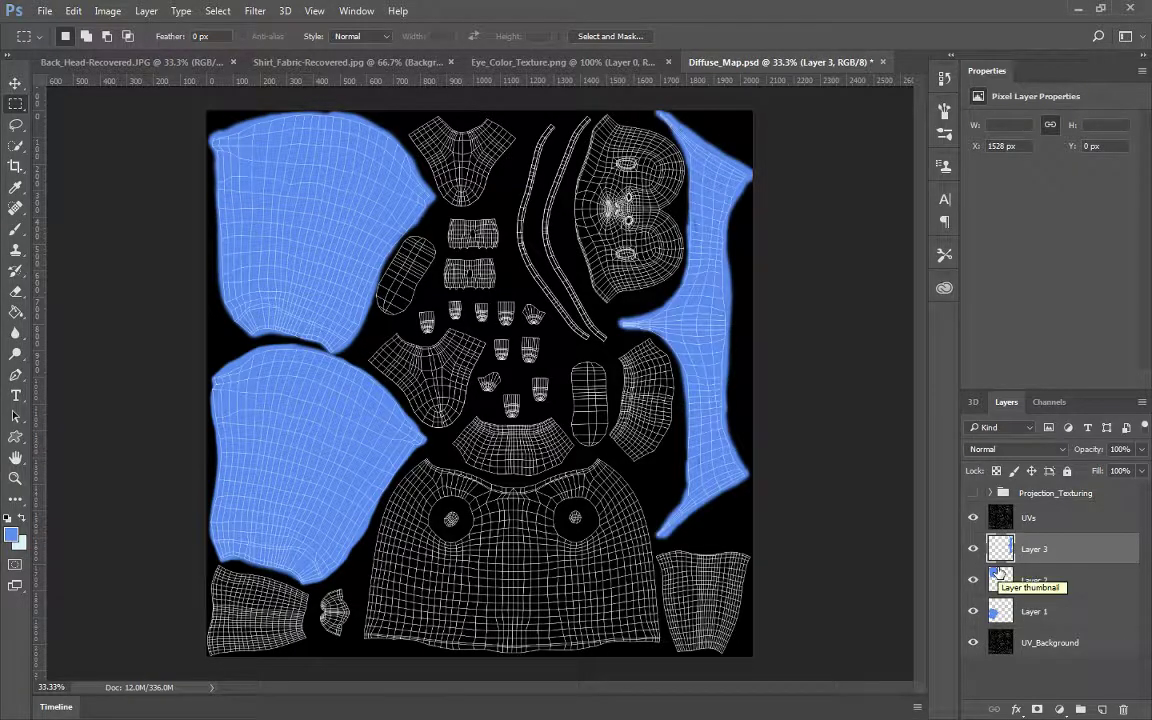
# Rename the lower pant leg's layer Pant_Leg_1 and the upper pant leg's layer Pant_Leg_2
pyautogui.doubleClick(1035, 612)
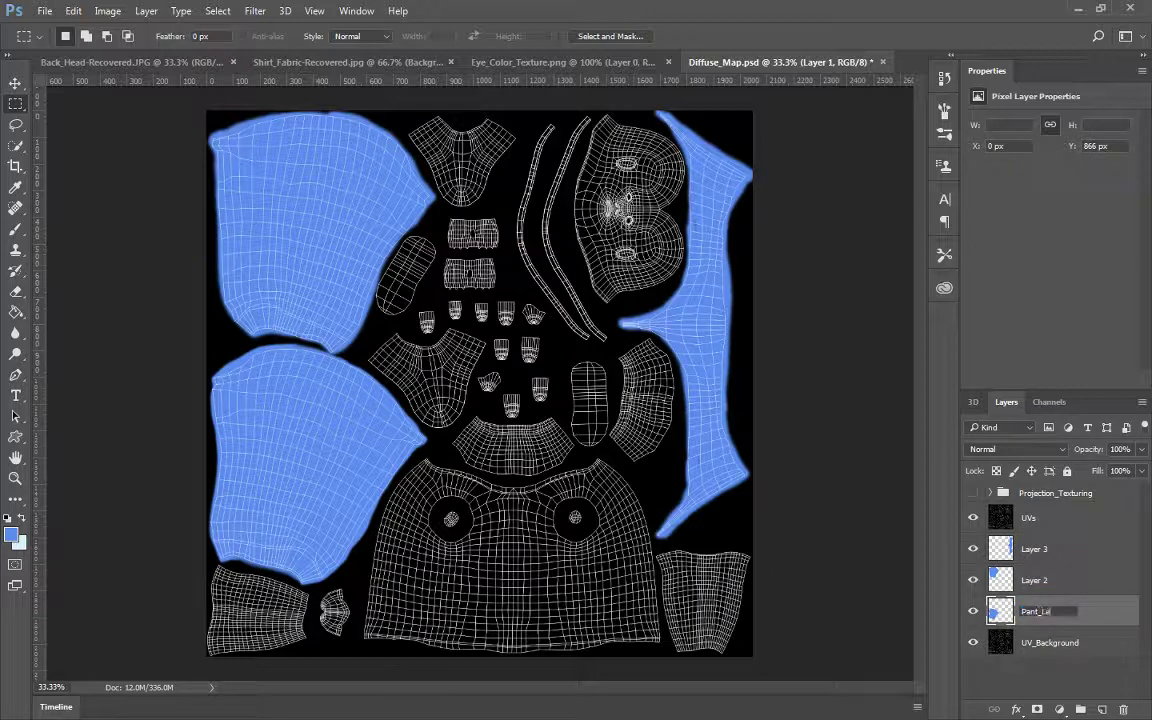
pyautogui.press('Return')
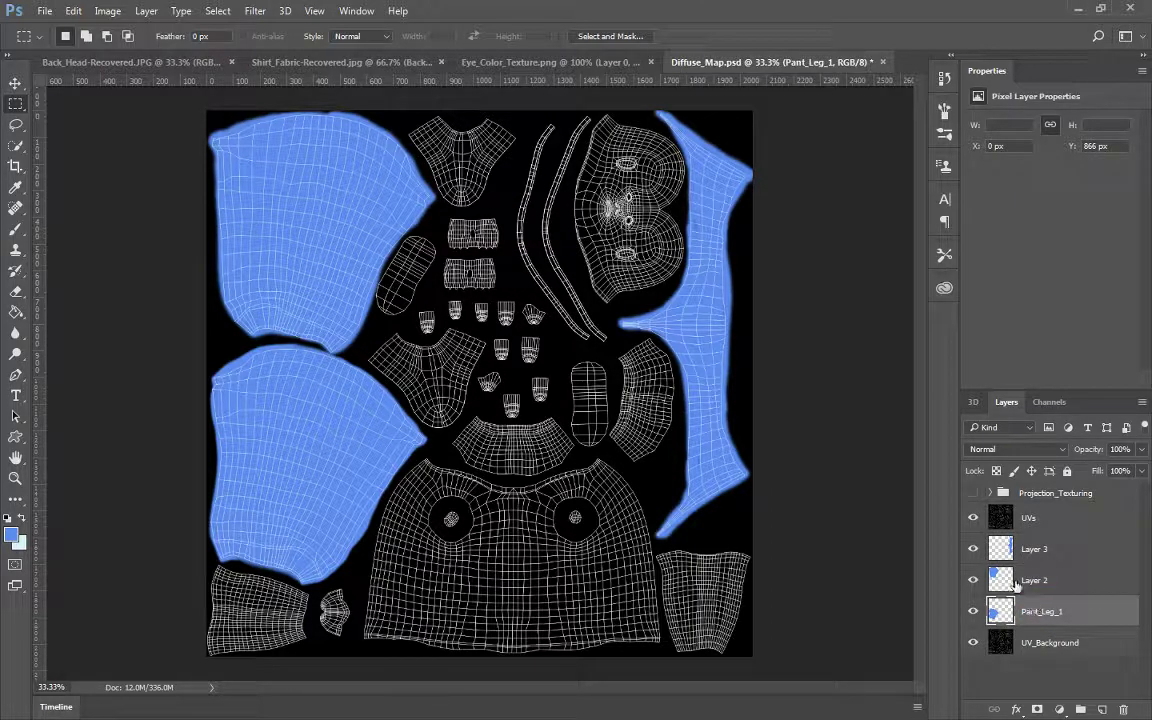
pyautogui.doubleClick(1030, 580)
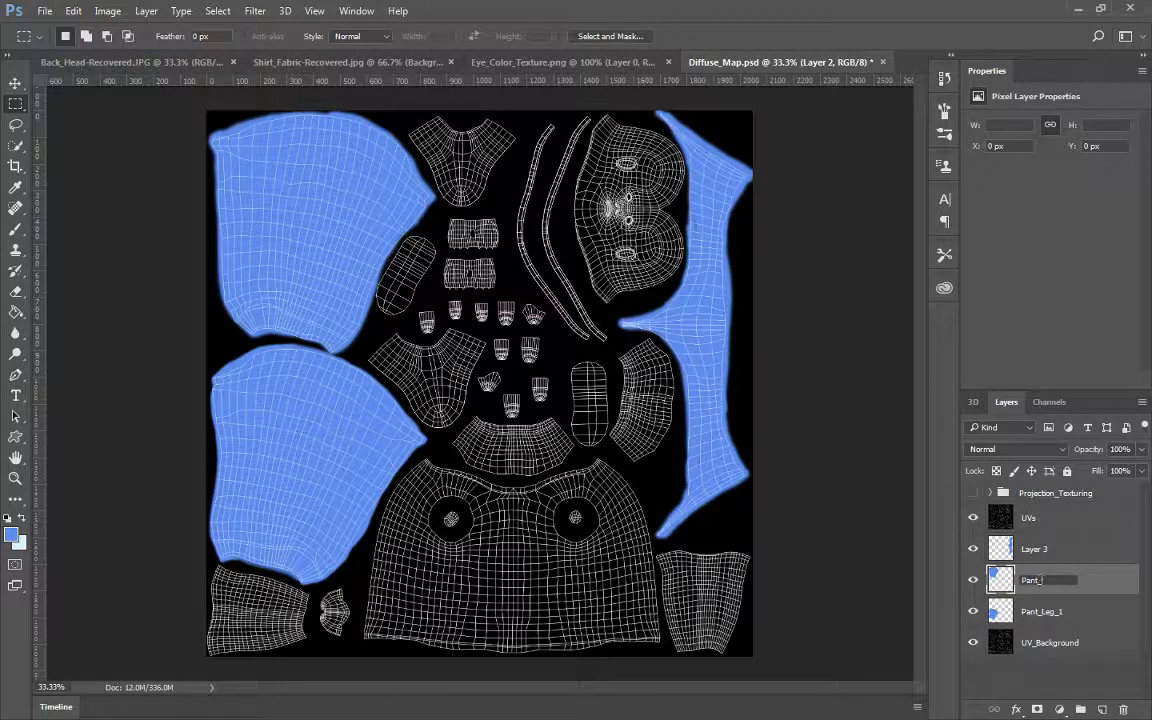
pyautogui.press('Return')
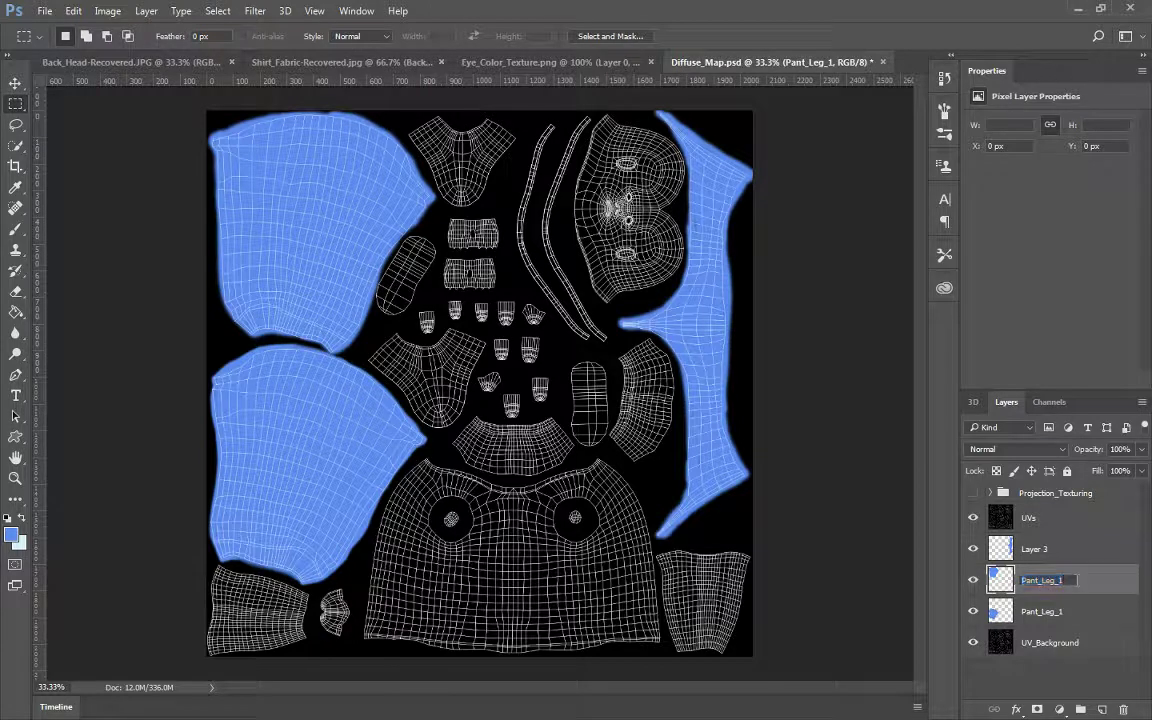
pyautogui.write('Pant_Leg_2')
pyautogui.press('Return')
# Rename Layer 3, which holds the narrow blue shell, as Pant_Torso
pyautogui.doubleClick(1037, 553)
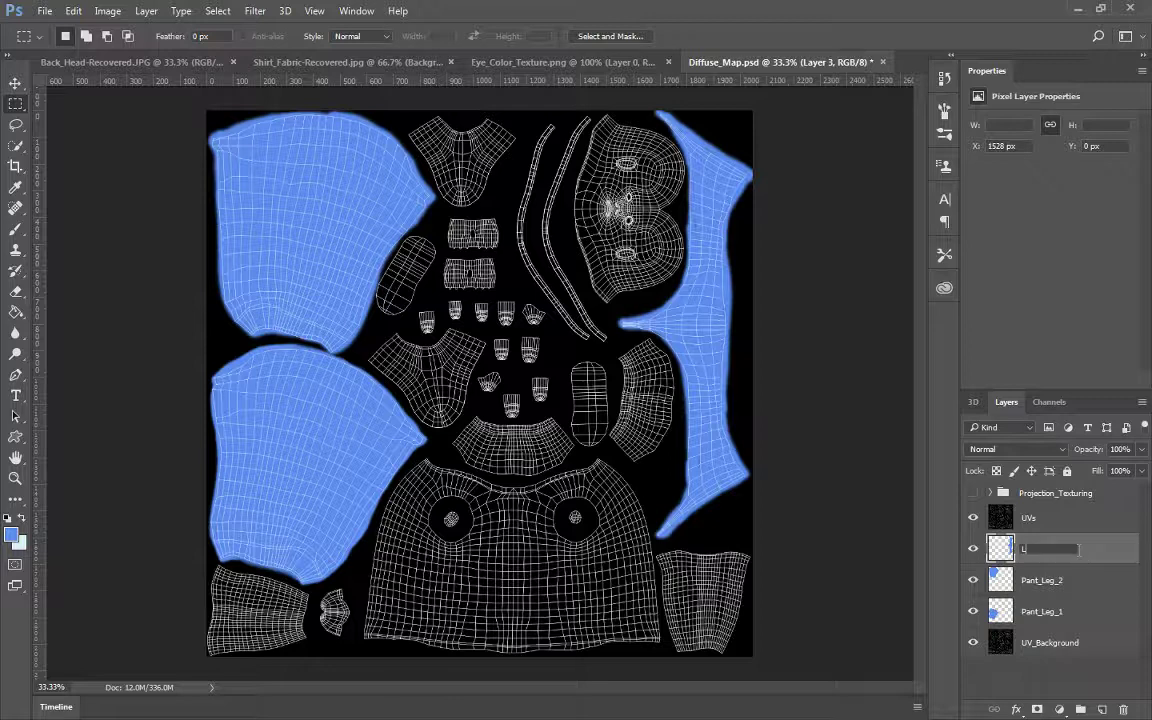
pyautogui.write('Pant_Torso')
pyautogui.press('Return')
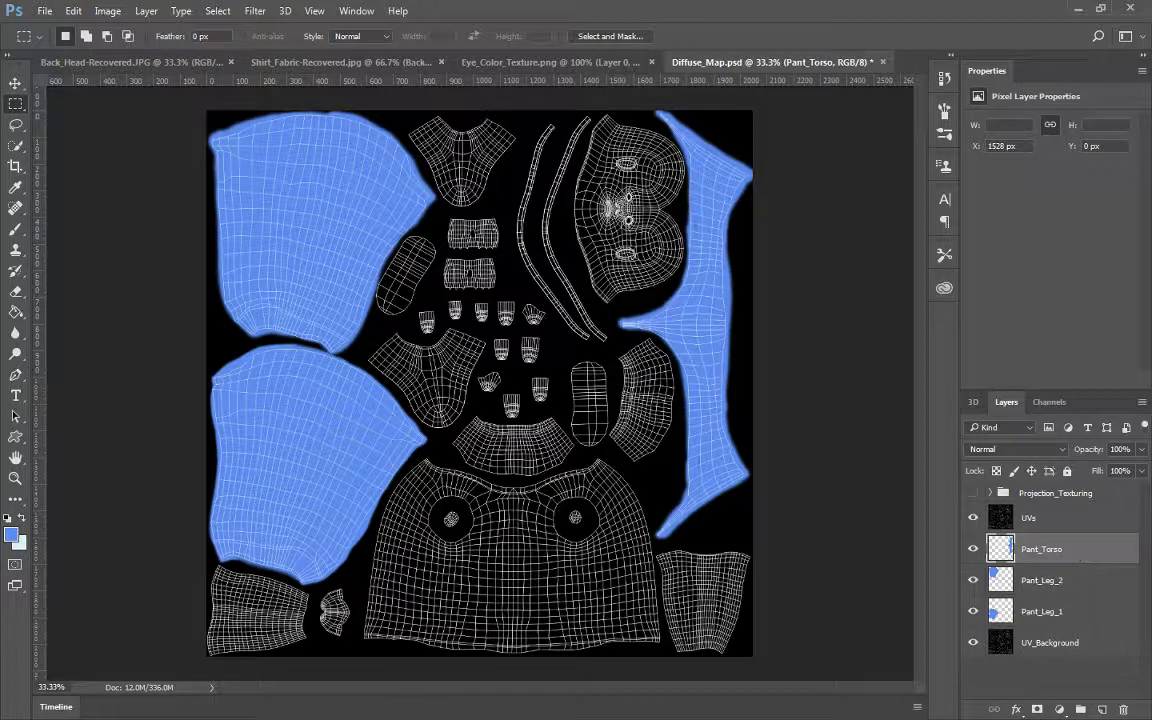
# Open Jeans_Fabric.jpg from the Textures folder and copy the whole image into Diffuse_Map.psd as a new layer above Pant_Torso
pyautogui.click(45, 12)
pyautogui.click(60, 40)
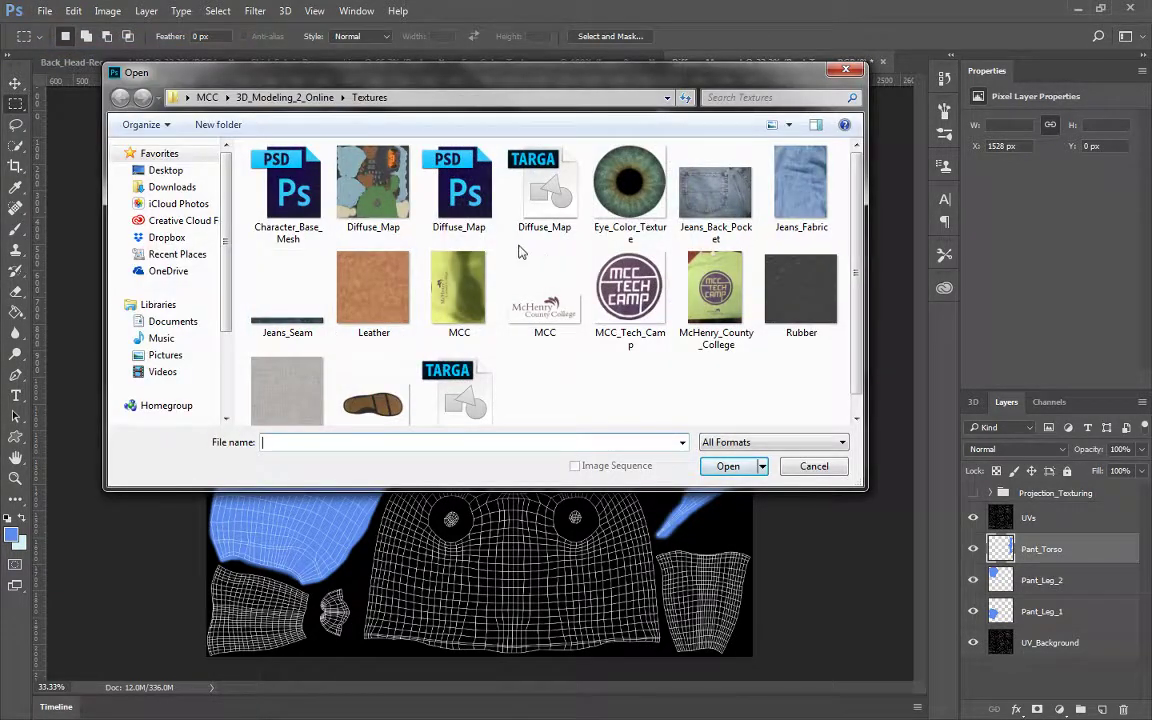
pyautogui.click(800, 190)
pyautogui.click(728, 466)
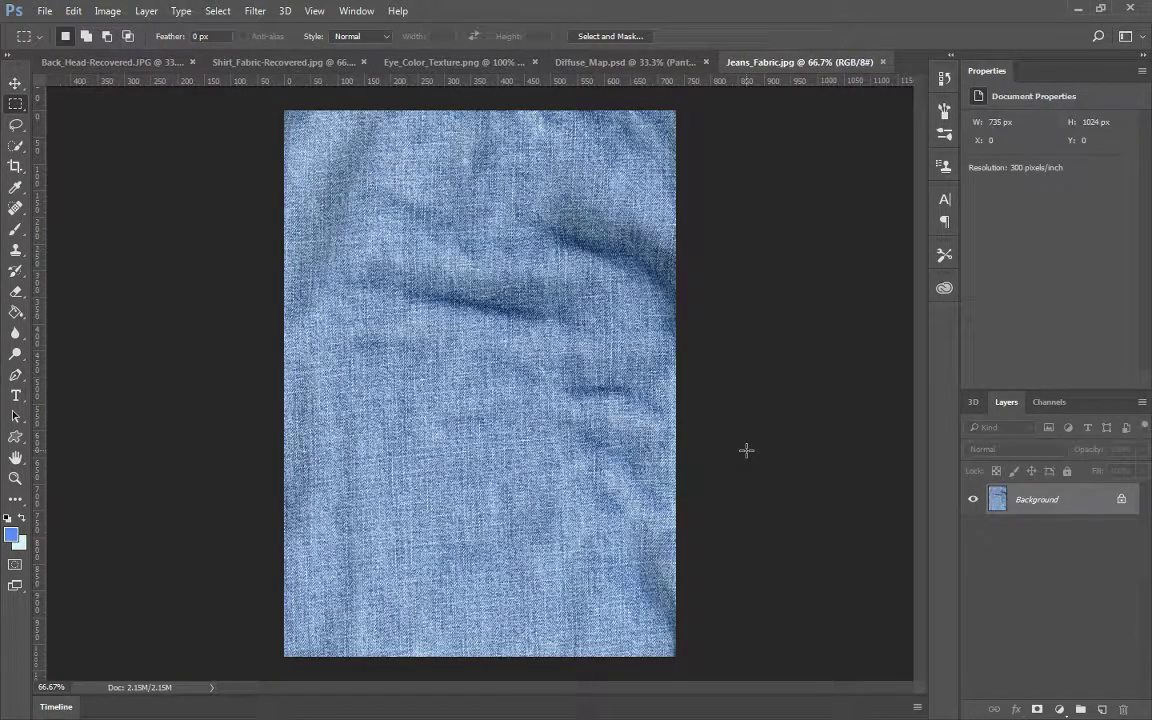
pyautogui.hotkey('ctrl', 'a')
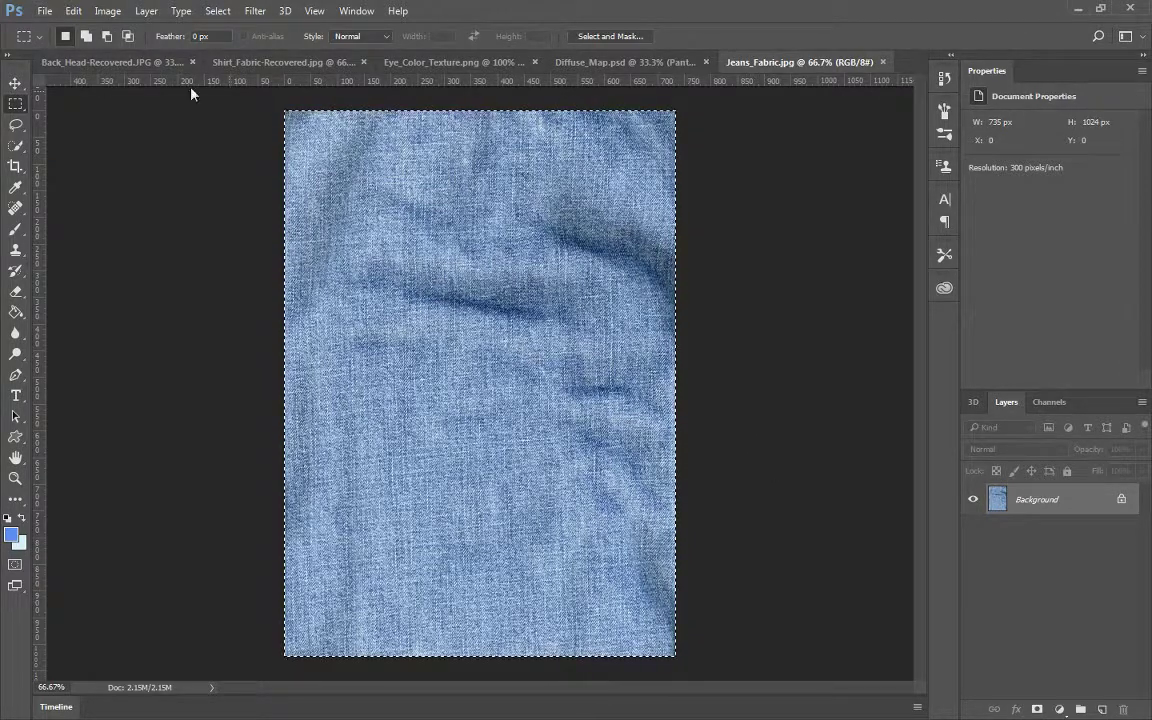
pyautogui.click(620, 68)
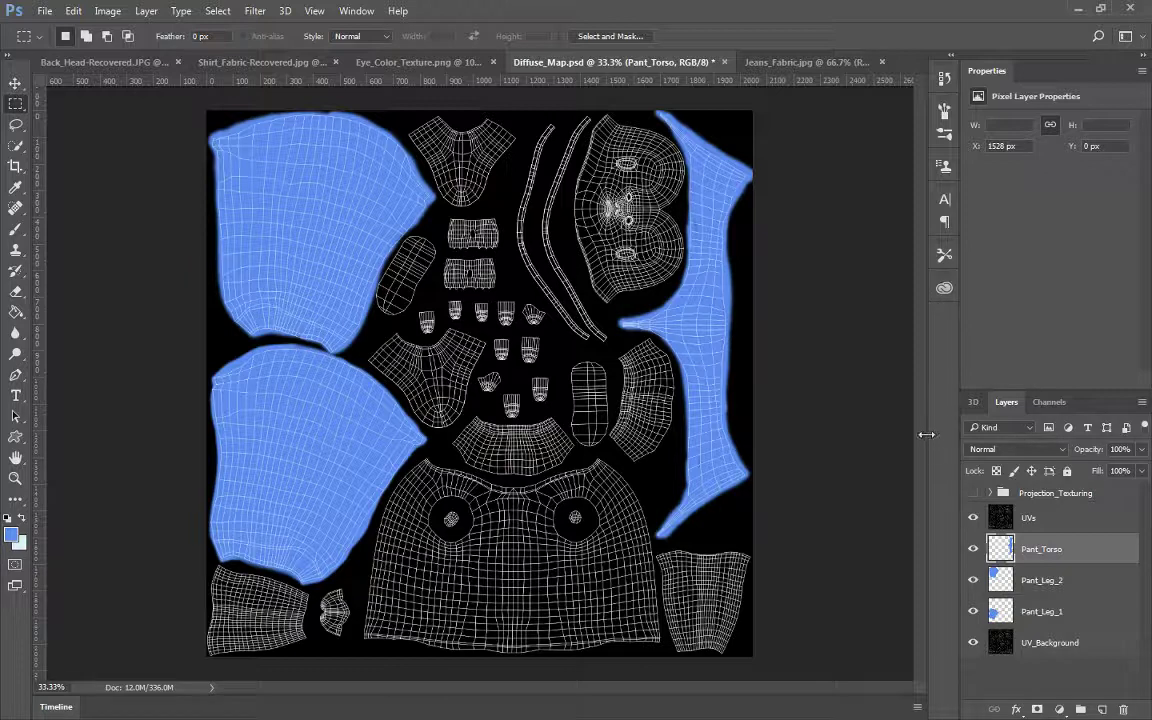
pyautogui.hotkey('ctrl', 'v')
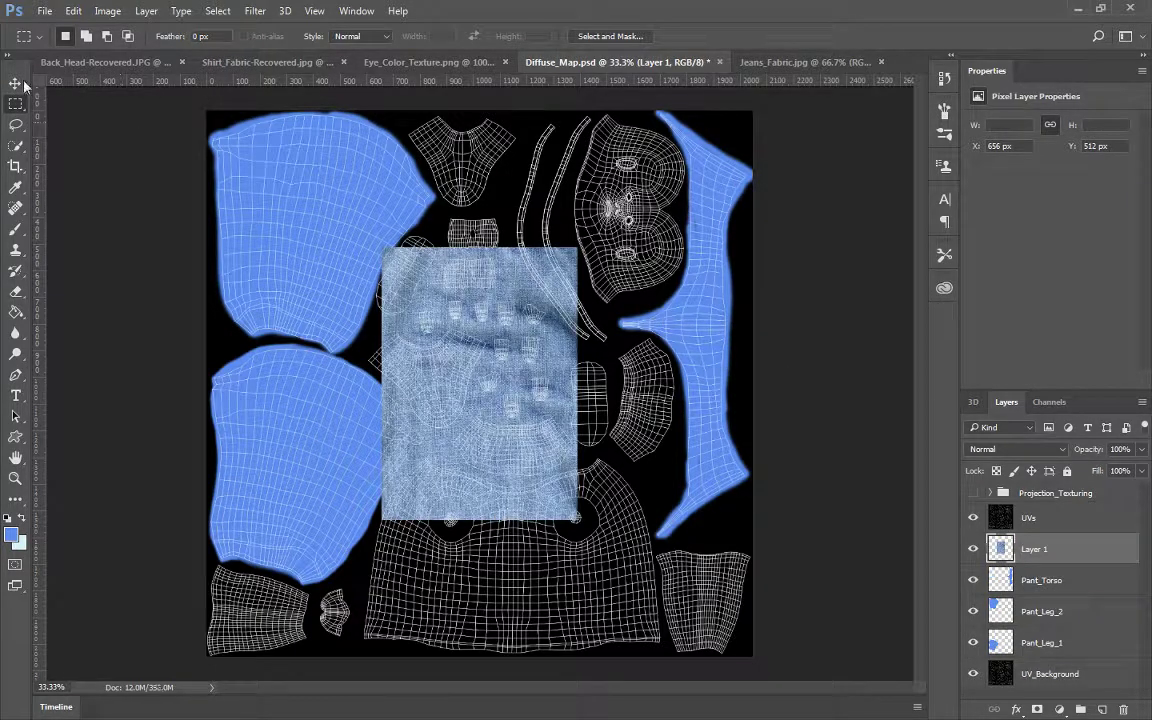
# Move the pasted denim over the lower pant leg shell, rotating it about 12.8° and scaling it proportionally to about 113%
pyautogui.click(15, 82)
pyautogui.moveTo(494, 464); pyautogui.dragTo(312, 545)
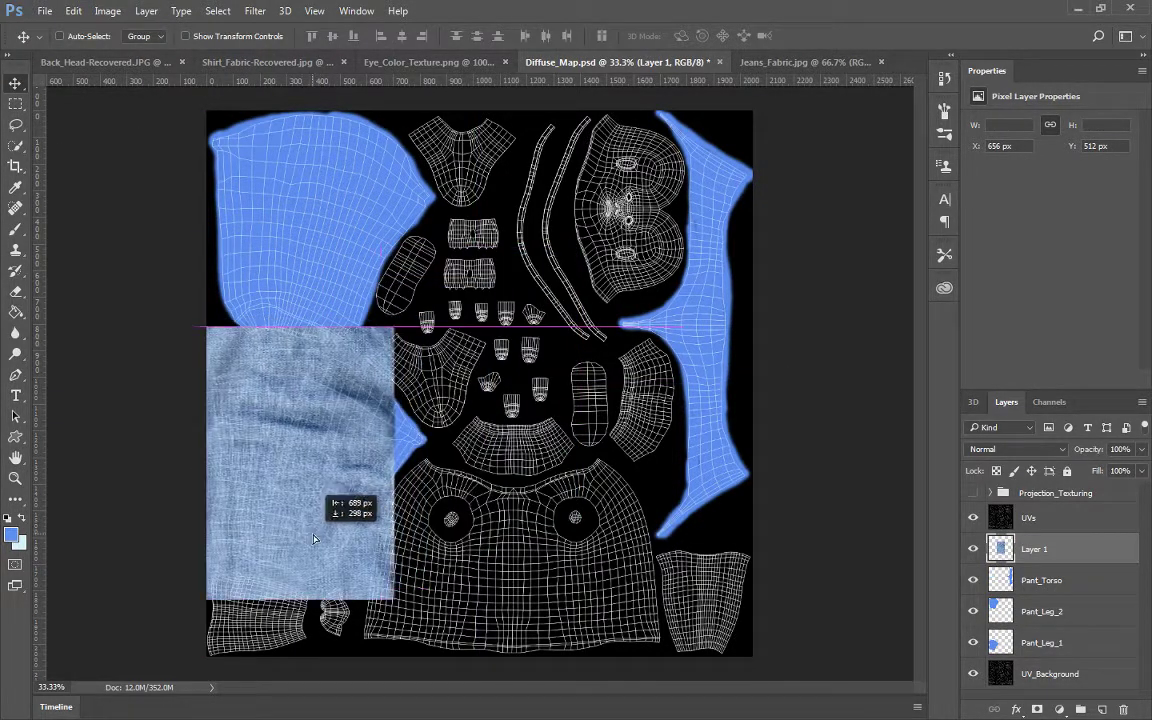
pyautogui.press('ctrl')
pyautogui.hotkey('ctrl', 't')
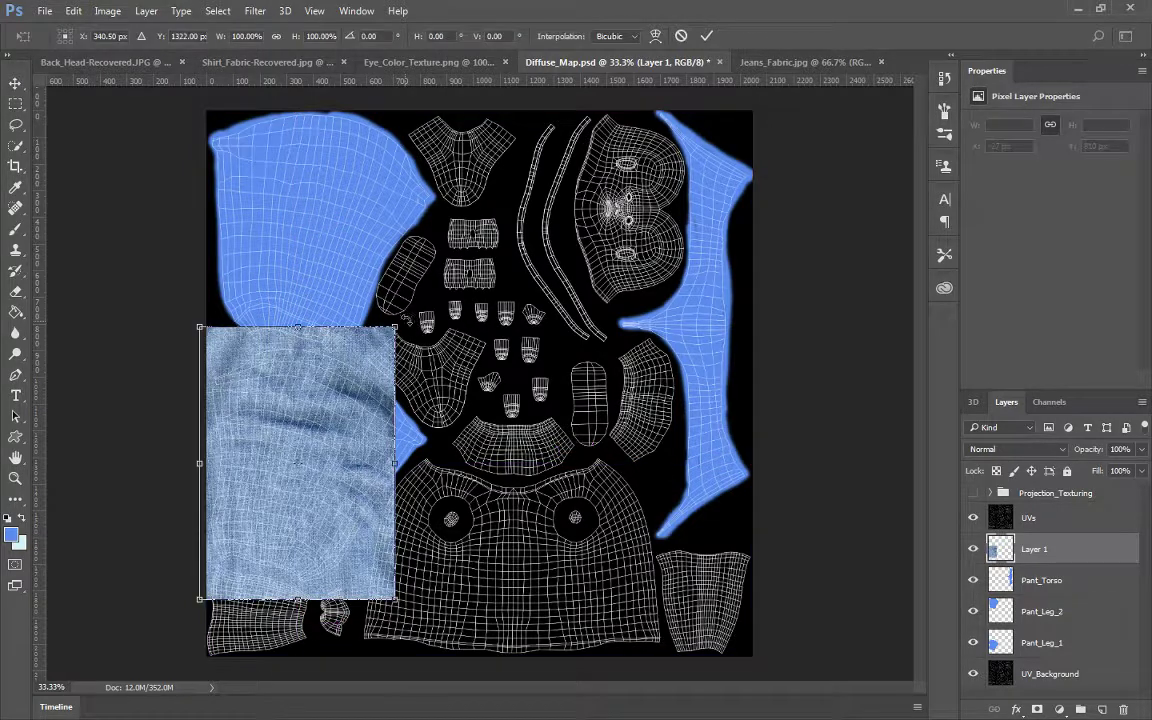
pyautogui.moveTo(410, 290); pyautogui.dragTo(445, 302)
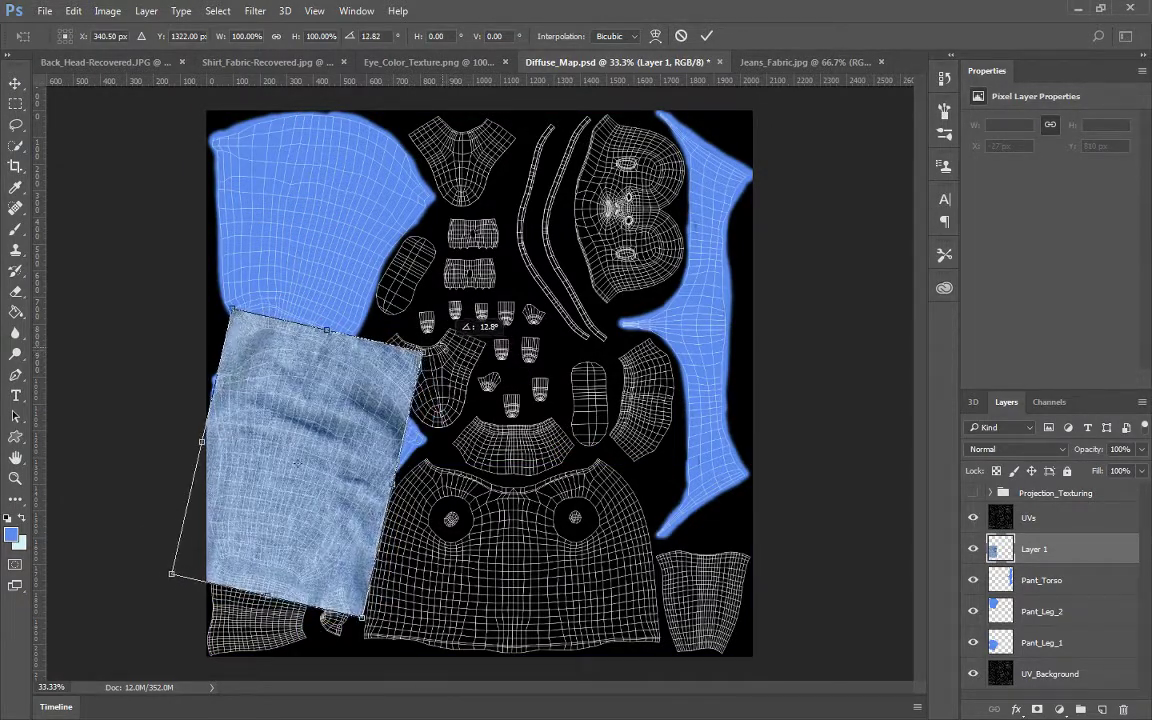
pyautogui.moveTo(335, 430); pyautogui.dragTo(355, 432)
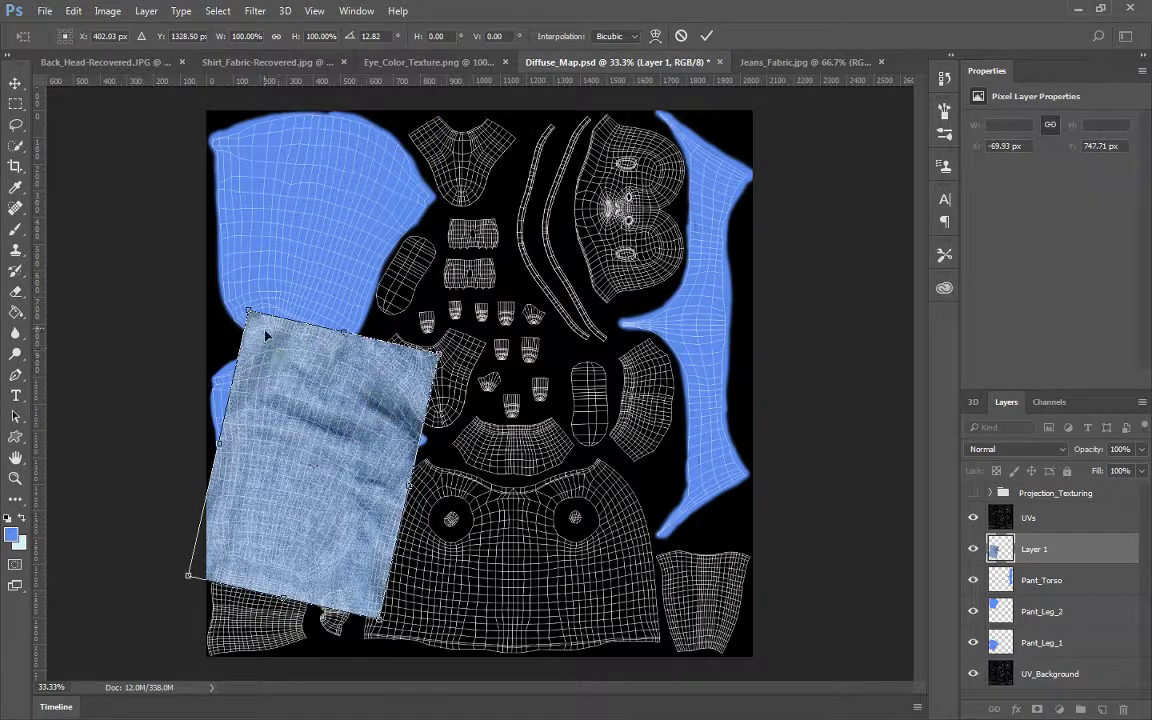
pyautogui.moveTo(248, 313); pyautogui.dragTo(209, 278)
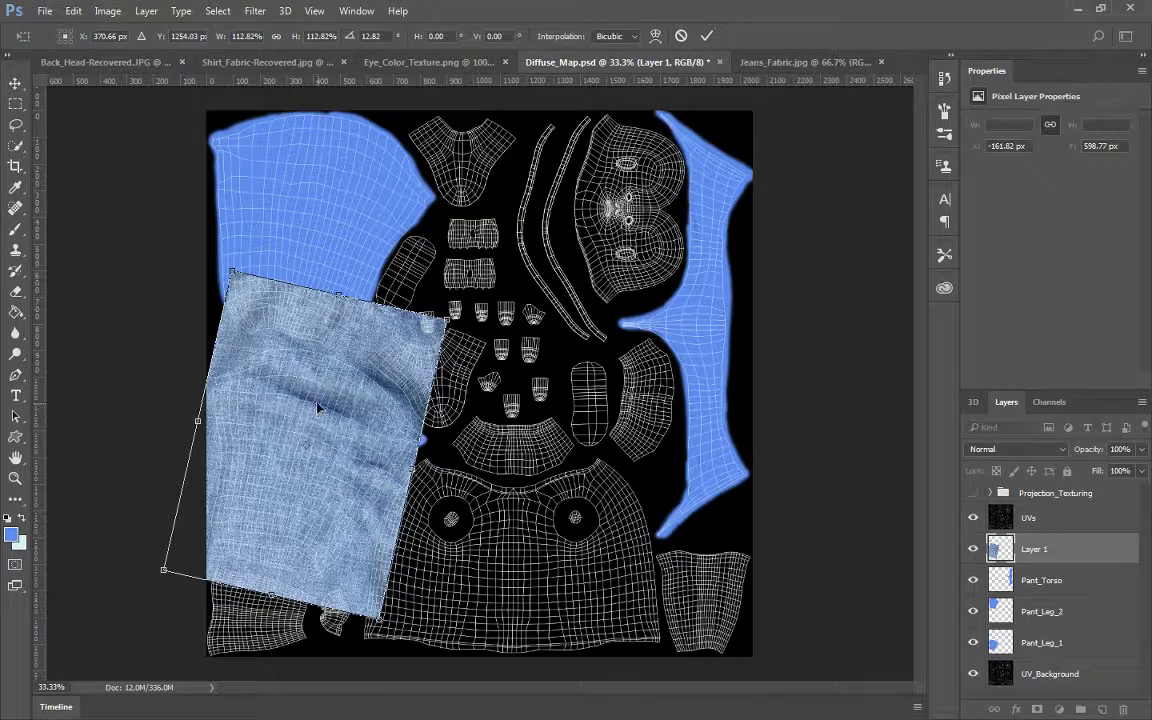
pyautogui.moveTo(318, 409); pyautogui.dragTo(318, 402)
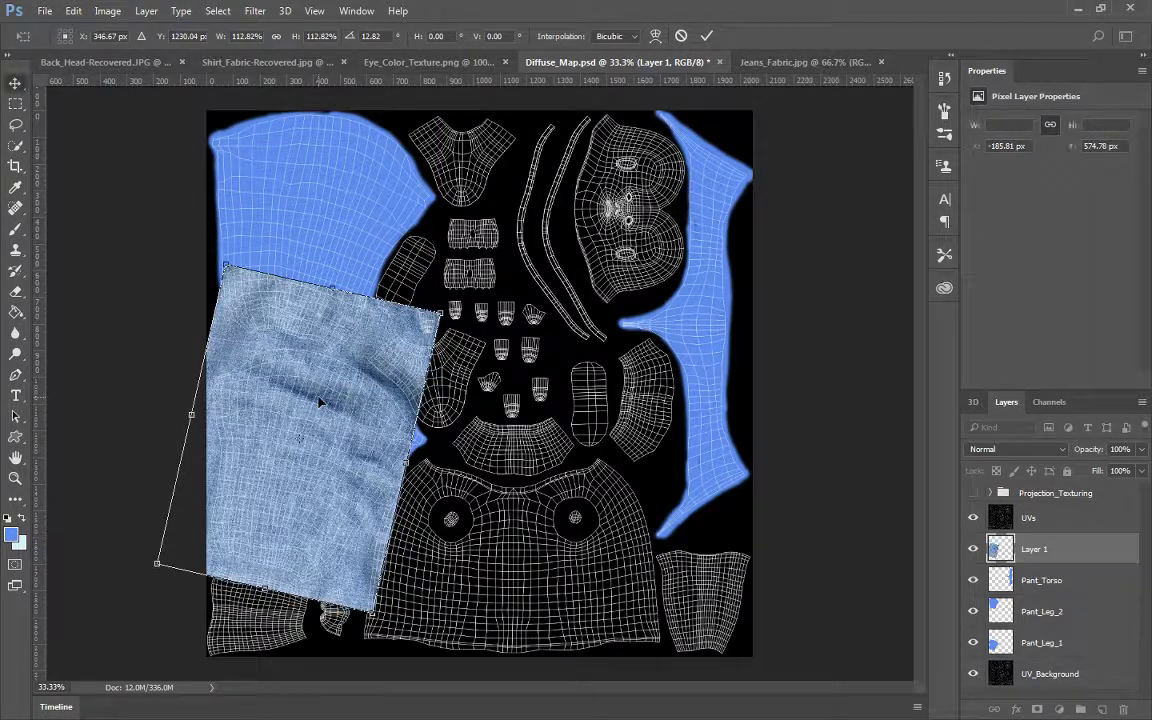
pyautogui.press('Return')
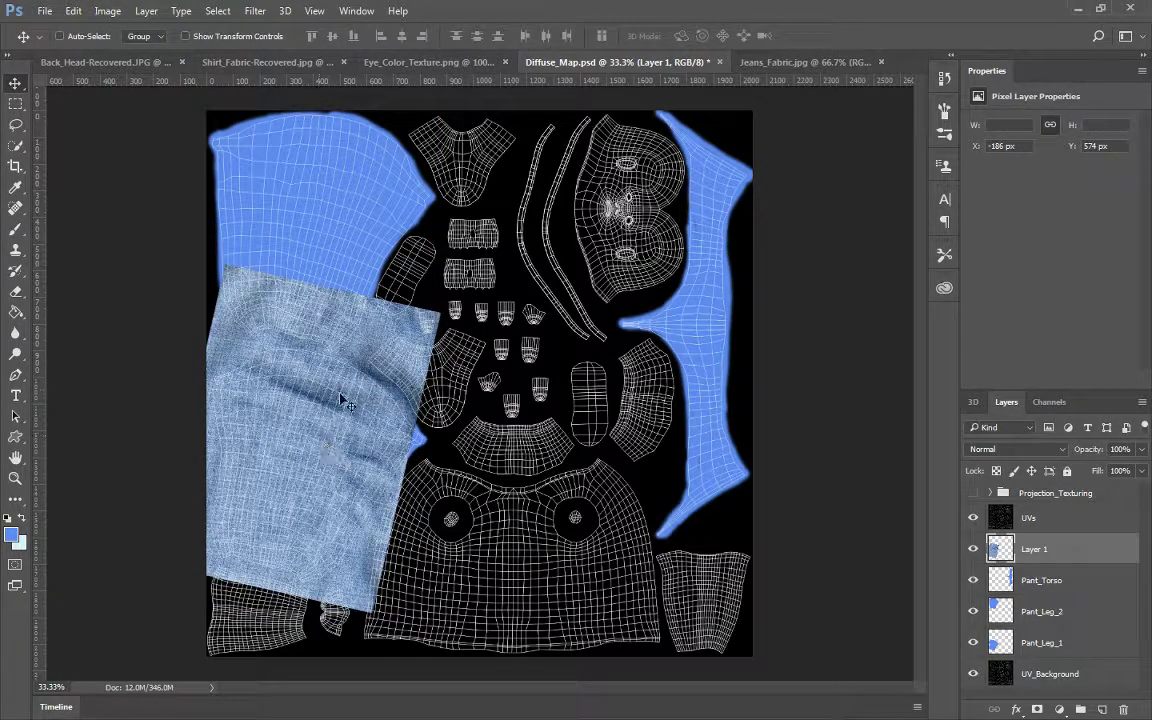
# Shift the denim slightly to the right and rotate it further clockwise so it covers the whole lower pant leg shell
pyautogui.moveTo(343, 404)
pyautogui.mouseDown()
pyautogui.moveTo(338, 379)
pyautogui.moveTo(349, 400)
pyautogui.mouseUp()
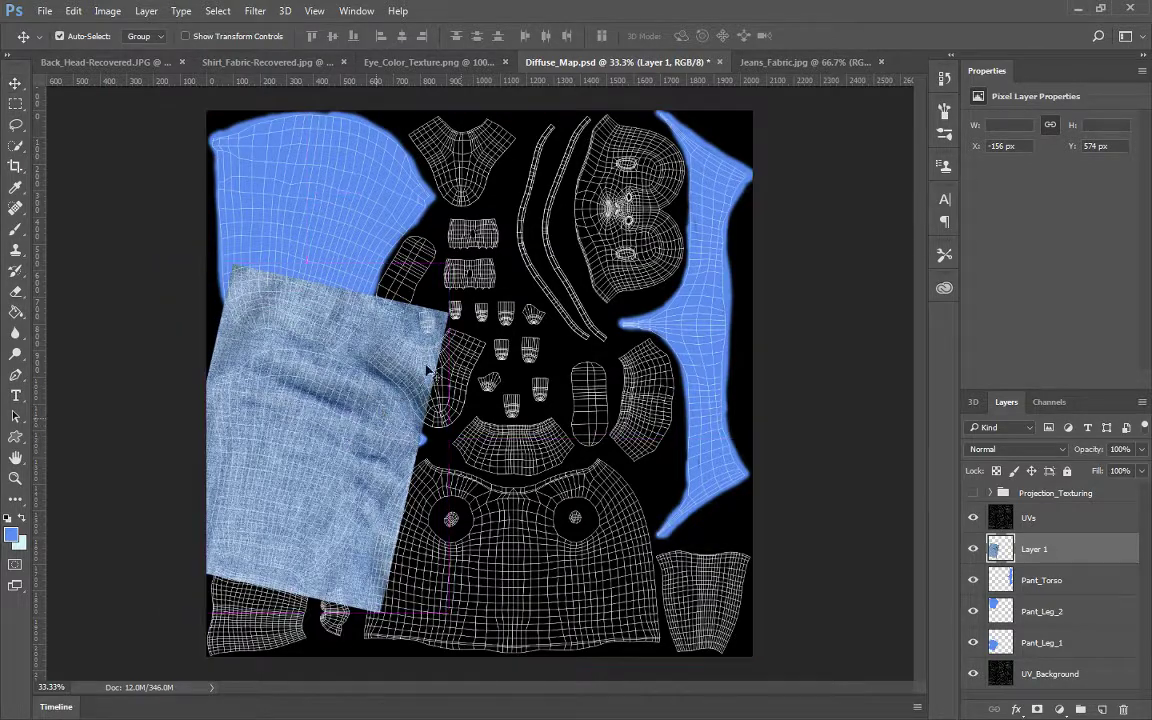
pyautogui.hotkey('ctrl', 't')
pyautogui.moveTo(452, 258); pyautogui.dragTo(490, 308)
pyautogui.press('Return')
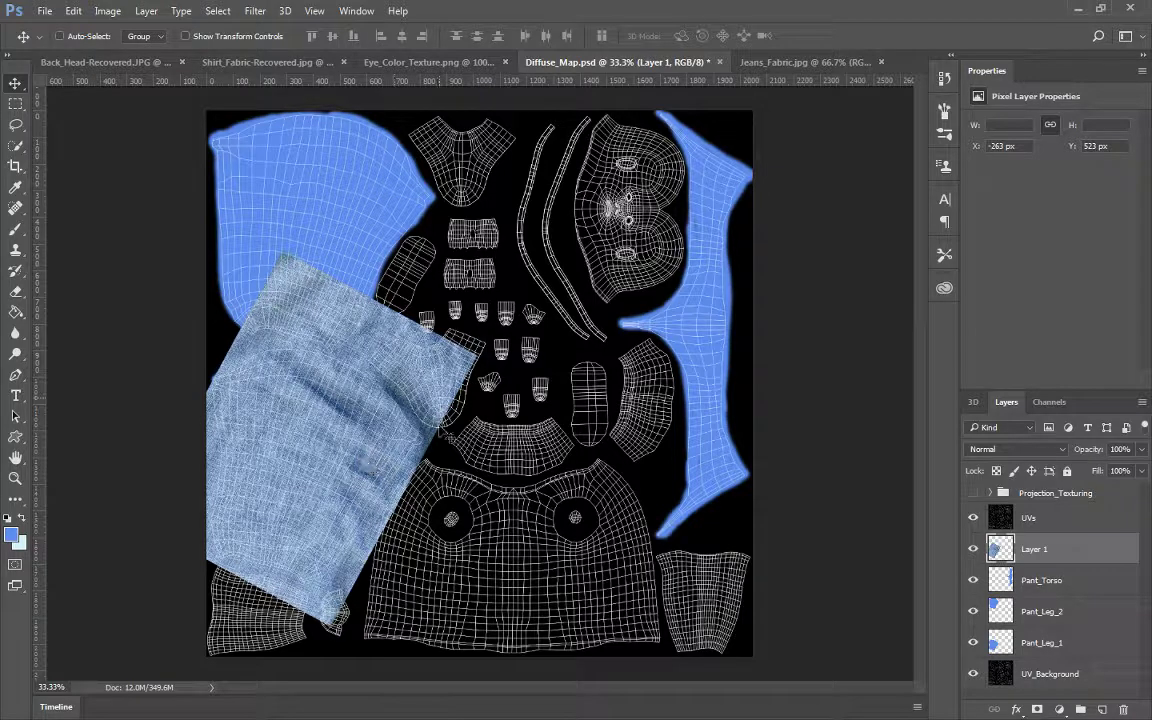
# Place the denim layer directly above Pant_Leg_1 in the layer order and rename it Jeans_Fabric
pyautogui.moveTo(1086, 556); pyautogui.dragTo(1066, 626)
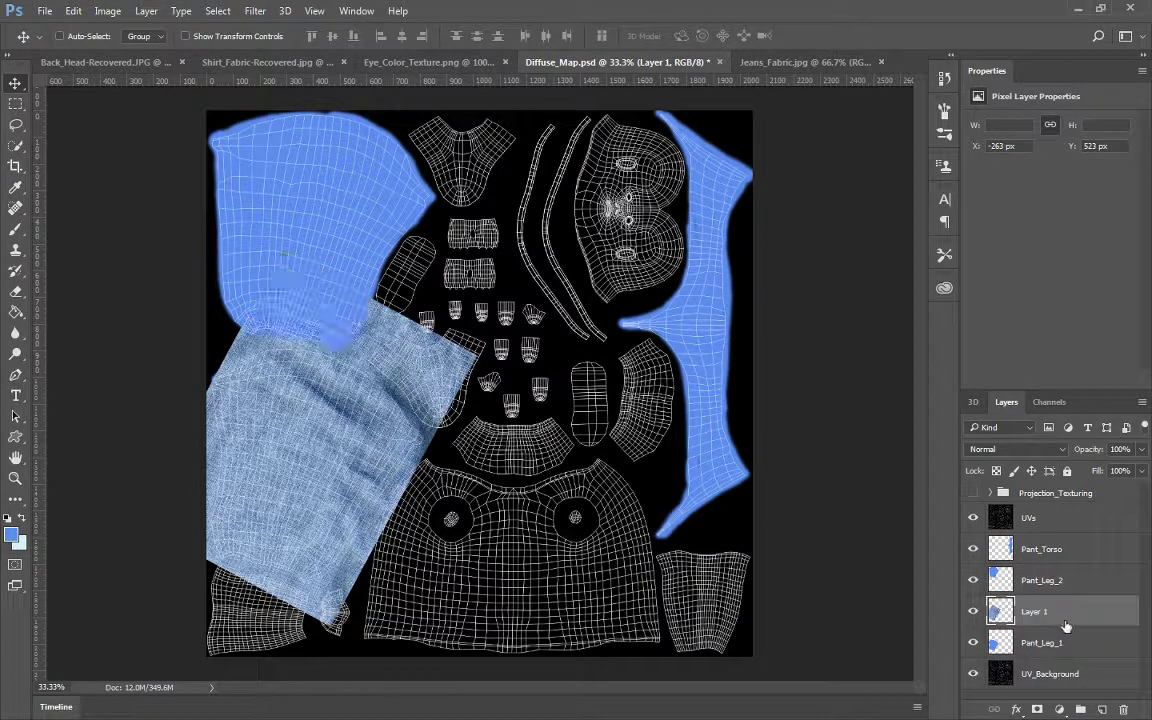
pyautogui.doubleClick(1040, 612)
pyautogui.press('BackSpace')
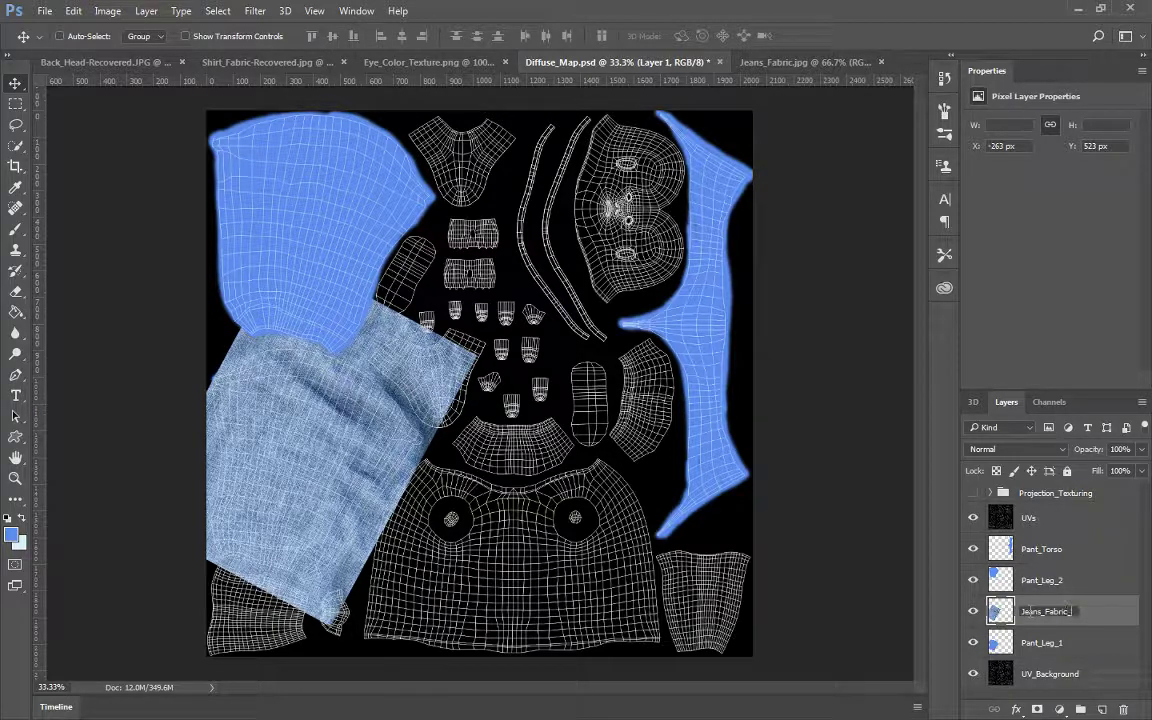
pyautogui.write('Jeans_Fabric')
pyautogui.press('Return')
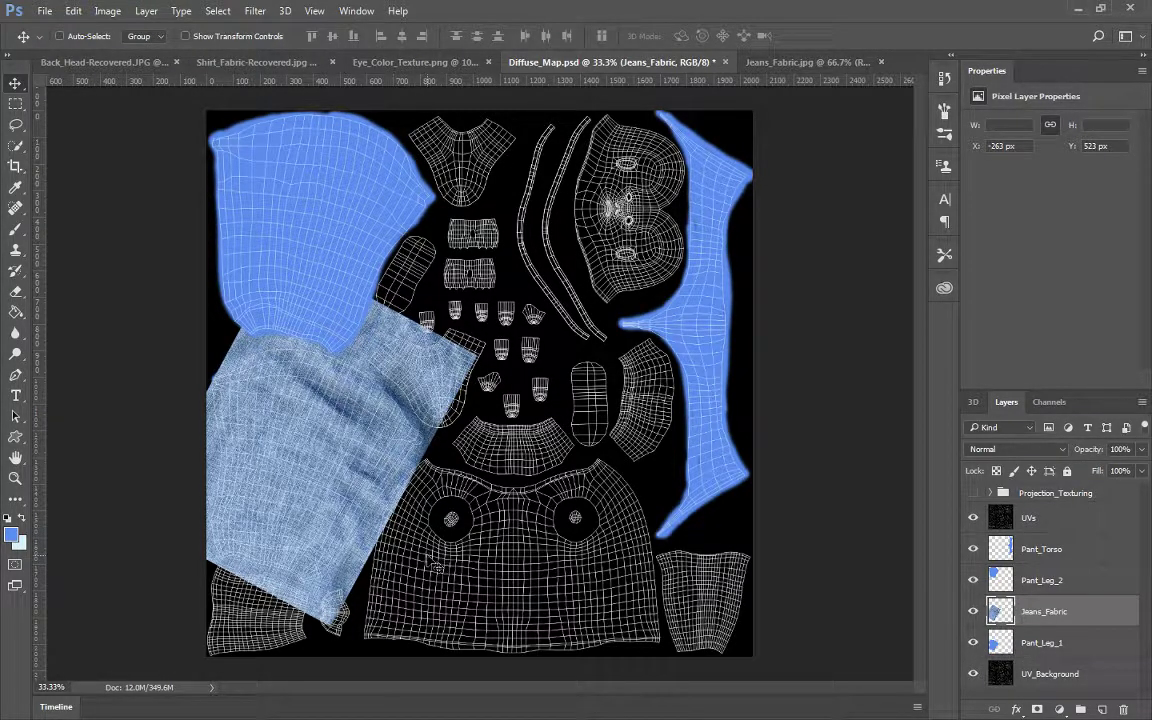
# Clip the Jeans_Fabric layer to Pant_Leg_1 with a clipping mask
pyautogui.rightClick(1073, 614)
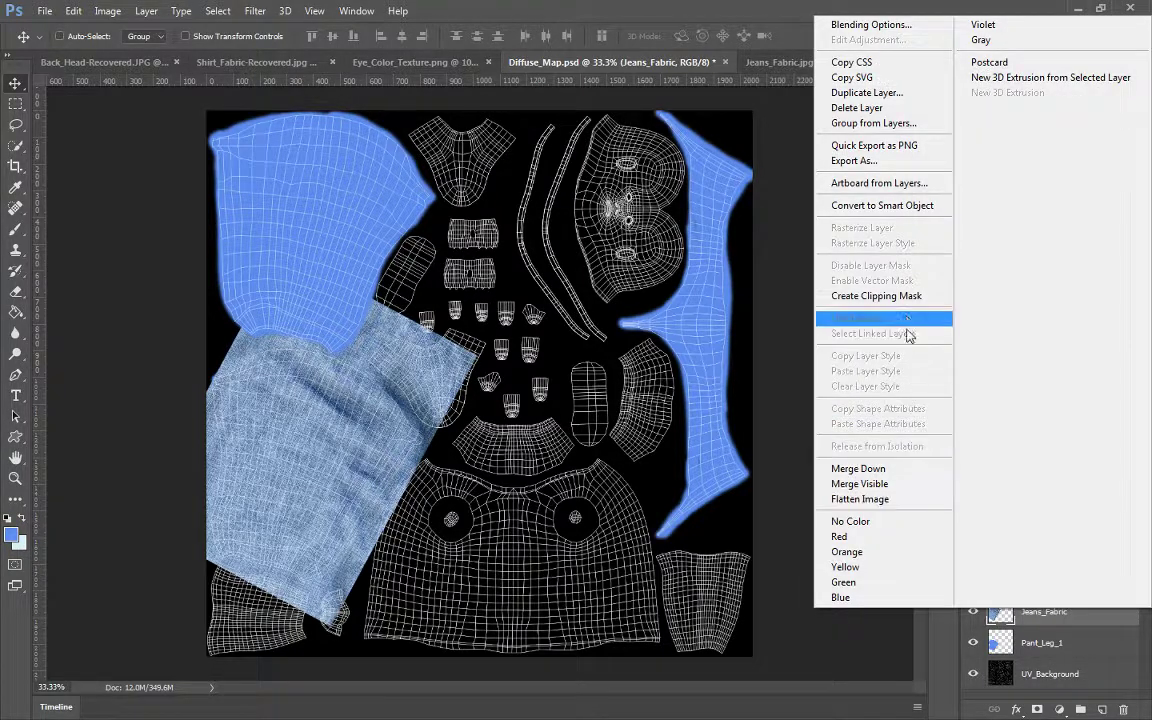
pyautogui.click(862, 296)
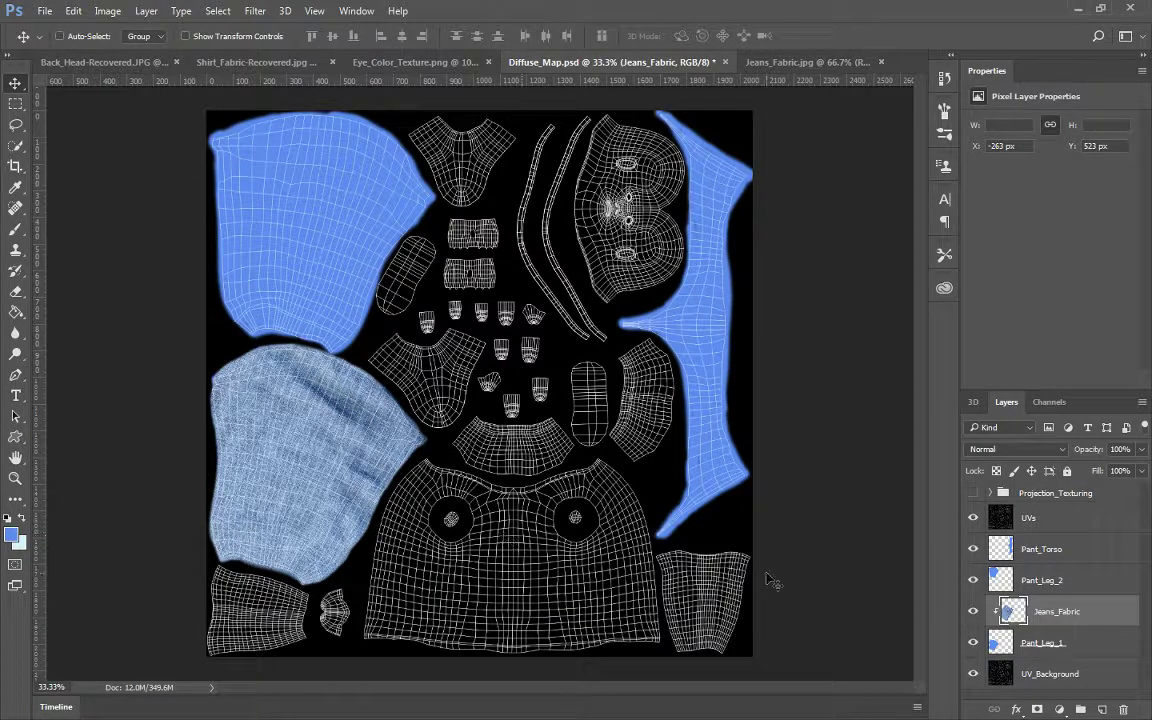
# Try the Overlay, Multiply, Screen, Soft Light, Hard Light, Color Dodge and Linear Light blend modes on the Jeans_Fabric layer
pyautogui.click(1021, 449)
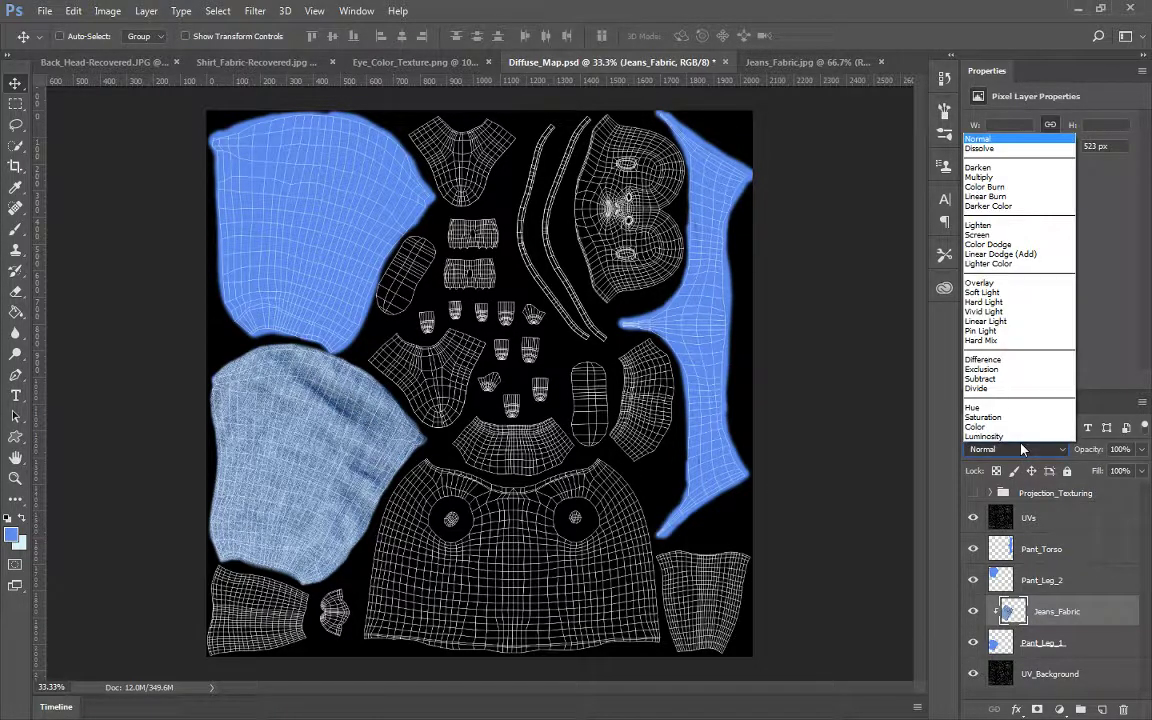
pyautogui.click(992, 285)
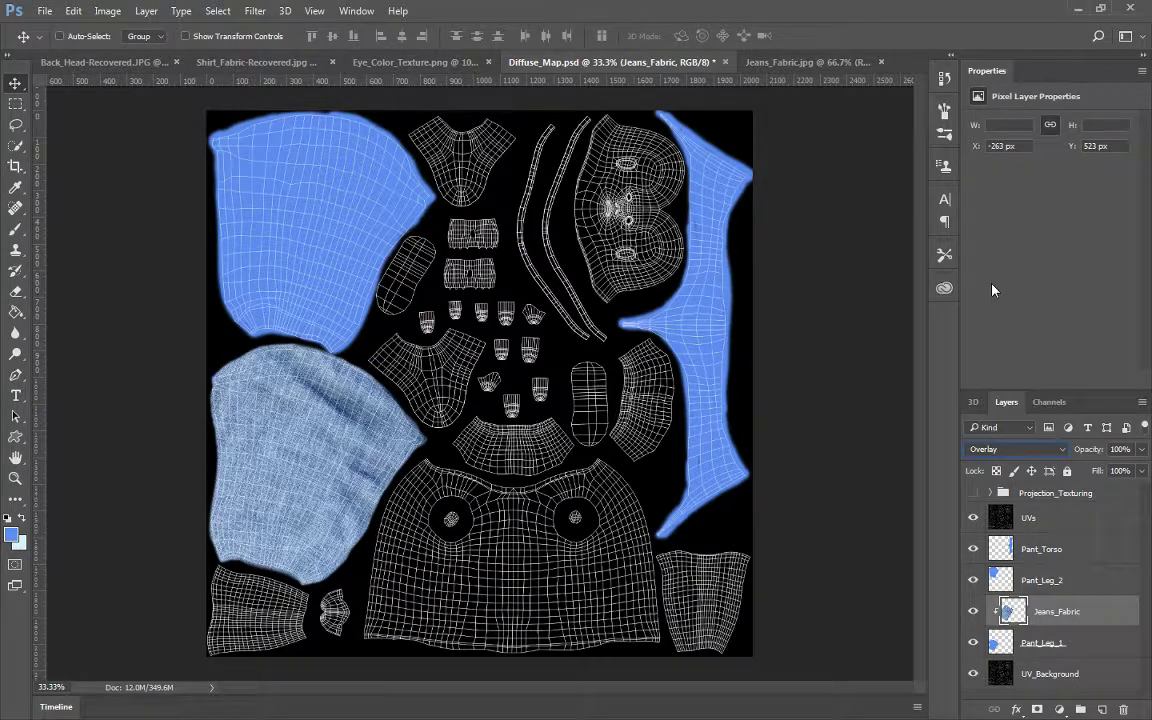
pyautogui.click(1033, 450)
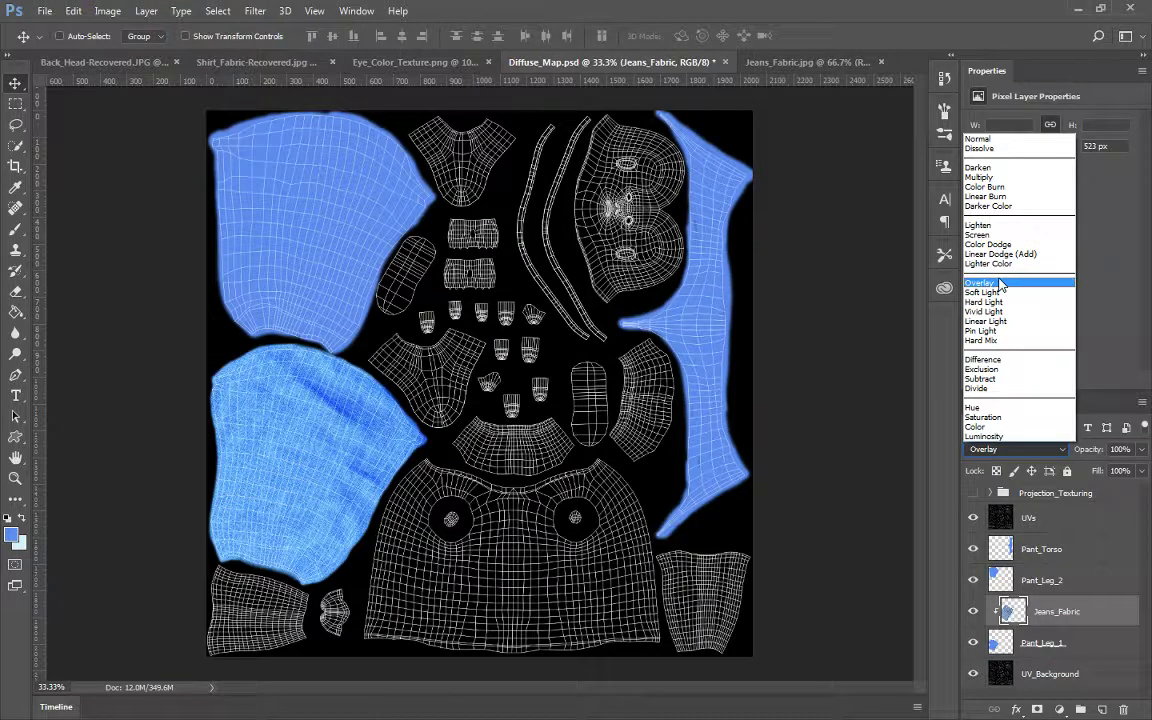
pyautogui.click(985, 177)
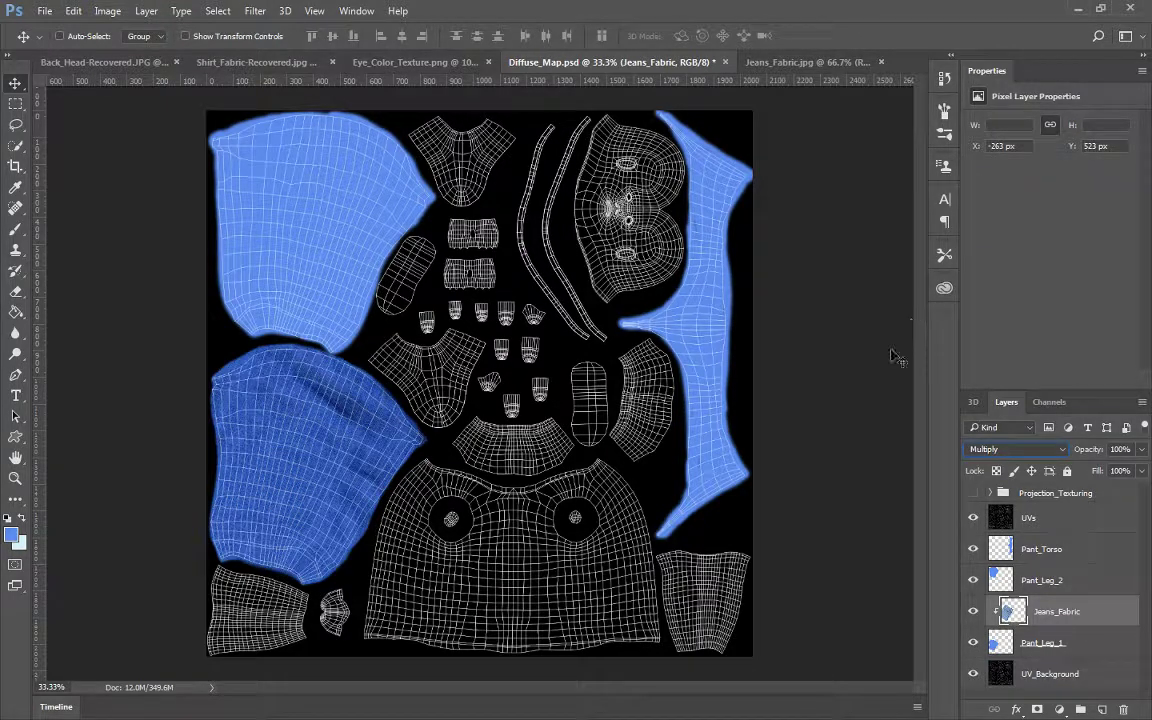
pyautogui.click(1040, 455)
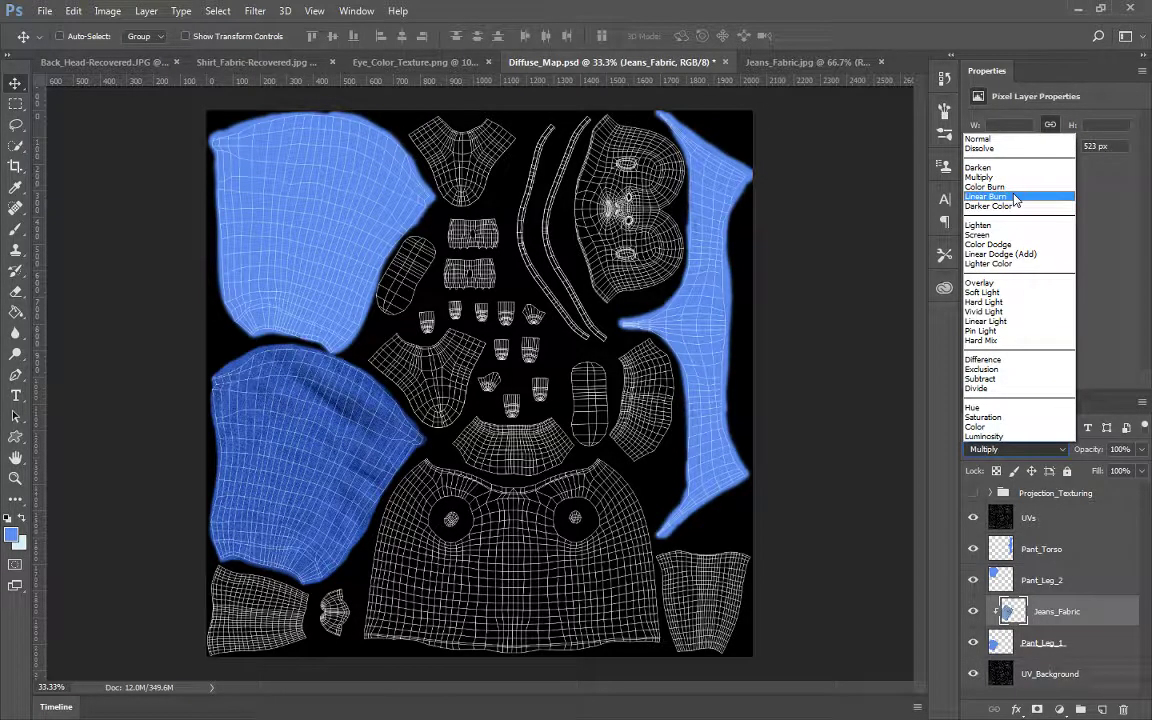
pyautogui.click(985, 234)
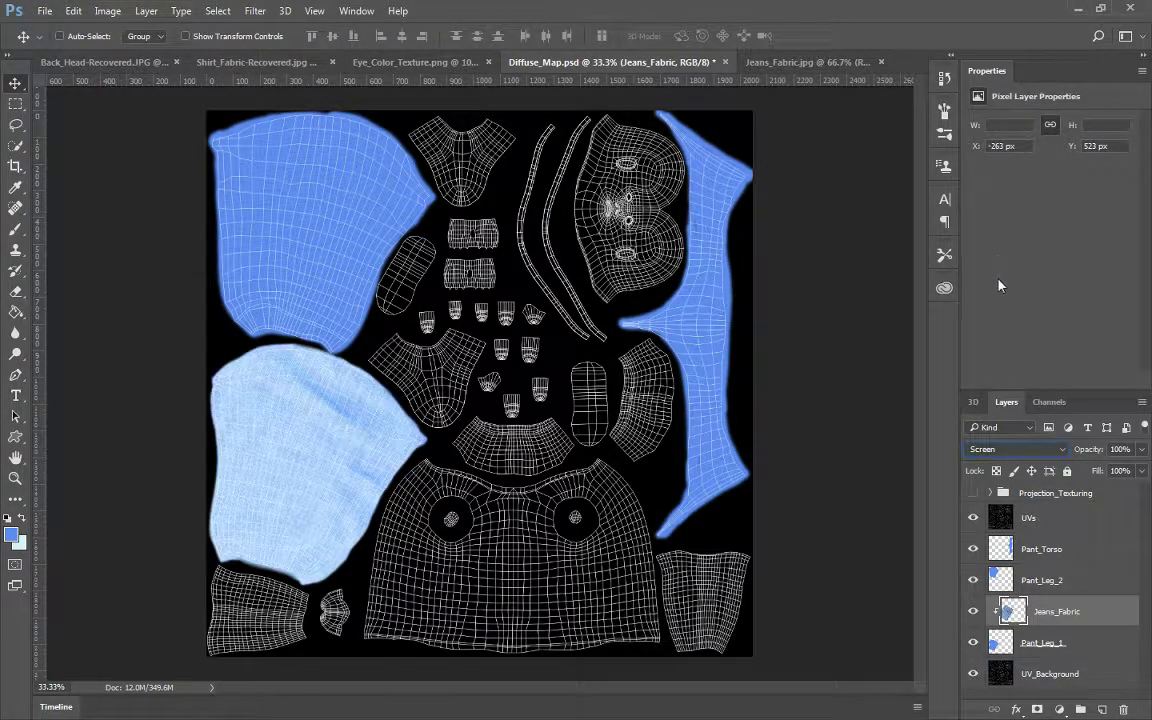
pyautogui.click(1033, 452)
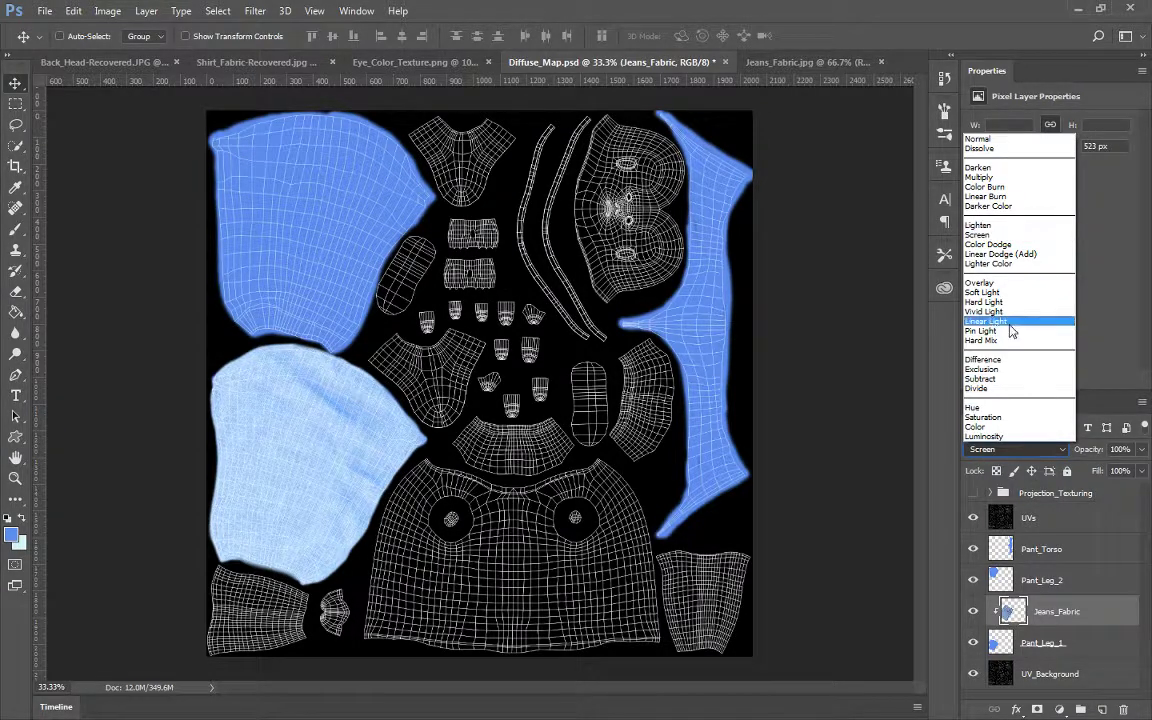
pyautogui.click(1000, 293)
pyautogui.click(1025, 449)
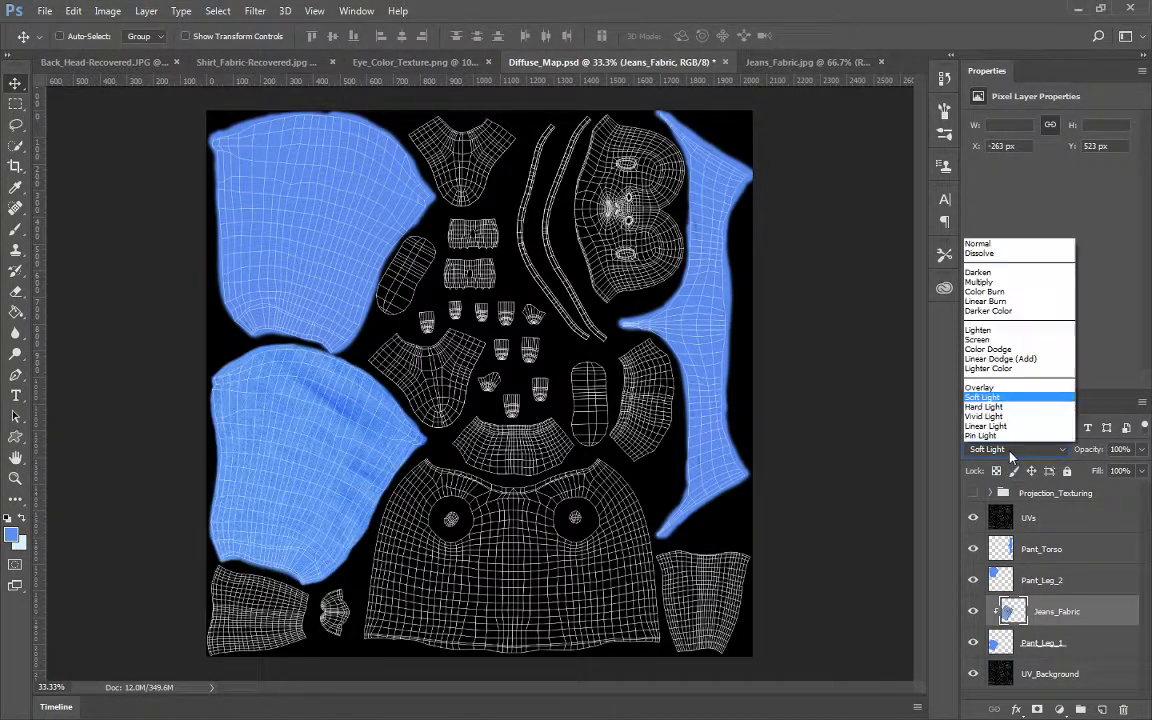
pyautogui.click(1017, 305)
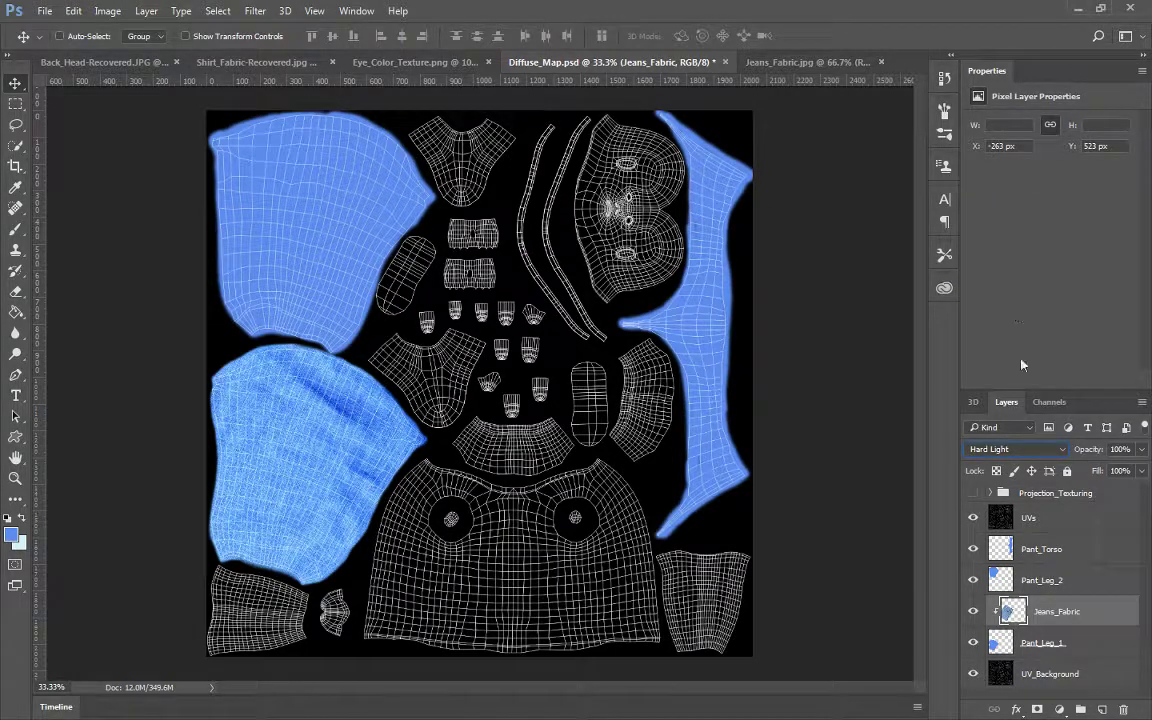
pyautogui.click(1057, 453)
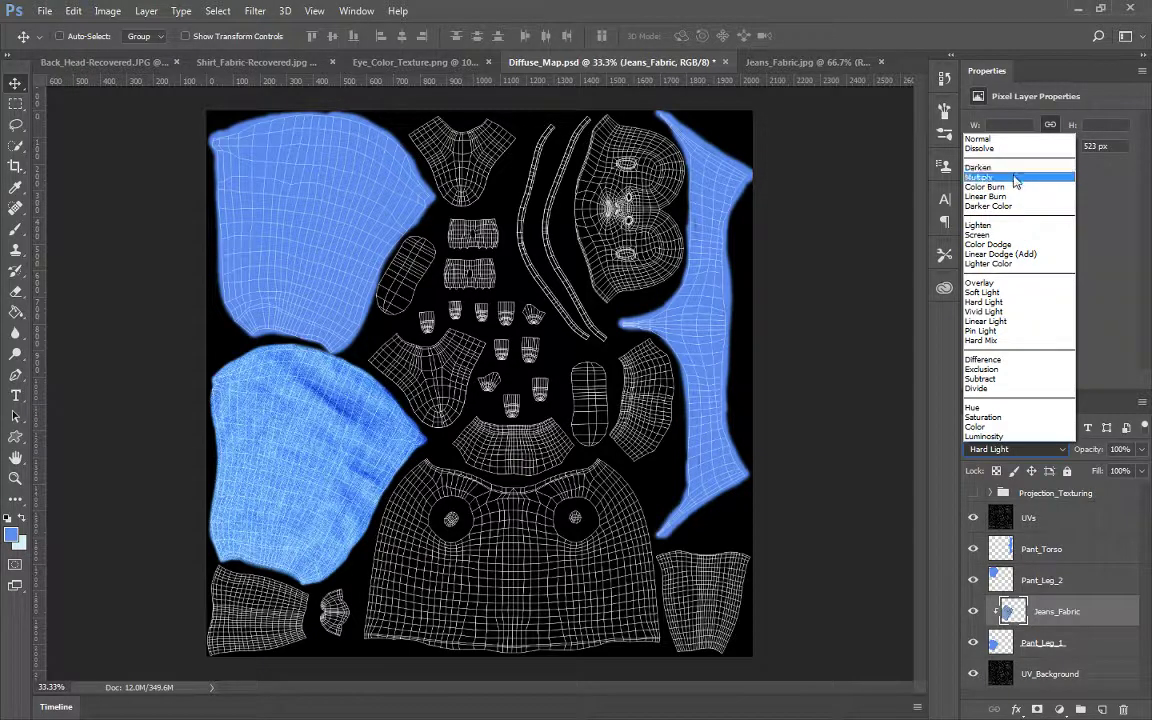
pyautogui.click(1006, 244)
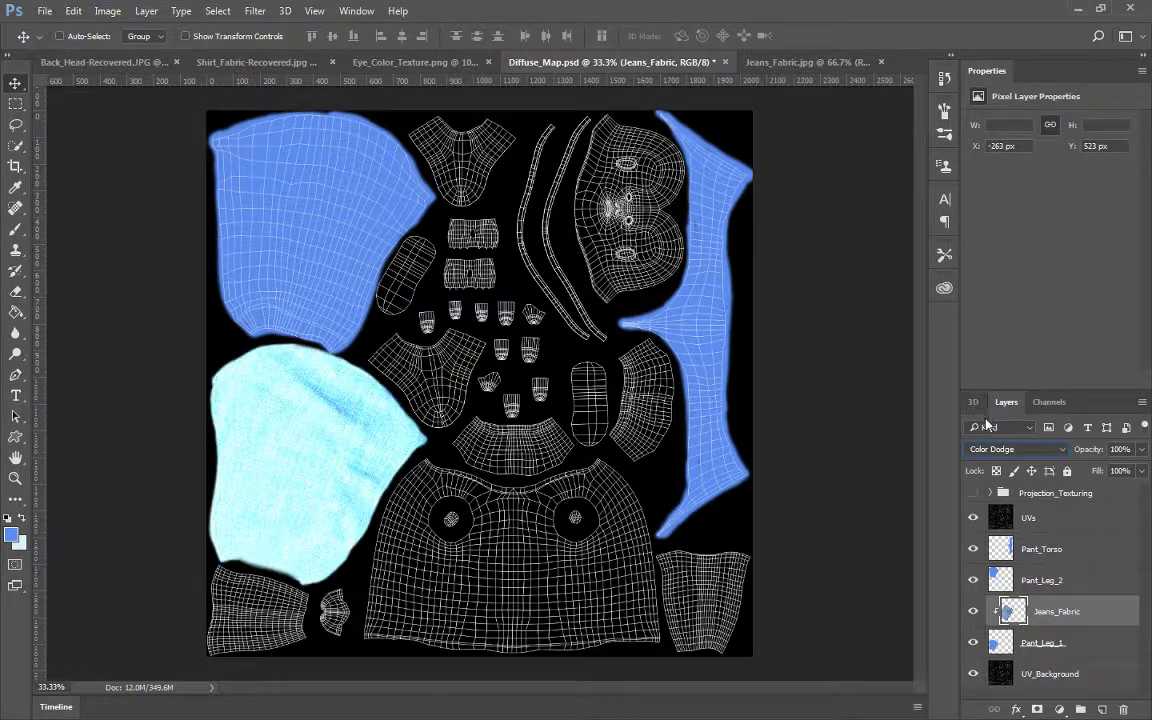
pyautogui.click(1014, 449)
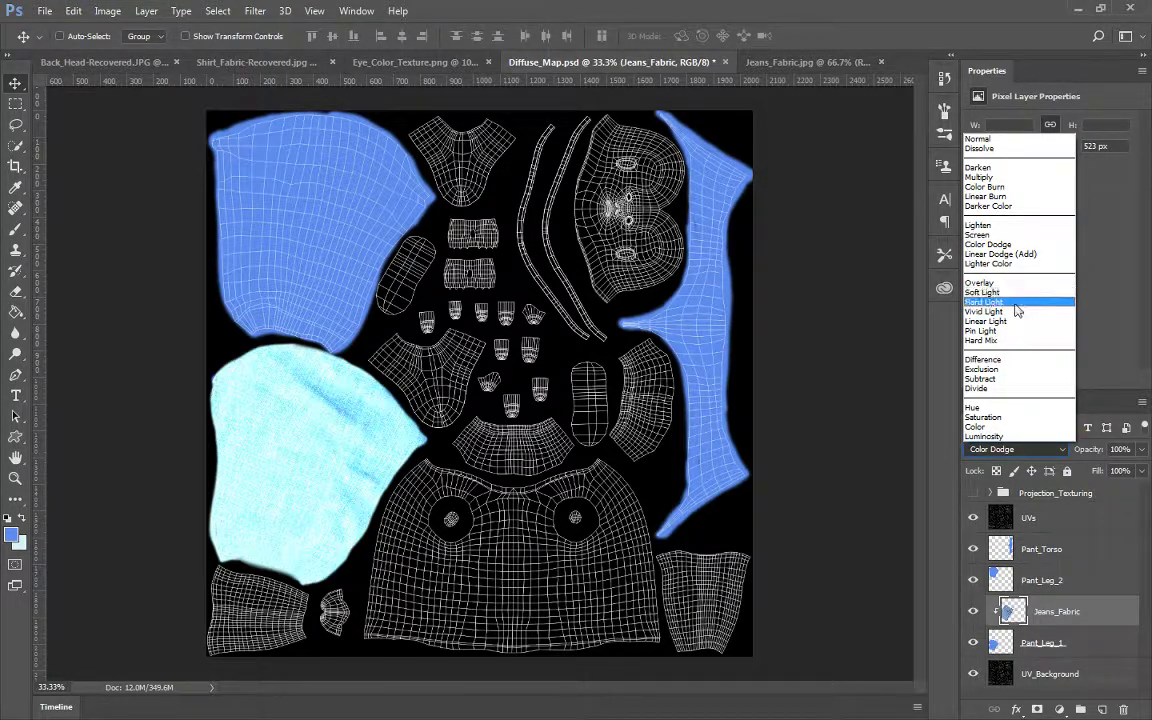
pyautogui.click(1010, 321)
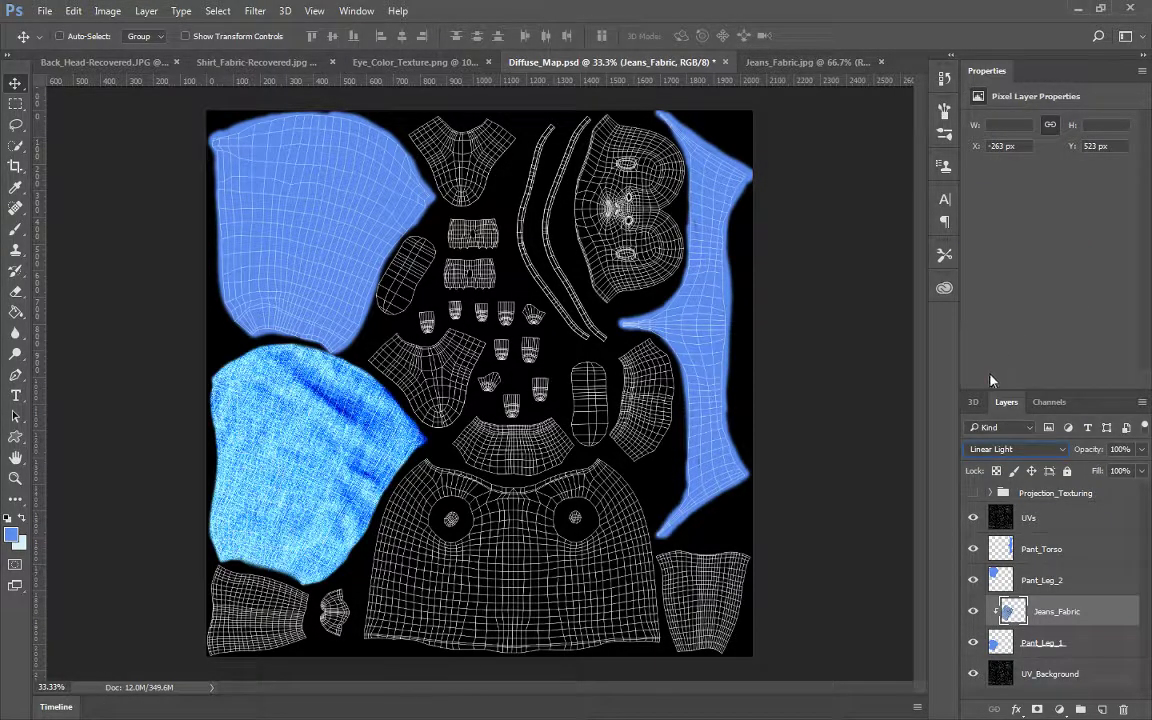
# Set the Jeans_Fabric layer's blend mode to Multiply over the Pant_Leg_1 base color
pyautogui.click(1010, 449)
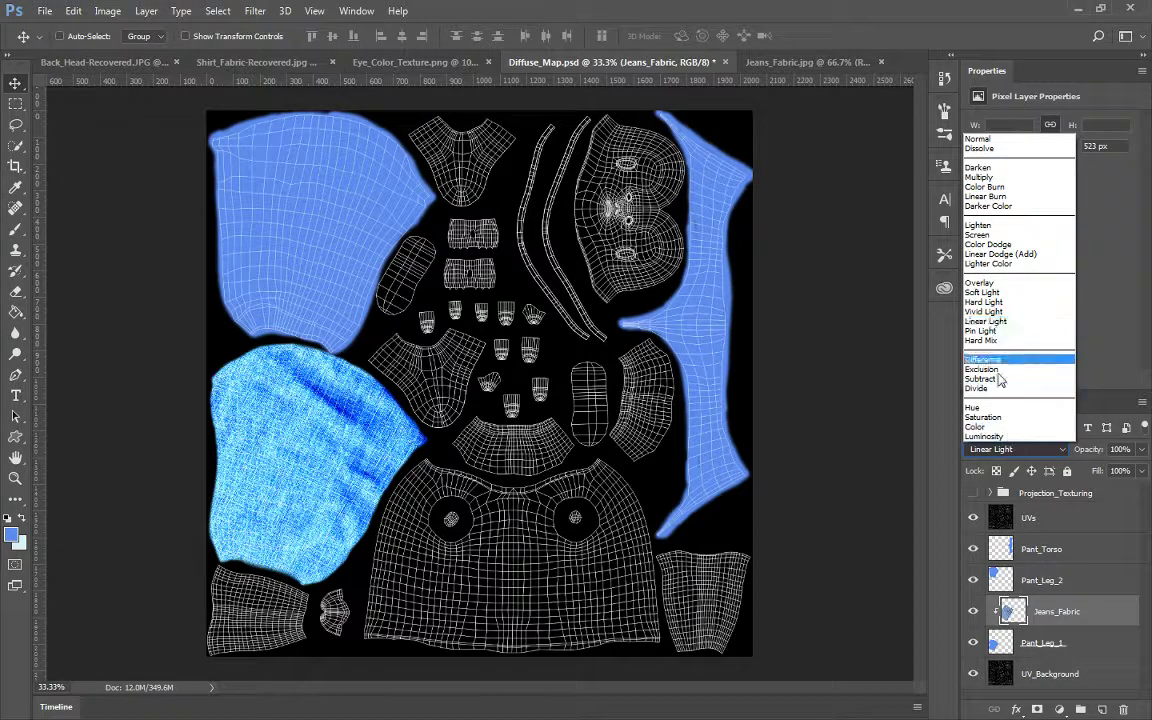
pyautogui.click(983, 186)
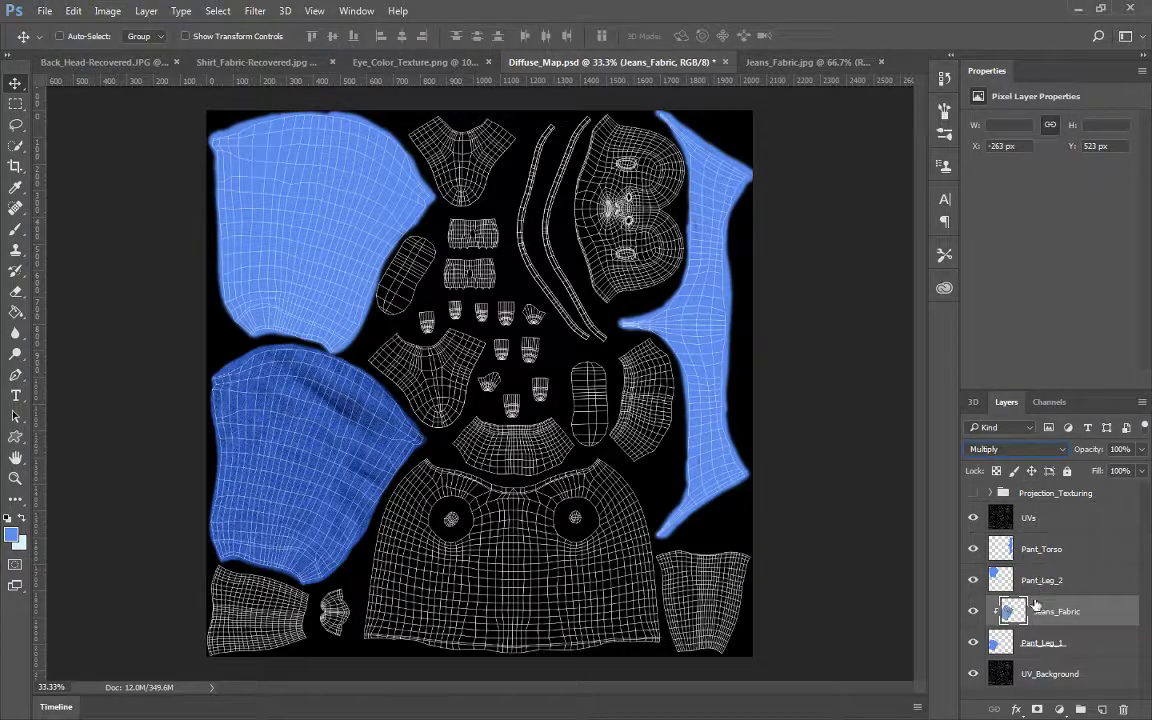
# Paste another copy of the denim image and place its layer directly above Pant_Leg_2
pyautogui.press('ctrl')
pyautogui.hotkey('ctrl', 'v')
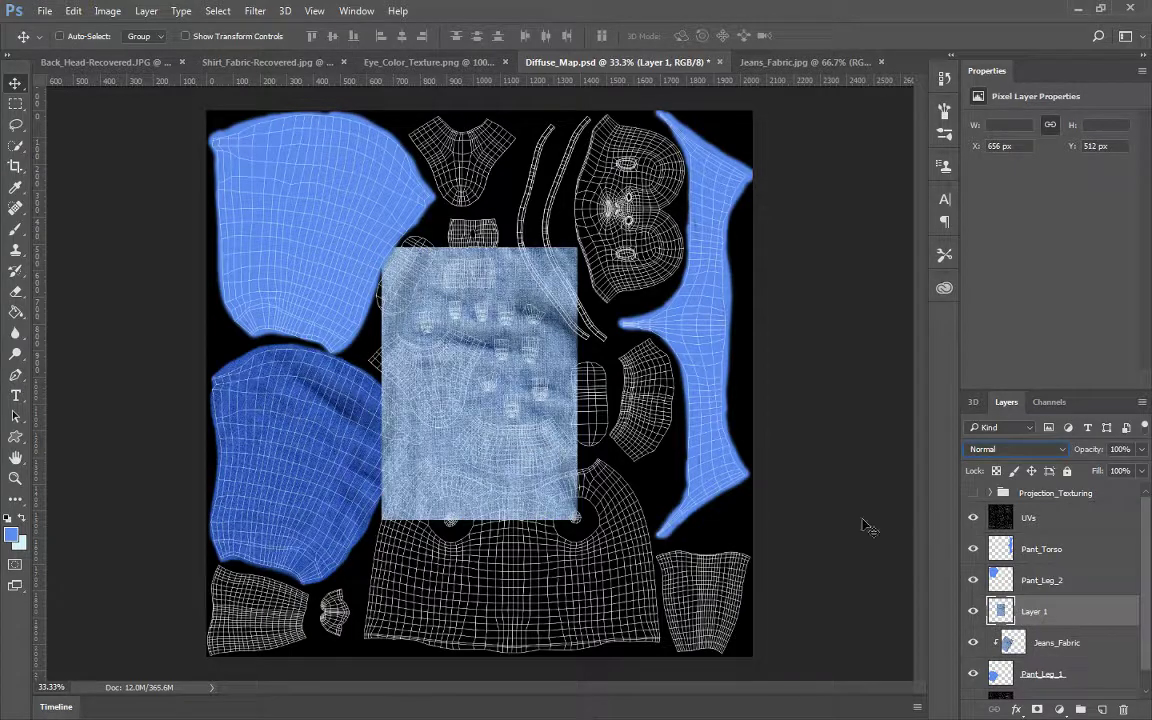
pyautogui.moveTo(1038, 614); pyautogui.dragTo(1036, 582)
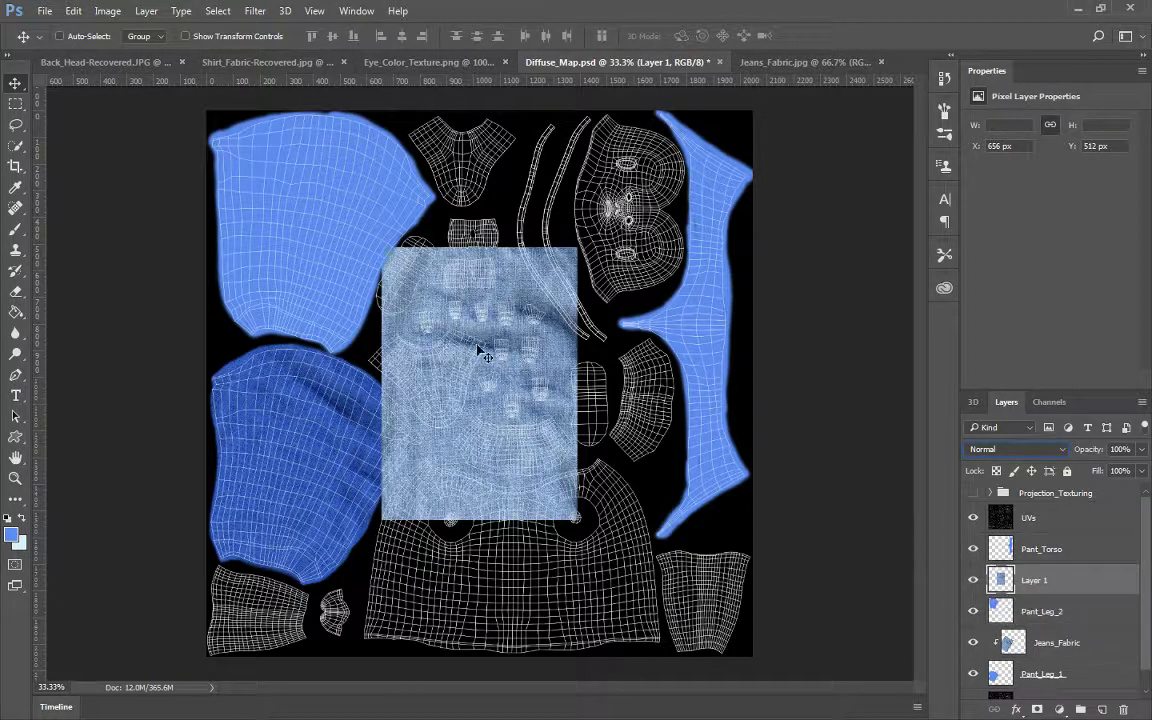
# Move the new denim over the upper pant leg shell, rotating it to -165° and scaling it proportionally to about 121.1%
pyautogui.moveTo(470, 317); pyautogui.dragTo(296, 205)
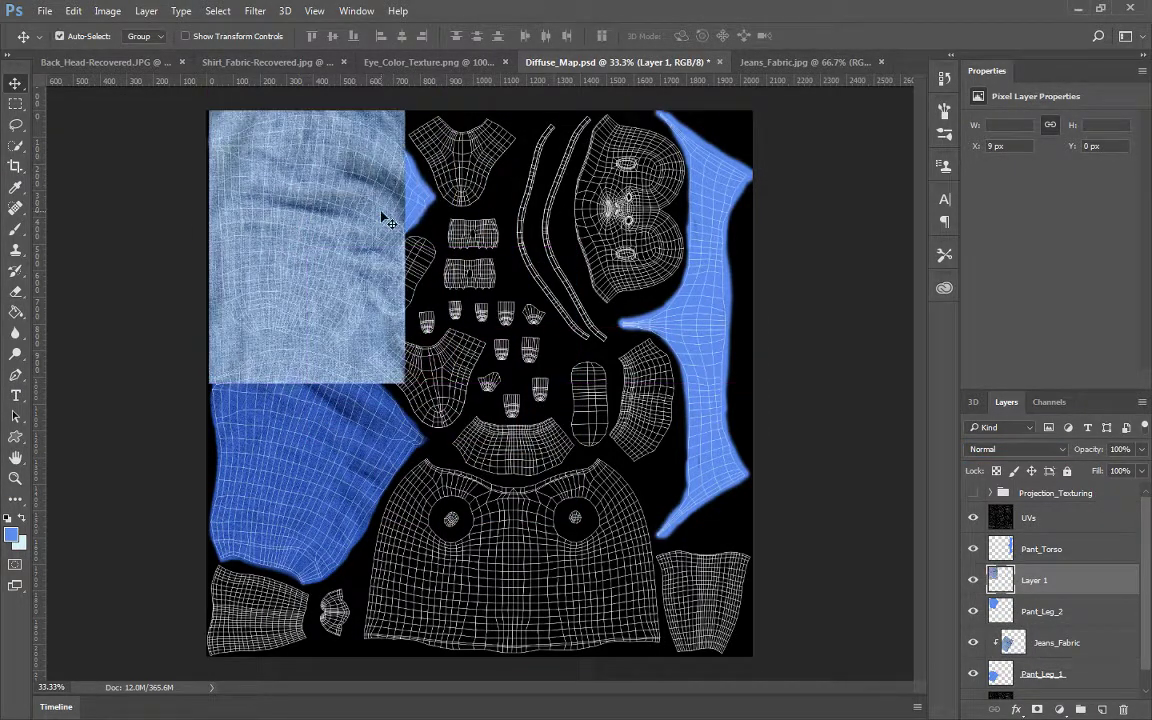
pyautogui.press('ctrl')
pyautogui.hotkey('ctrl', 't')
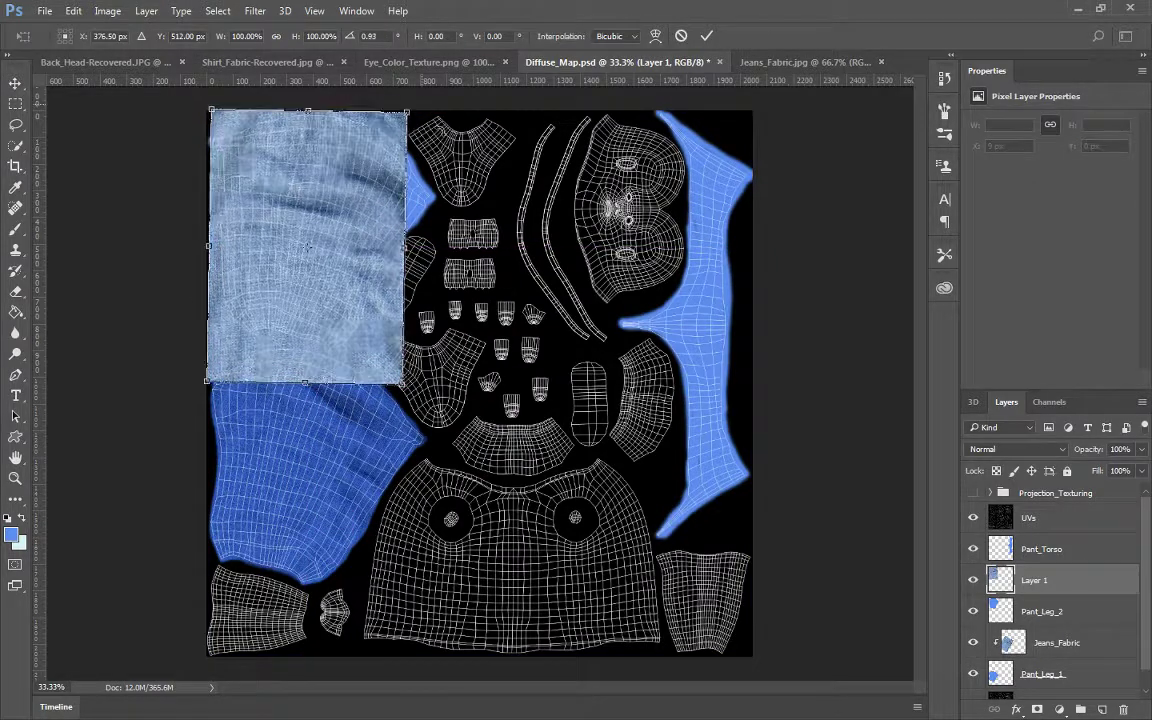
pyautogui.moveTo(380, 96); pyautogui.dragTo(448, 124)
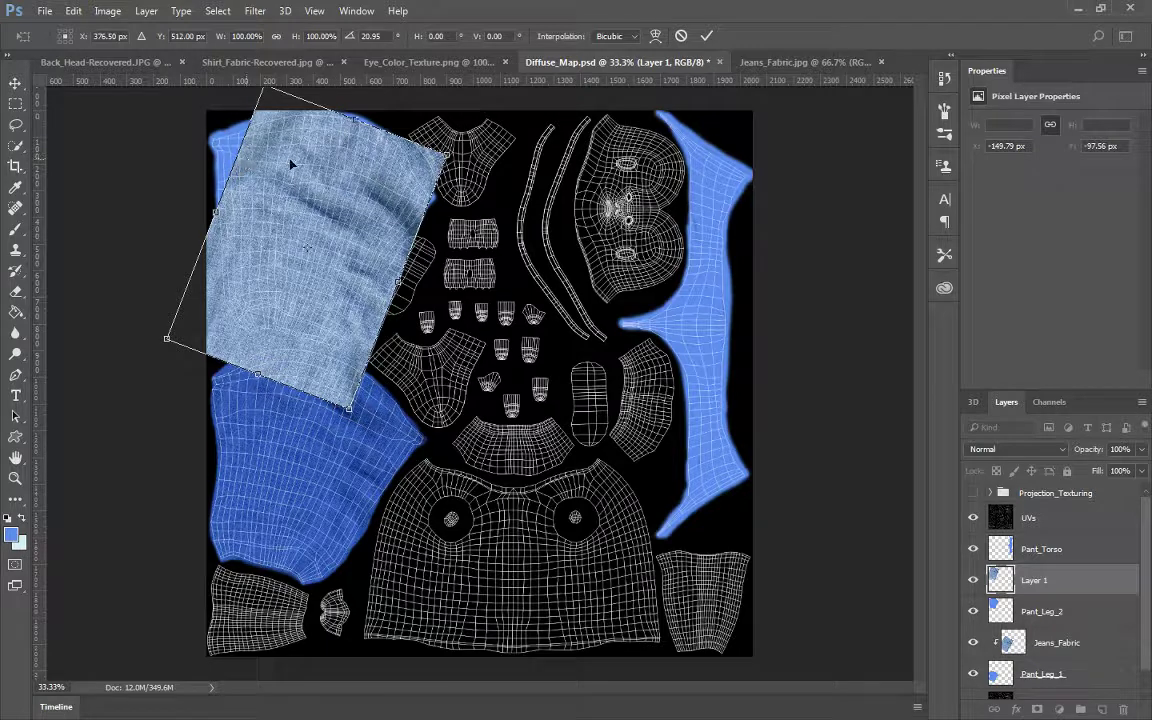
pyautogui.hotkey('ctrl', '-')
pyautogui.moveTo(312, 160); pyautogui.dragTo(287, 126)
pyautogui.moveTo(451, 199); pyautogui.dragTo(224, 341)
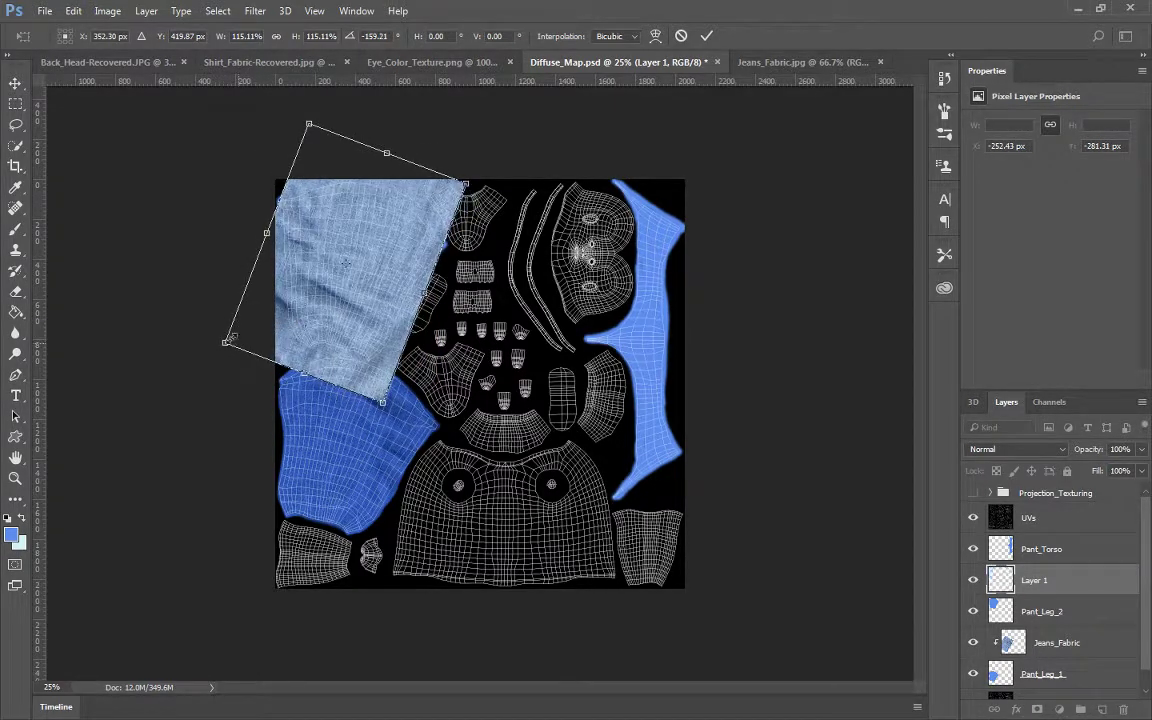
pyautogui.moveTo(384, 399); pyautogui.dragTo(388, 413)
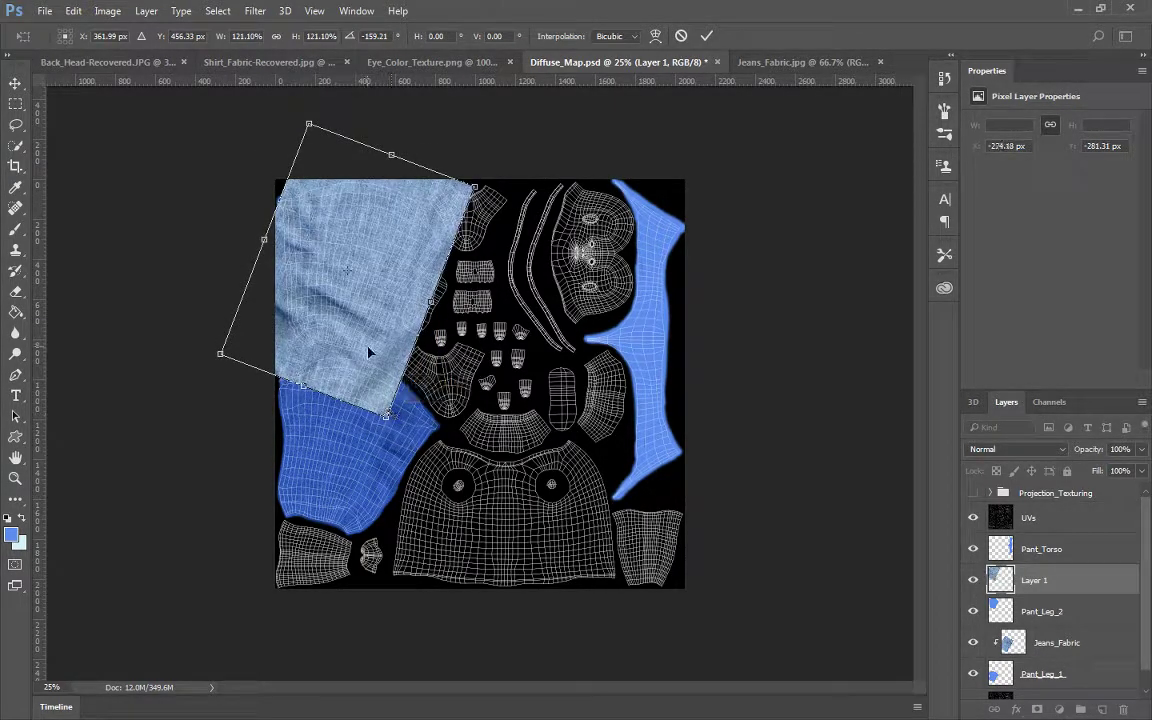
pyautogui.moveTo(455, 166); pyautogui.dragTo(495, 167)
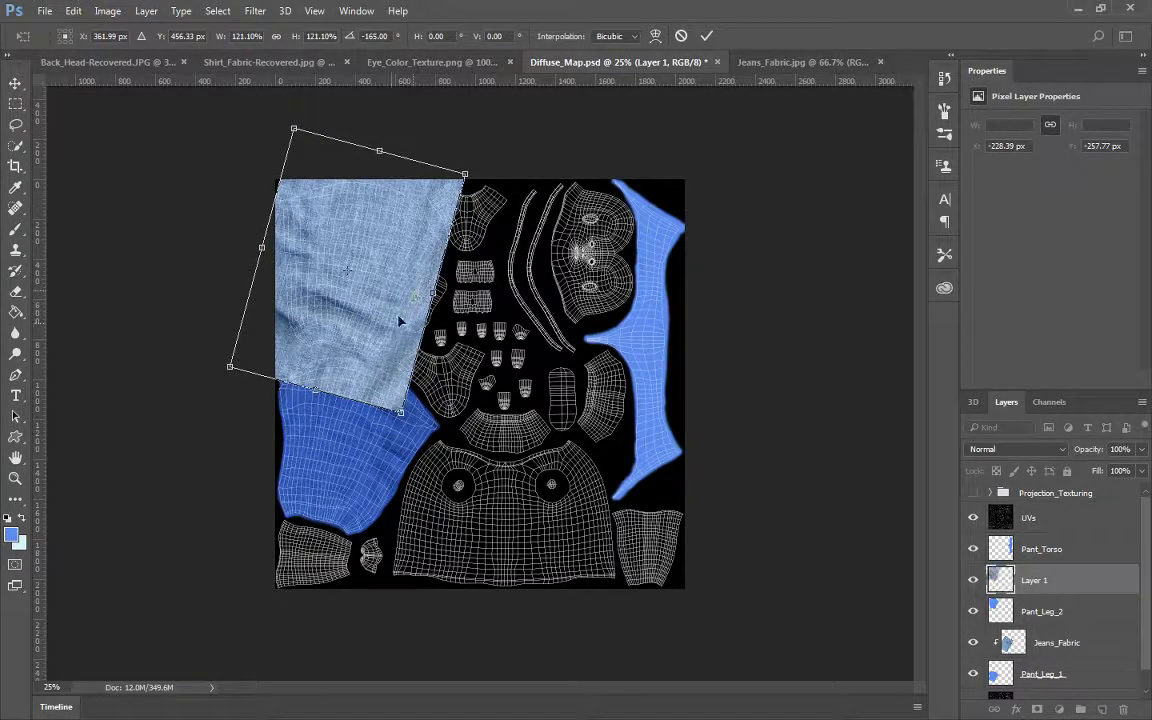
# Nudge the denim to about X 384.5 px, Y 465 px so it covers the upper pant leg shell, and apply the transform
pyautogui.moveTo(382, 338); pyautogui.dragTo(386, 340)
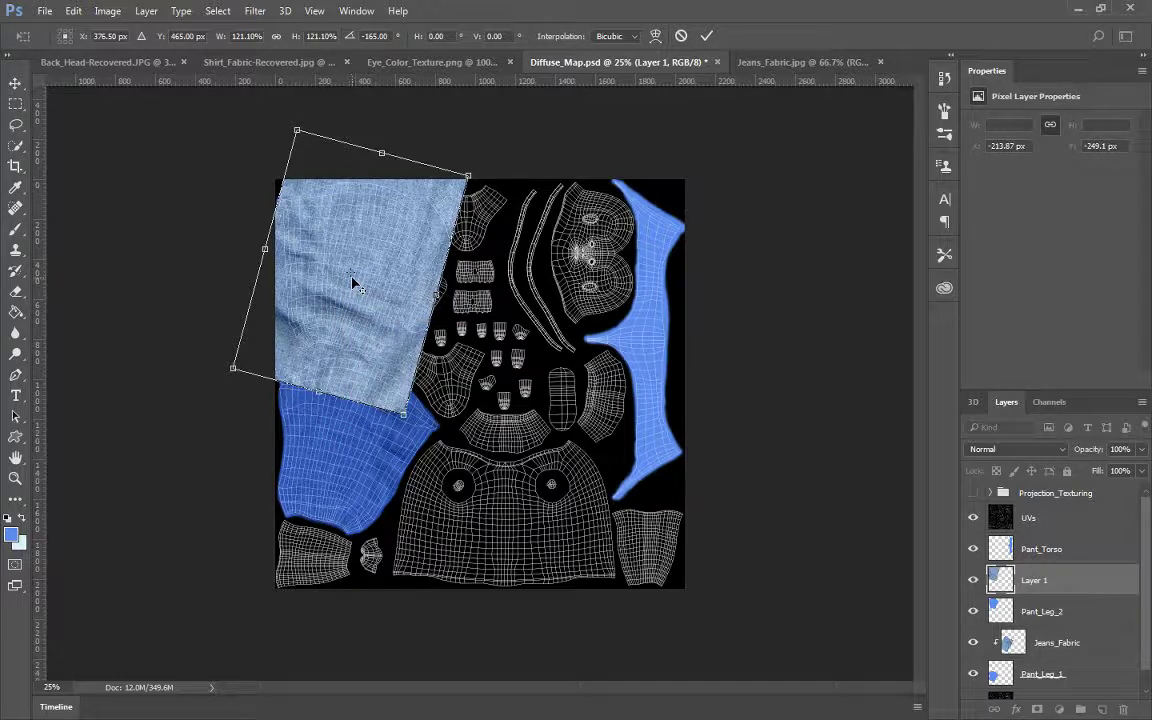
pyautogui.moveTo(352, 280); pyautogui.dragTo(356, 284)
pyautogui.press('Right')
pyautogui.press('Right')
pyautogui.press('Right')
pyautogui.press('Right')
pyautogui.press('Right')
pyautogui.press('Right')
pyautogui.press('Right')
pyautogui.press('Right')
pyautogui.press('Right')
pyautogui.press('Right')
pyautogui.press('Right')
pyautogui.press('Right')
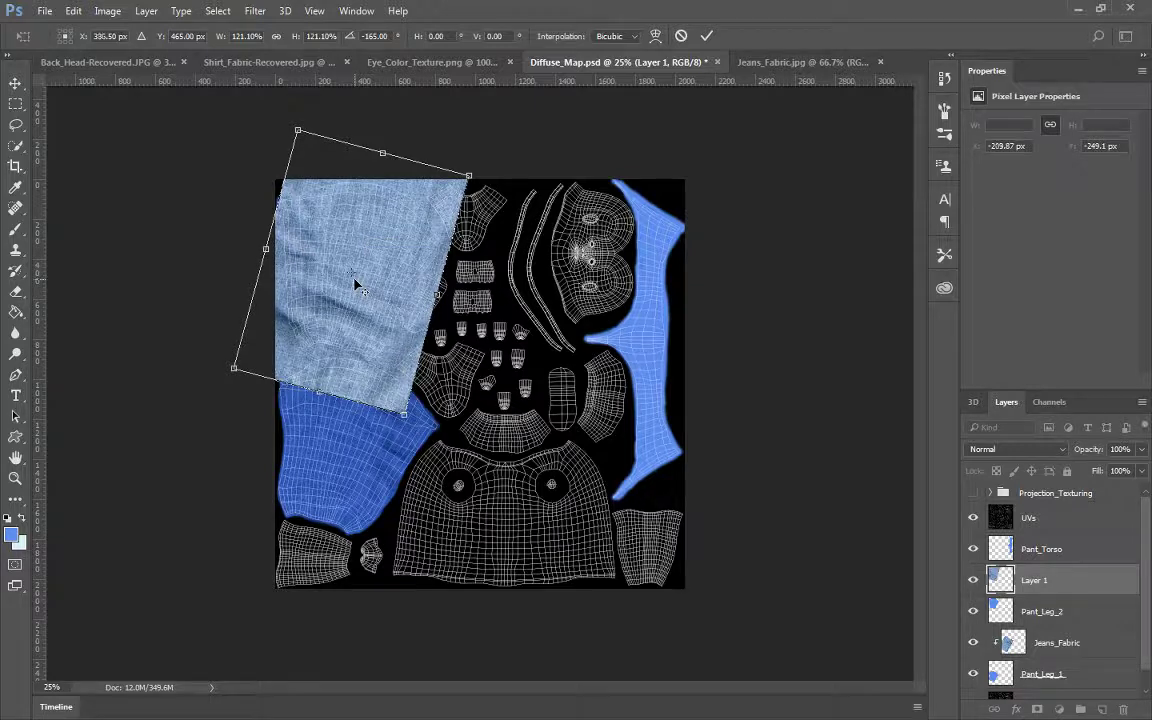
pyautogui.press('Right')
pyautogui.press('Right')
pyautogui.press('Right')
pyautogui.press('Right')
pyautogui.press('Right')
pyautogui.press('Right')
pyautogui.press('Right')
pyautogui.press('Right')
pyautogui.press('Right')
pyautogui.press('Right')
pyautogui.press('Right')
pyautogui.press('Right')
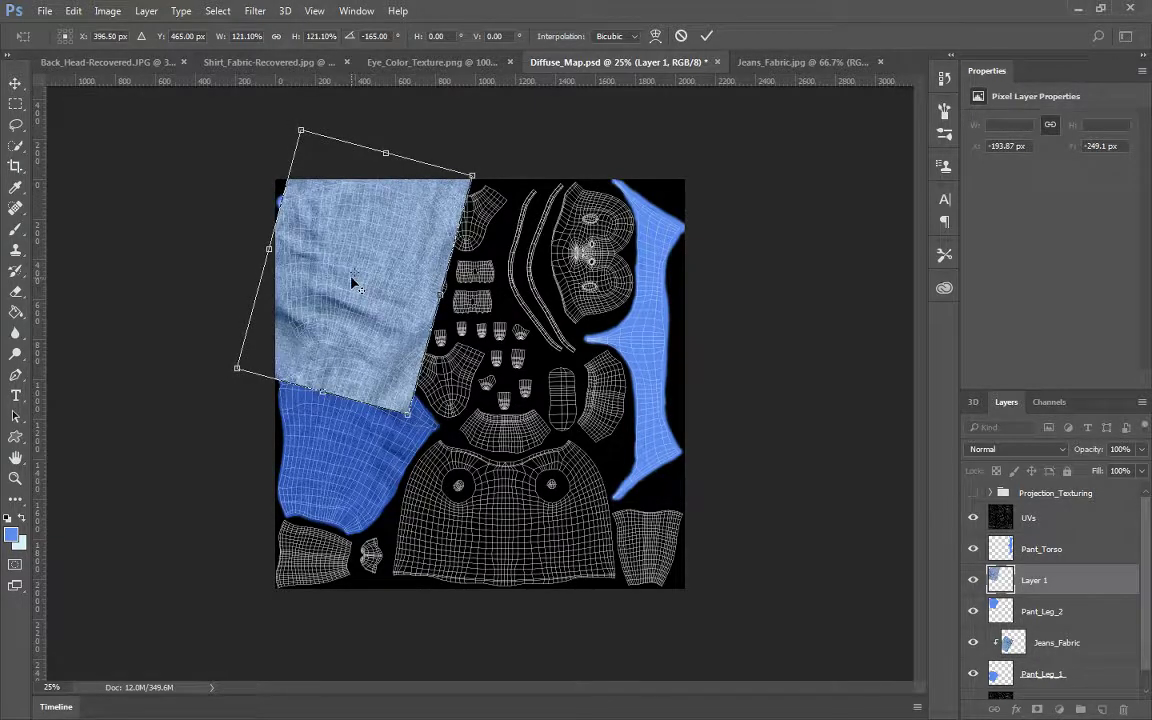
pyautogui.press('Left')
pyautogui.press('Left')
pyautogui.press('Left')
pyautogui.press('Left')
pyautogui.press('Left')
pyautogui.press('Left')
pyautogui.press('Left')
pyautogui.press('Left')
pyautogui.press('Left')
pyautogui.press('Left')
pyautogui.press('Left')
pyautogui.press('Left')
pyautogui.press('Left')
pyautogui.press('Left')
pyautogui.press('Left')
pyautogui.press('Left')
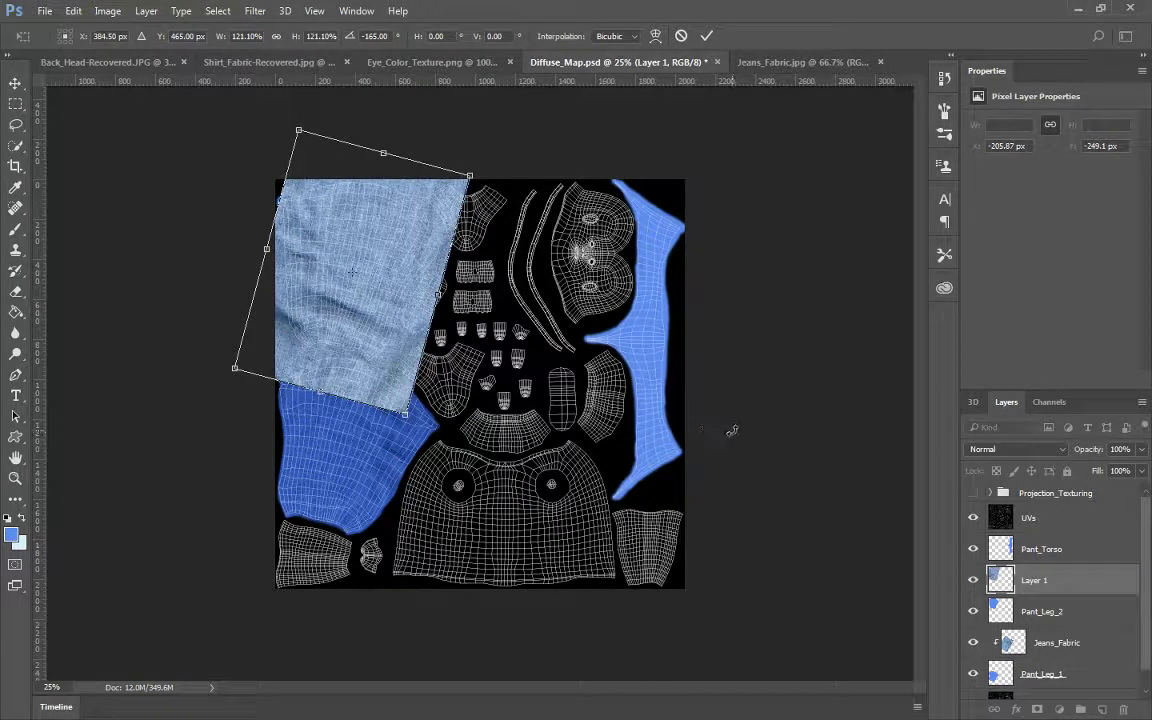
pyautogui.press('Return')
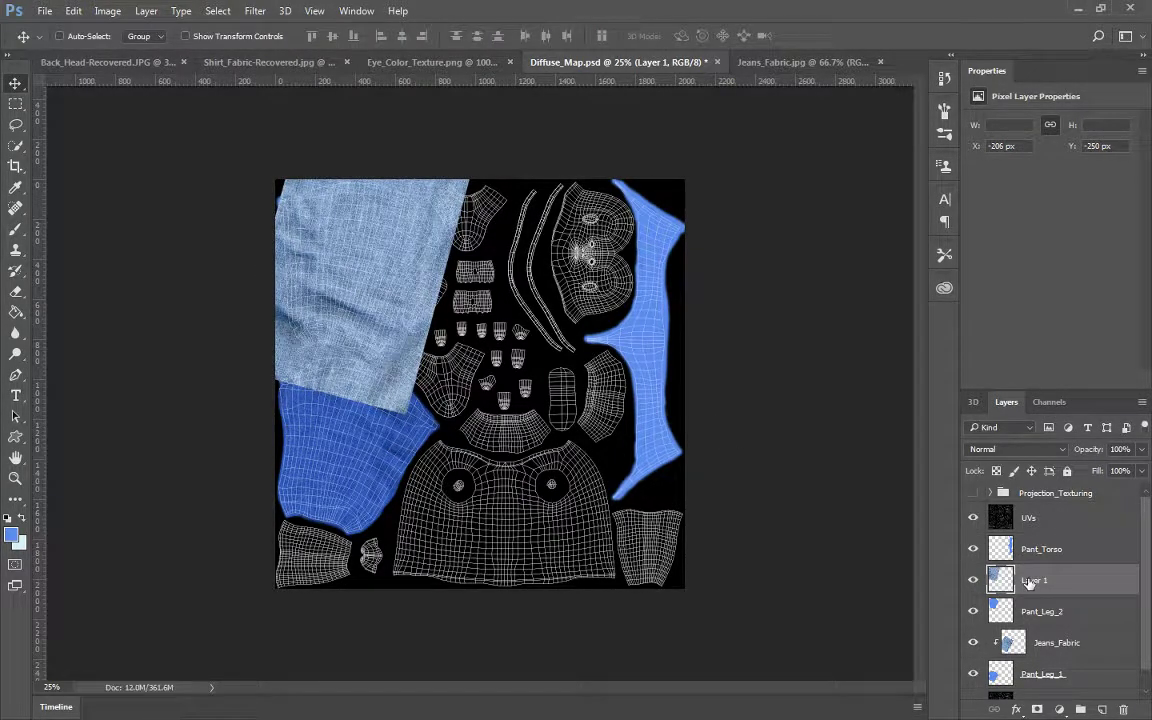
# Clip the new denim layer to Pant_Leg_2 with a clipping mask and set its blend mode to Multiply
pyautogui.rightClick(1057, 583)
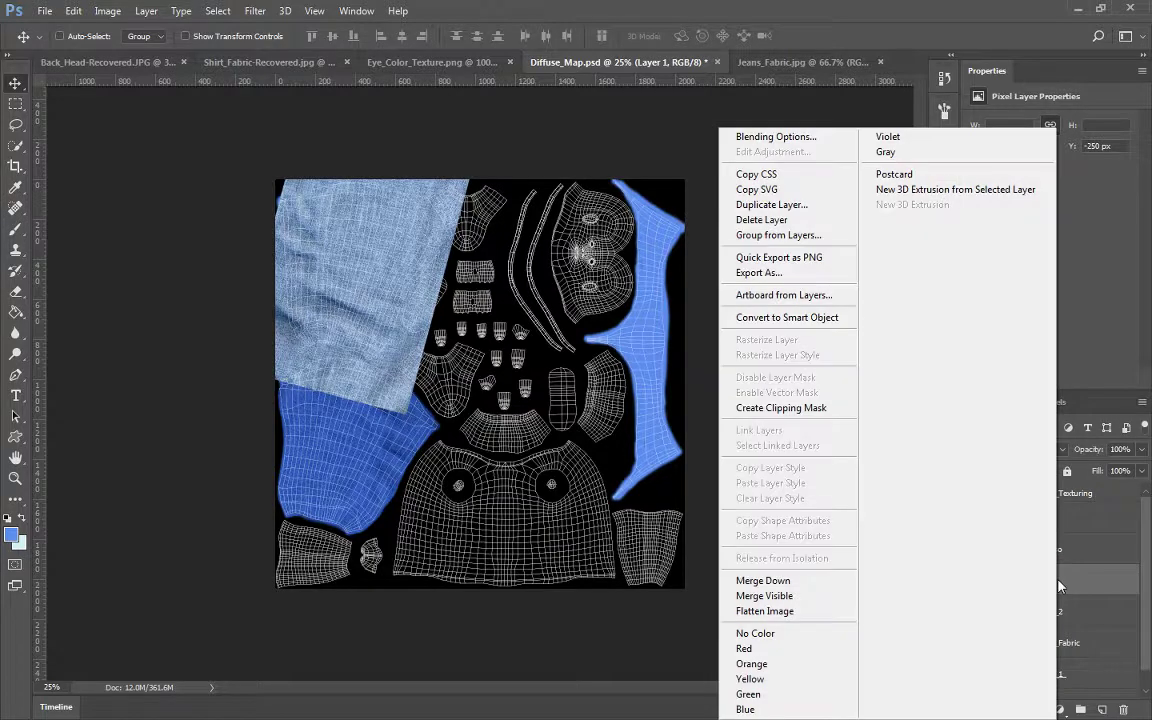
pyautogui.click(793, 408)
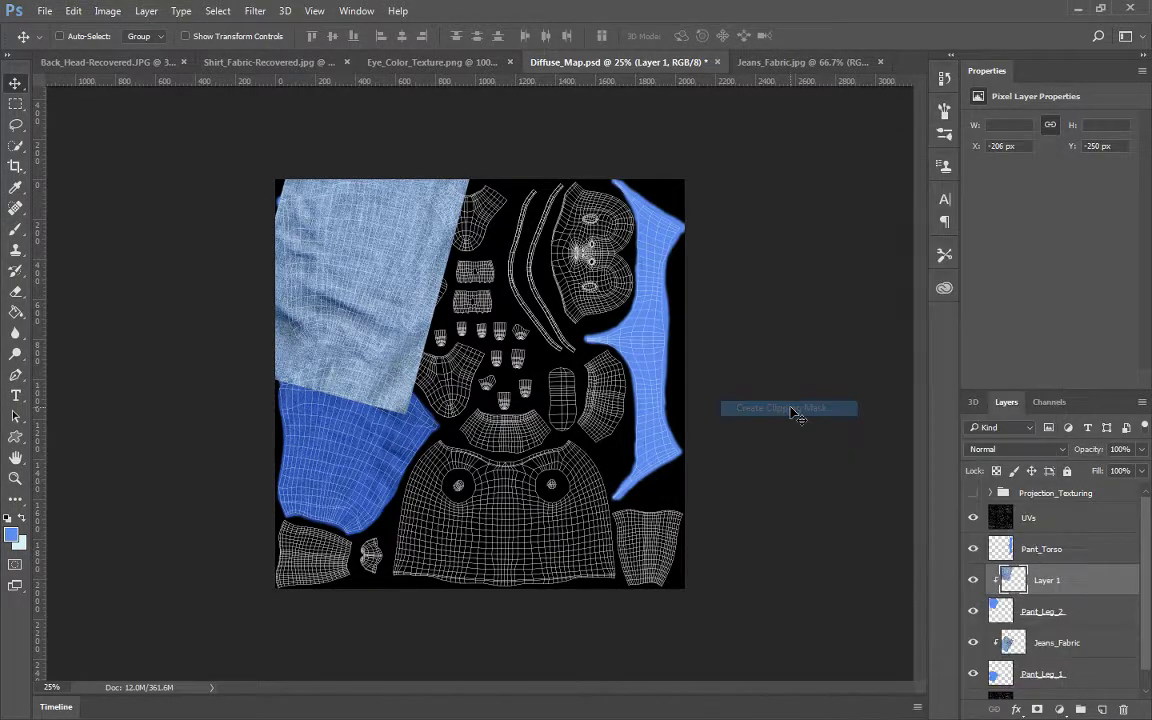
pyautogui.click(1052, 458)
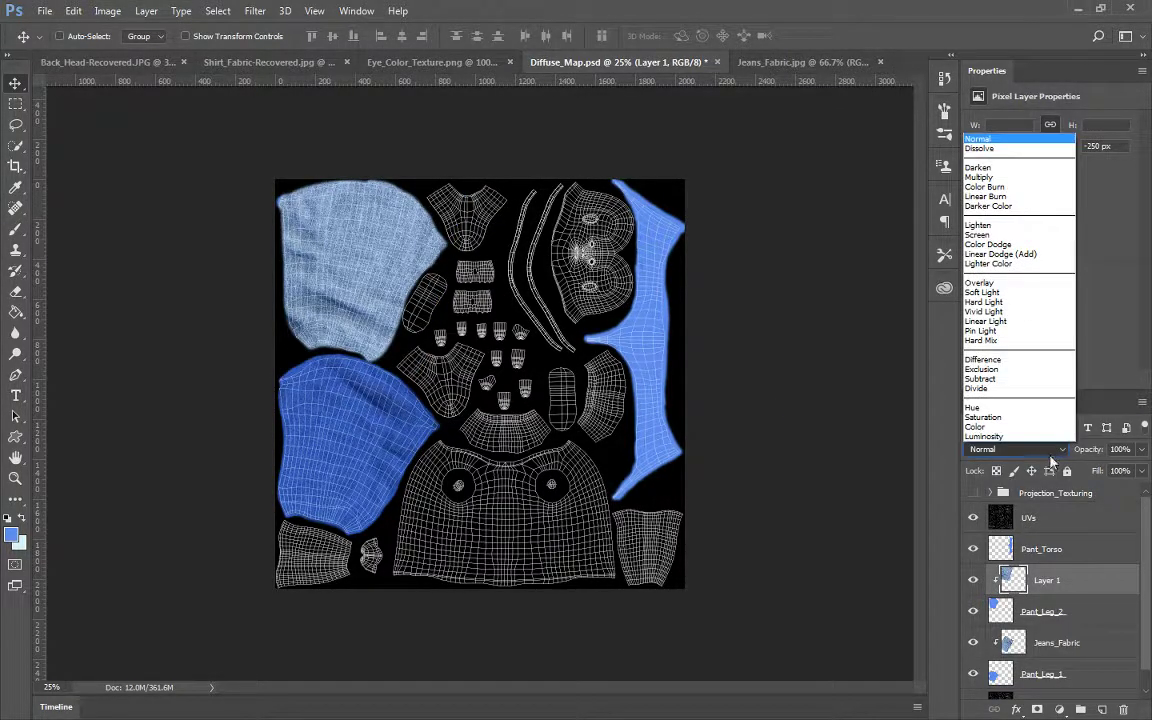
pyautogui.click(995, 179)
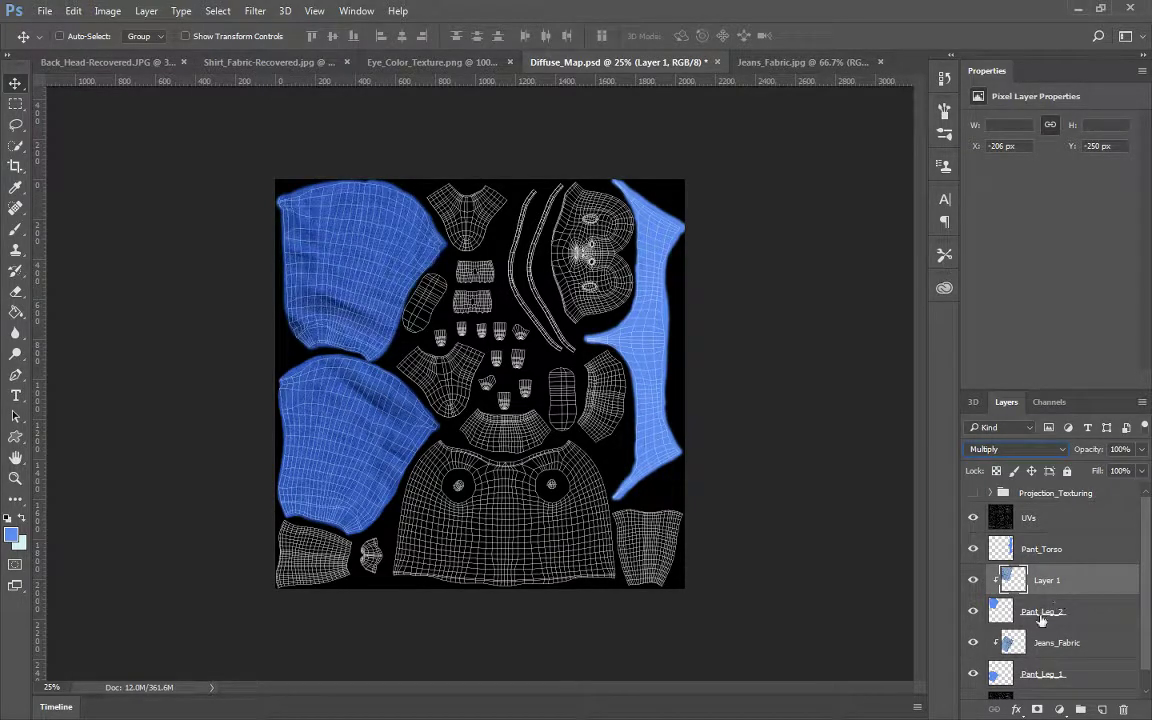
# Rotate the Jeans_Fabric denim over the lower pant leg shell to 150° with Free Transform
pyautogui.click(1044, 647)
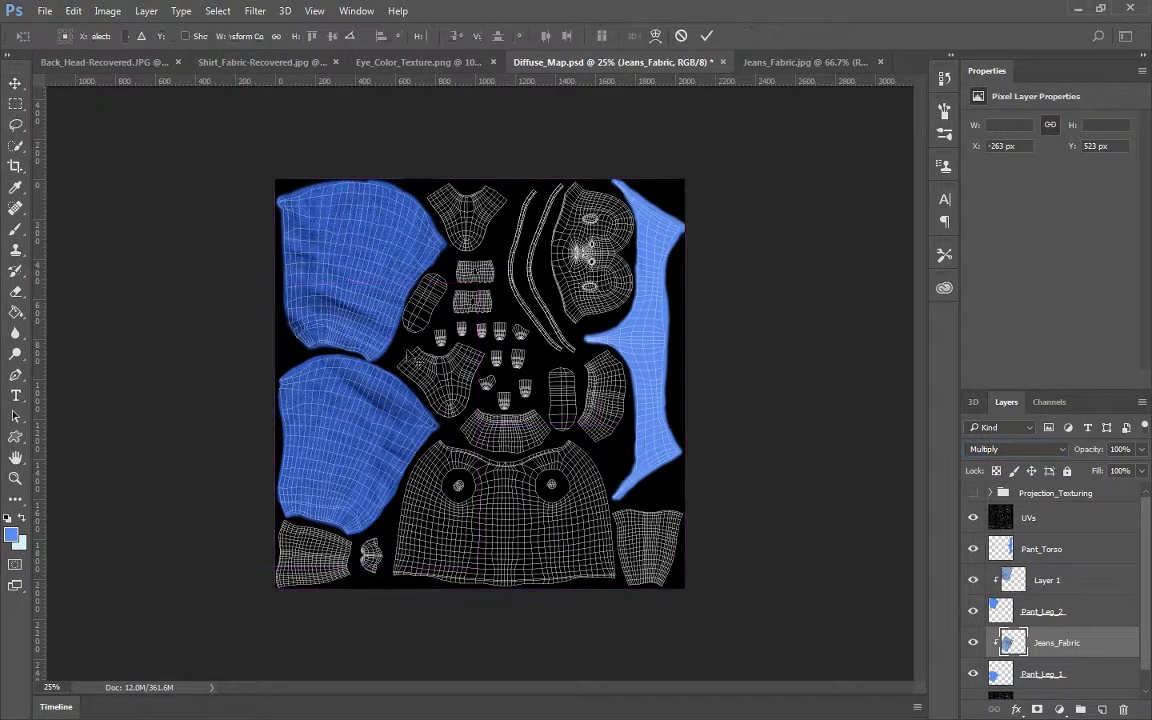
pyautogui.hotkey('ctrl', 't')
pyautogui.moveTo(491, 278); pyautogui.dragTo(317, 560)
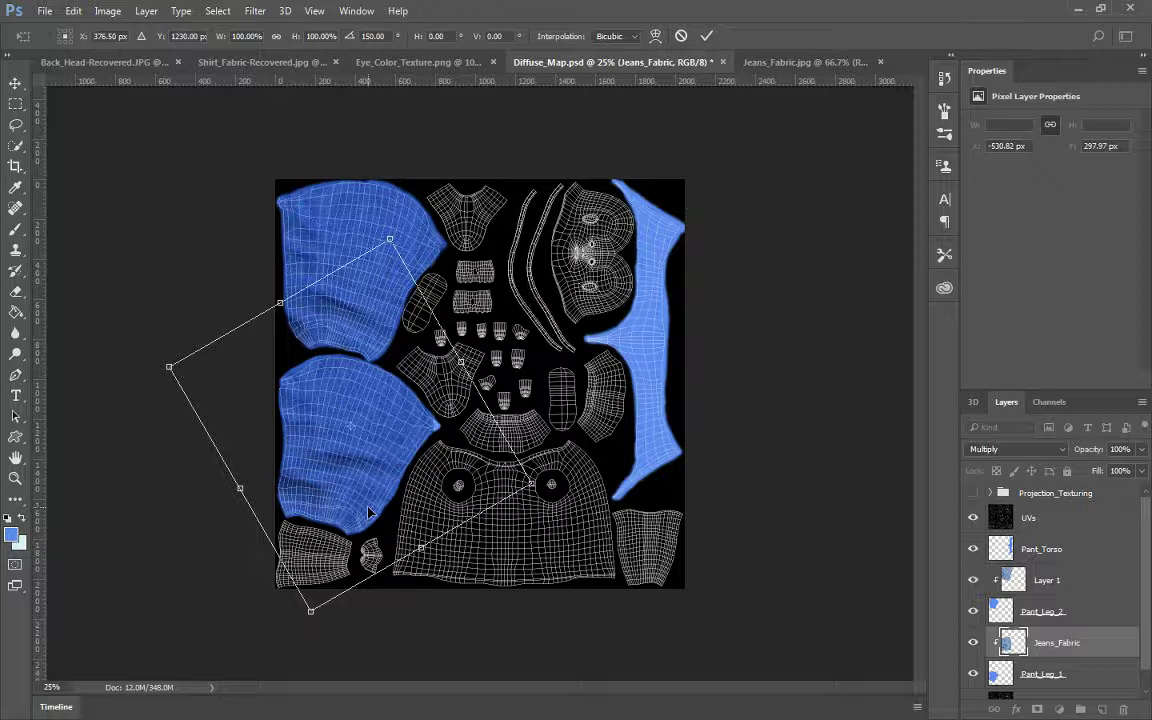
# Nudge the rotated denim to about X 416.5 px, Y 1282 px over the lower pant leg shell, and apply the transform
pyautogui.press('Right')
pyautogui.press('Right')
pyautogui.press('Right')
pyautogui.press('Right')
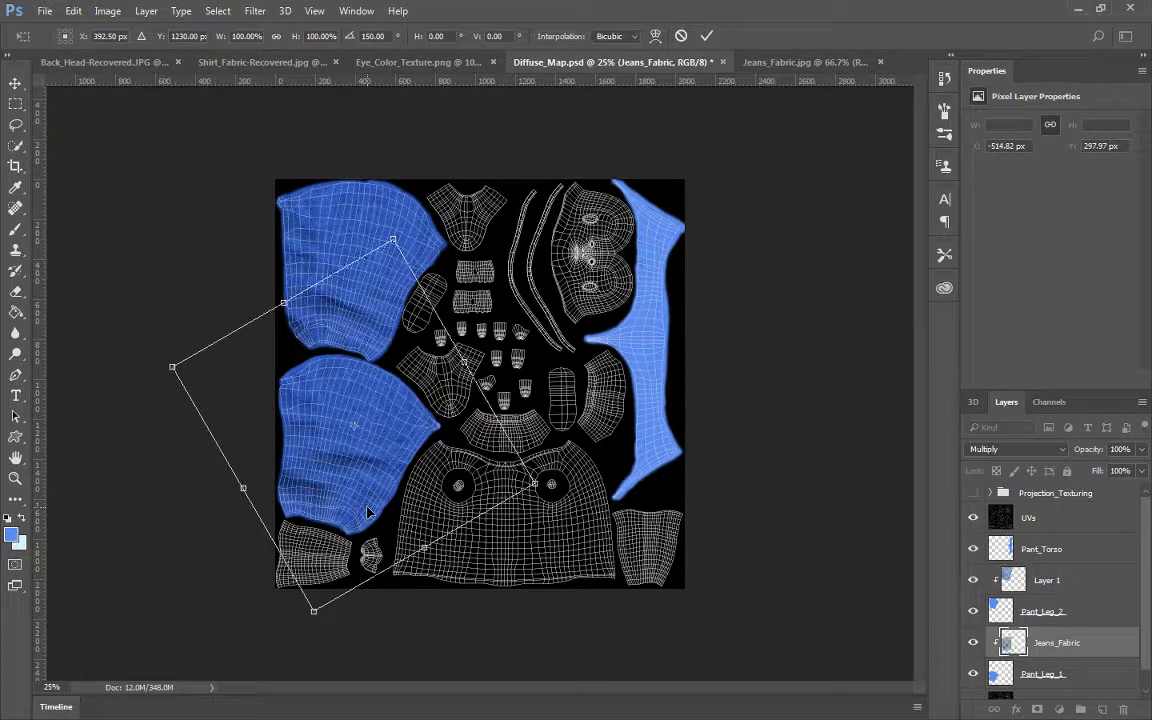
pyautogui.press('Down')
pyautogui.press('Down')
pyautogui.press('Down')
pyautogui.press('Down')
pyautogui.press('Down')
pyautogui.press('Down')
pyautogui.press('Down')
pyautogui.press('Down')
pyautogui.press('Down')
pyautogui.press('Left')
pyautogui.press('Left')
pyautogui.press('Left')
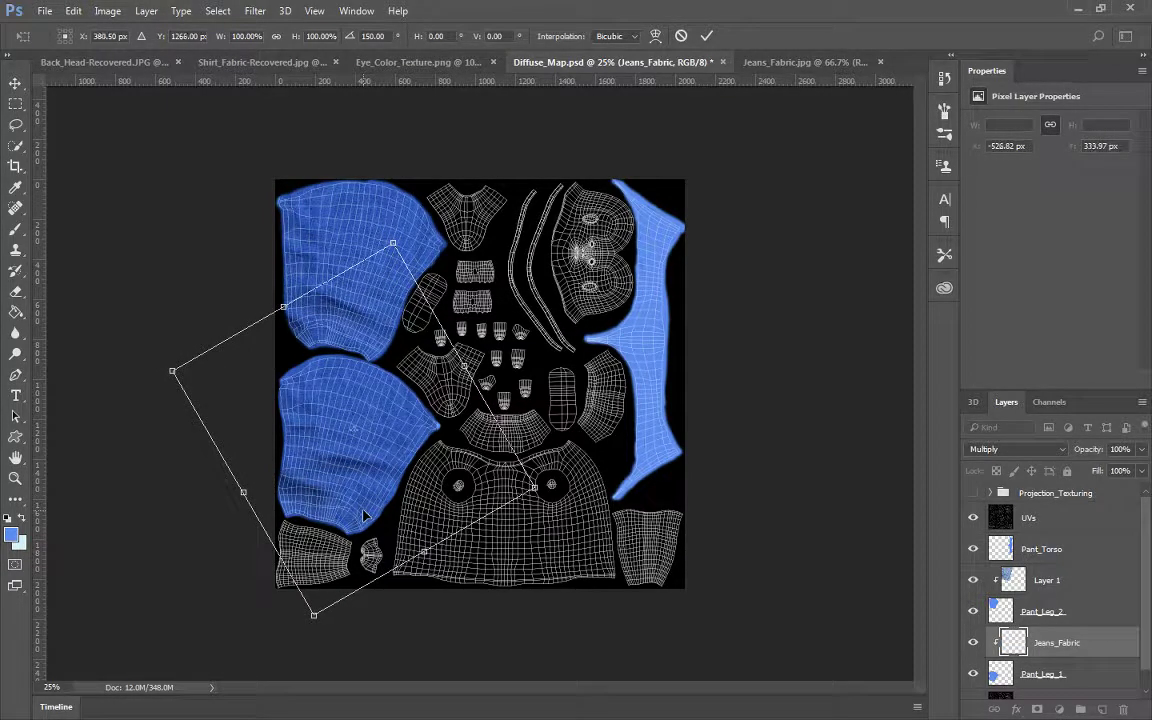
pyautogui.press('Left')
pyautogui.press('Left')
pyautogui.press('Down')
pyautogui.press('Down')
pyautogui.press('Right')
pyautogui.press('Right')
pyautogui.press('Right')
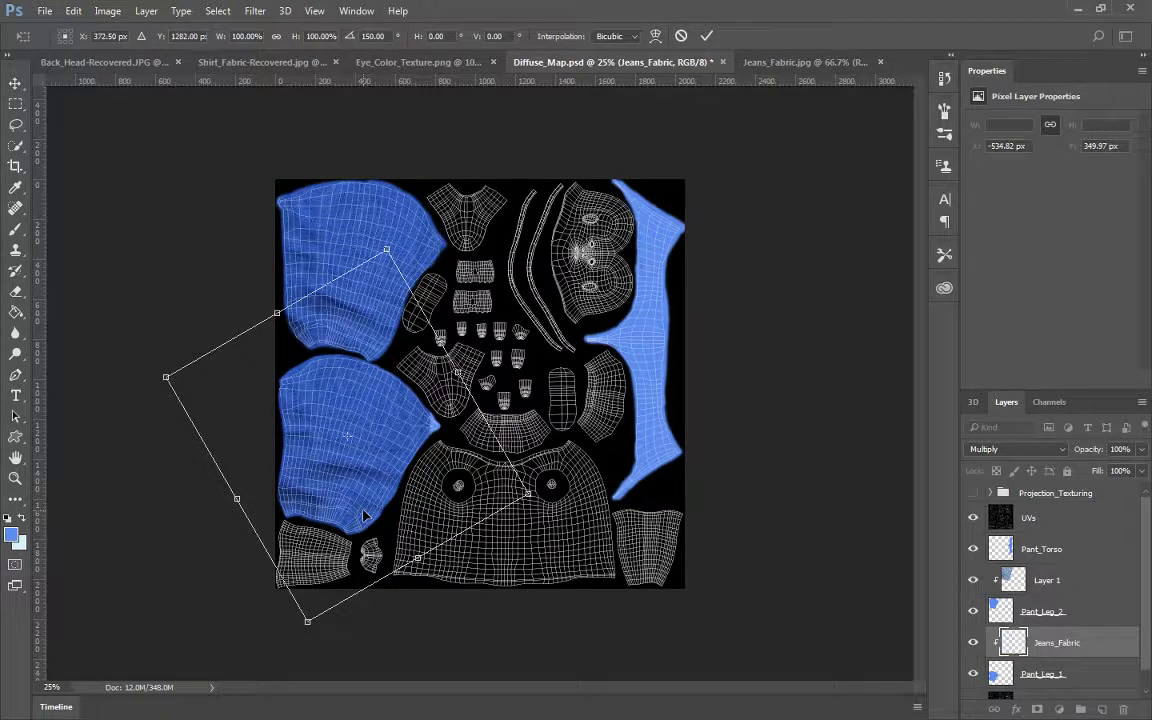
pyautogui.press('Right')
pyautogui.press('Right')
pyautogui.press('Right')
pyautogui.press('Right')
pyautogui.press('Right')
pyautogui.press('Right')
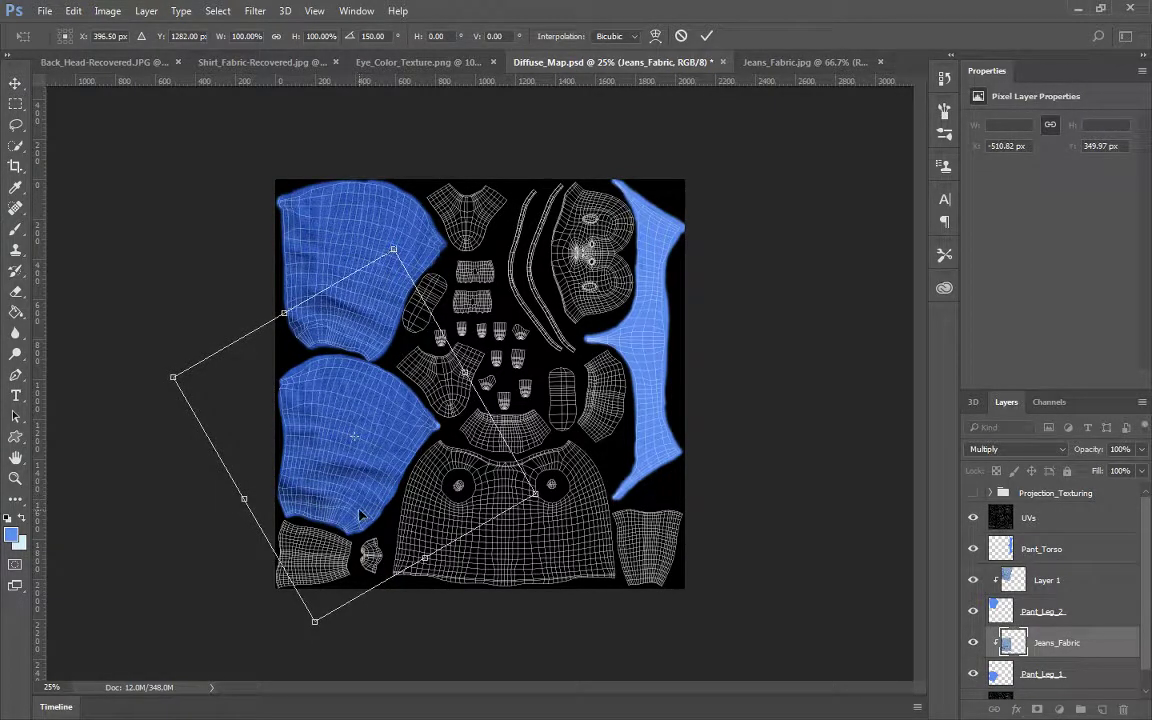
pyautogui.press('Right')
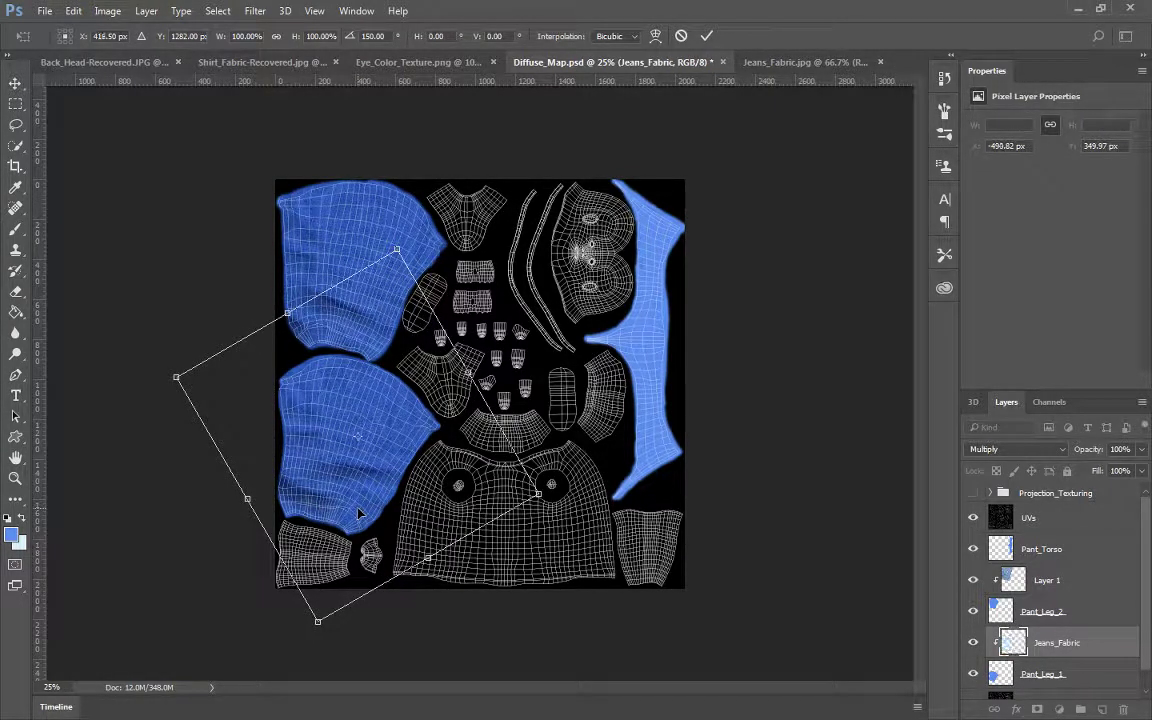
pyautogui.press('Return')
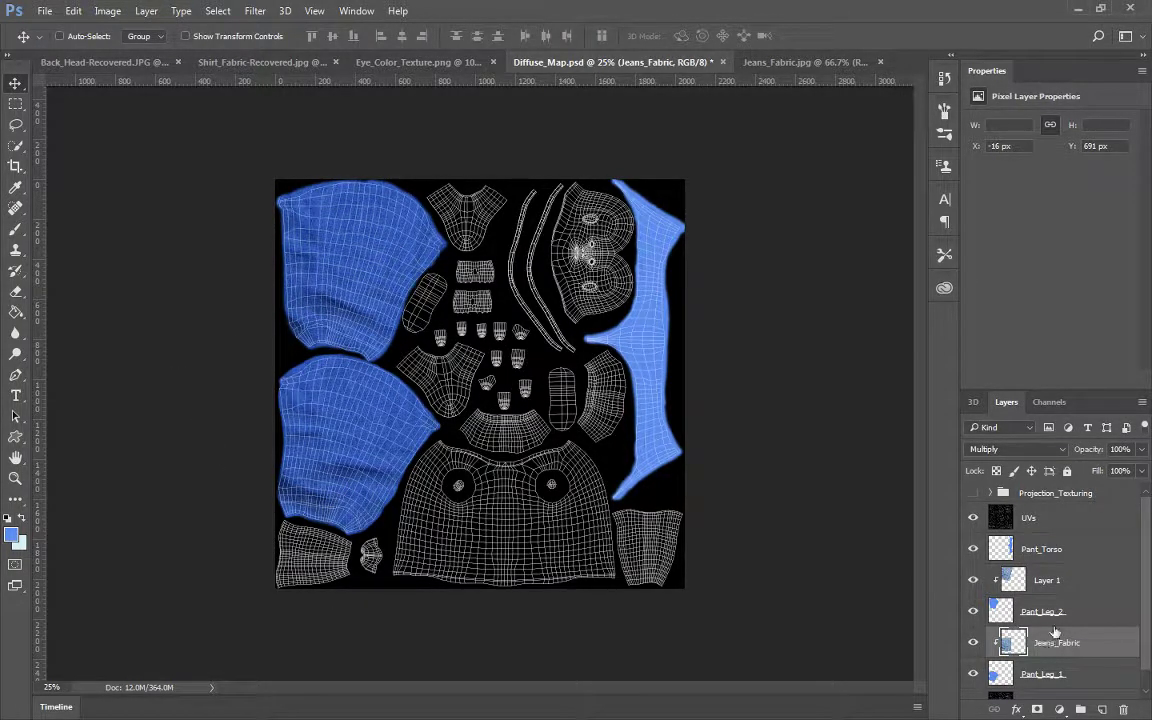
# Rename the denim layer clipped to Pant_Leg_2 as Jean_Fabric
pyautogui.click(1036, 563)
pyautogui.doubleClick(1046, 580)
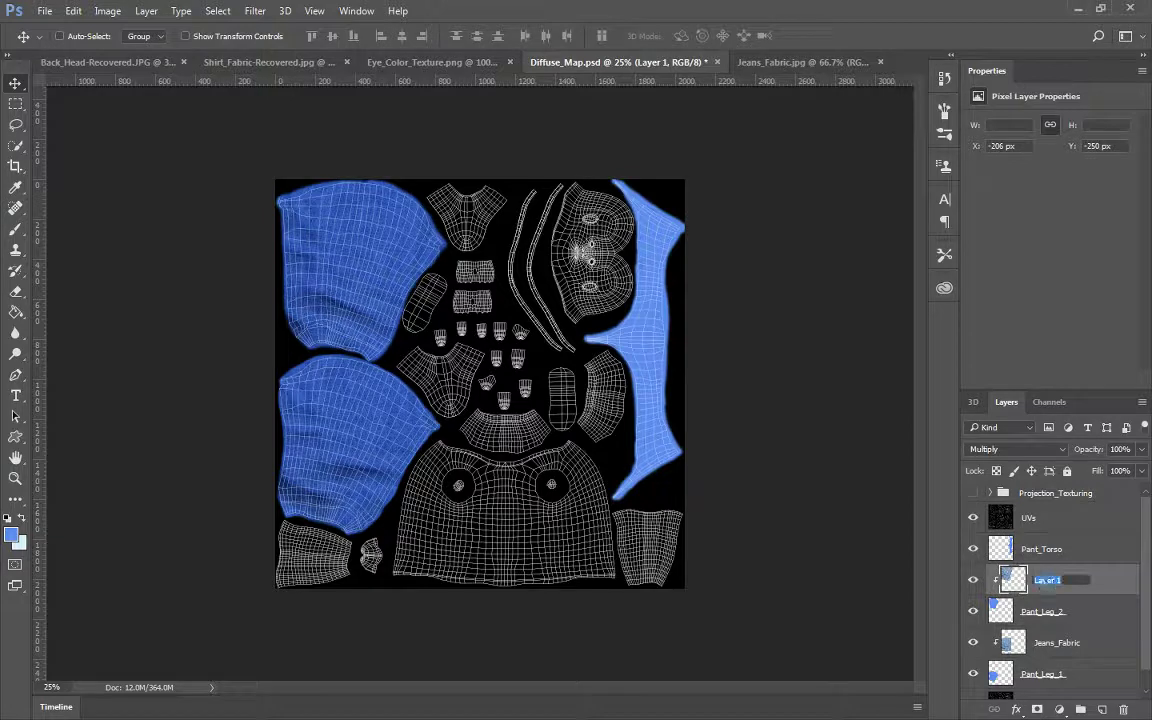
pyautogui.write('Jean_Fabric')
pyautogui.press('Return')
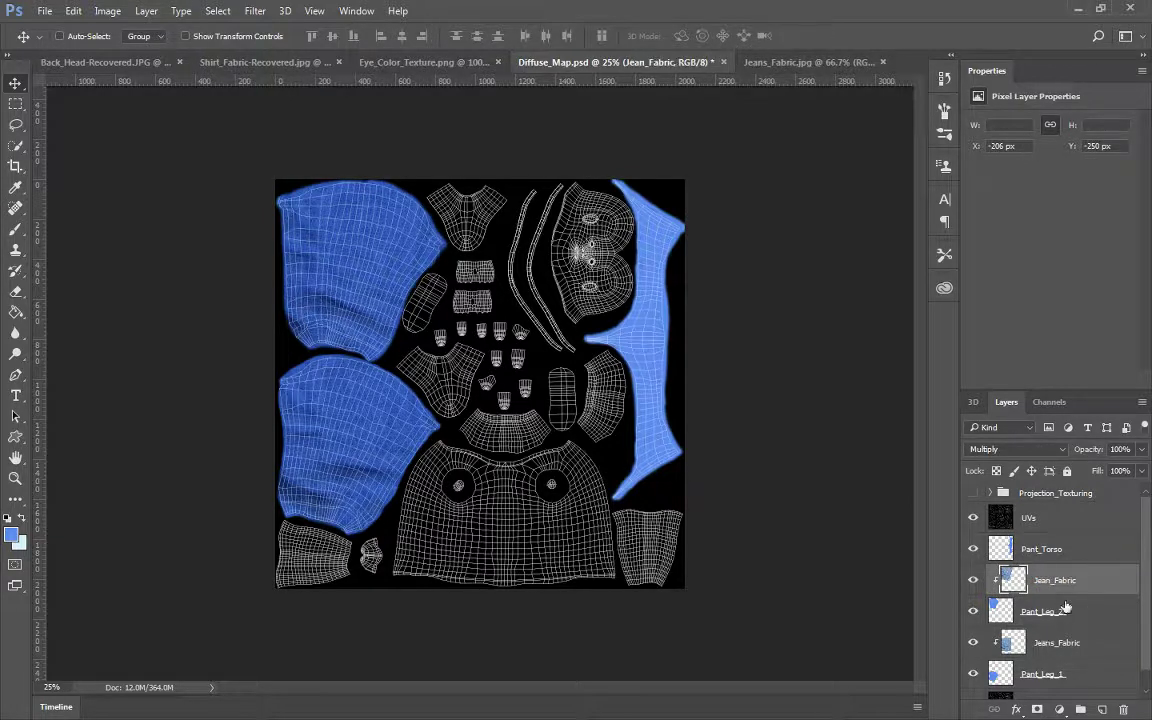
# Add a new layer directly above Pant_Torso and paste the denim image into it
pyautogui.click(1040, 549)
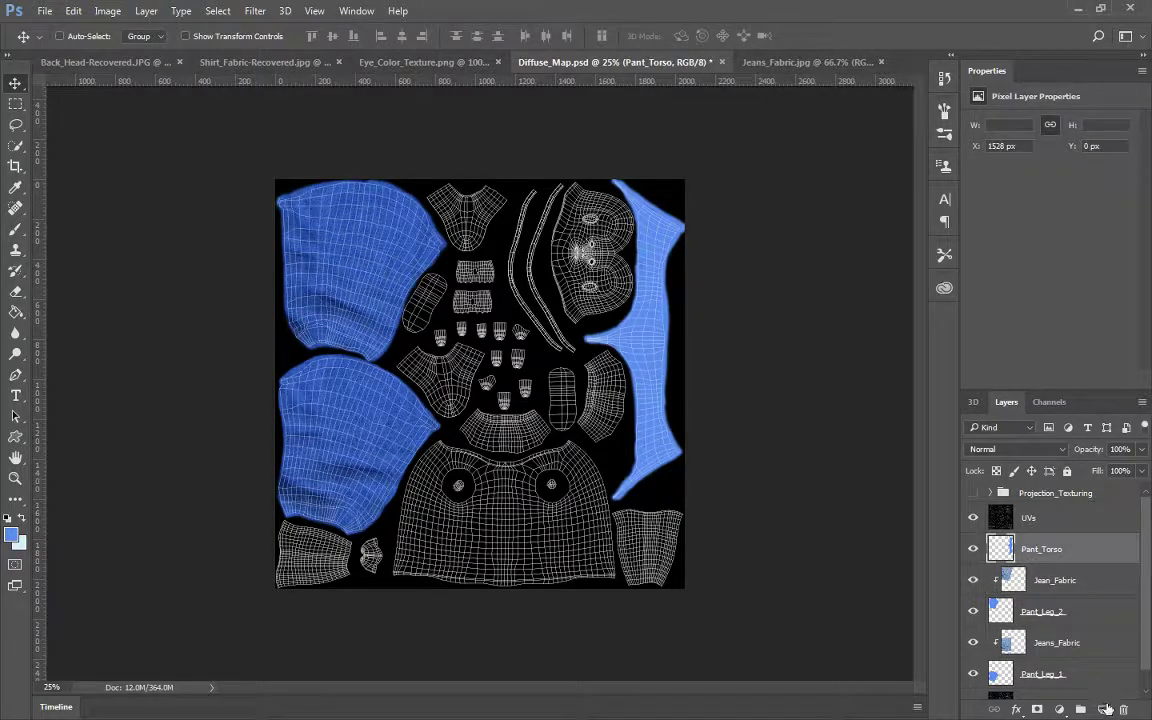
pyautogui.click(1101, 710)
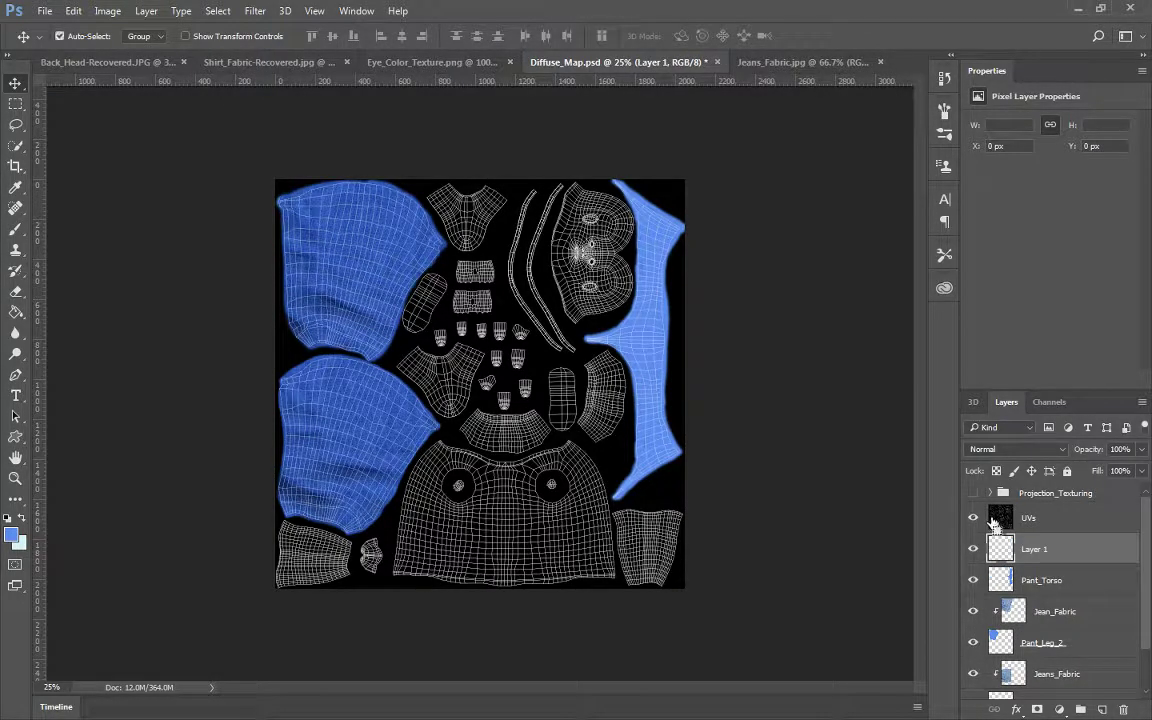
pyautogui.hotkey('ctrl', 'v')
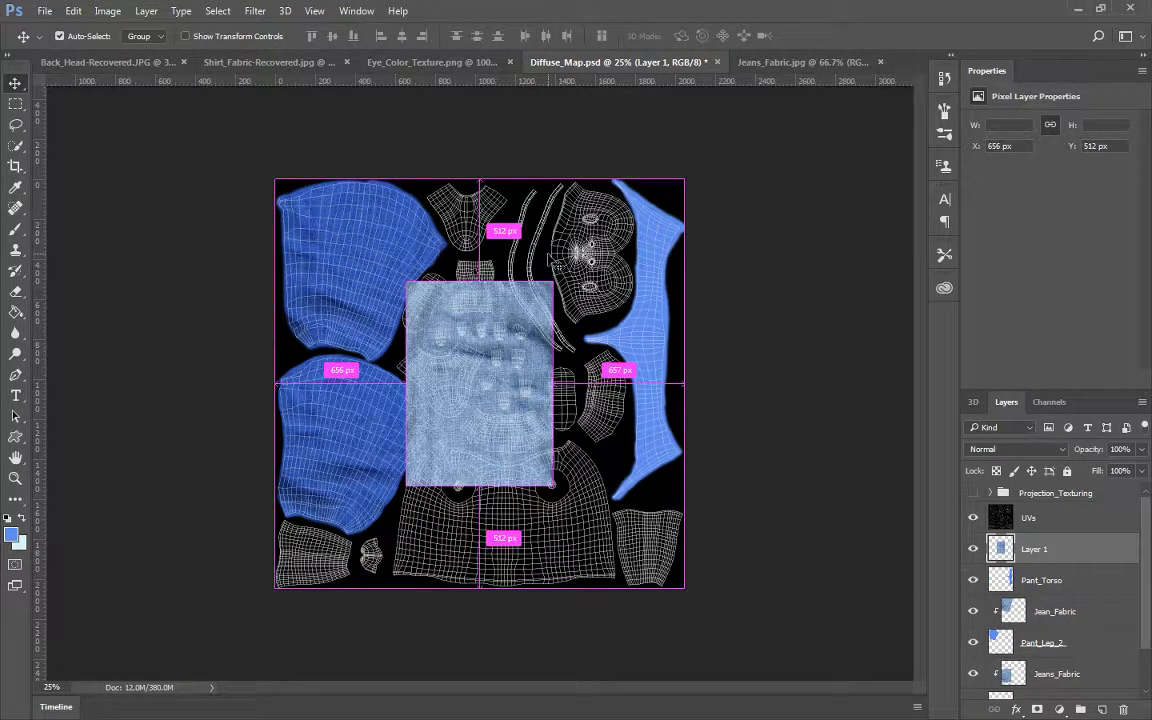
# Rotate the pasted denim to 90°, place it over the upper part of the pant torso shell, and enlarge it slightly
pyautogui.hotkey('ctrl', 't')
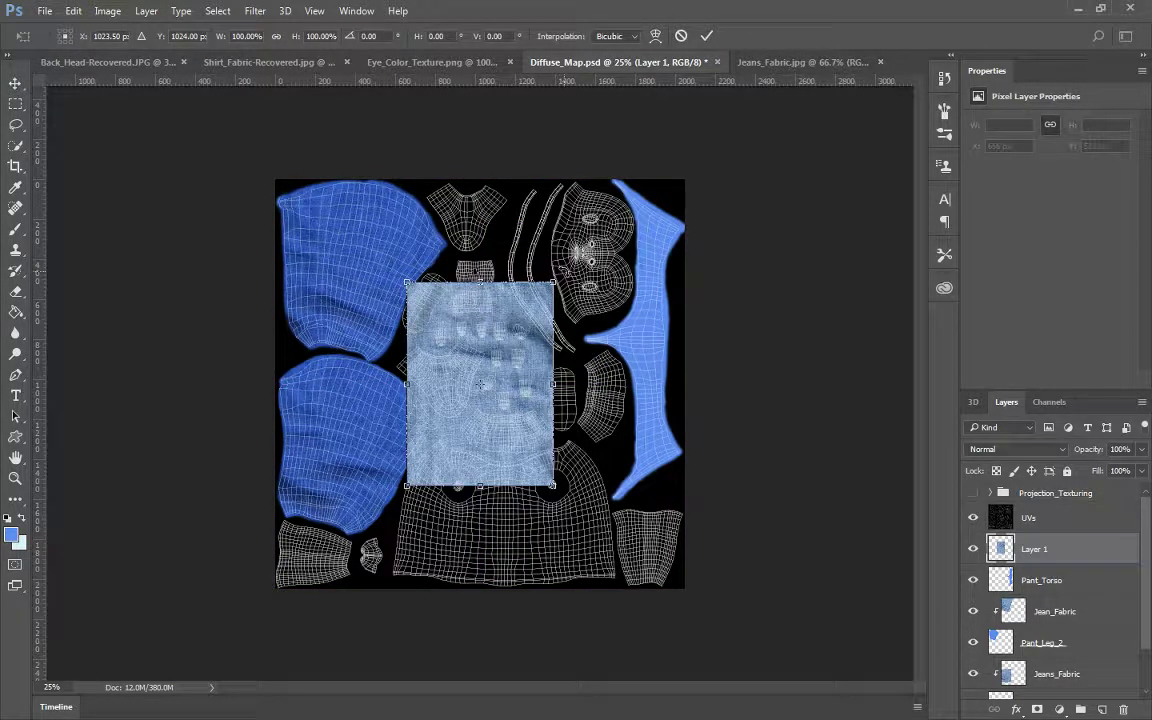
pyautogui.moveTo(498, 272); pyautogui.dragTo(740, 265)
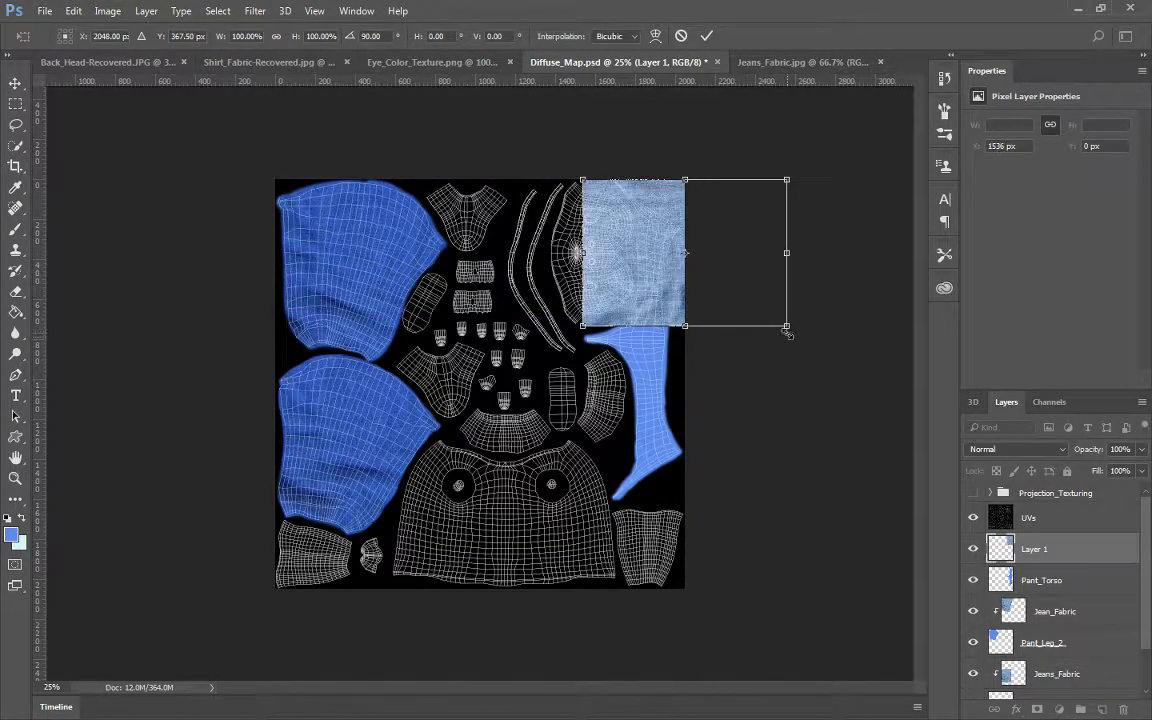
pyautogui.moveTo(787, 327); pyautogui.dragTo(808, 348)
pyautogui.press('Return')
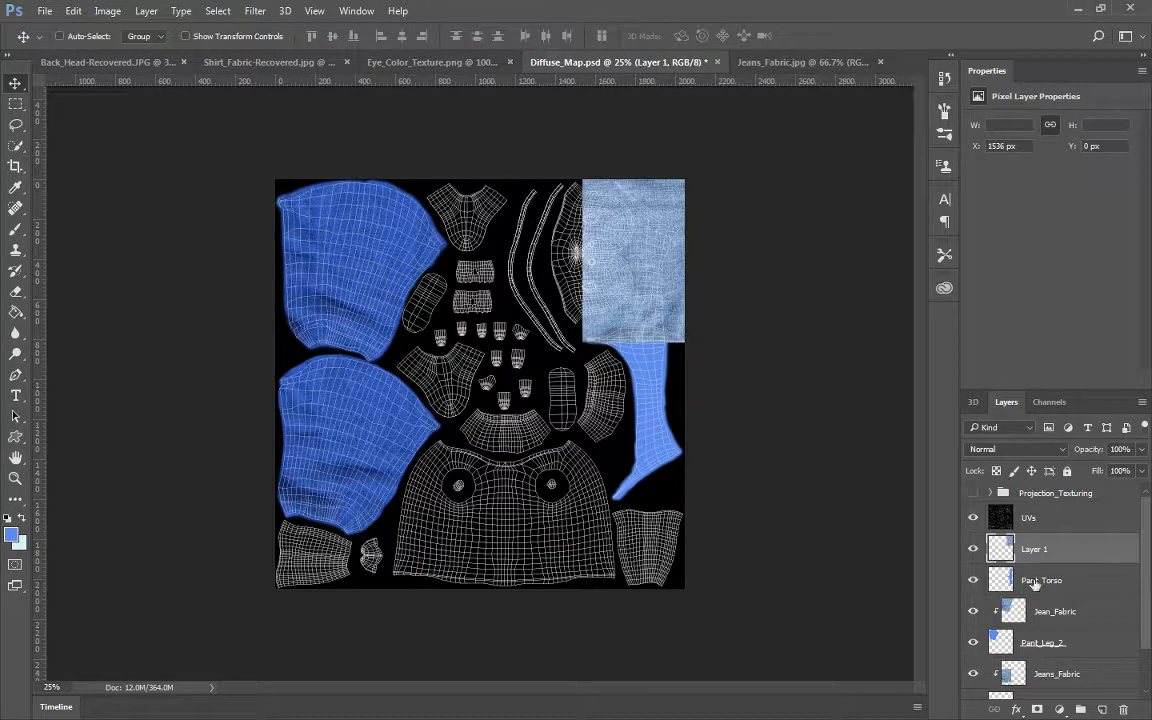
# Duplicate the torso denim layer and move the copy directly below the original, at about Y 813 px, covering the rest of the torso shell
pyautogui.moveTo(1036, 552); pyautogui.dragTo(1100, 708)
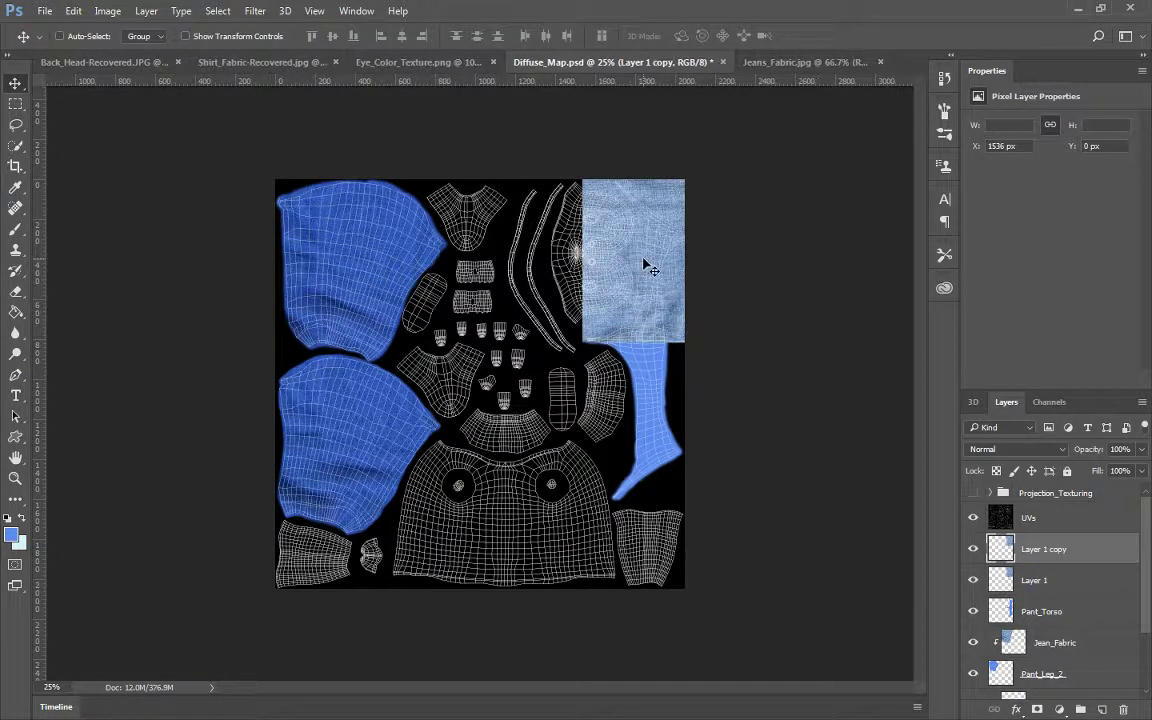
pyautogui.moveTo(643, 262); pyautogui.dragTo(648, 430)
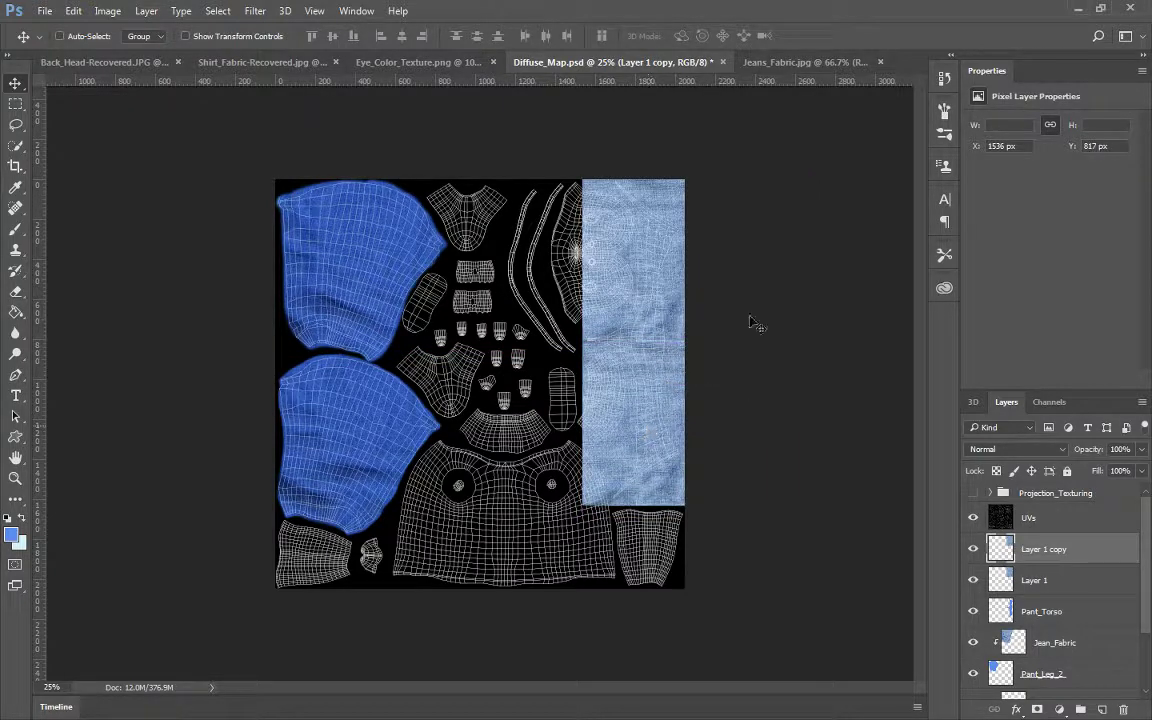
pyautogui.press('Up')
pyautogui.press('Up')
pyautogui.press('Up')
pyautogui.press('Up')
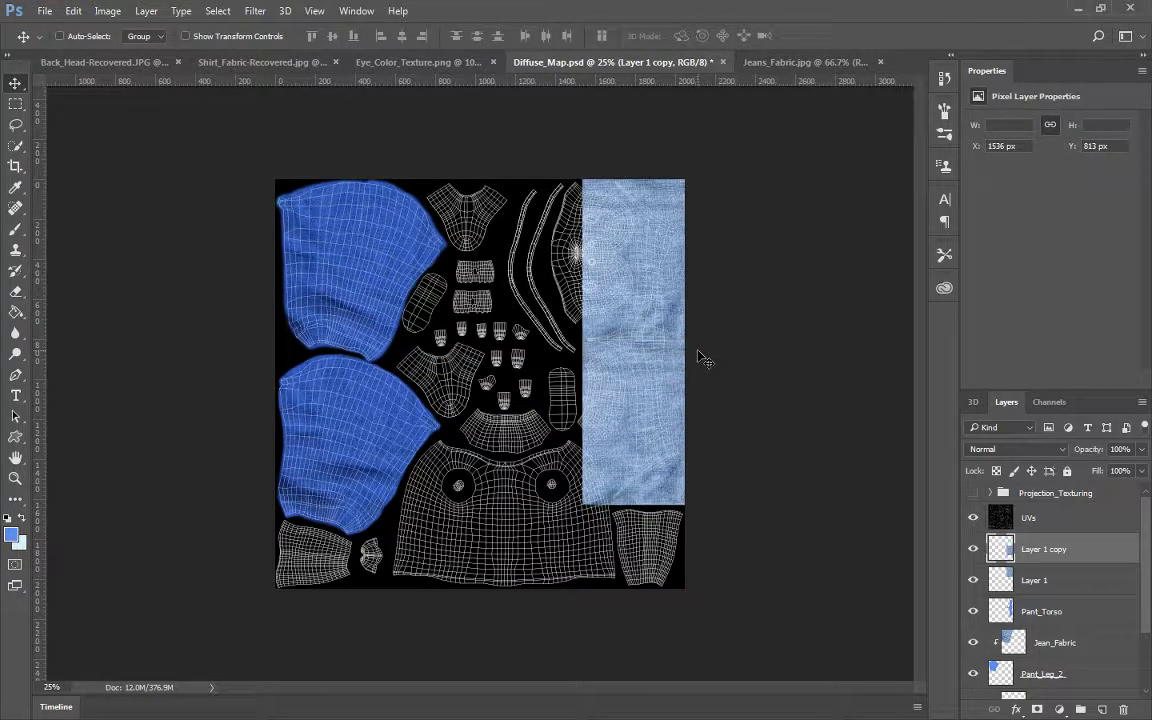
pyautogui.press('Up')
pyautogui.press('Up')
pyautogui.press('Up')
pyautogui.press('Up')
# Try flipping the whole canvas vertically, and undo the flip
pyautogui.click(98, 11)
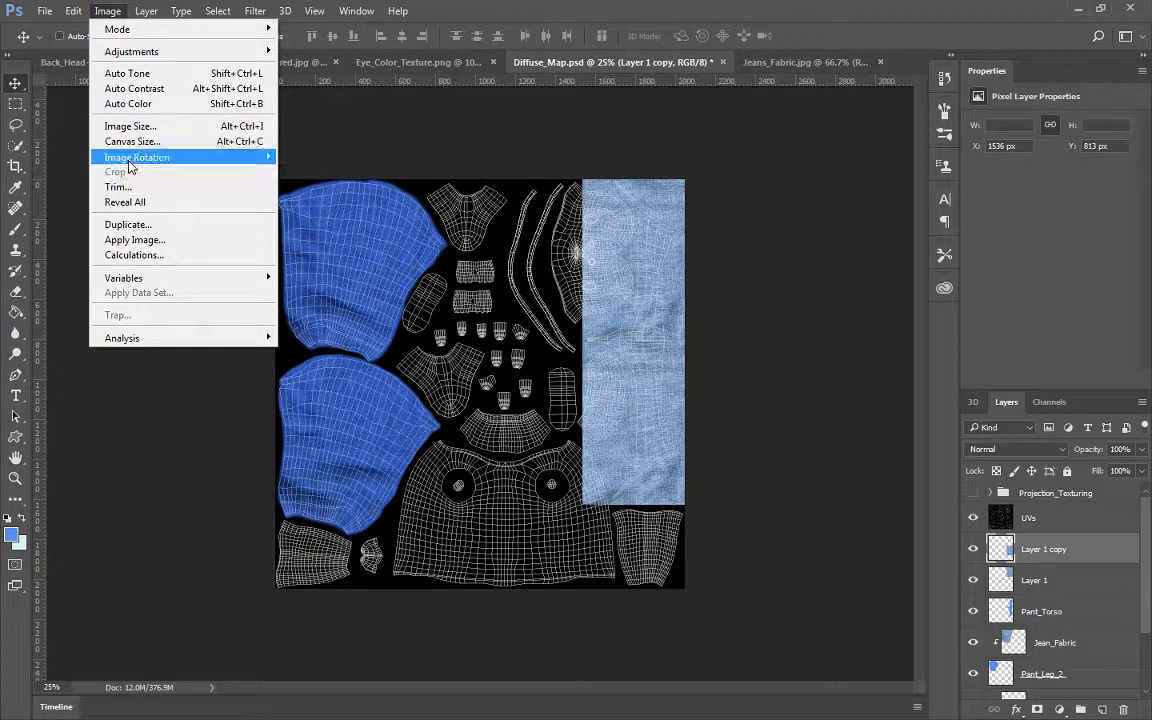
pyautogui.moveTo(193, 161)
pyautogui.click(345, 240)
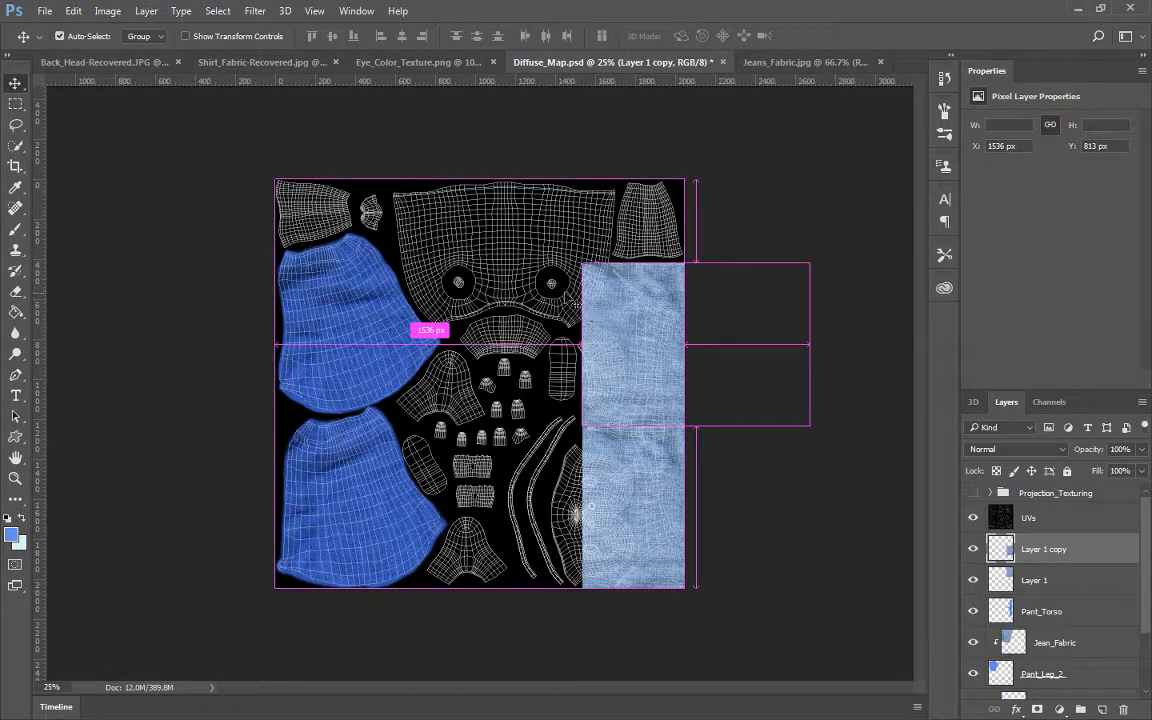
pyautogui.hotkey('ctrl', 'z')
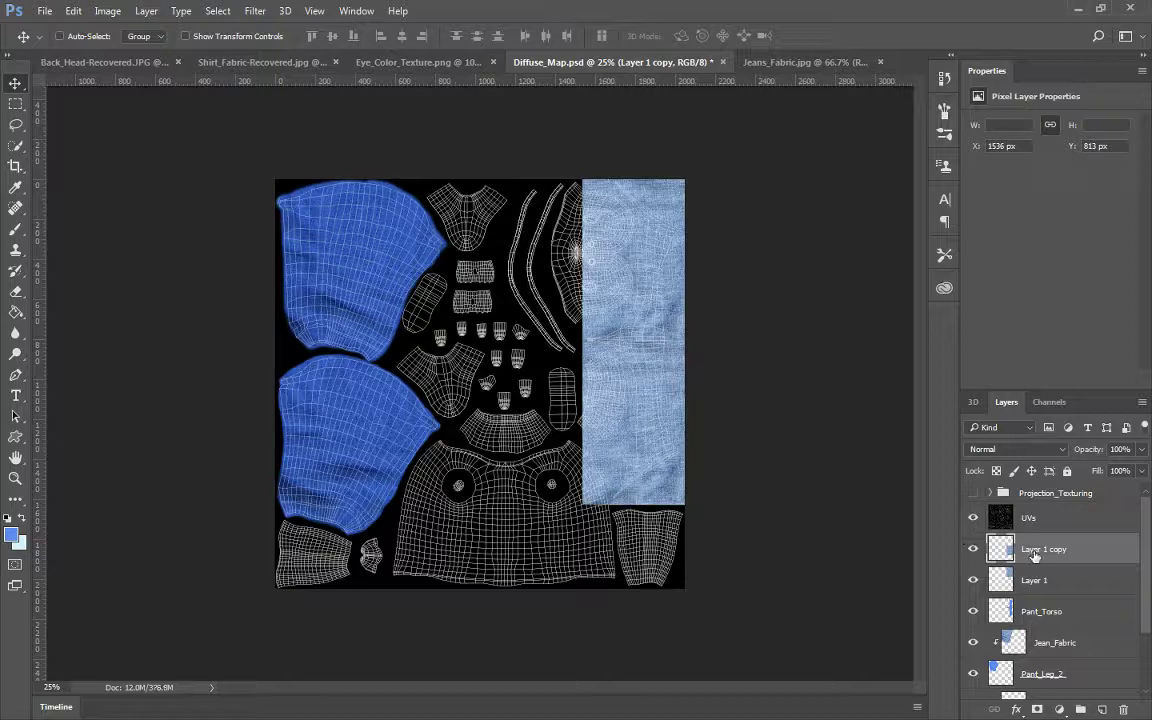
# Flip only the duplicated denim layer vertically so its edge mirrors the denim above it
pyautogui.click(108, 12)
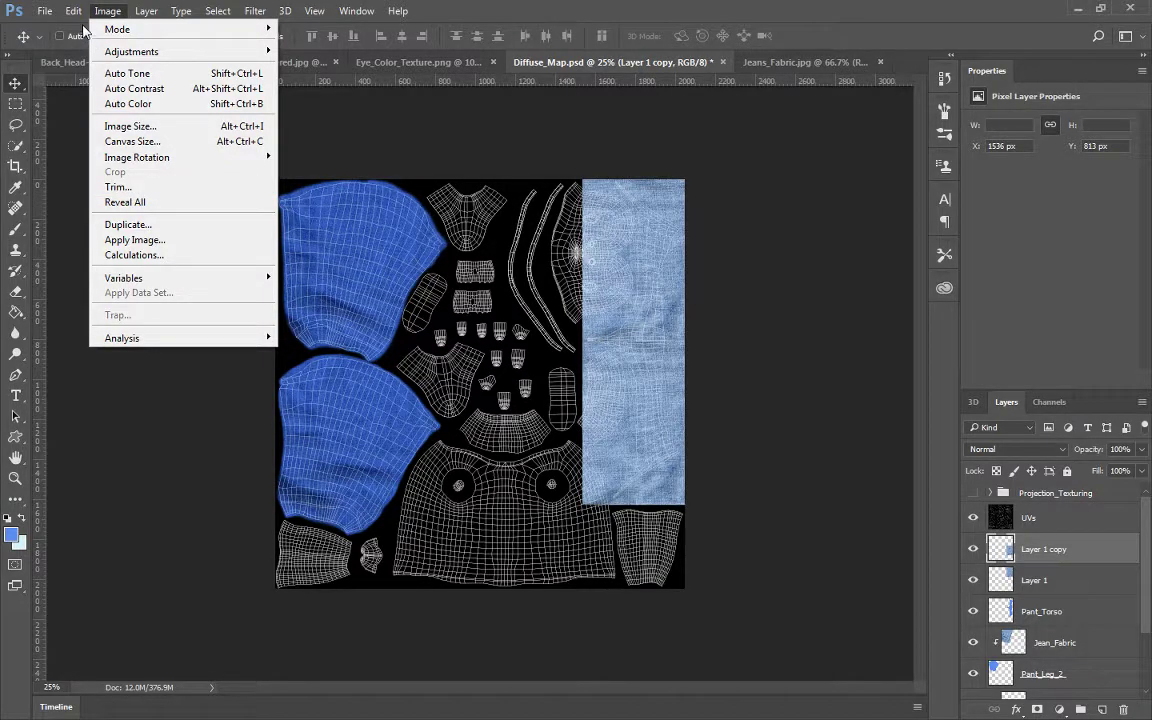
pyautogui.moveTo(74, 12)
pyautogui.moveTo(177, 359)
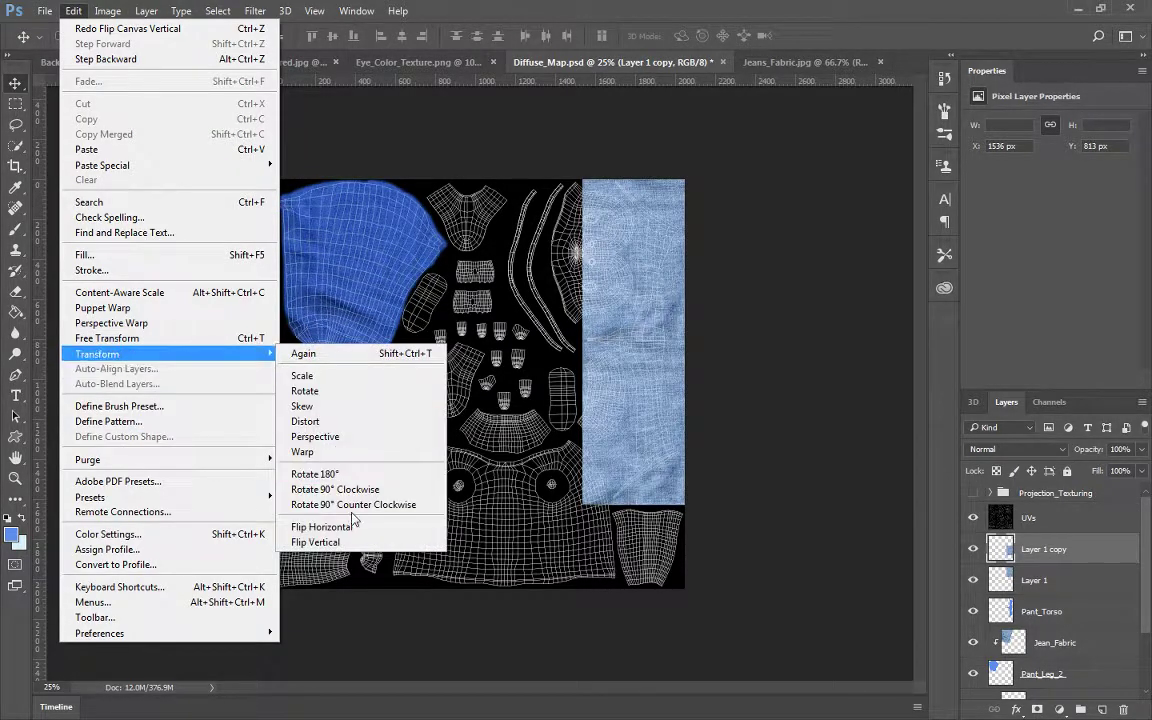
pyautogui.click(320, 542)
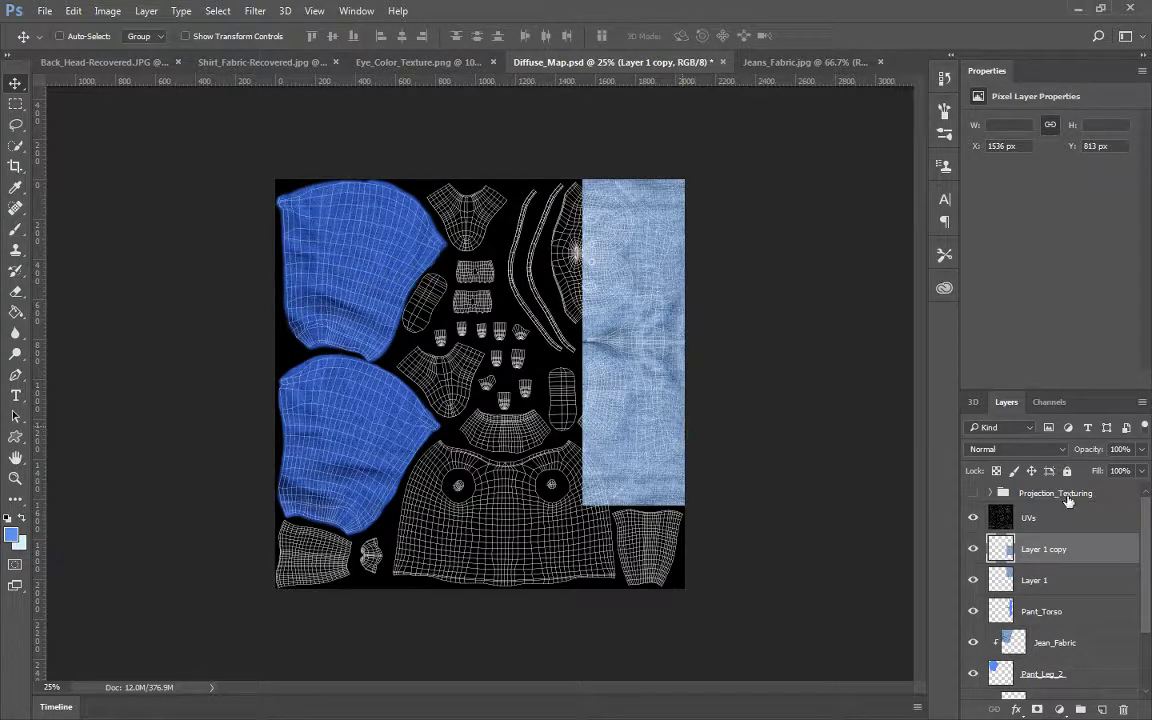
# Clip both torso denim layers to Pant_Torso with clipping masks and merge the two denim layers into one
pyautogui.click(1040, 580)
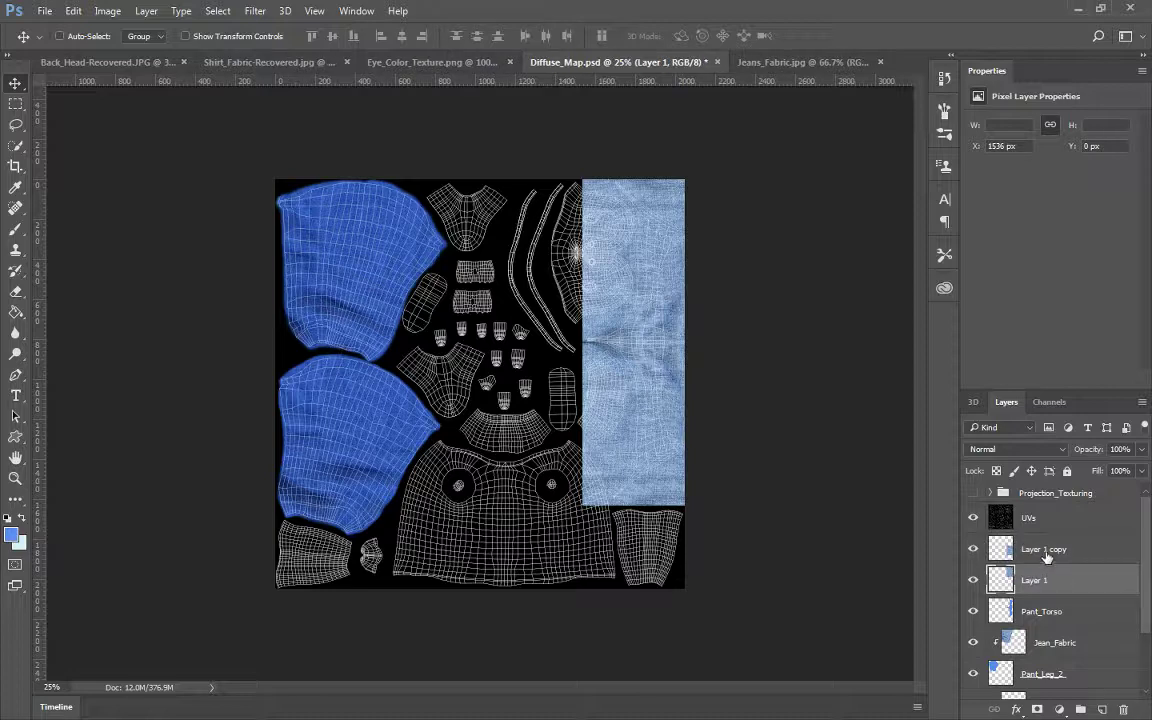
pyautogui.click(1047, 552)
pyautogui.rightClick(1047, 552)
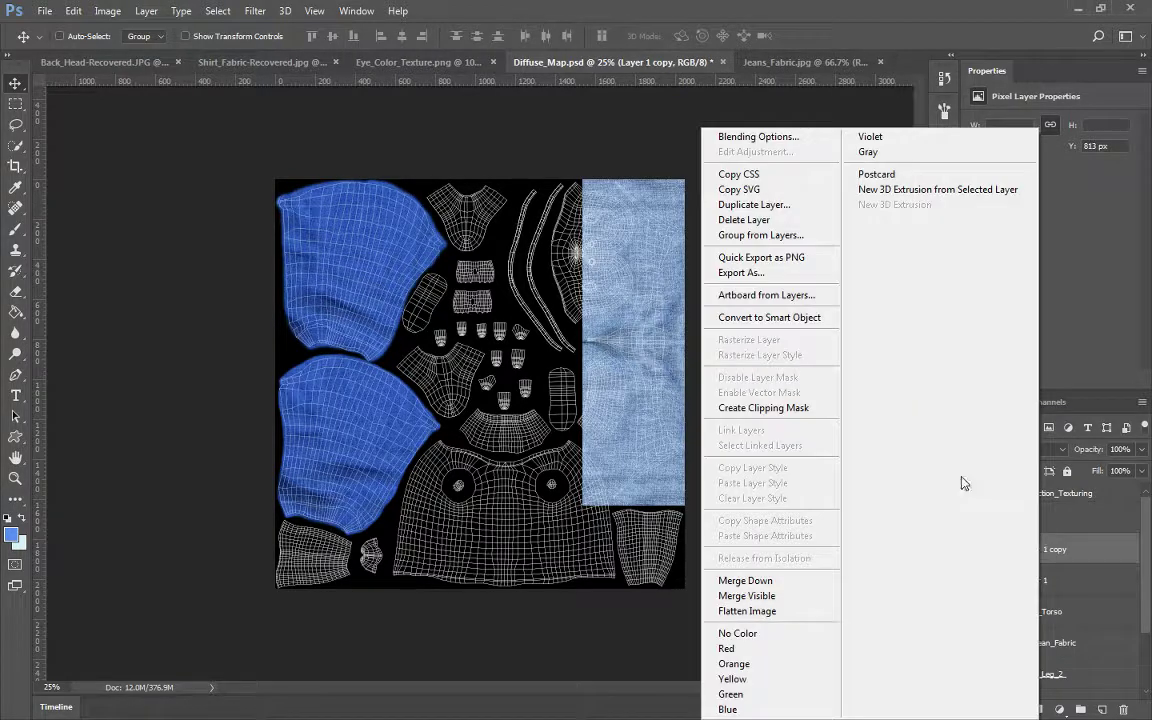
pyautogui.click(765, 407)
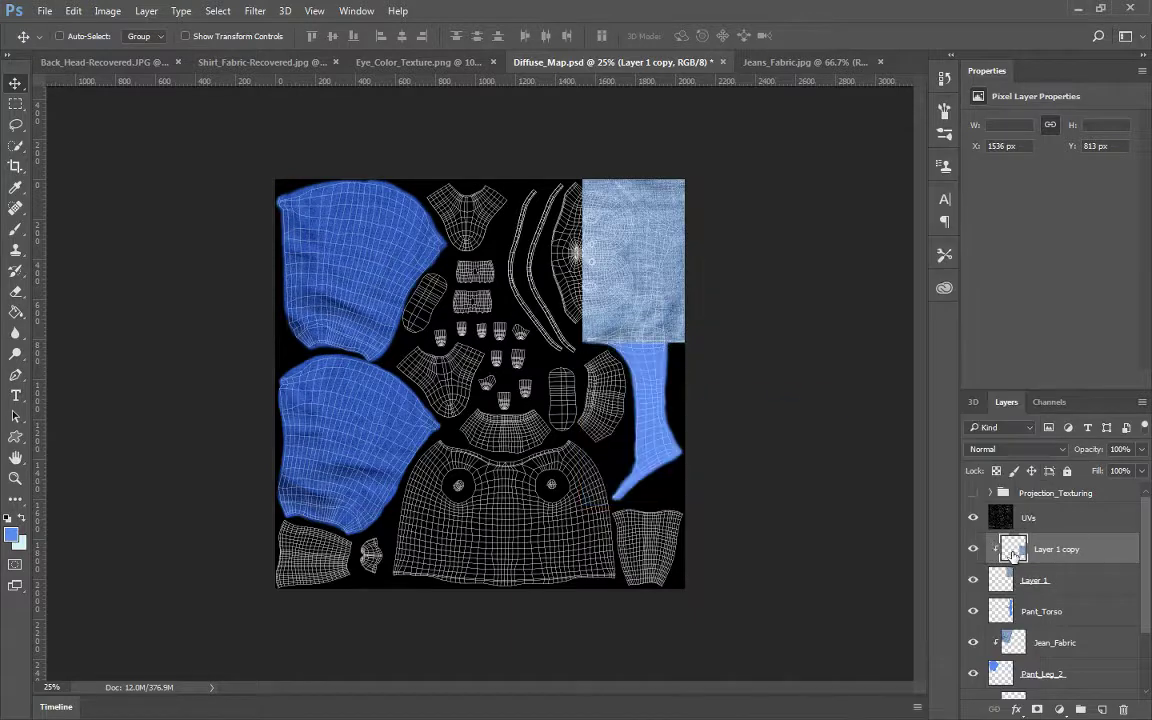
pyautogui.rightClick(1047, 590)
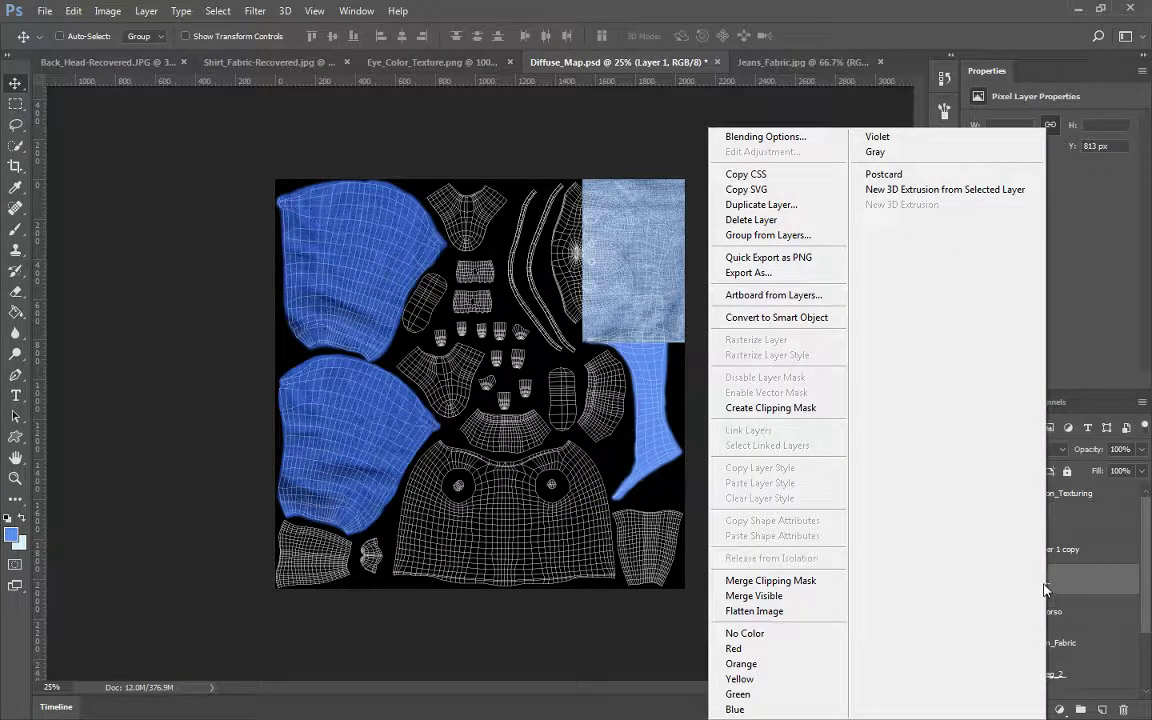
pyautogui.click(1047, 590)
pyautogui.rightClick(1040, 582)
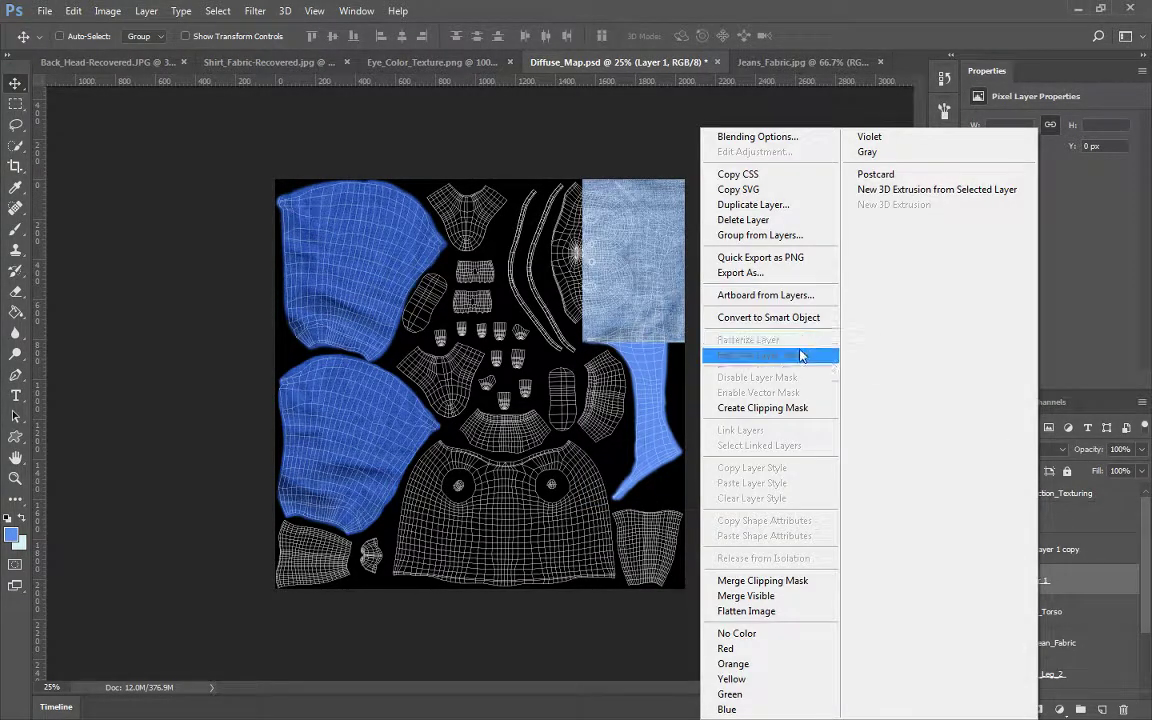
pyautogui.click(770, 407)
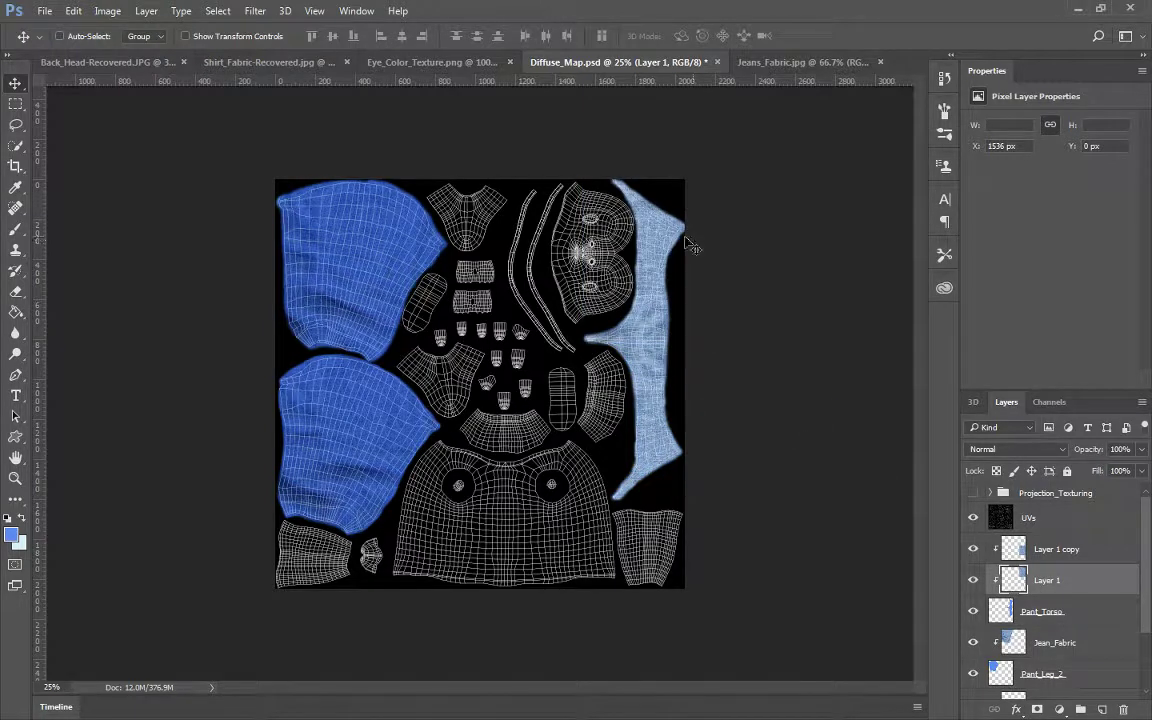
pyautogui.keyDown('ctrl'); pyautogui.click(1044, 556); pyautogui.keyUp('ctrl')
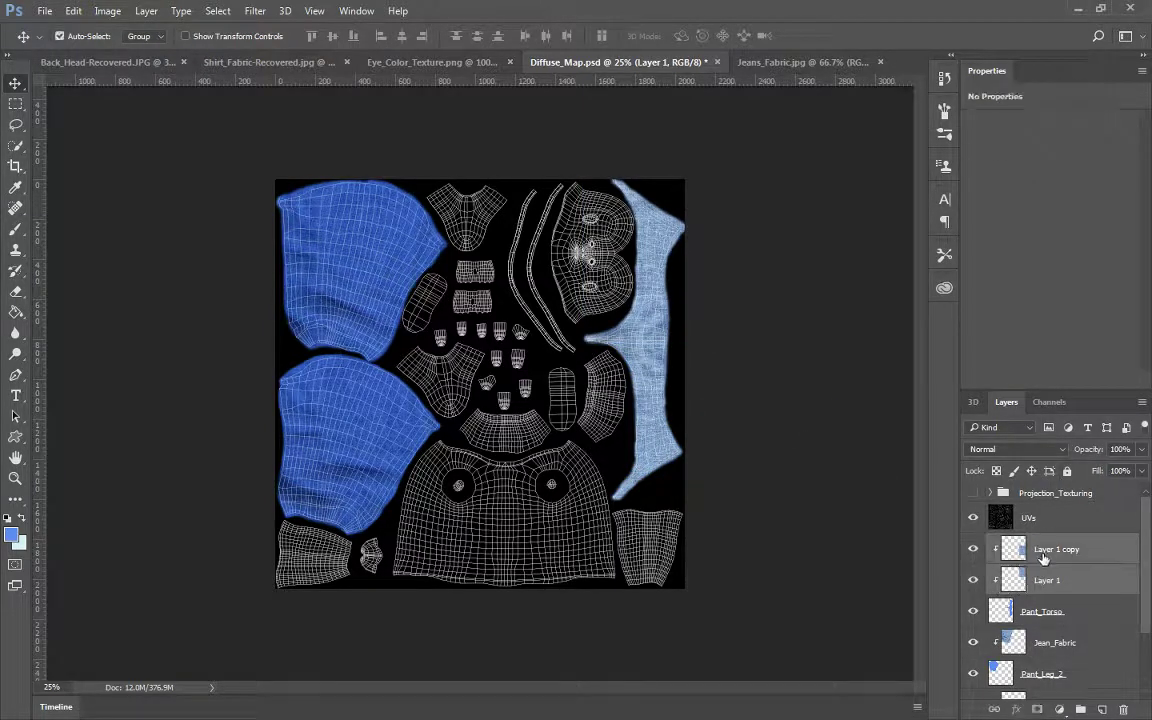
pyautogui.hotkey('ctrl', 'e')
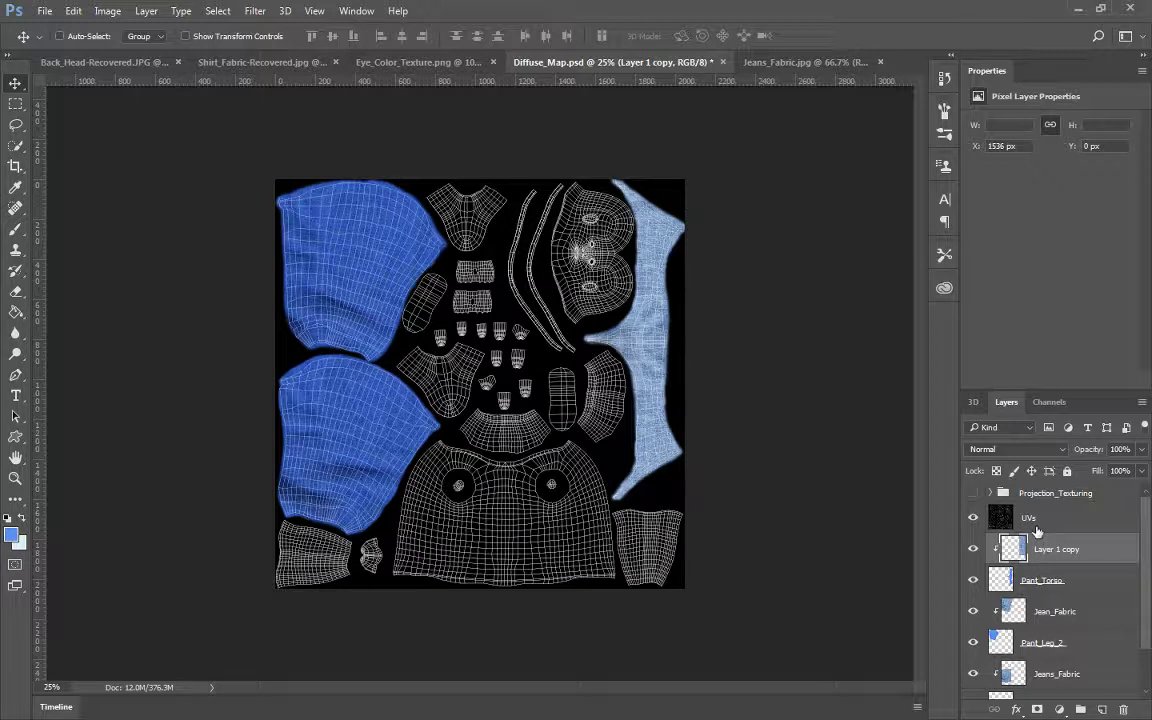
# Rename the merged torso denim layer as Jean{_Fabric and set its blend mode to Multiply
pyautogui.doubleClick(1069, 551)
pyautogui.write('Jean(_Fabric')
pyautogui.press('Return')
pyautogui.click(1003, 451)
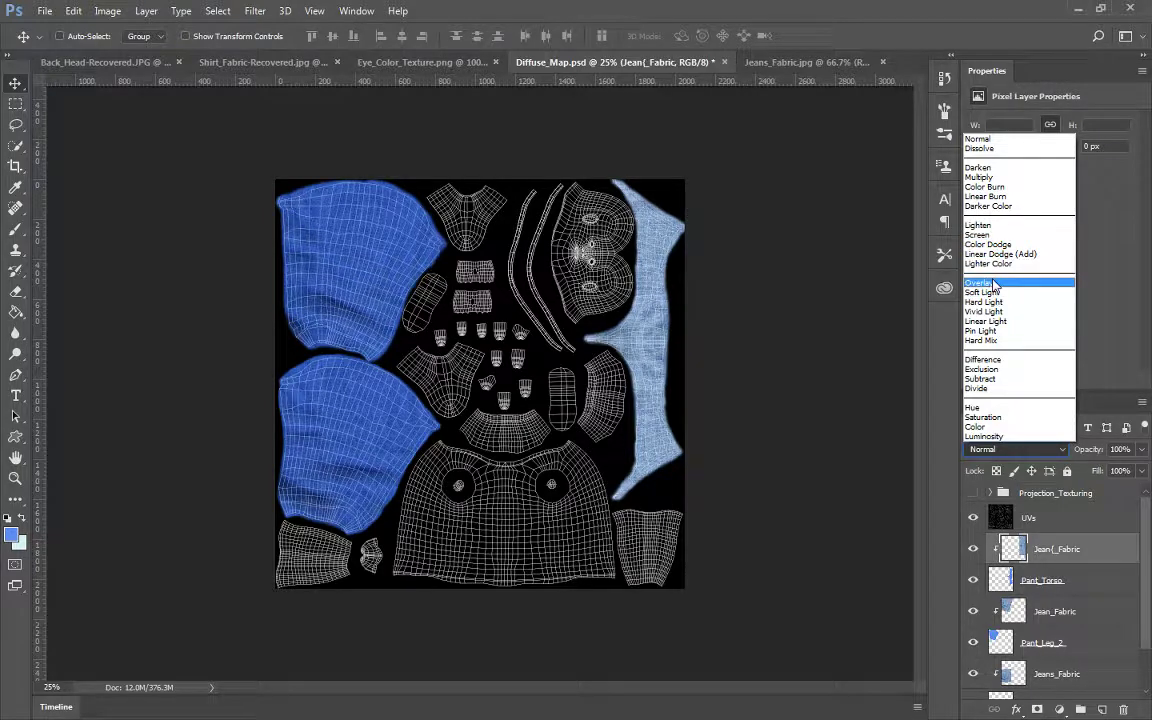
pyautogui.click(985, 177)
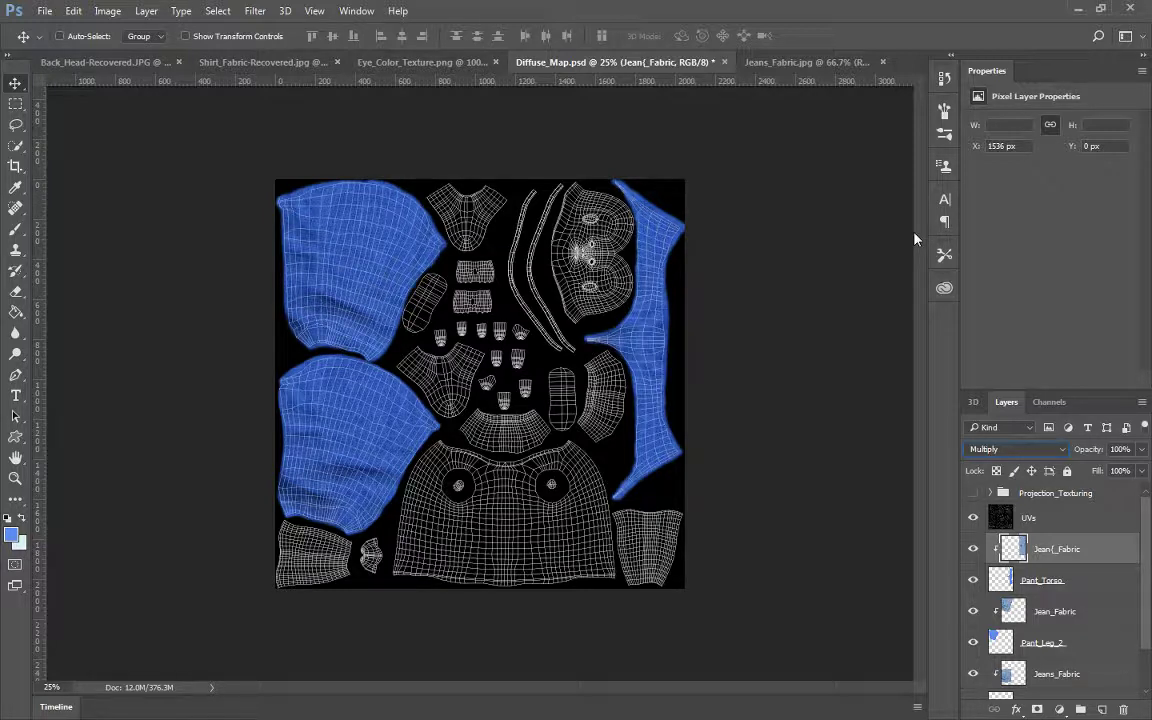
# Group the layers from Jean{_Fabric down to the lowest pant leg layer and name the group Jeans
pyautogui.scroll(-2, 1100, 550)
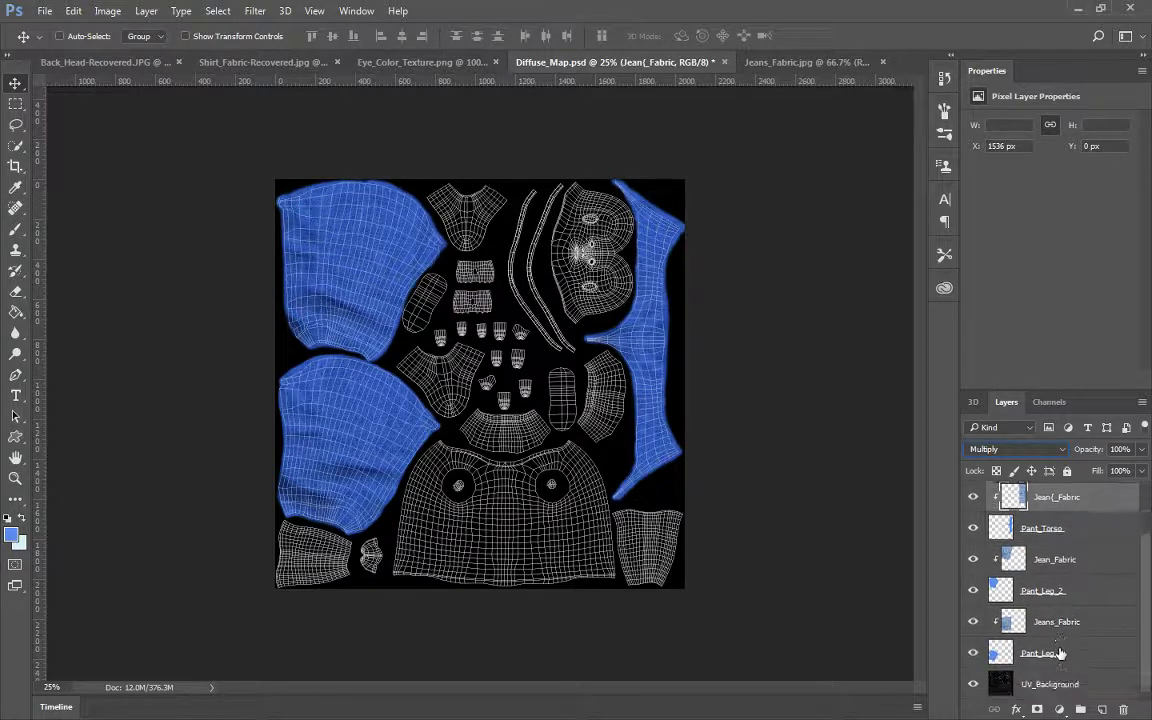
pyautogui.keyDown('shift'); pyautogui.click(1055, 653); pyautogui.keyUp('shift')
pyautogui.click(1081, 709)
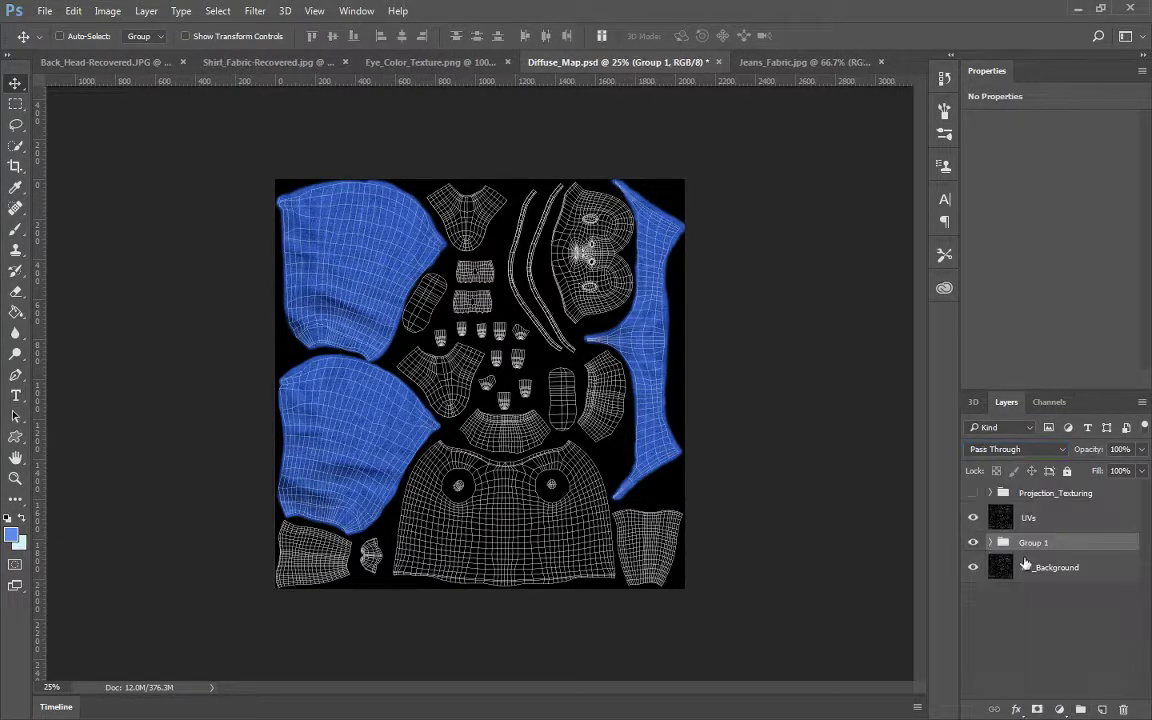
pyautogui.doubleClick(1031, 543)
pyautogui.write('Jeans')
pyautogui.press('Return')
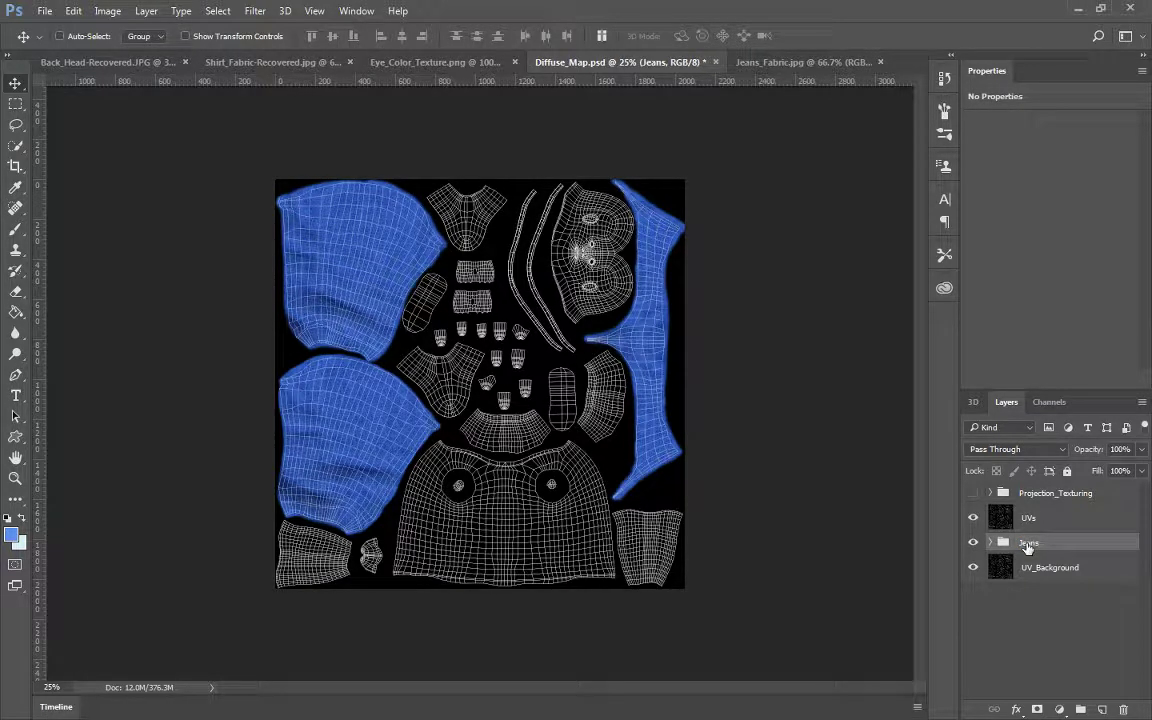
# Add a new empty layer directly above the Jeans group and name it Shirt
pyautogui.click(1035, 518)
pyautogui.click(1042, 543)
pyautogui.click(1102, 708)
pyautogui.doubleClick(1034, 549)
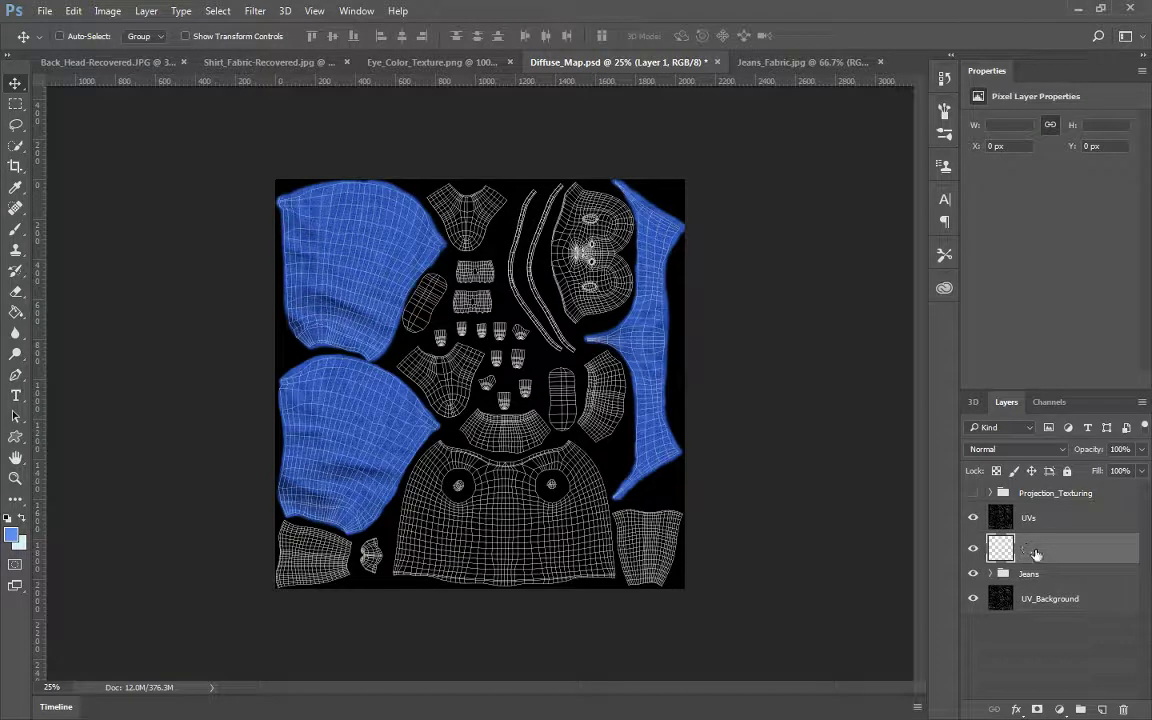
pyautogui.write('B')
pyautogui.write('hirt')
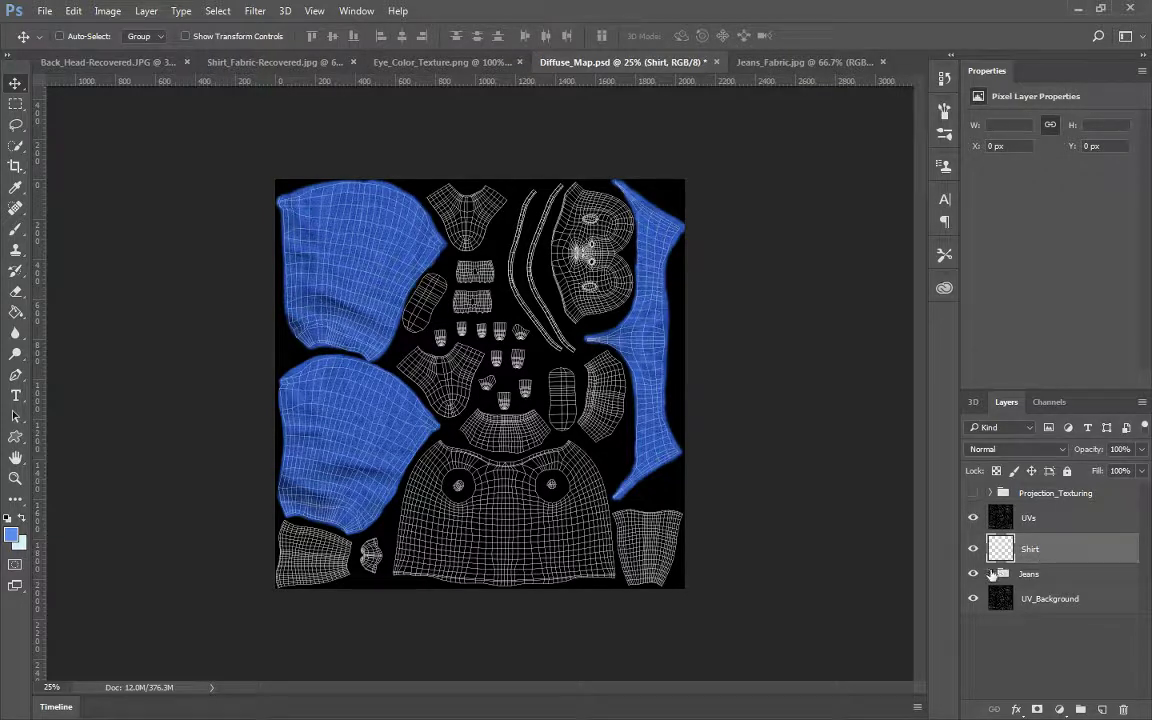
# Rename the Shirt layer as Shirt_Chest
pyautogui.click(990, 574)
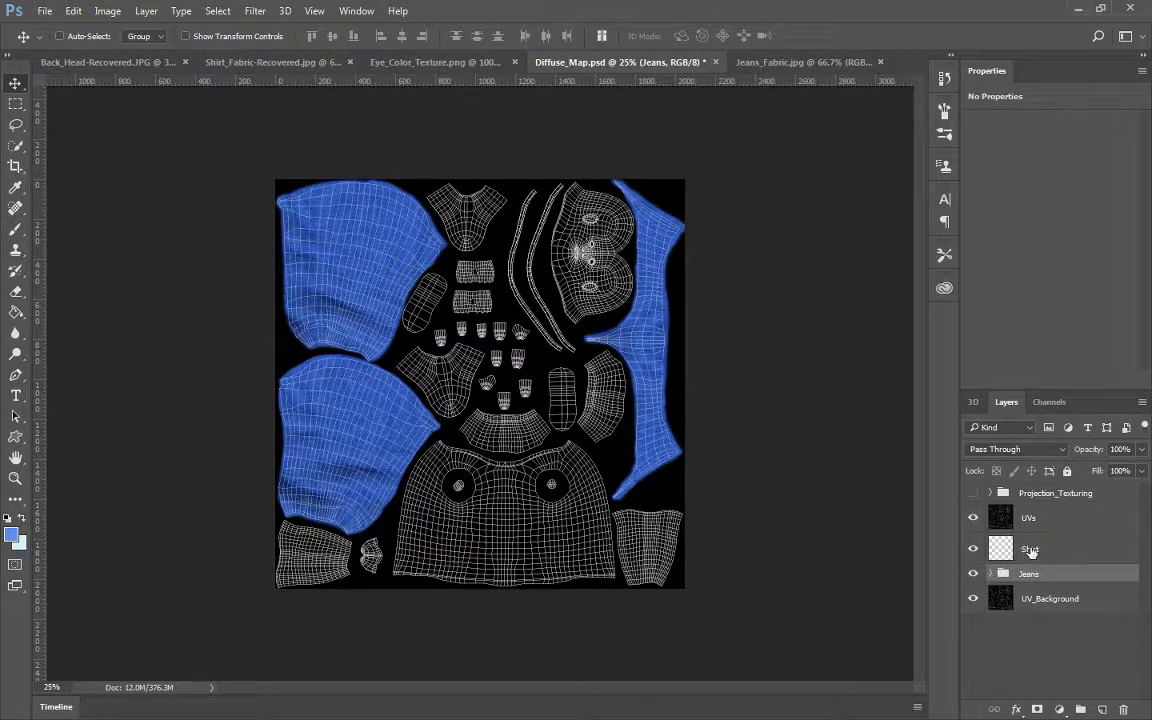
pyautogui.click(1031, 551)
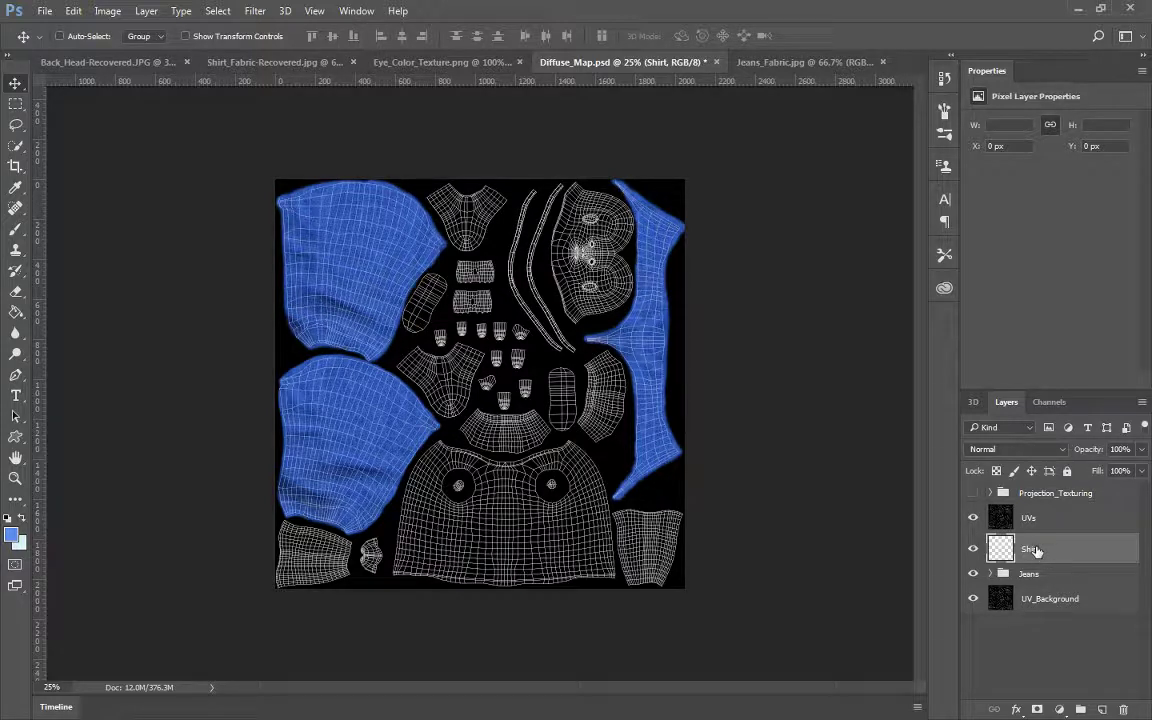
pyautogui.doubleClick(1031, 550)
pyautogui.write('Shirt_Chest')
pyautogui.press('Return')
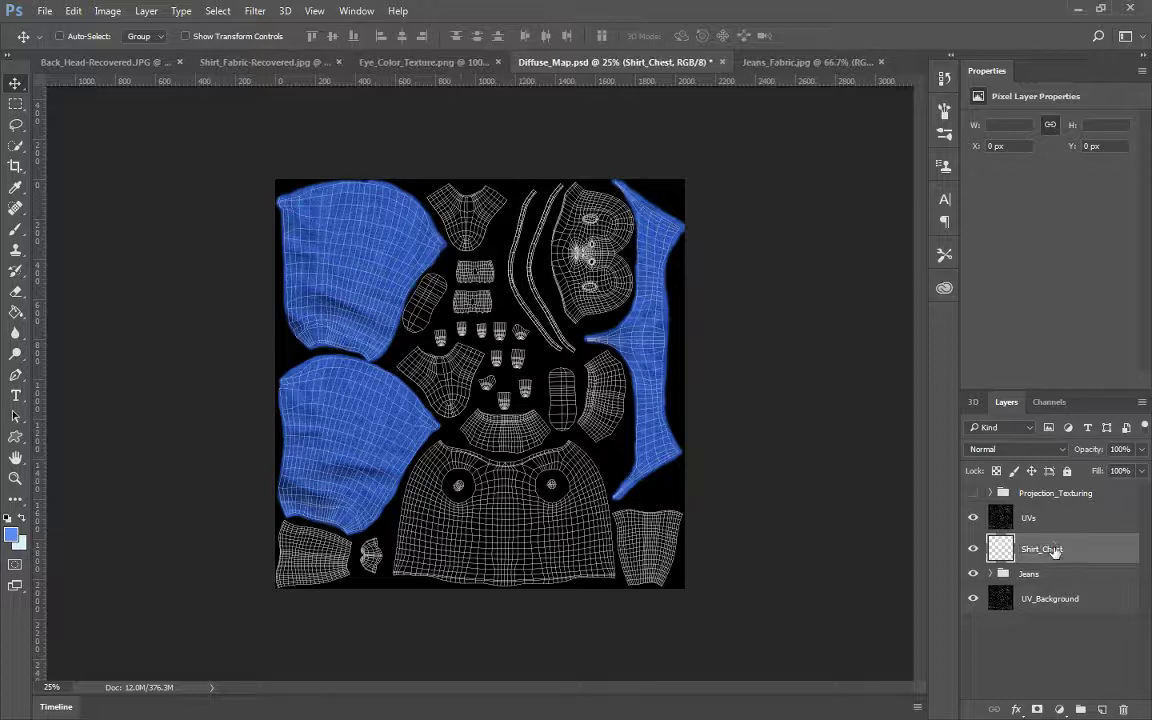
# Set the foreground color to bright green 3dfc4b and activate the Brush tool for the Shirt_Chest layer
pyautogui.press('i')
pyautogui.click(12, 535)
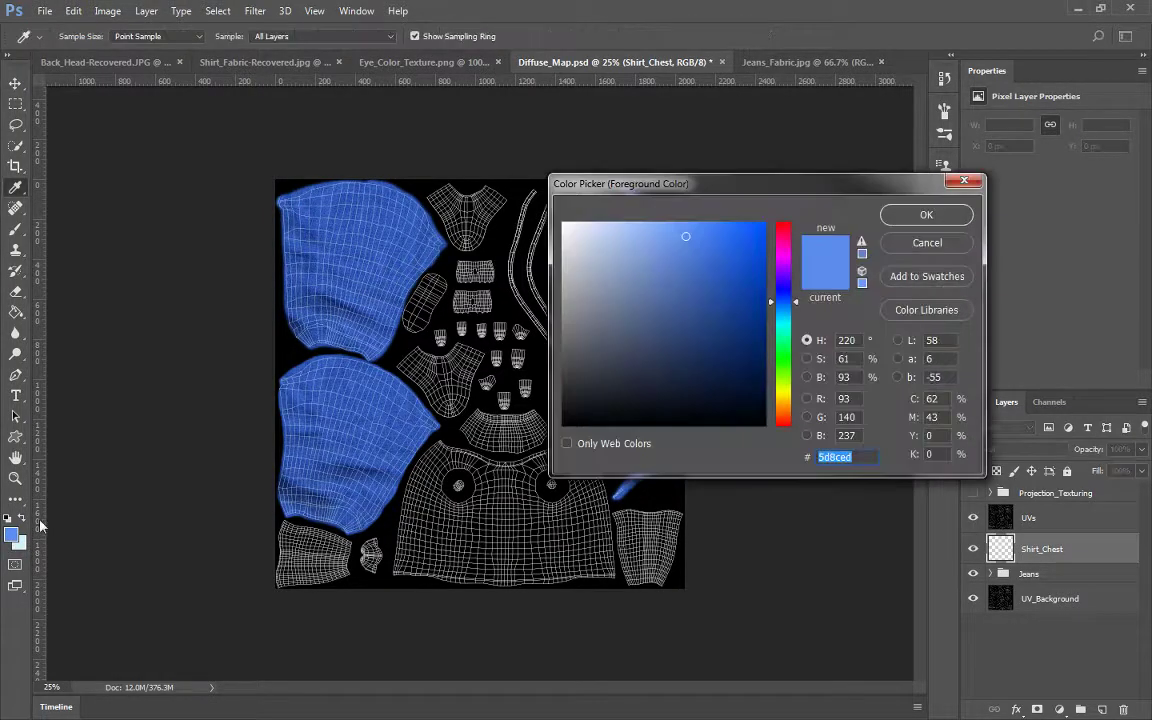
pyautogui.click(781, 341)
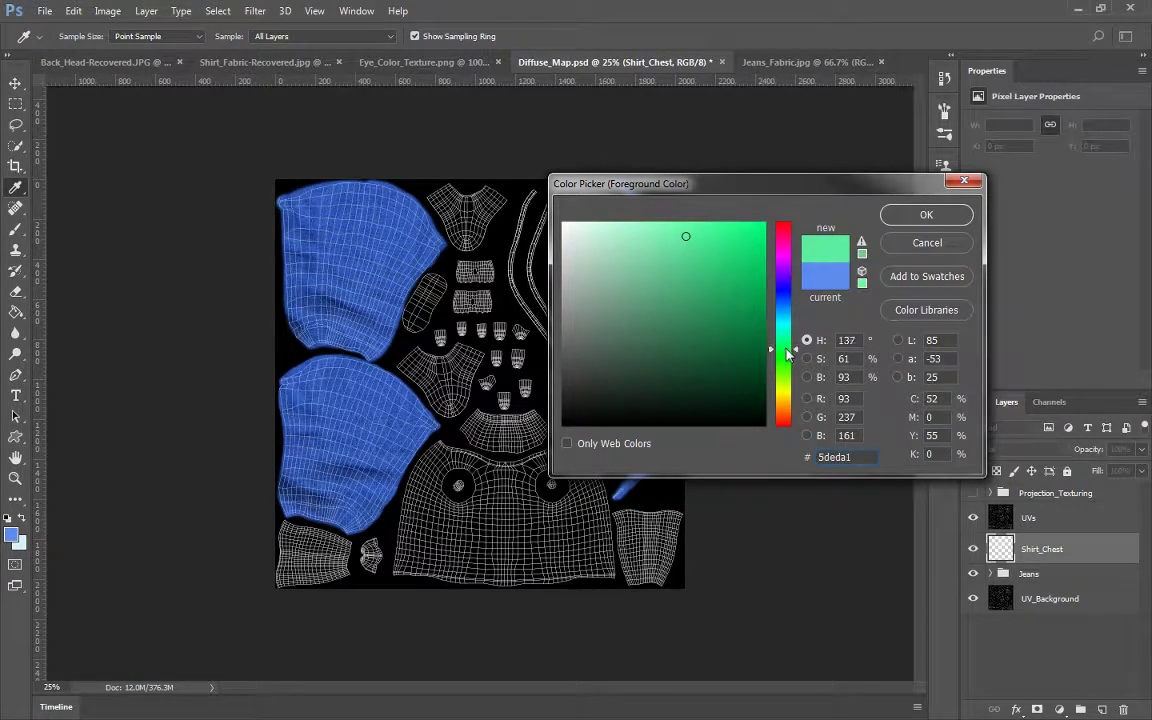
pyautogui.moveTo(686, 293); pyautogui.dragTo(714, 223)
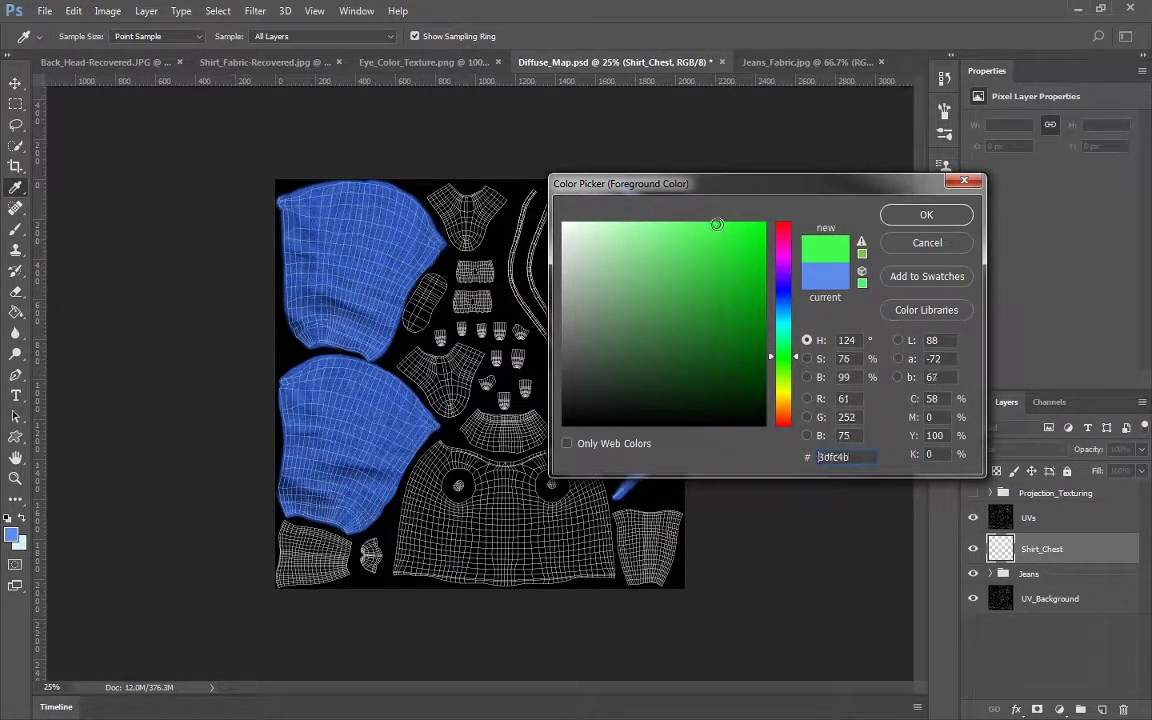
pyautogui.click(905, 214)
pyautogui.press('v')
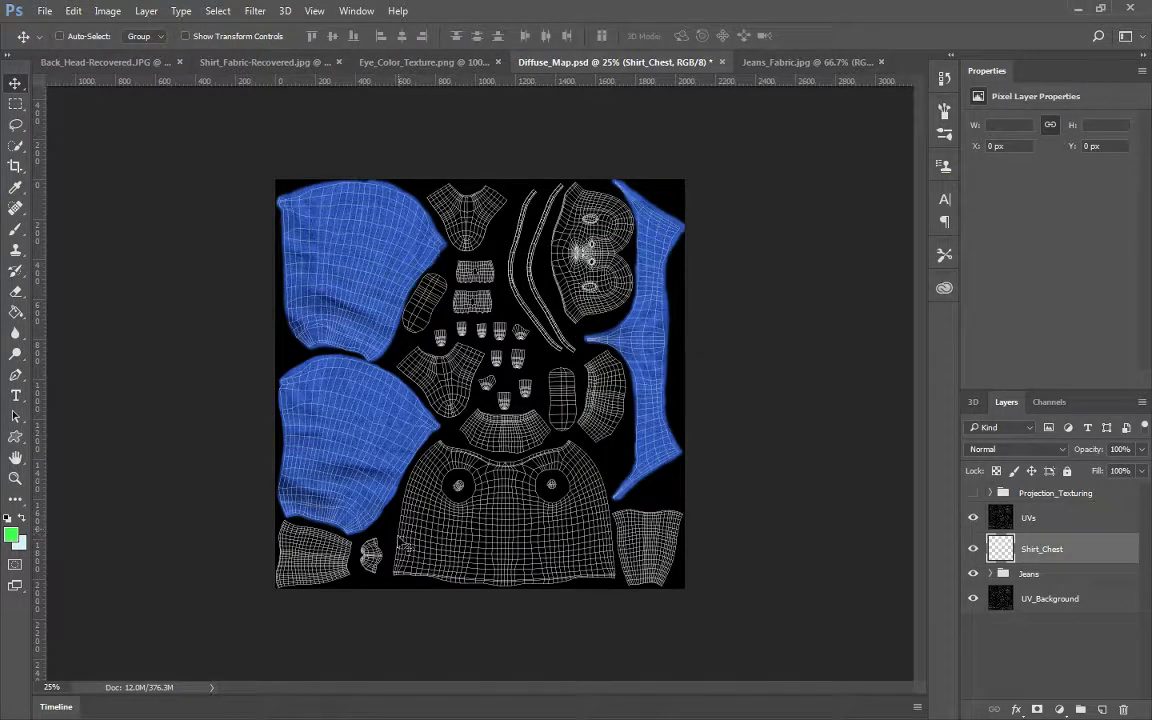
pyautogui.press('b')
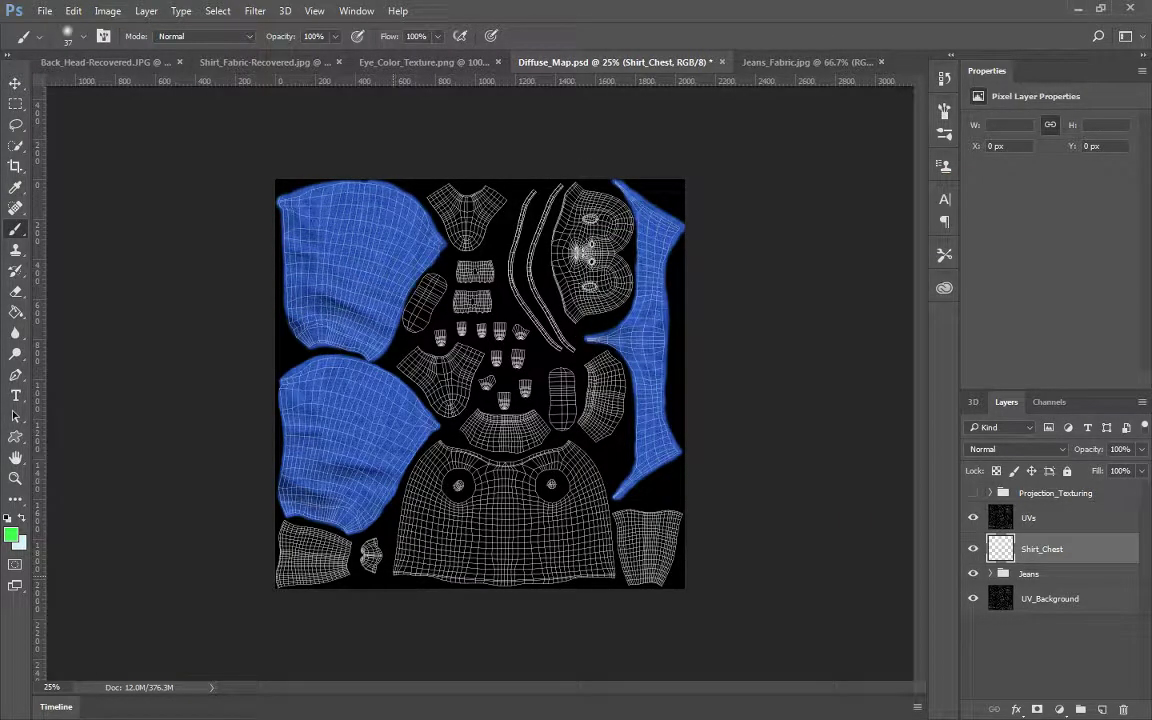
pyautogui.moveTo(396, 575); pyautogui.dragTo(412, 540)
pyautogui.hotkey('ctrl', 'z')
pyautogui.moveTo(401, 585); pyautogui.dragTo(410, 530)
pyautogui.hotkey('ctrl', 'z')
# Paint a closed green outline along the edges of the large chest UV shell with the 37 px brush
pyautogui.hotkey('ctrl', '+')
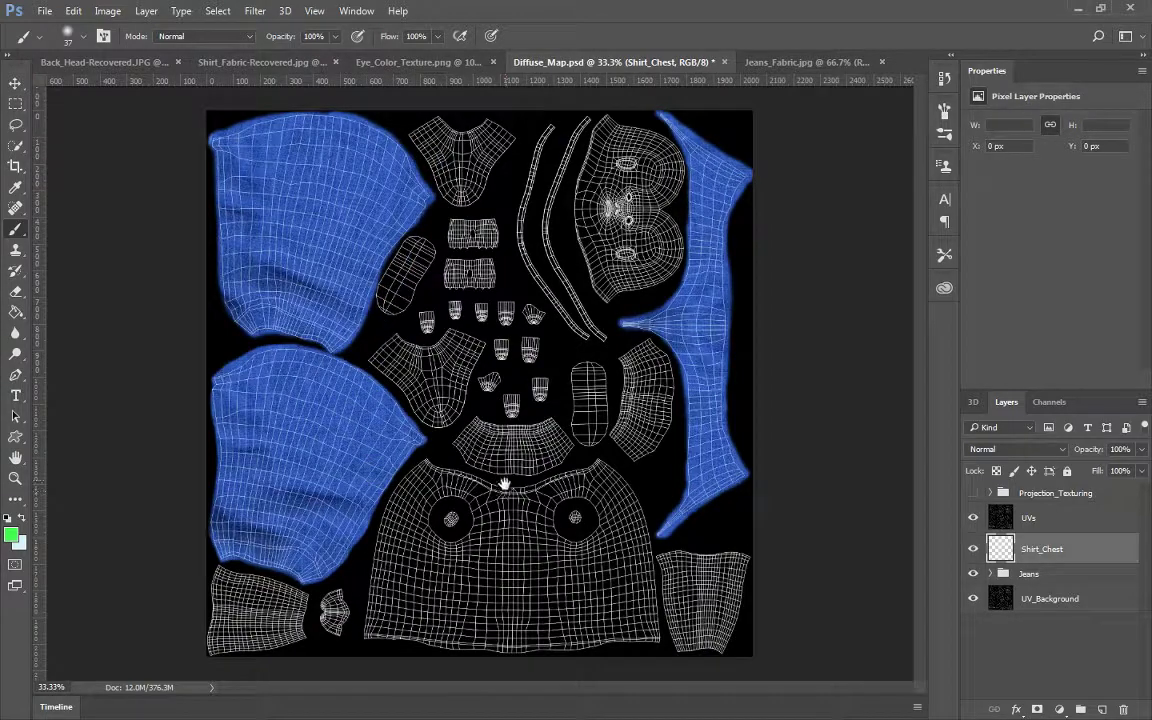
pyautogui.hotkey('ctrl', '+')
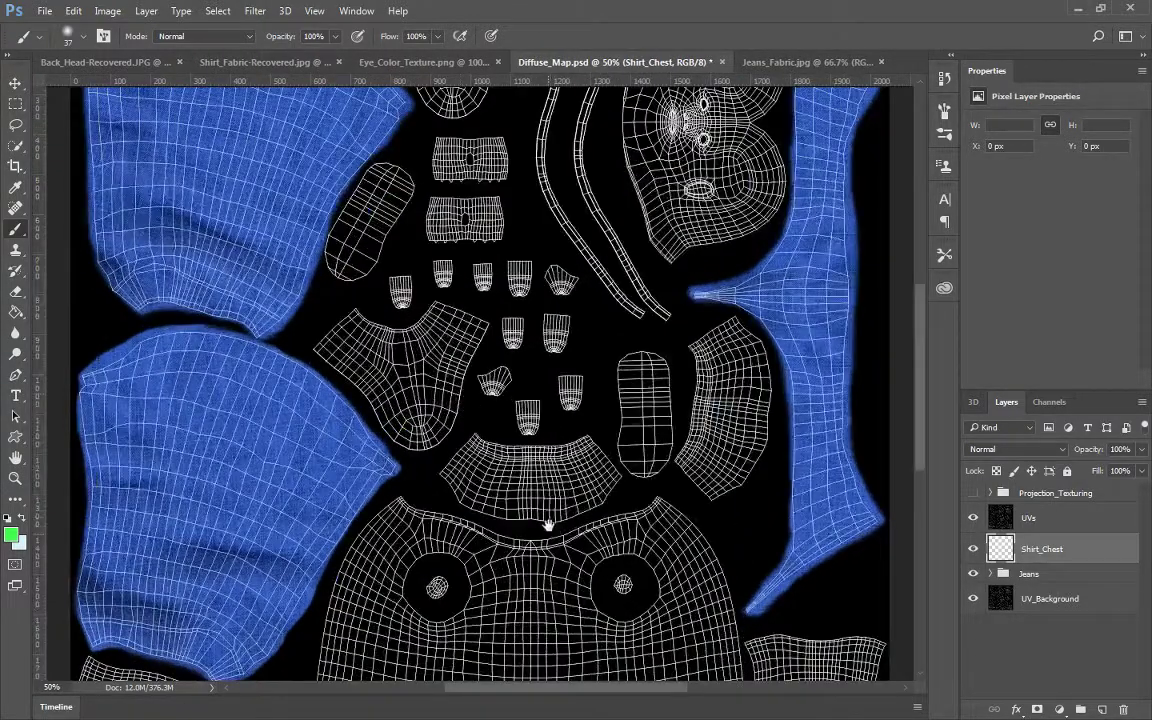
pyautogui.moveTo(548, 453); pyautogui.dragTo(512, 311)
pyautogui.moveTo(277, 527); pyautogui.dragTo(306, 336)
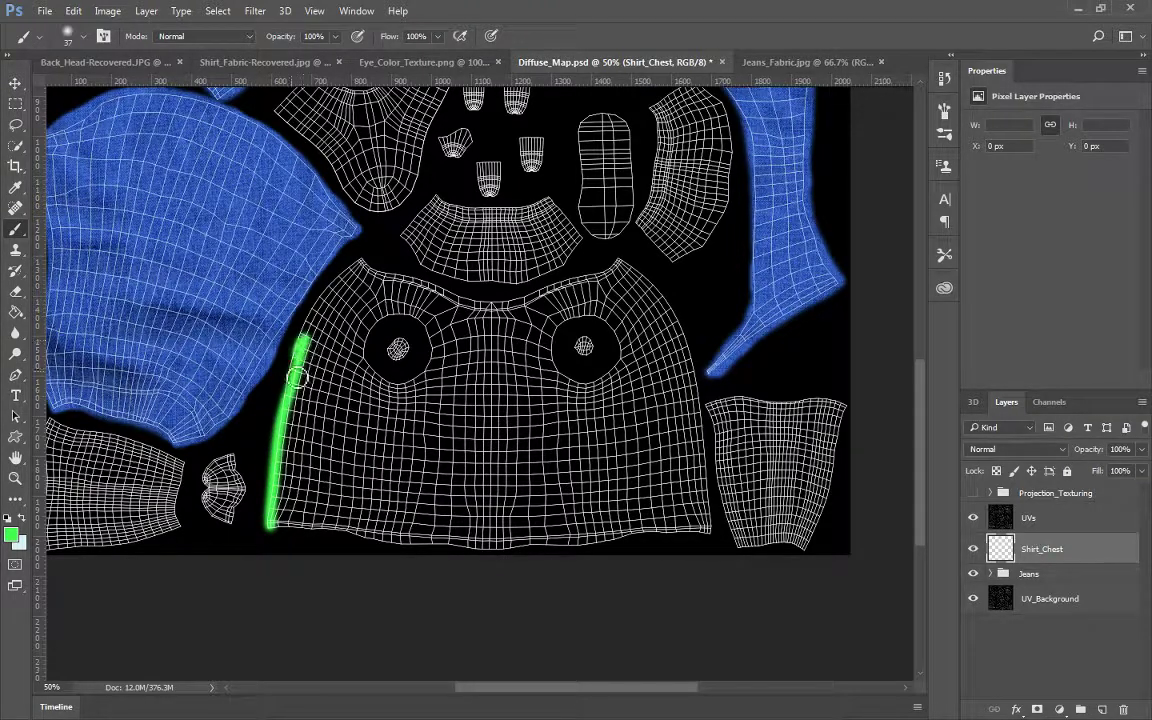
pyautogui.moveTo(279, 424)
pyautogui.mouseDown()
pyautogui.moveTo(326, 298)
pyautogui.moveTo(362, 260)
pyautogui.moveTo(467, 301)
pyautogui.moveTo(464, 289)
pyautogui.moveTo(476, 305)
pyautogui.moveTo(539, 302)
pyautogui.moveTo(600, 272)
pyautogui.mouseUp()
pyautogui.moveTo(458, 292)
pyautogui.mouseDown()
pyautogui.moveTo(505, 296)
pyautogui.moveTo(620, 262)
pyautogui.moveTo(684, 332)
pyautogui.moveTo(704, 450)
pyautogui.mouseUp()
pyautogui.moveTo(706, 488); pyautogui.dragTo(708, 525)
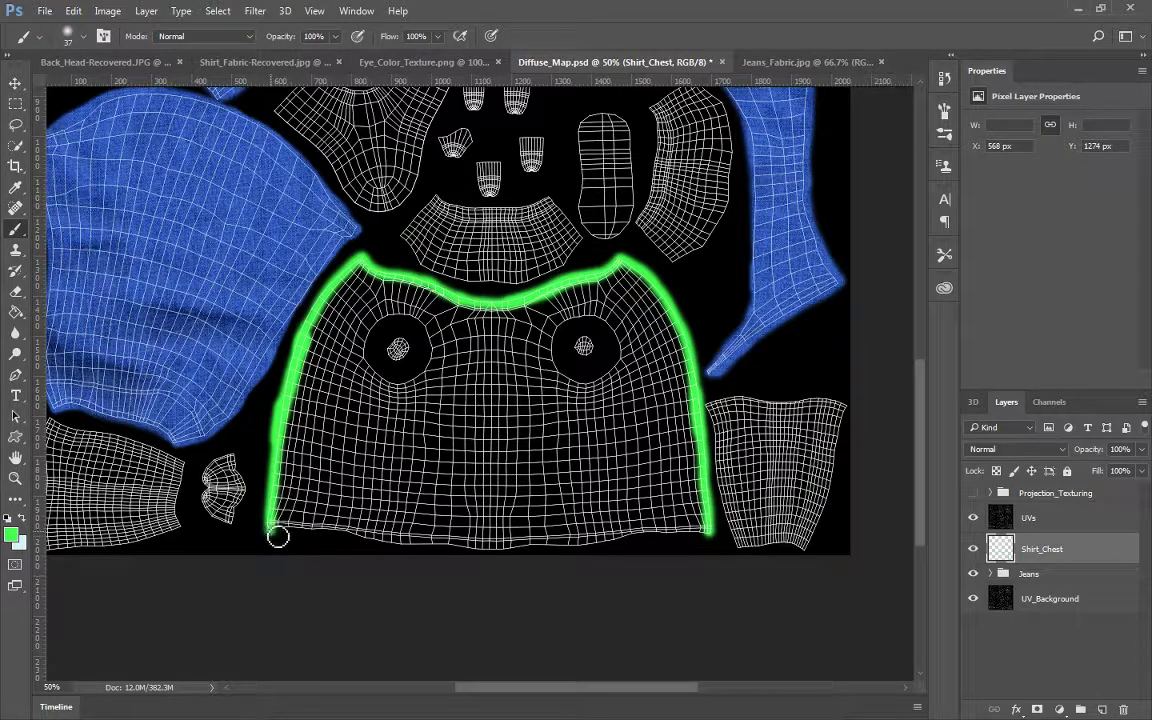
pyautogui.moveTo(278, 532); pyautogui.dragTo(390, 543)
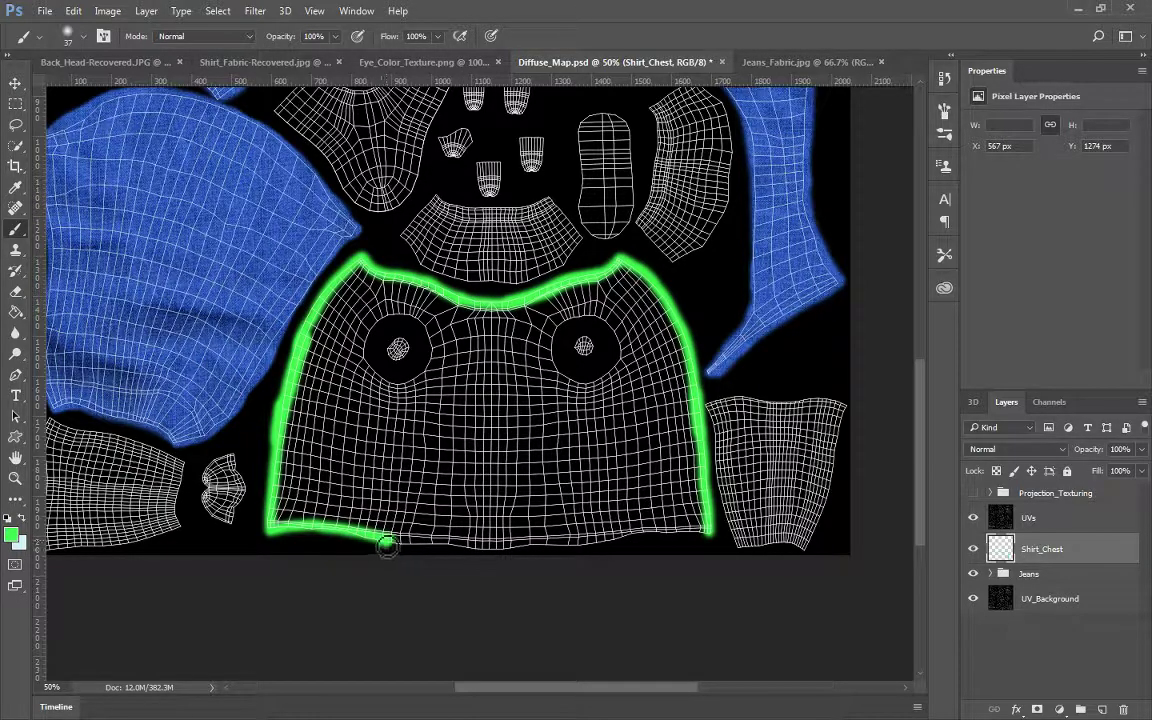
pyautogui.moveTo(386, 544); pyautogui.dragTo(697, 540)
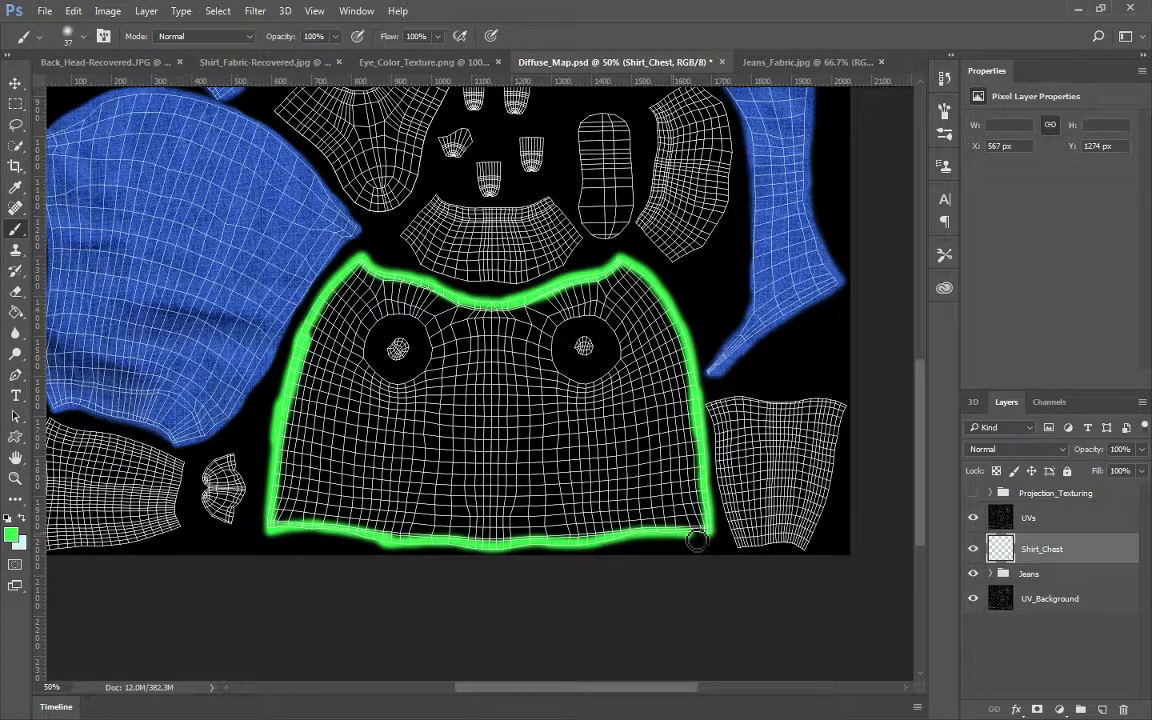
# Fill the inside of the chest outline with green and erase the fill from the shell's two round openings
pyautogui.press('g')
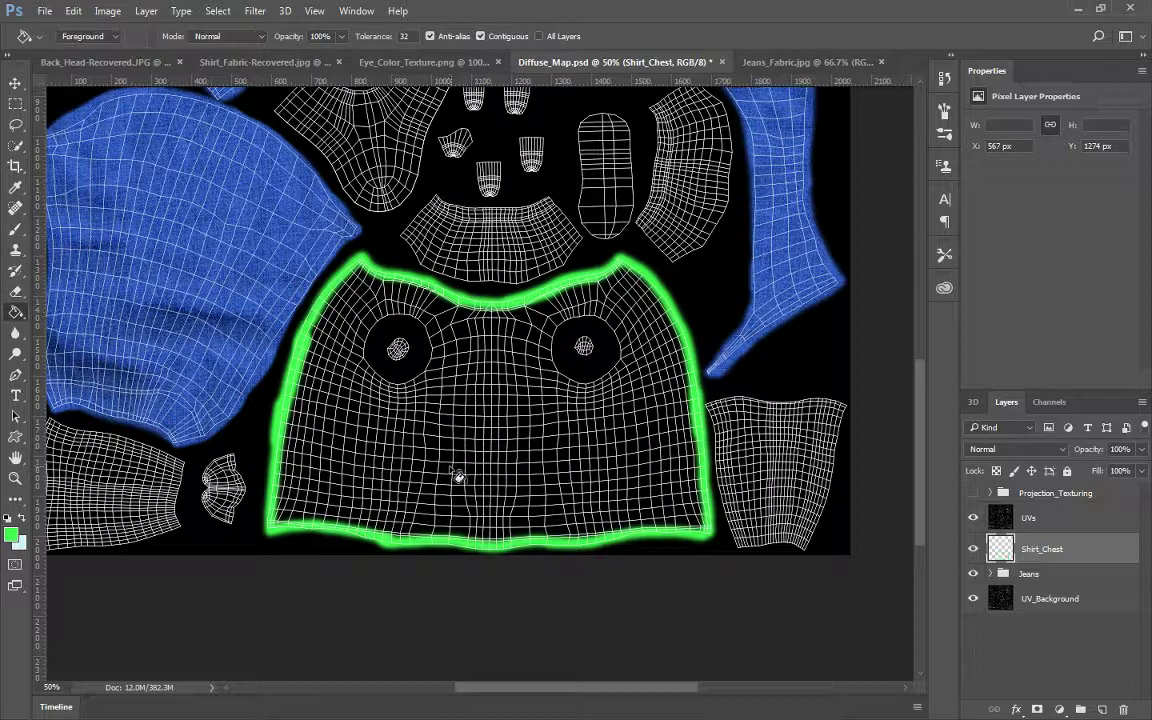
pyautogui.click(458, 470)
pyautogui.press('e')
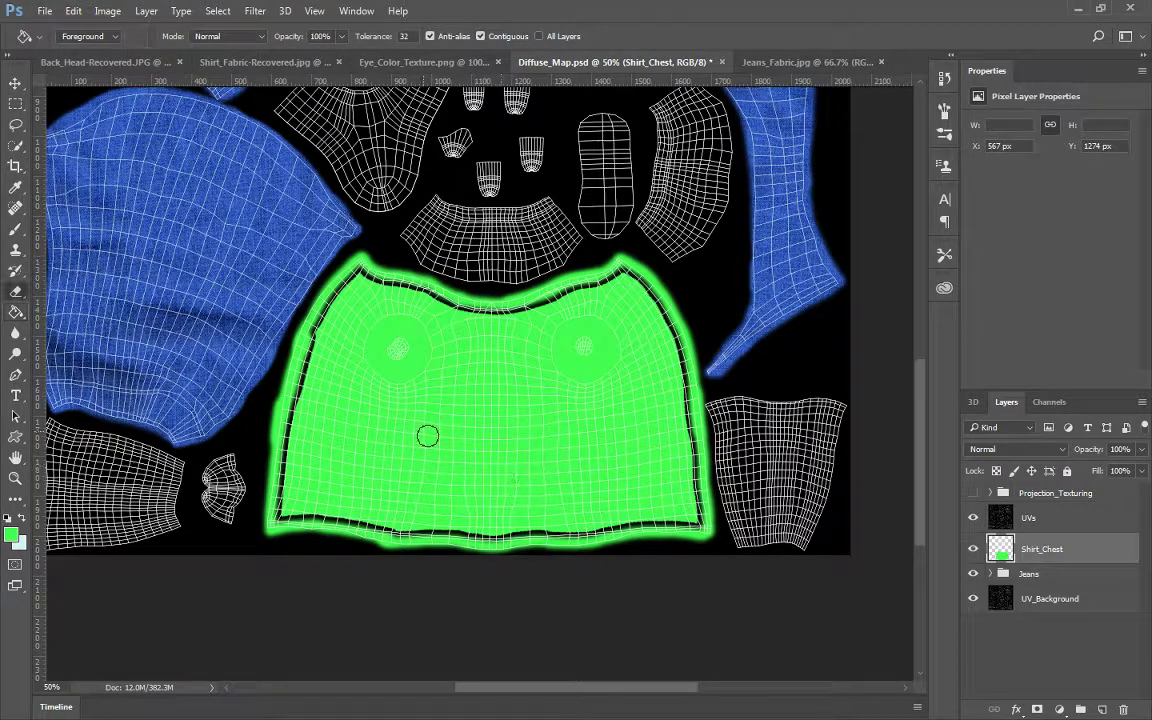
pyautogui.moveTo(396, 345)
pyautogui.mouseDown()
pyautogui.moveTo(398, 327)
pyautogui.moveTo(398, 357)
pyautogui.moveTo(393, 341)
pyautogui.moveTo(399, 351)
pyautogui.moveTo(387, 348)
pyautogui.moveTo(393, 338)
pyautogui.moveTo(413, 368)
pyautogui.mouseUp()
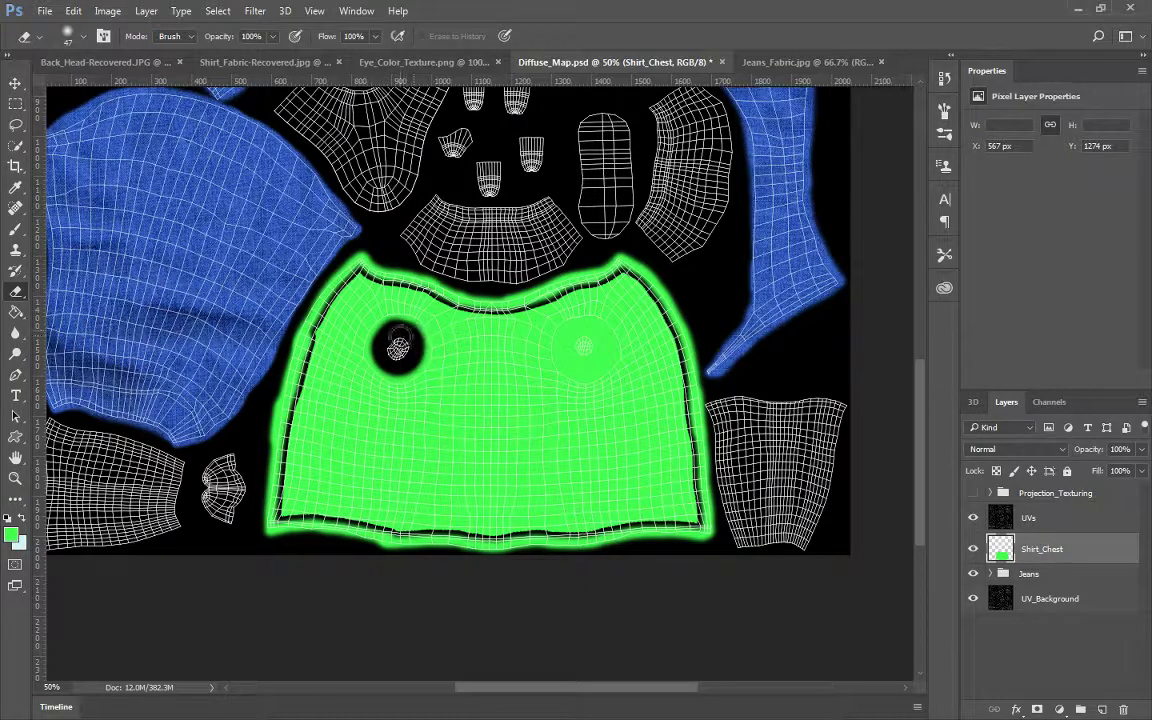
pyautogui.moveTo(588, 372)
pyautogui.mouseDown()
pyautogui.moveTo(578, 340)
pyautogui.moveTo(596, 334)
pyautogui.moveTo(597, 358)
pyautogui.mouseUp()
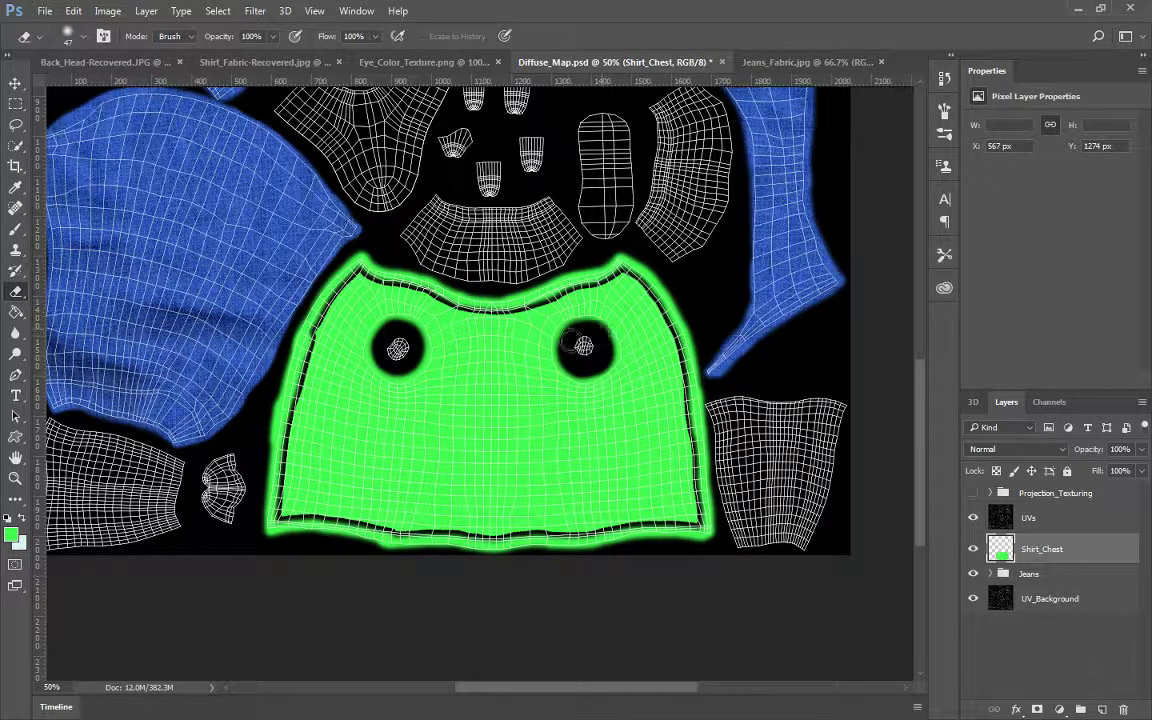
# Brush green over the unfilled gap between the chest fill and its outline all the way around the shell
pyautogui.press('b')
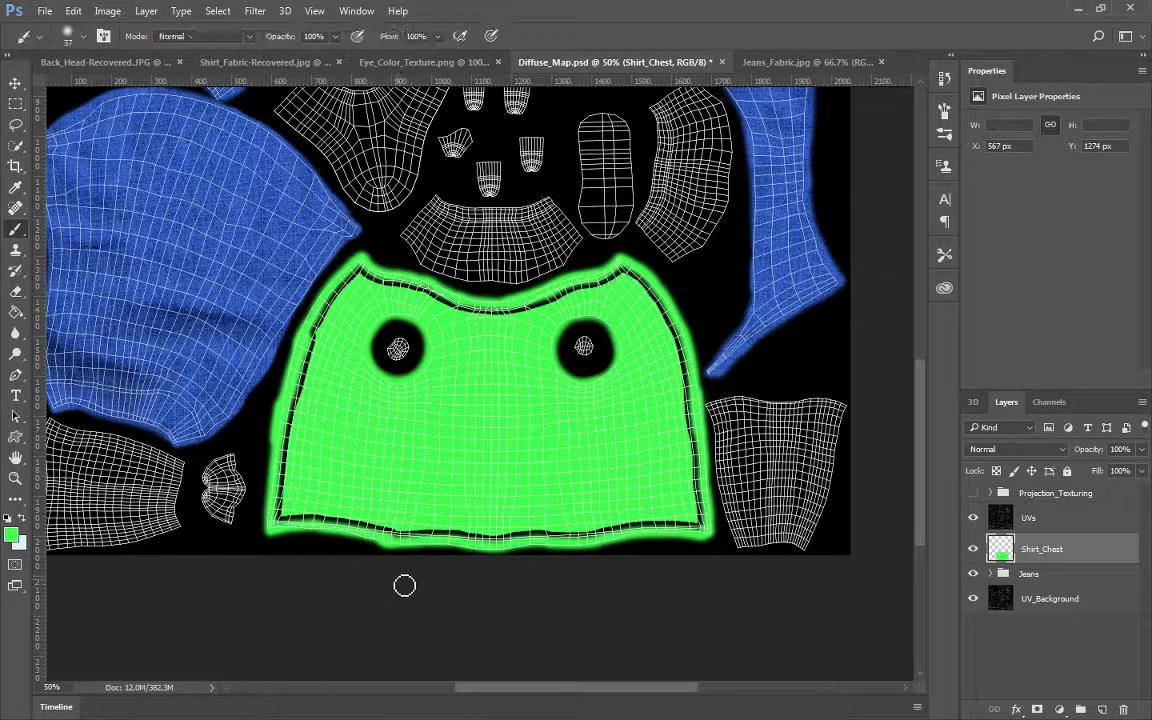
pyautogui.moveTo(305, 340); pyautogui.dragTo(283, 513)
pyautogui.rightClick(283, 513)
pyautogui.click(292, 385)
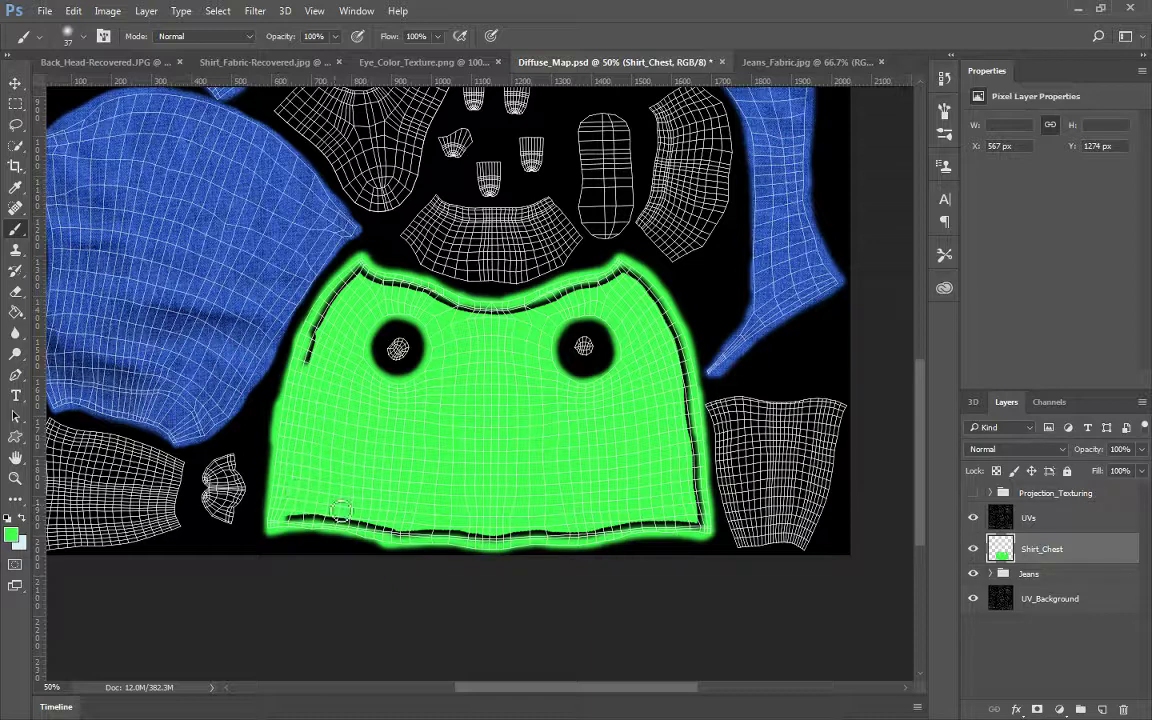
pyautogui.moveTo(268, 524)
pyautogui.mouseDown()
pyautogui.moveTo(407, 545)
pyautogui.moveTo(699, 527)
pyautogui.mouseUp()
pyautogui.moveTo(314, 353)
pyautogui.mouseDown()
pyautogui.moveTo(363, 276)
pyautogui.moveTo(472, 320)
pyautogui.moveTo(464, 315)
pyautogui.moveTo(537, 315)
pyautogui.moveTo(627, 283)
pyautogui.mouseUp()
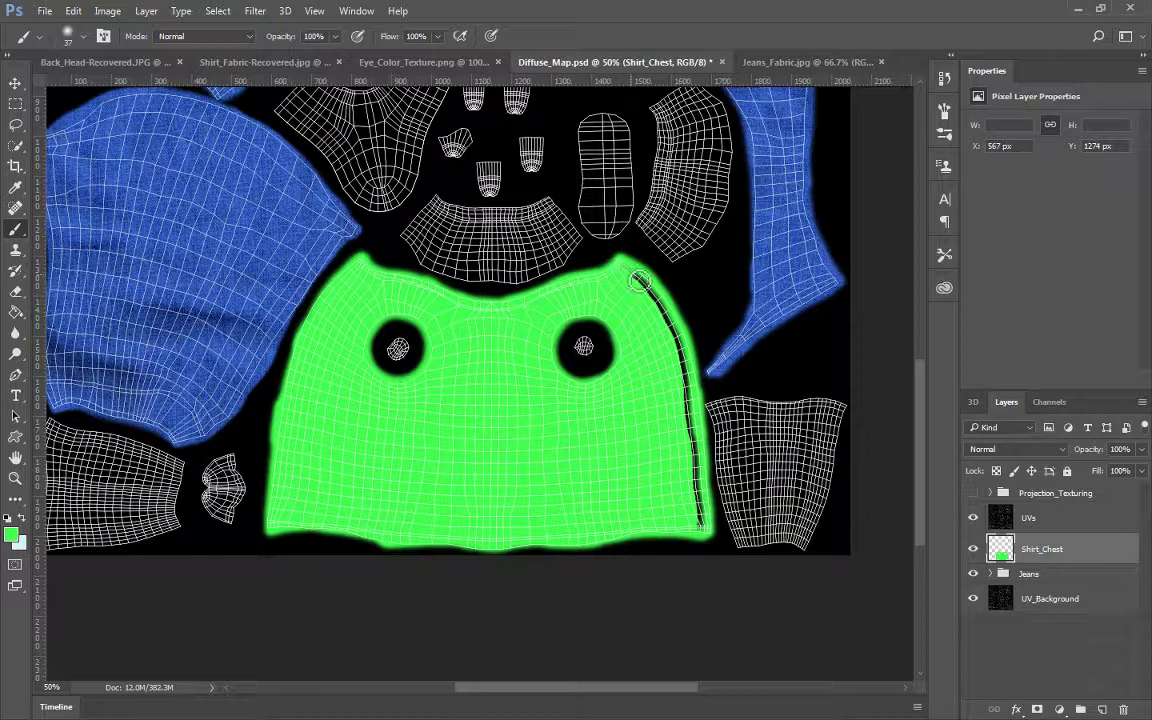
pyautogui.moveTo(639, 282)
pyautogui.mouseDown()
pyautogui.moveTo(685, 366)
pyautogui.moveTo(685, 356)
pyautogui.moveTo(699, 527)
pyautogui.mouseUp()
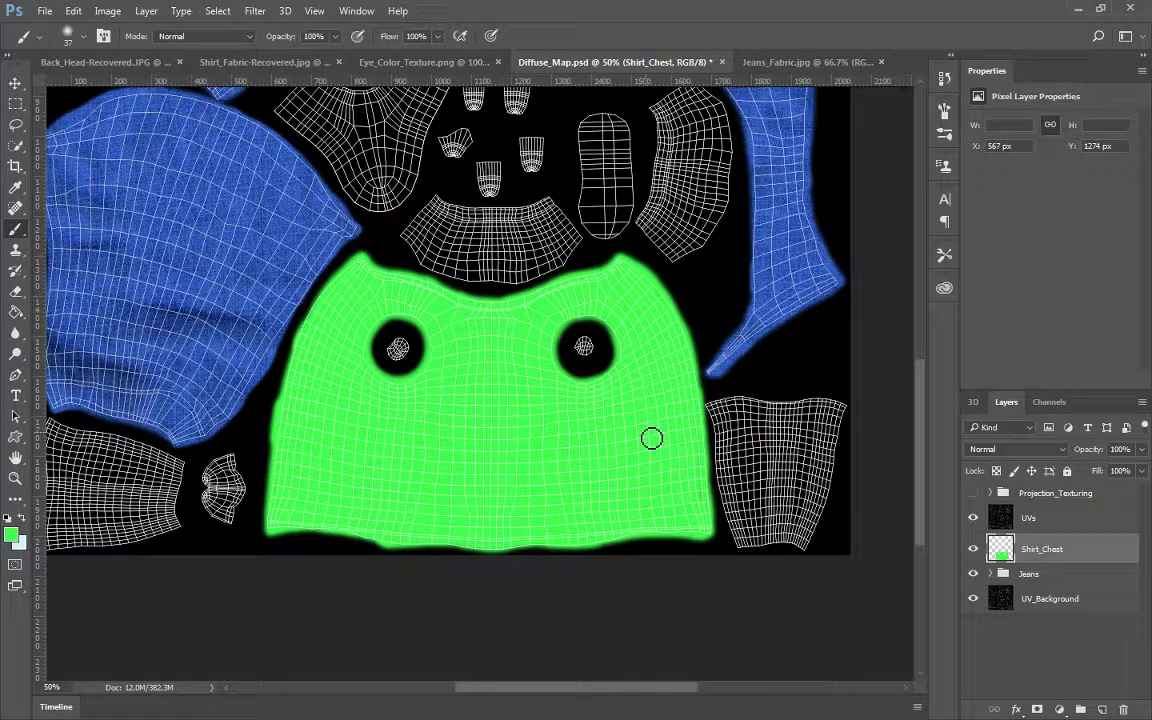
pyautogui.press('e')
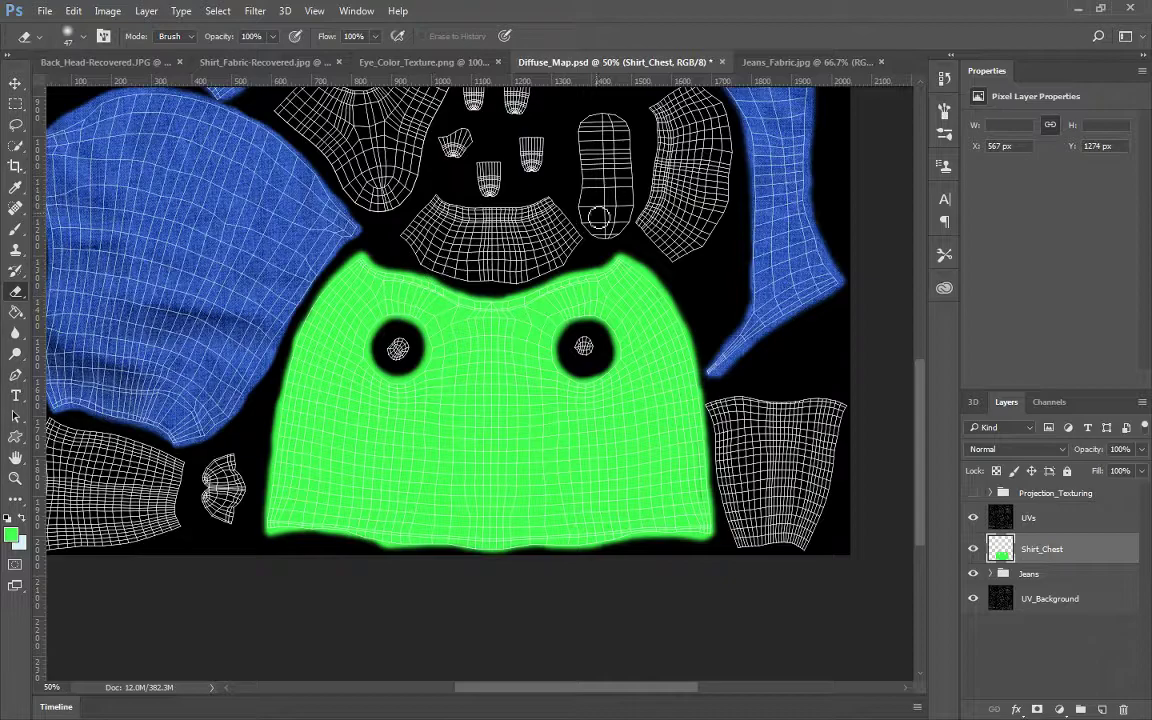
pyautogui.press('b')
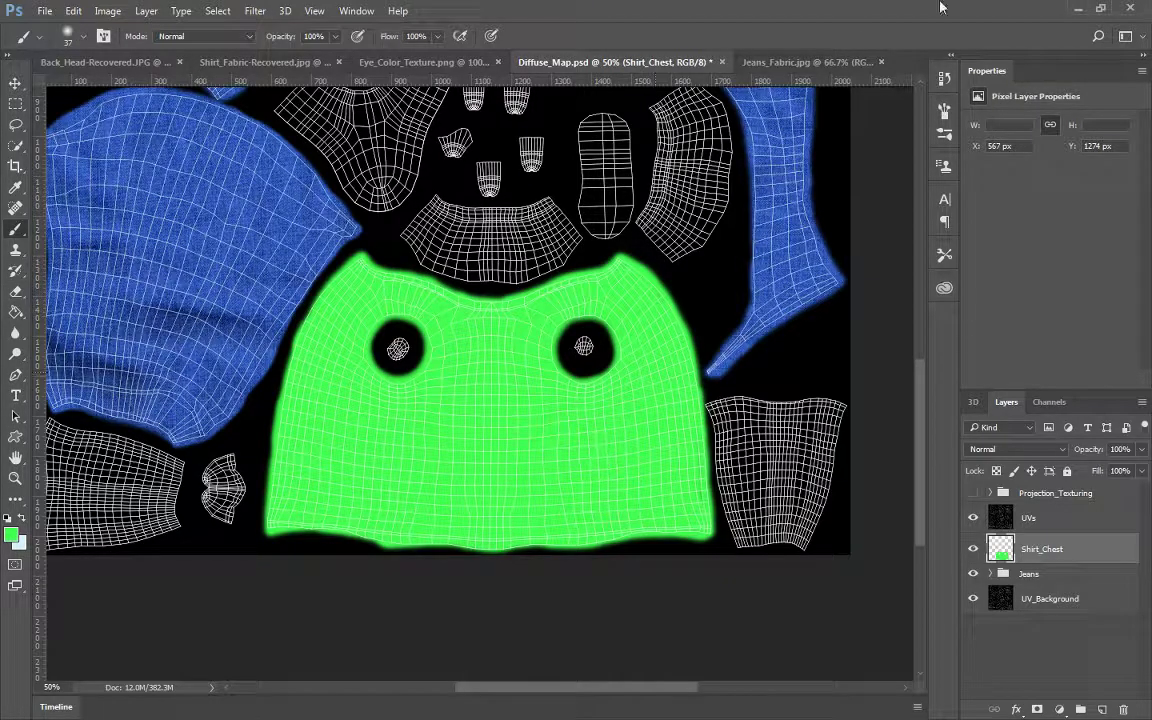
pyautogui.moveTo(803, 204); pyautogui.dragTo(764, 486)
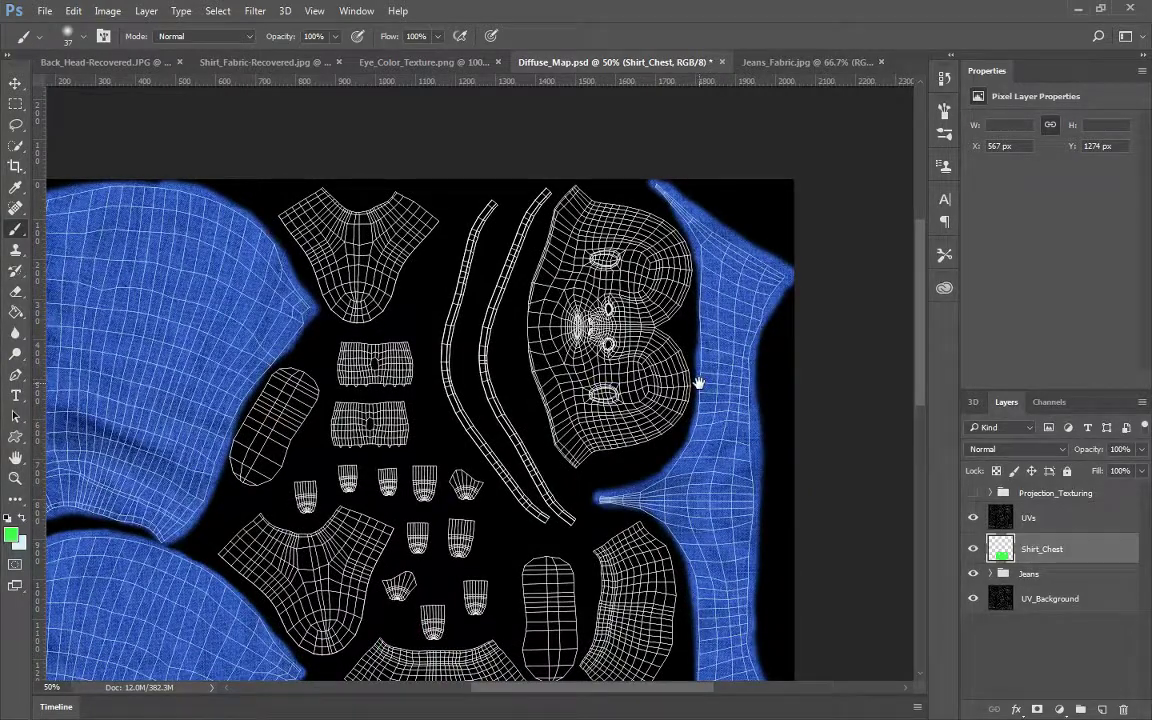
pyautogui.moveTo(650, 407); pyautogui.dragTo(650, 305)
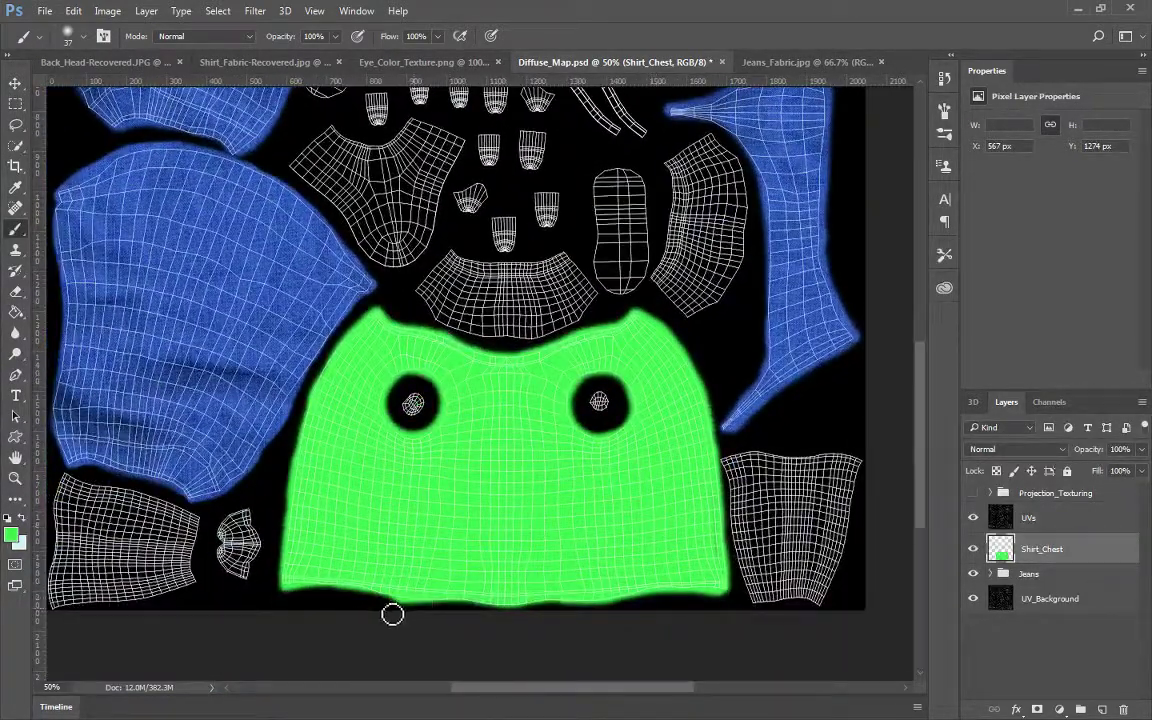
pyautogui.press('e')
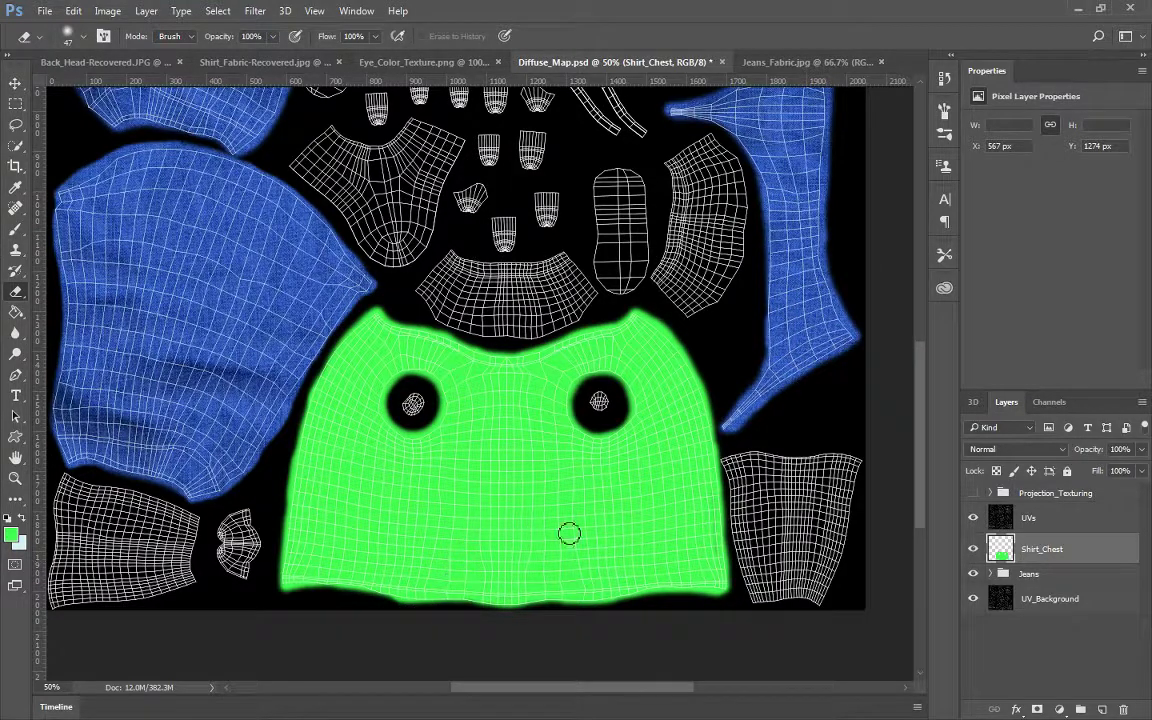
# Copy the entire green knit image from Shirt_Fabric-Recovered.jpg and paste it into Diffuse_Map.psd above the Shirt_Chest layer
pyautogui.click(44, 13)
pyautogui.click(45, 12)
pyautogui.click(255, 62)
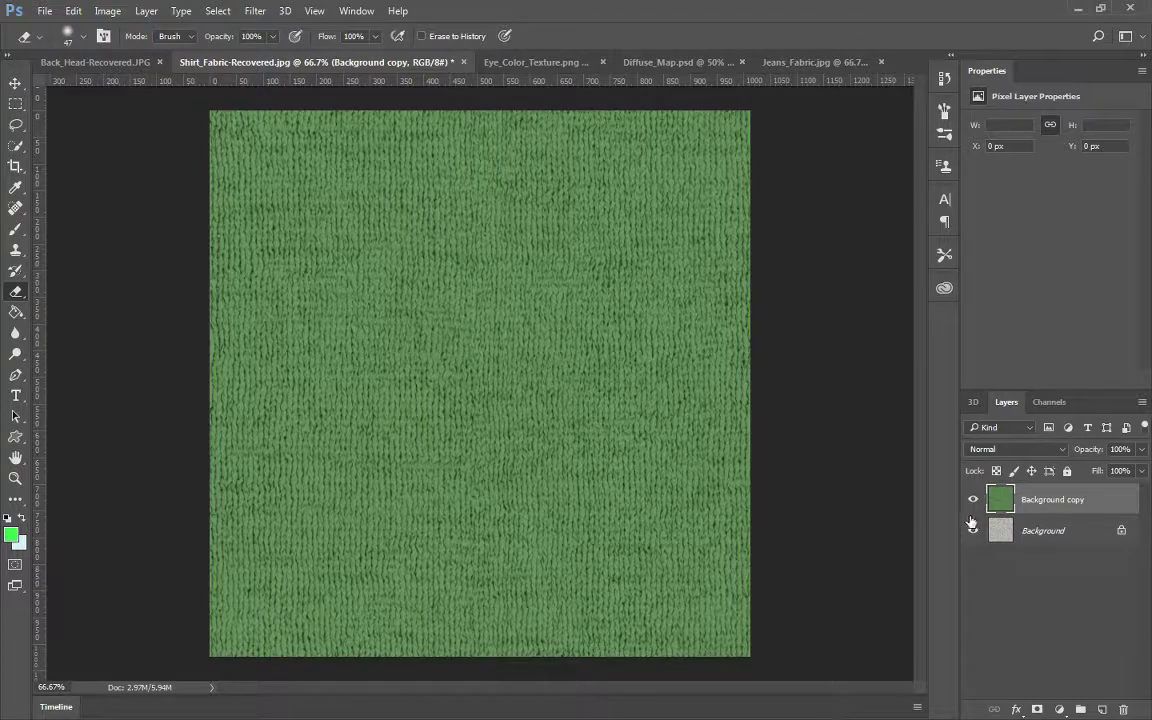
pyautogui.hotkey('ctrl', 'a')
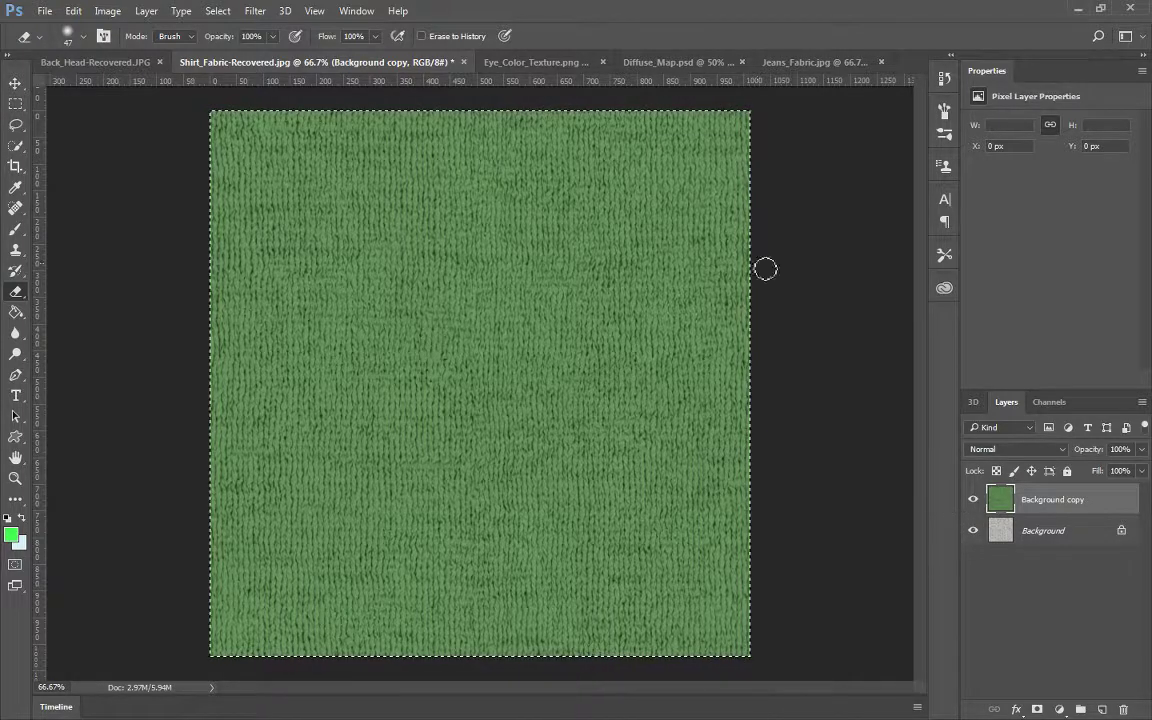
pyautogui.click(522, 62)
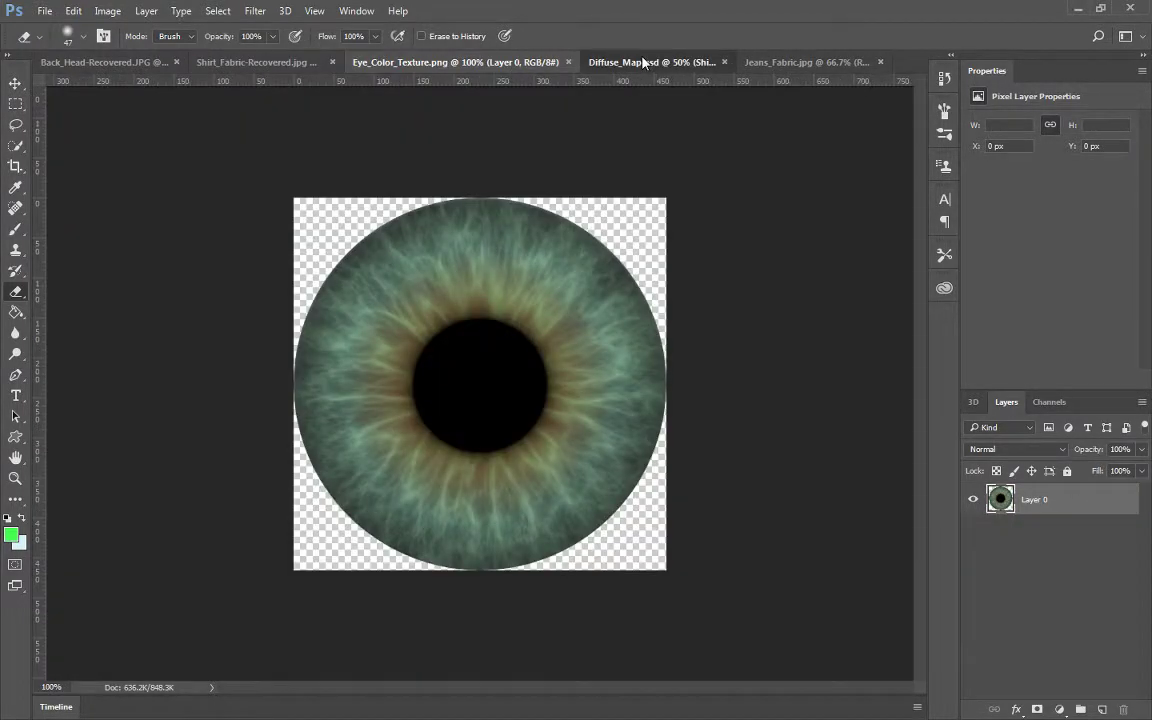
pyautogui.click(640, 62)
pyautogui.hotkey('ctrl', 'v')
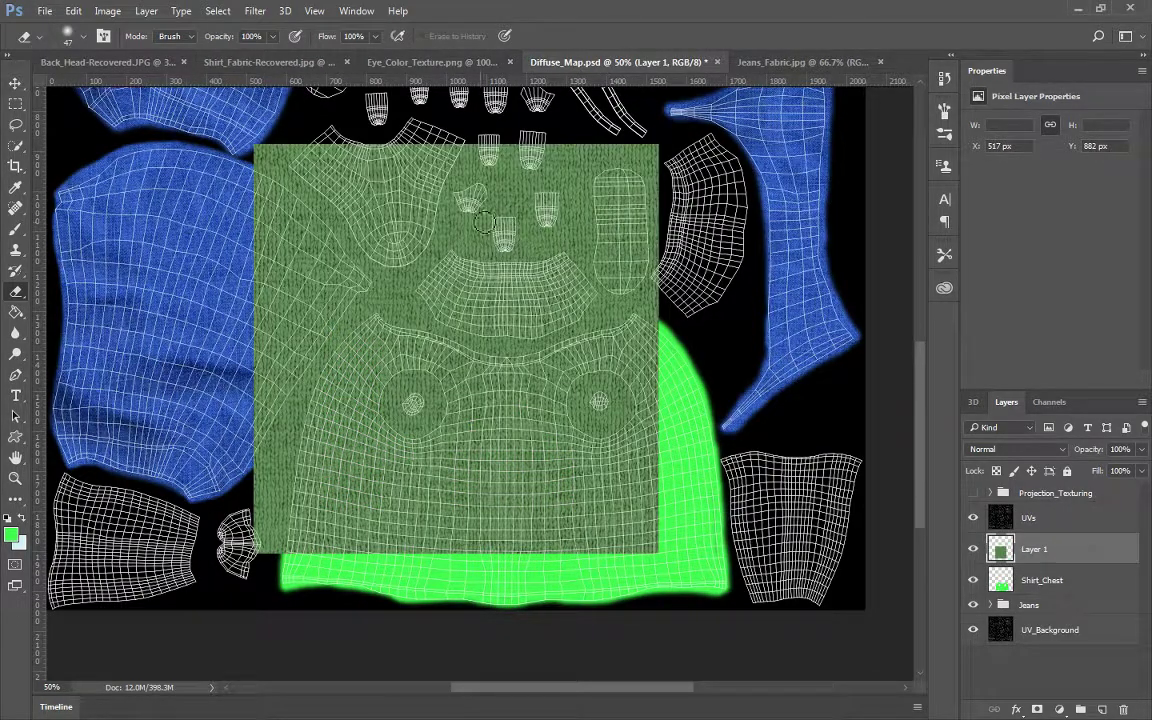
# Scale the pasted fabric to about 81% and position it over the right half of the chest UV shell
pyautogui.click(18, 83)
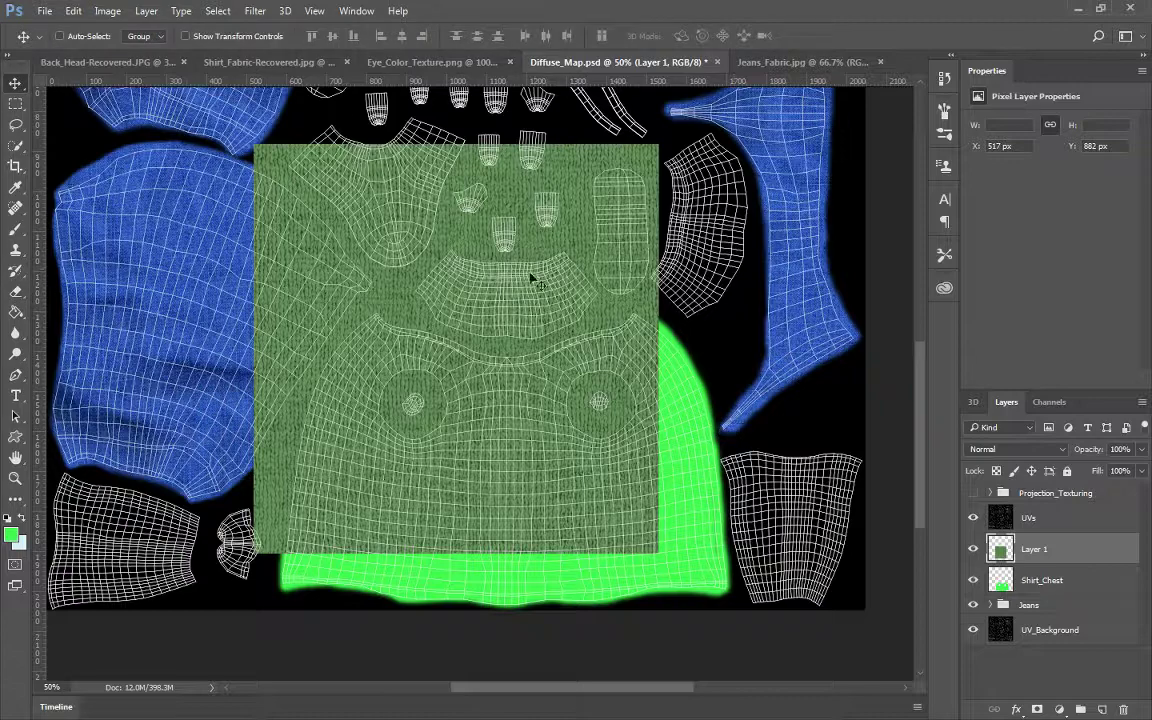
pyautogui.moveTo(470, 250); pyautogui.dragTo(507, 326)
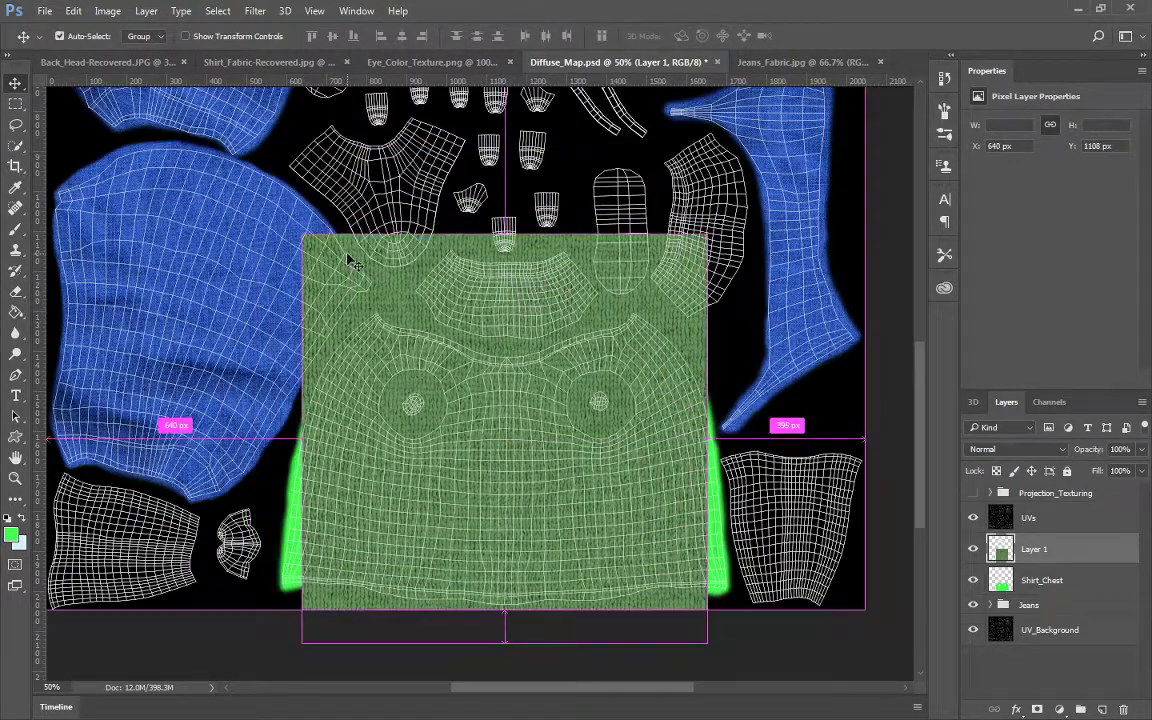
pyautogui.hotkey('ctrl', 't')
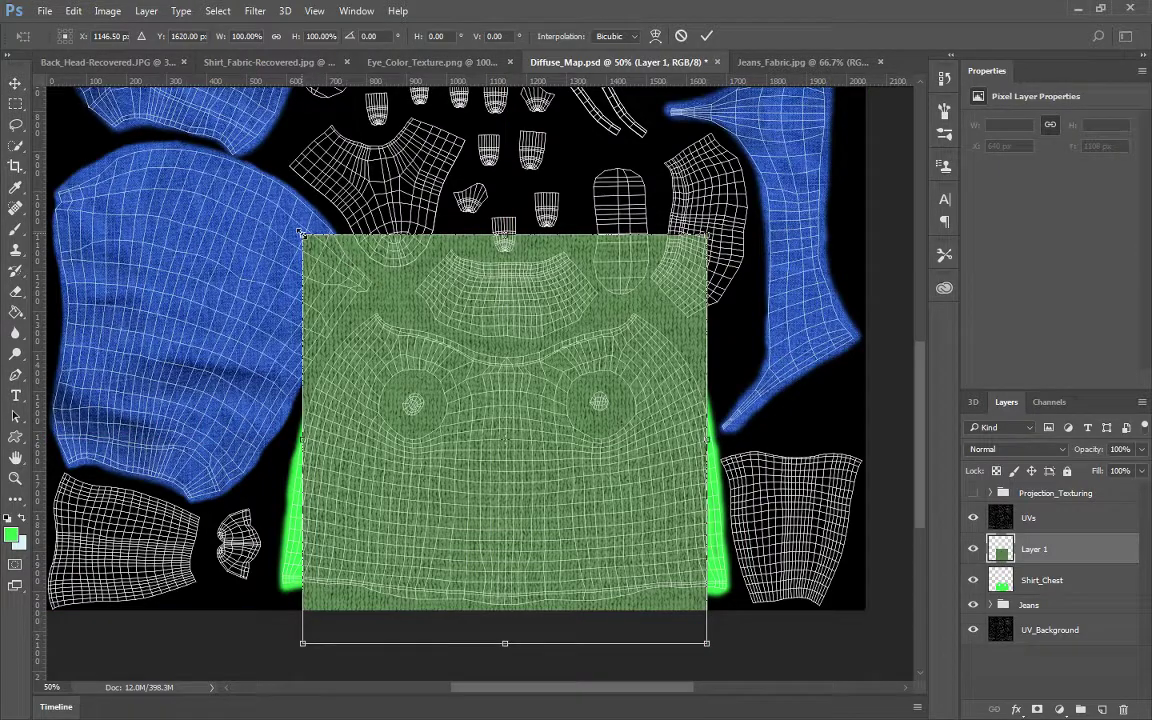
pyautogui.moveTo(300, 233); pyautogui.dragTo(378, 310)
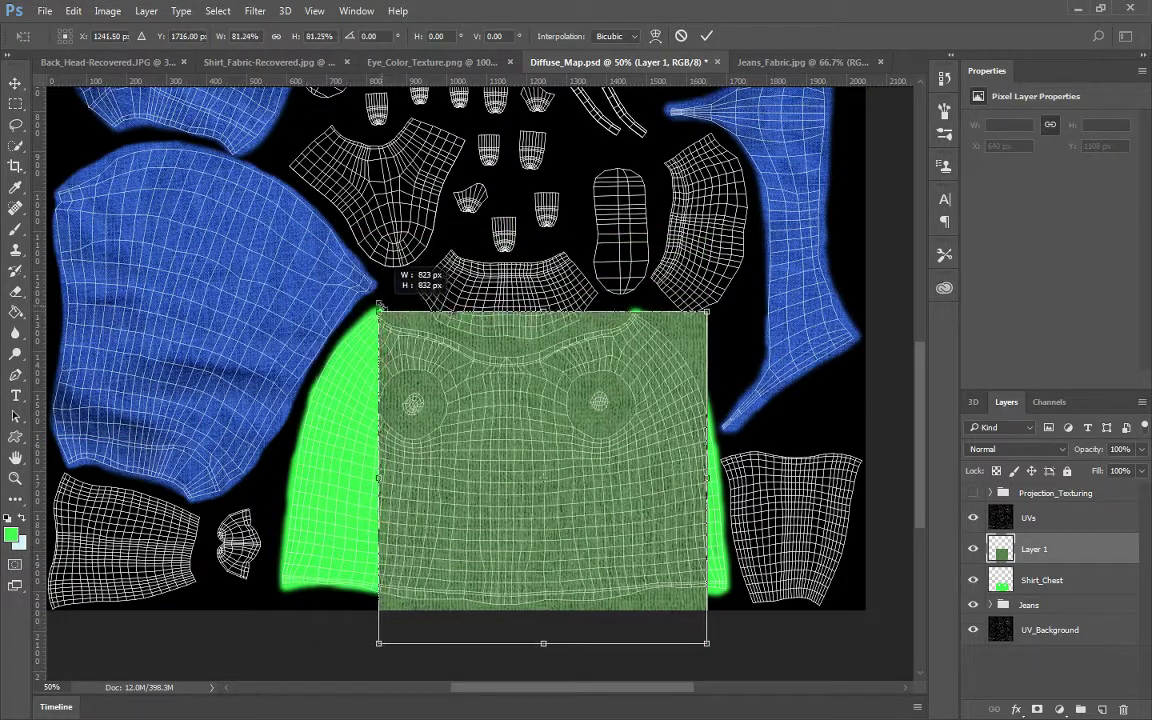
pyautogui.moveTo(602, 355); pyautogui.dragTo(720, 364)
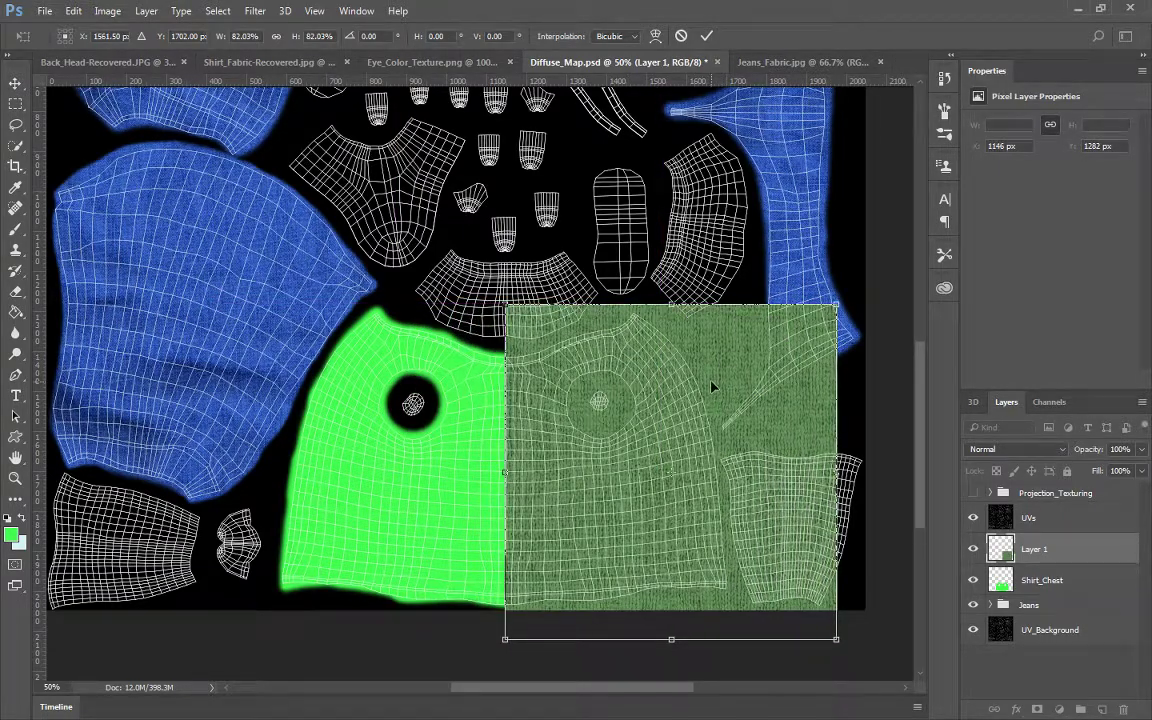
pyautogui.moveTo(841, 302); pyautogui.dragTo(830, 311)
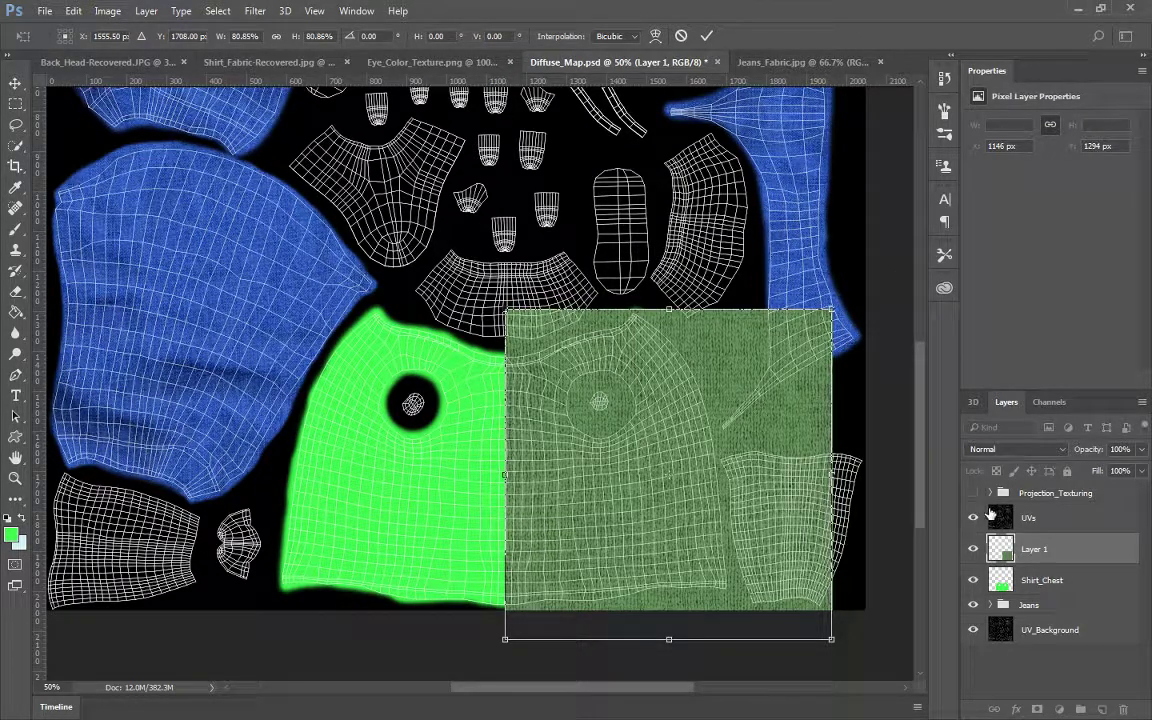
pyautogui.press('Return')
# Place a flipped duplicate of the fabric layer directly beside the original, covering the left half of the chest shell
pyautogui.moveTo(1025, 545); pyautogui.dragTo(1080, 709)
pyautogui.click(73, 11)
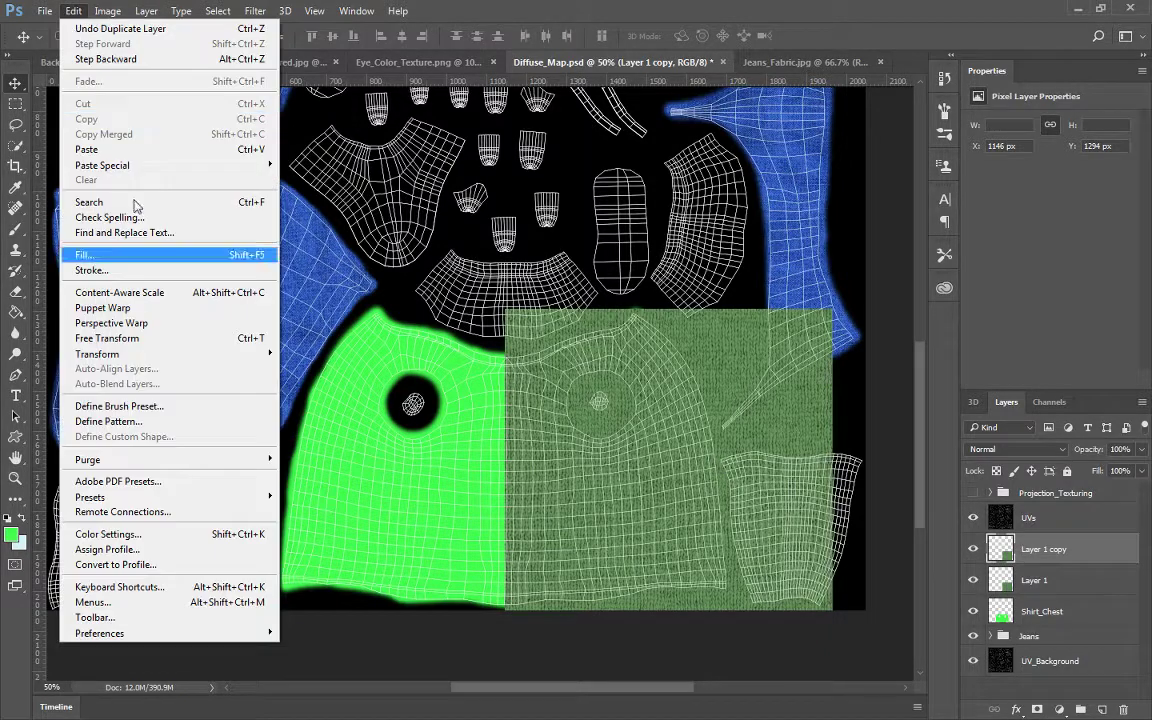
pyautogui.moveTo(140, 354)
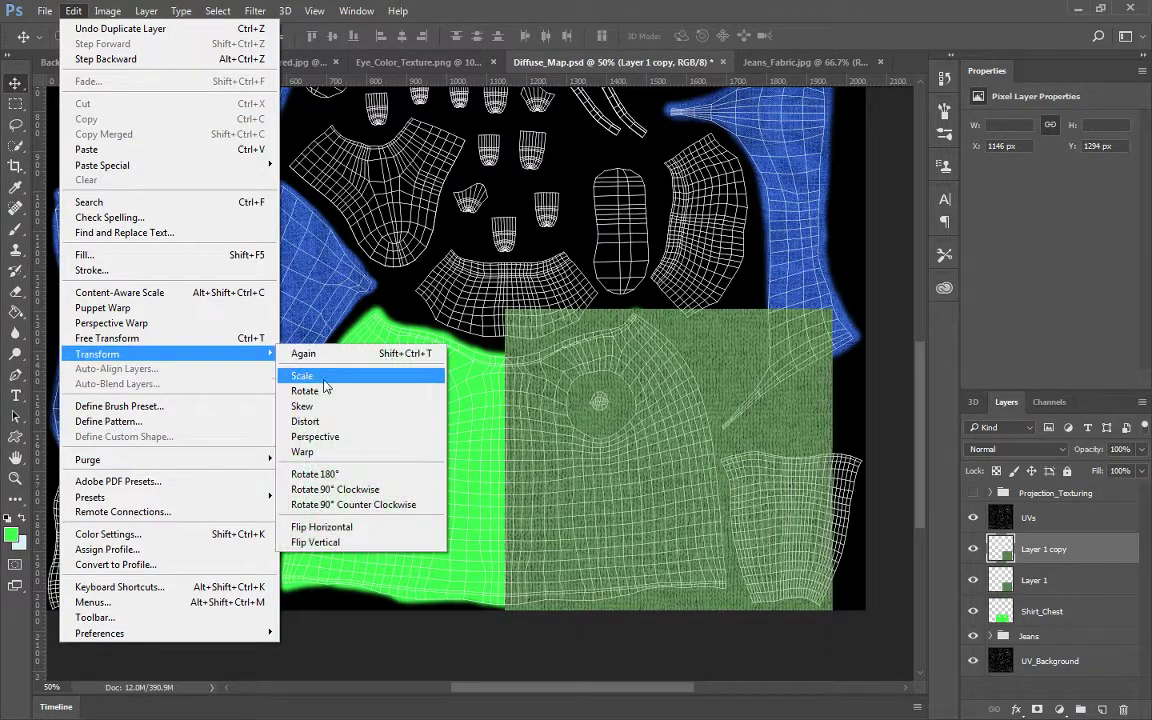
pyautogui.click(389, 542)
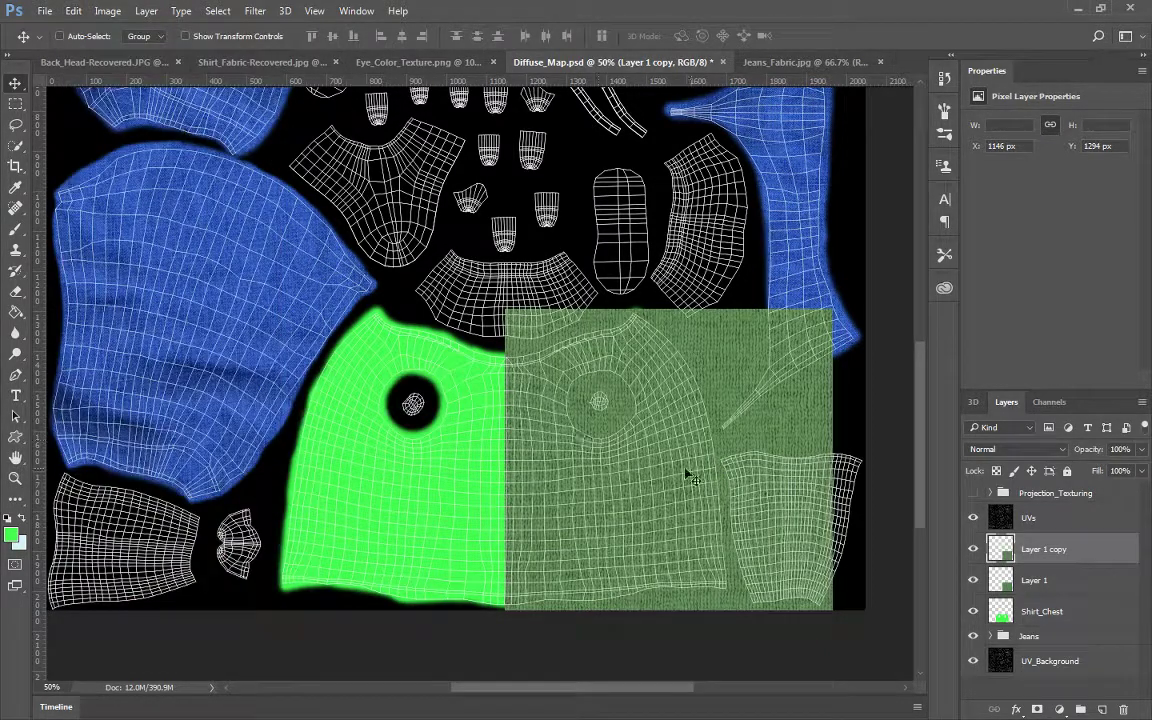
pyautogui.moveTo(730, 435); pyautogui.dragTo(407, 407)
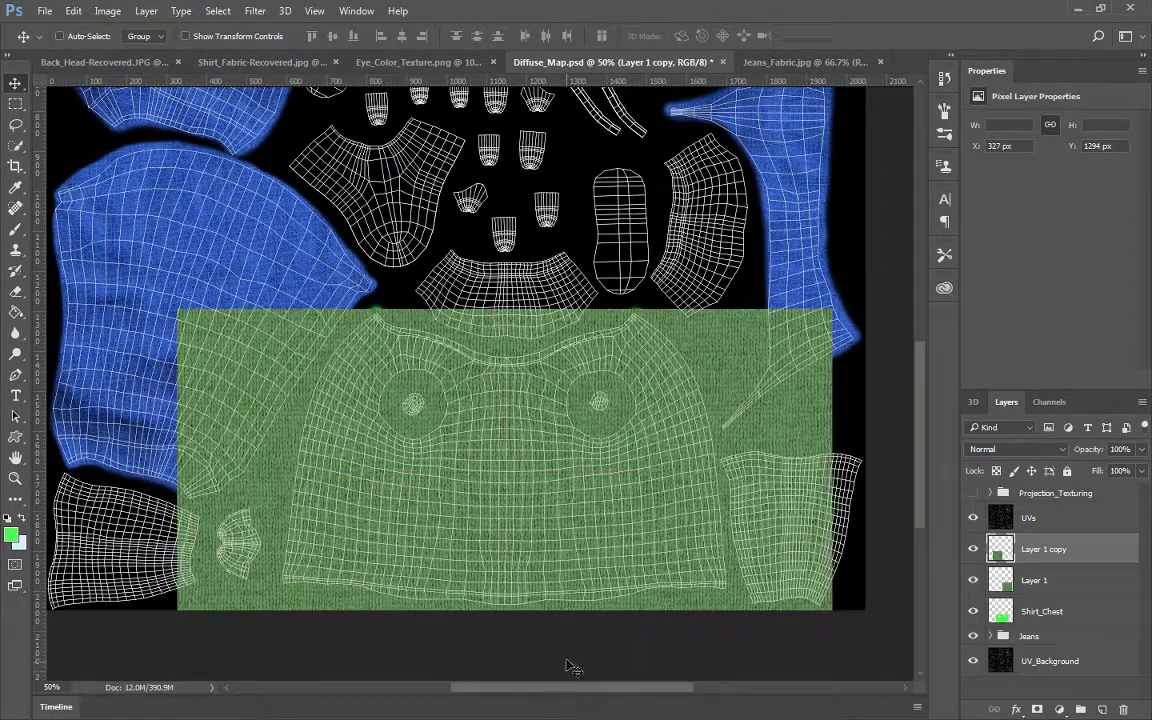
# Merge the two fabric layers and clip the merged layer to Shirt_Chest with a clipping mask
pyautogui.keyDown('shift'); pyautogui.click(1022, 578); pyautogui.keyUp('shift')
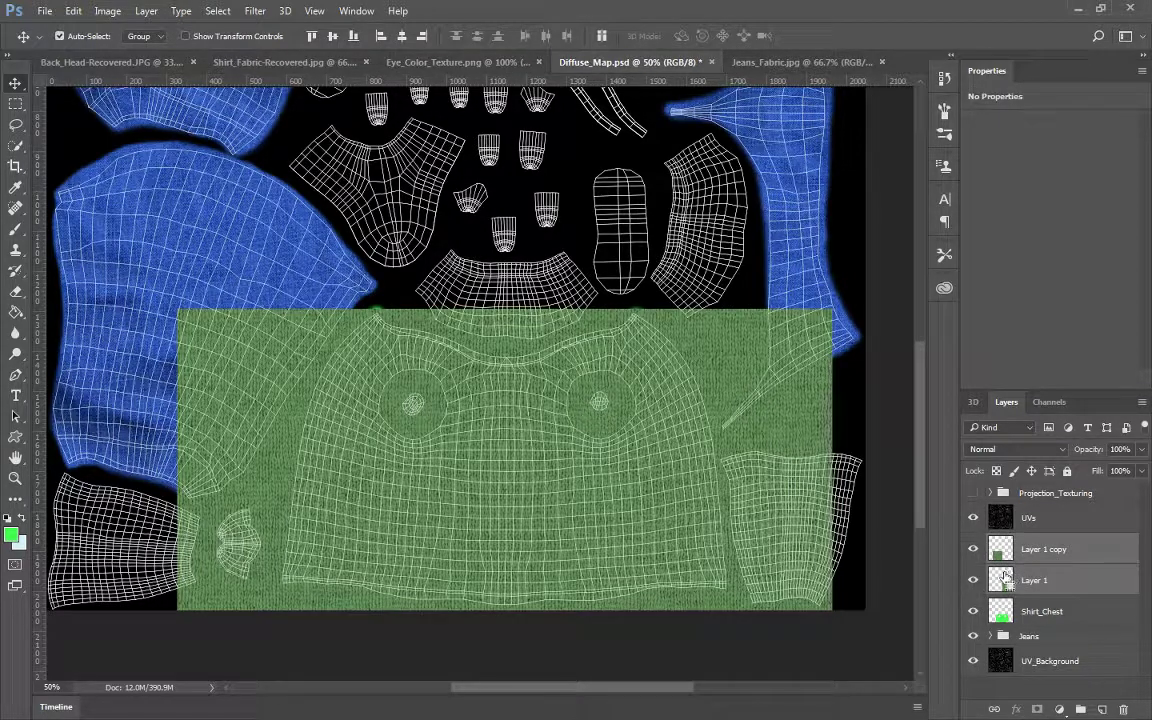
pyautogui.hotkey('ctrl', 'e')
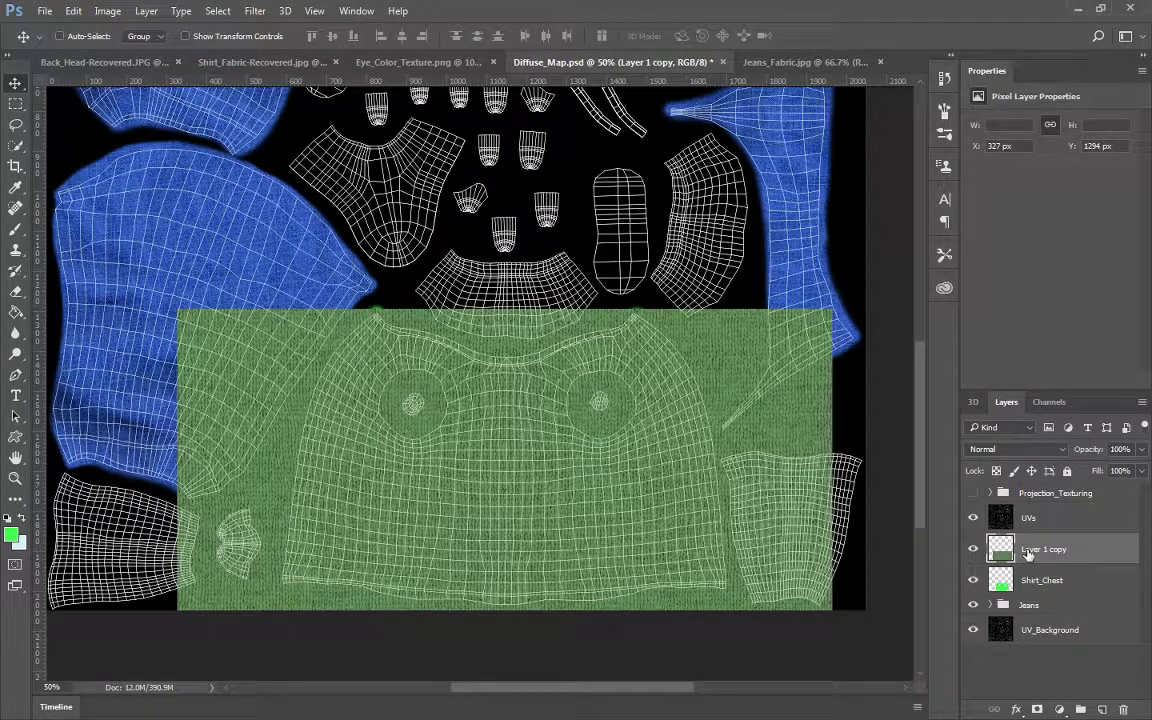
pyautogui.rightClick(1027, 553)
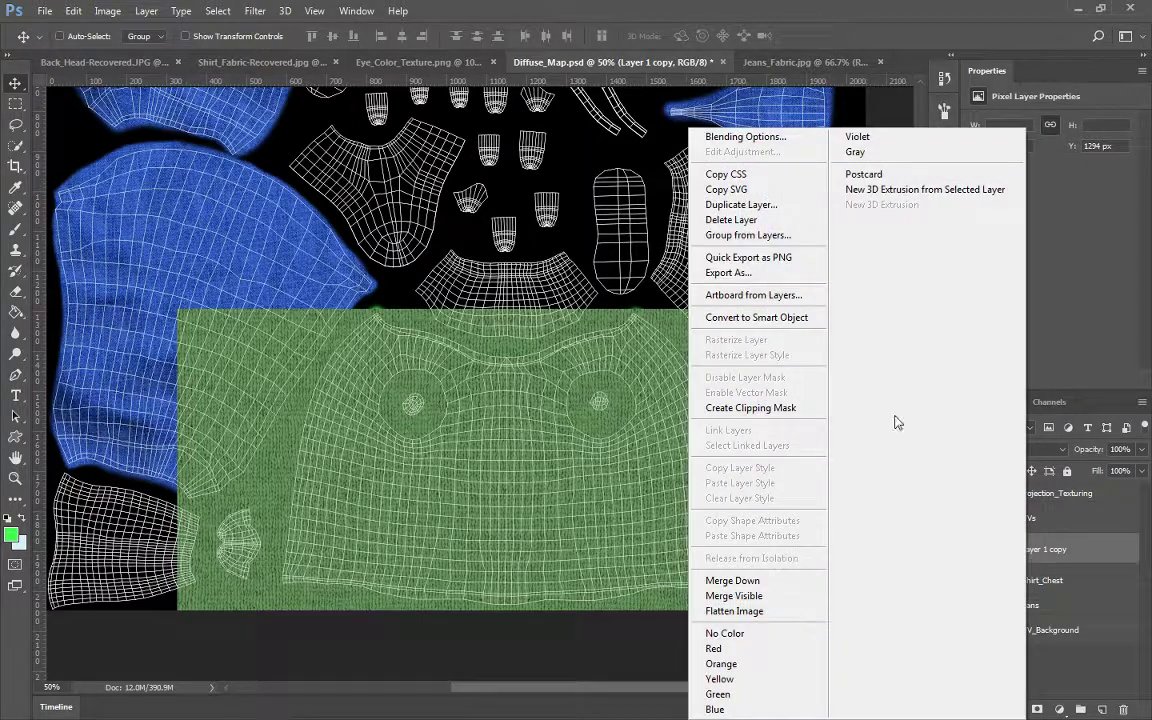
pyautogui.click(700, 372)
# Rename the clipped fabric layer as Shirt_Fabric
pyautogui.doubleClick(1048, 551)
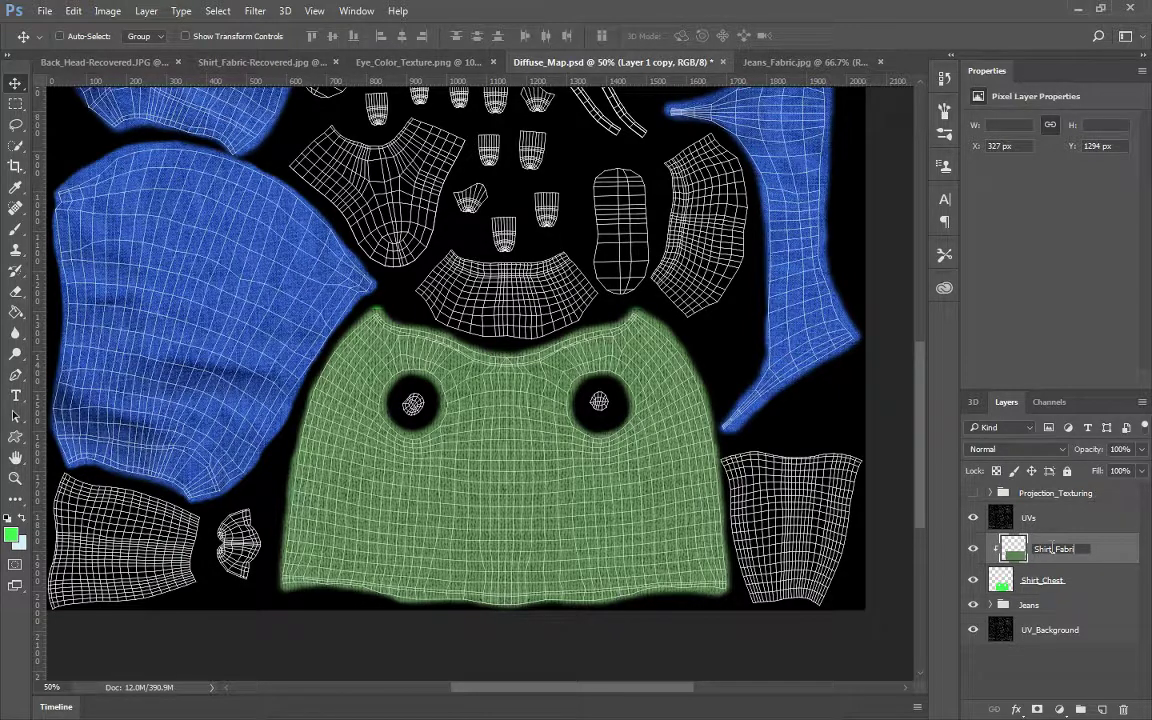
pyautogui.write('c')
pyautogui.press('Return')
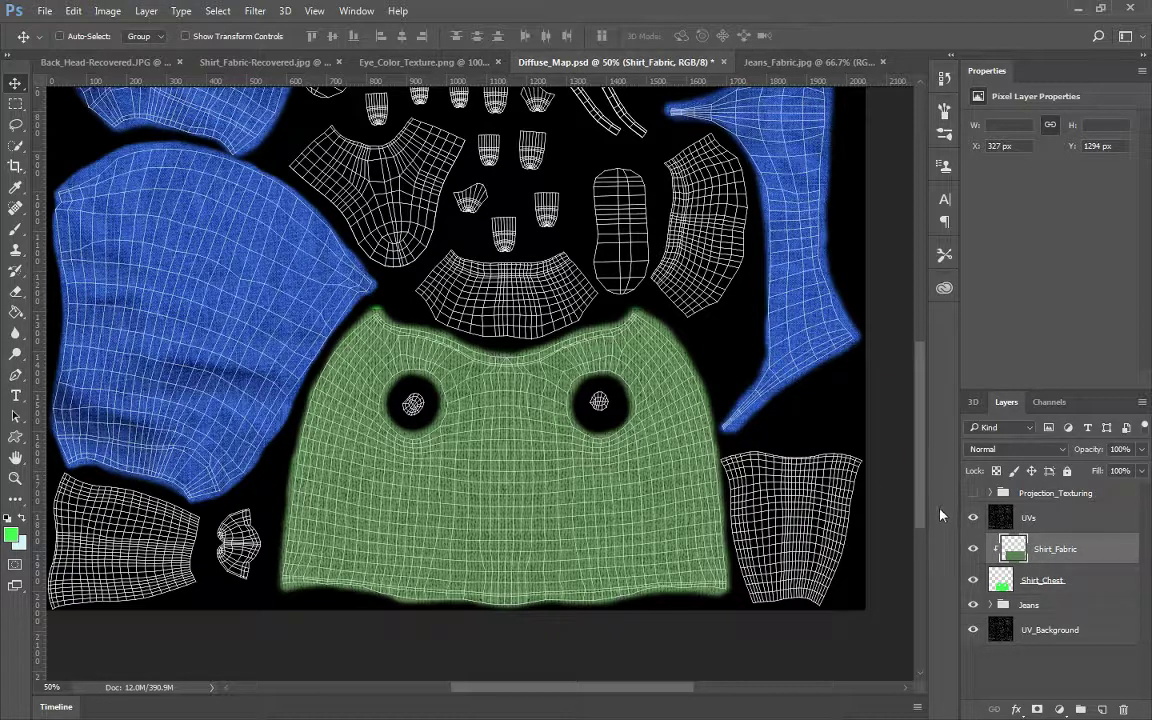
# Try the Overlay, Multiply, Soft Light, Hard Light, Vivid Light, Difference and Color Dodge blend modes on the Shirt_Fabric layer
pyautogui.click(1015, 449)
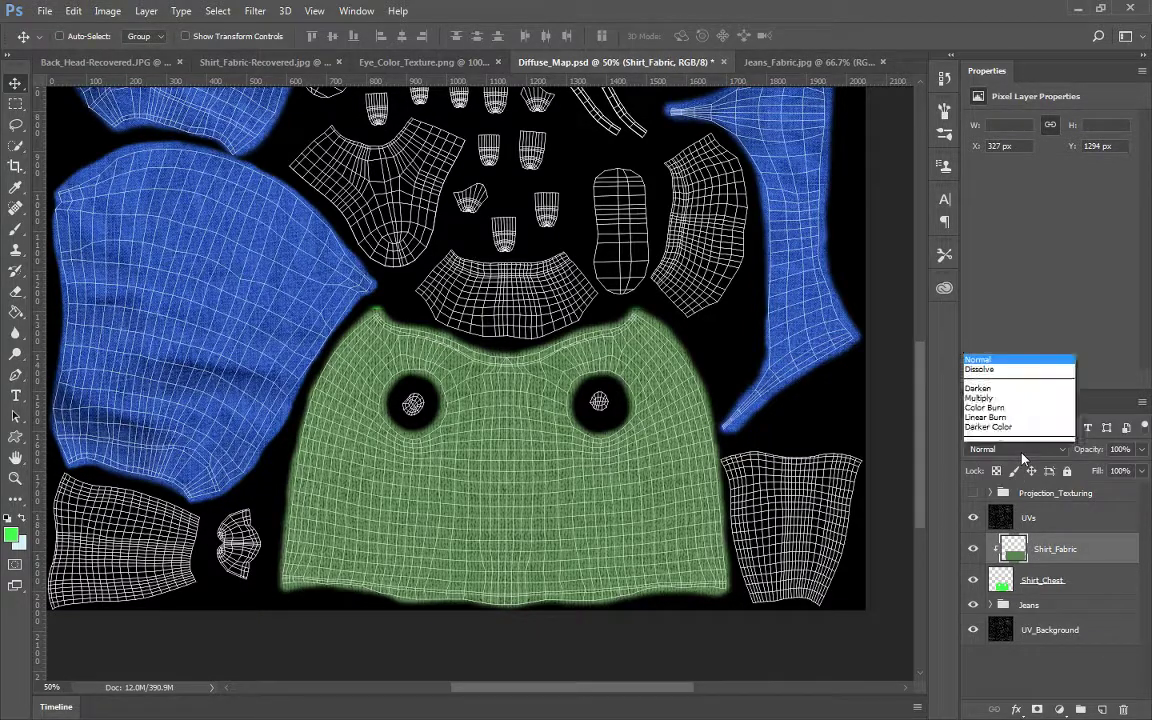
pyautogui.click(1010, 274)
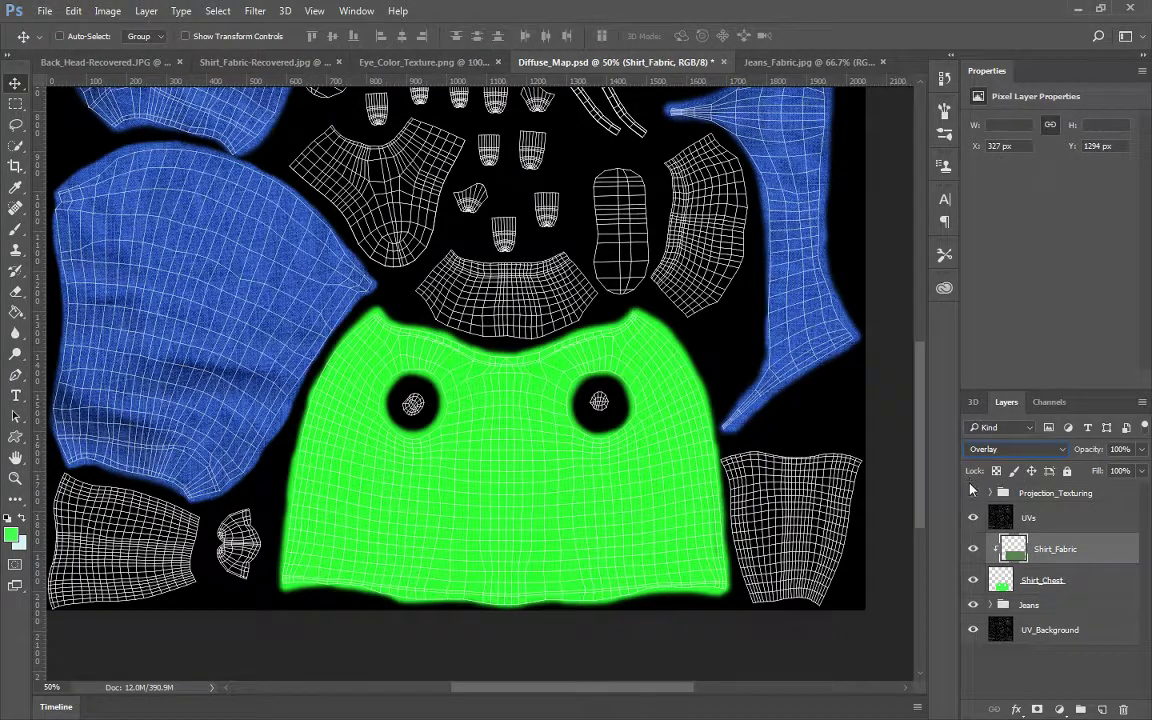
pyautogui.click(1012, 451)
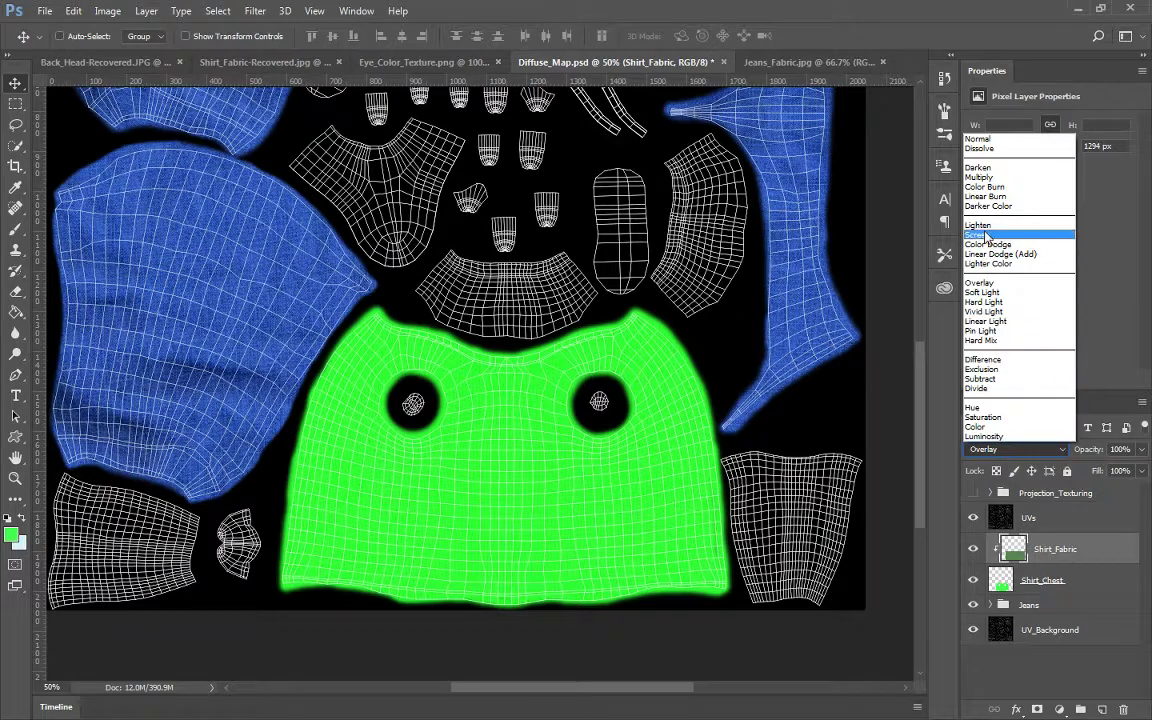
pyautogui.click(987, 178)
pyautogui.click(1034, 457)
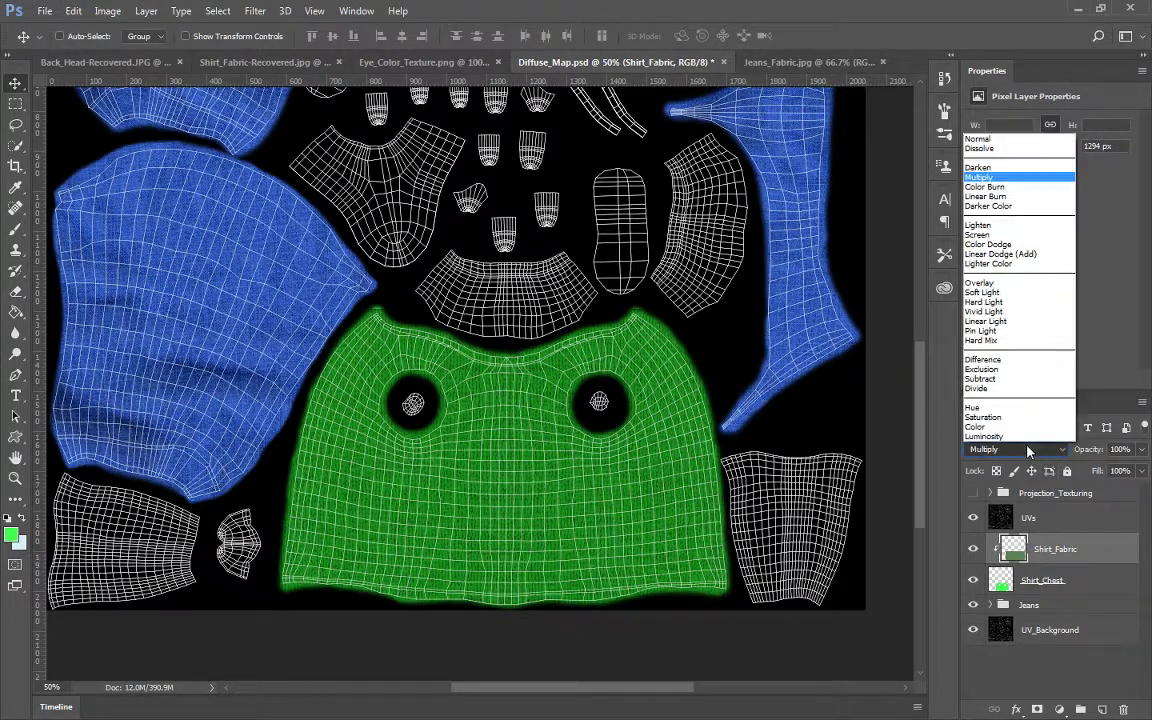
pyautogui.click(945, 287)
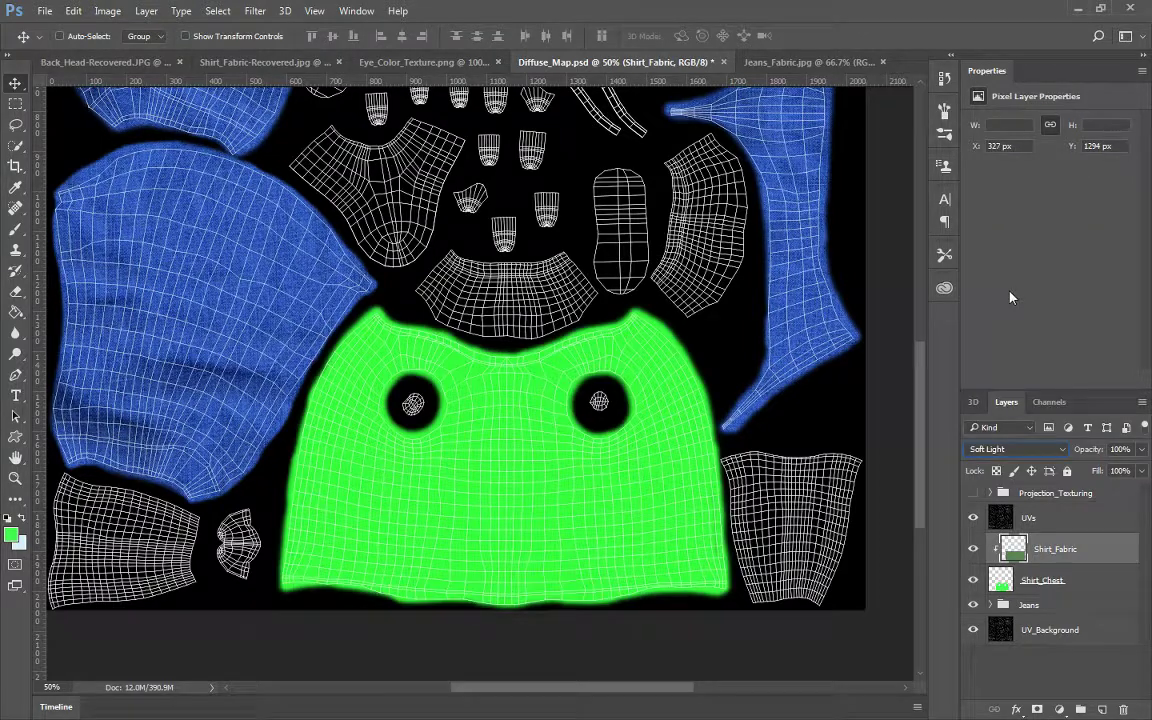
pyautogui.click(1023, 454)
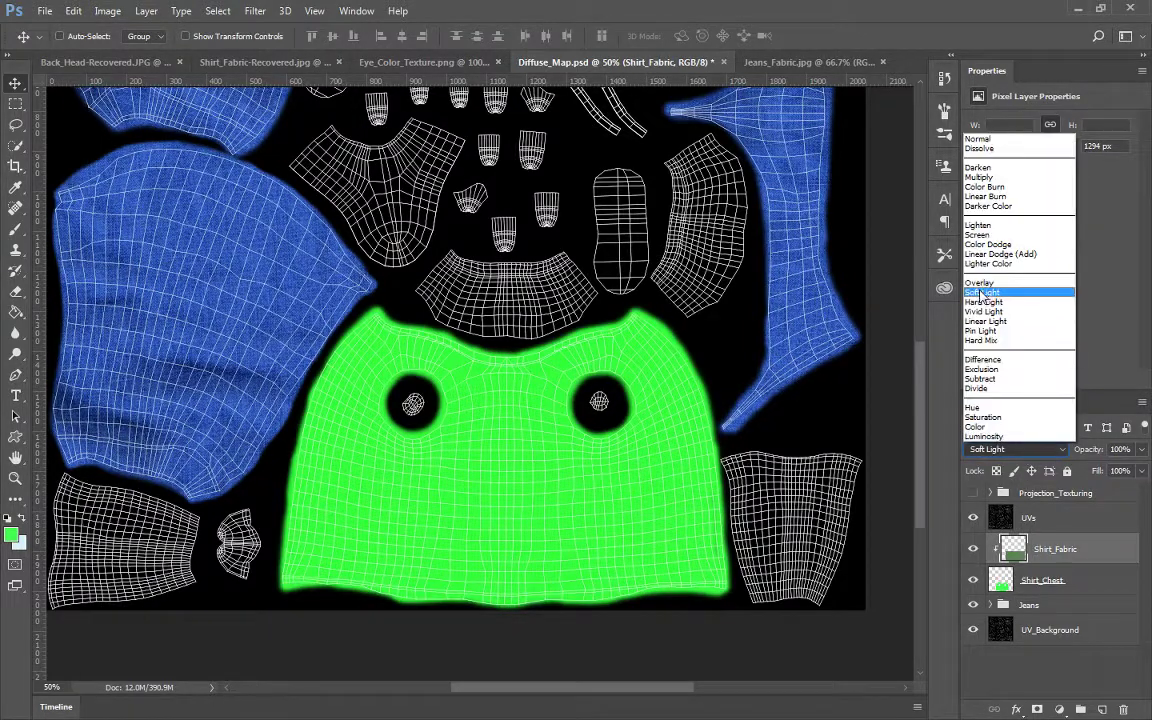
pyautogui.click(995, 300)
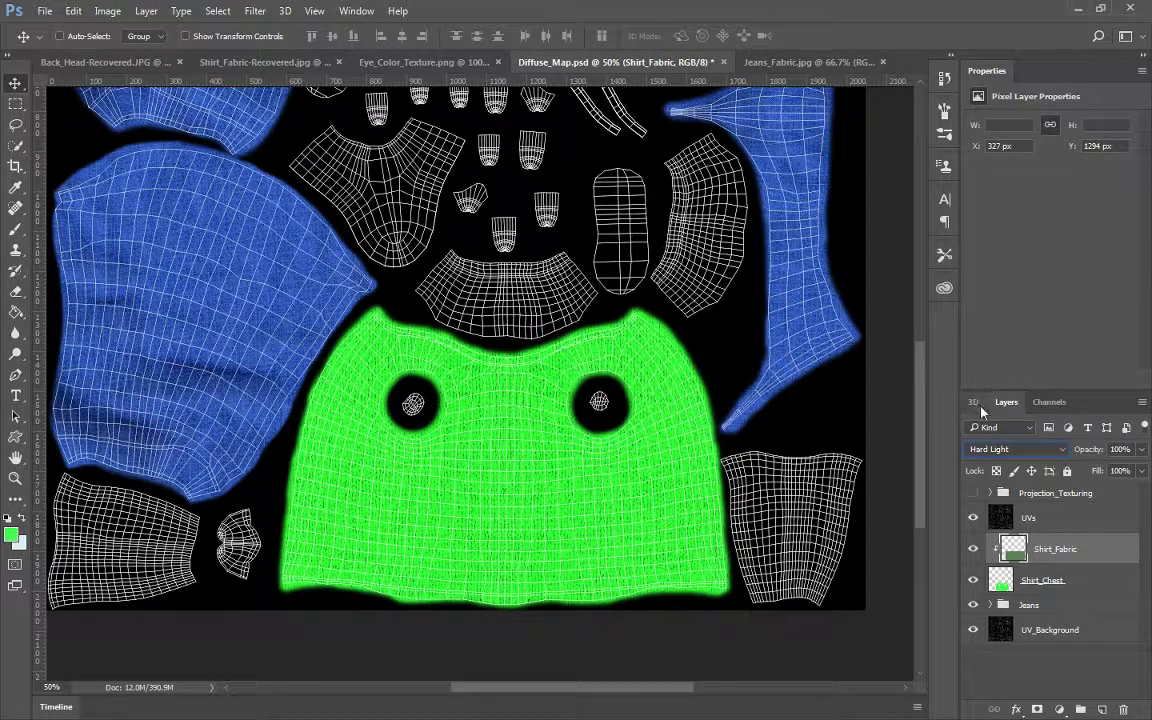
pyautogui.click(1032, 457)
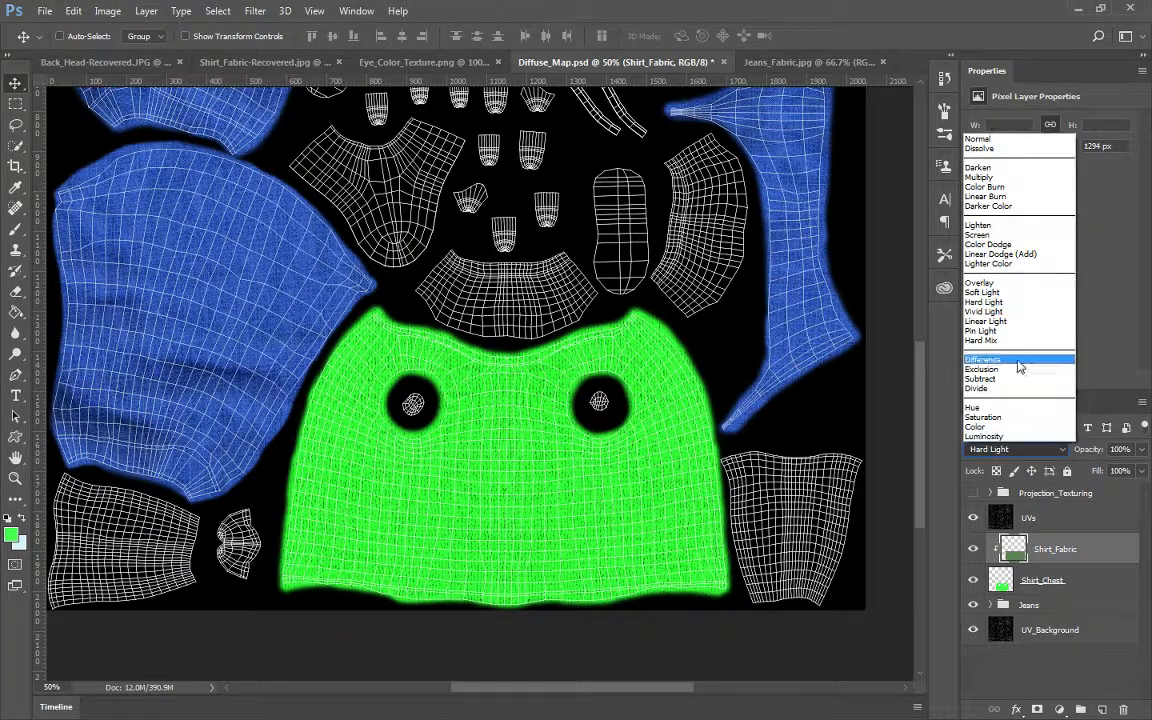
pyautogui.click(1006, 320)
pyautogui.click(1018, 449)
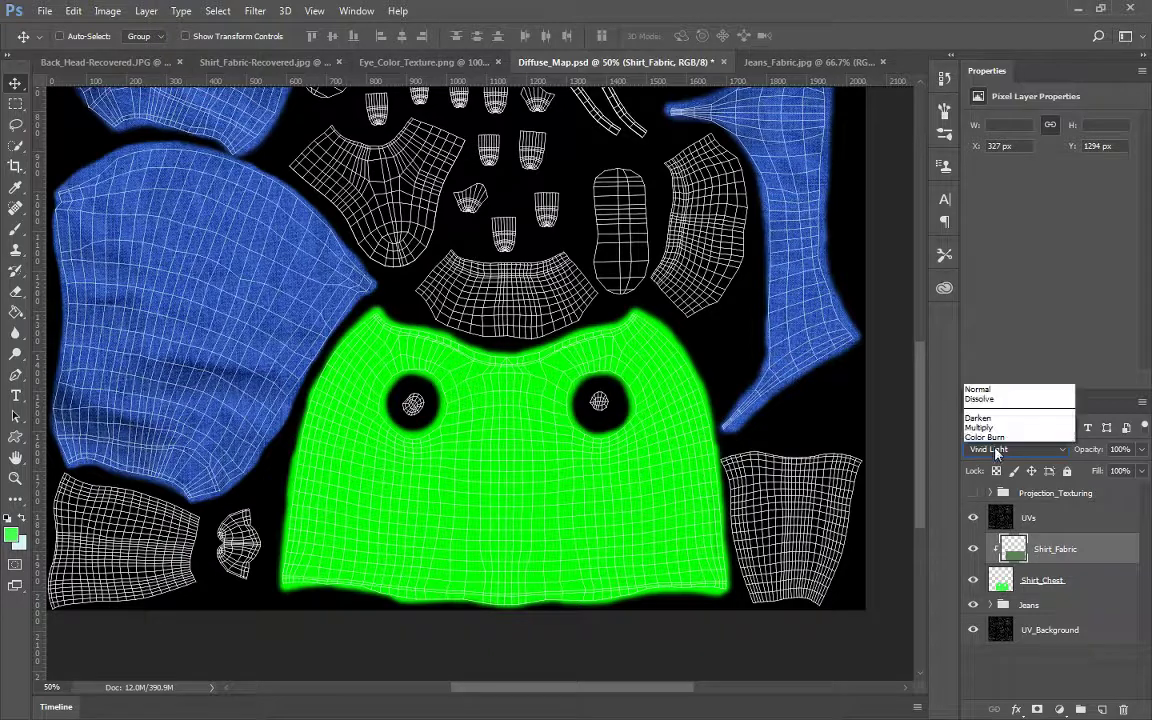
pyautogui.click(985, 359)
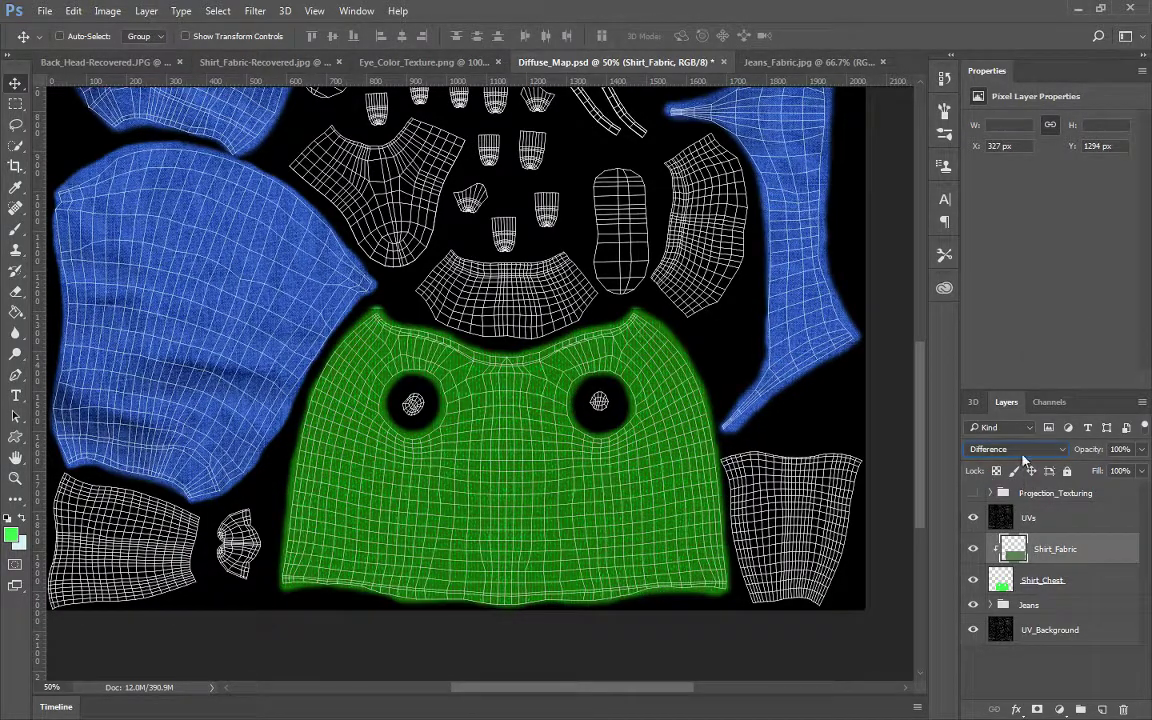
pyautogui.click(1022, 455)
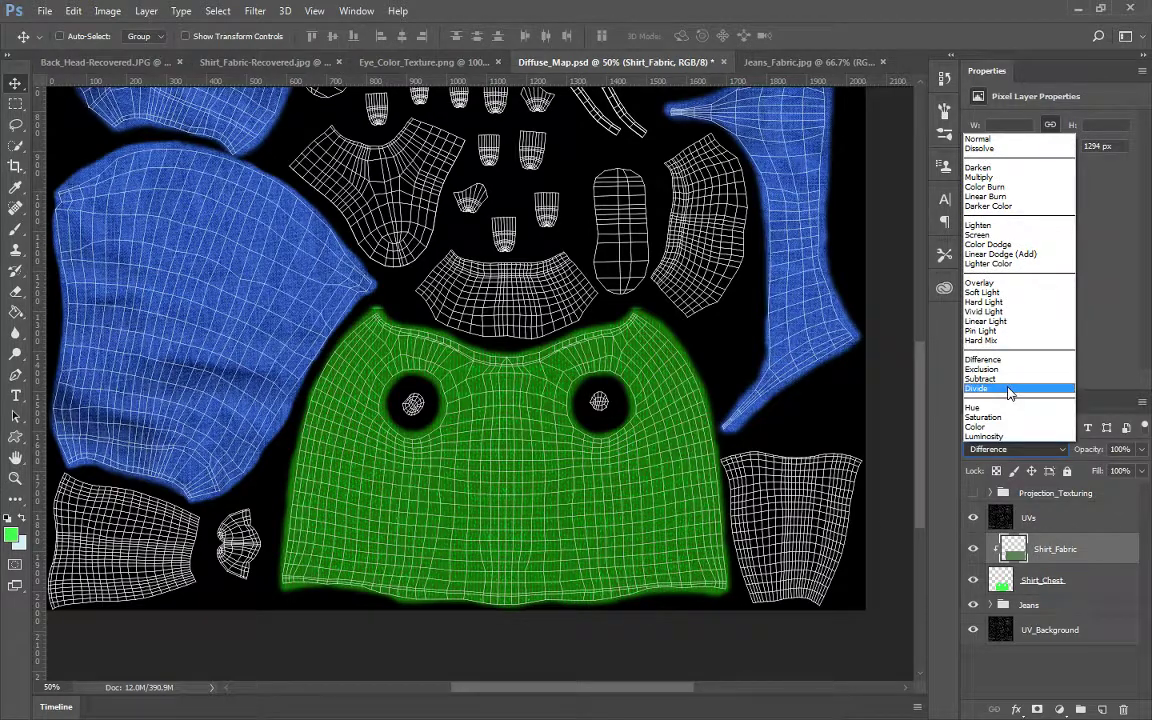
pyautogui.click(995, 244)
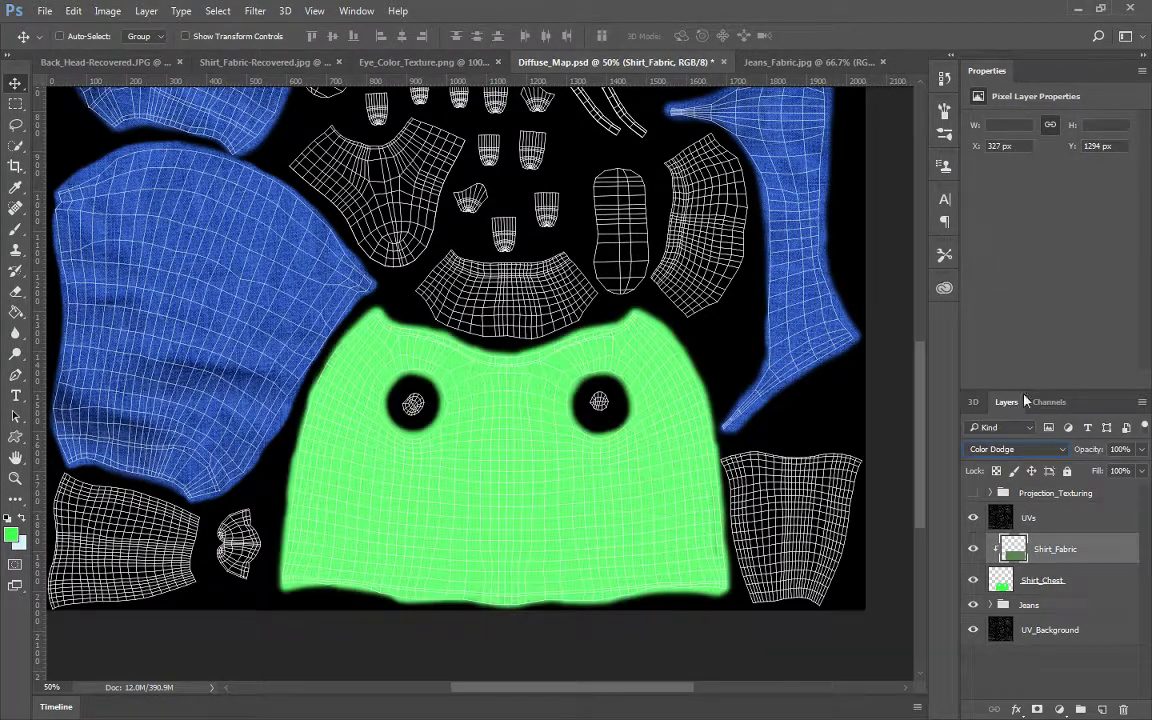
# Set the Shirt_Fabric layer to Multiply blending at 50% opacity, and make Shirt_Chest the active layer
pyautogui.click(1015, 449)
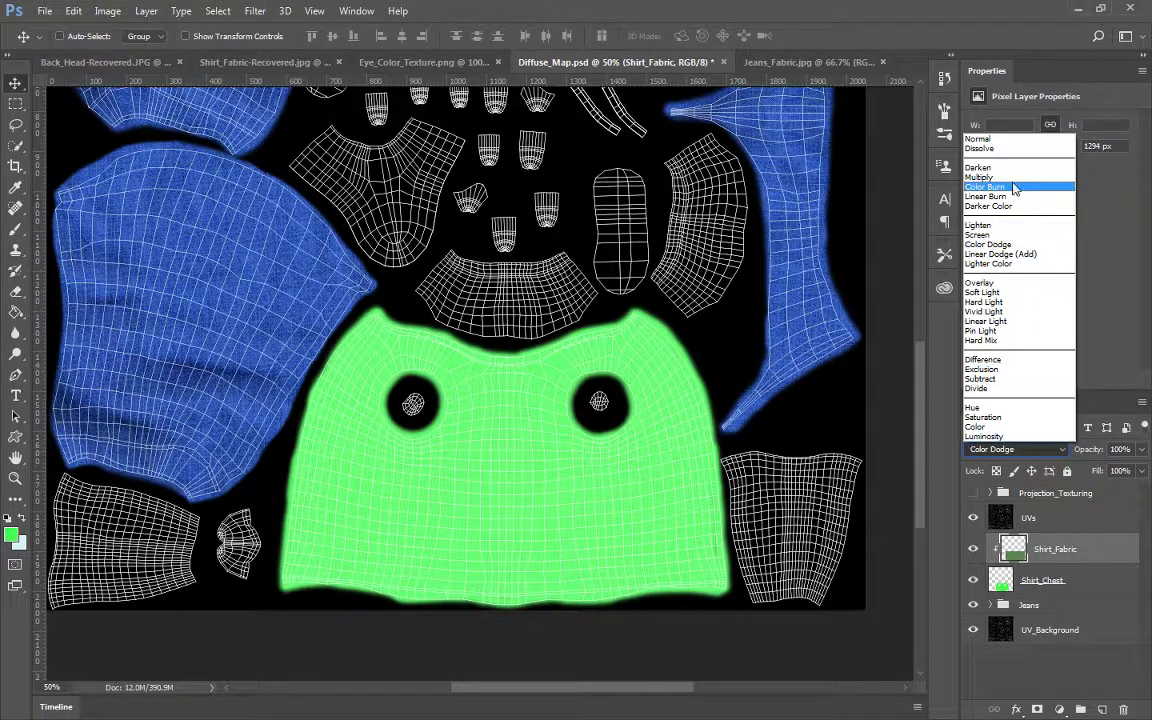
pyautogui.click(990, 177)
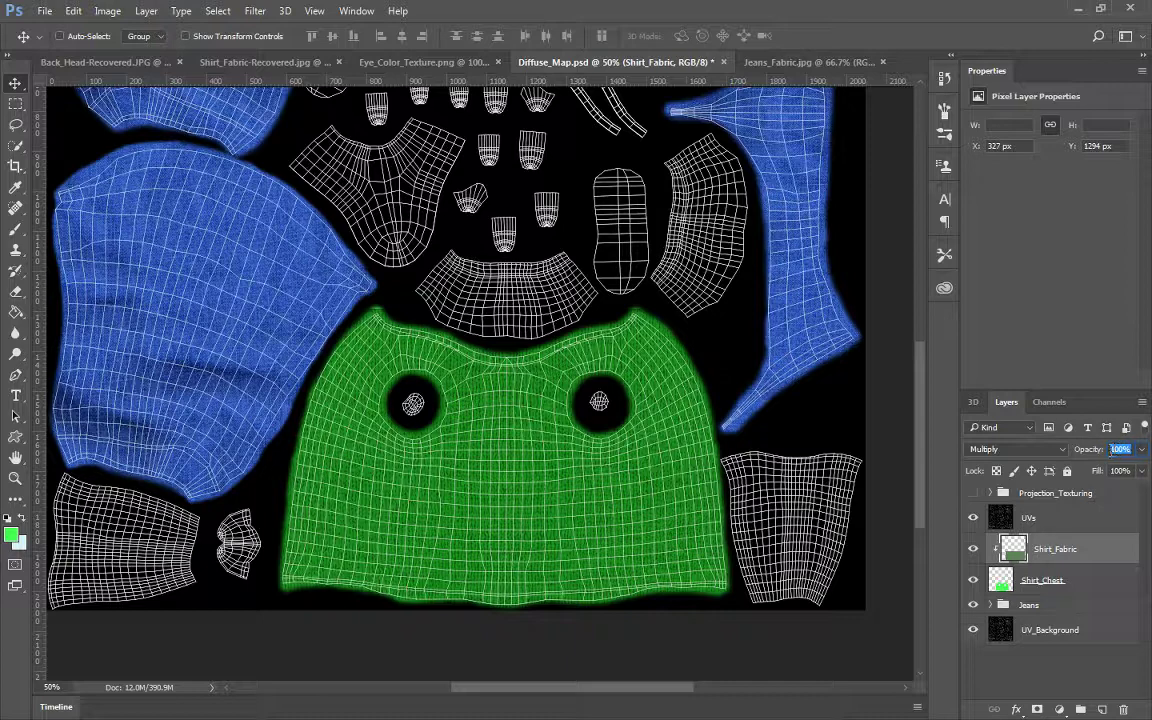
pyautogui.write('50')
pyautogui.press('Return')
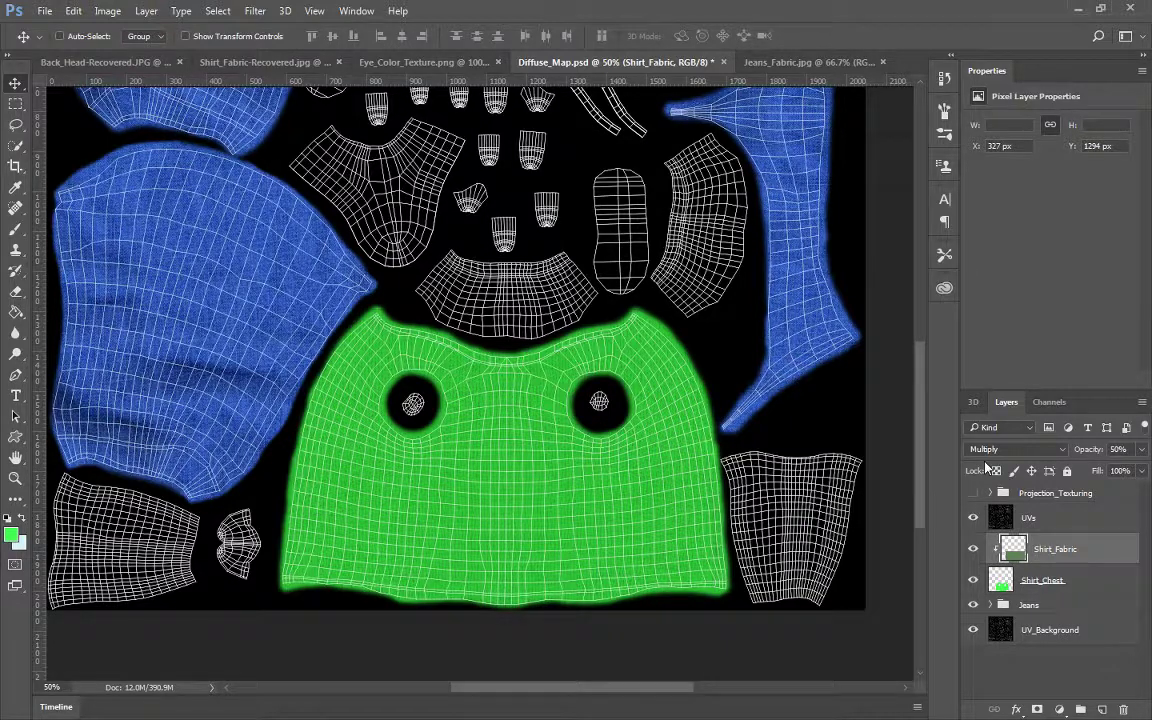
pyautogui.click(1052, 592)
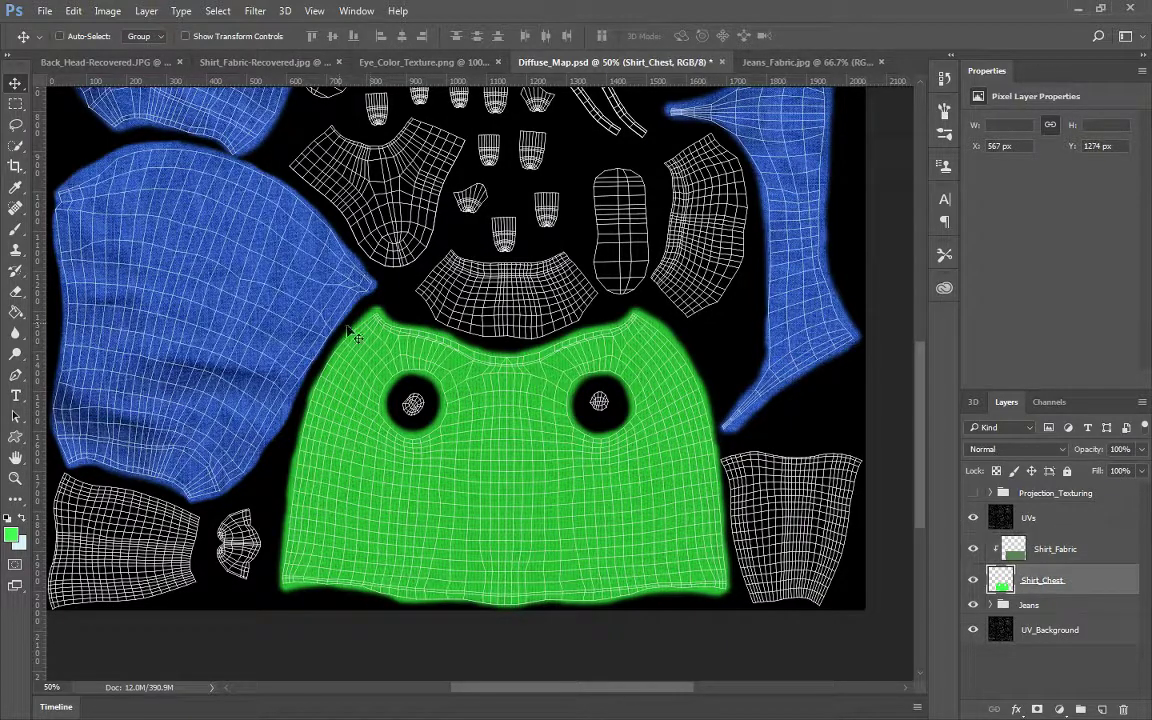
pyautogui.press('e')
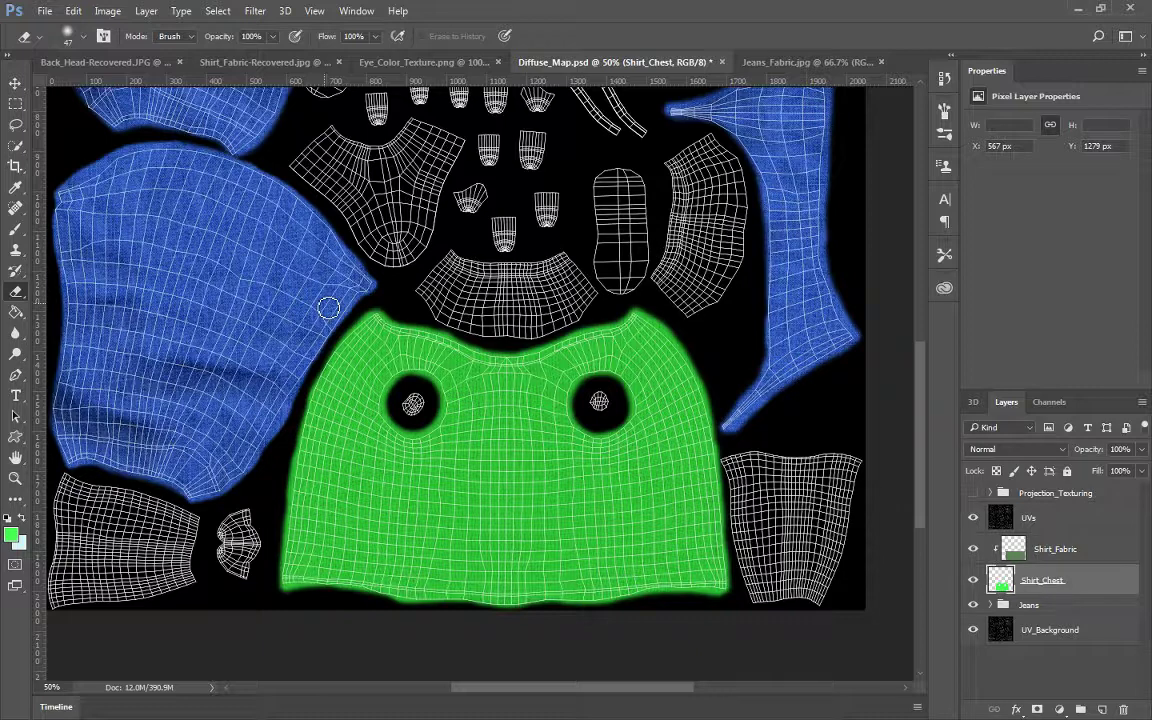
pyautogui.press('v')
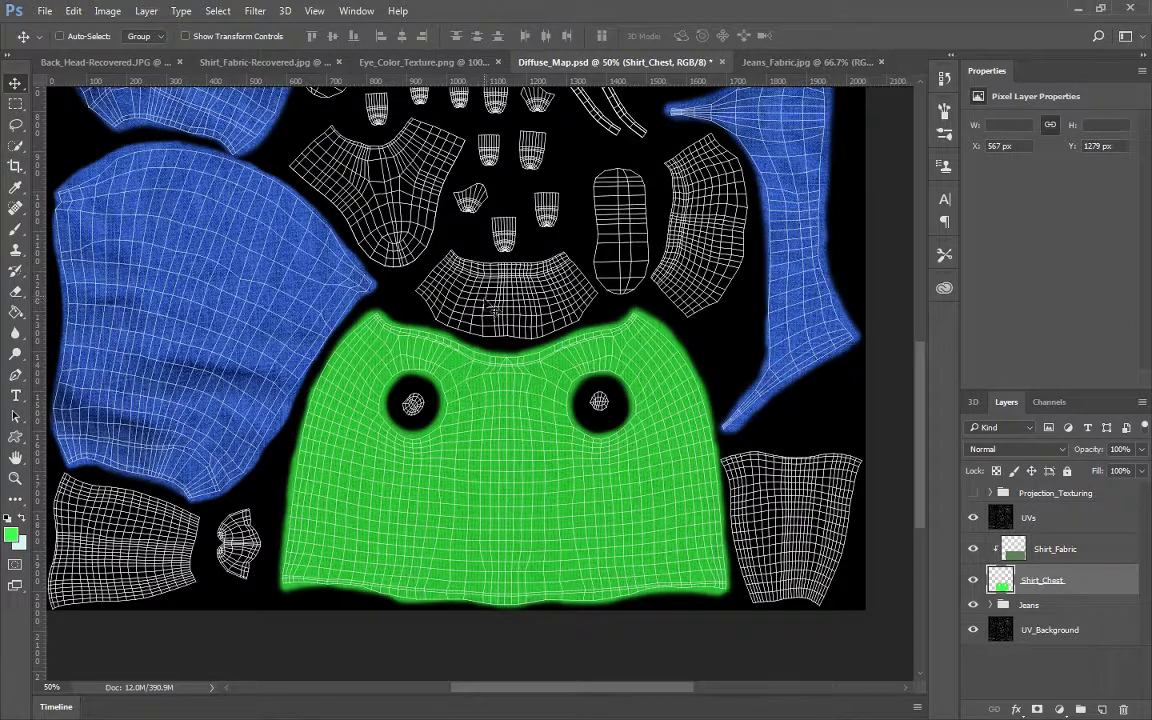
pyautogui.moveTo(476, 280); pyautogui.dragTo(442, 311)
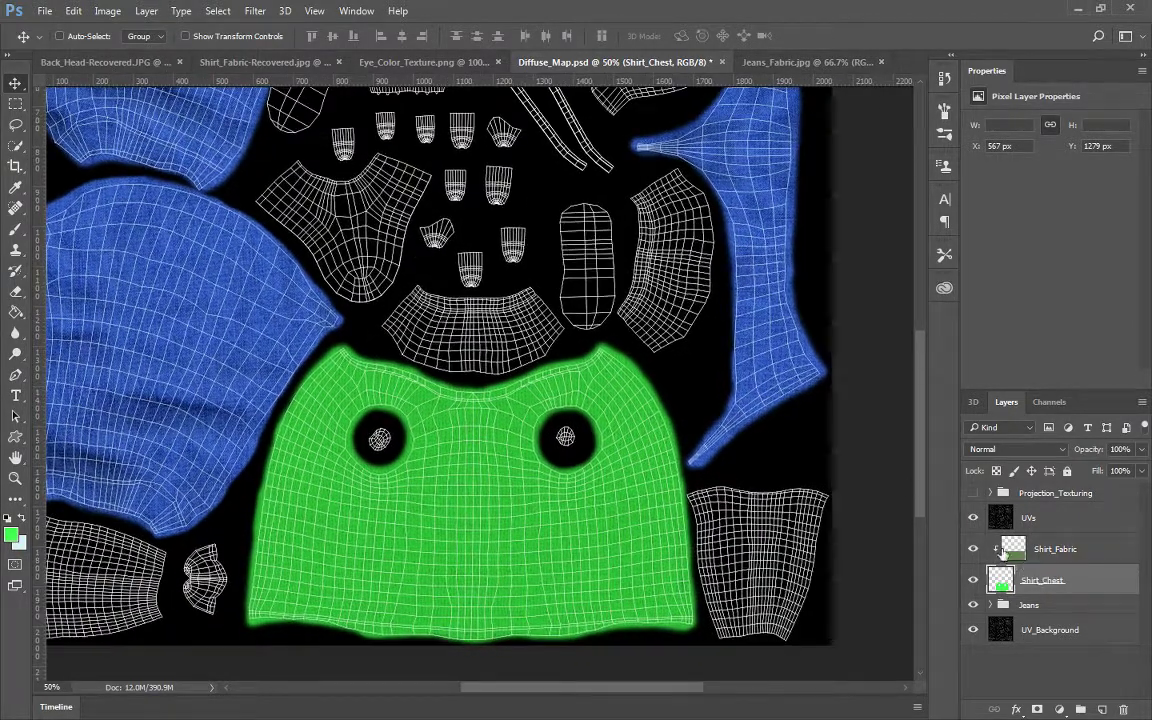
# Create a new layer above Shirt_Fabric and name it Sleeves
pyautogui.press('b')
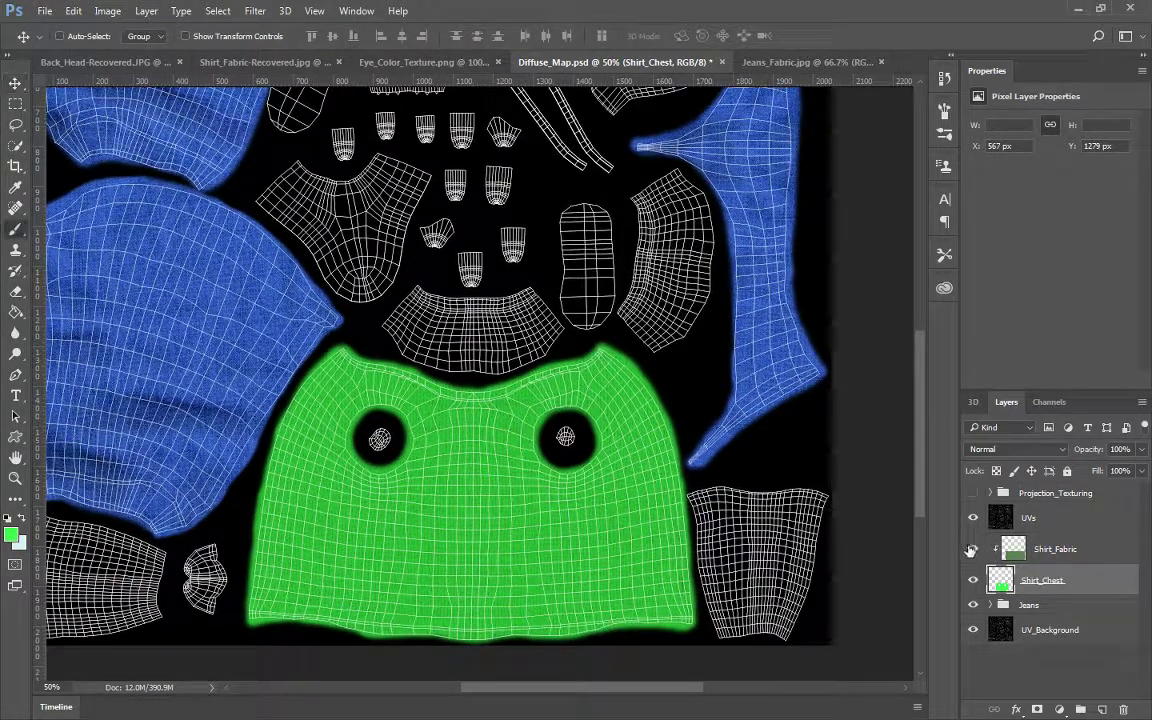
pyautogui.hotkey('alt', ']')
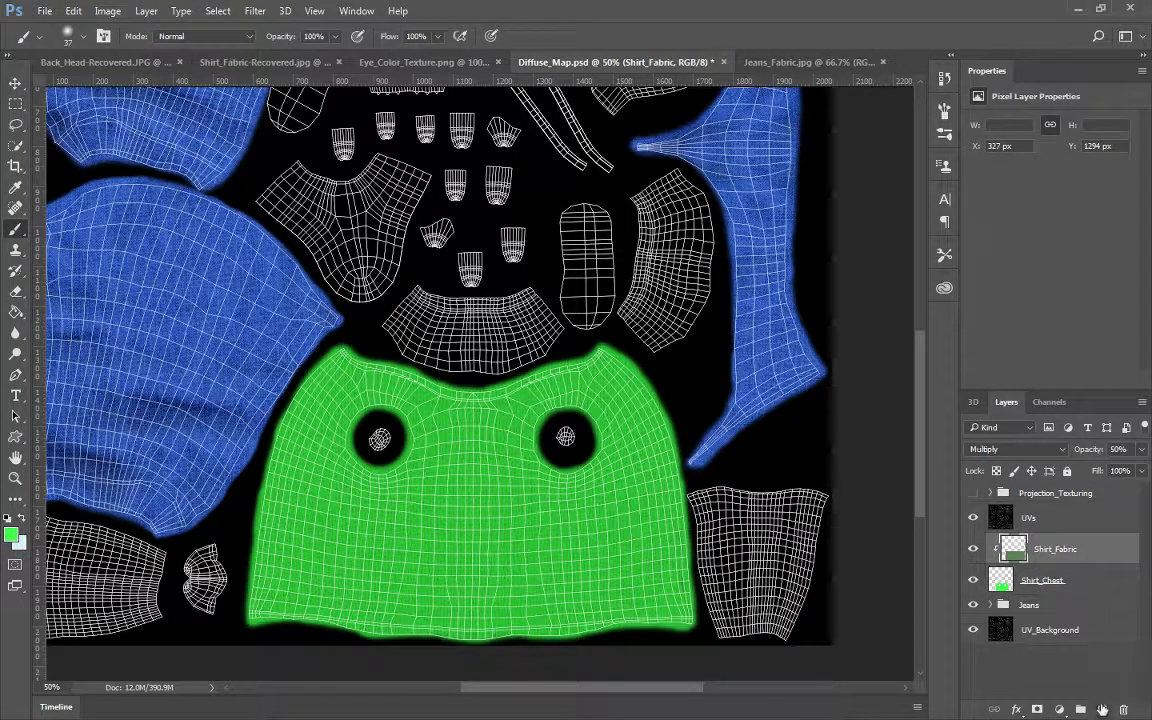
pyautogui.click(1102, 709)
pyautogui.doubleClick(1033, 549)
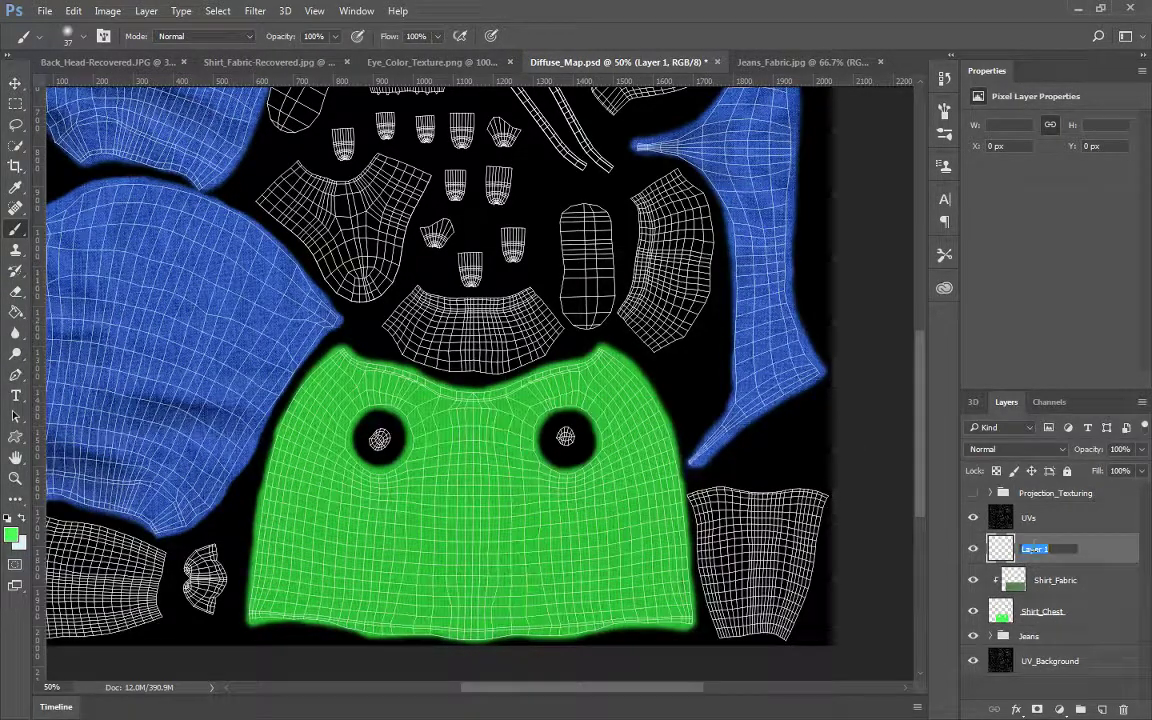
pyautogui.write('Sleeves')
pyautogui.press('Return')
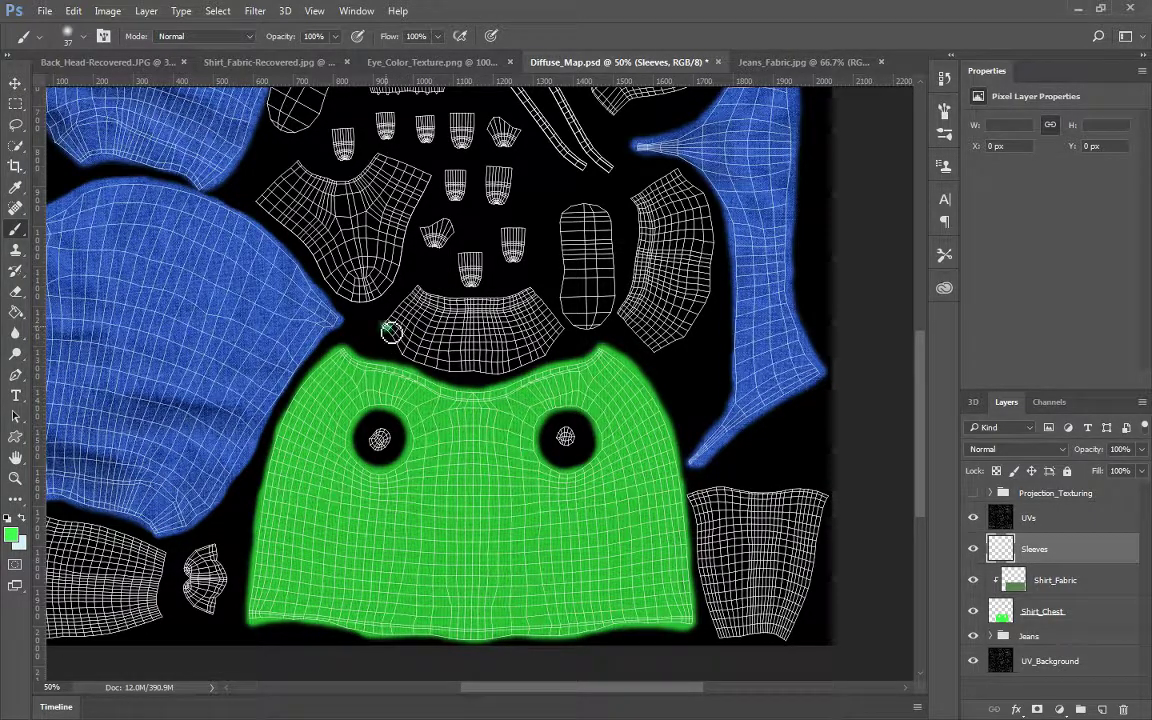
# Outline the curved sleeve shell just above the shirt chest in bright green, fill its interior, and paint over the remaining gaps
pyautogui.moveTo(391, 333); pyautogui.dragTo(413, 293)
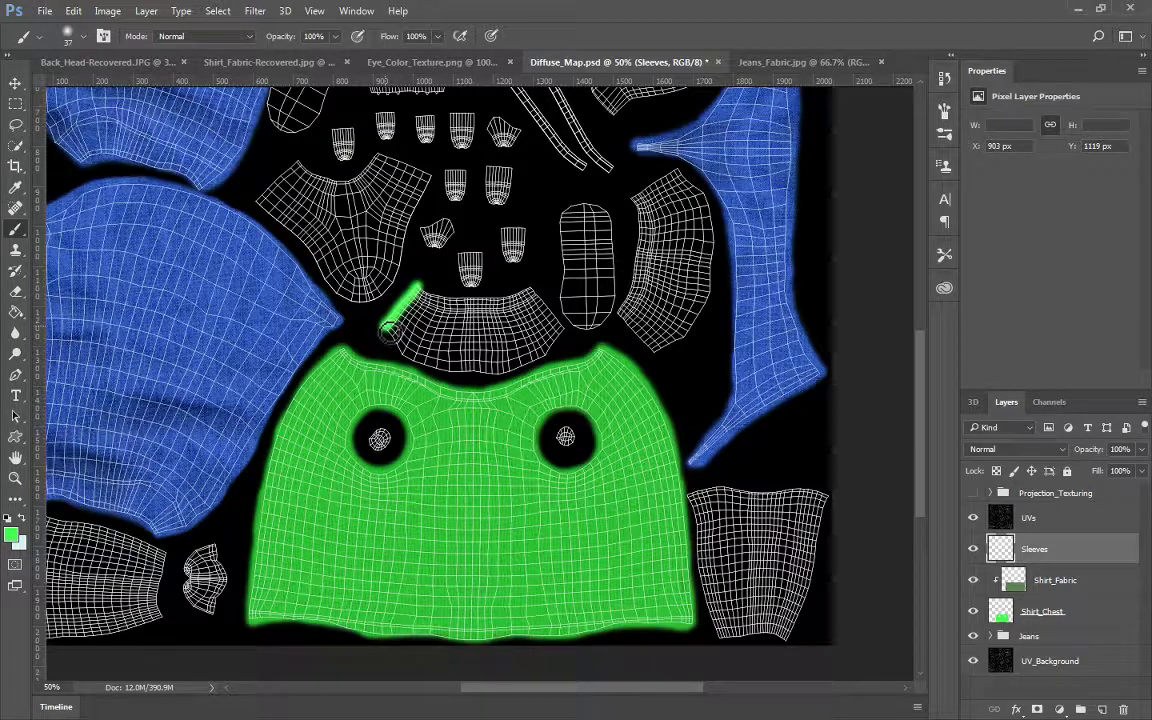
pyautogui.moveTo(389, 332)
pyautogui.mouseDown()
pyautogui.moveTo(410, 364)
pyautogui.moveTo(476, 375)
pyautogui.moveTo(515, 373)
pyautogui.moveTo(556, 346)
pyautogui.moveTo(535, 290)
pyautogui.moveTo(435, 288)
pyautogui.moveTo(464, 304)
pyautogui.mouseUp()
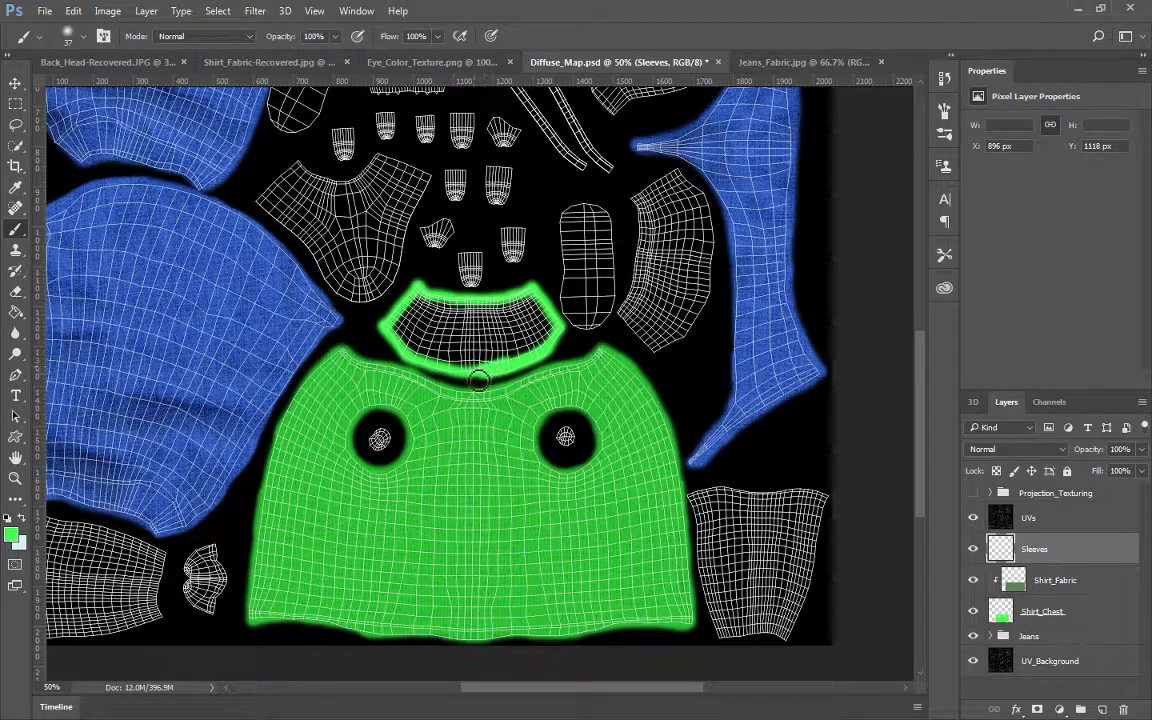
pyautogui.press('g')
pyautogui.click(476, 352)
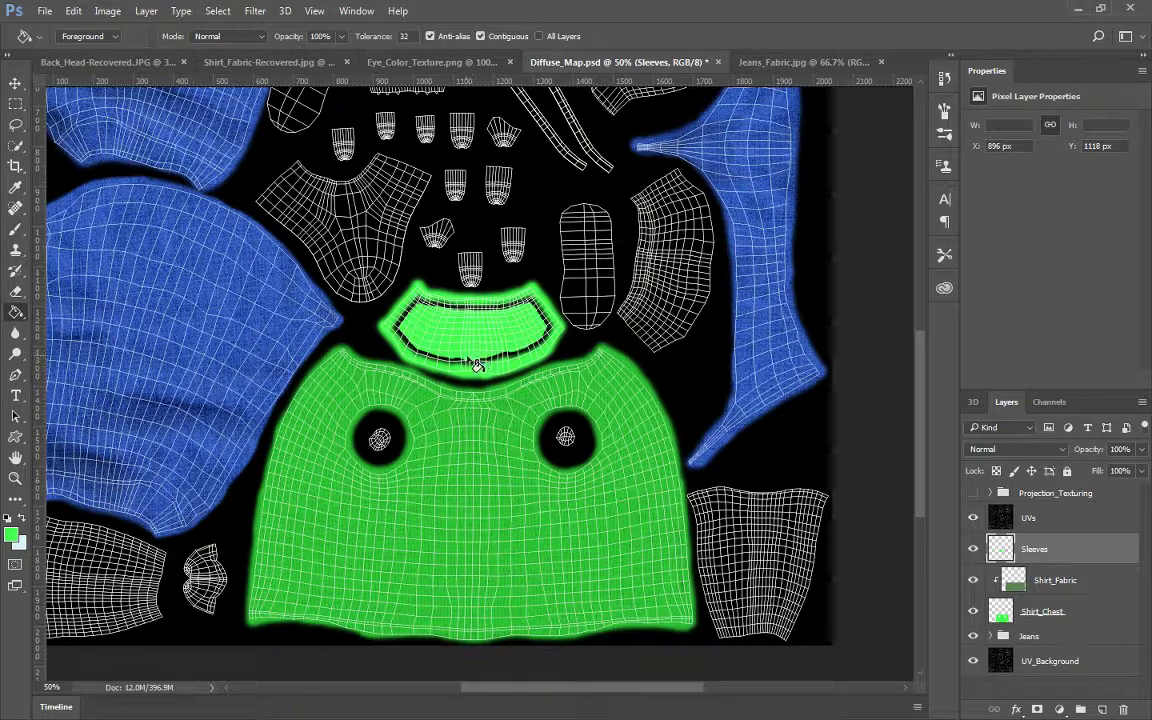
pyautogui.press('b')
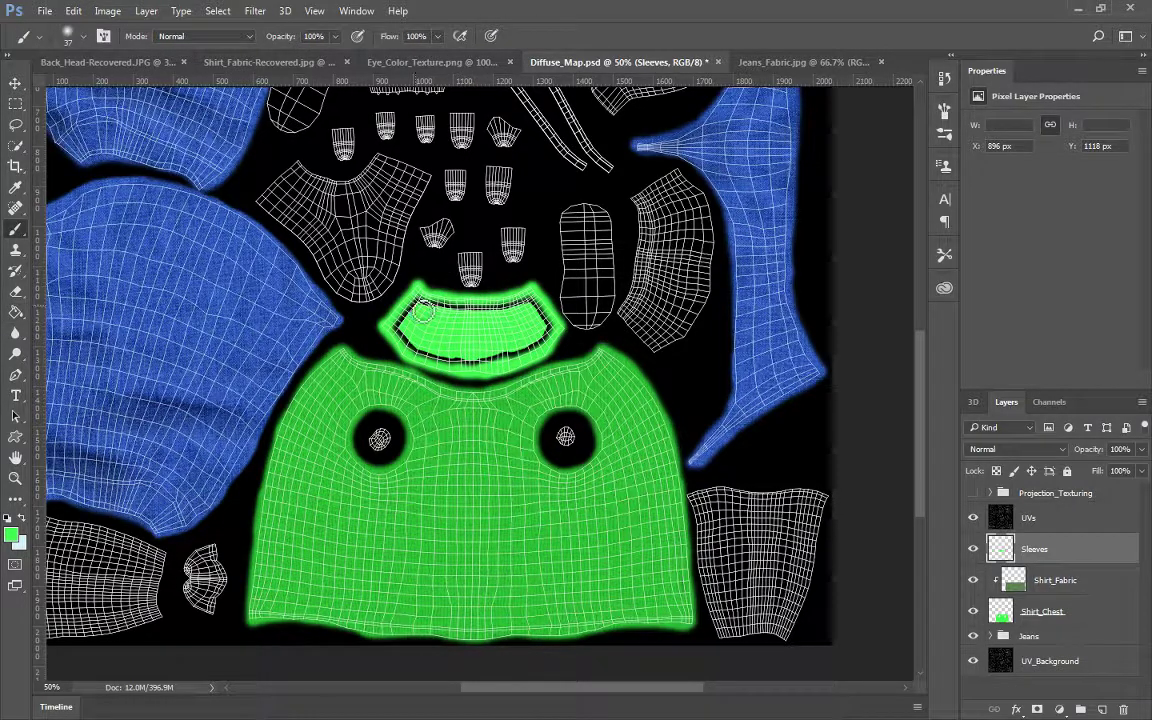
pyautogui.moveTo(401, 333)
pyautogui.mouseDown()
pyautogui.moveTo(432, 358)
pyautogui.moveTo(496, 370)
pyautogui.moveTo(551, 333)
pyautogui.moveTo(505, 299)
pyautogui.moveTo(467, 298)
pyautogui.moveTo(496, 316)
pyautogui.moveTo(400, 283)
pyautogui.moveTo(510, 291)
pyautogui.mouseUp()
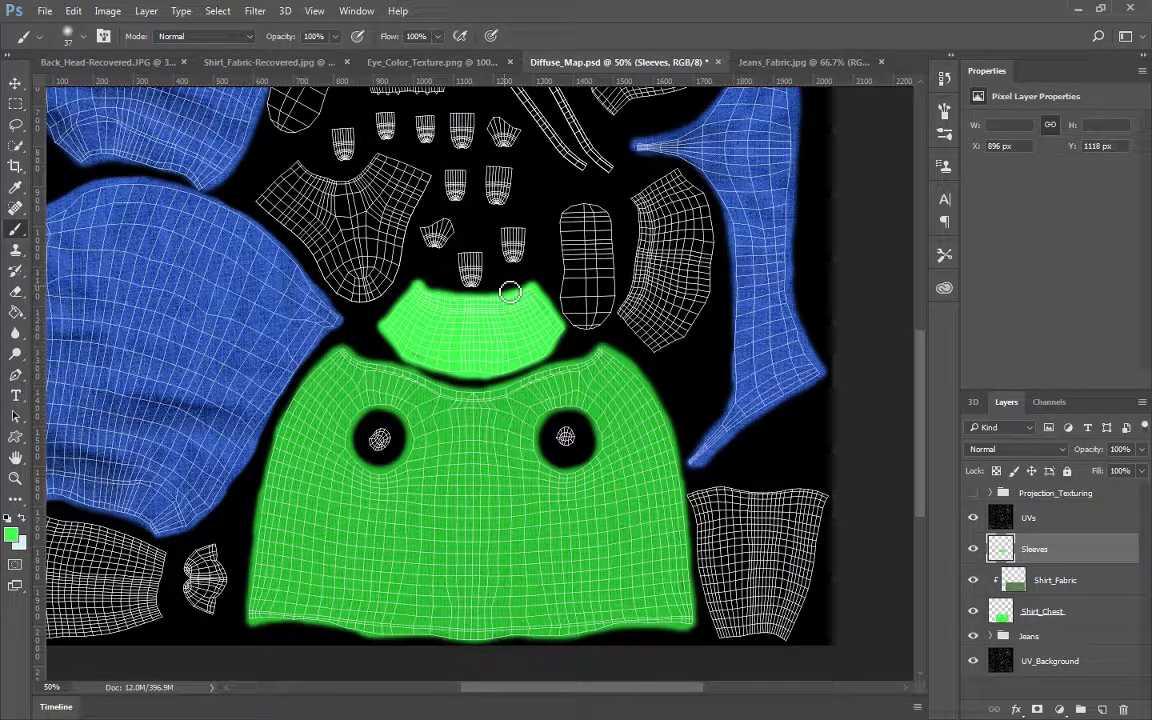
pyautogui.scroll(5, 553, 360)
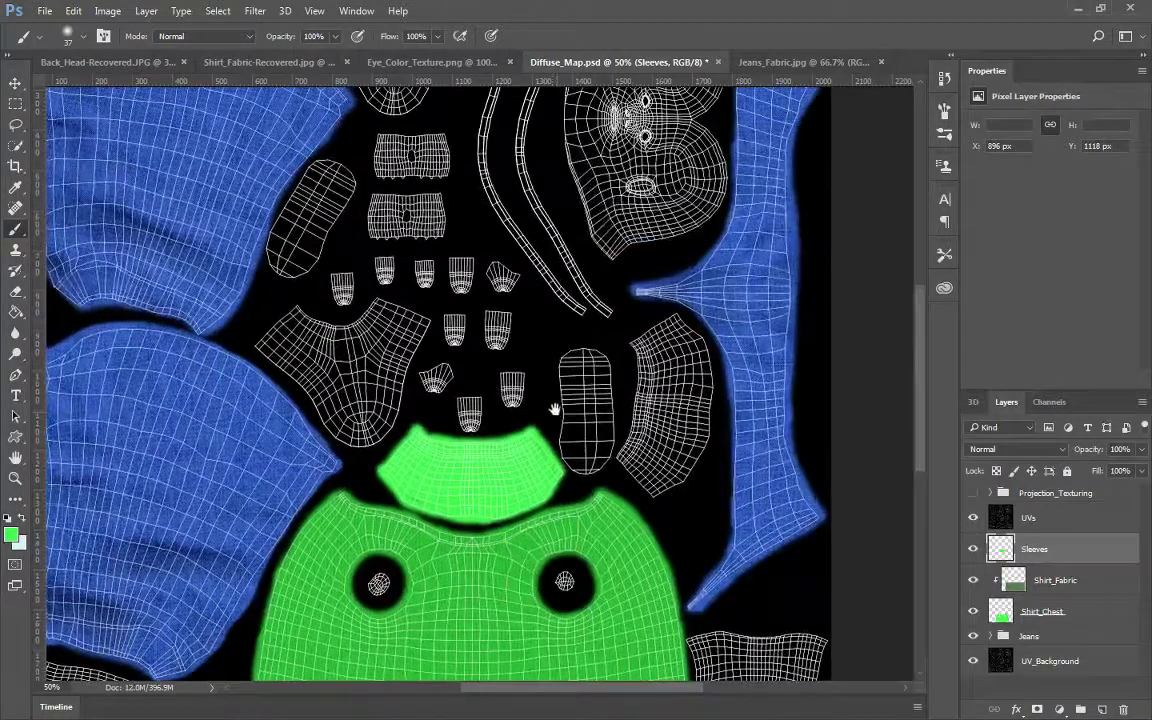
pyautogui.hscroll(-6, 550, 400)
pyautogui.scroll(-6, 550, 400)
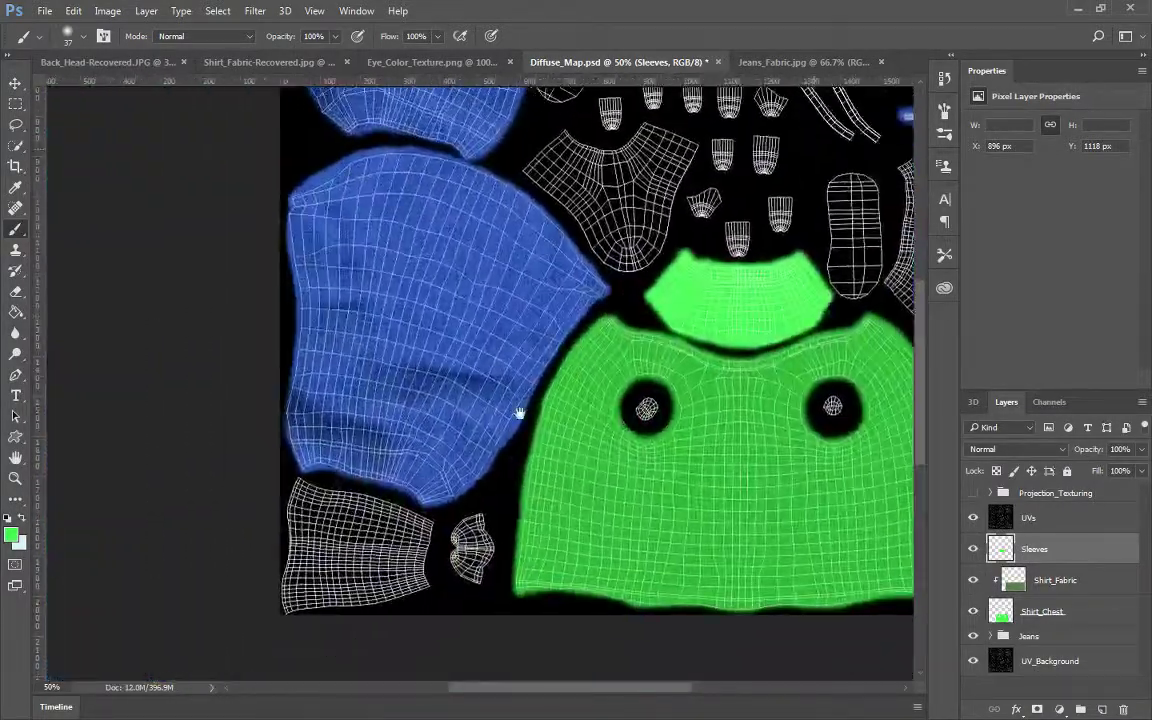
pyautogui.hscroll(8, 503, 409)
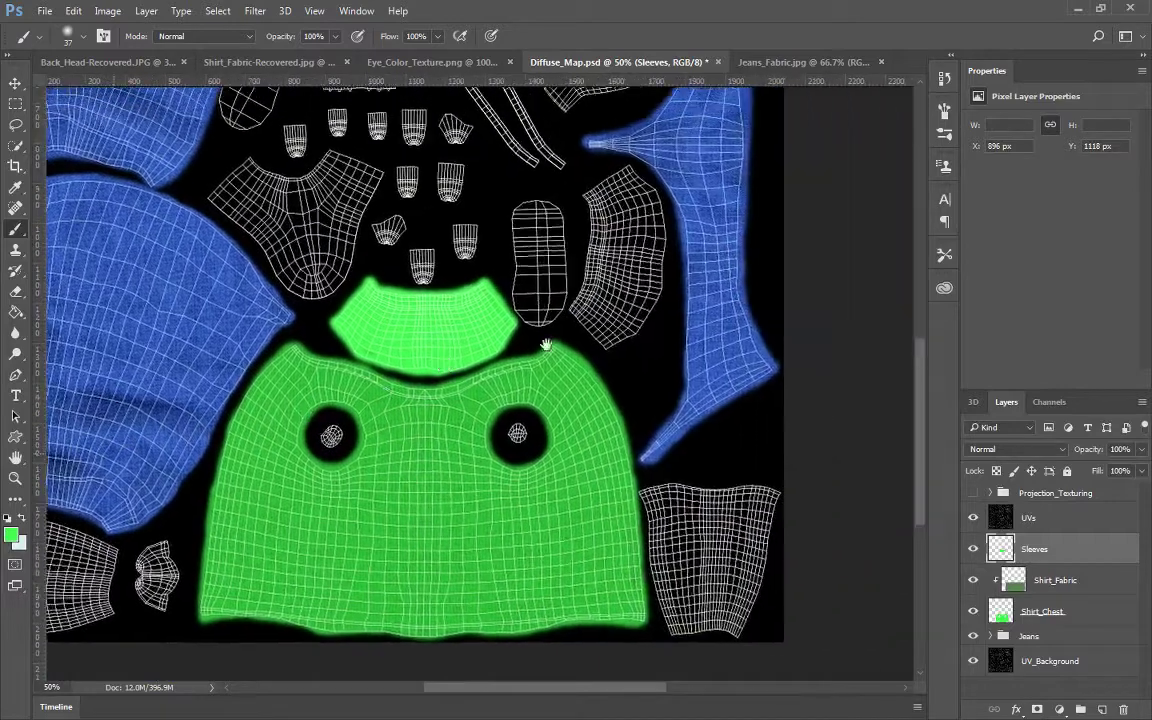
pyautogui.scroll(1, 598, 397)
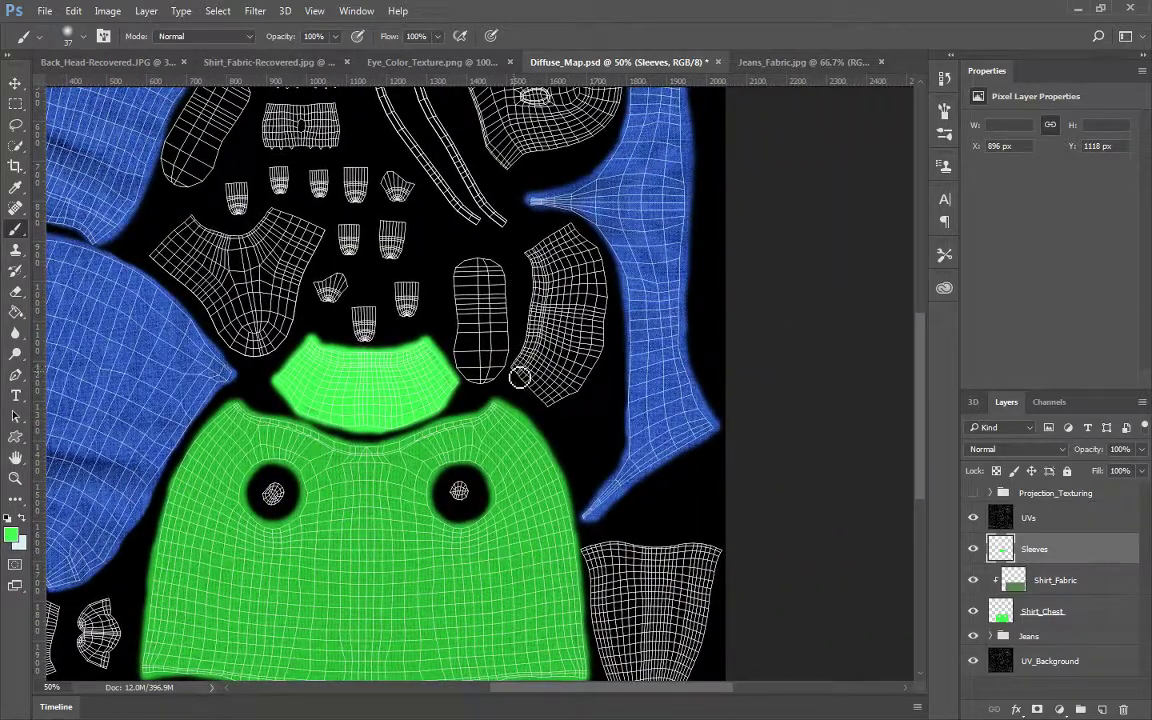
pyautogui.moveTo(516, 370); pyautogui.dragTo(531, 342)
pyautogui.hotkey('ctrl', 'z')
# Add a new layer above Sleeves and outline the second sleeve shell, beside the narrow blue jeans piece, in bright green for filling
pyautogui.click(1100, 710)
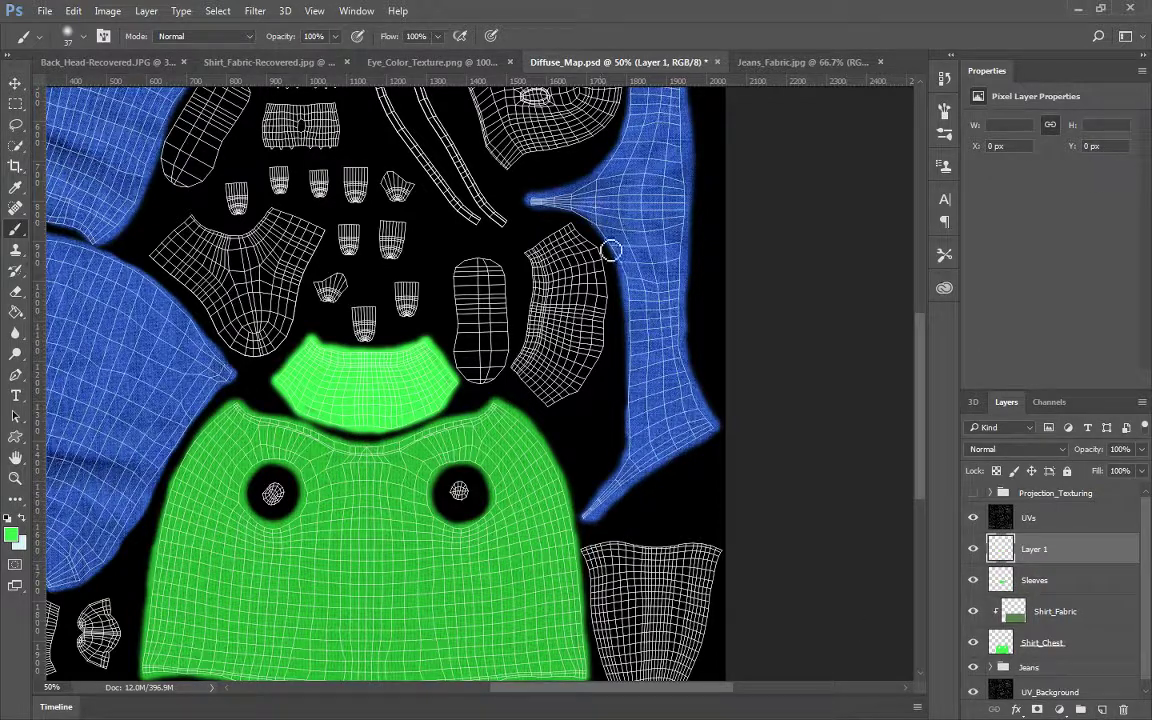
pyautogui.moveTo(517, 365)
pyautogui.mouseDown()
pyautogui.moveTo(548, 309)
pyautogui.moveTo(532, 262)
pyautogui.moveTo(538, 328)
pyautogui.moveTo(530, 258)
pyautogui.moveTo(590, 213)
pyautogui.moveTo(577, 230)
pyautogui.moveTo(604, 270)
pyautogui.moveTo(599, 363)
pyautogui.mouseUp()
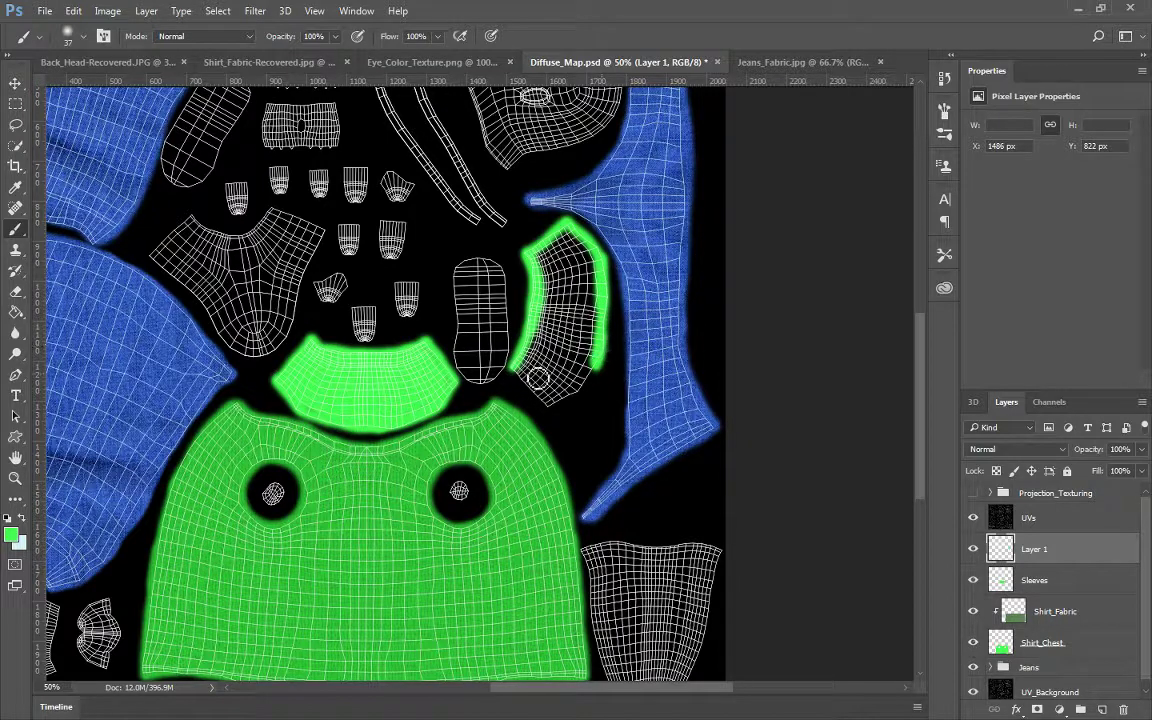
pyautogui.moveTo(508, 368)
pyautogui.mouseDown()
pyautogui.moveTo(548, 408)
pyautogui.moveTo(586, 391)
pyautogui.moveTo(600, 366)
pyautogui.mouseUp()
pyautogui.press('g')
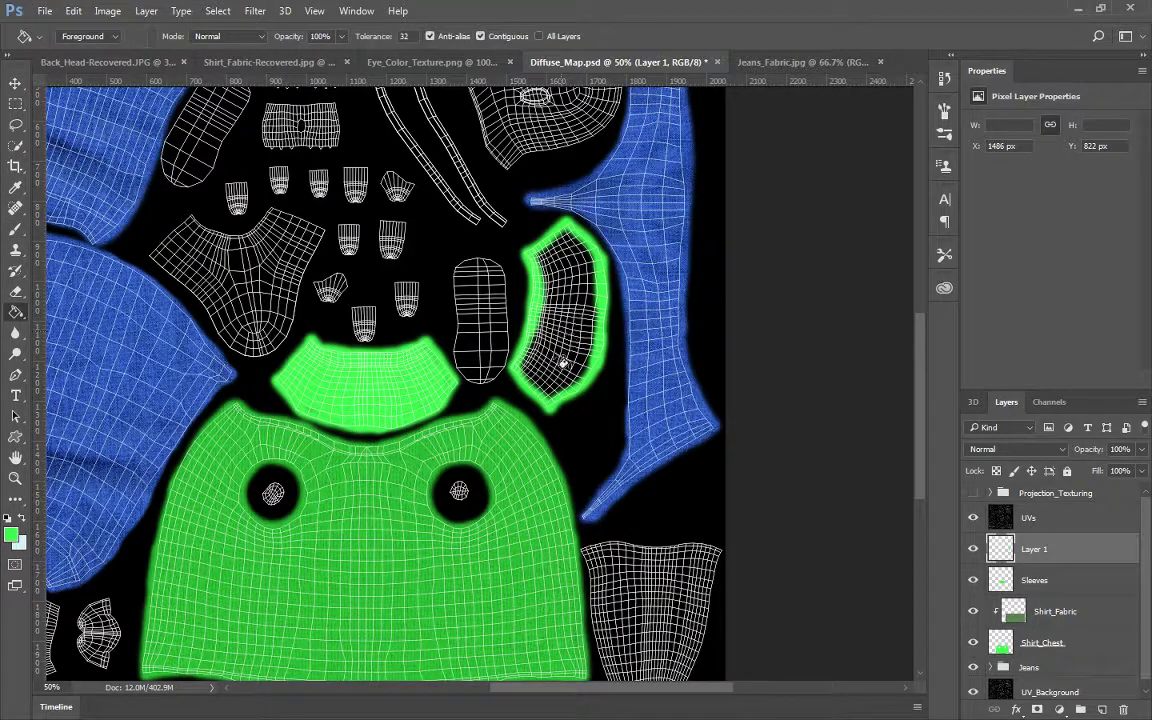
# Fill the outlined second sleeve with green on Layer 1, brush over the remaining gaps and erase the stray edges
pyautogui.click(562, 340)
pyautogui.press('b')
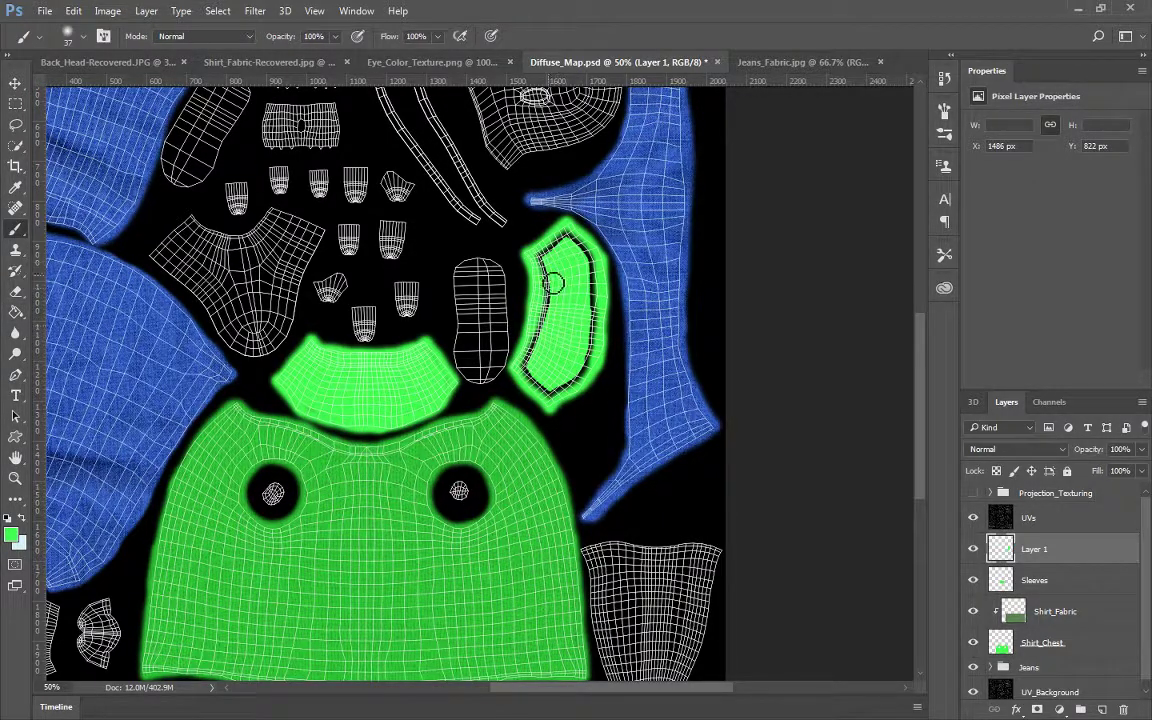
pyautogui.moveTo(541, 262)
pyautogui.mouseDown()
pyautogui.moveTo(590, 256)
pyautogui.moveTo(601, 307)
pyautogui.moveTo(587, 379)
pyautogui.moveTo(596, 367)
pyautogui.moveTo(555, 401)
pyautogui.moveTo(532, 377)
pyautogui.moveTo(535, 362)
pyautogui.moveTo(526, 370)
pyautogui.moveTo(550, 316)
pyautogui.moveTo(550, 265)
pyautogui.mouseUp()
pyautogui.press('e')
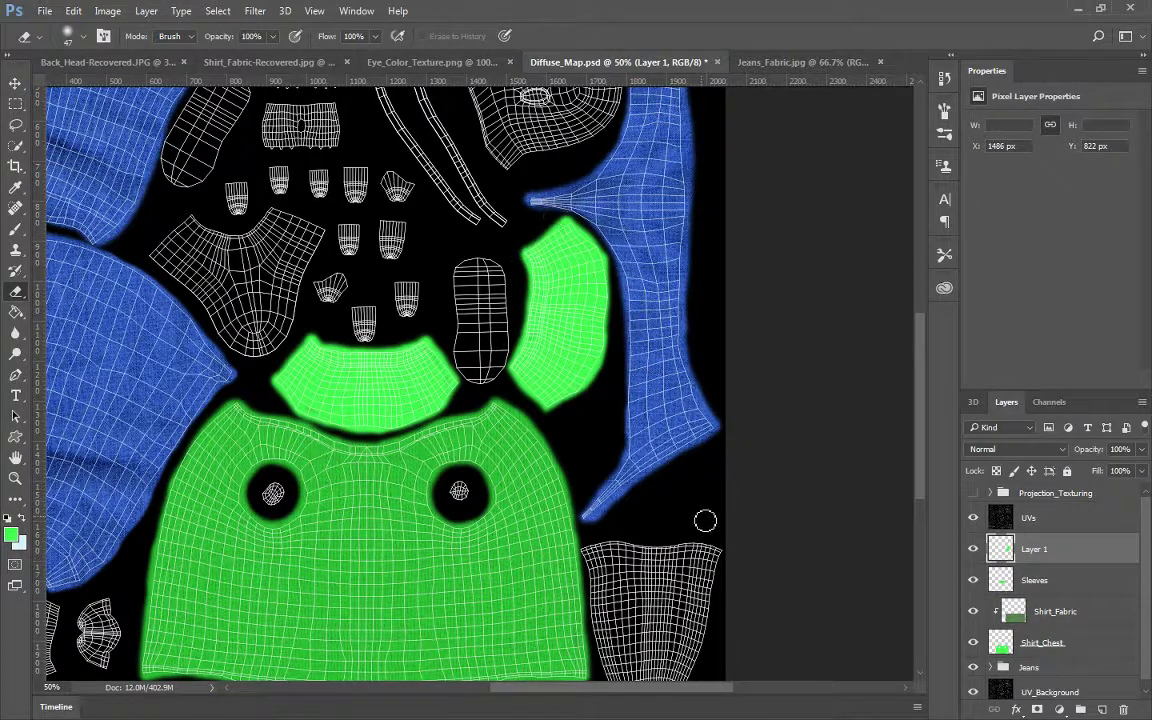
# Rename the Sleeves layer as Sleeve_1 and Layer 1 as Sleeve_2
pyautogui.doubleClick(1034, 579)
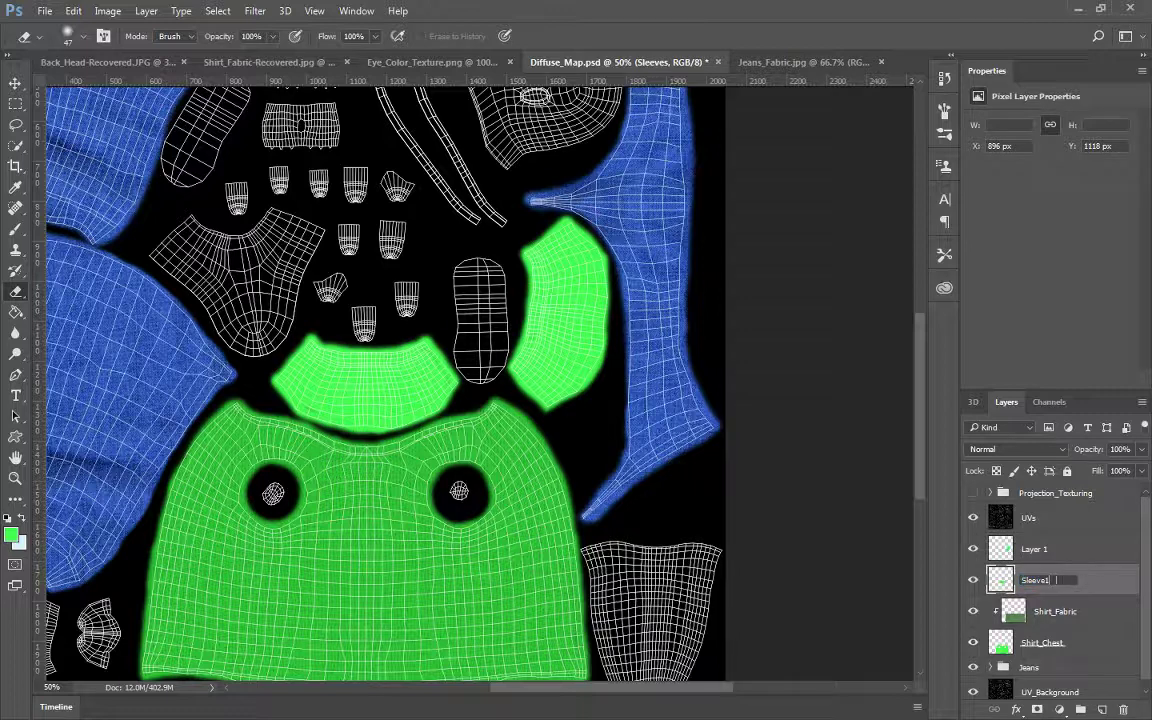
pyautogui.press('Return')
pyautogui.doubleClick(1035, 577)
pyautogui.press('Return')
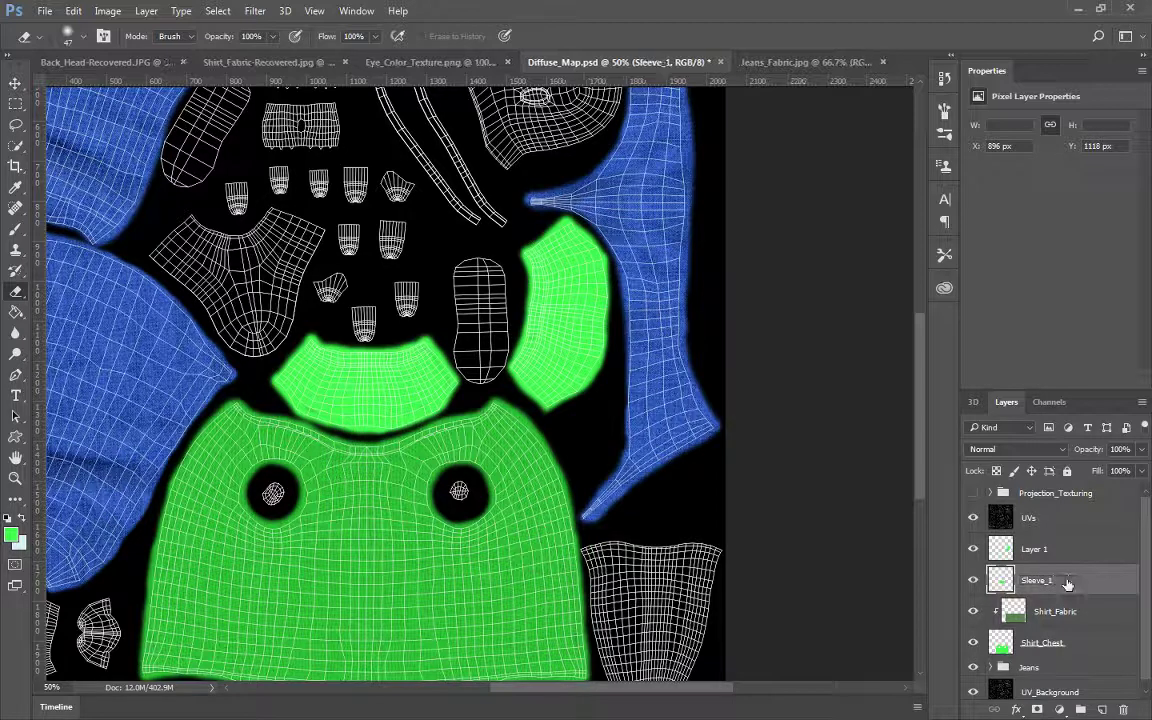
pyautogui.doubleClick(1036, 549)
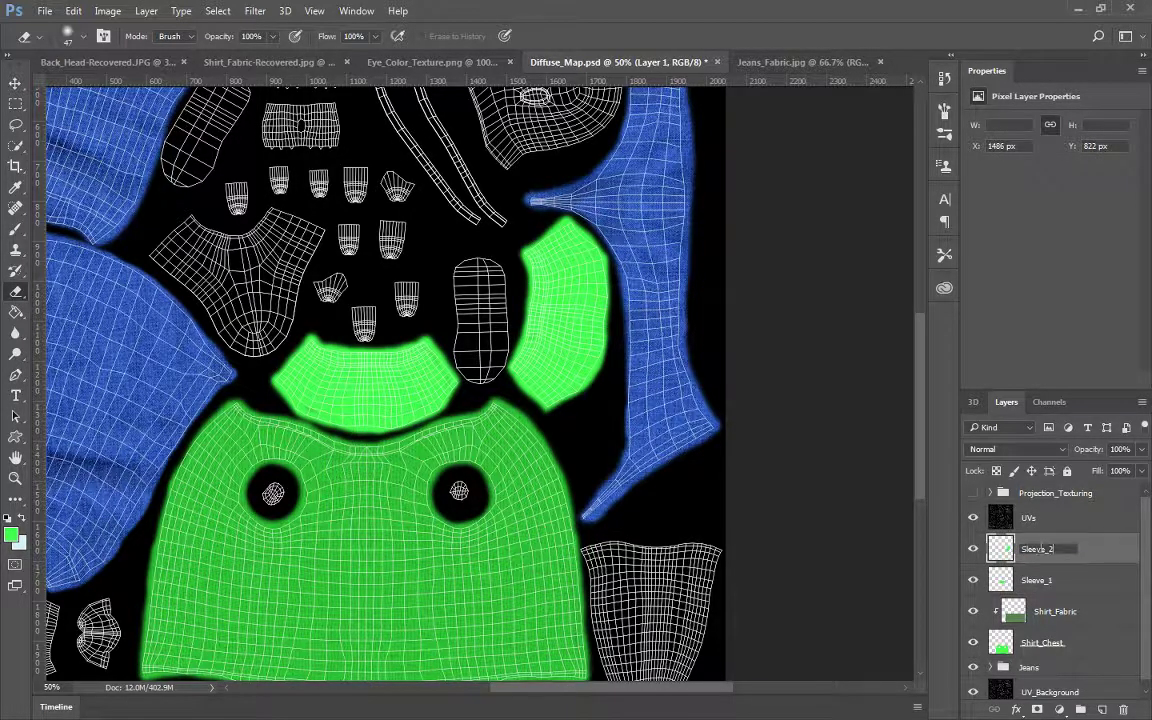
pyautogui.write('Sleeve_2')
pyautogui.press('Return')
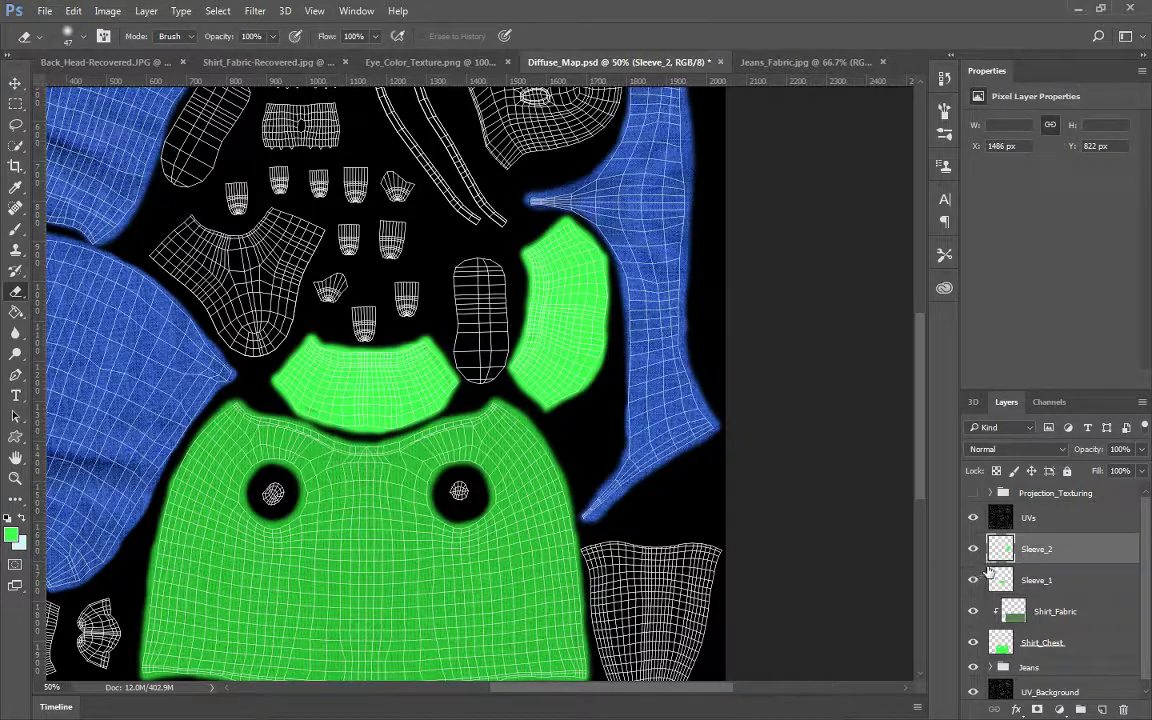
# Paste the knitted shirt fabric, scale it to about 65%, and position it over the first sleeve above the shirt chest
pyautogui.hotkey('ctrl', 'v')
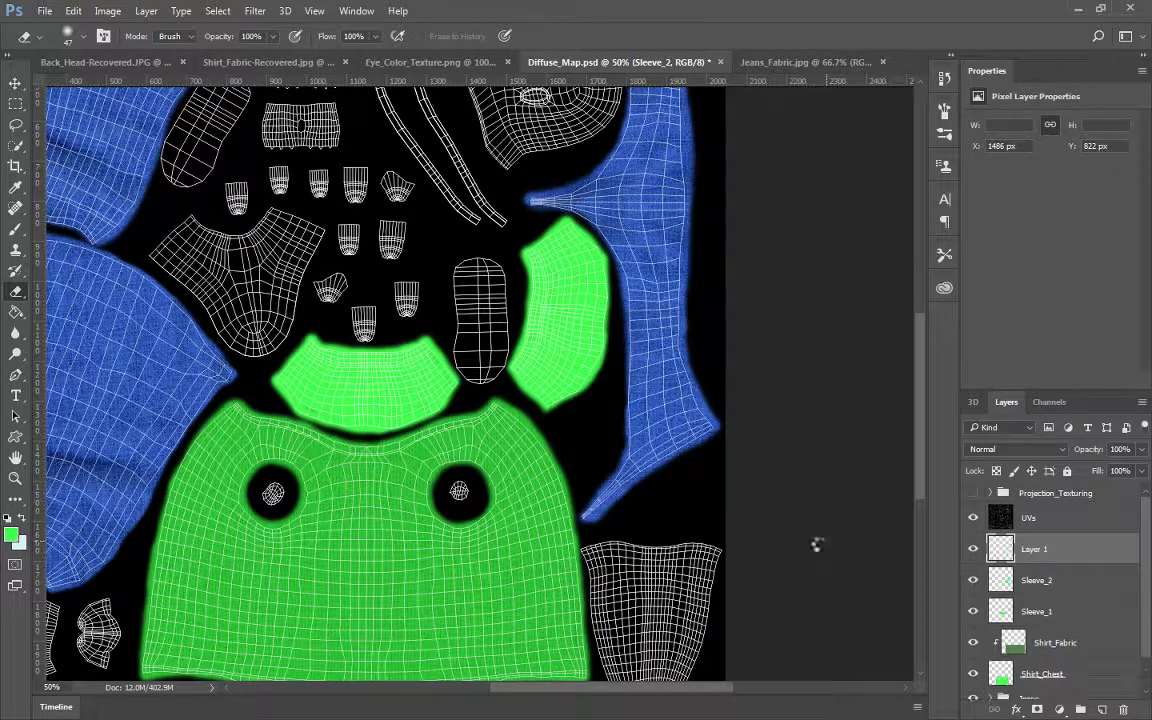
pyautogui.hotkey('ctrl', 't')
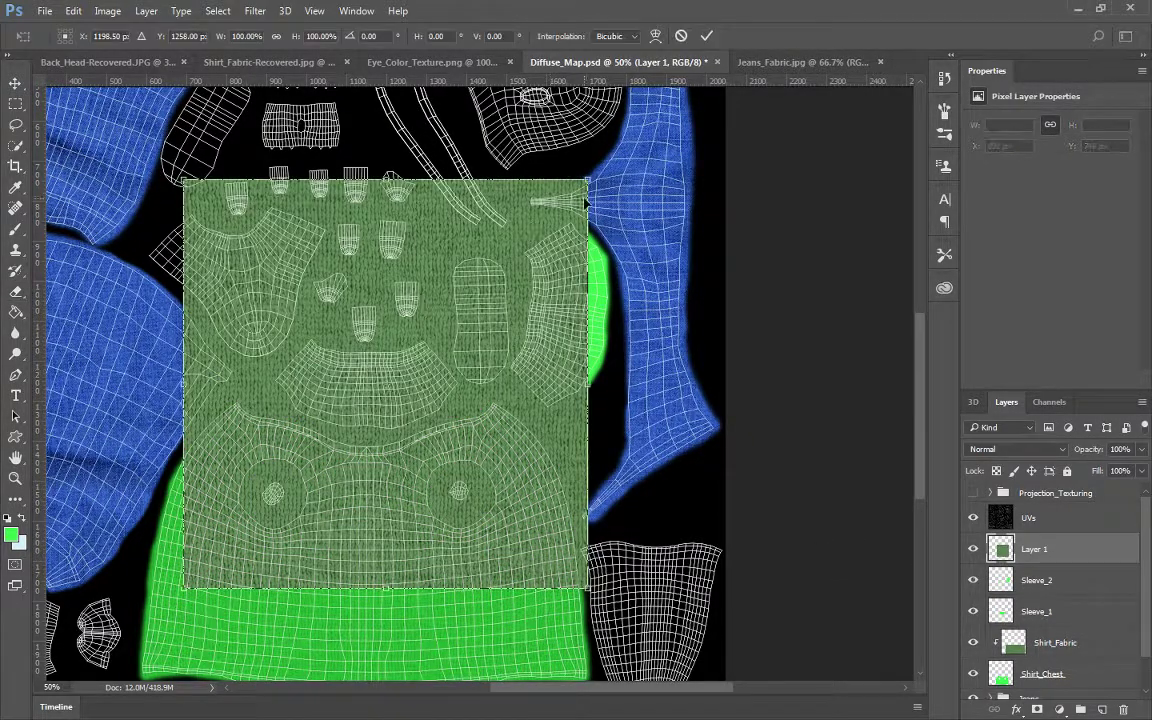
pyautogui.moveTo(588, 182); pyautogui.dragTo(444, 324)
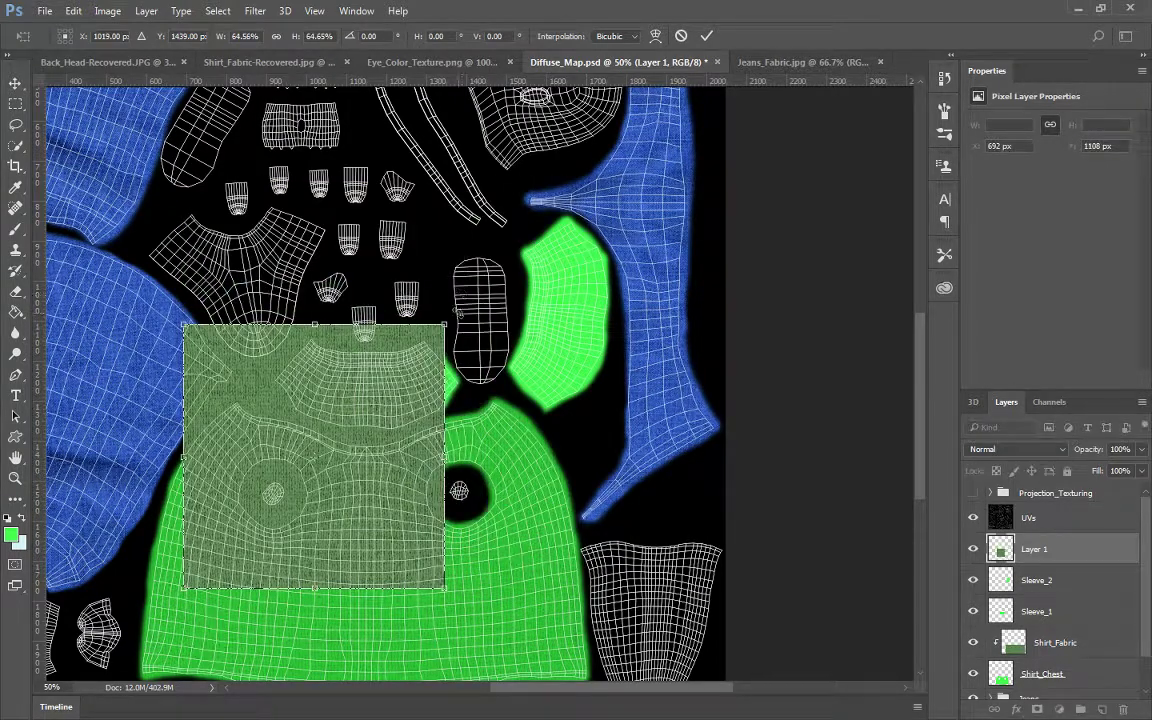
pyautogui.moveTo(450, 592); pyautogui.dragTo(455, 336)
pyautogui.moveTo(386, 413); pyautogui.dragTo(436, 342)
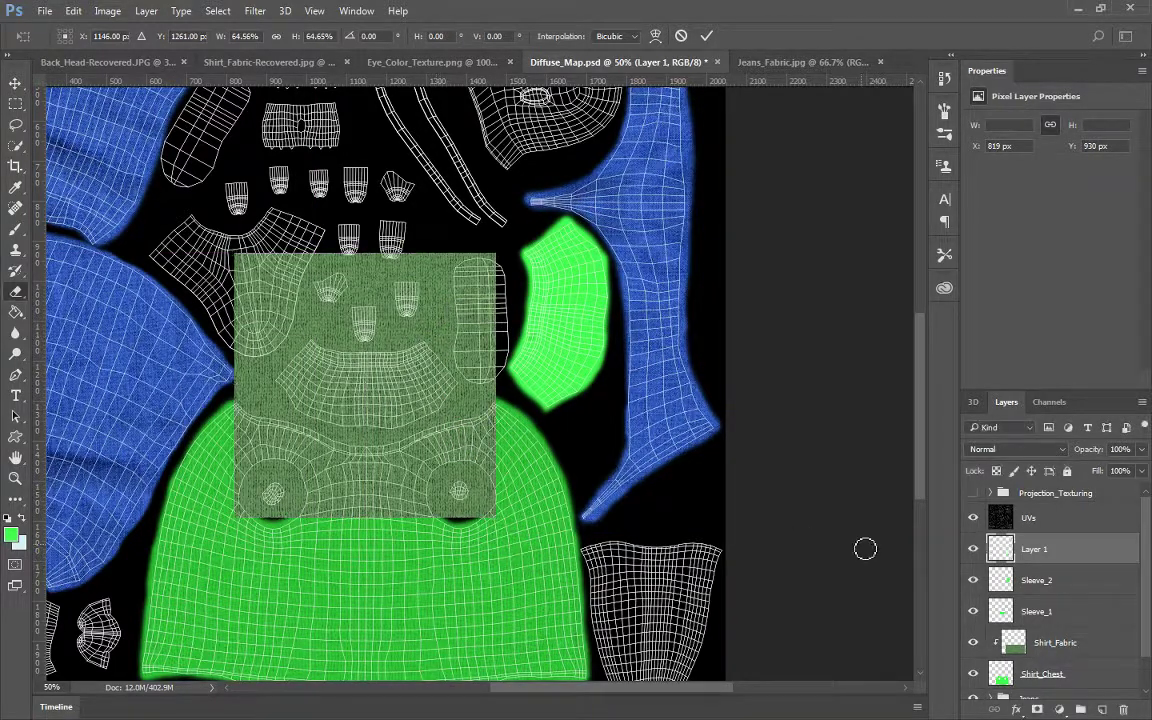
pyautogui.press('Return')
pyautogui.press('e')
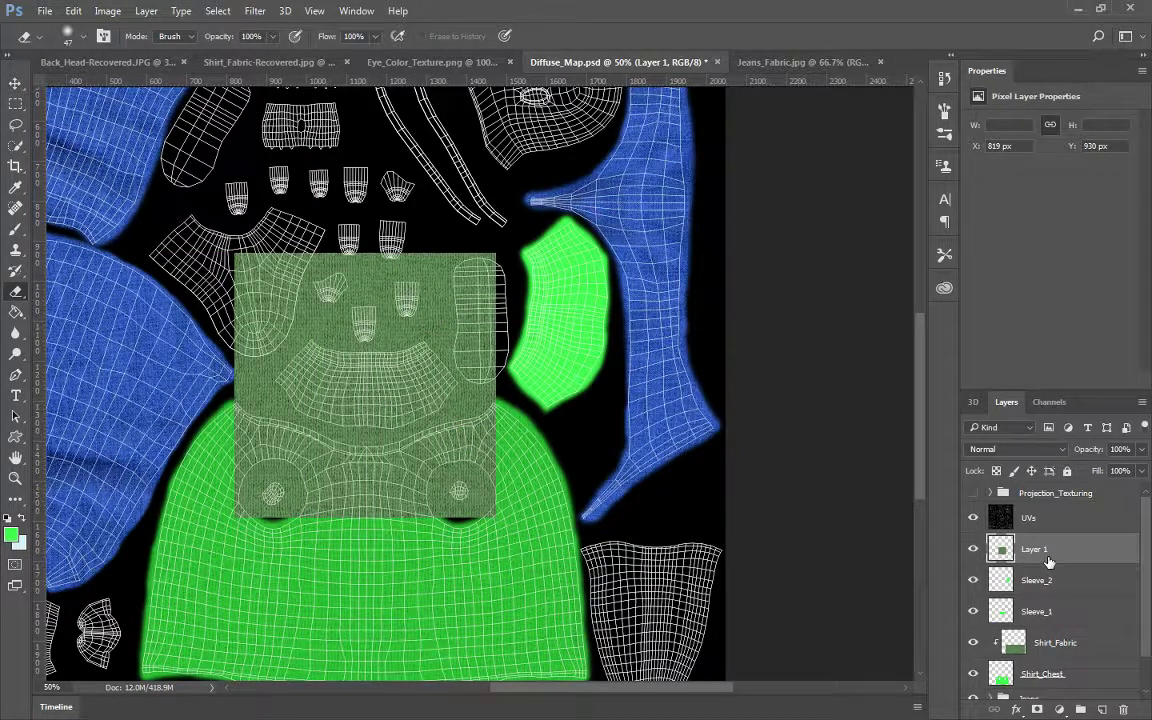
# Clip the pasted fabric layer to Sleeve_1 and rename it Shirt_Fabric
pyautogui.moveTo(1048, 562); pyautogui.dragTo(1060, 604)
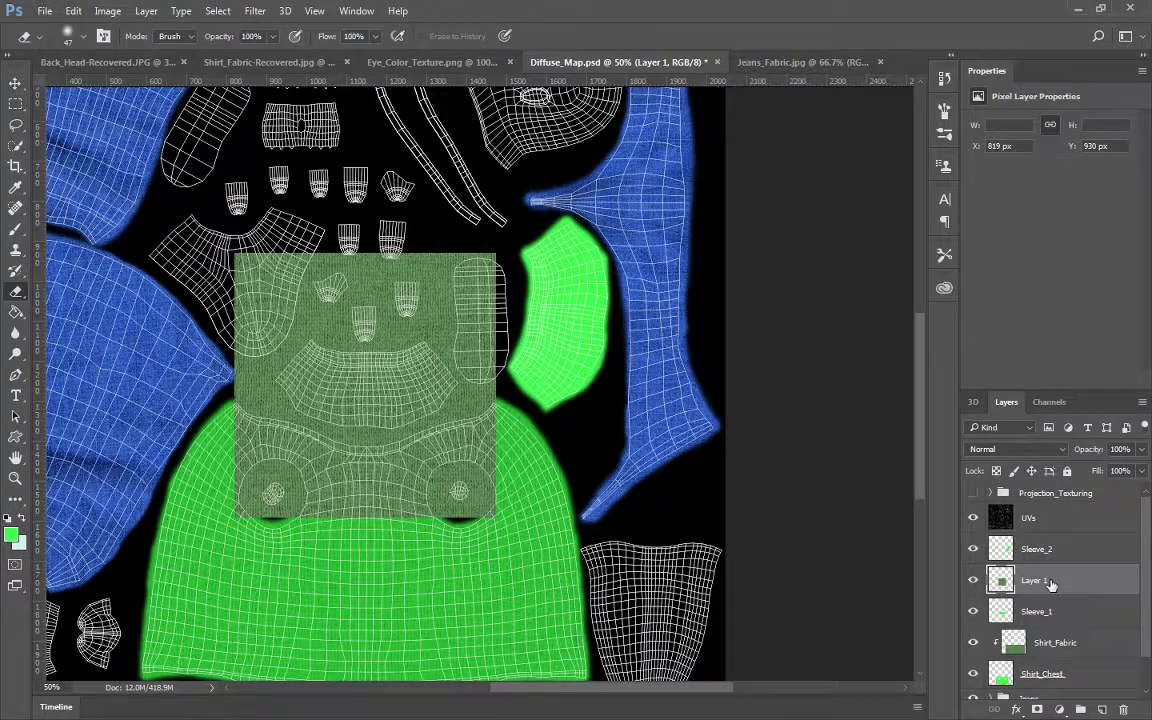
pyautogui.rightClick(1050, 583)
pyautogui.click(805, 409)
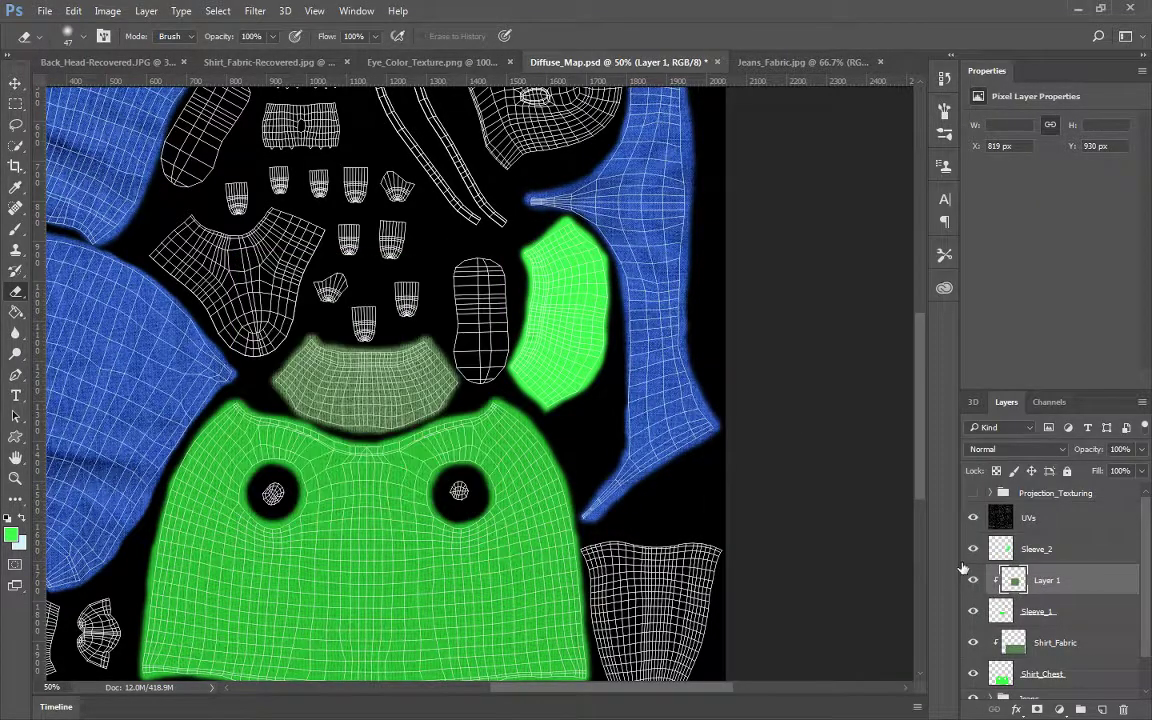
pyautogui.doubleClick(1044, 581)
pyautogui.write('Shirt_Fabric')
pyautogui.press('Return')
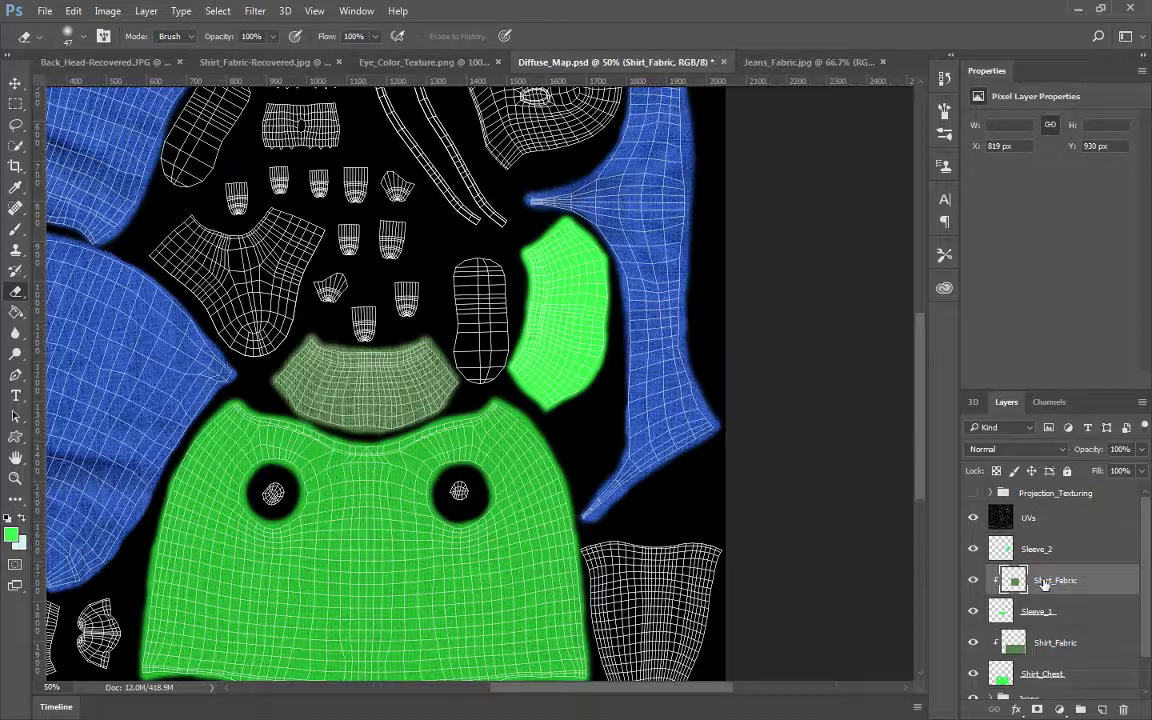
pyautogui.click(1038, 548)
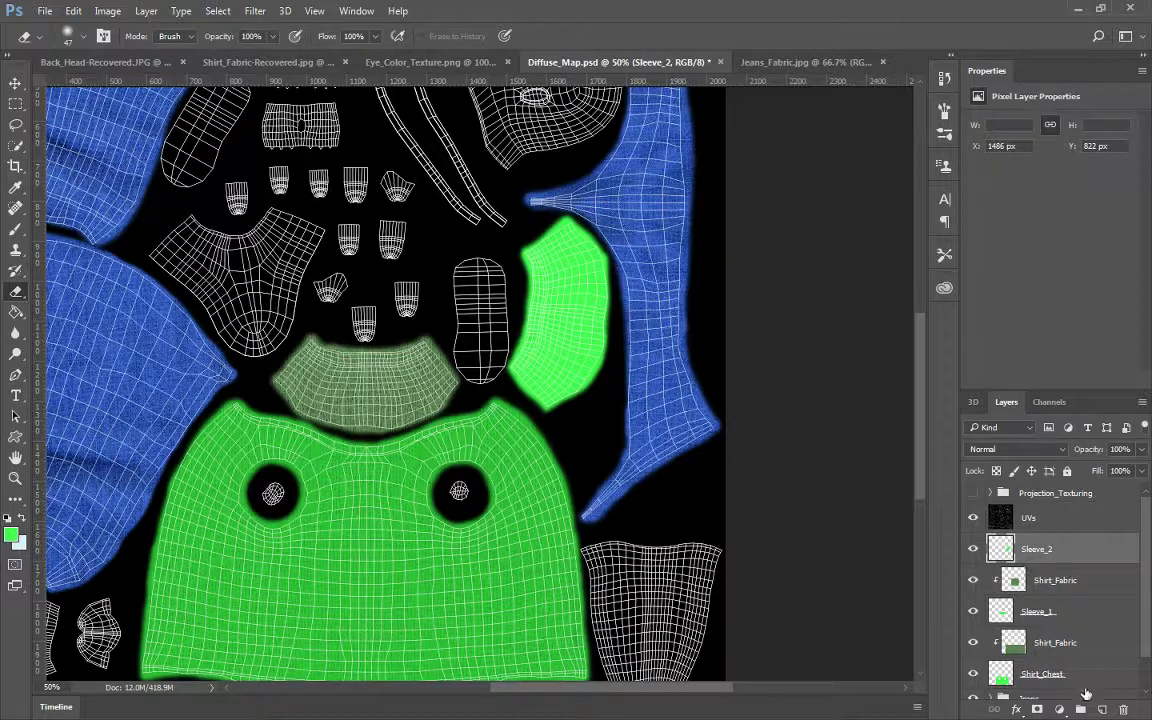
pyautogui.click(1098, 710)
pyautogui.hotkey('ctrl', 'v')
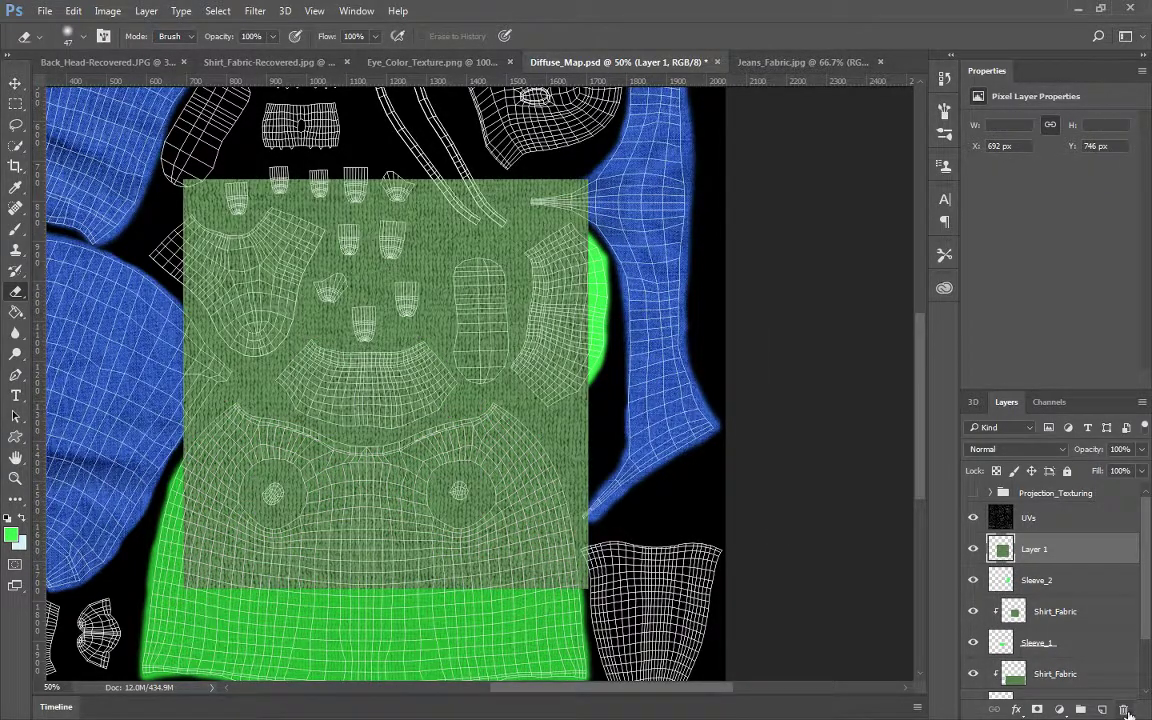
pyautogui.click(1124, 710)
pyautogui.click(512, 282)
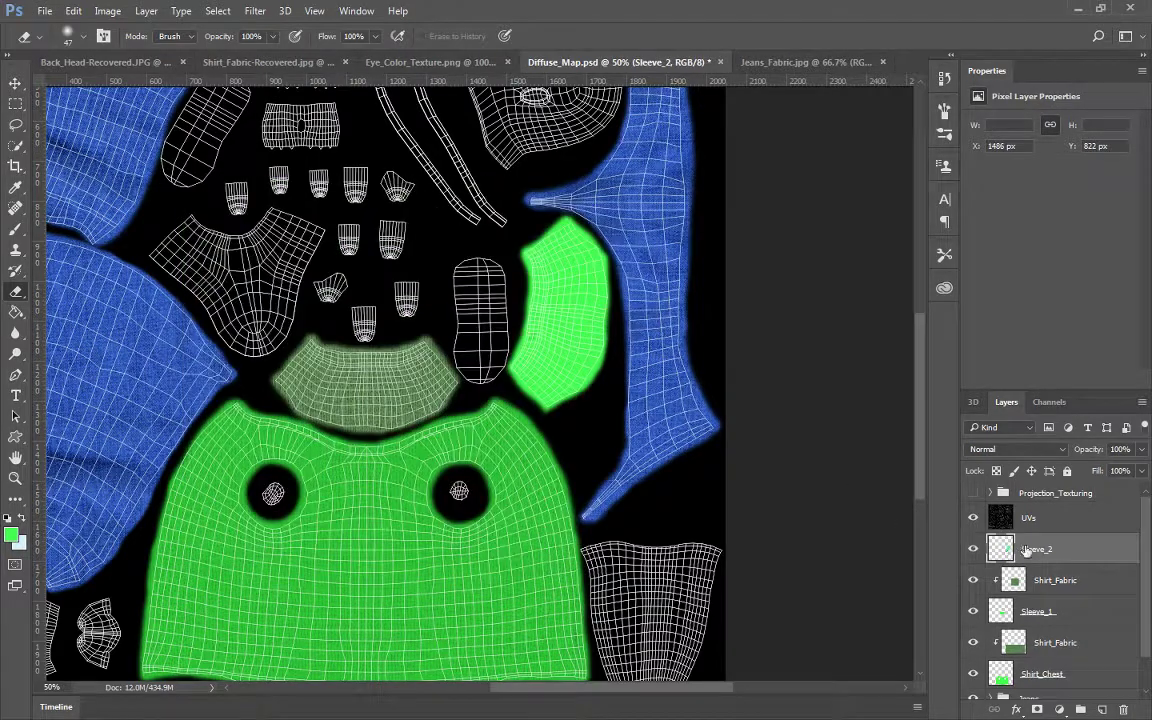
pyautogui.moveTo(1030, 549); pyautogui.dragTo(1101, 709)
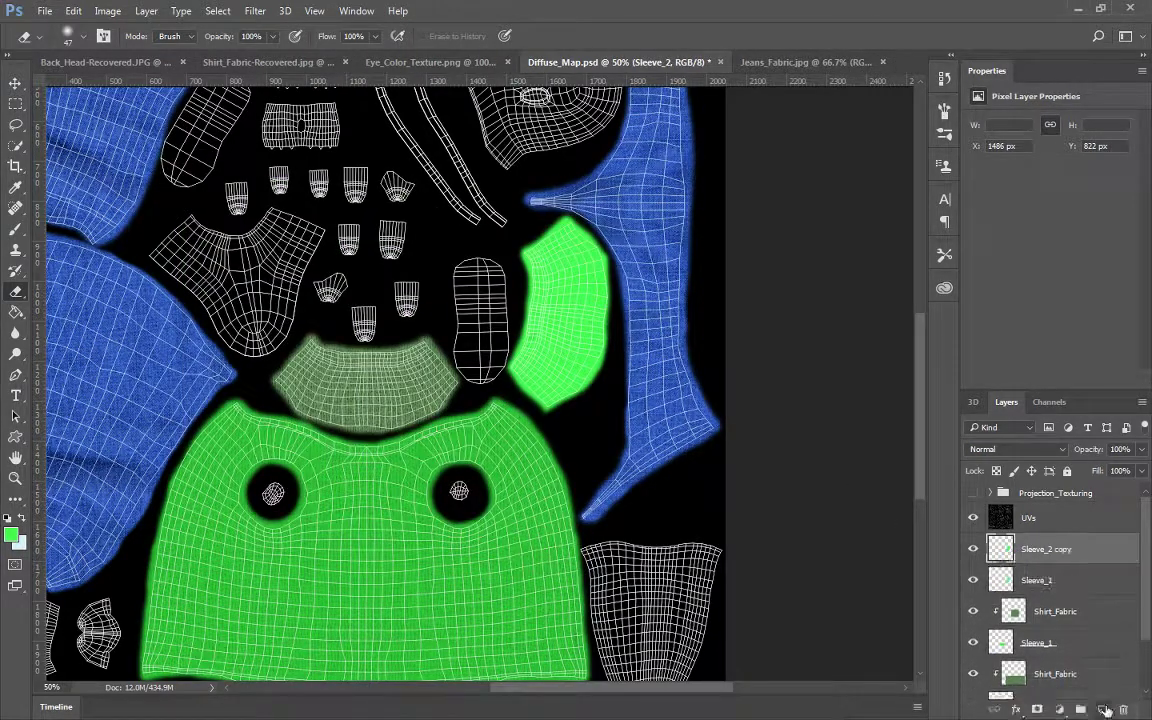
pyautogui.hotkey('ctrl', 'z')
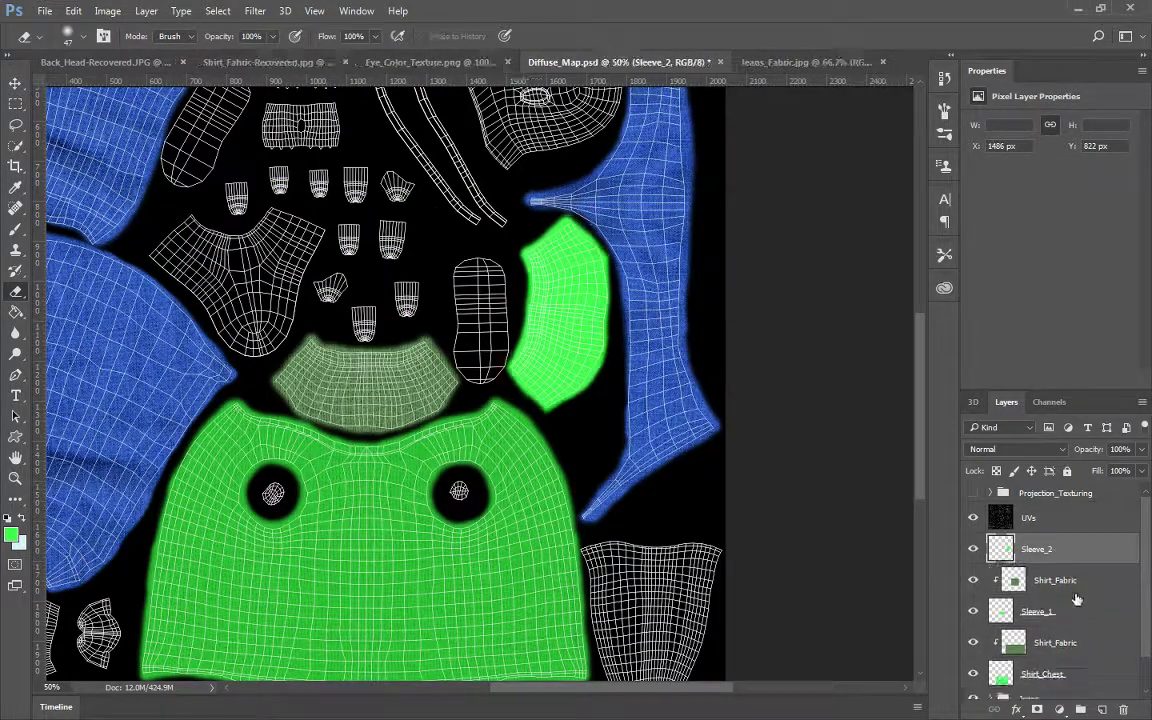
# Duplicate the first sleeve's Shirt_Fabric layer and place the copy directly above Sleeve_2
pyautogui.click(1065, 583)
pyautogui.hotkey('ctrl', 'j')
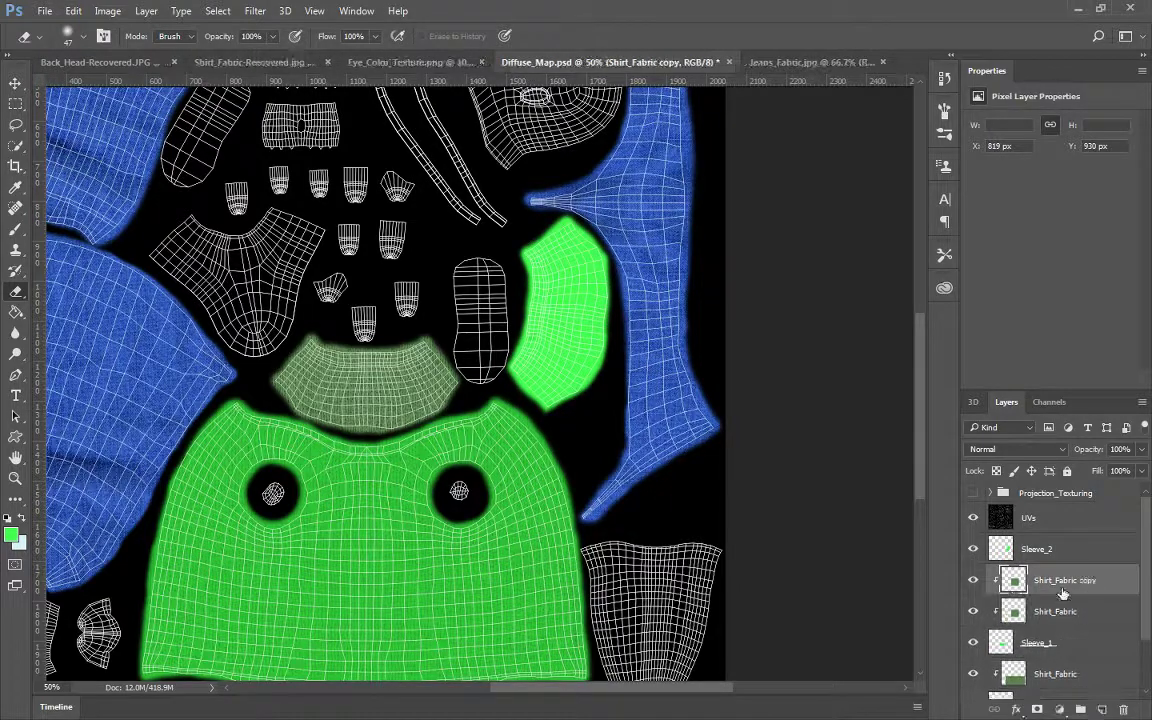
pyautogui.moveTo(1062, 584); pyautogui.dragTo(1052, 560)
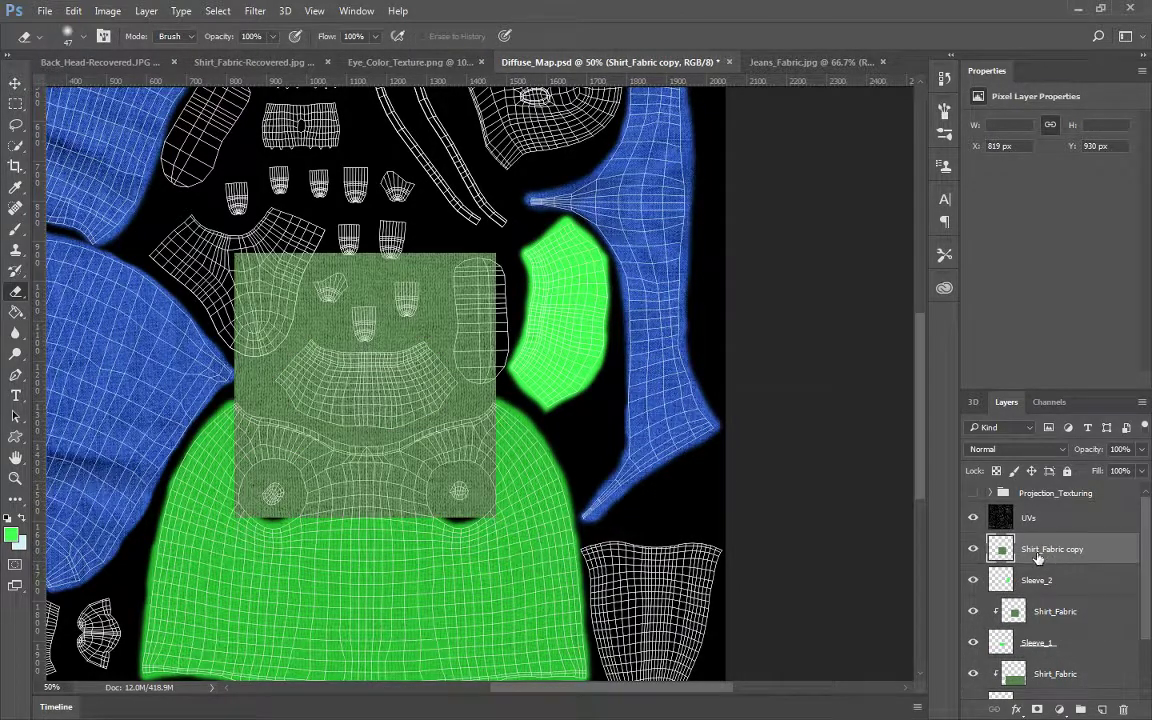
# Rotate the fabric copy -90° and move it over the second sleeve, clipping it to Sleeve_2
pyautogui.hotkey('ctrl', 't')
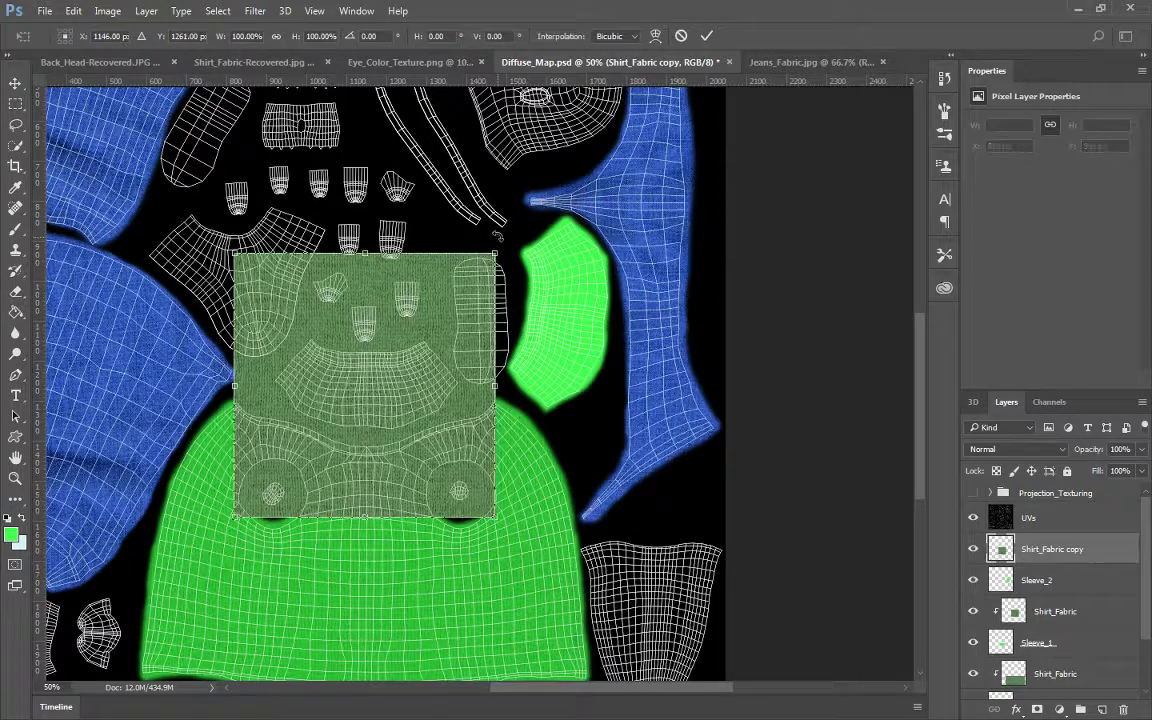
pyautogui.moveTo(501, 243); pyautogui.dragTo(222, 248)
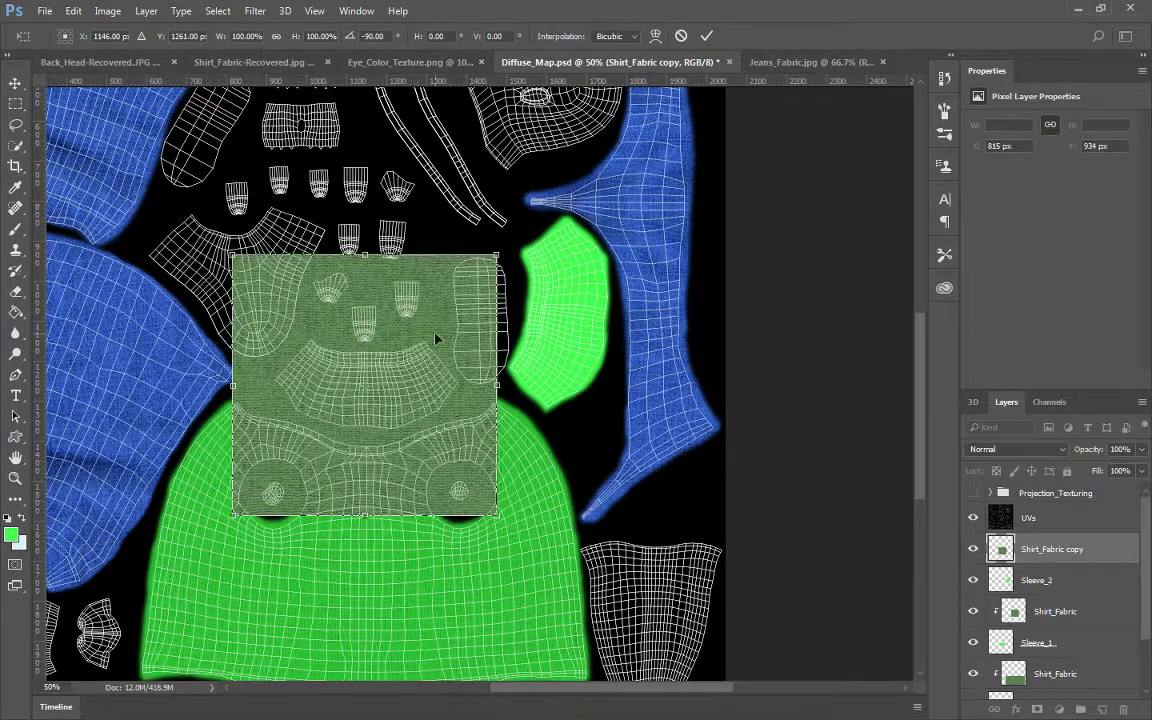
pyautogui.moveTo(391, 298); pyautogui.dragTo(515, 209)
pyautogui.moveTo(517, 263); pyautogui.dragTo(627, 270)
pyautogui.press('Return')
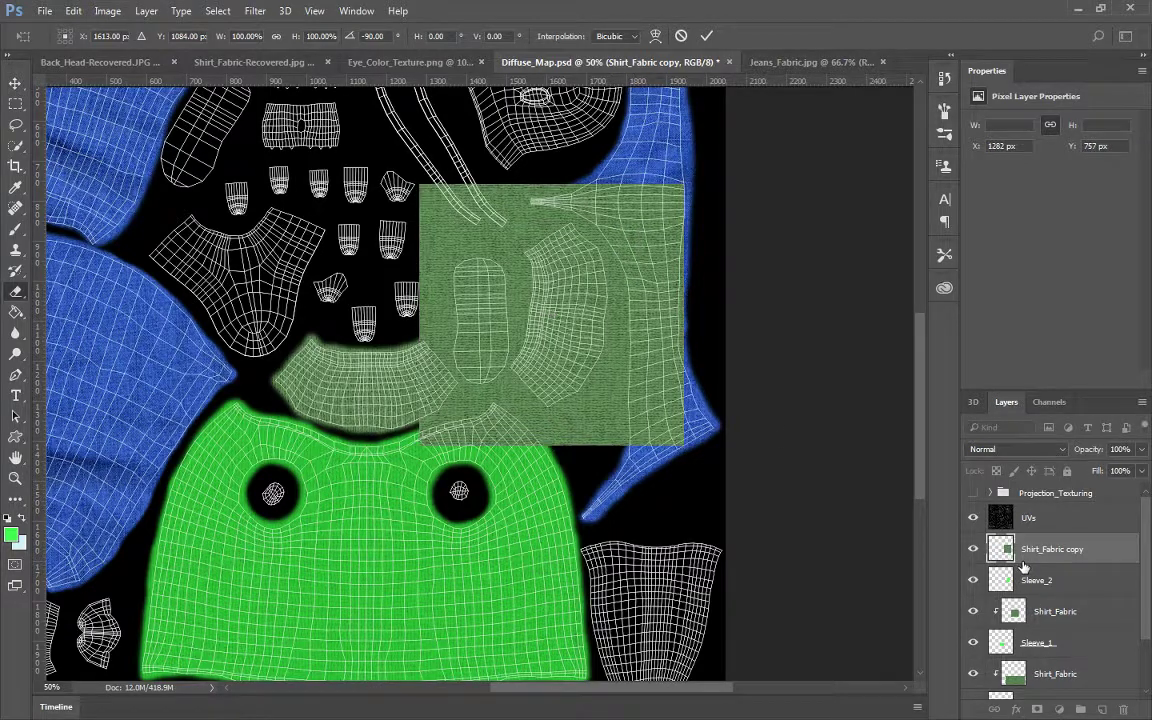
pyautogui.press('e')
pyautogui.rightClick(1035, 550)
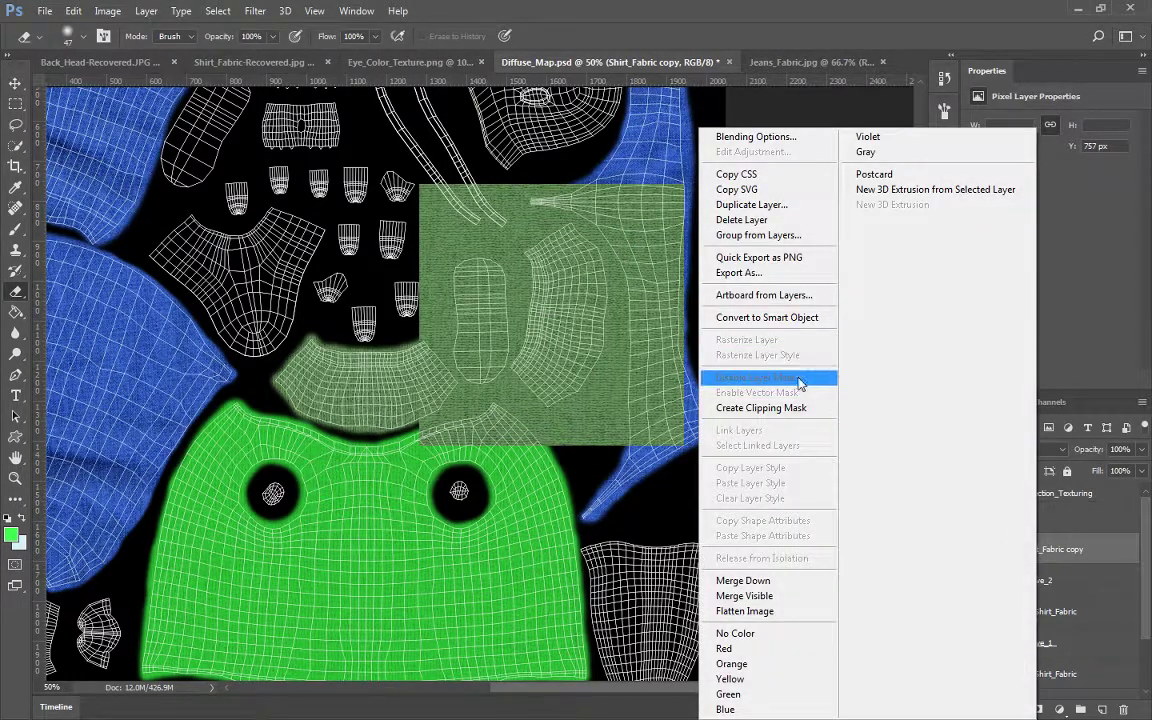
pyautogui.click(797, 407)
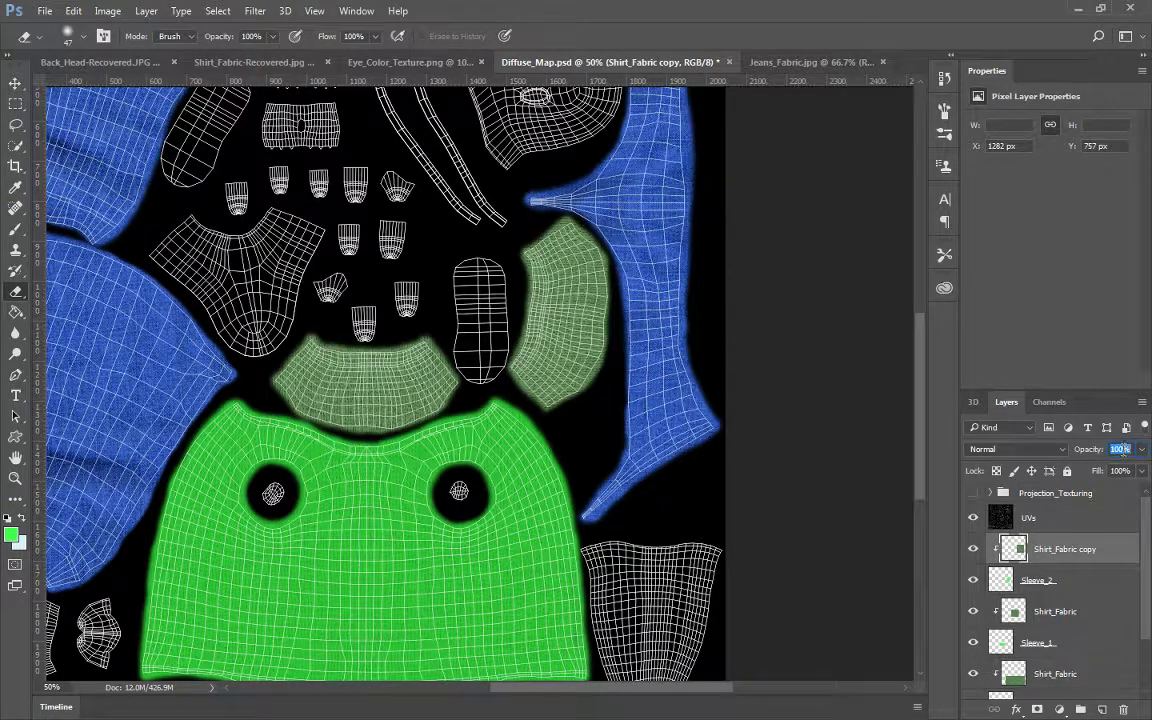
# Set the opacity of both sleeves' fabric layers to 50%
pyautogui.write('50')
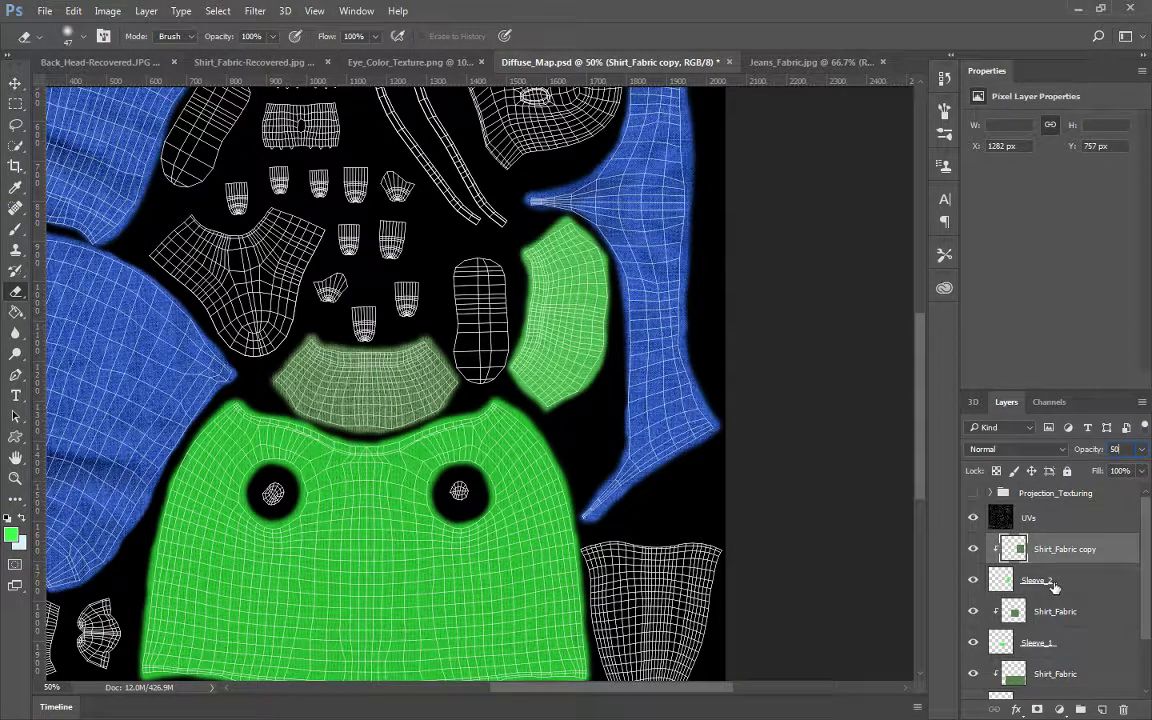
pyautogui.click(1050, 612)
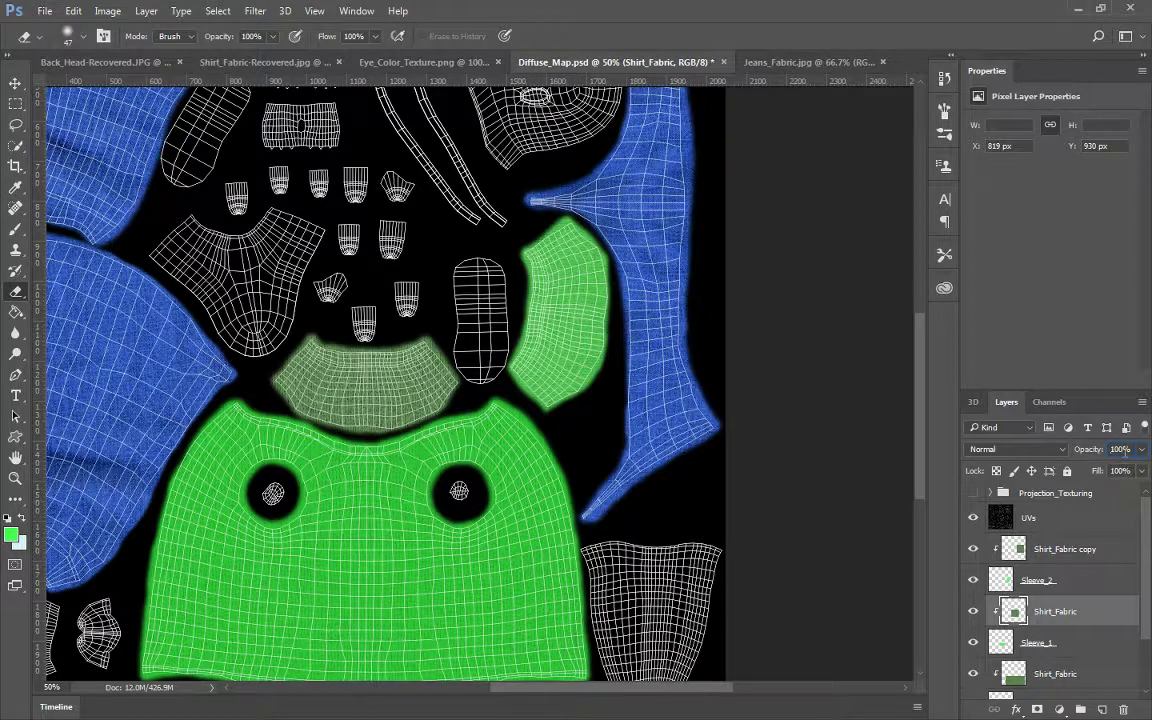
pyautogui.write('50')
pyautogui.press('Return')
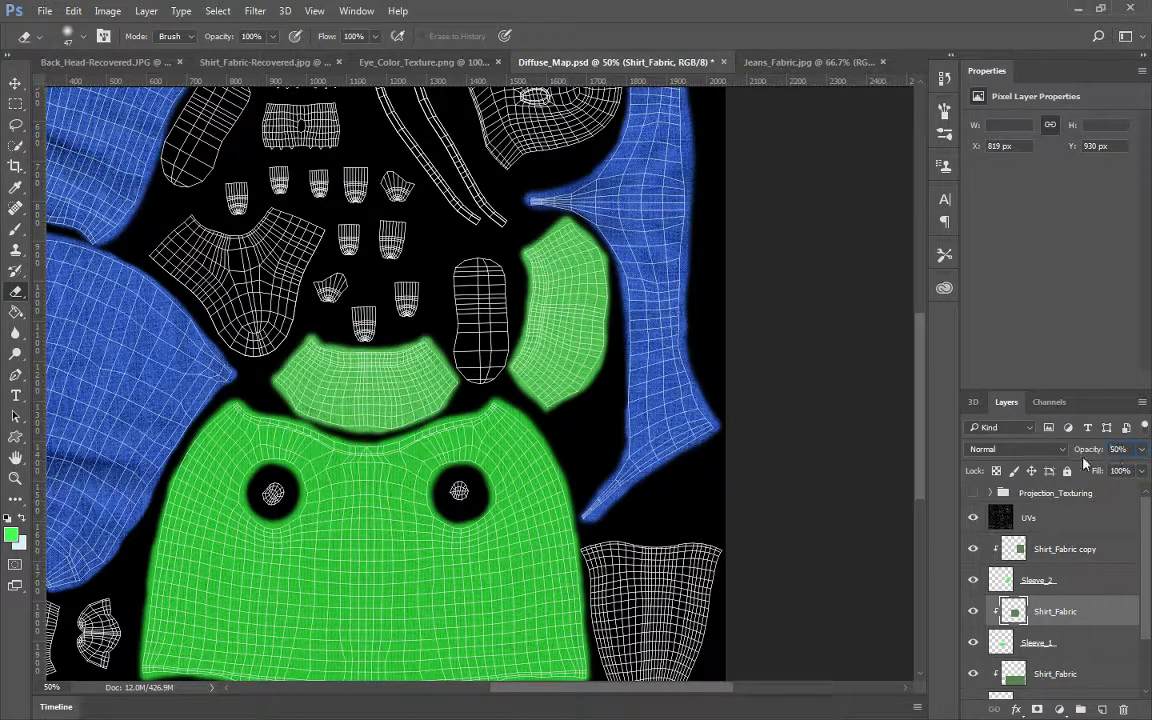
# Hide the UVs wireframe layer with the whole texture map in view
pyautogui.press('v')
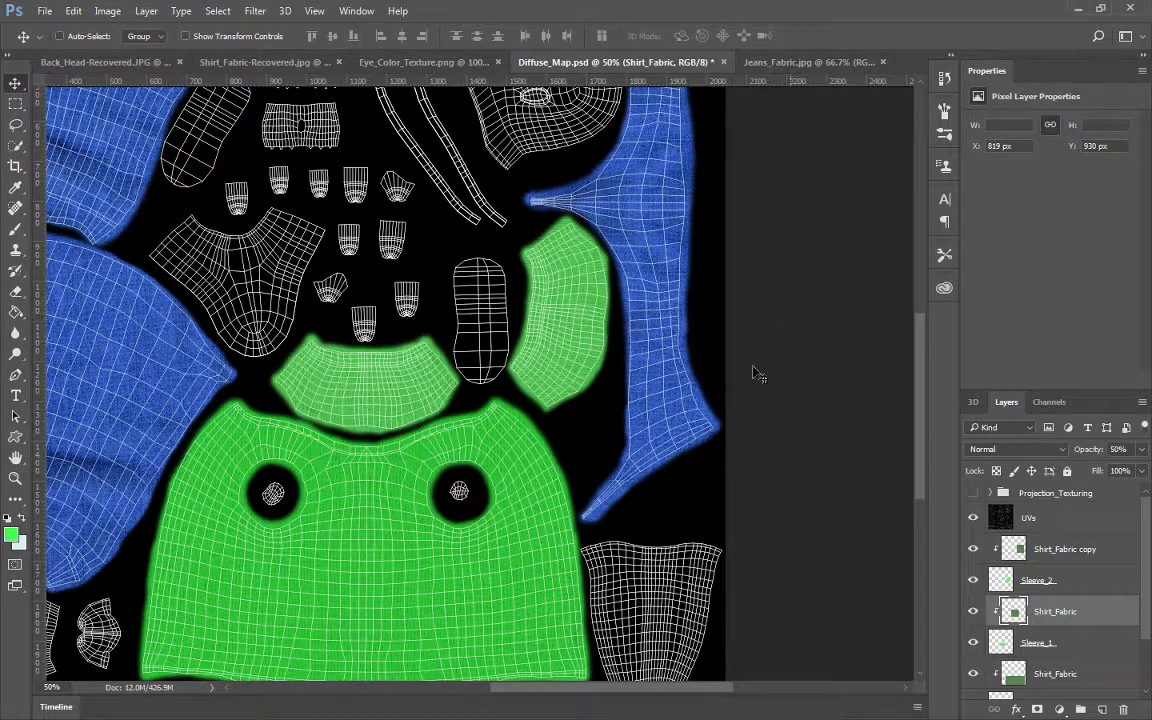
pyautogui.press('ctrl')
pyautogui.hotkey('ctrl', '-')
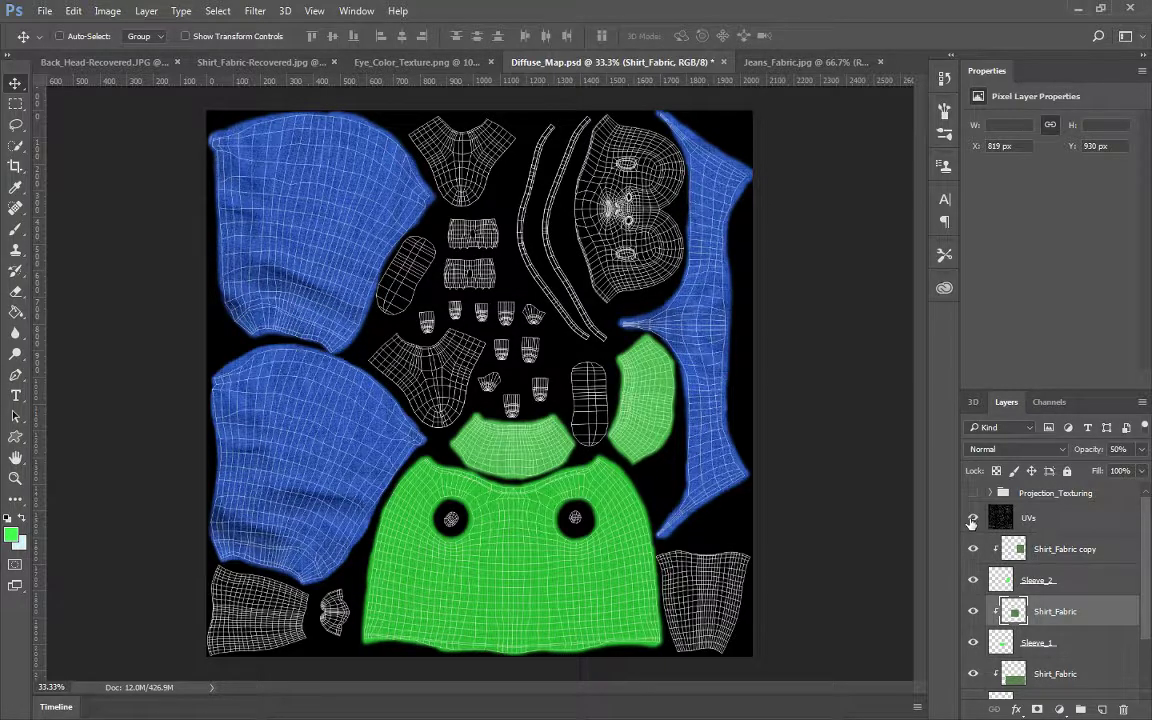
pyautogui.click(972, 518)
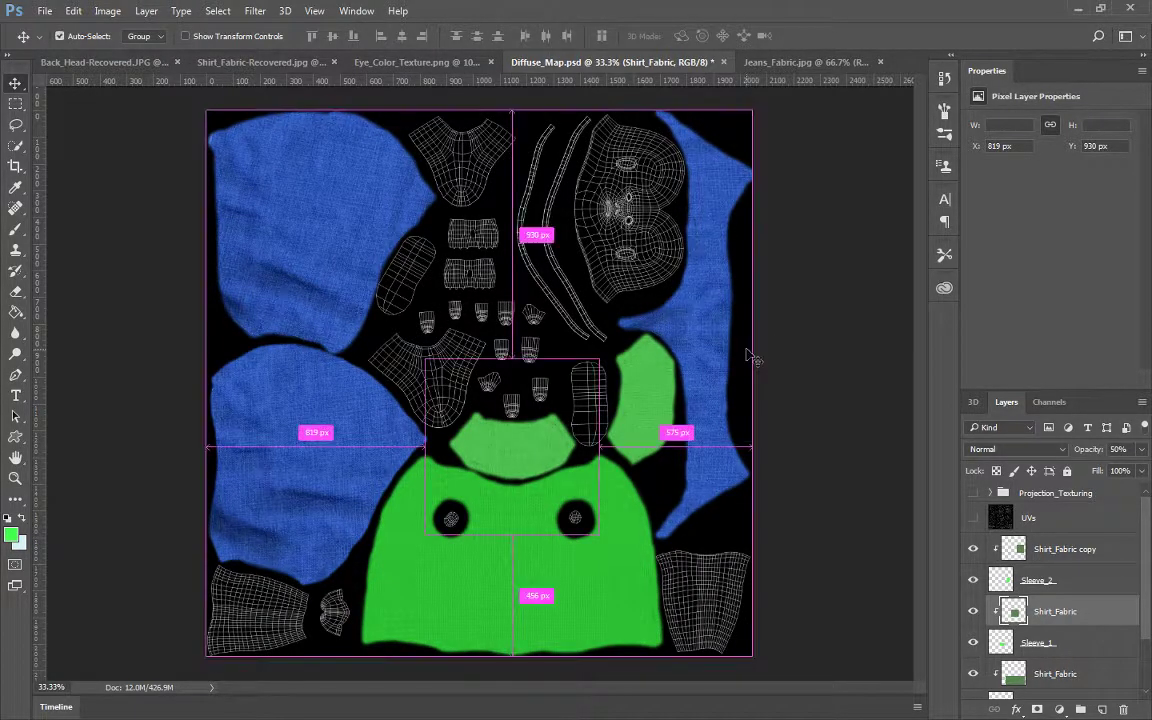
# Save a Targa copy of the texture map named Diffuse_Map_Example at 32 bits/pixel
pyautogui.hotkey('ctrl', 's')
pyautogui.hotkey('ctrl', 'shift', 's')
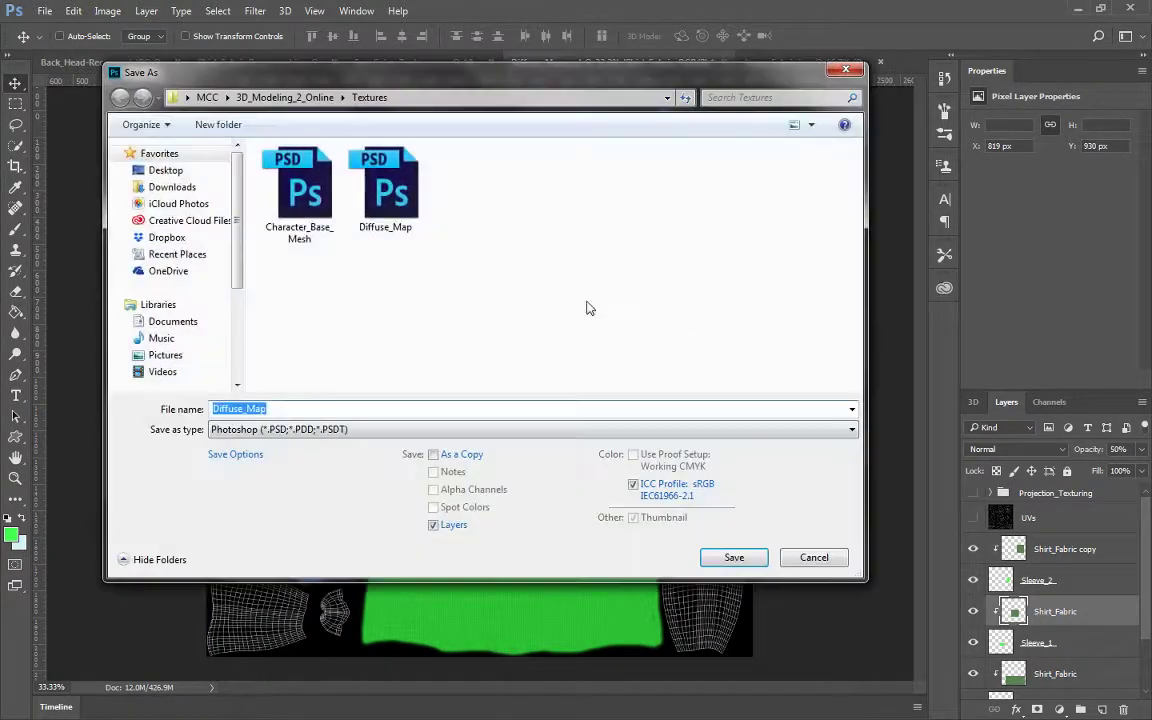
pyautogui.click(284, 406)
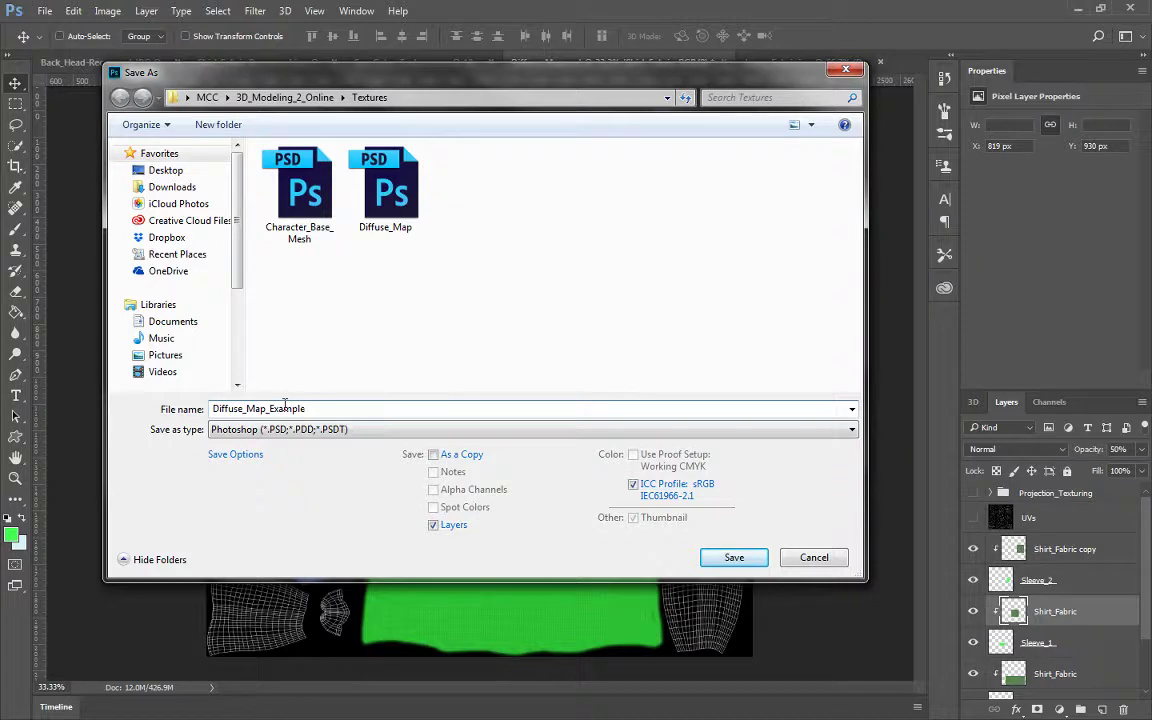
pyautogui.click(307, 430)
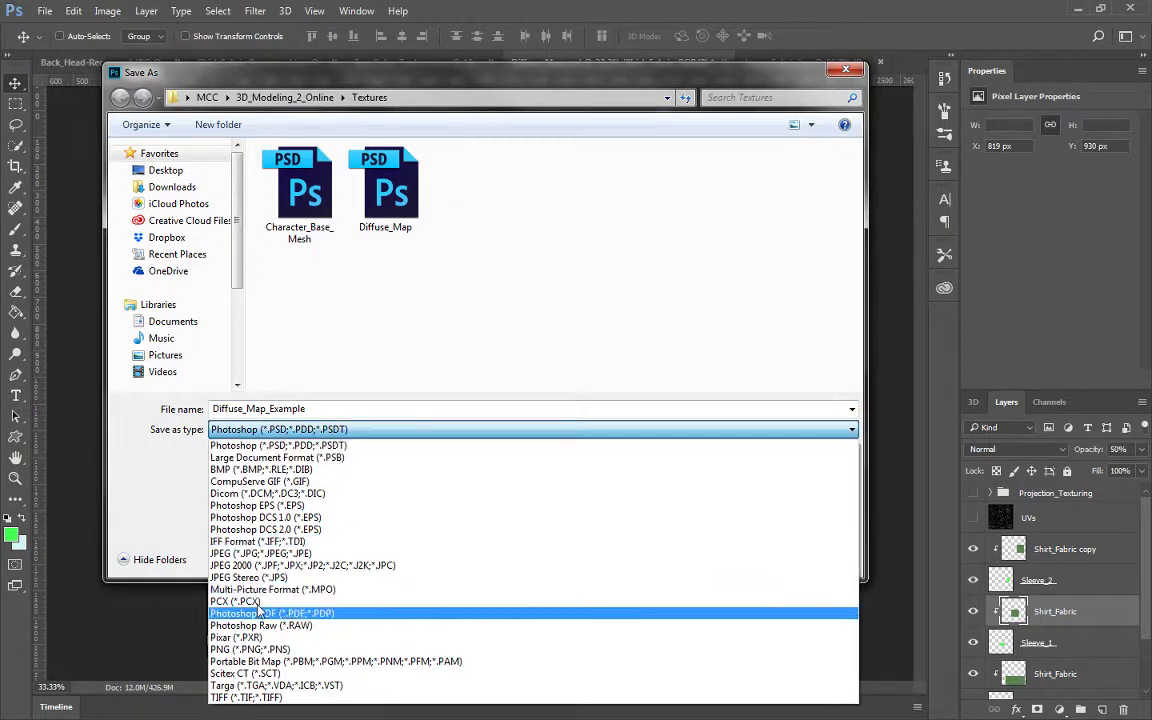
pyautogui.click(272, 685)
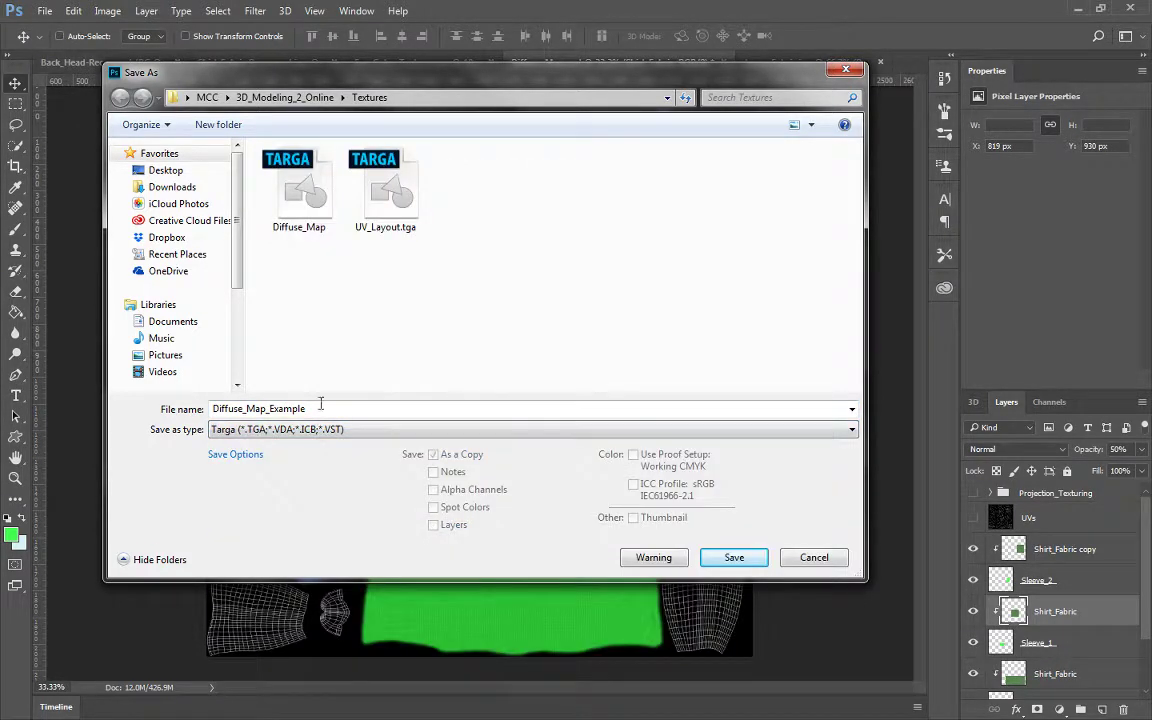
pyautogui.click(731, 556)
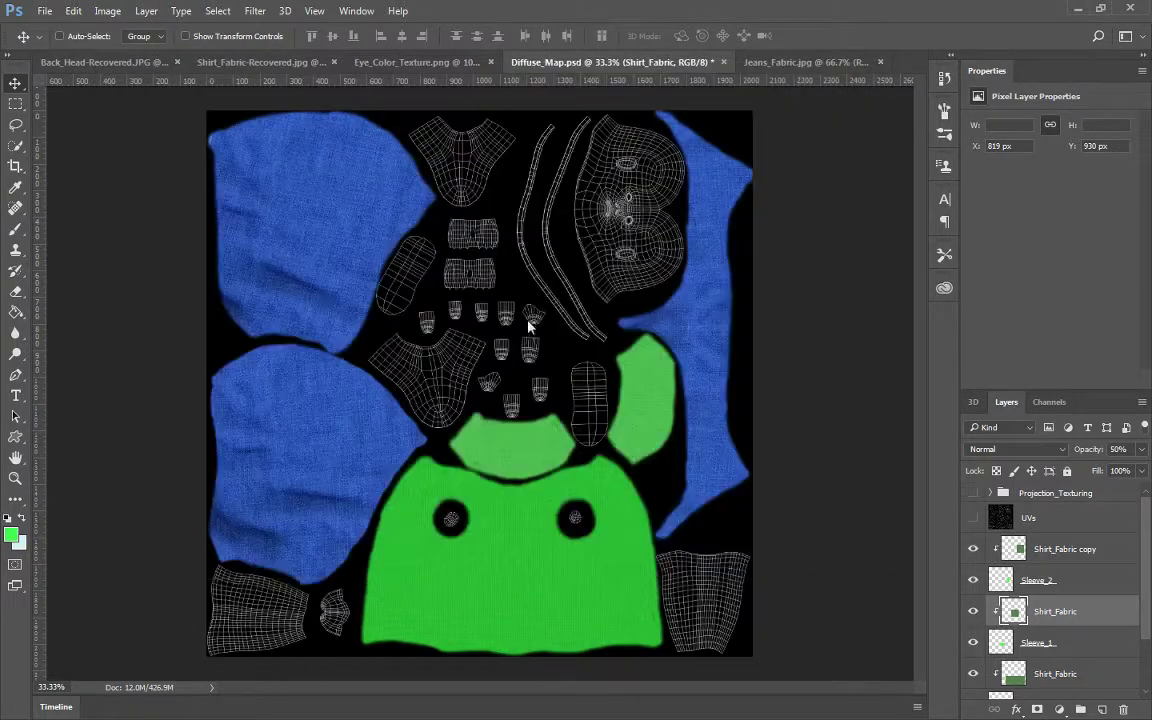
pyautogui.click(432, 354)
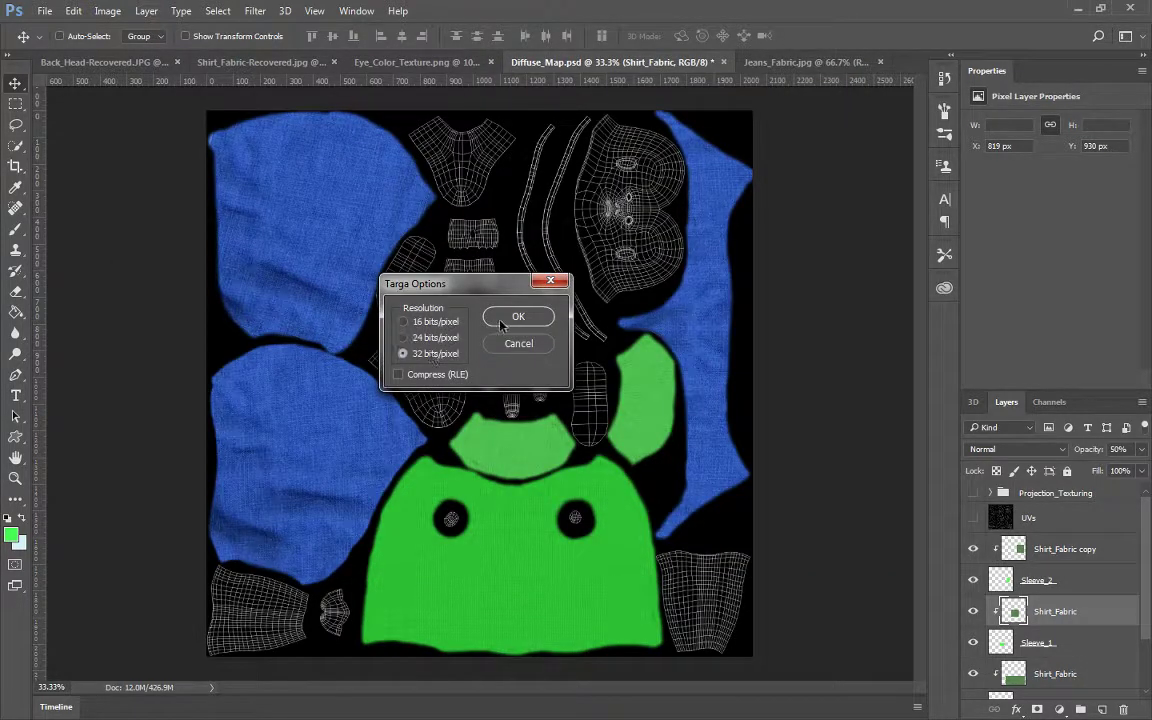
pyautogui.click(518, 316)
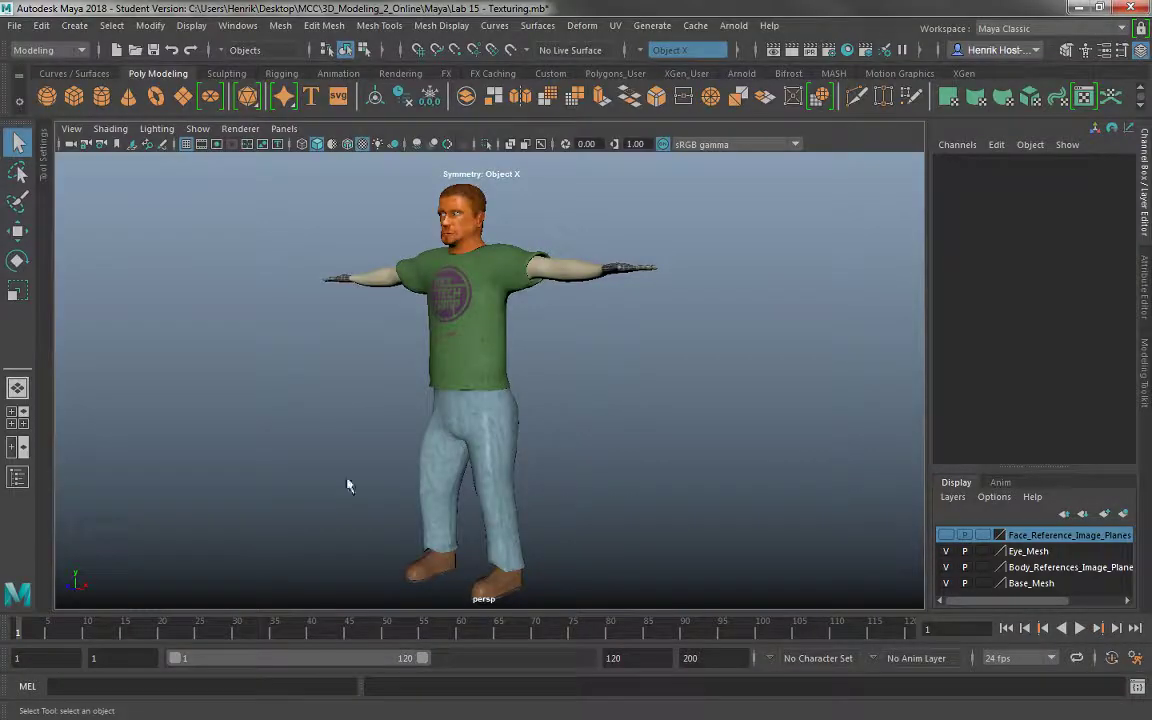
# Switch to Maya and load Diffuse_Map_Example.tga as the image of the file texture on the character's blinn1 material
pyautogui.click(440, 238)
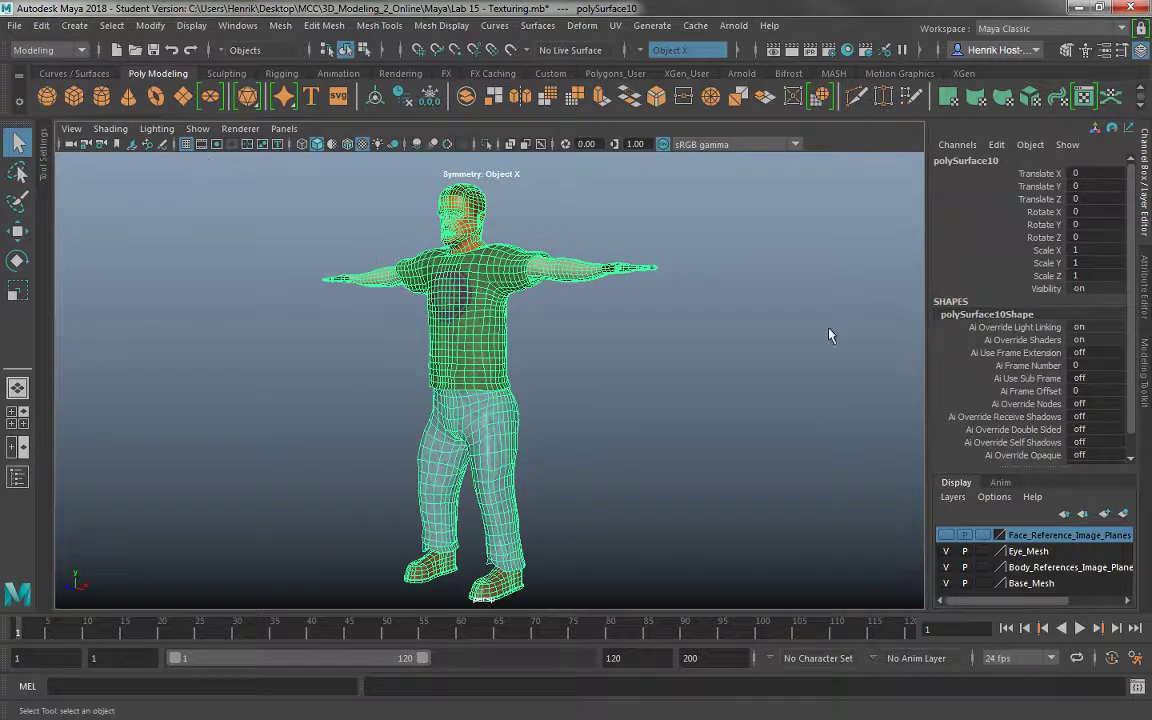
pyautogui.click(1143, 280)
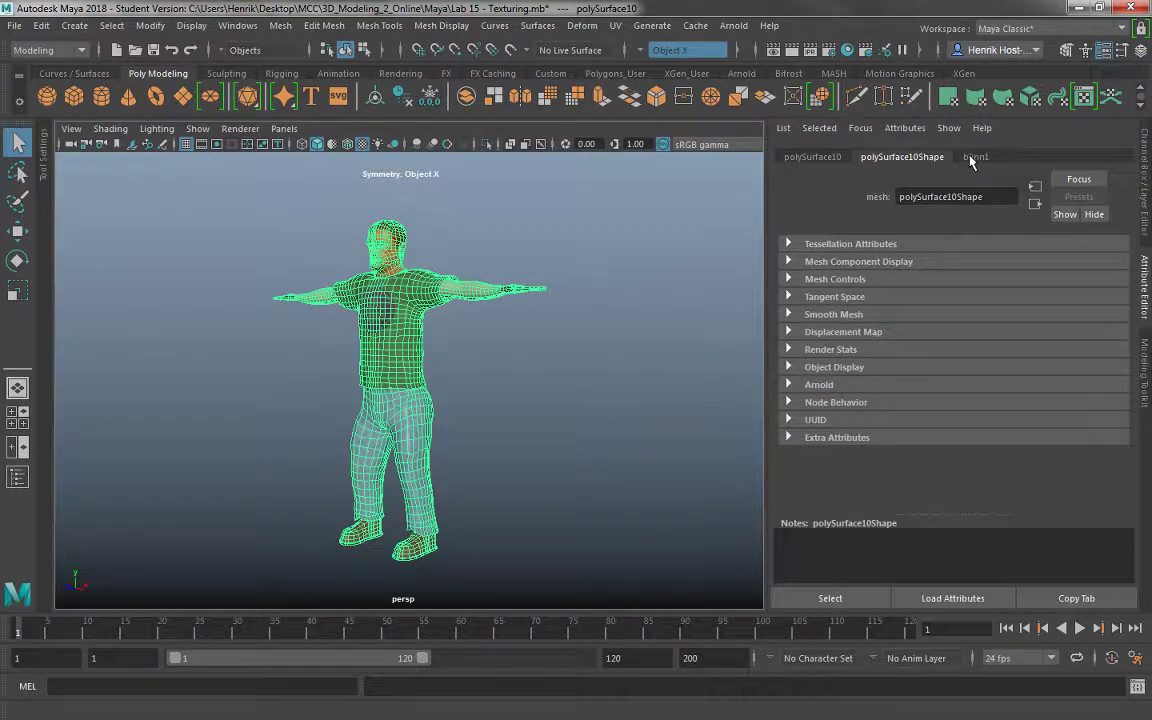
pyautogui.click(973, 158)
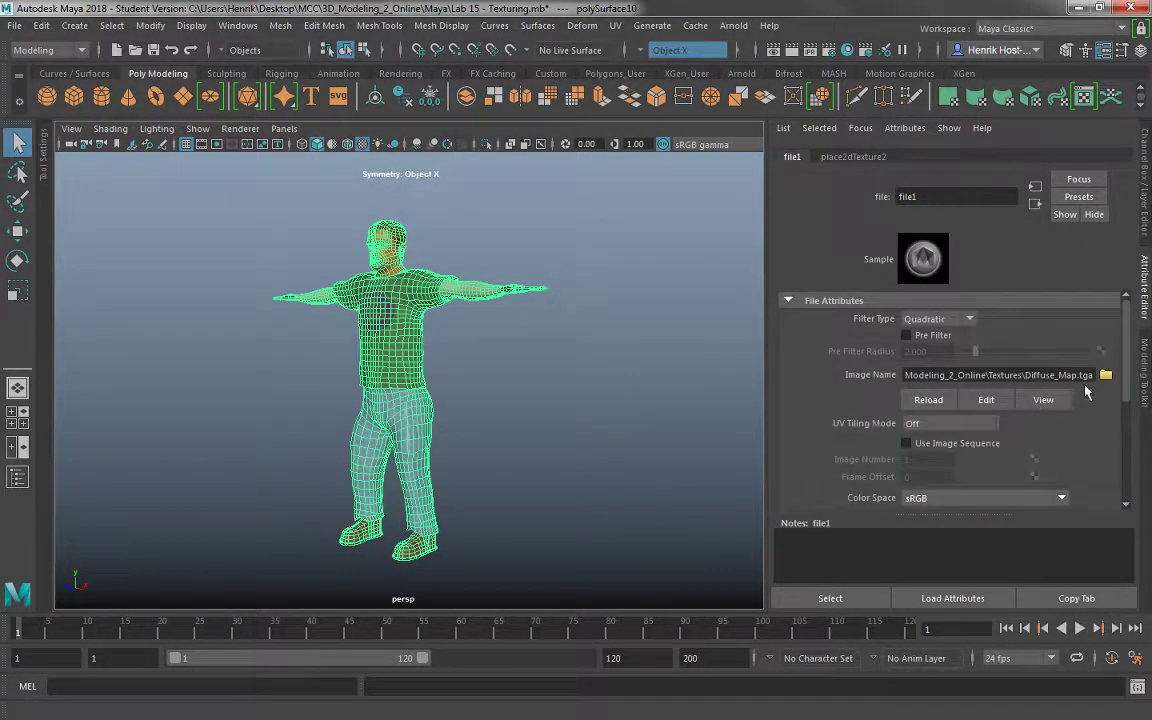
pyautogui.click(1105, 375)
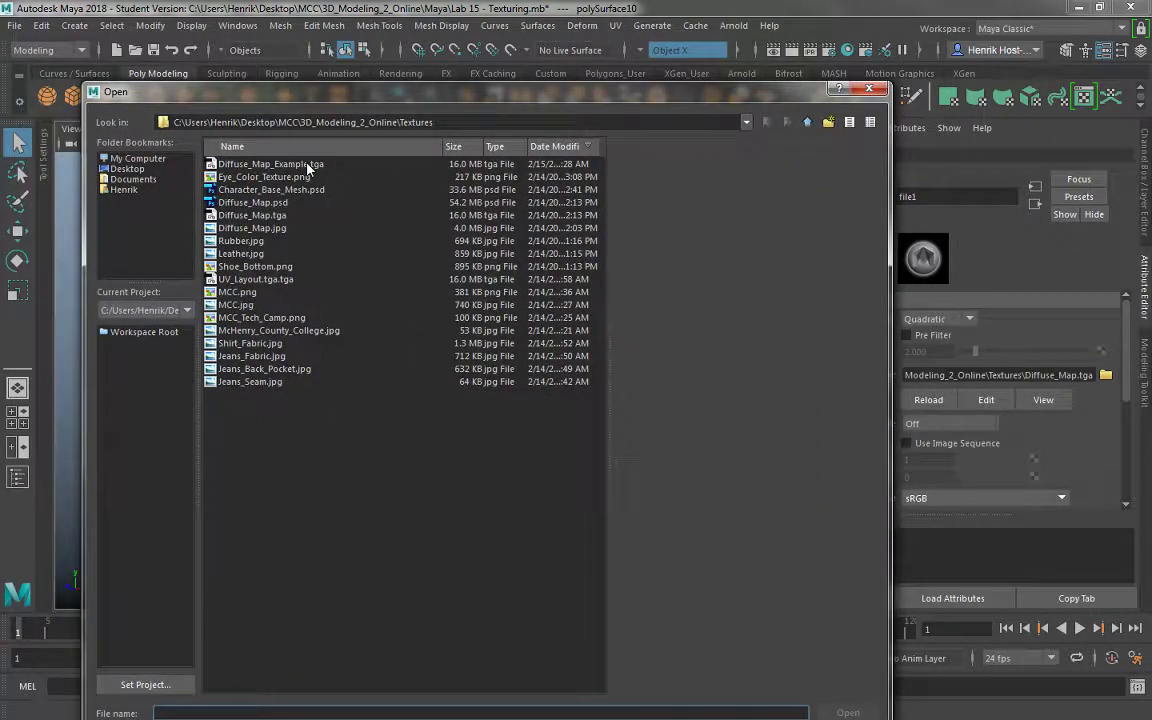
pyautogui.click(258, 188)
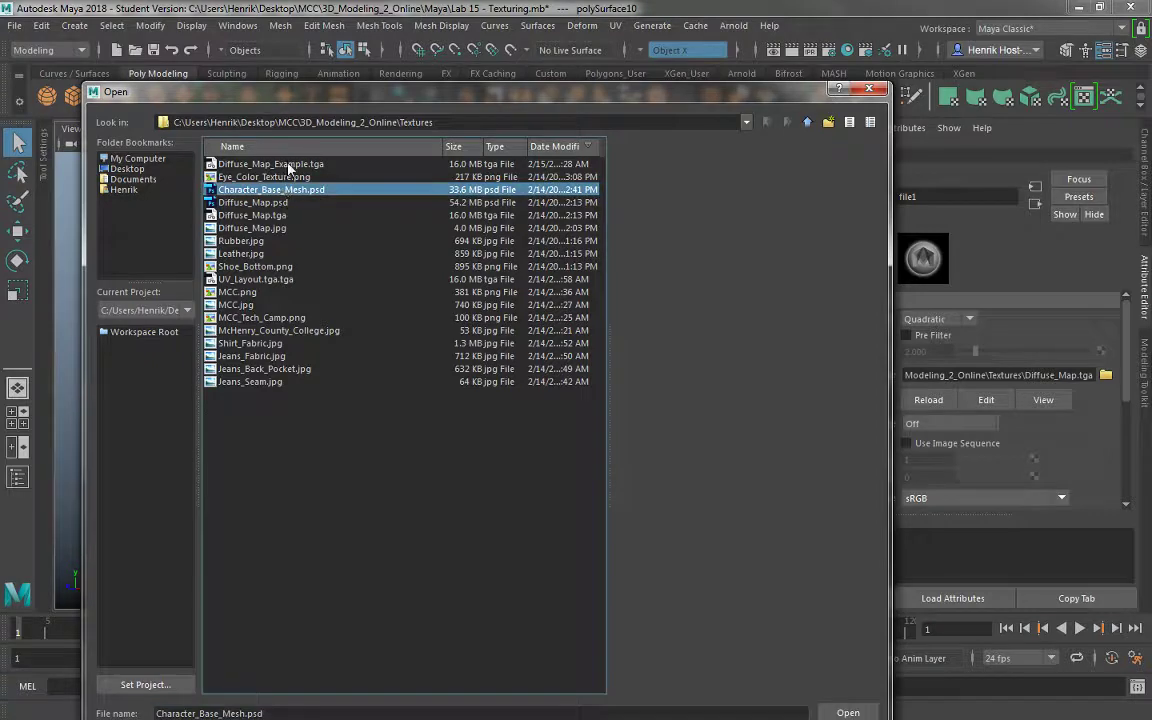
pyautogui.click(355, 164)
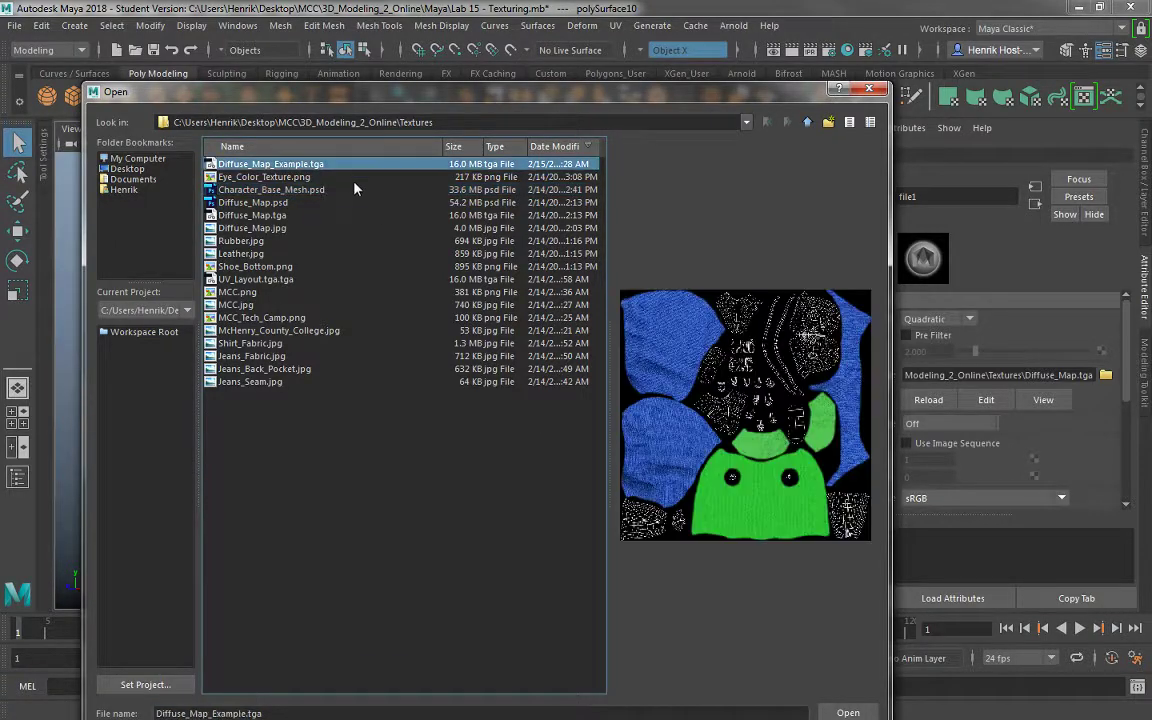
pyautogui.click(840, 710)
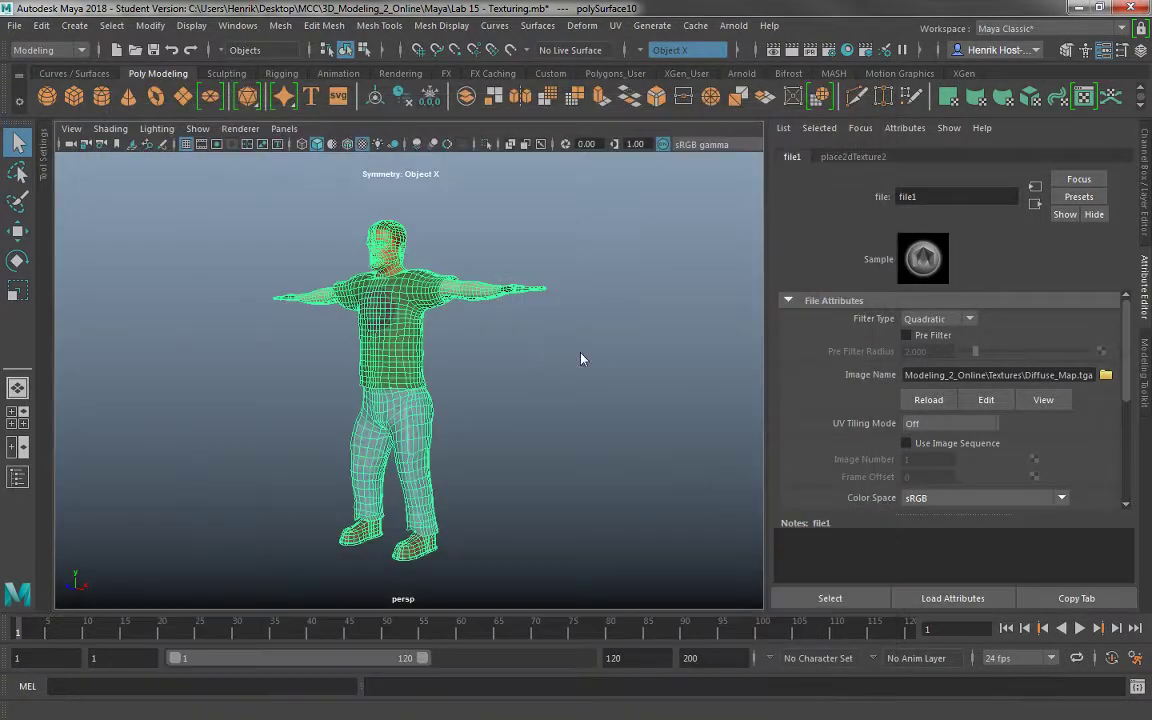
# Examine the new texture on the character's jeans, shirt and sleeves from the front, sides and back
pyautogui.click(518, 346)
pyautogui.scroll(5, 530, 420)
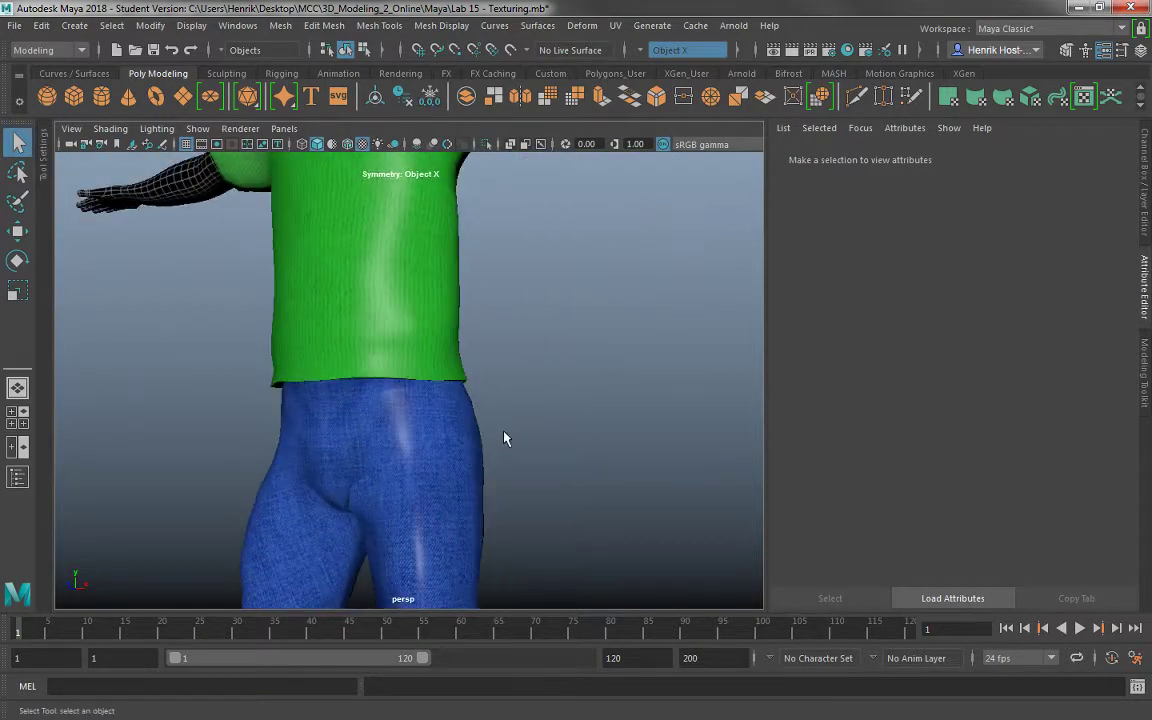
pyautogui.keyDown('alt'); pyautogui.moveTo(505, 438); pyautogui.dragTo(306, 483); pyautogui.keyUp('alt')
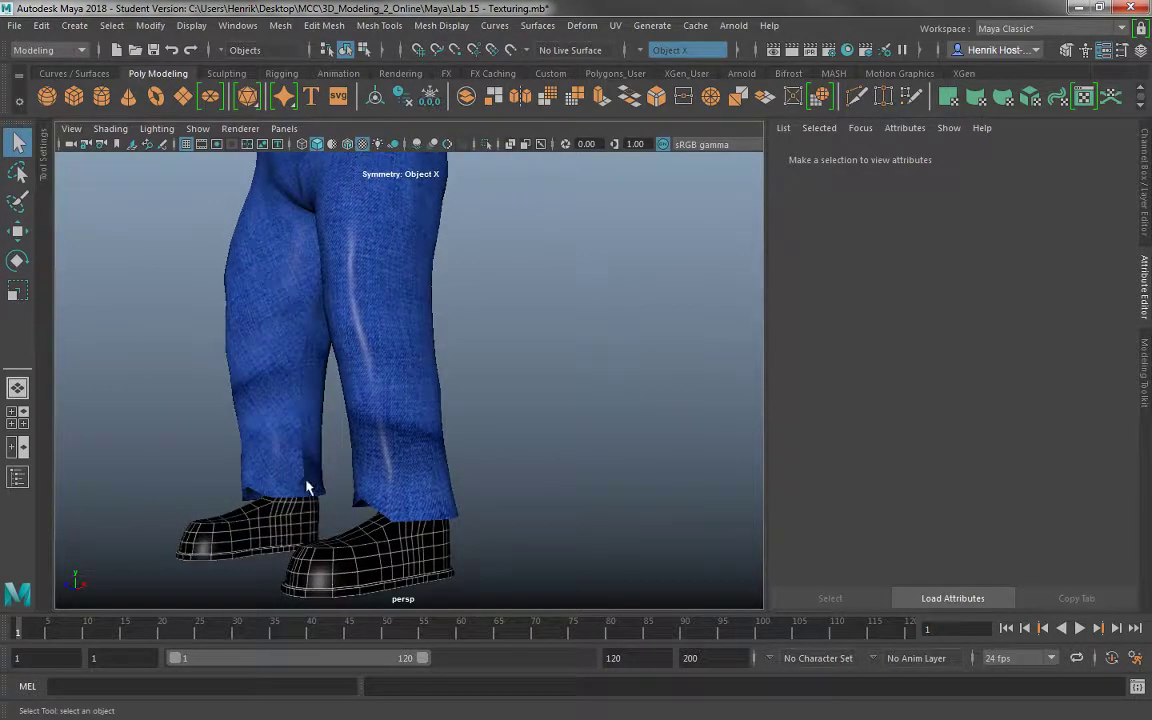
pyautogui.keyDown('alt'); pyautogui.moveTo(297, 383); pyautogui.dragTo(373, 352); pyautogui.keyUp('alt')
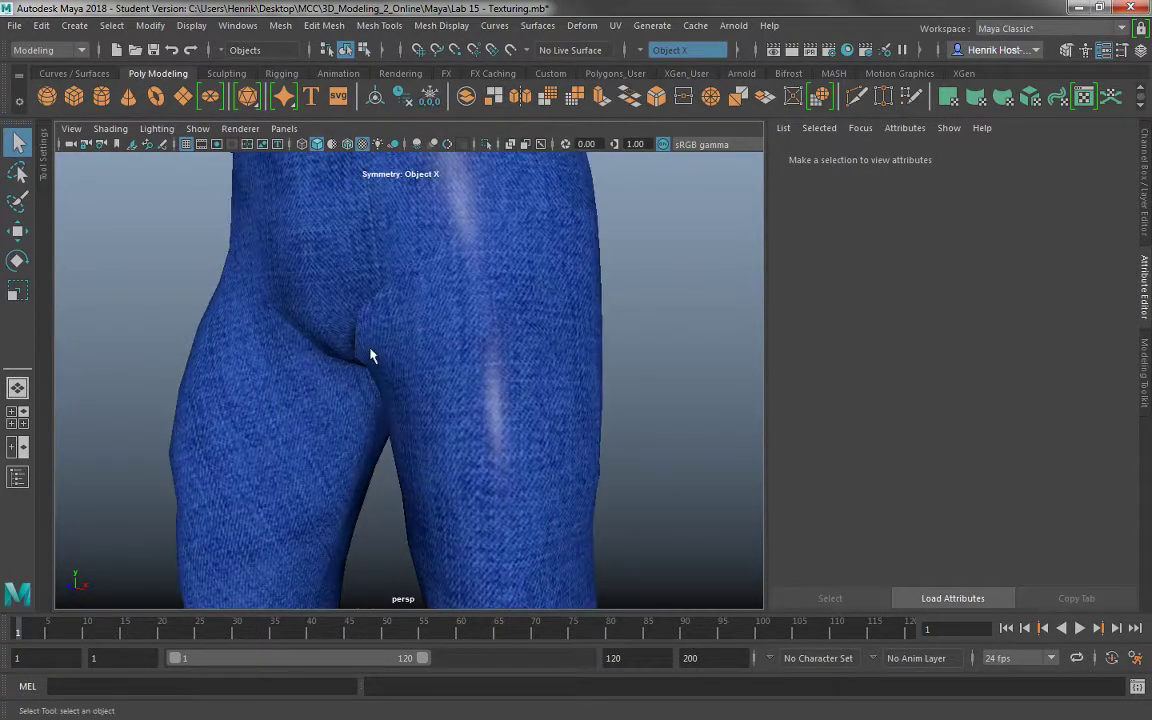
pyautogui.keyDown('alt'); pyautogui.moveTo(385, 238); pyautogui.dragTo(501, 419); pyautogui.keyUp('alt')
pyautogui.scroll(-5, 483, 424)
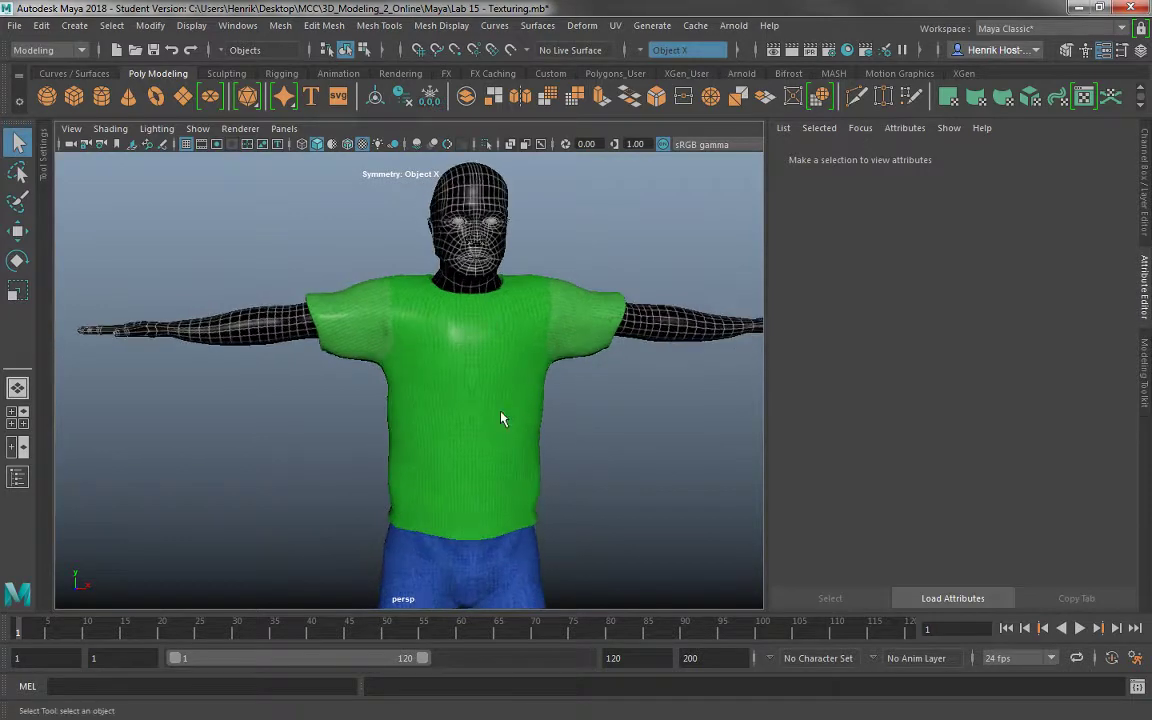
pyautogui.scroll(-4, 578, 446)
pyautogui.keyDown('alt'); pyautogui.moveTo(419, 404); pyautogui.dragTo(510, 365); pyautogui.keyUp('alt')
pyautogui.scroll(5, 510, 365)
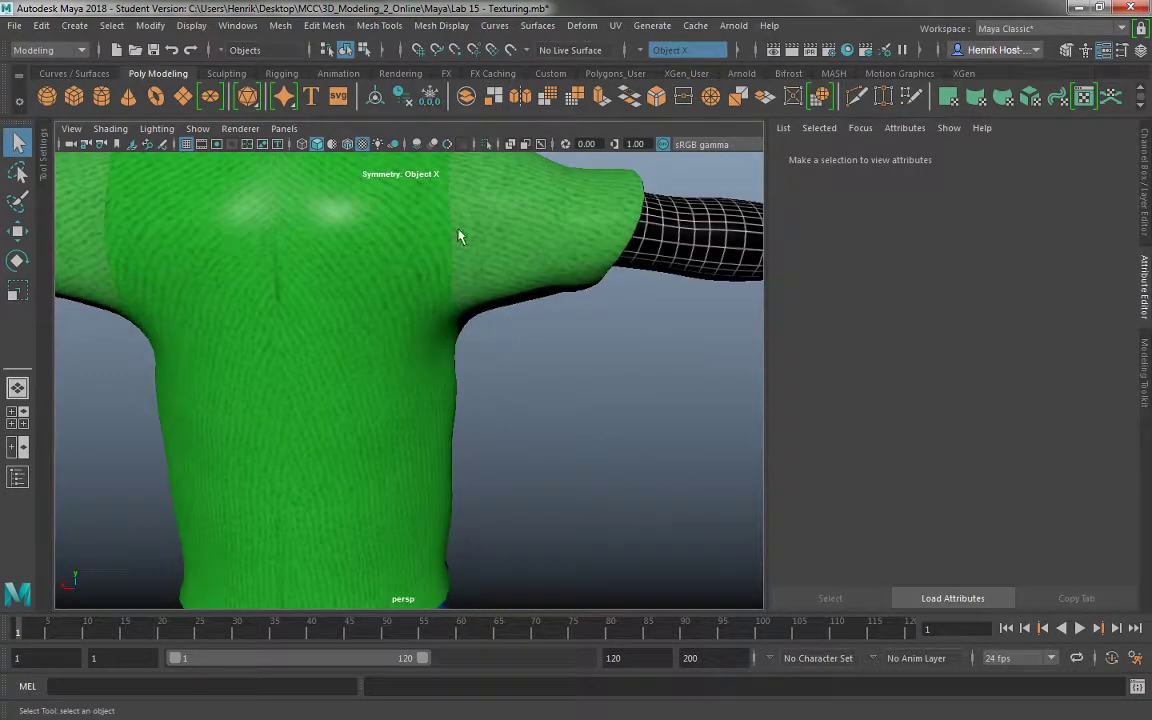
pyautogui.keyDown('alt'); pyautogui.moveTo(459, 236); pyautogui.dragTo(431, 400); pyautogui.keyUp('alt')
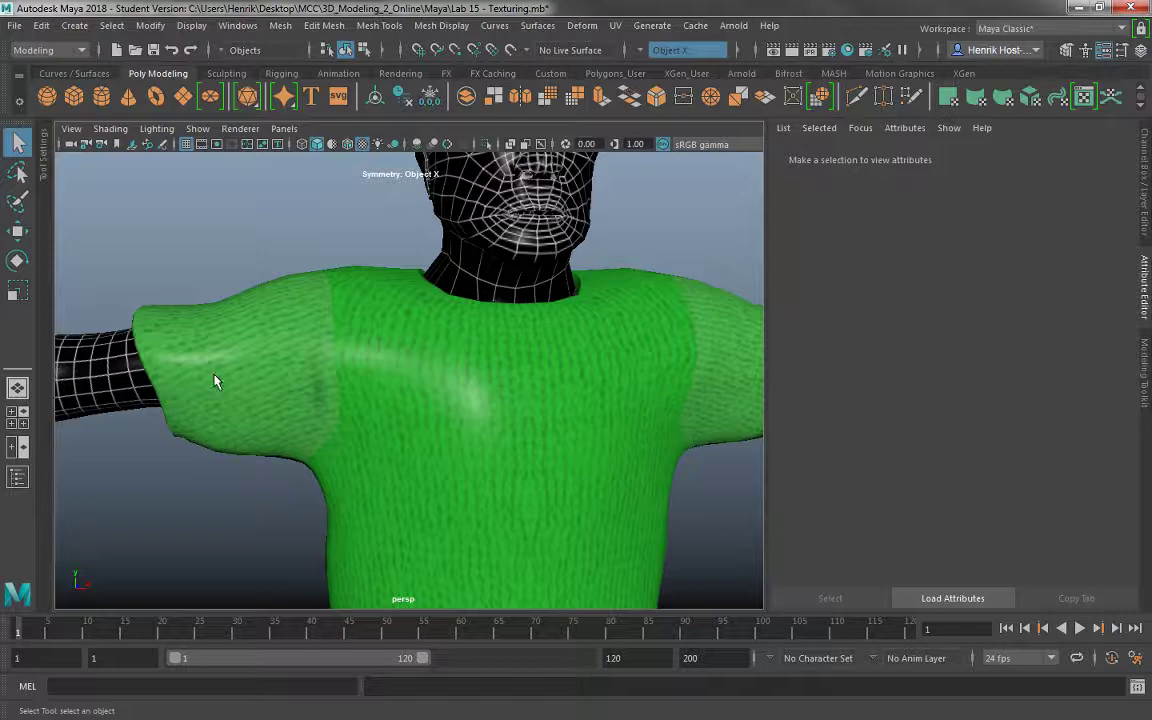
pyautogui.moveTo(311, 400); pyautogui.dragTo(370, 470)
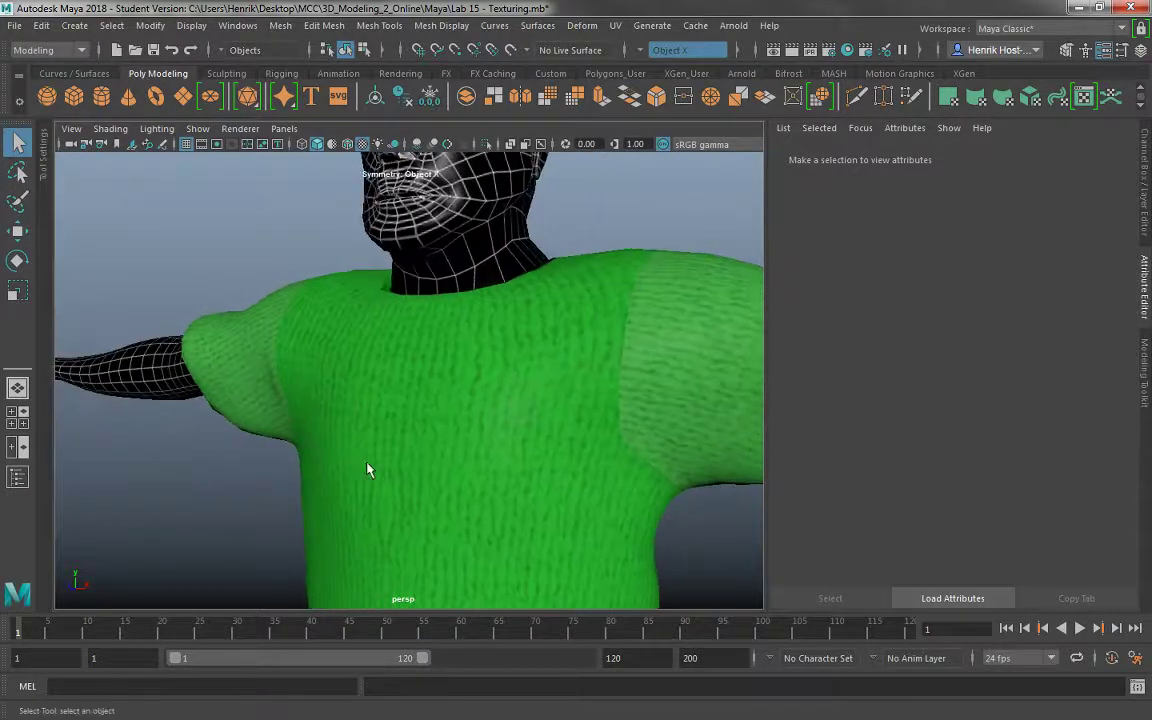
pyautogui.scroll(-5, 350, 440)
pyautogui.moveTo(329, 411); pyautogui.dragTo(424, 370)
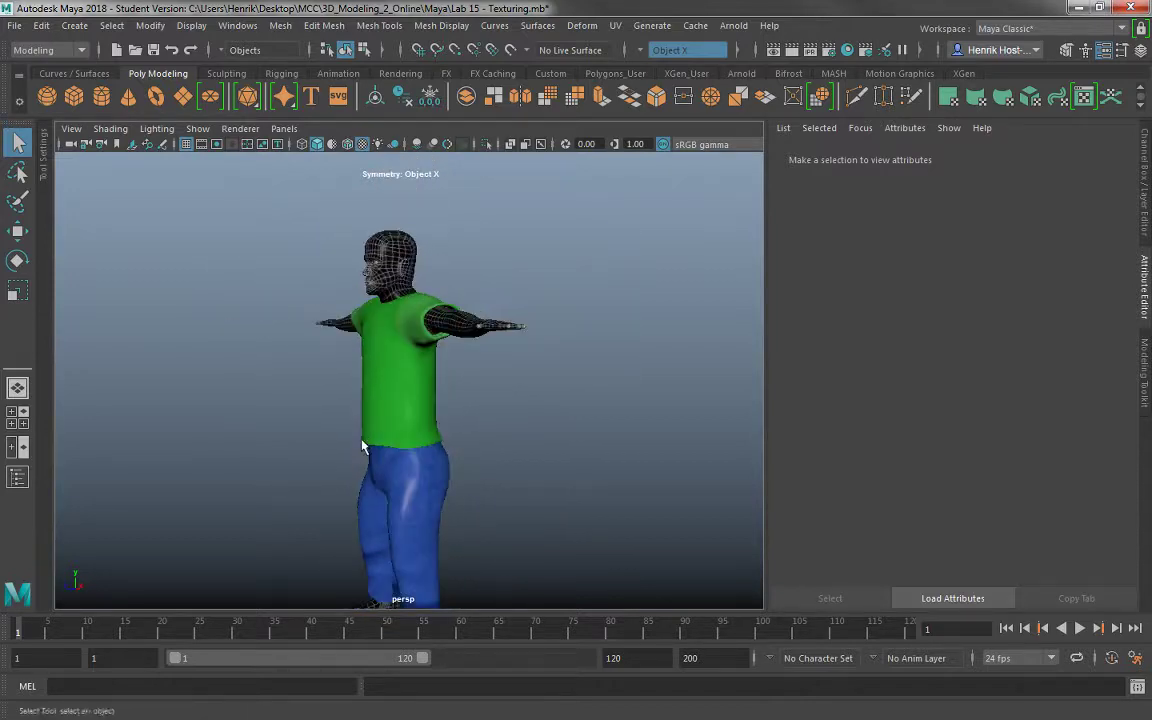
pyautogui.scroll(5, 424, 445)
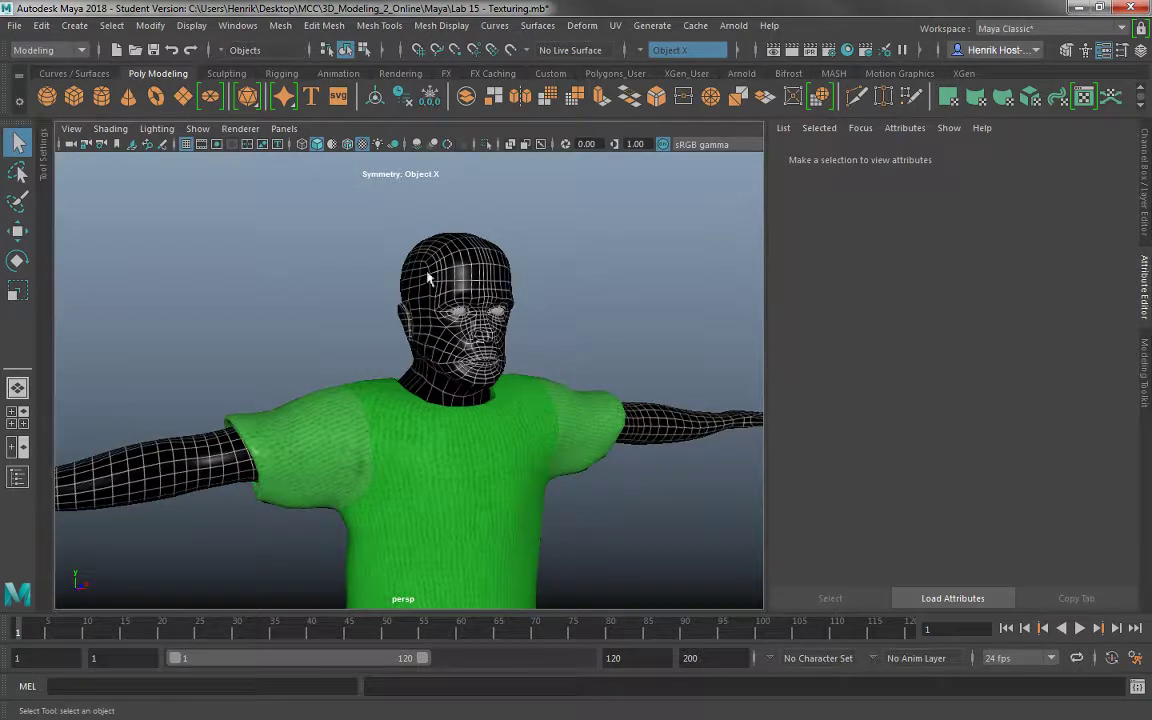
pyautogui.moveTo(411, 275); pyautogui.dragTo(405, 417)
pyautogui.scroll(3, 410, 377)
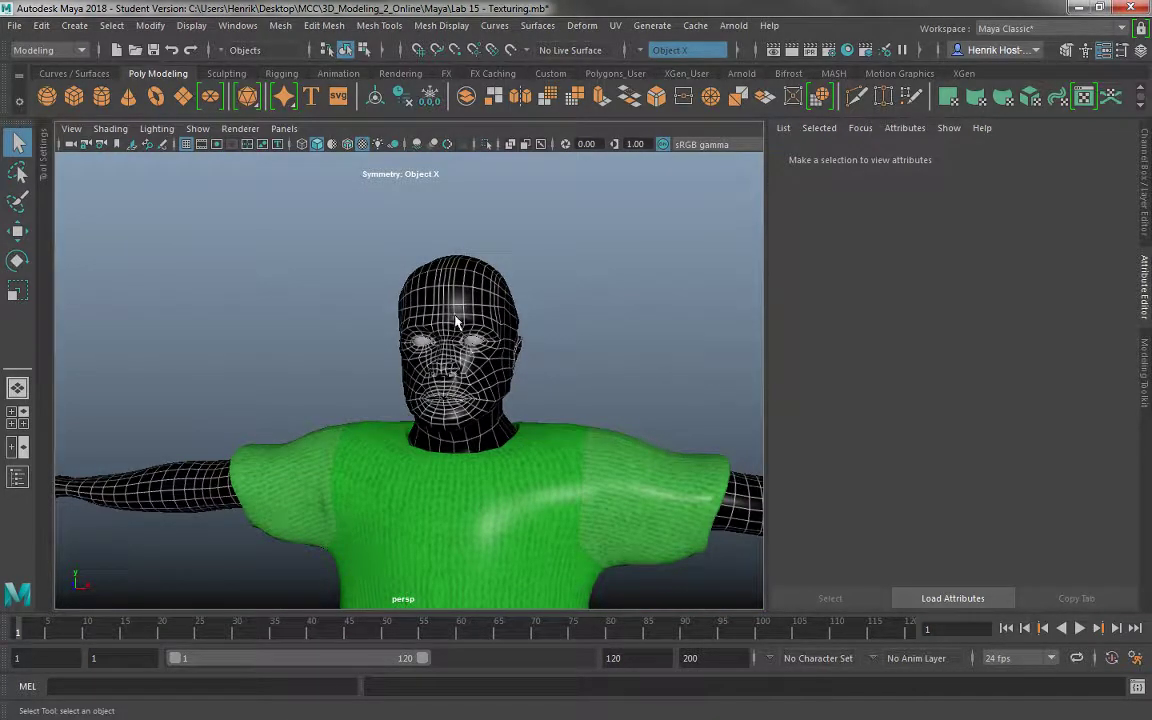
# Select the eye mesh on the character's right side and delete it
pyautogui.moveTo(410, 322); pyautogui.dragTo(448, 282)
pyautogui.click(448, 282)
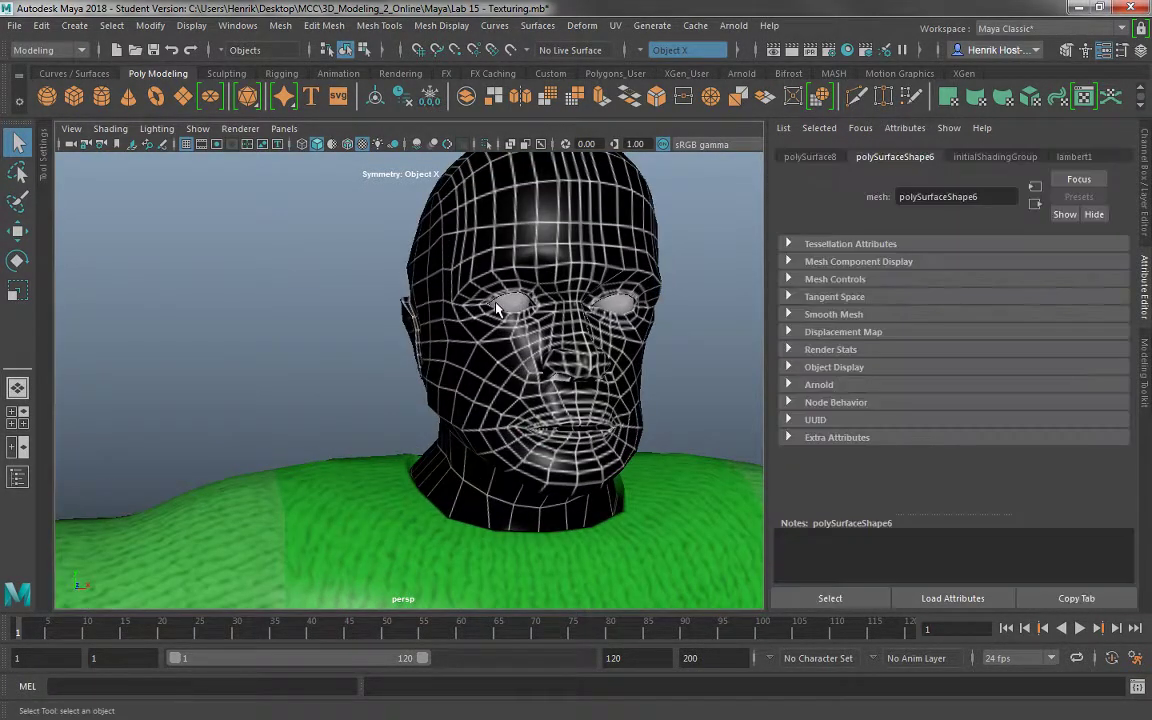
pyautogui.click(620, 305)
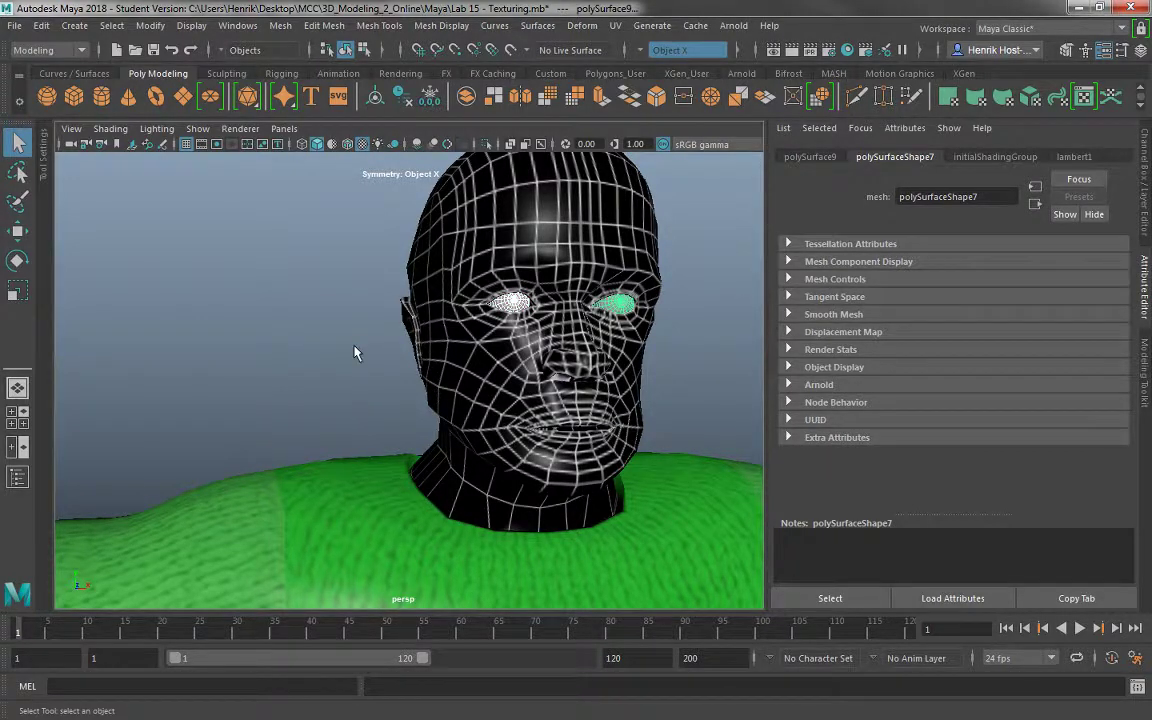
pyautogui.moveTo(355, 352); pyautogui.dragTo(308, 390)
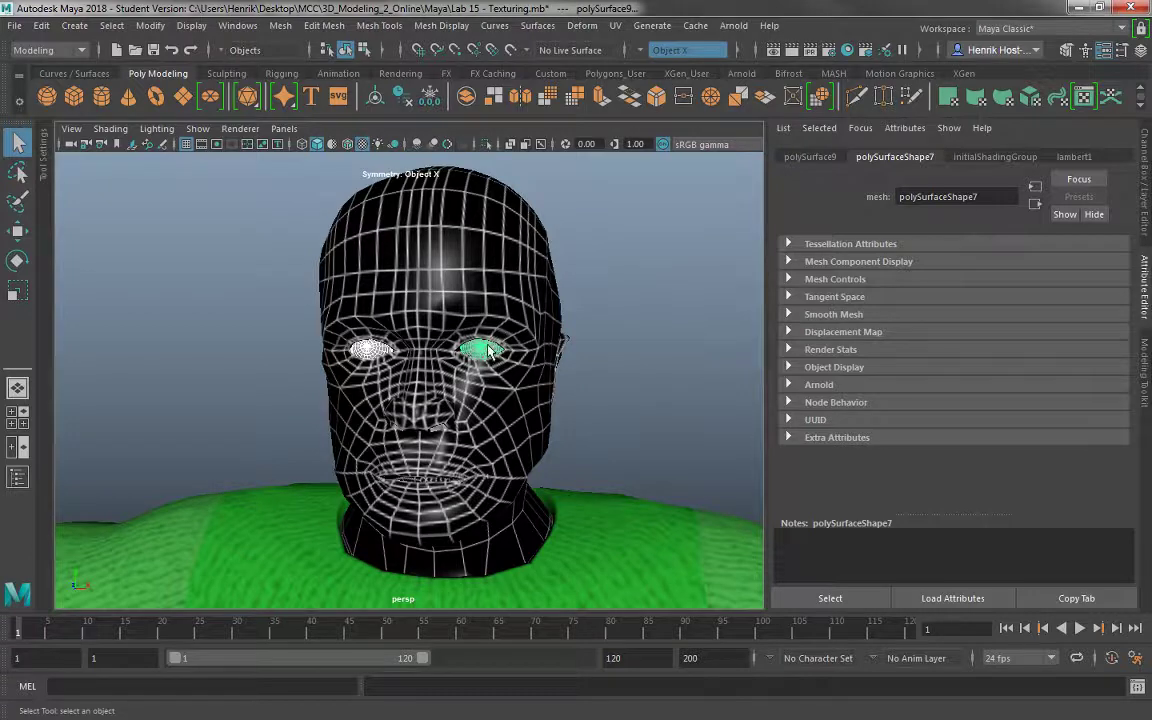
pyautogui.moveTo(443, 318); pyautogui.dragTo(342, 302)
pyautogui.scroll(3, 342, 302)
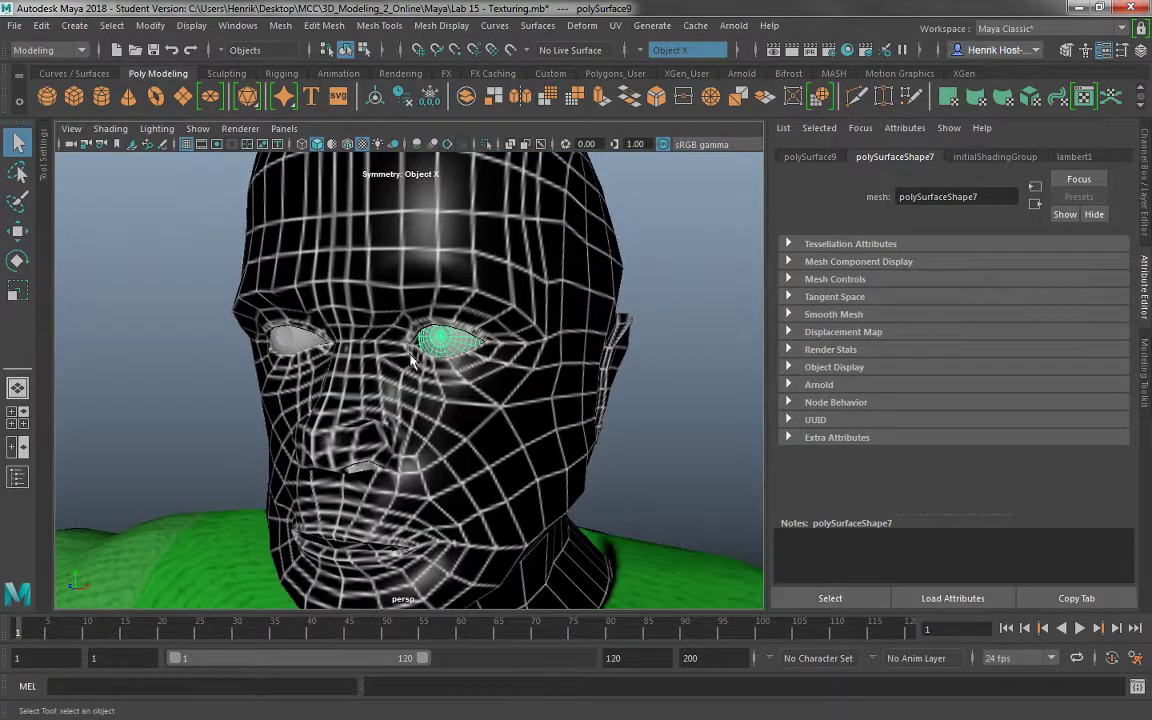
pyautogui.click(290, 345)
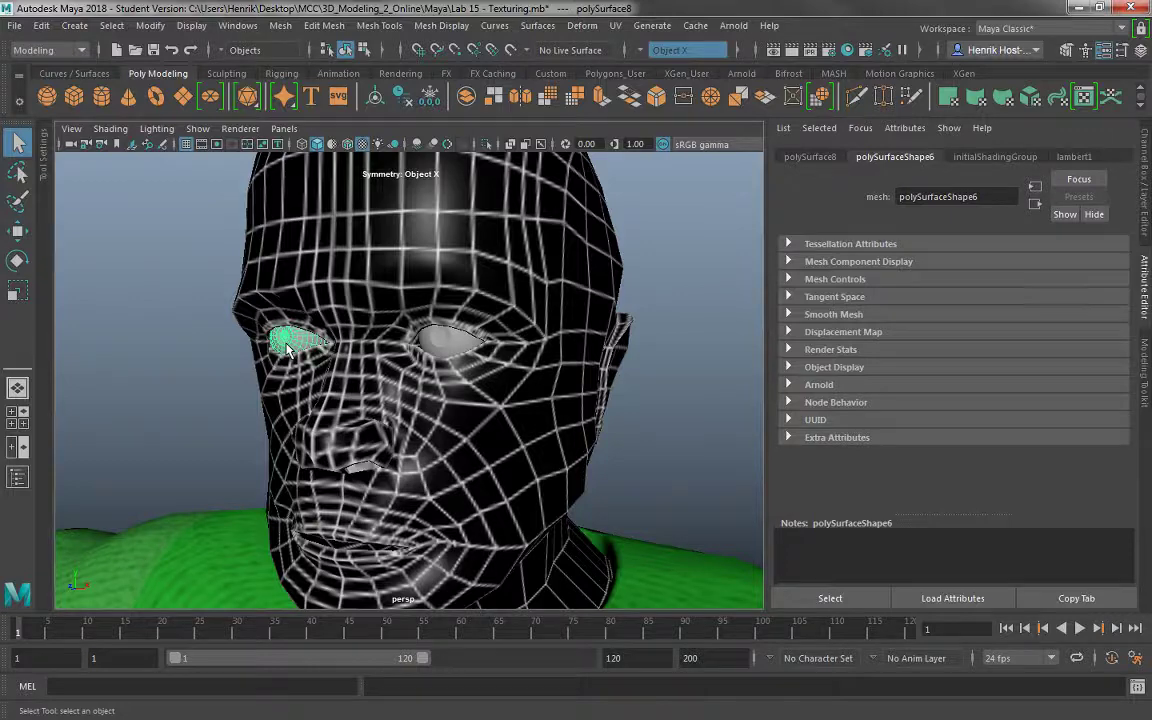
# Duplicate the remaining eye mesh and mirror the copy to the empty socket with a Scale X of -1
pyautogui.click(438, 338)
pyautogui.click(445, 340)
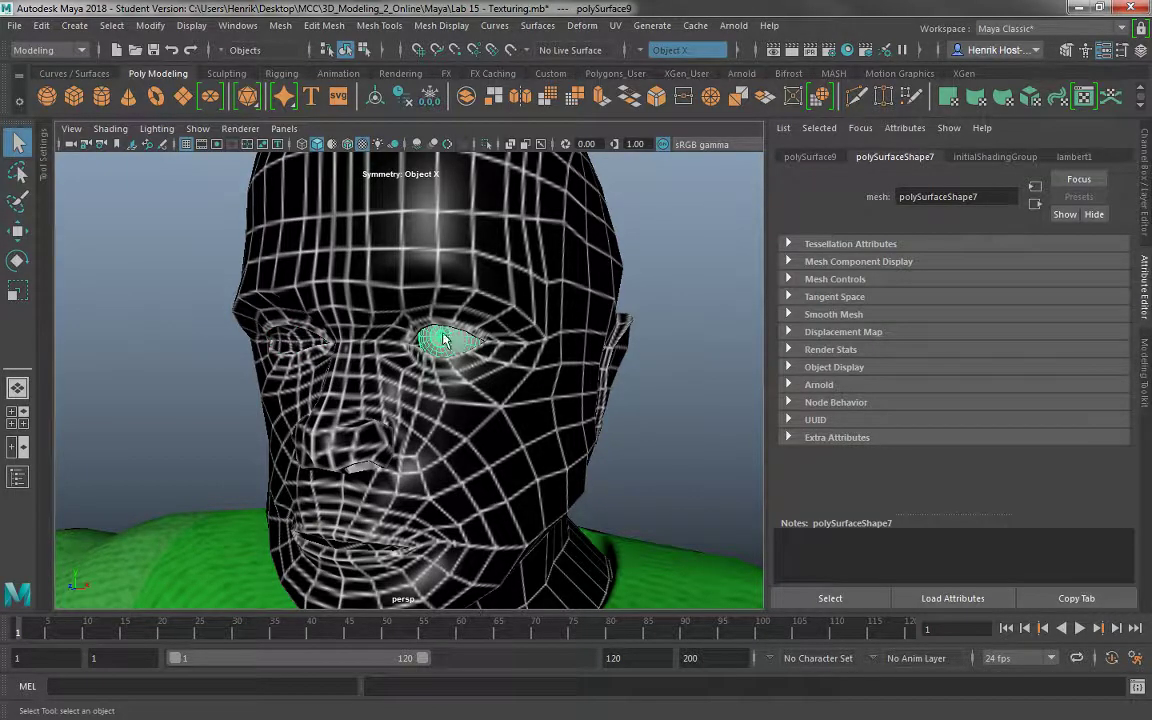
pyautogui.press('w')
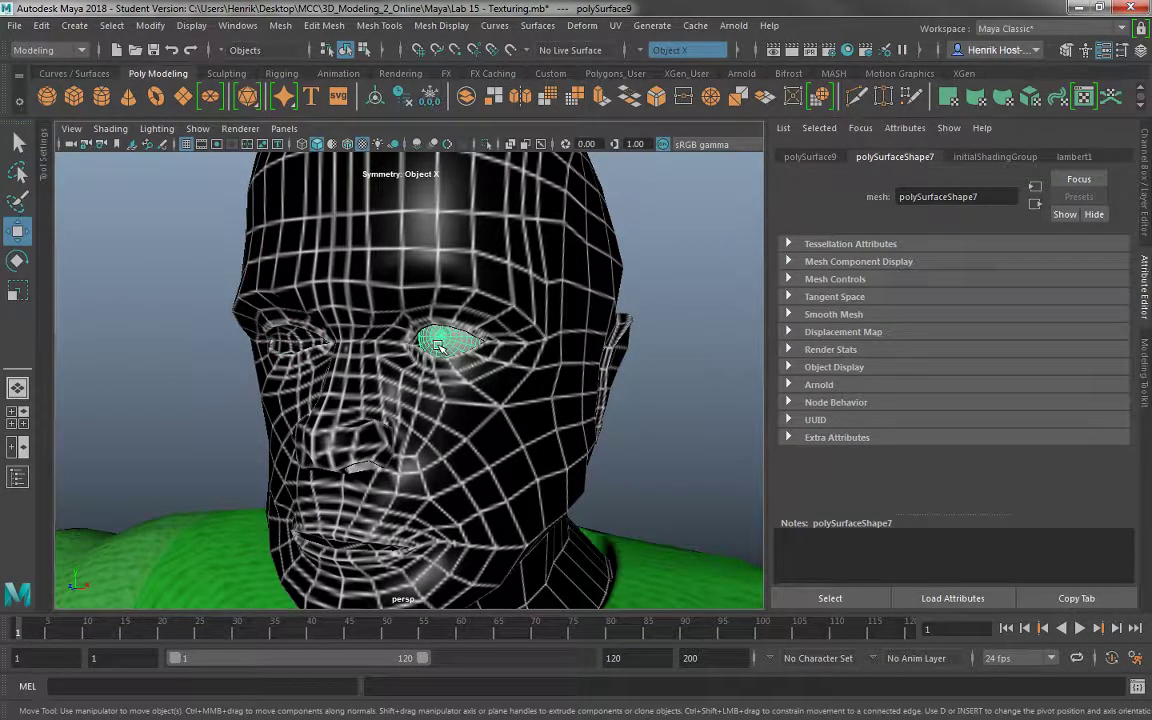
pyautogui.moveTo(437, 345); pyautogui.dragTo(437, 346)
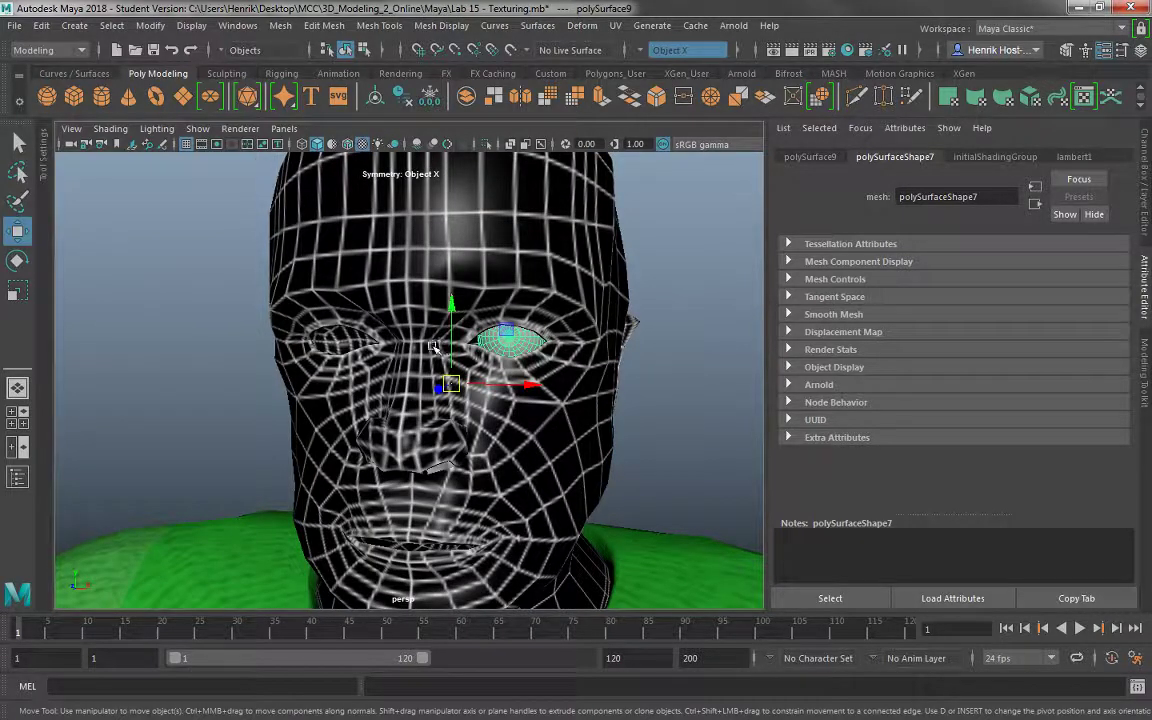
pyautogui.hotkey('ctrl', 'd')
pyautogui.hotkey('ctrl', 'a')
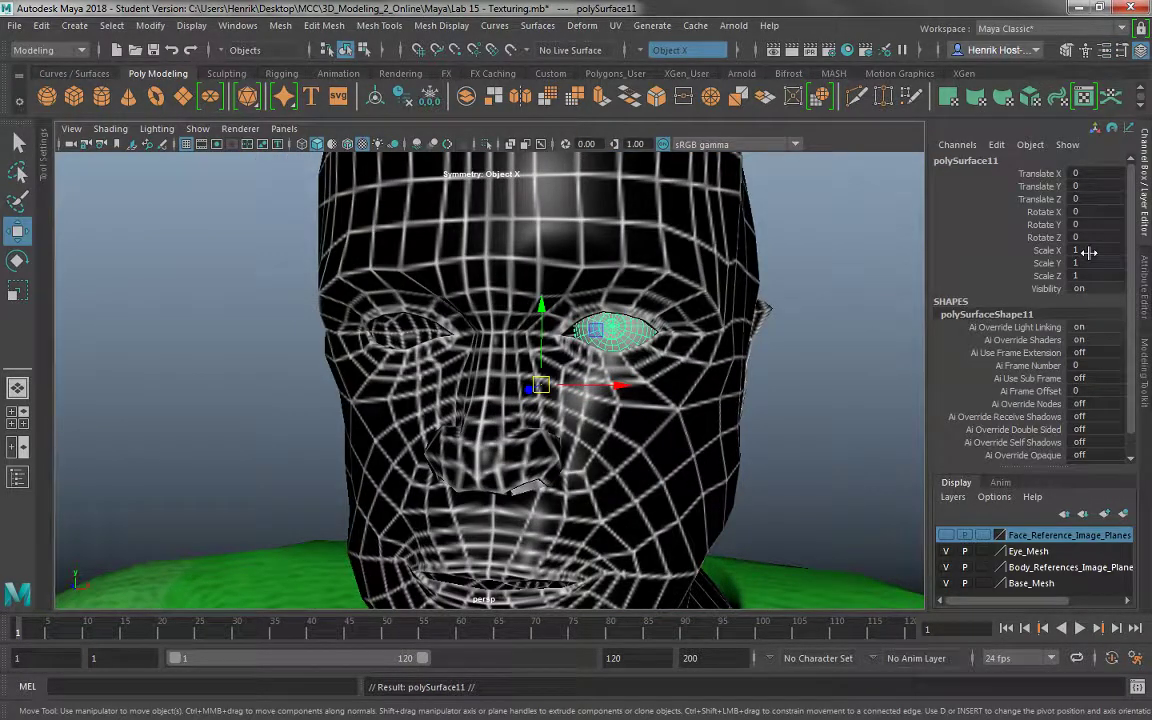
pyautogui.doubleClick(1094, 250)
pyautogui.write('-1')
pyautogui.press('Return')
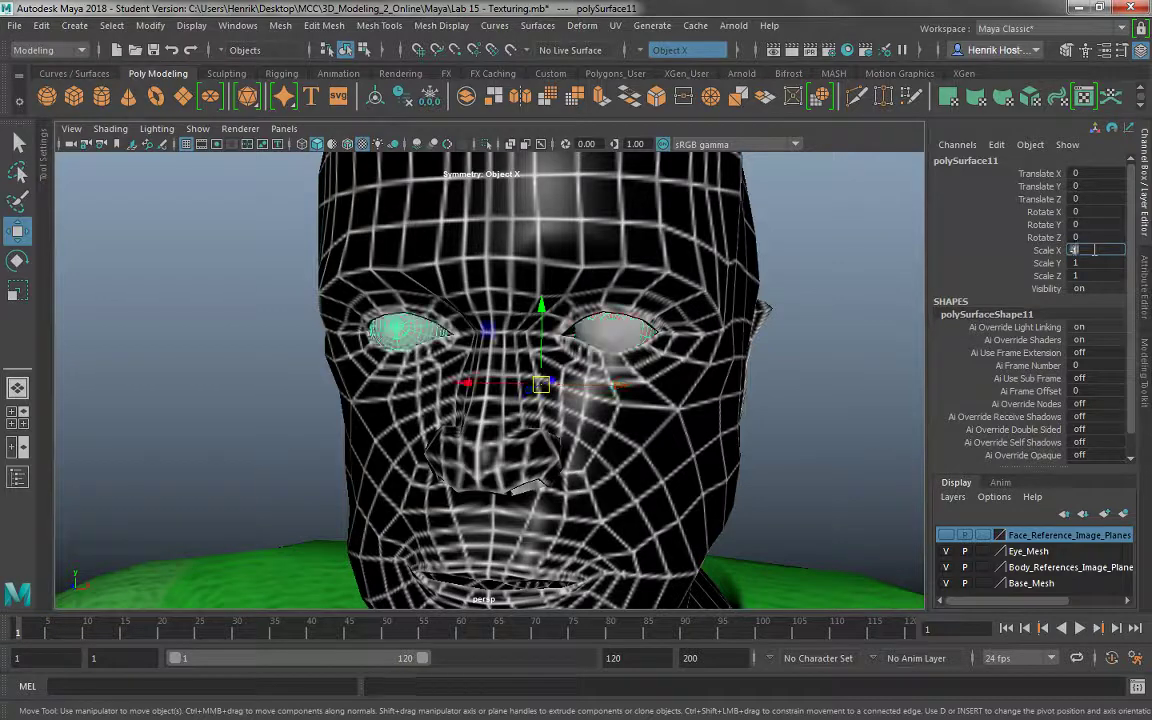
pyautogui.keyDown('alt'); pyautogui.moveTo(652, 280); pyautogui.dragTo(744, 316); pyautogui.keyUp('alt')
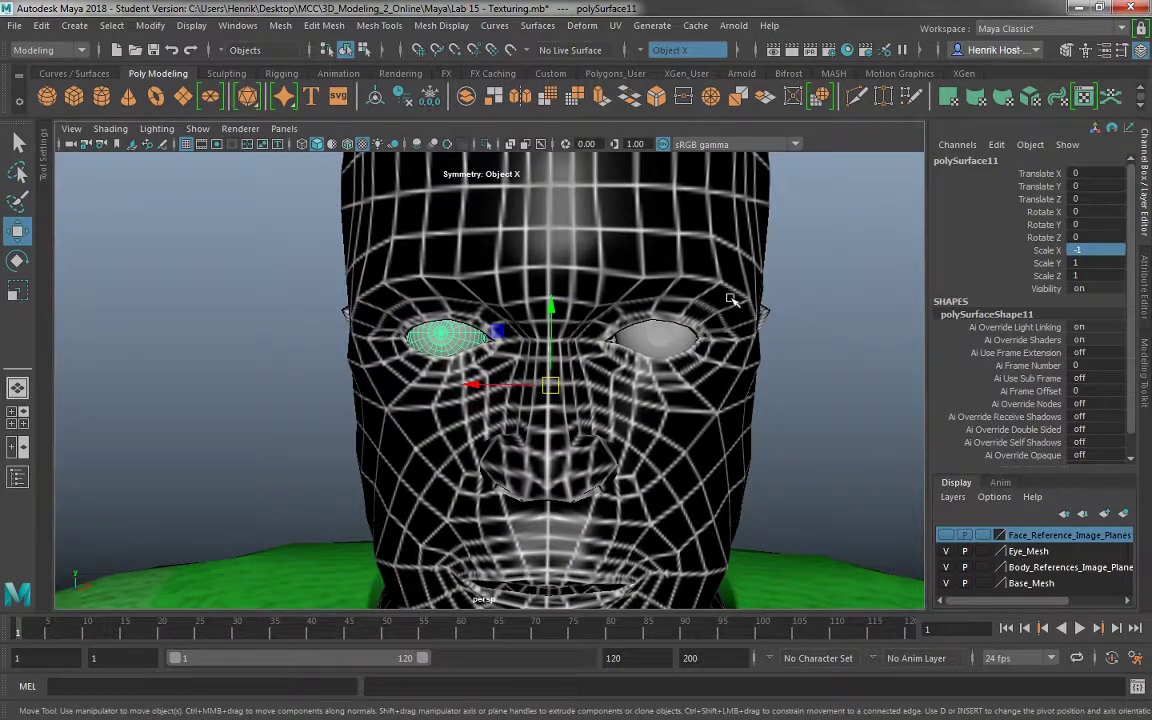
# Freeze the transformations of the mirrored eye copy
pyautogui.click(140, 27)
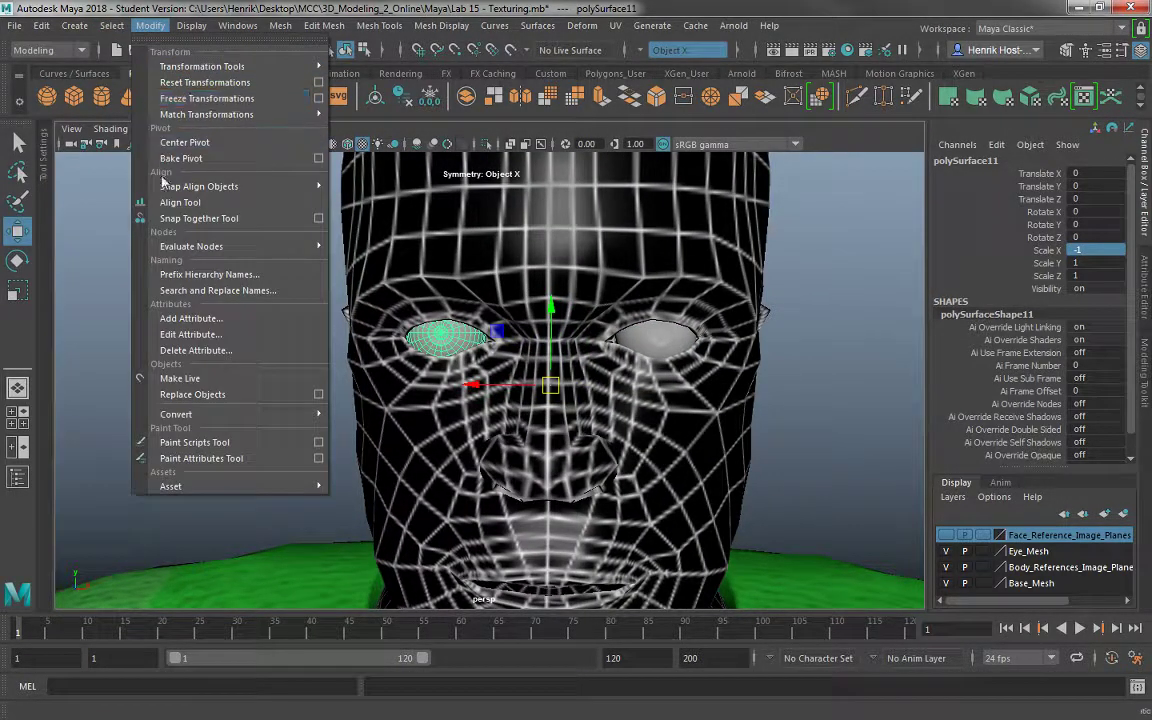
pyautogui.click(206, 98)
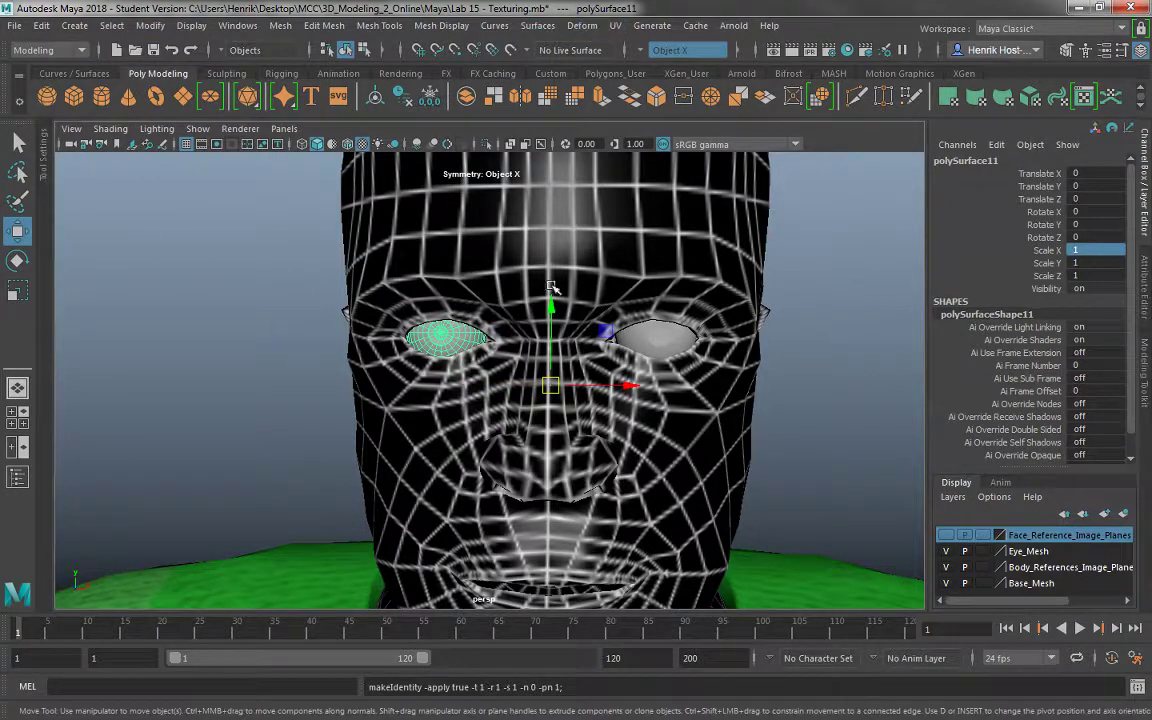
# Open the original eye's UV layout in the UV Editor and turn on shaded display of its UV shells
pyautogui.click(653, 336)
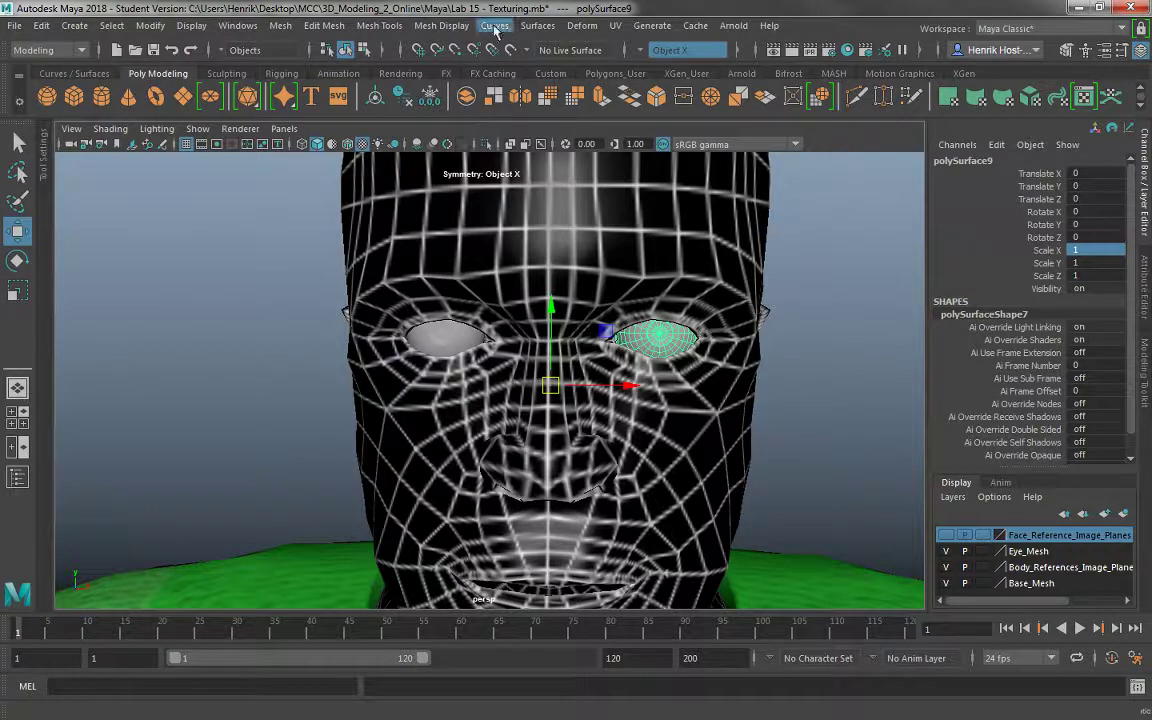
pyautogui.click(607, 26)
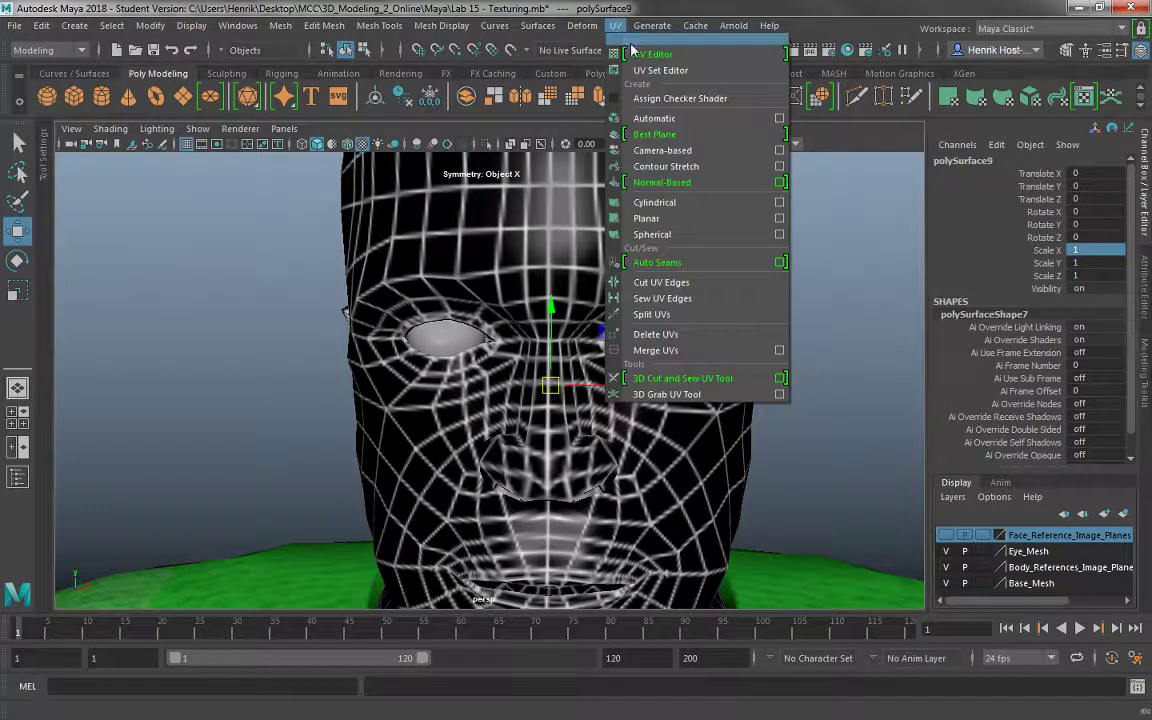
pyautogui.click(592, 51)
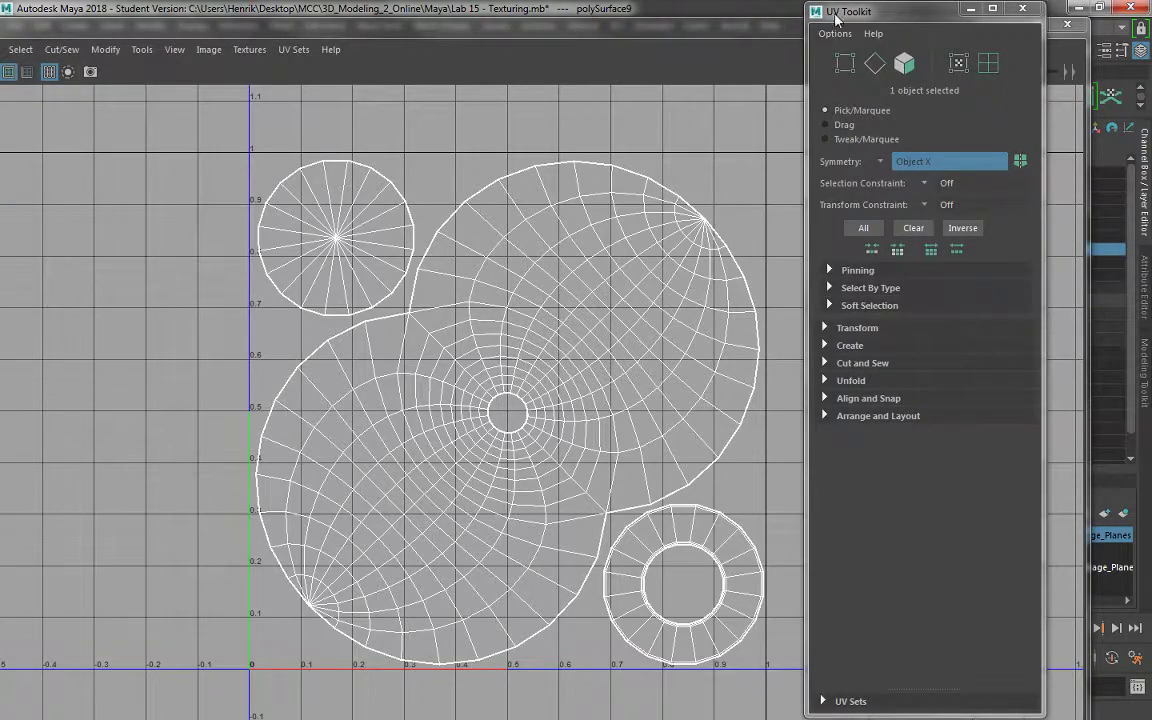
pyautogui.click(966, 9)
pyautogui.doubleClick(818, 22)
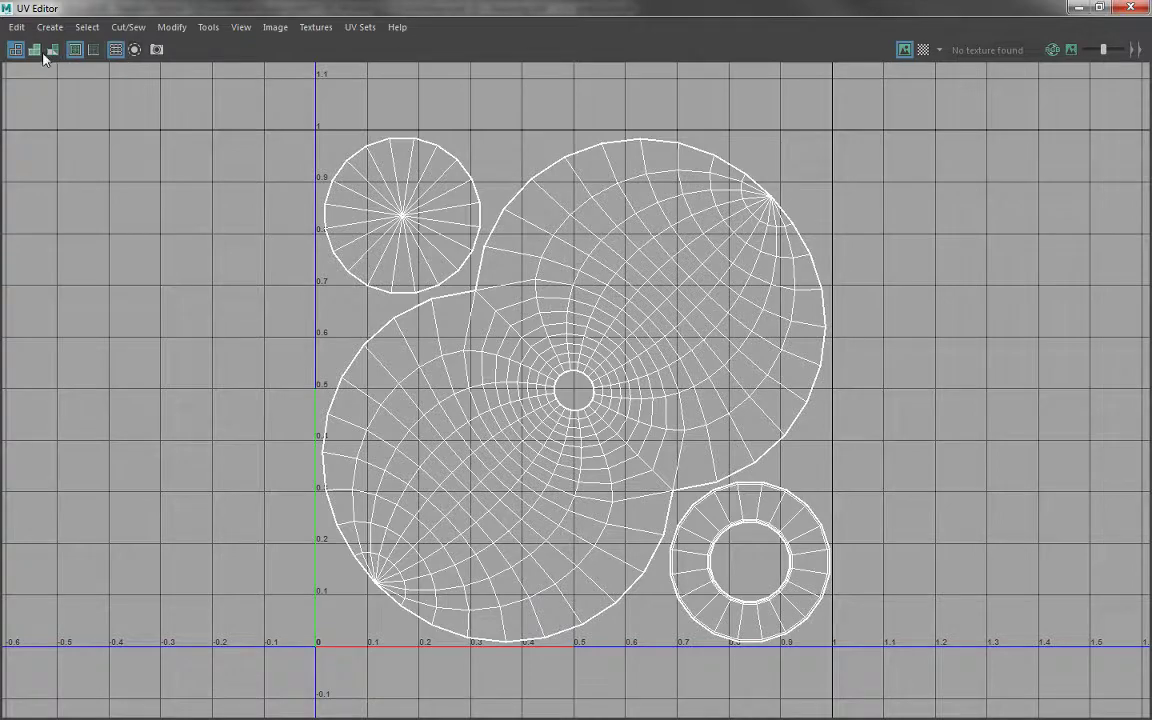
pyautogui.click(35, 50)
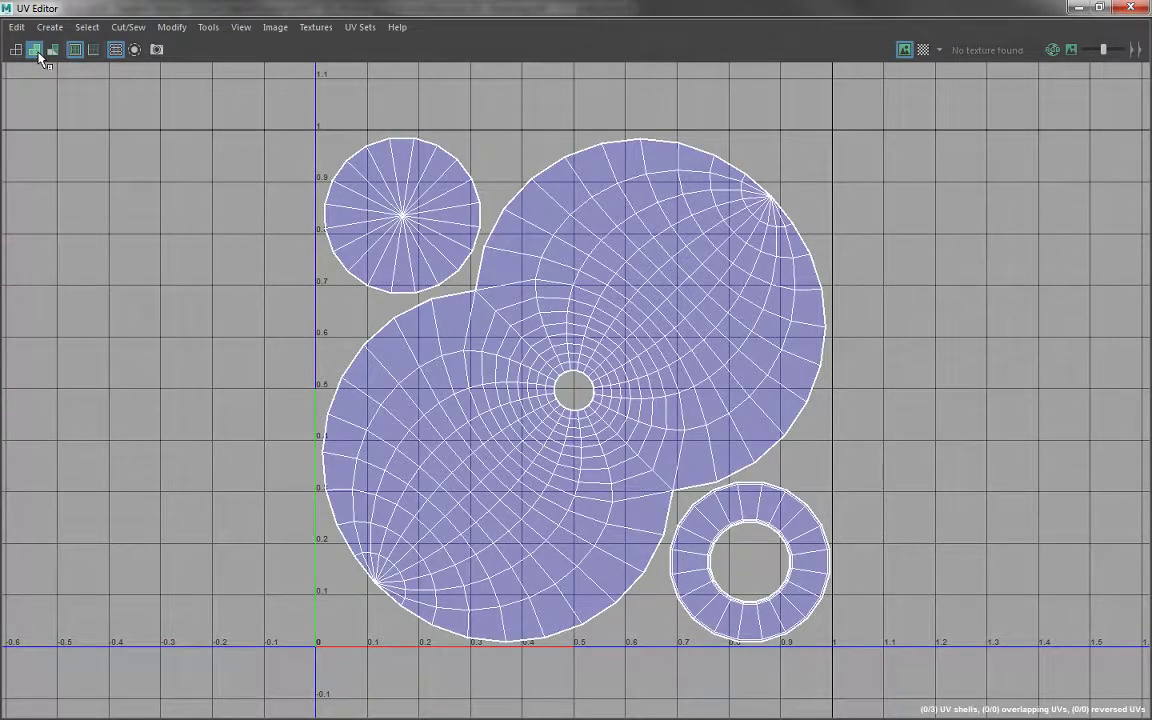
# Select the mirrored eye on the character's right side and show its UV layout at full size in the UV Editor
pyautogui.moveTo(201, 10); pyautogui.dragTo(390, 359)
pyautogui.click(445, 330)
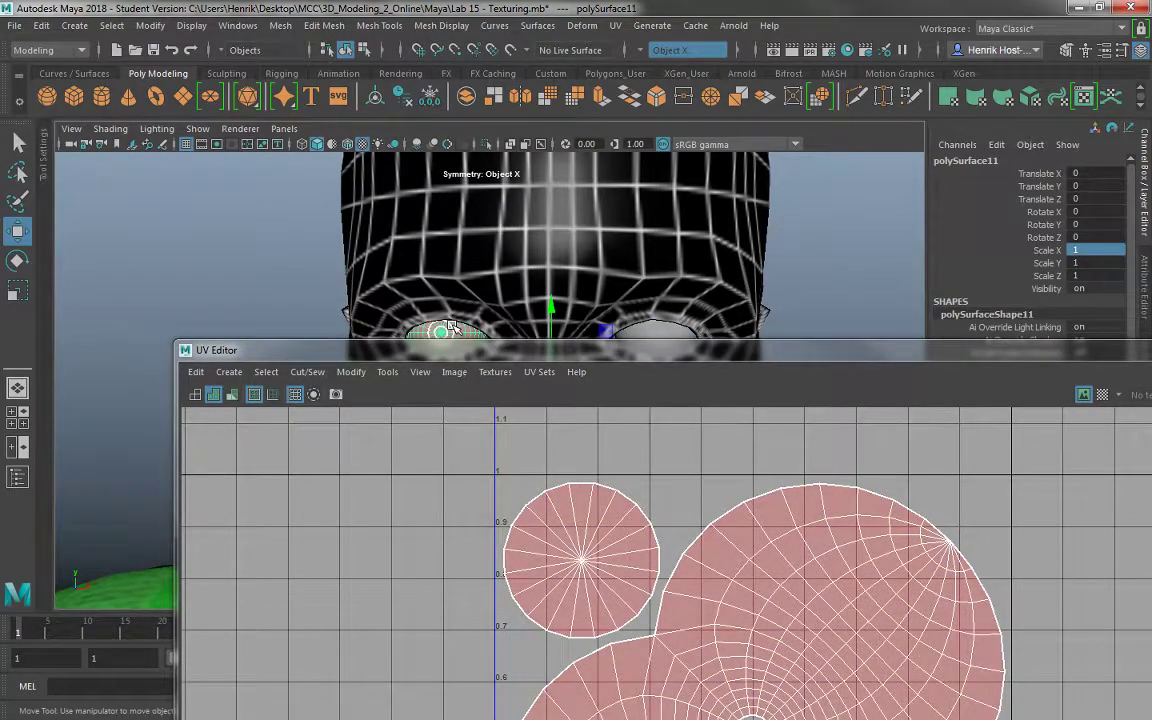
pyautogui.doubleClick(560, 350)
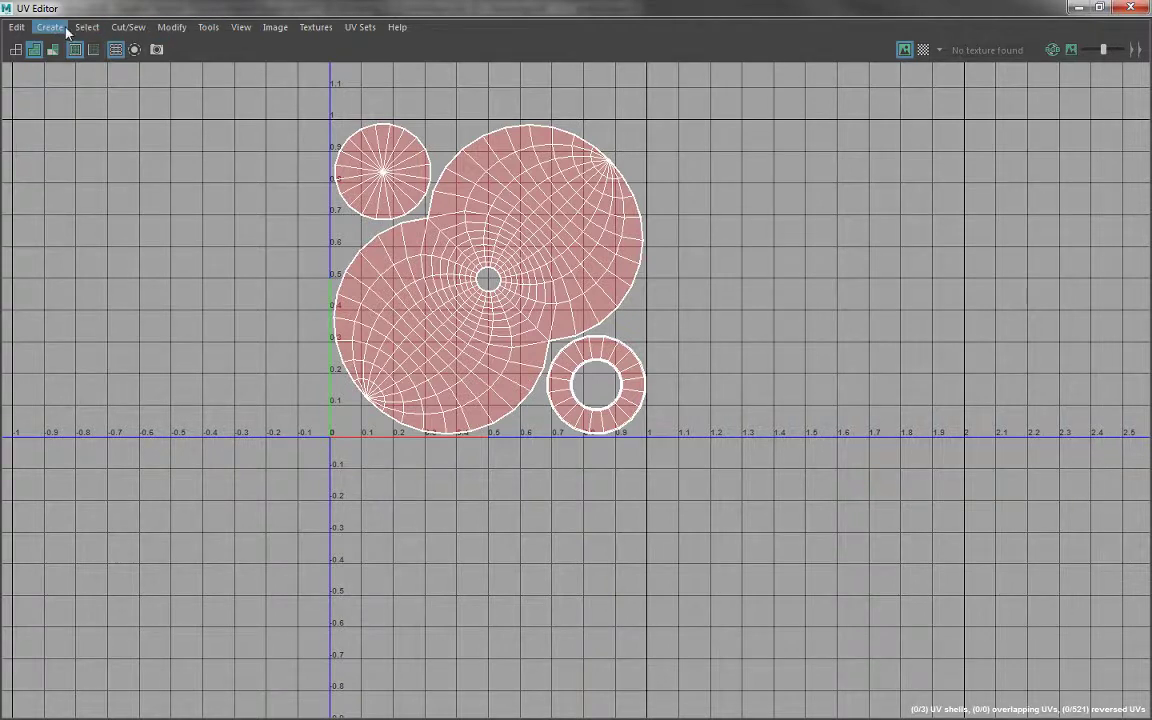
# Select all UV shells of the mirrored eye with the Move UV Shell tool
pyautogui.click(207, 28)
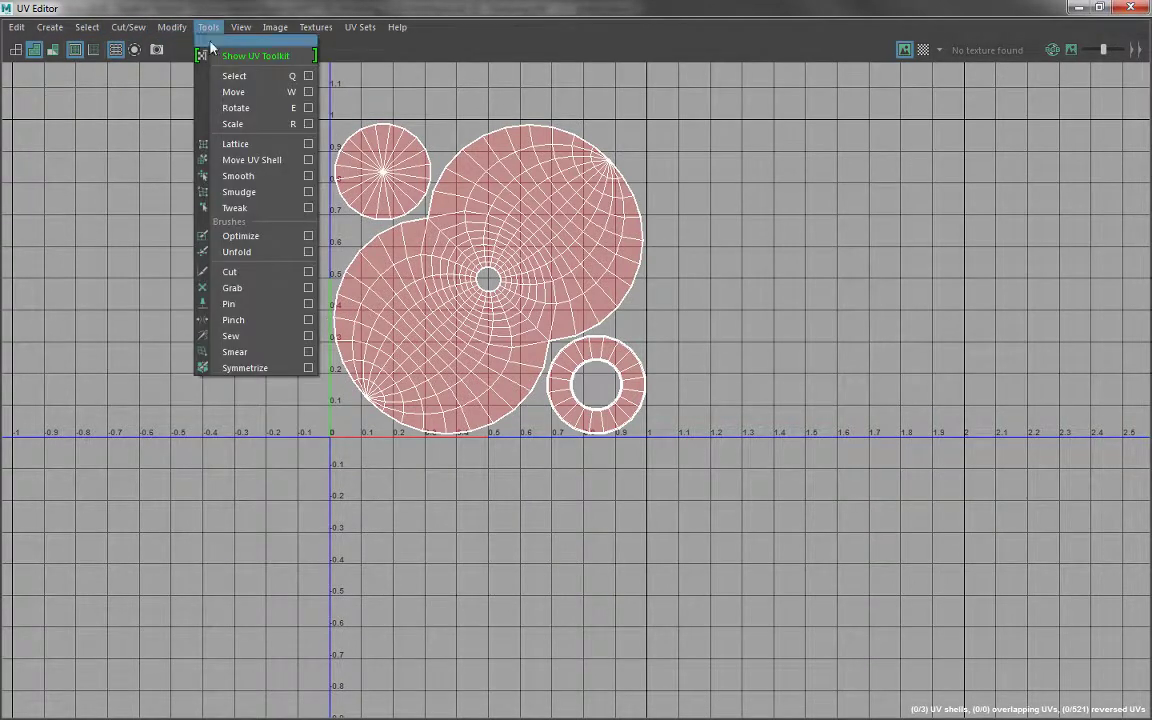
pyautogui.click(212, 162)
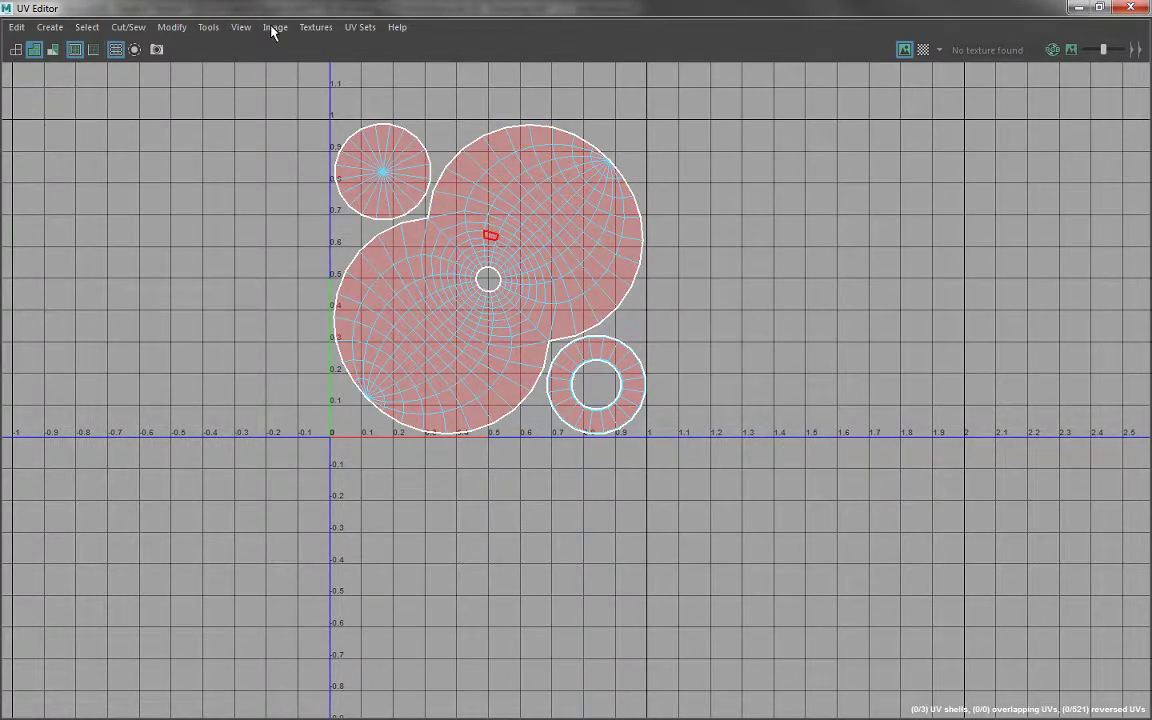
pyautogui.click(420, 183)
pyautogui.press('w')
pyautogui.click(505, 262)
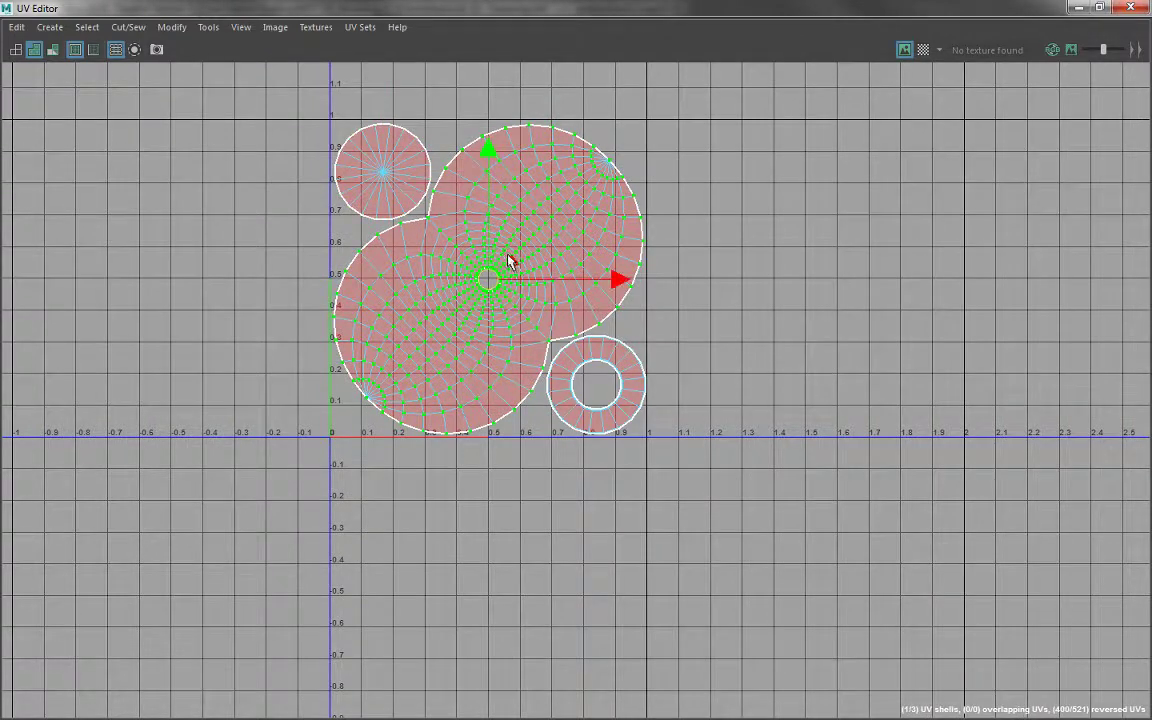
pyautogui.moveTo(711, 452); pyautogui.dragTo(294, 128)
# Flip the mirrored eye's selected UVs in the U direction and close the UV Toolkit and UV Editor
pyautogui.click(213, 29)
pyautogui.click(235, 55)
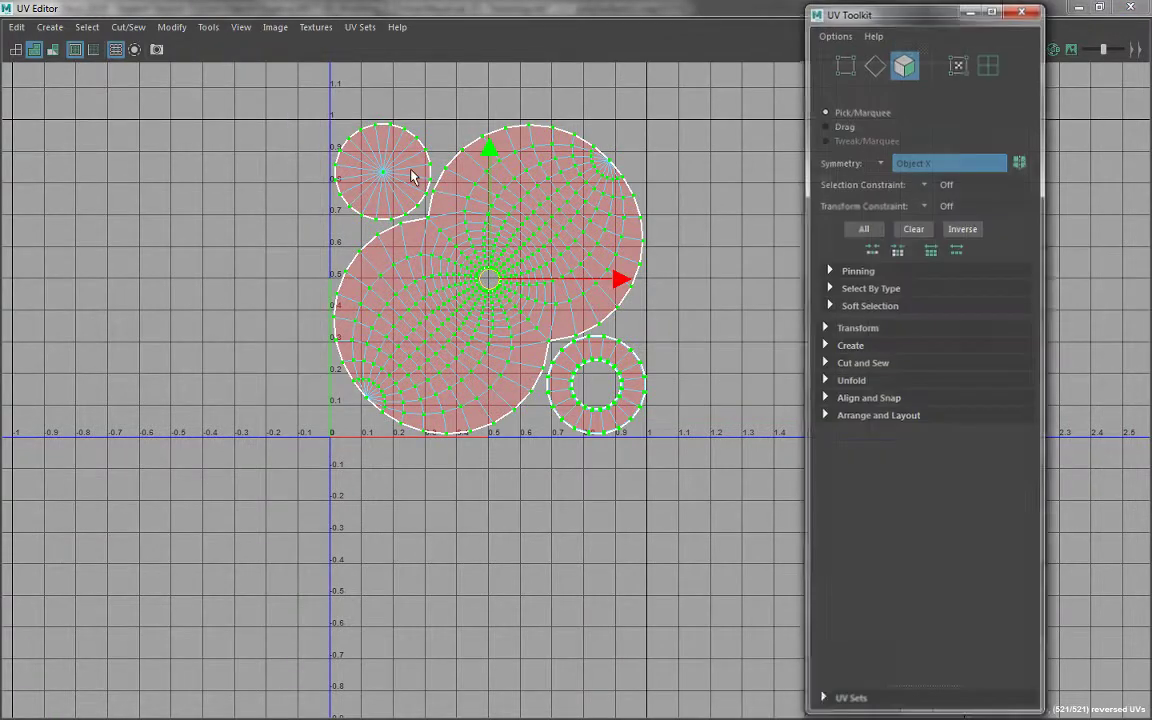
pyautogui.click(830, 328)
pyautogui.scroll(-5, 838, 330)
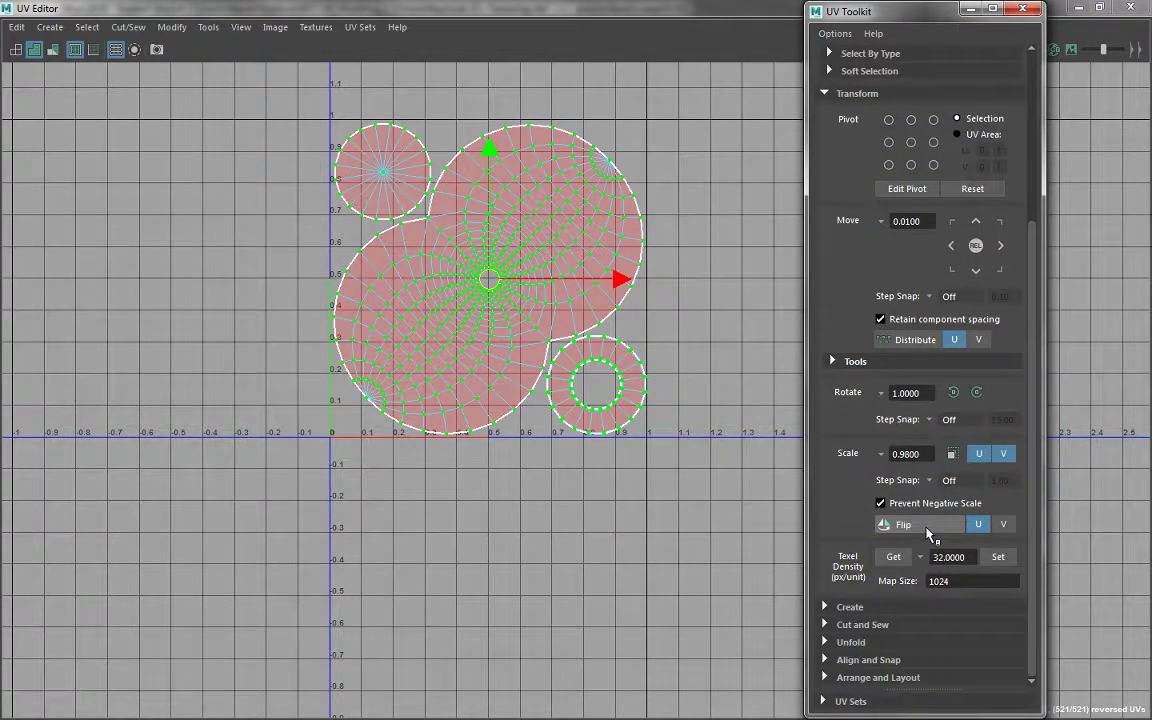
pyautogui.click(909, 528)
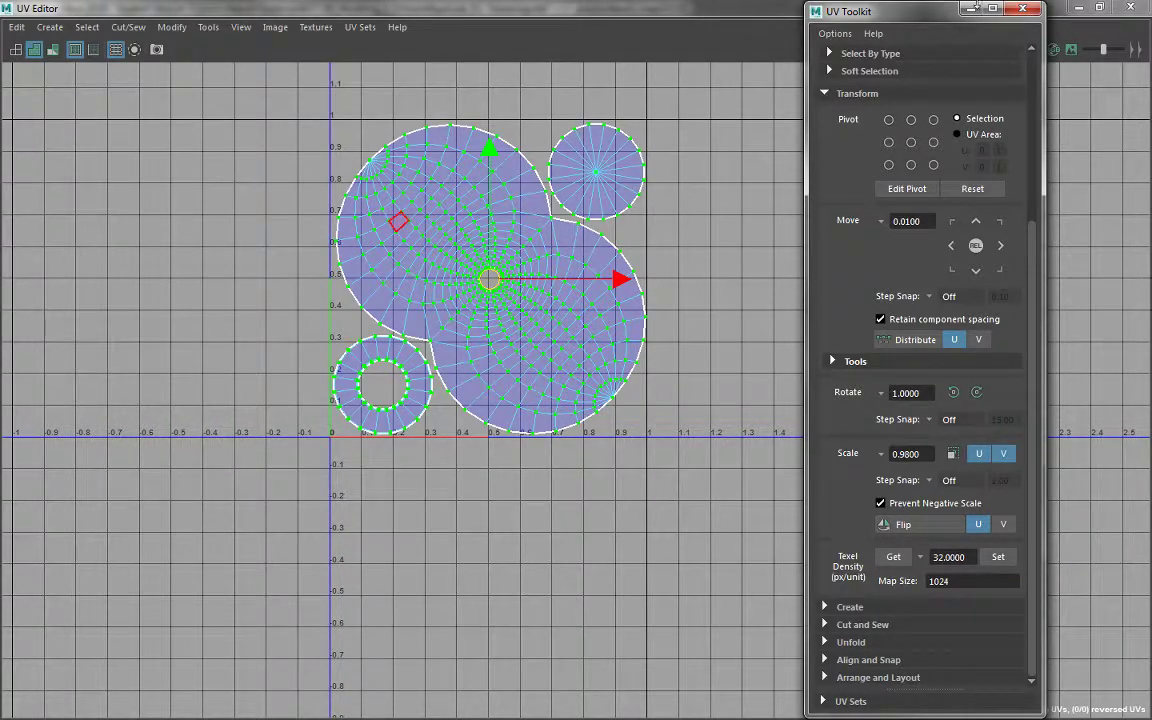
pyautogui.click(1022, 8)
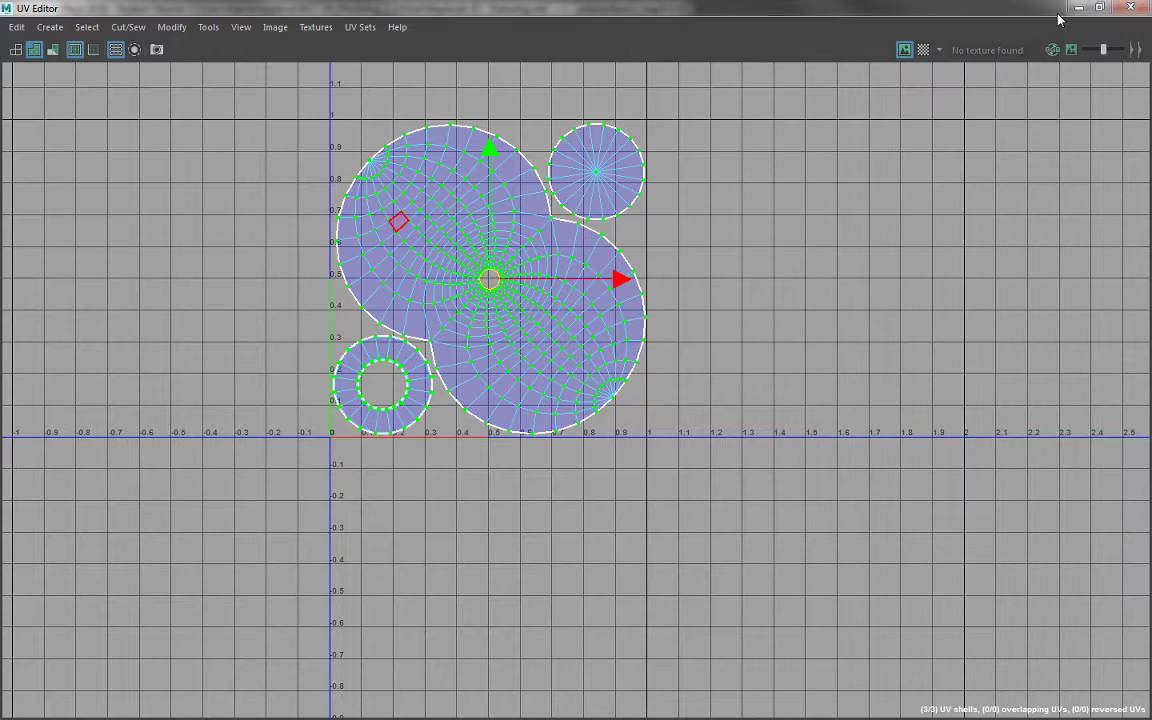
pyautogui.click(1120, 7)
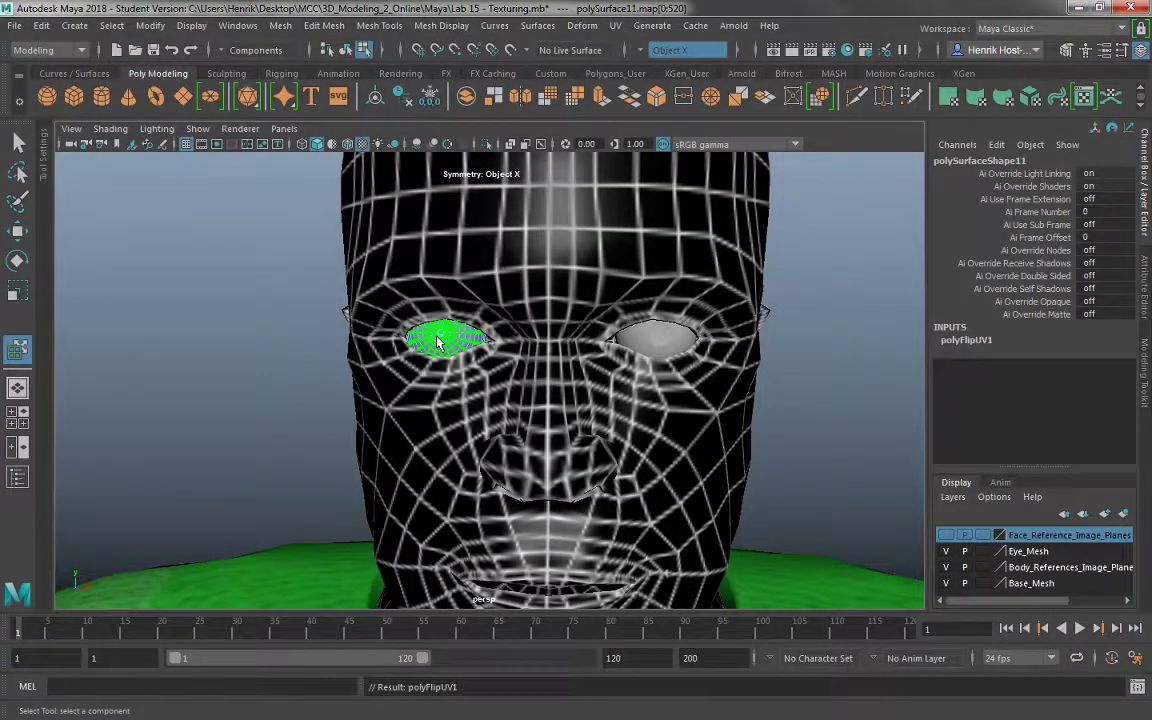
# Return from component to object selection mode and select the original eye on the character's left side
pyautogui.click(18, 145)
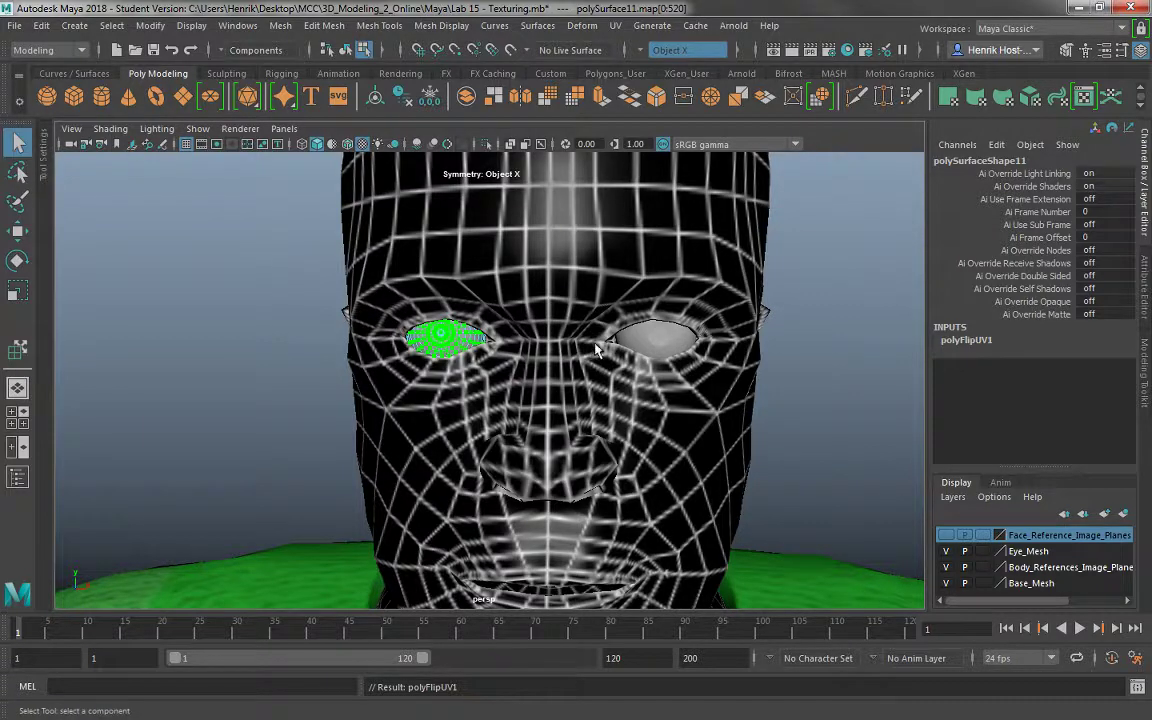
pyautogui.click(657, 338)
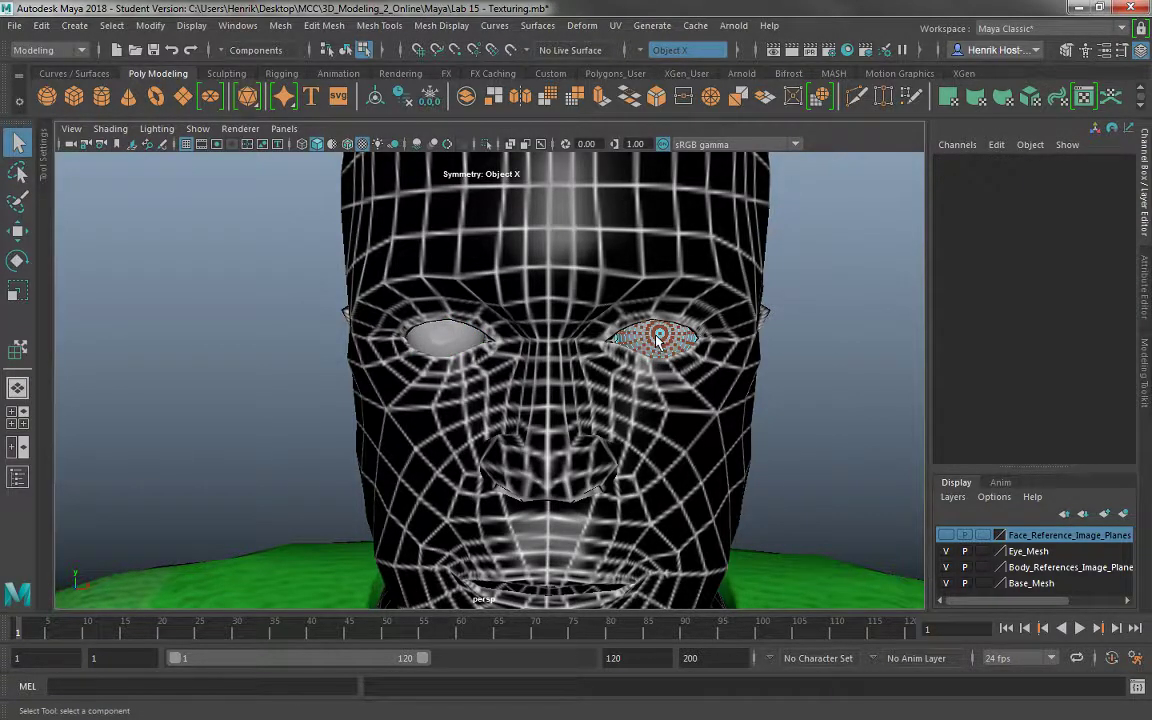
pyautogui.click(384, 364)
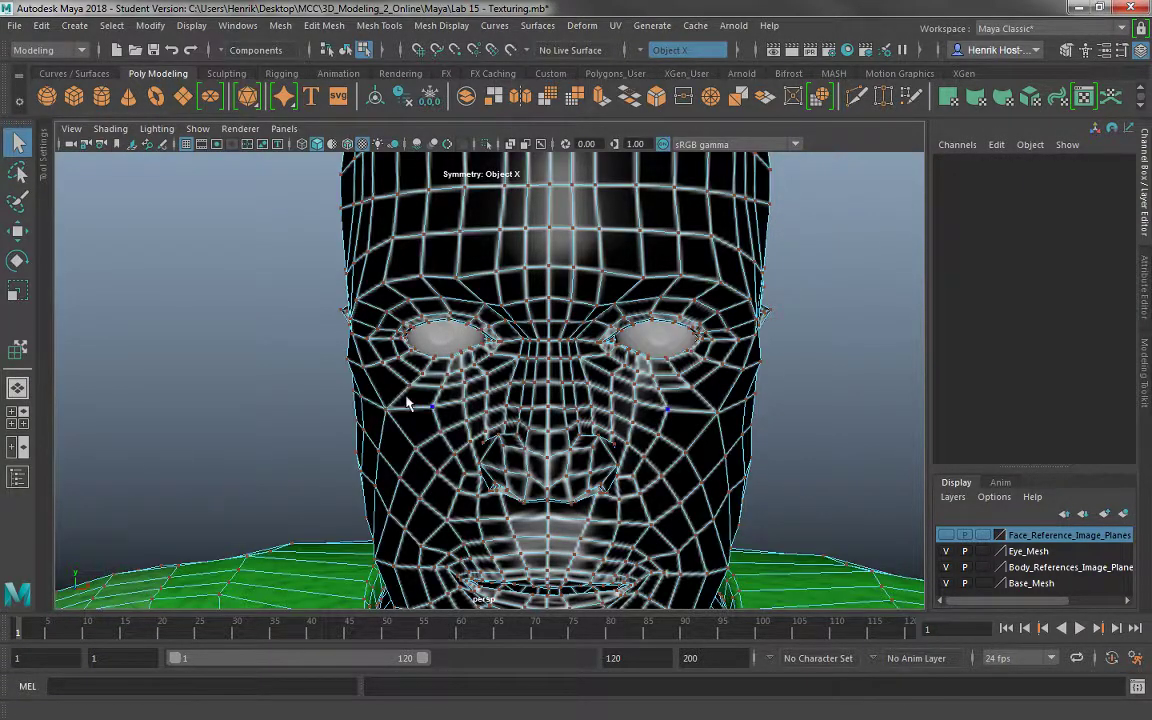
pyautogui.rightClick(307, 326)
pyautogui.click(390, 224)
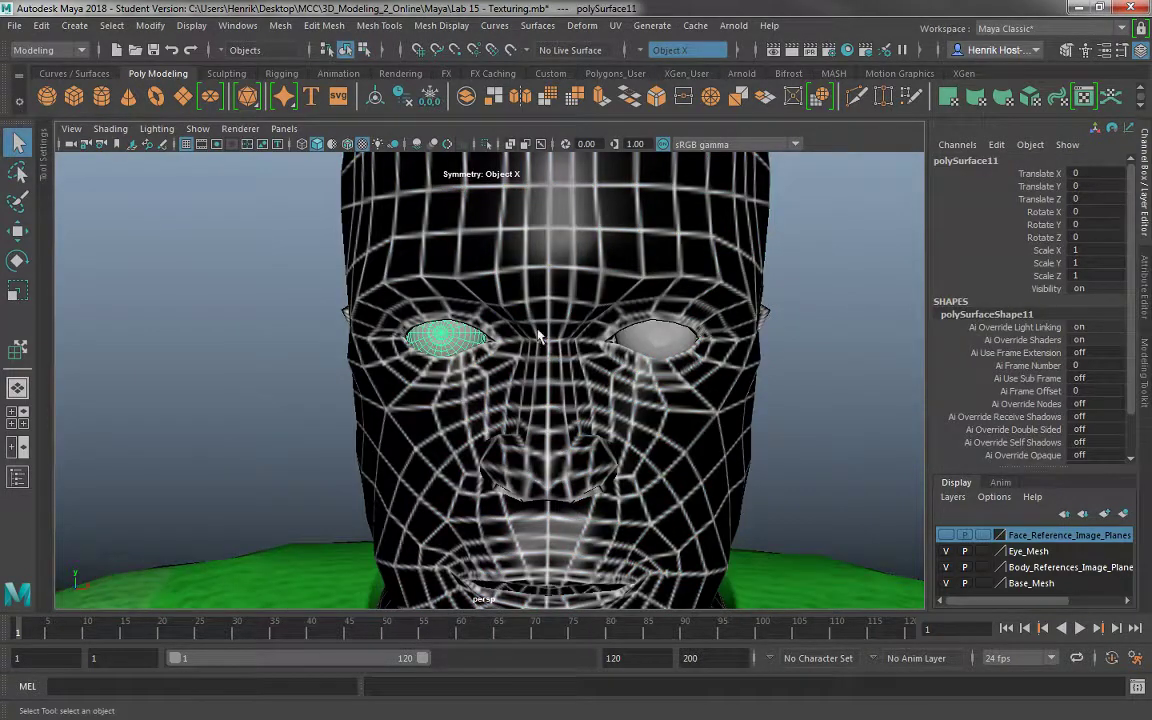
pyautogui.moveTo(290, 245); pyautogui.dragTo(225, 215)
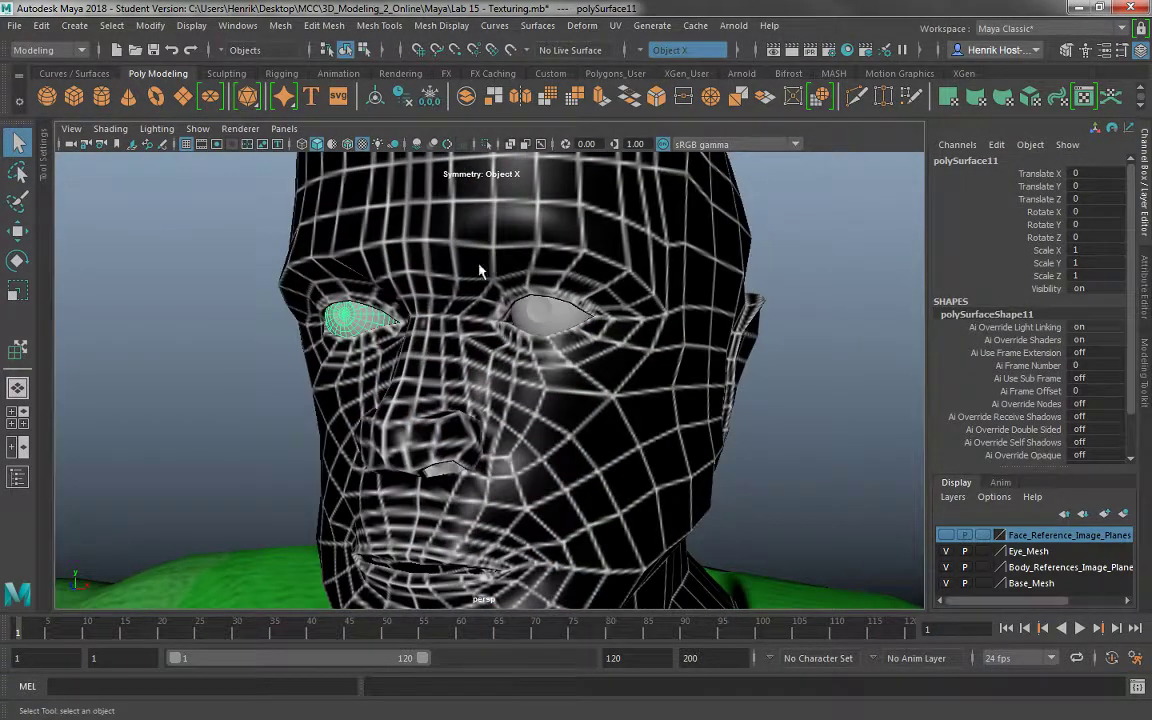
pyautogui.click(432, 242)
pyautogui.click(490, 281)
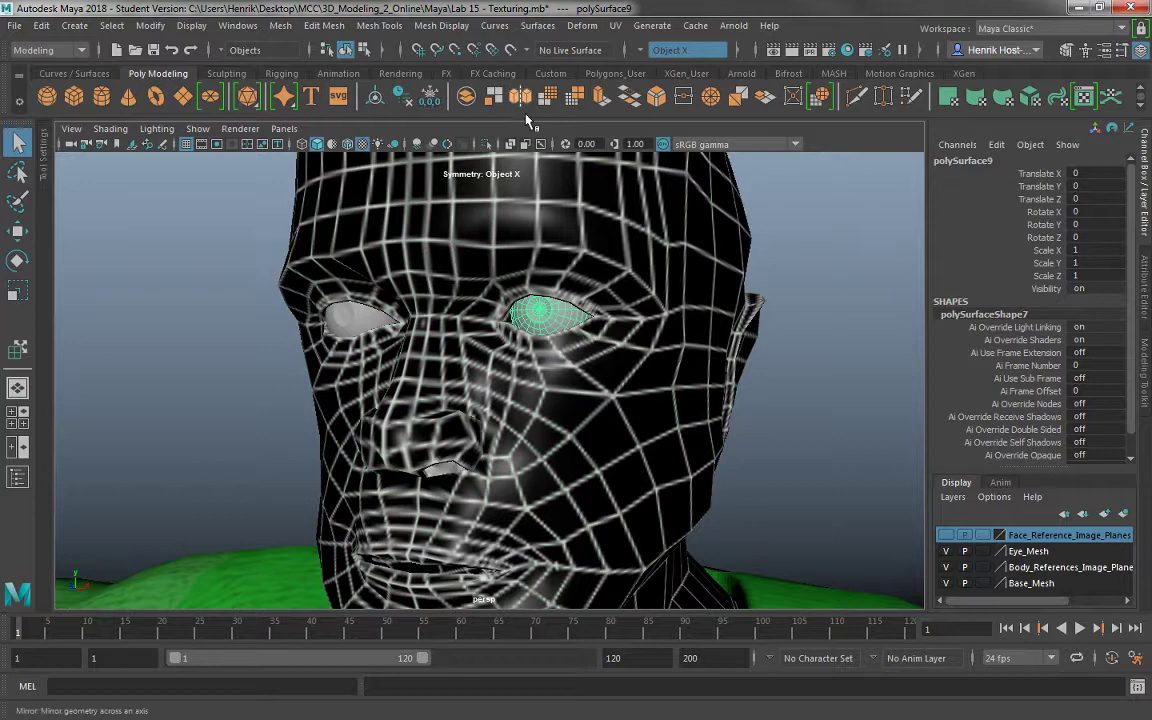
# Open the original eye's layout in the UV Editor and select all its UVs with the Move UV Shell tool
pyautogui.click(612, 25)
pyautogui.click(598, 23)
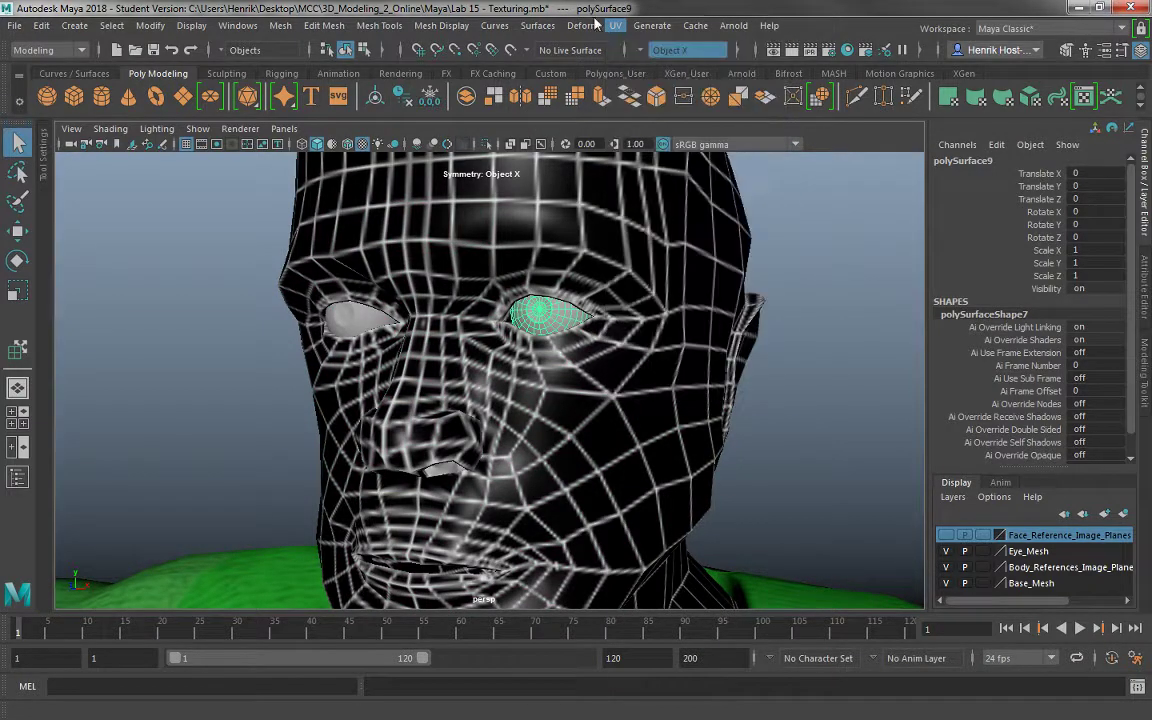
pyautogui.click(582, 25)
pyautogui.click(582, 25)
pyautogui.click(616, 27)
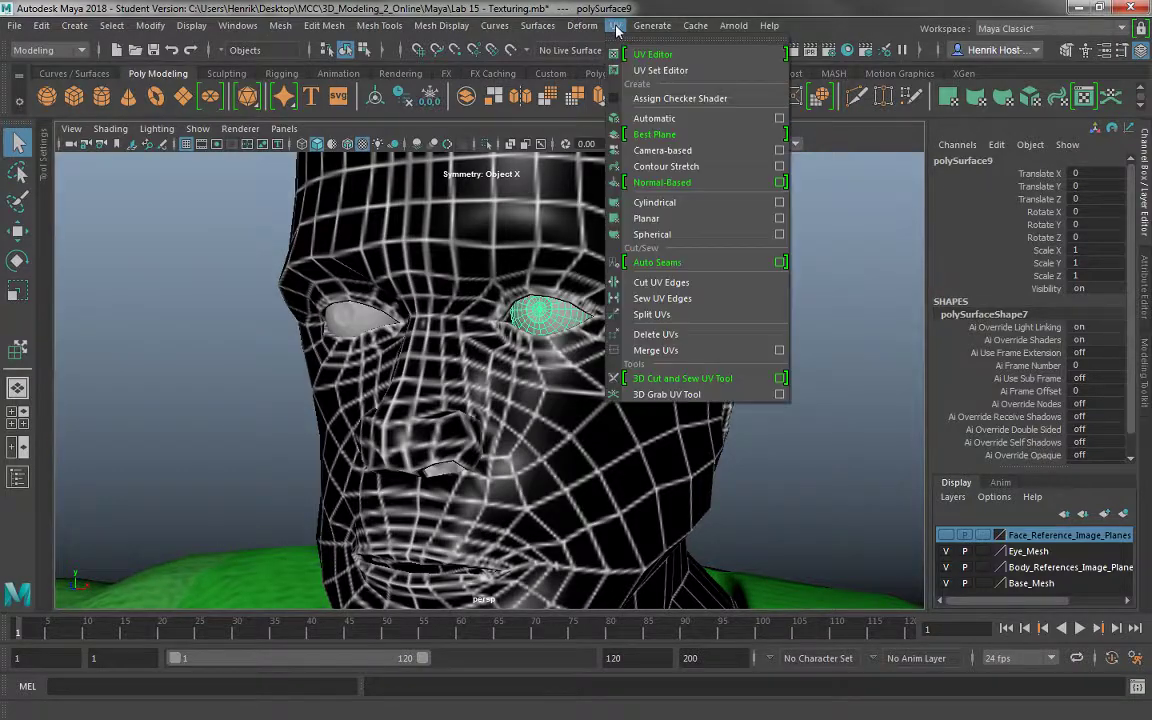
pyautogui.click(652, 54)
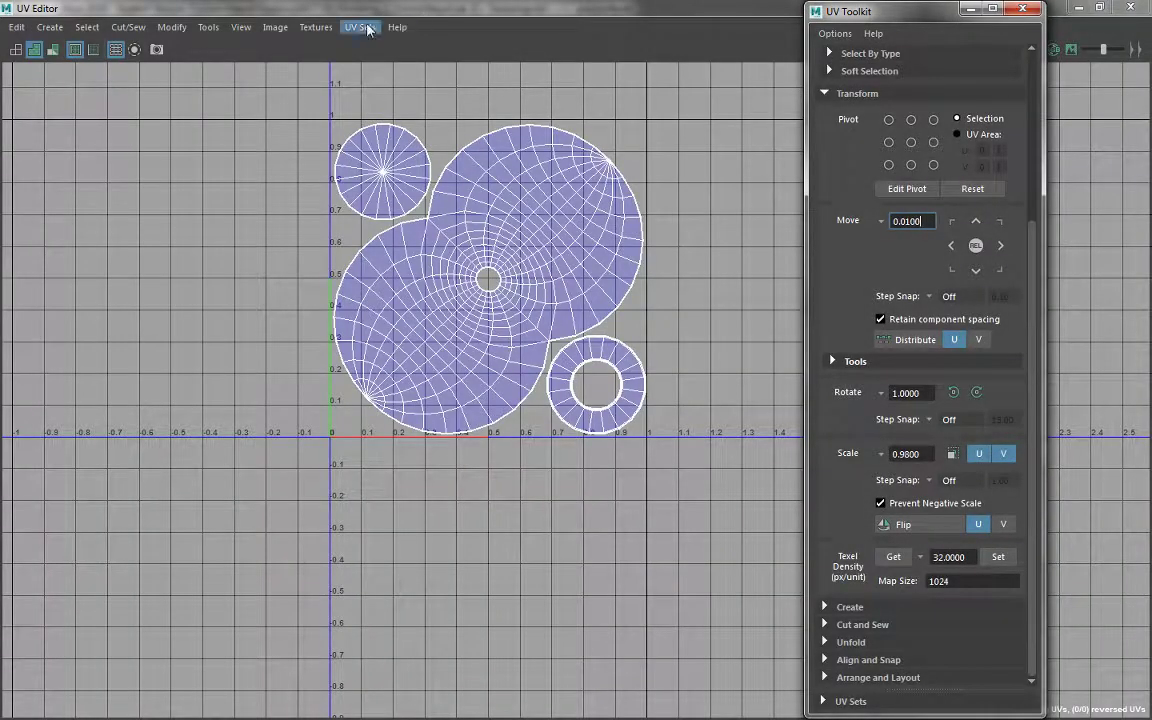
pyautogui.click(208, 28)
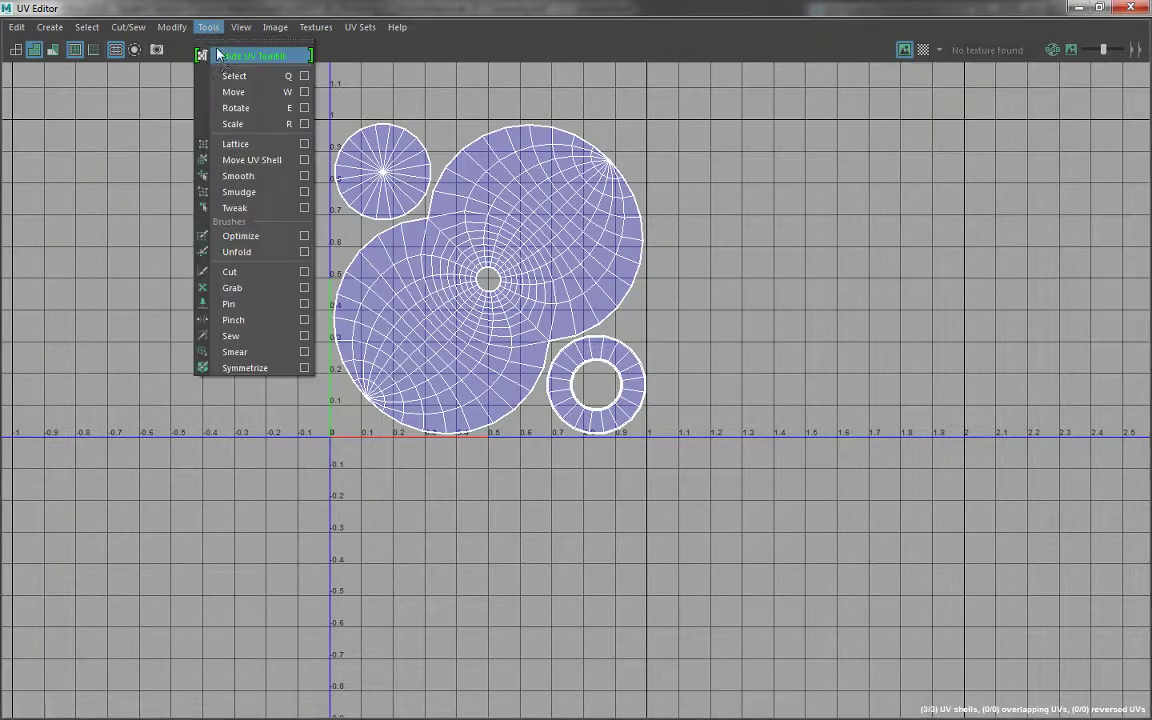
pyautogui.click(243, 162)
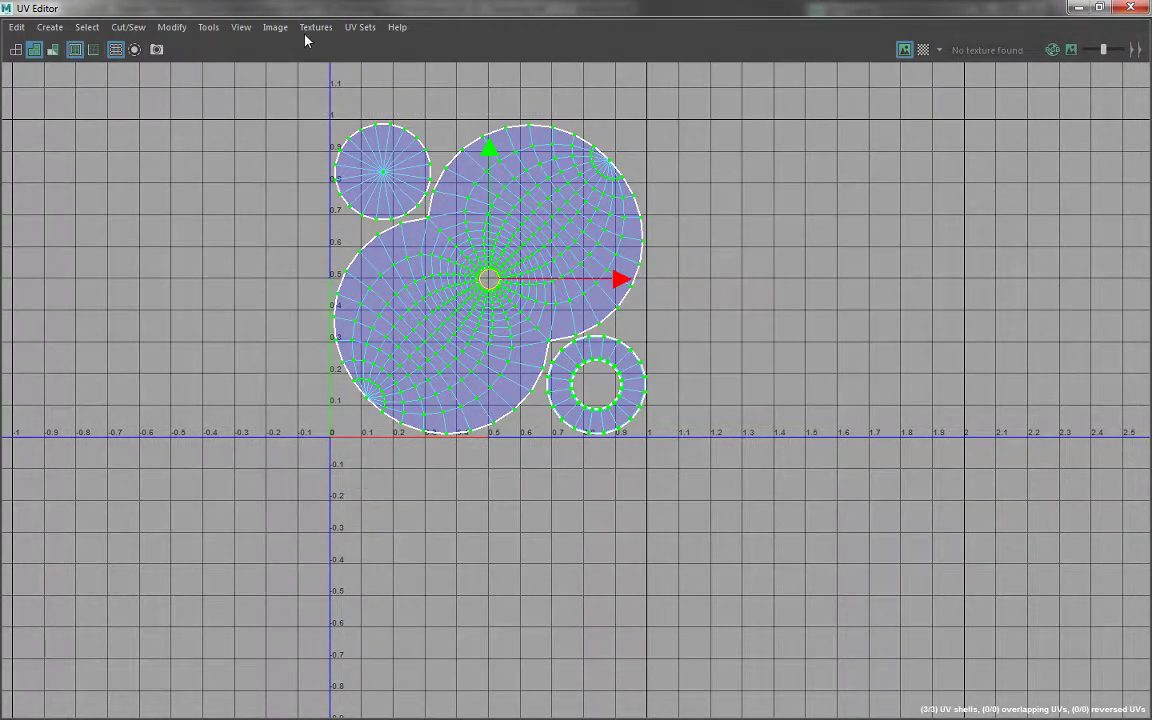
# Start a UV Snapshot of the eye and set its output file to Eye_UVs.tga in the 3D_Modeling_2_Online Textures folder
pyautogui.click(275, 27)
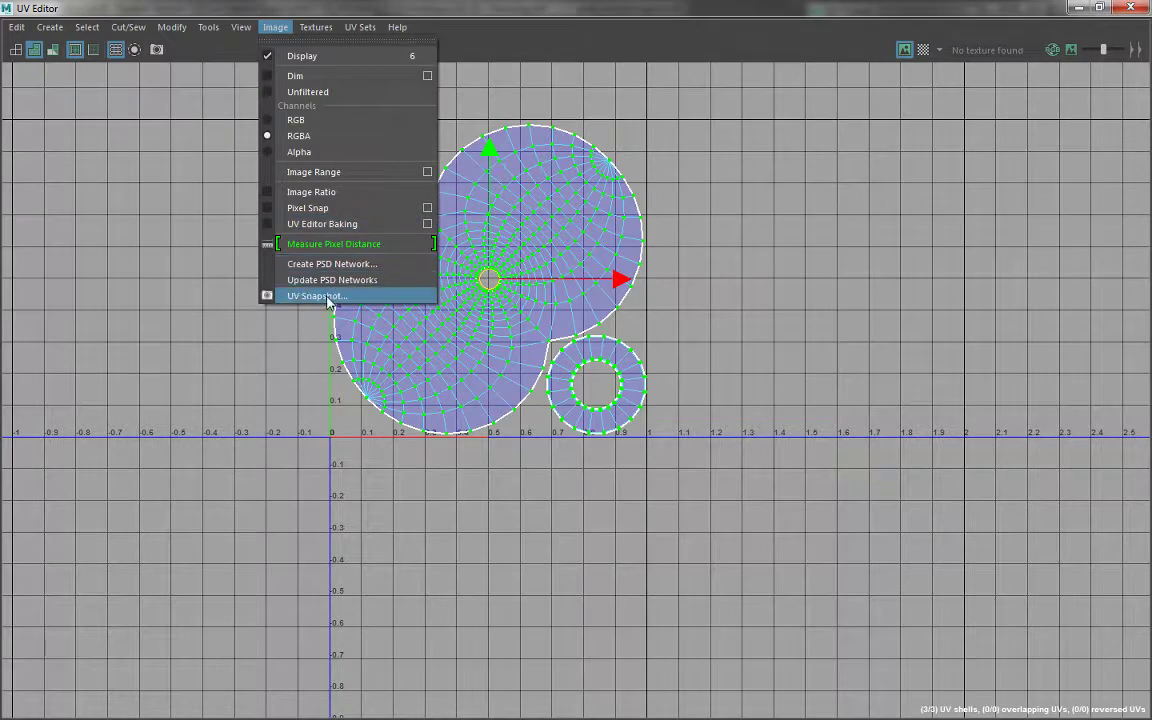
pyautogui.click(327, 297)
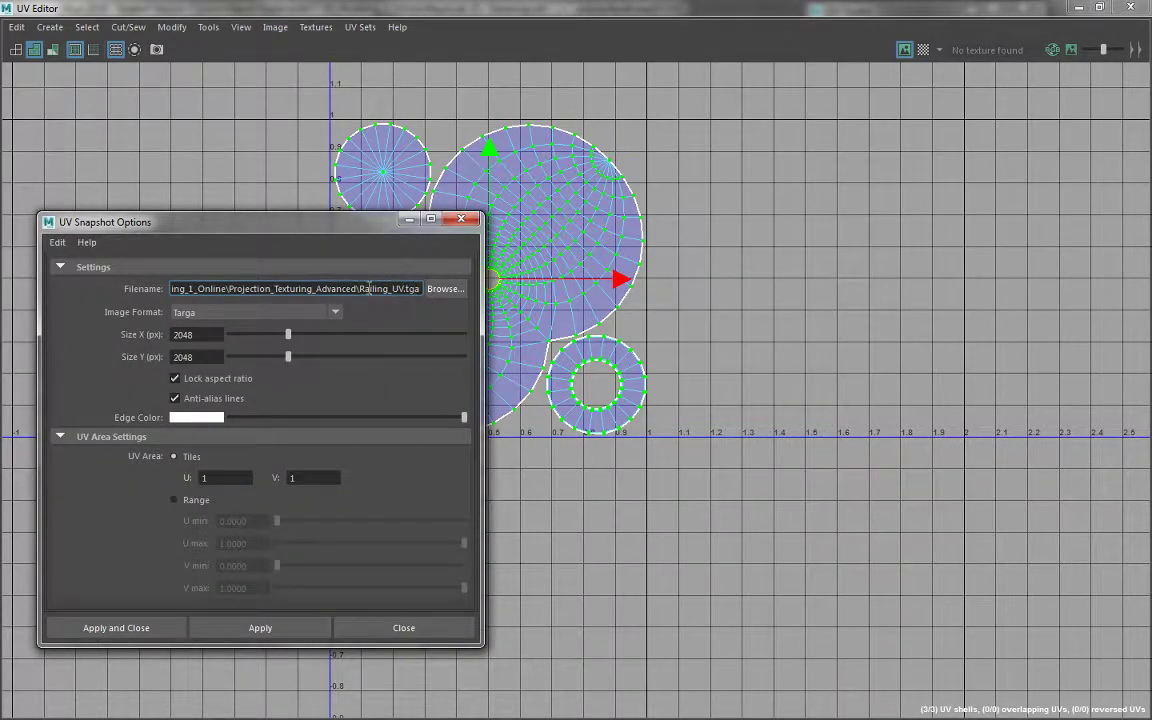
pyautogui.click(445, 288)
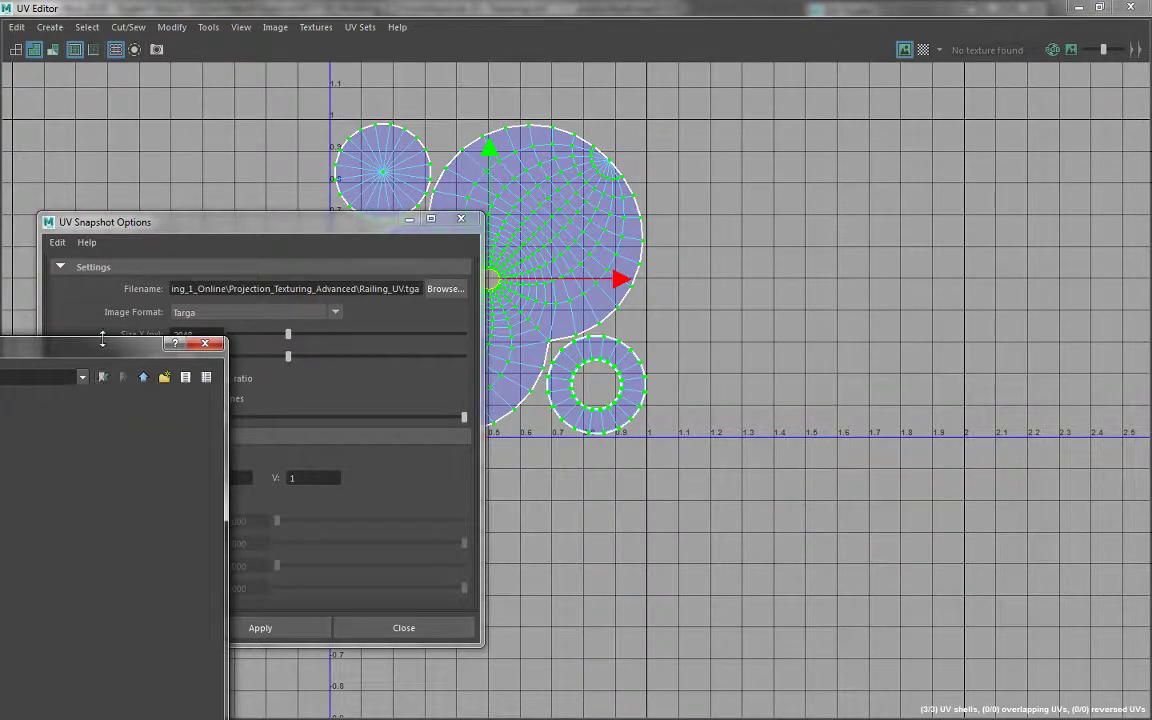
pyautogui.moveTo(101, 352); pyautogui.dragTo(93, 40)
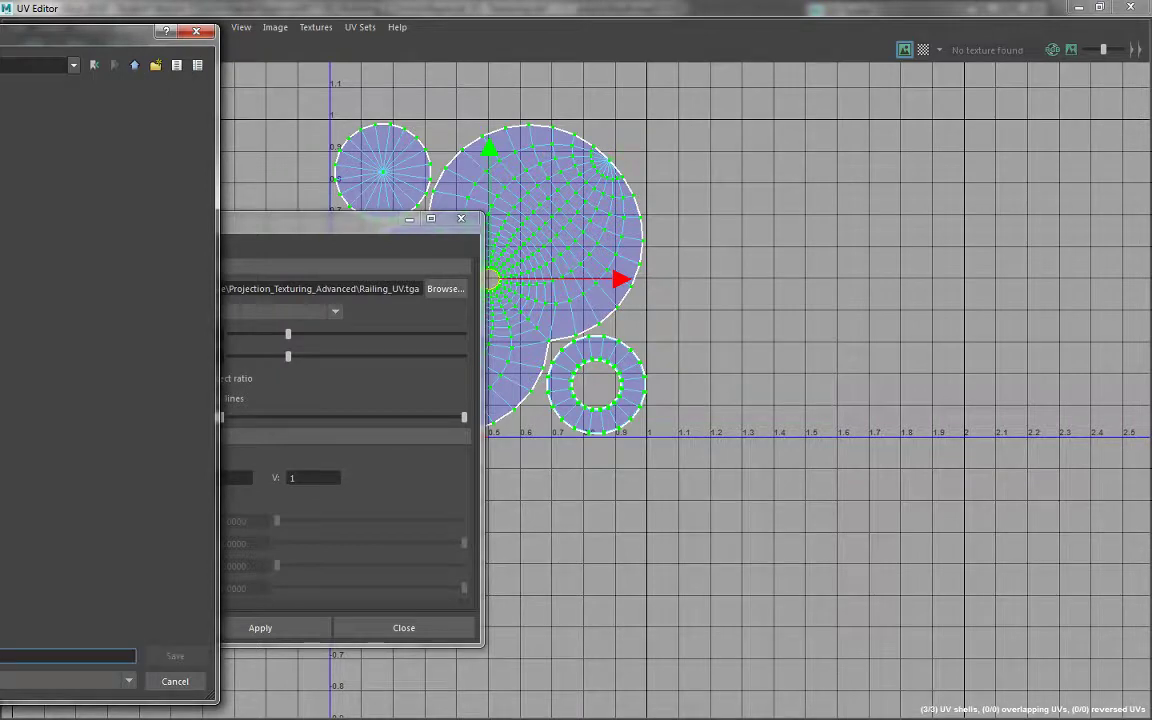
pyautogui.write('P')
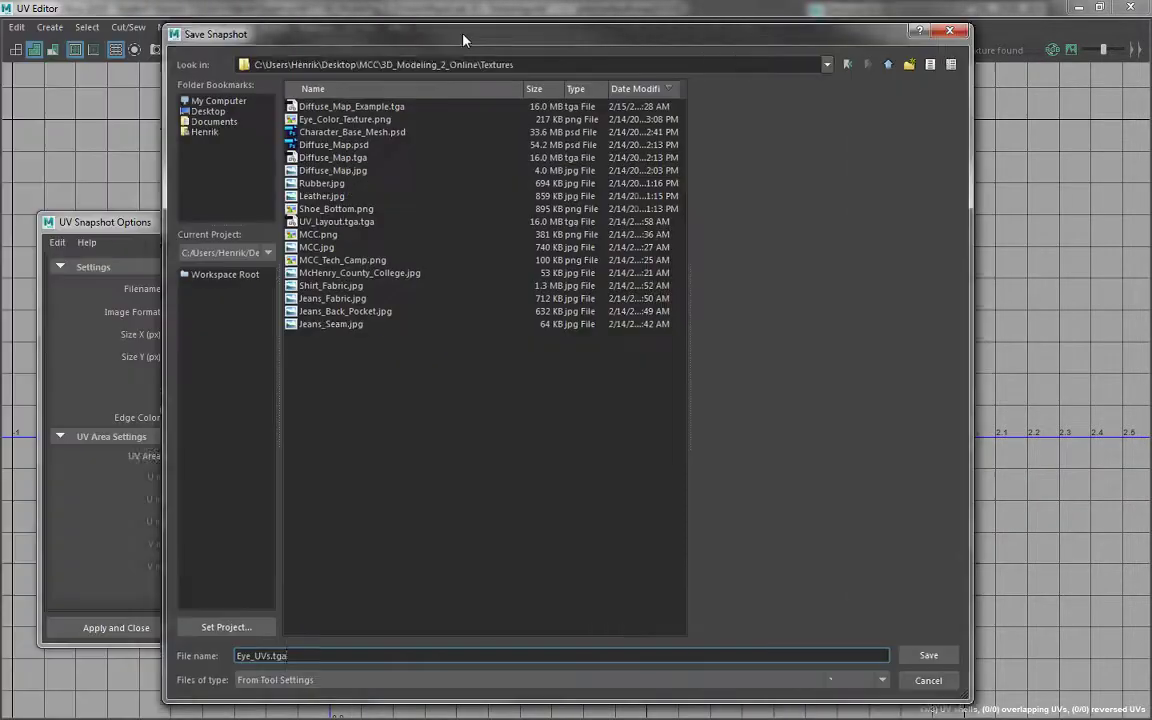
pyautogui.moveTo(465, 30); pyautogui.dragTo(495, 30)
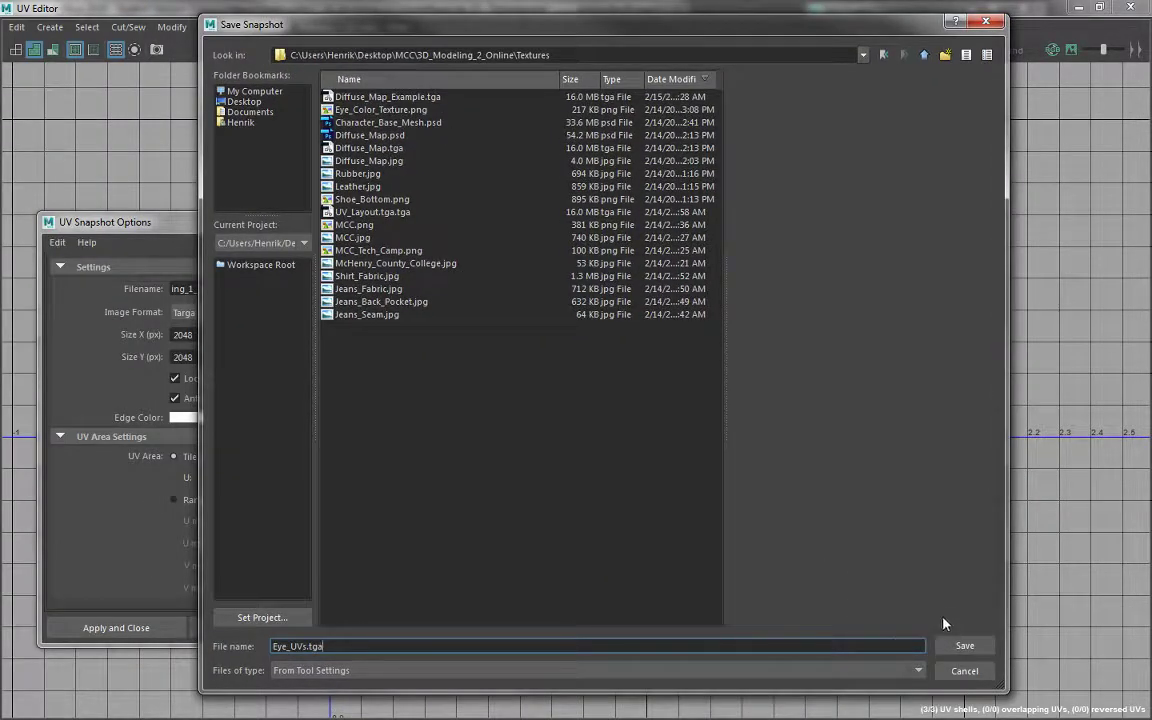
pyautogui.click(945, 645)
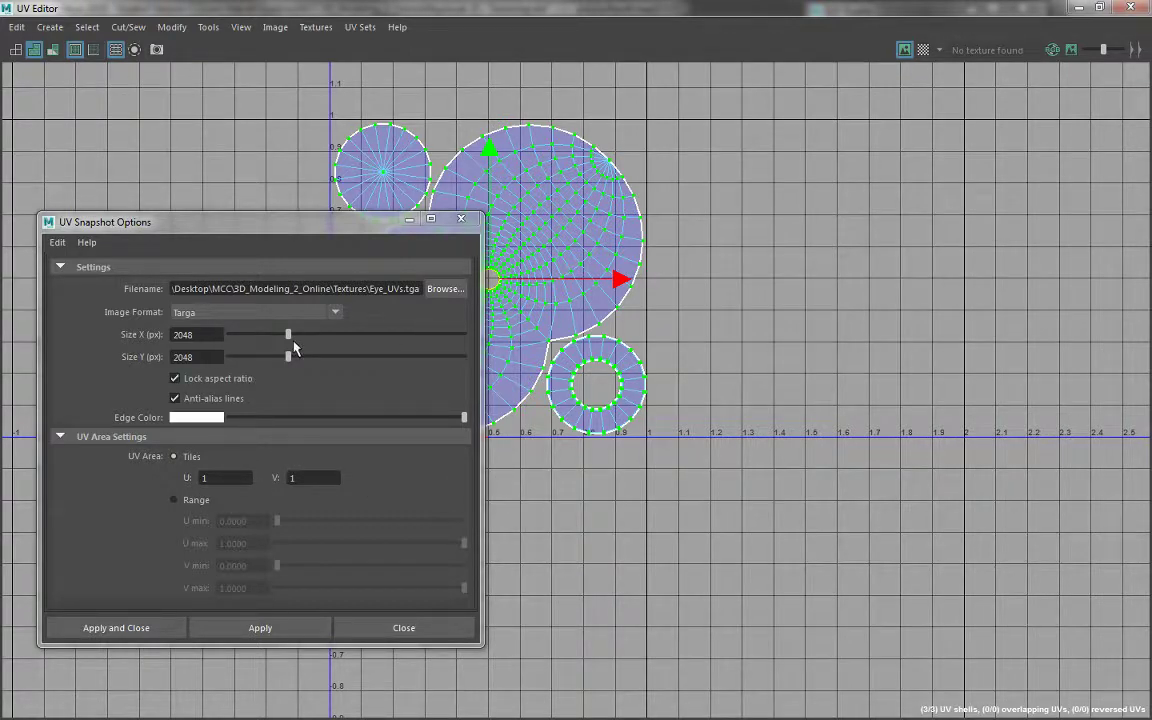
# Export the eye's UV snapshot at 2048 × 2048 px, switch to Photoshop and open Eye_UVs.tga from the Textures folder
pyautogui.click(165, 630)
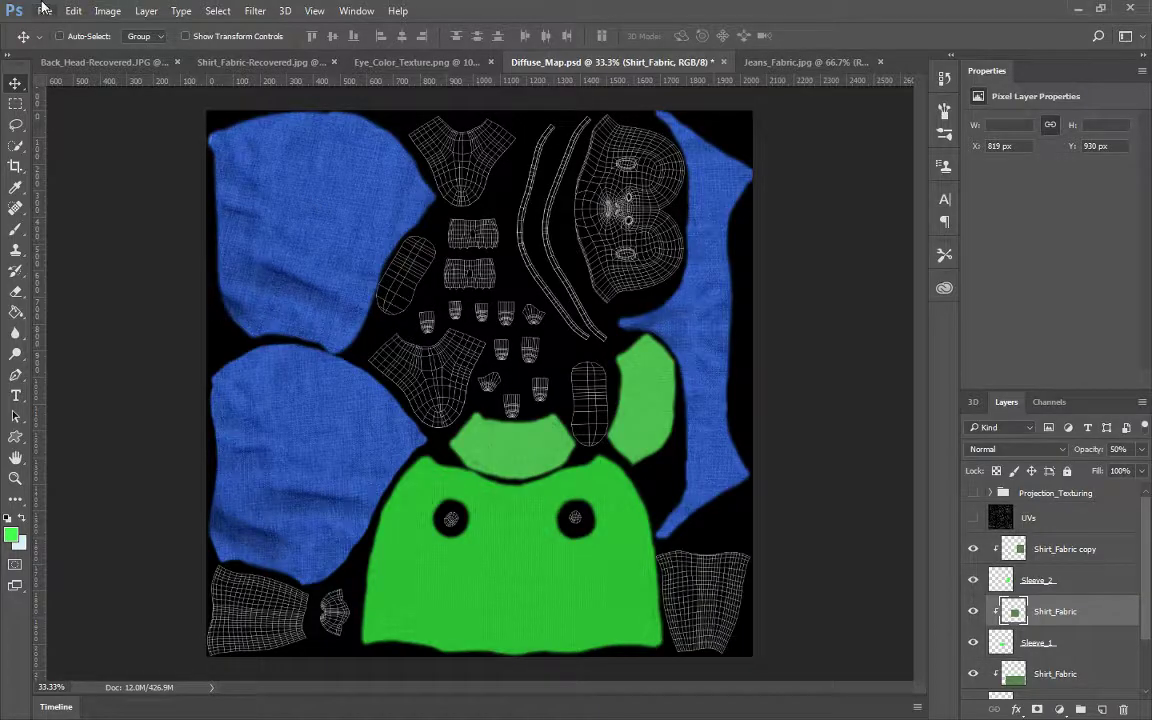
pyautogui.click(44, 10)
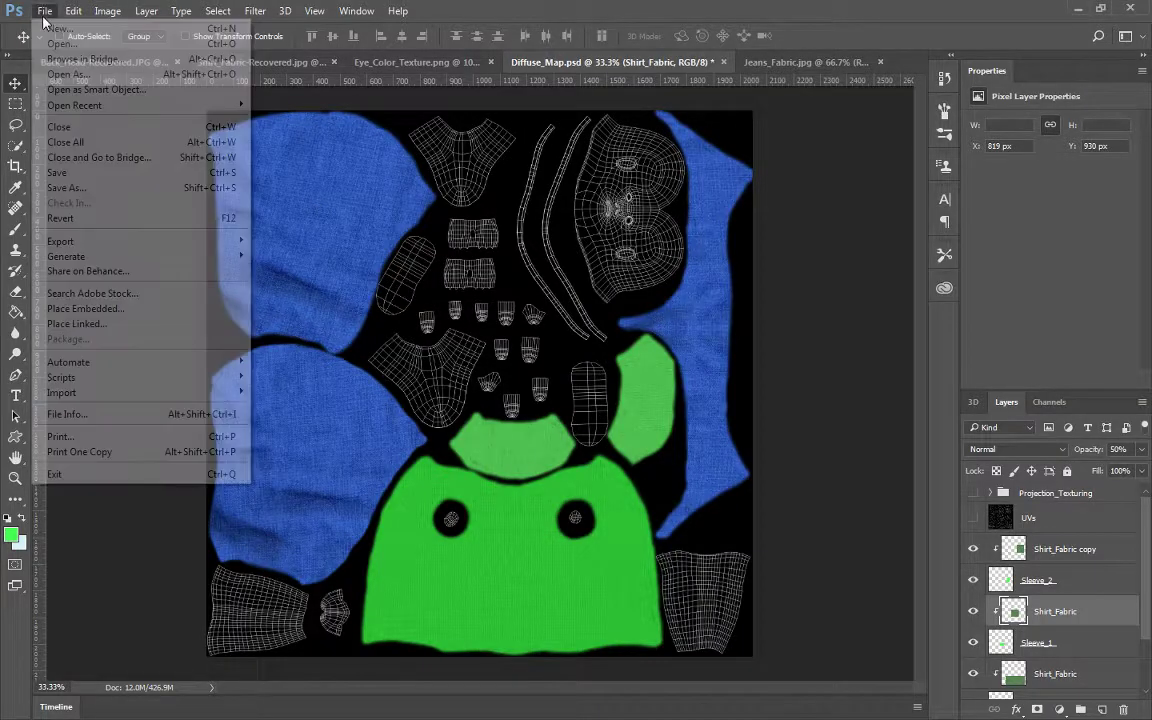
pyautogui.click(61, 45)
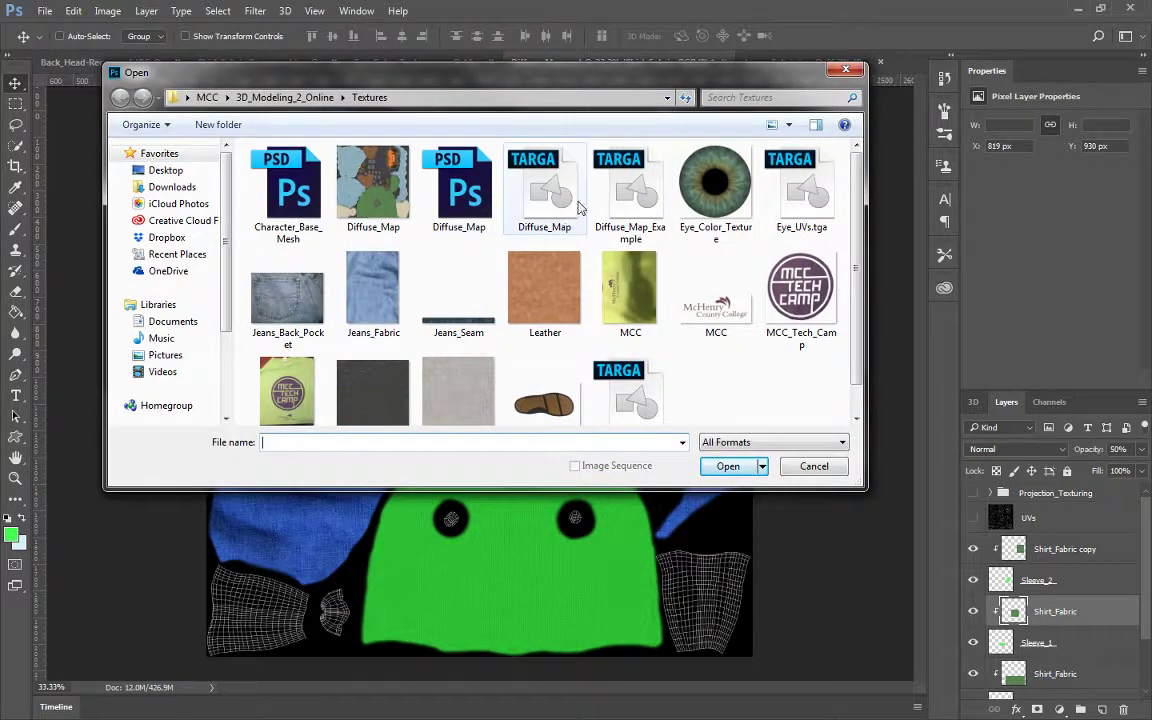
pyautogui.click(795, 195)
pyautogui.click(728, 466)
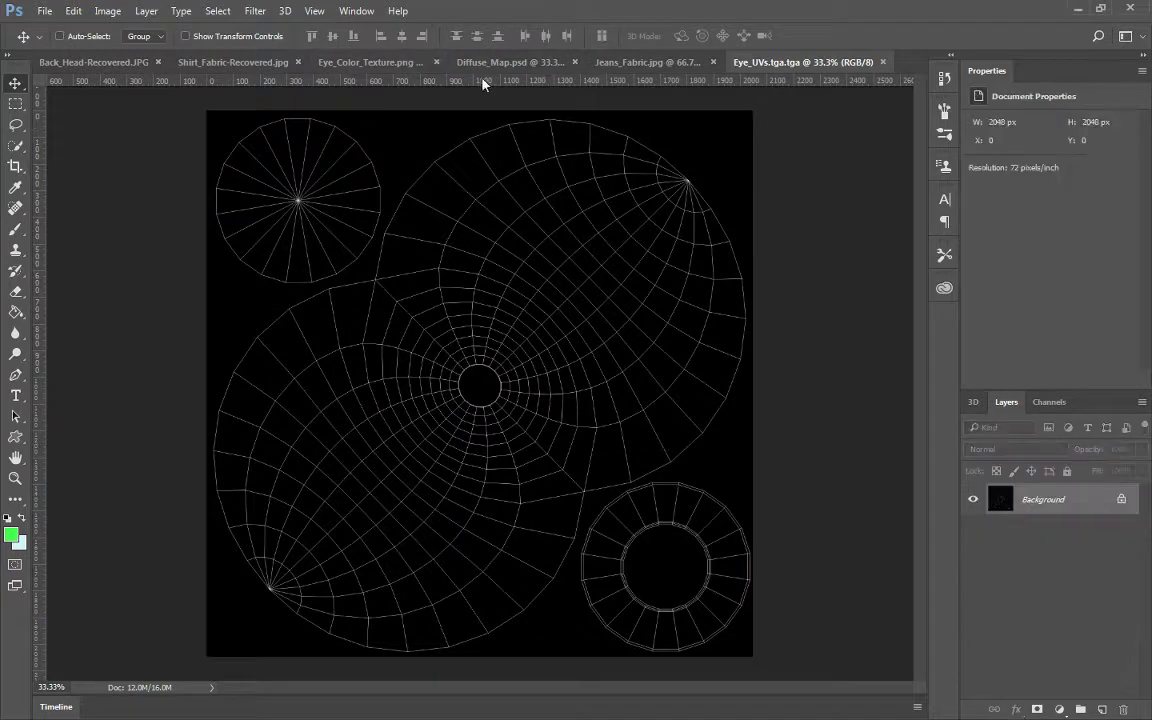
# Copy the entire iris image from Eye_Color_Texture.png and paste it as a new layer in the eye UV document
pyautogui.click(335, 62)
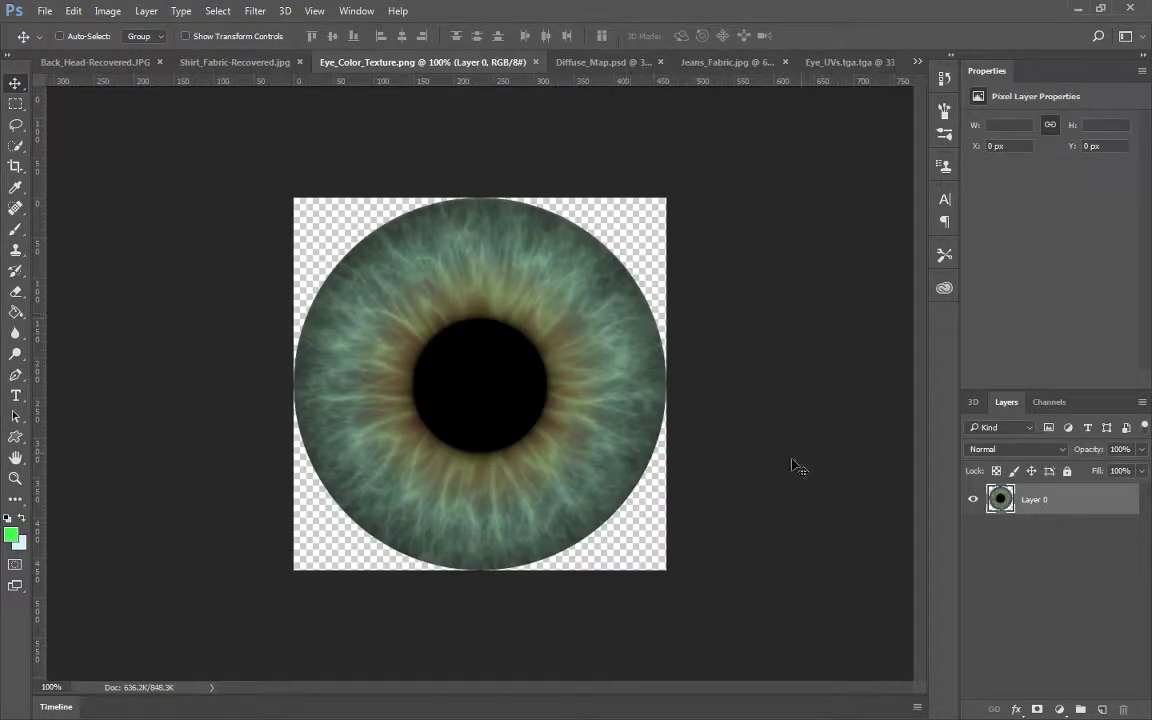
pyautogui.hotkey('ctrl', 'a')
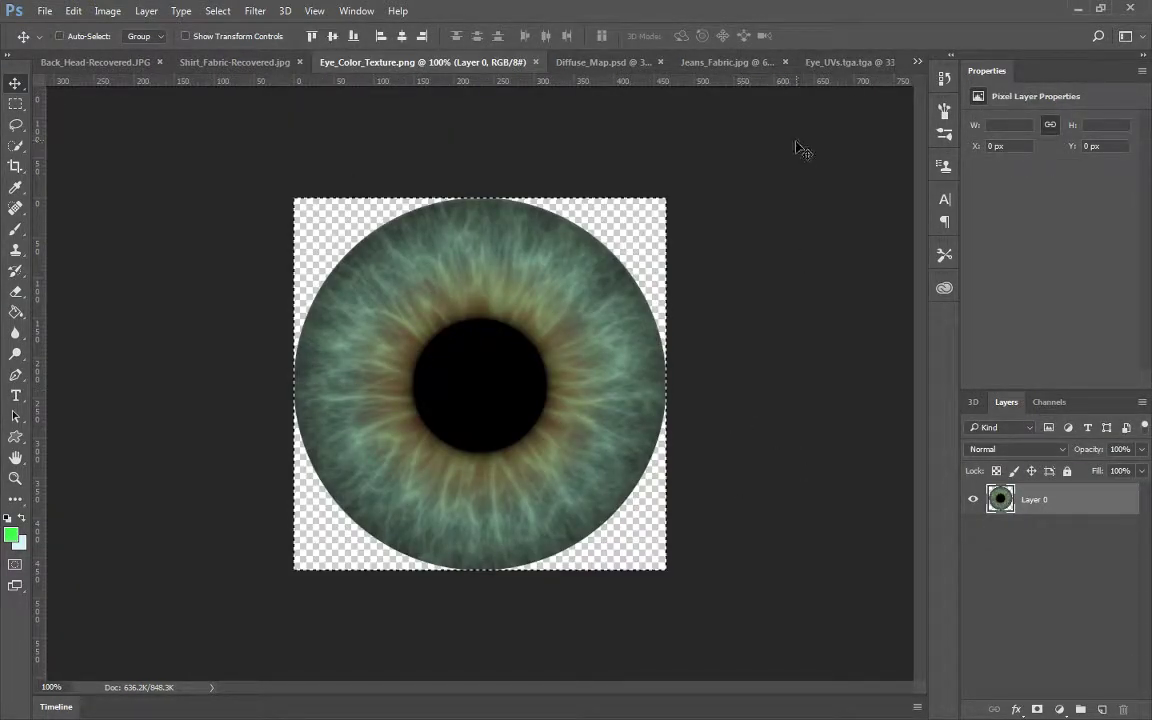
pyautogui.click(830, 60)
pyautogui.press('ctrl')
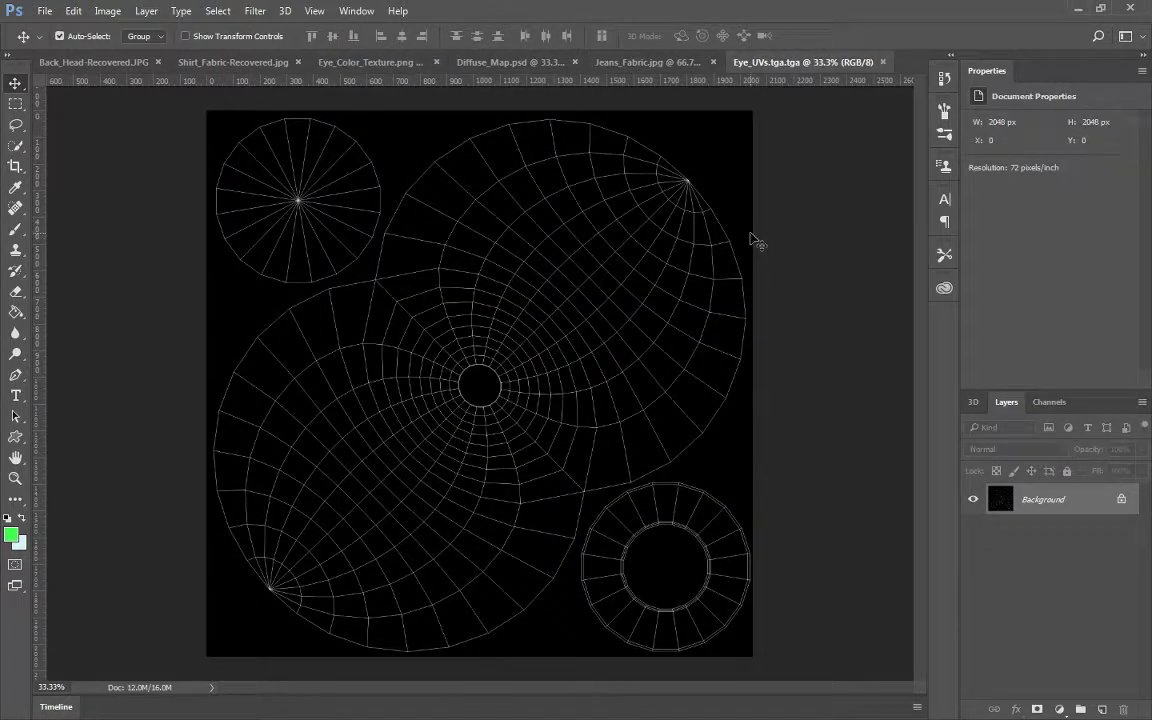
pyautogui.hotkey('ctrl', 'v')
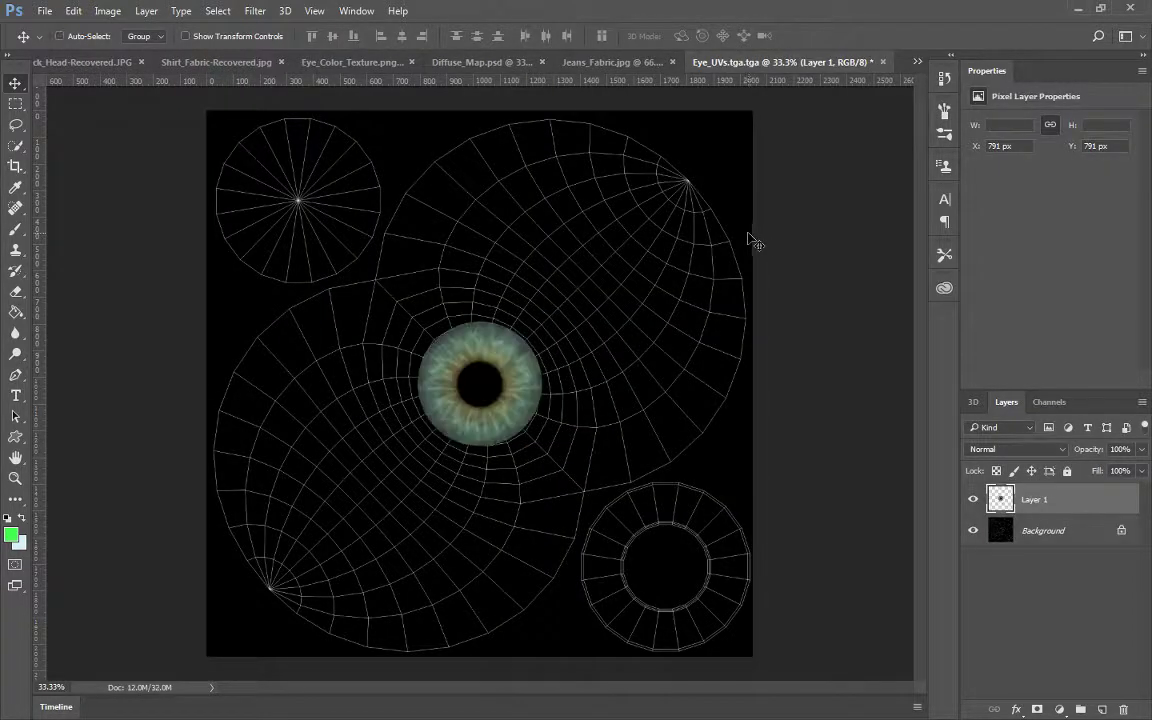
# Start a free transform of the pasted iris, move it over the small ring-shaped UV shell and set its layer opacity to 50%
pyautogui.hotkey('ctrl', 't')
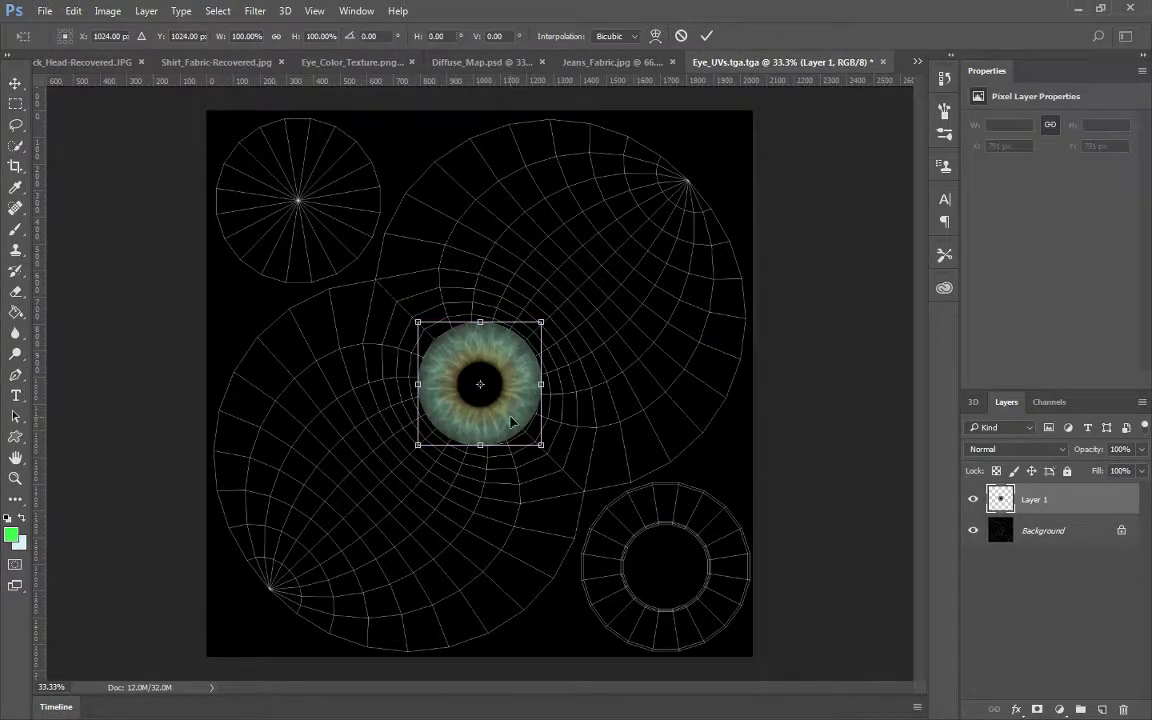
pyautogui.moveTo(512, 419); pyautogui.dragTo(702, 619)
pyautogui.click(1120, 448)
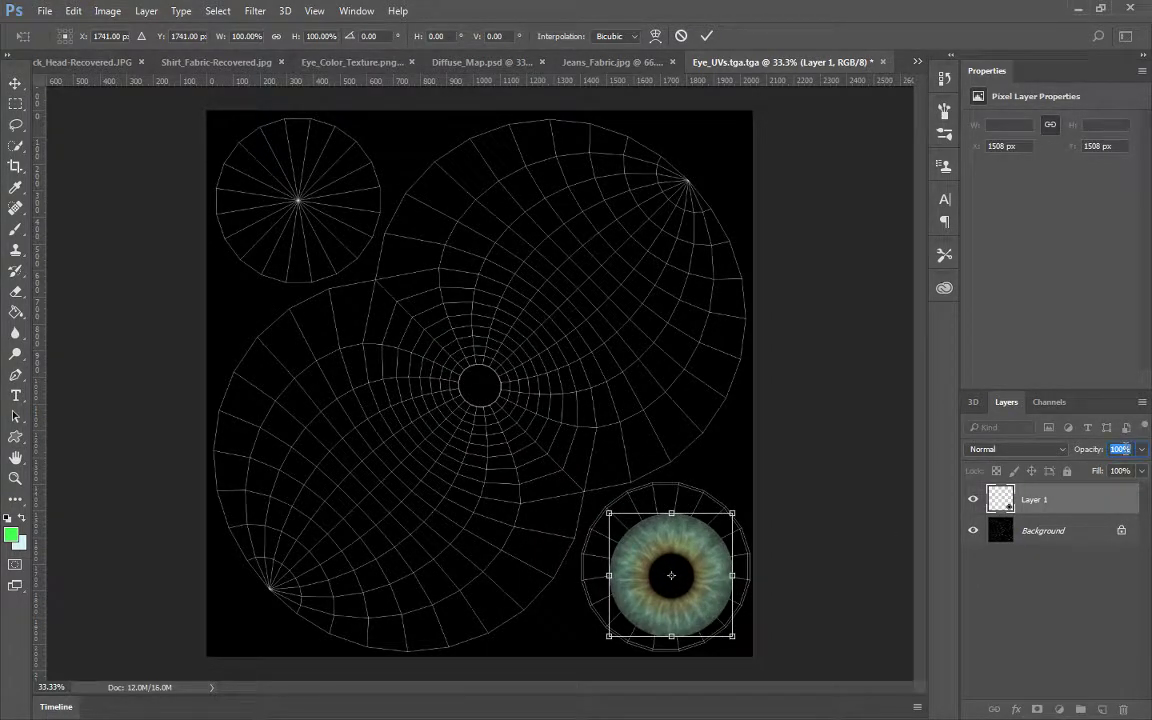
pyautogui.write('50')
pyautogui.press('Return')
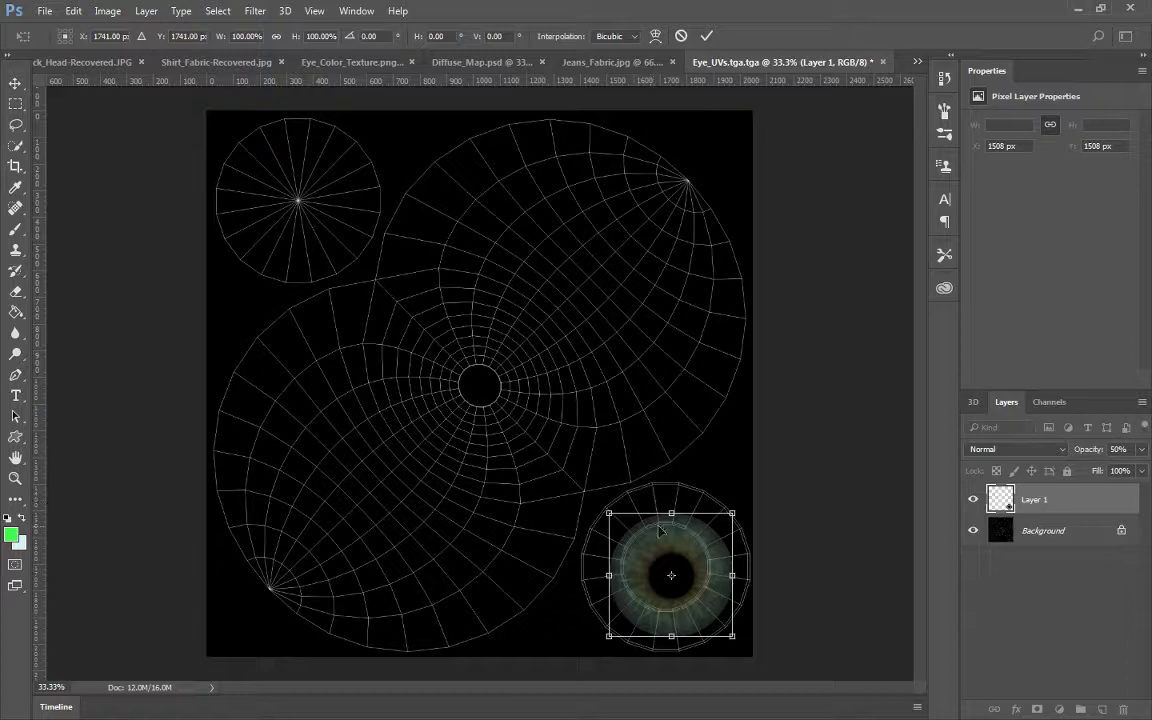
# Scale the iris to about 159% so it extends past the ring shell's outline, and restore its layer opacity to 100%
pyautogui.moveTo(606, 510); pyautogui.dragTo(579, 484)
pyautogui.moveTo(734, 636); pyautogui.dragTo(750, 662)
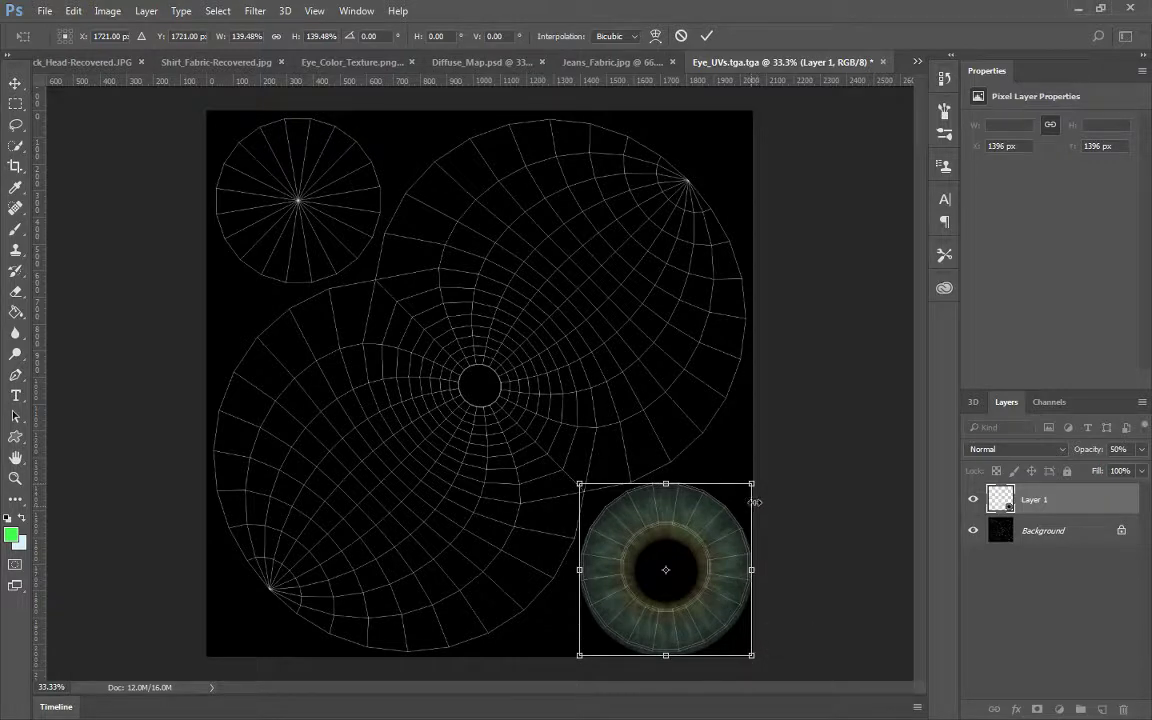
pyautogui.moveTo(752, 481); pyautogui.dragTo(758, 476)
pyautogui.moveTo(579, 477); pyautogui.dragTo(565, 466)
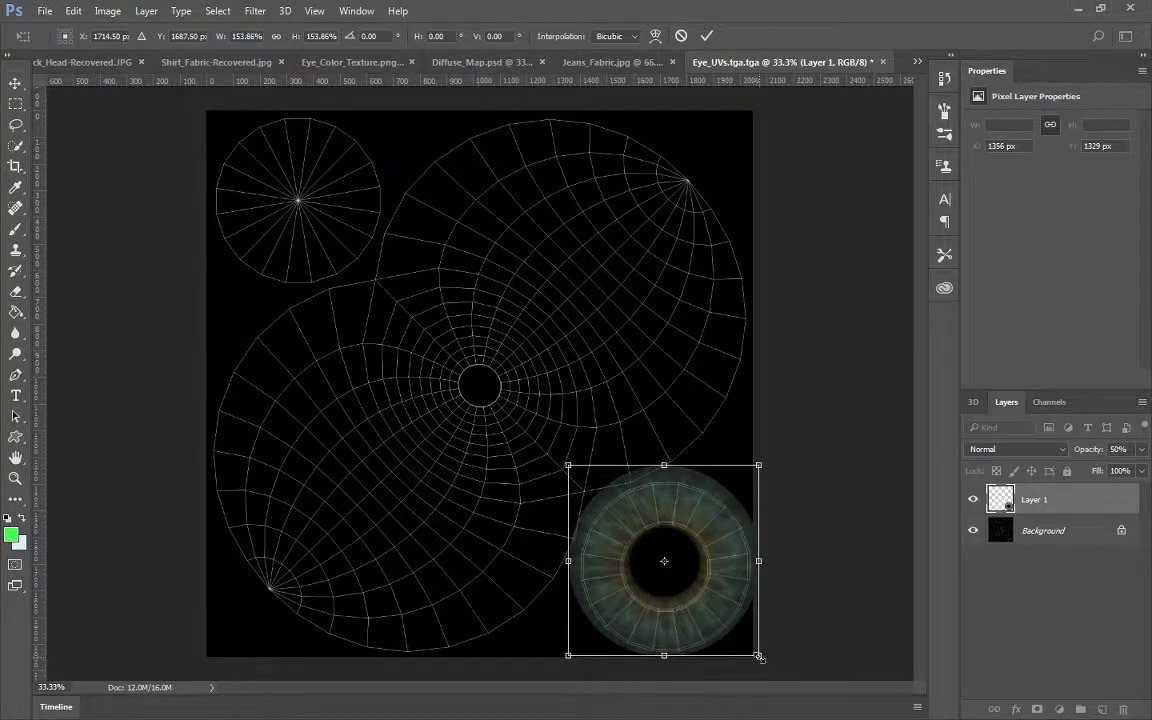
pyautogui.moveTo(759, 657); pyautogui.dragTo(768, 663)
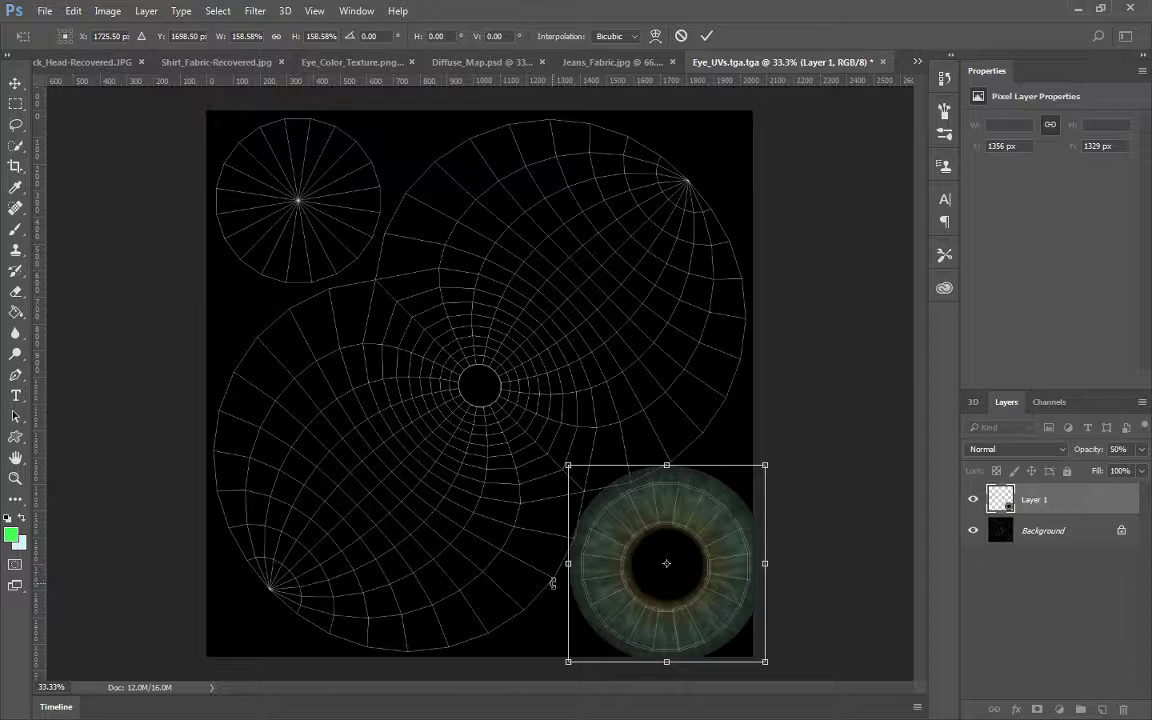
pyautogui.press('Return')
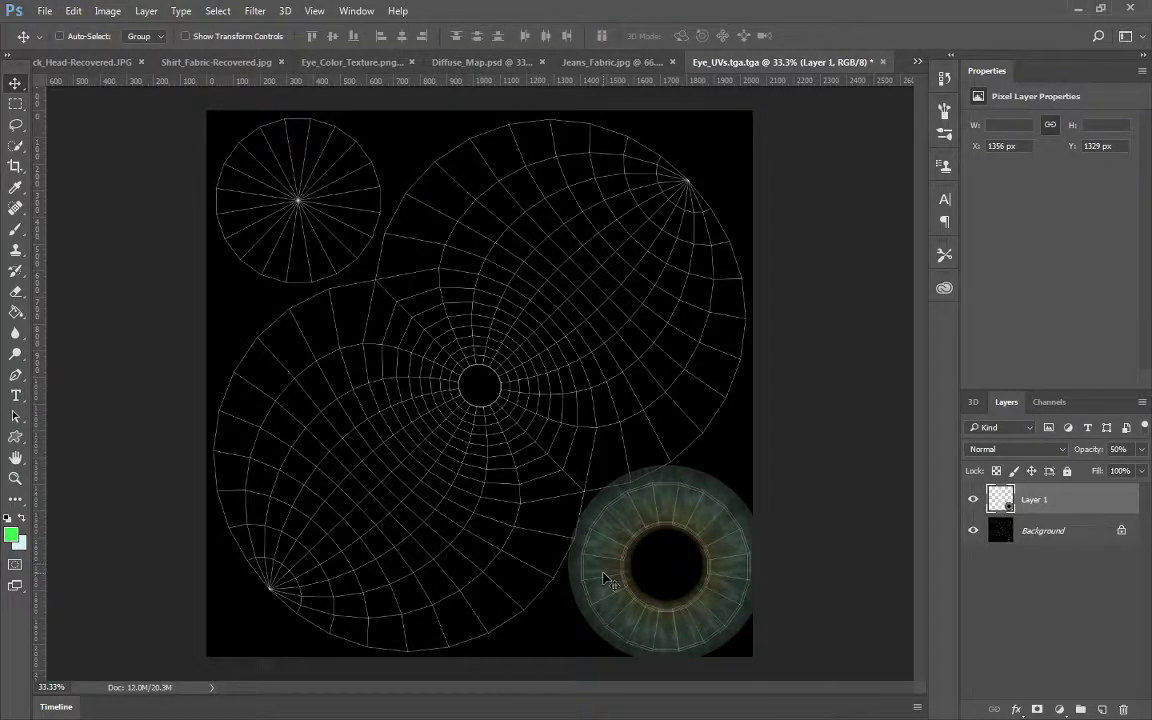
pyautogui.press('b')
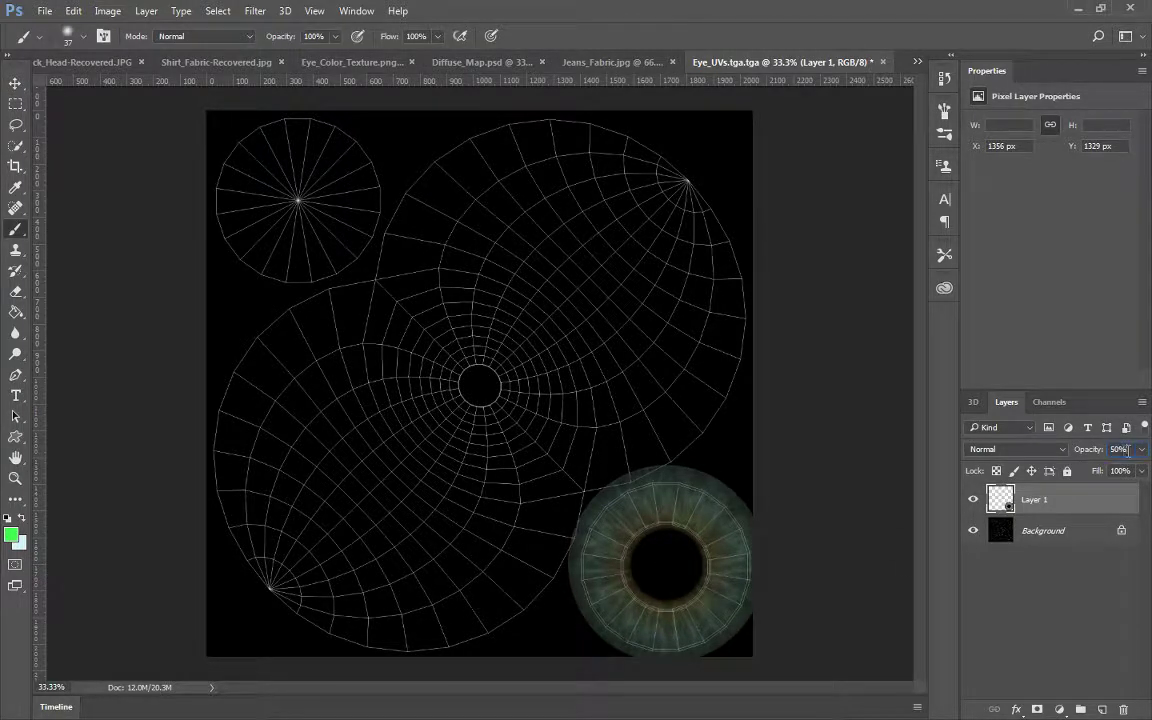
pyautogui.write('100')
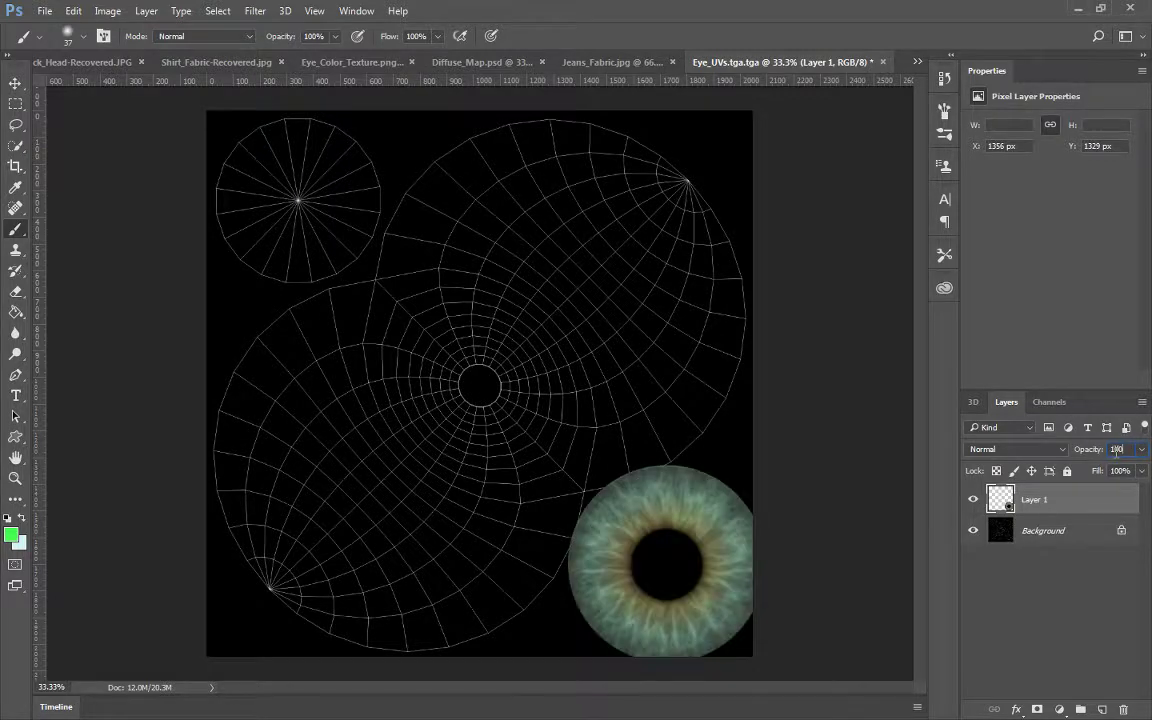
# Duplicate the UV background layer, move the copy above the iris layer and set its blend mode to Screen
pyautogui.moveTo(1072, 537); pyautogui.dragTo(1102, 709)
pyautogui.moveTo(1052, 536); pyautogui.dragTo(1040, 492)
pyautogui.click(1015, 449)
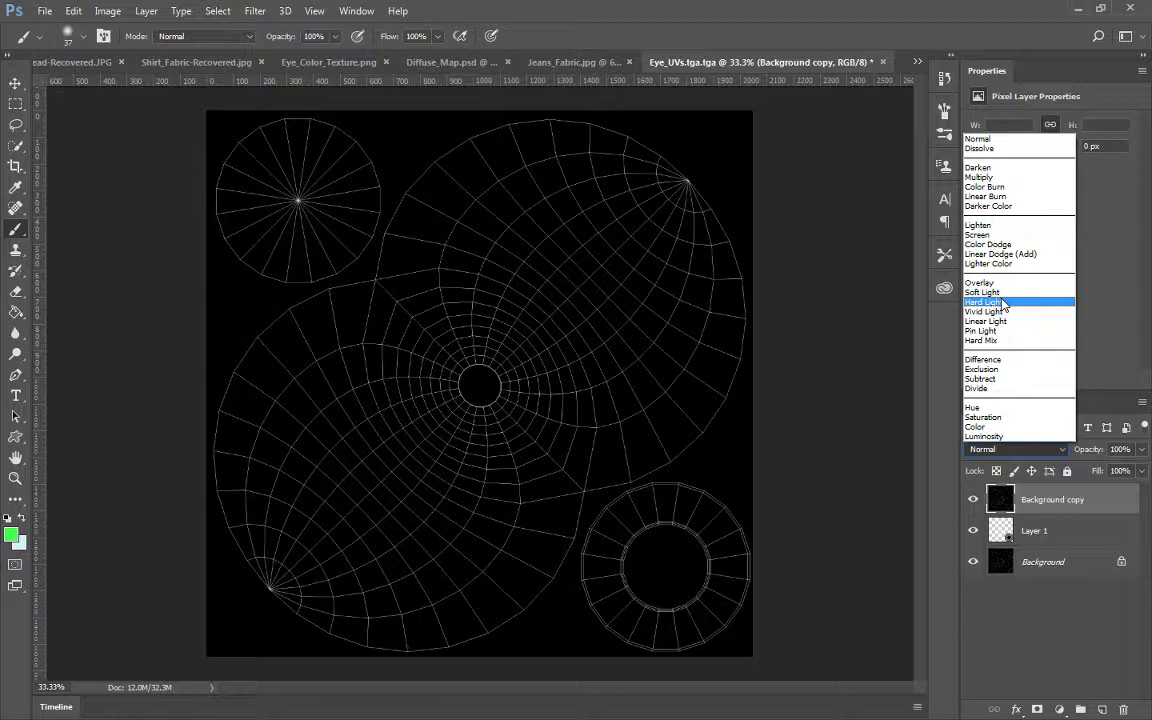
pyautogui.click(1005, 234)
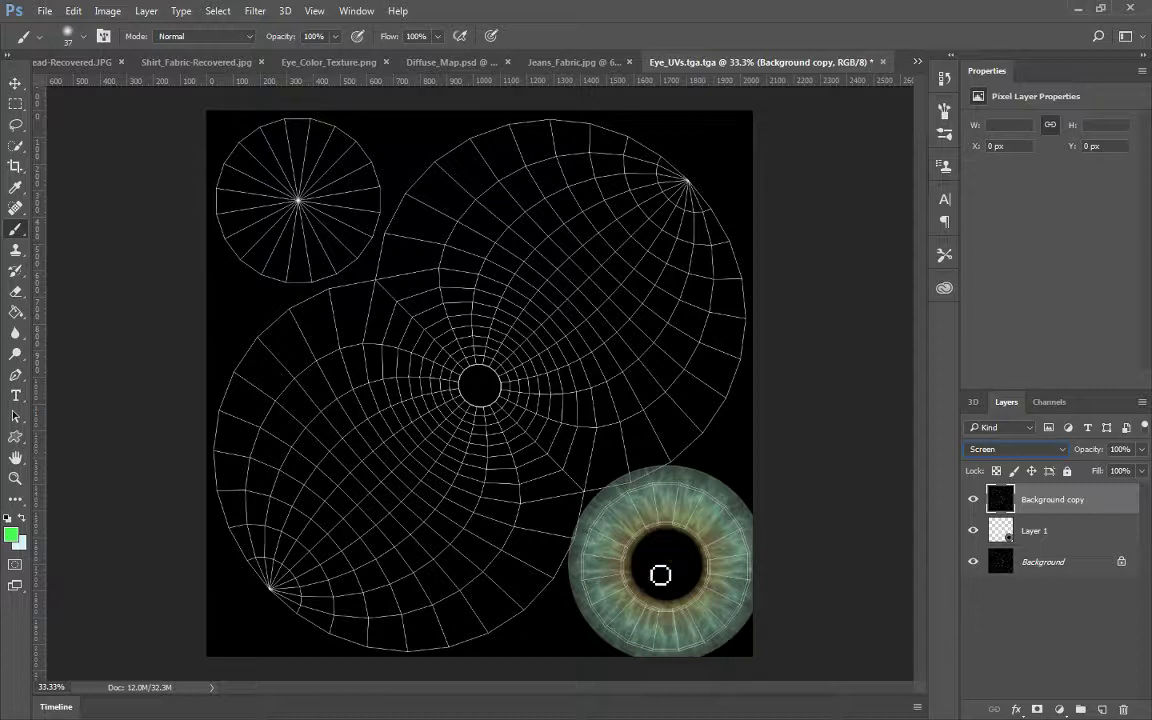
# Rename the iris layer Eye_Color and add a new layer named Eye_Whites above it
pyautogui.click(1033, 529)
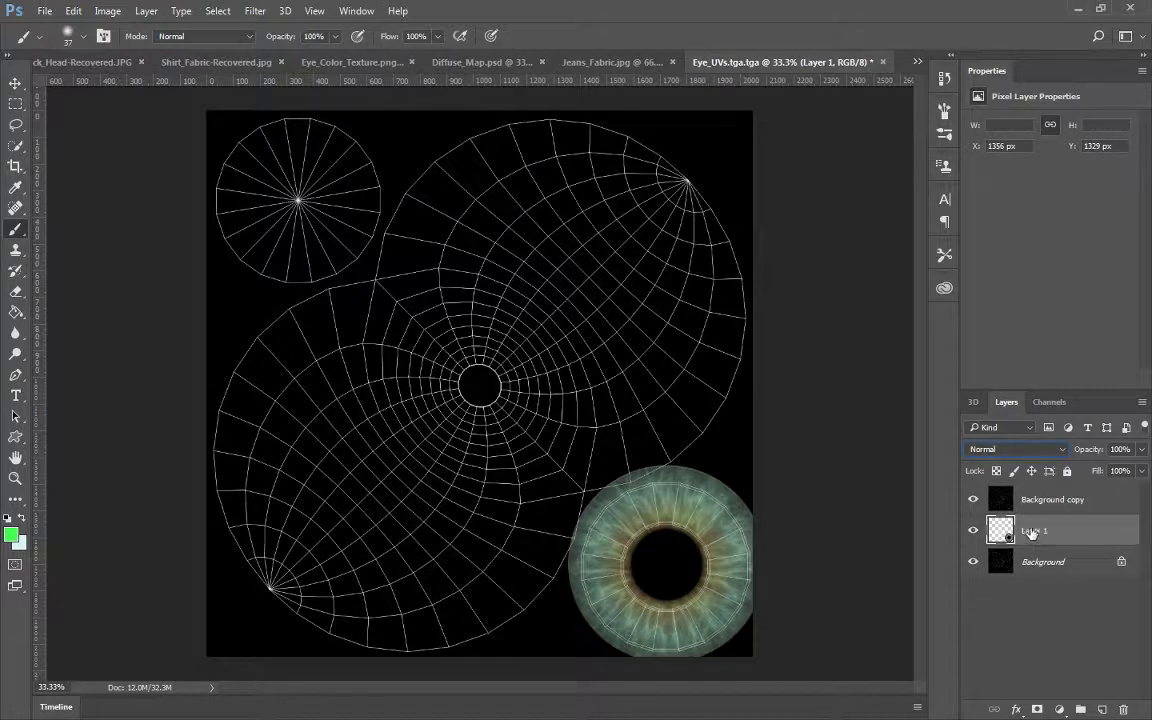
pyautogui.doubleClick(1033, 531)
pyautogui.press('Return')
pyautogui.click(1102, 709)
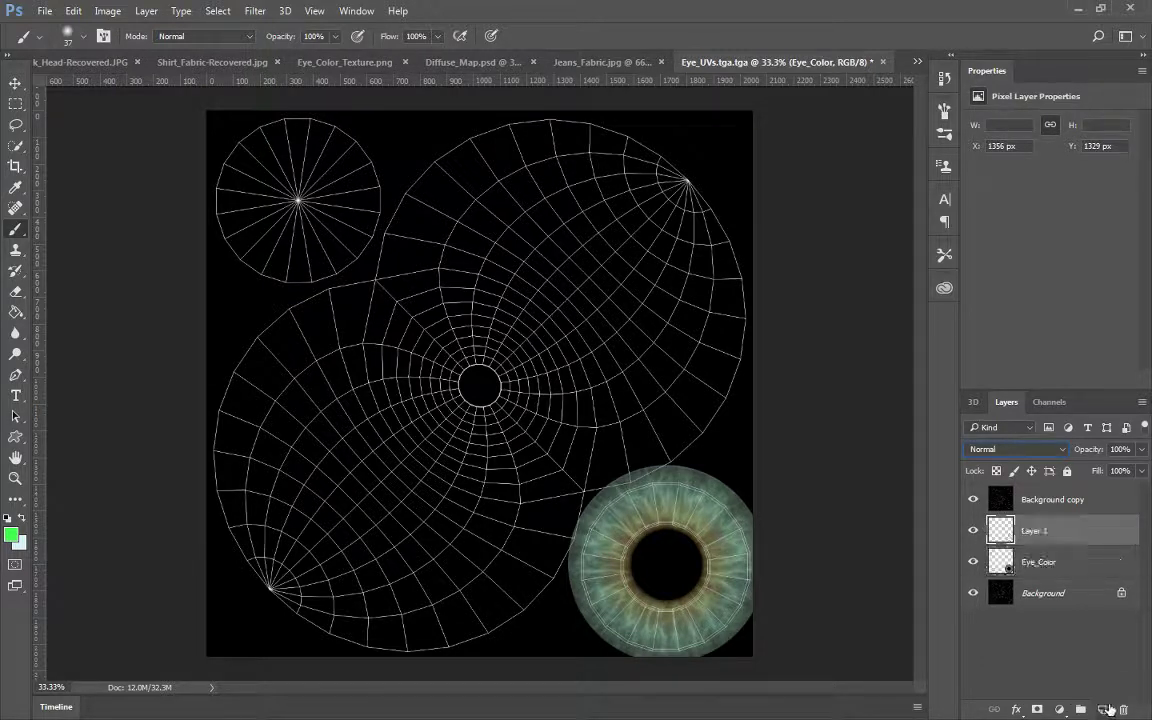
pyautogui.doubleClick(1029, 532)
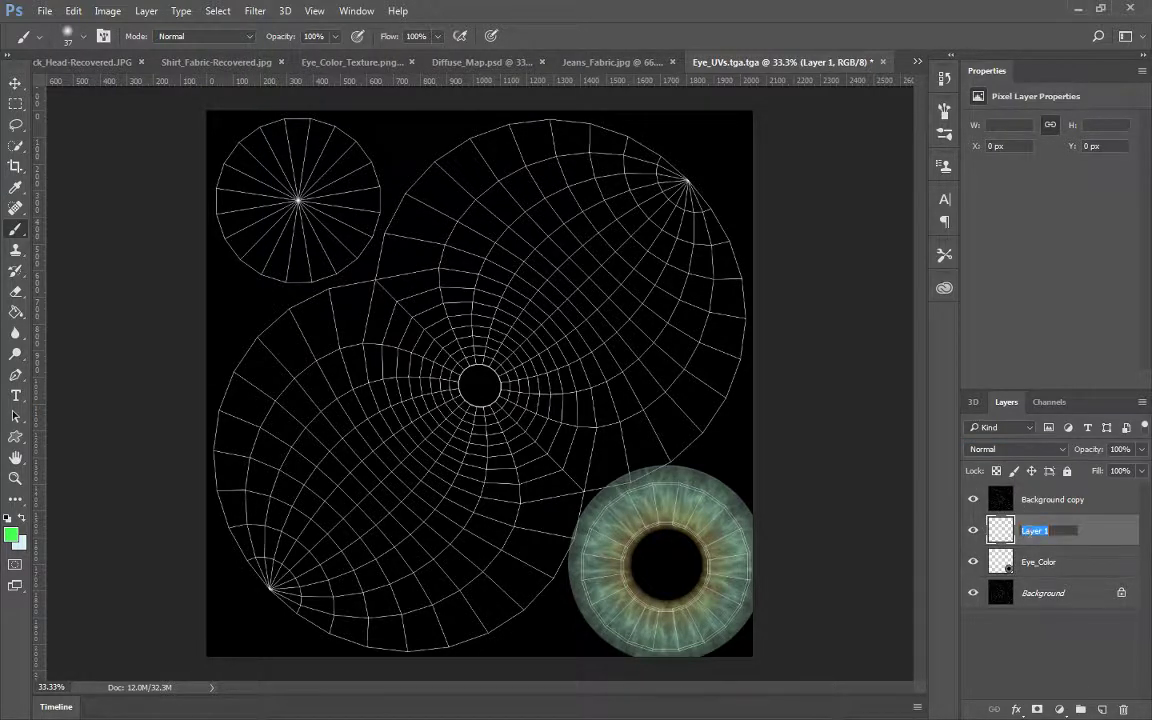
pyautogui.write('Eye_Whites')
pyautogui.press('Return')
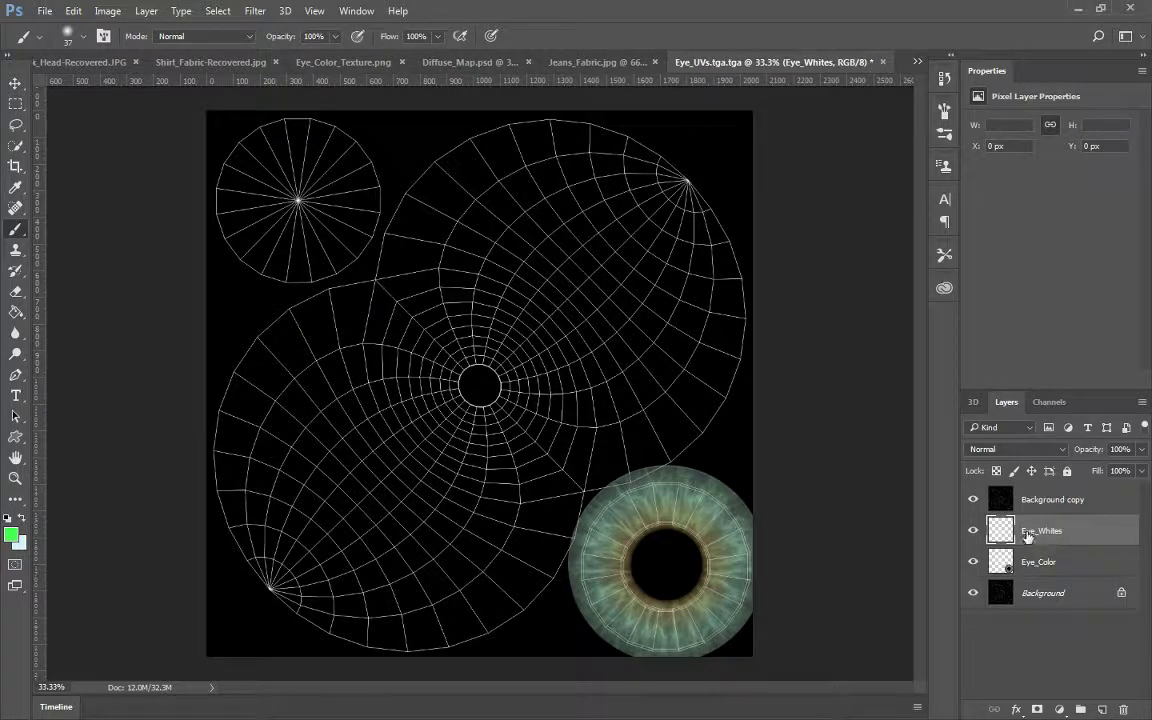
# Swap the foreground and background colors and brush a pale blue outline around the large eyeball UV shell on the Eye_Whites layer
pyautogui.click(21, 518)
pyautogui.moveTo(375, 282)
pyautogui.mouseDown()
pyautogui.moveTo(390, 215)
pyautogui.moveTo(412, 187)
pyautogui.moveTo(391, 258)
pyautogui.mouseUp()
pyautogui.hotkey('ctrl', 'z')
pyautogui.moveTo(421, 193)
pyautogui.mouseDown()
pyautogui.moveTo(488, 141)
pyautogui.moveTo(417, 185)
pyautogui.moveTo(522, 129)
pyautogui.moveTo(558, 129)
pyautogui.moveTo(445, 127)
pyautogui.moveTo(564, 129)
pyautogui.moveTo(502, 118)
pyautogui.moveTo(612, 134)
pyautogui.moveTo(702, 186)
pyautogui.moveTo(747, 307)
pyautogui.mouseUp()
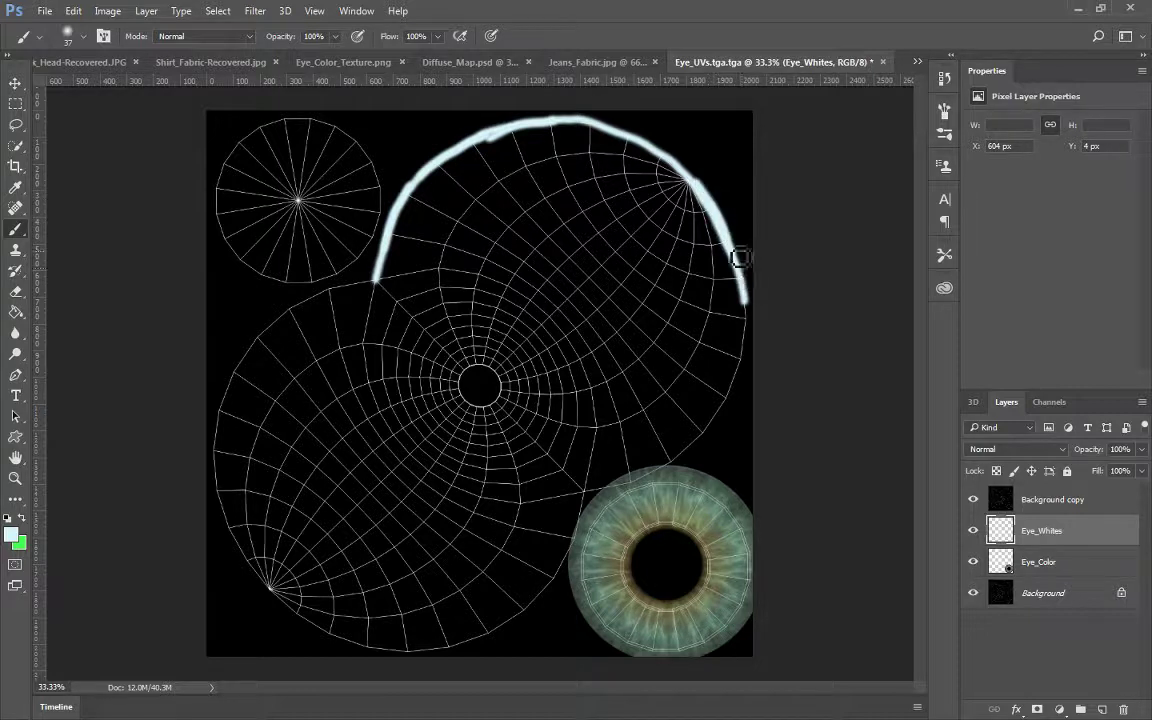
pyautogui.moveTo(754, 332); pyautogui.dragTo(740, 372)
pyautogui.moveTo(580, 490)
pyautogui.mouseDown()
pyautogui.moveTo(650, 481)
pyautogui.moveTo(697, 447)
pyautogui.moveTo(738, 397)
pyautogui.moveTo(745, 365)
pyautogui.mouseUp()
pyautogui.moveTo(581, 492)
pyautogui.mouseDown()
pyautogui.moveTo(573, 568)
pyautogui.moveTo(540, 612)
pyautogui.moveTo(510, 615)
pyautogui.mouseUp()
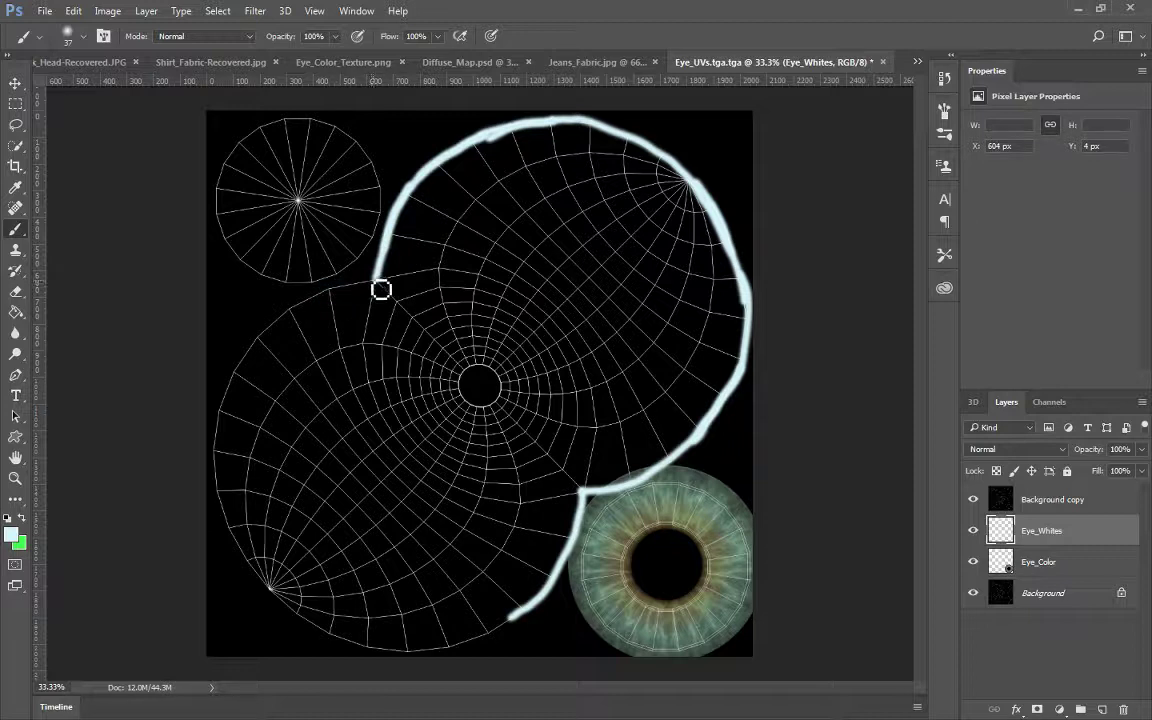
pyautogui.moveTo(359, 289)
pyautogui.mouseDown()
pyautogui.moveTo(293, 322)
pyautogui.moveTo(228, 415)
pyautogui.moveTo(222, 484)
pyautogui.moveTo(257, 582)
pyautogui.moveTo(326, 646)
pyautogui.moveTo(354, 653)
pyautogui.moveTo(380, 635)
pyautogui.moveTo(373, 660)
pyautogui.moveTo(469, 660)
pyautogui.moveTo(522, 625)
pyautogui.mouseUp()
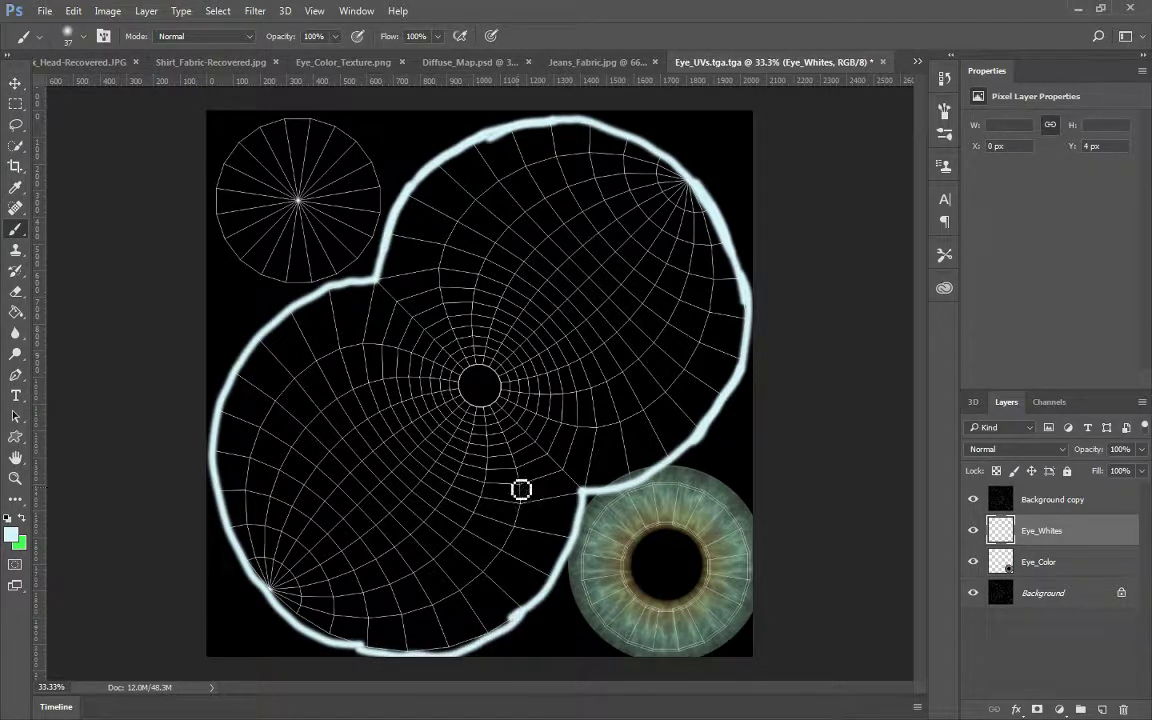
# Fill the outlined eyeball shell with the pale blue color and brush over the dark gaps along its edge
pyautogui.click(488, 468)
pyautogui.press('b')
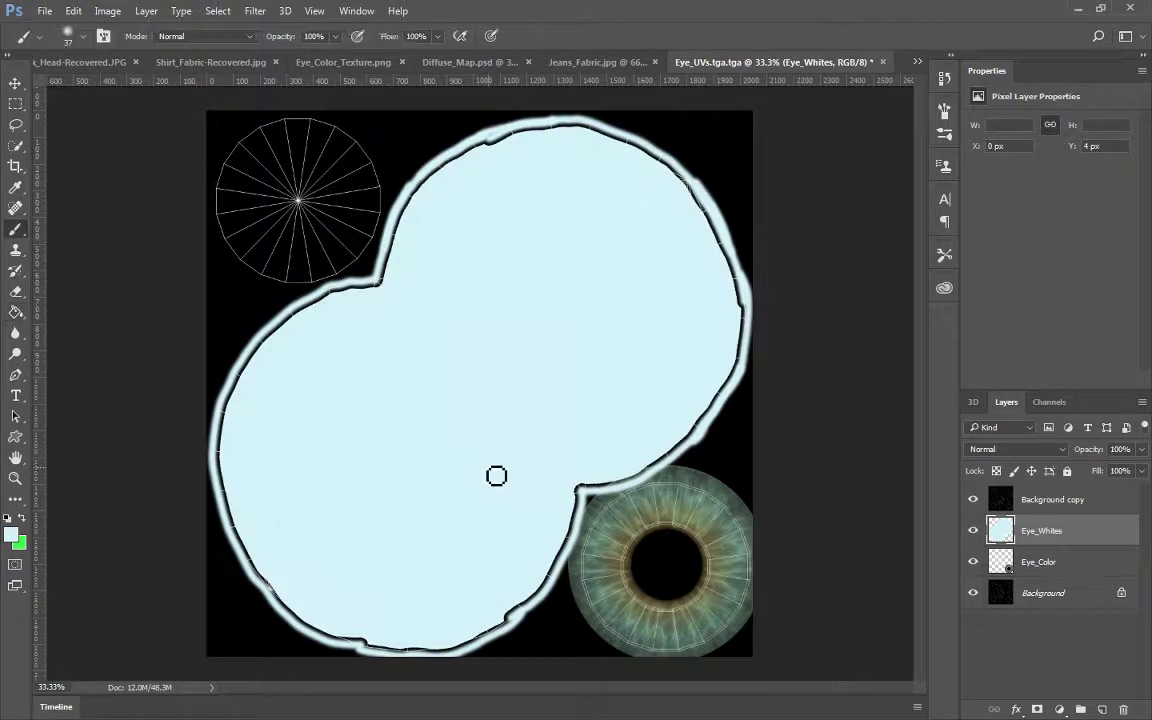
pyautogui.moveTo(386, 285)
pyautogui.mouseDown()
pyautogui.moveTo(415, 209)
pyautogui.moveTo(443, 183)
pyautogui.moveTo(418, 203)
pyautogui.moveTo(471, 161)
pyautogui.moveTo(574, 134)
pyautogui.moveTo(605, 146)
pyautogui.moveTo(615, 108)
pyautogui.moveTo(661, 172)
pyautogui.moveTo(583, 130)
pyautogui.moveTo(687, 182)
pyautogui.moveTo(738, 265)
pyautogui.moveTo(749, 344)
pyautogui.moveTo(728, 404)
pyautogui.moveTo(659, 477)
pyautogui.moveTo(585, 495)
pyautogui.moveTo(553, 586)
pyautogui.moveTo(498, 637)
pyautogui.mouseUp()
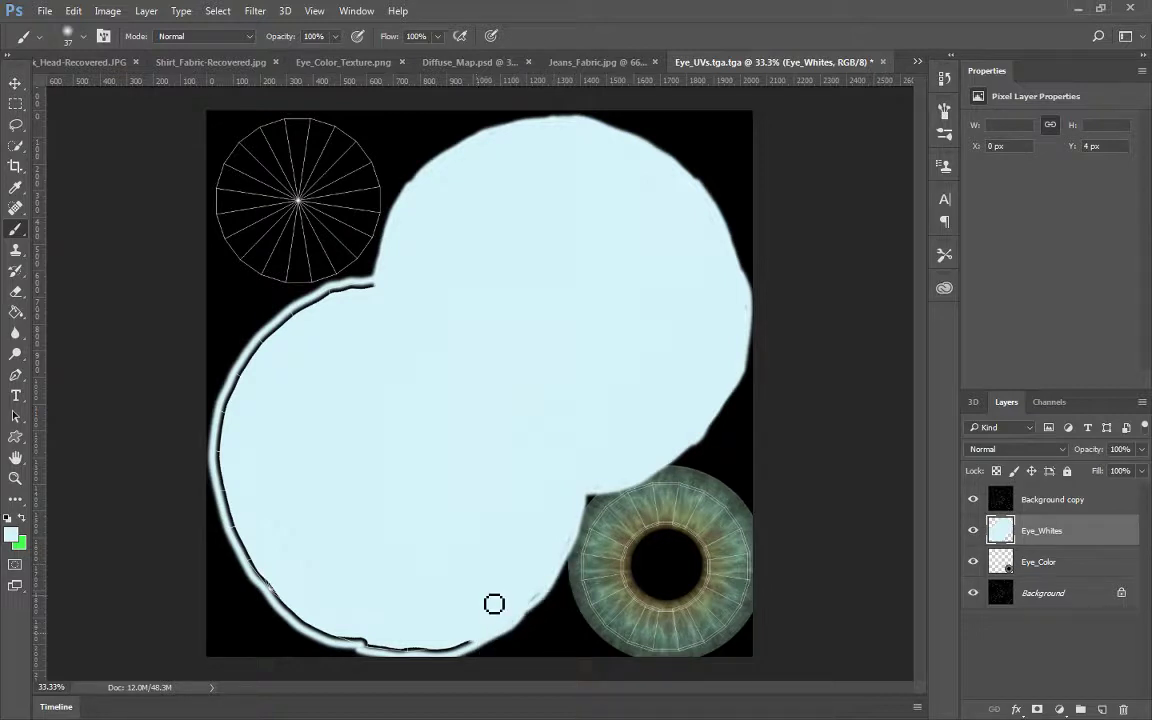
pyautogui.moveTo(247, 548)
pyautogui.mouseDown()
pyautogui.moveTo(280, 604)
pyautogui.moveTo(319, 636)
pyautogui.moveTo(417, 658)
pyautogui.moveTo(470, 650)
pyautogui.moveTo(458, 660)
pyautogui.mouseUp()
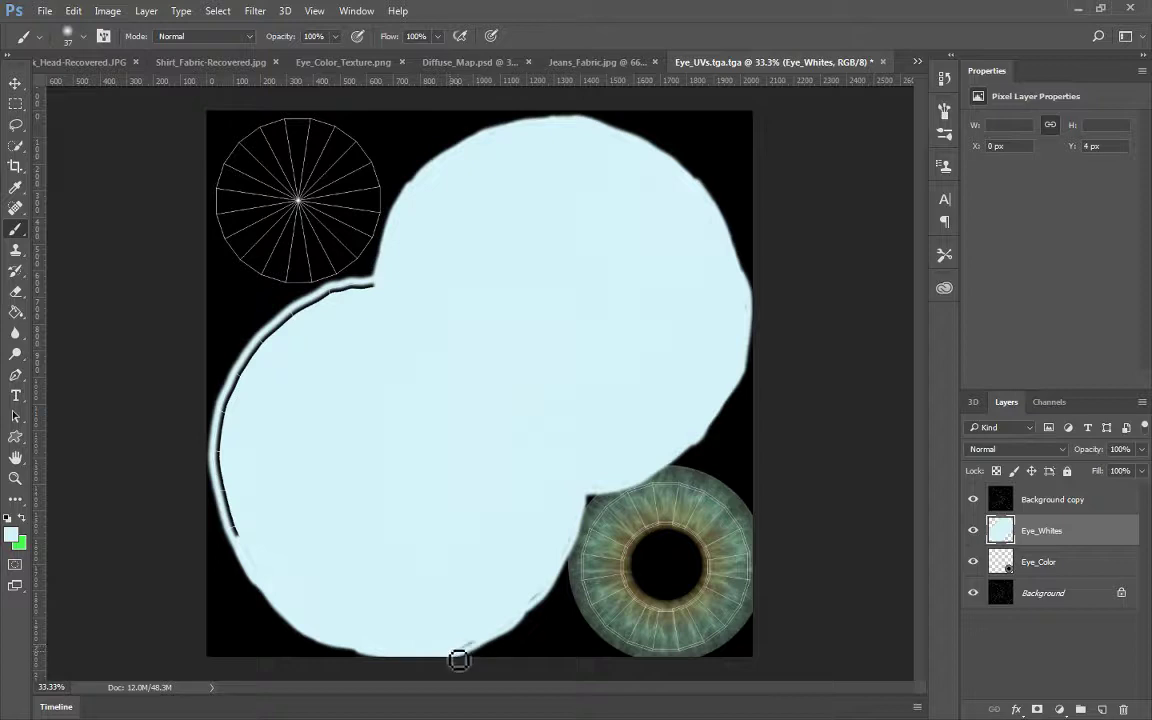
pyautogui.moveTo(255, 548)
pyautogui.mouseDown()
pyautogui.moveTo(220, 472)
pyautogui.moveTo(245, 545)
pyautogui.moveTo(229, 489)
pyautogui.moveTo(229, 409)
pyautogui.moveTo(283, 334)
pyautogui.moveTo(354, 301)
pyautogui.mouseUp()
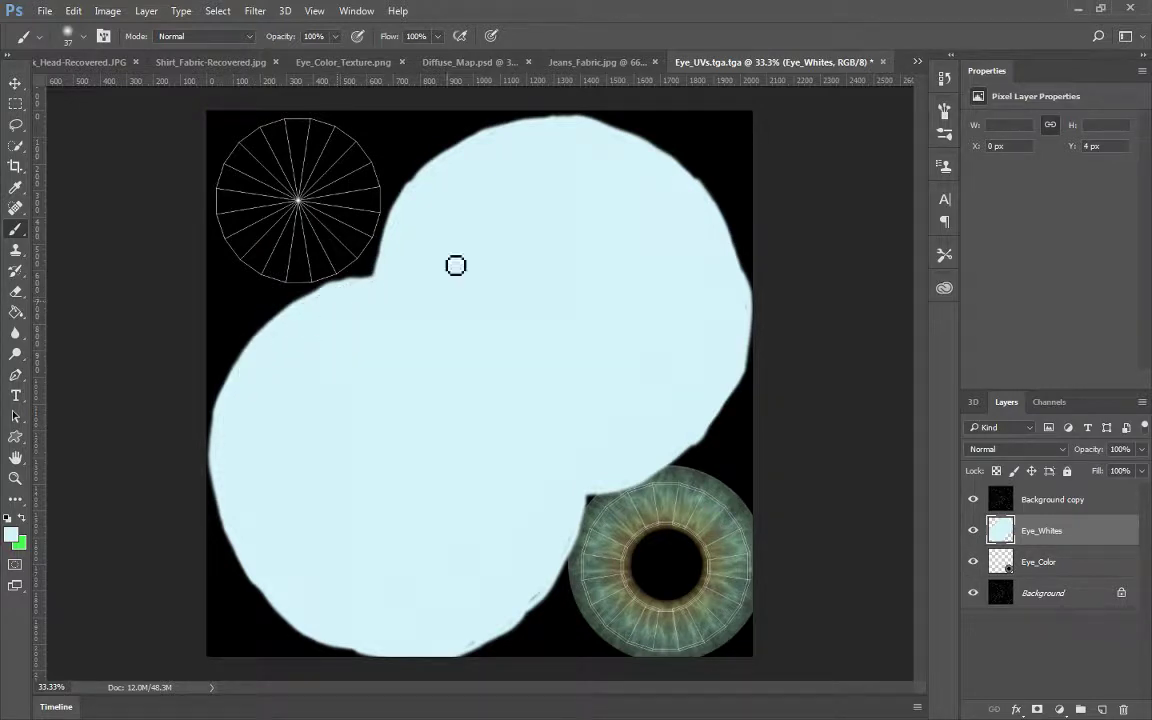
# Set the foreground color to 000000 and, on a new layer, draw a circle about 639 px wide around the round spoked UV shell
pyautogui.click(15, 437)
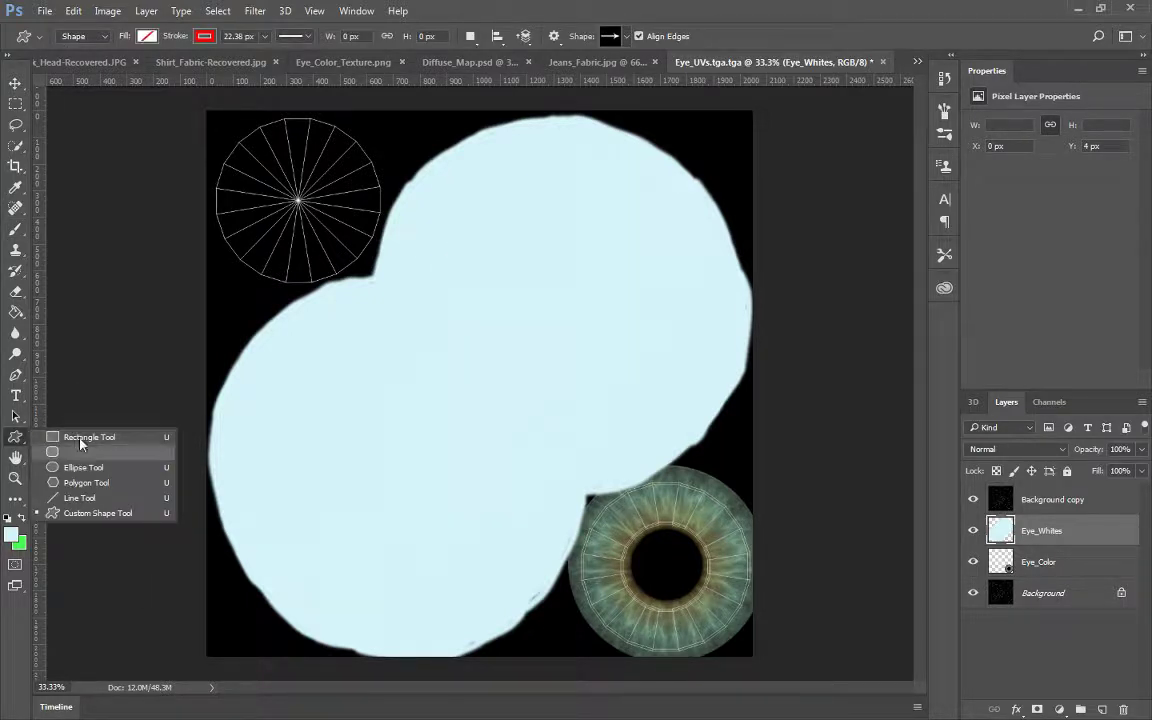
pyautogui.click(83, 467)
pyautogui.click(12, 536)
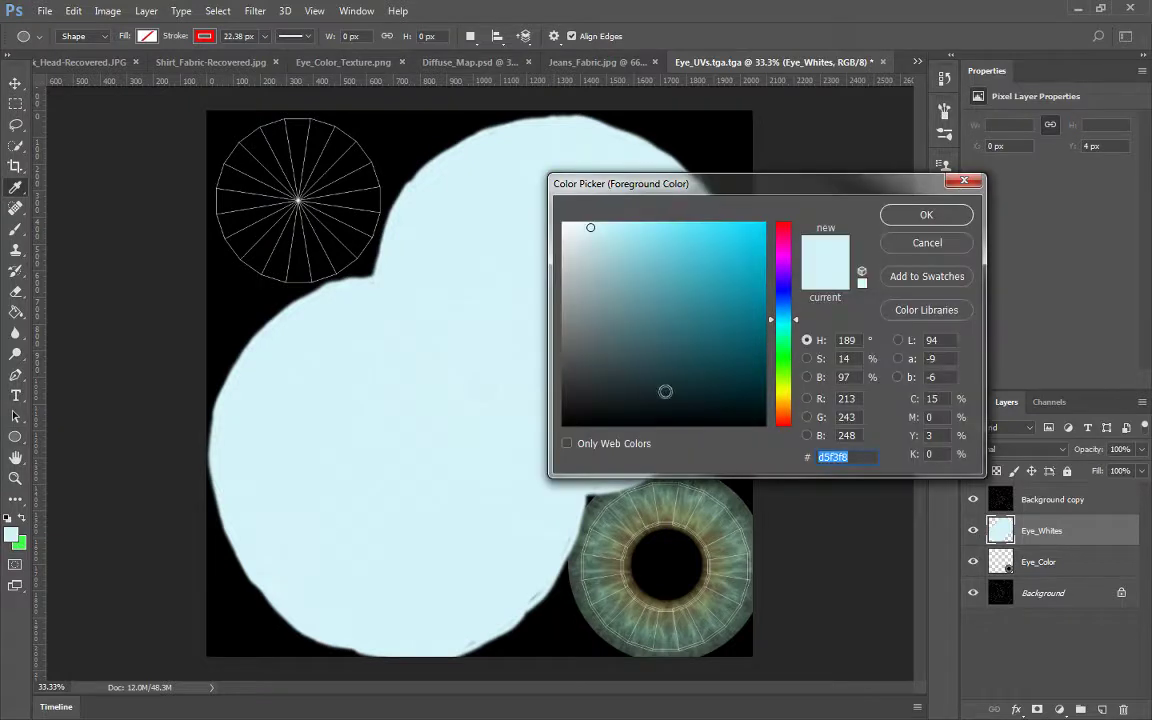
pyautogui.write('000000')
pyautogui.click(926, 216)
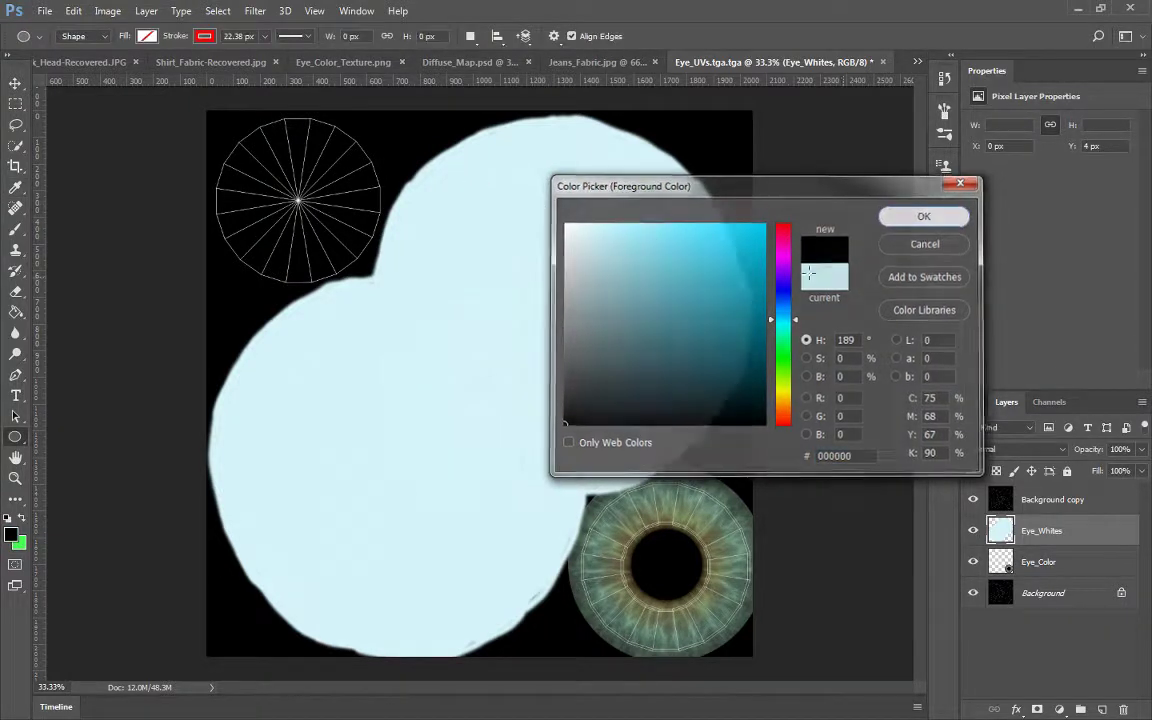
pyautogui.click(1104, 710)
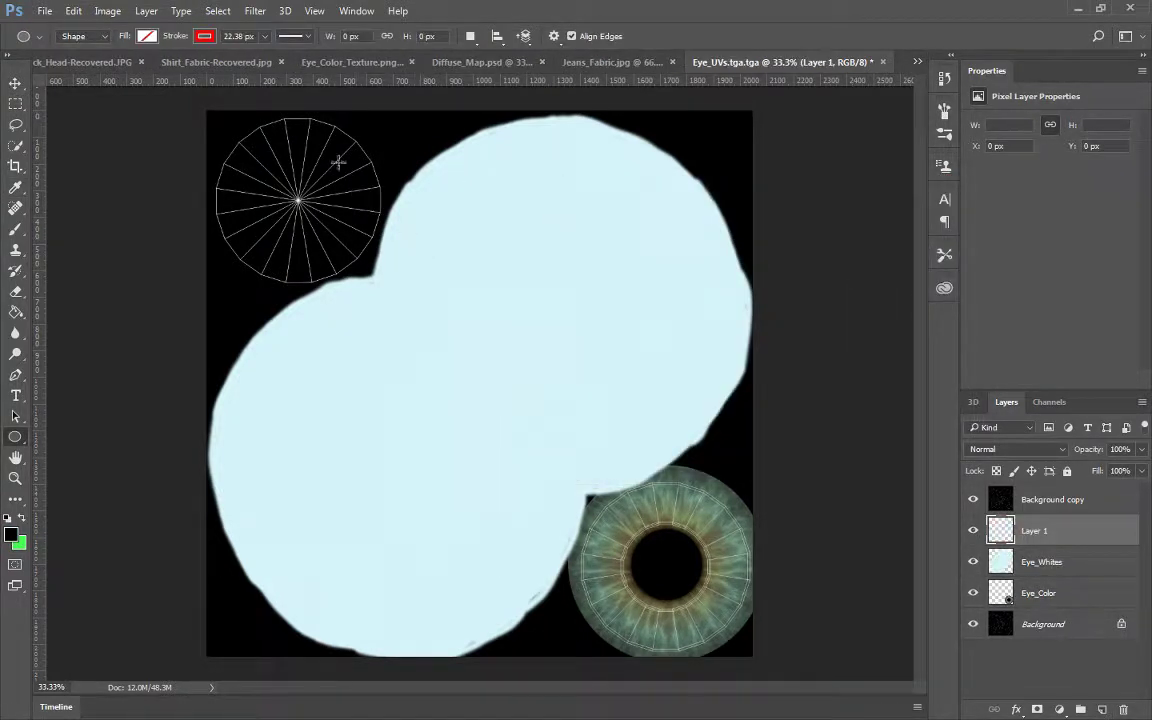
pyautogui.moveTo(212, 116); pyautogui.dragTo(438, 290)
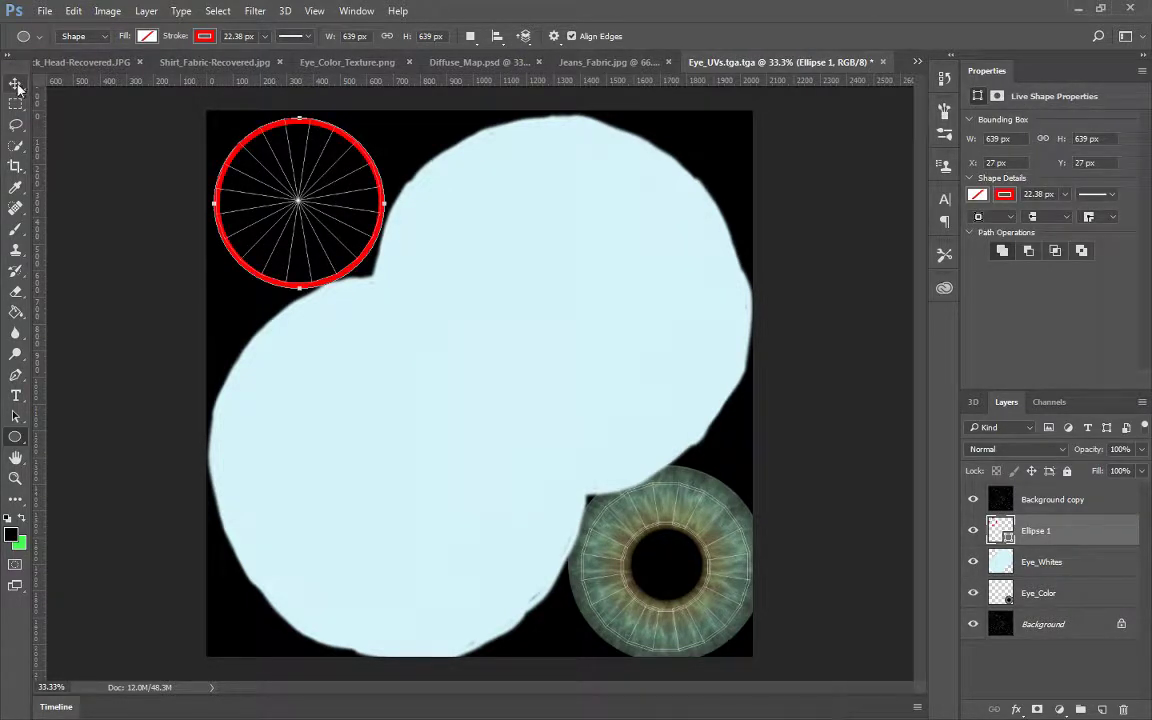
# Set both the stroke and the fill of the circle over the round spoked UV shell to black
pyautogui.click(204, 37)
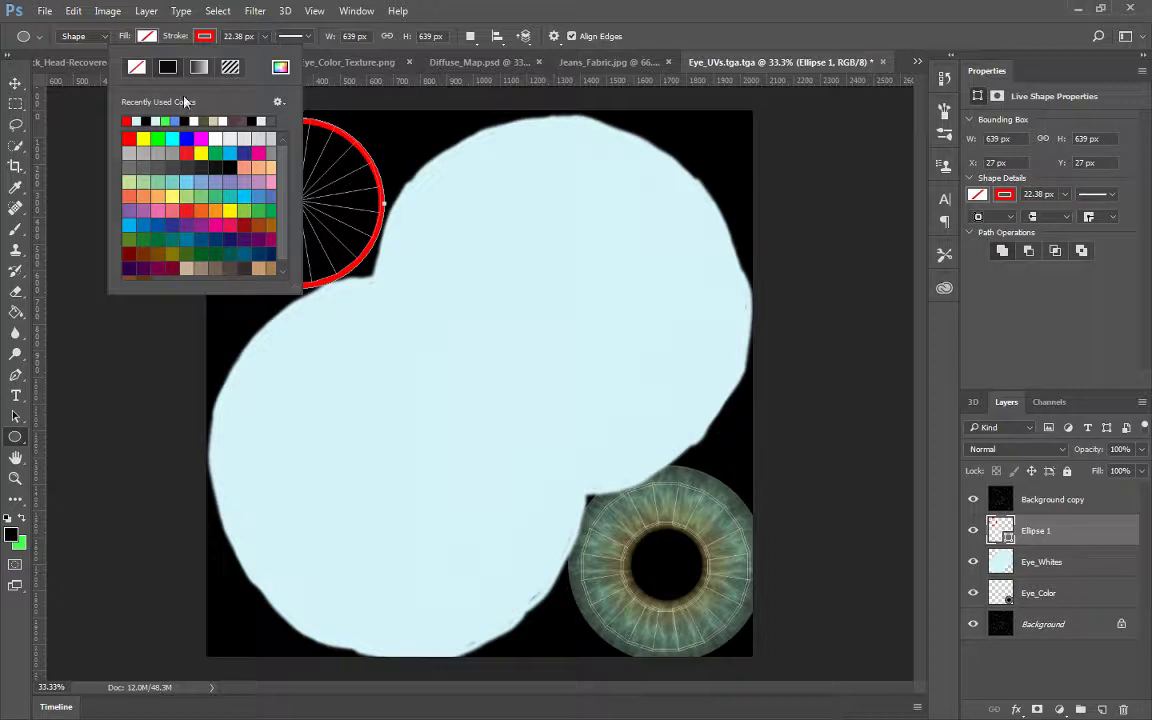
pyautogui.click(249, 121)
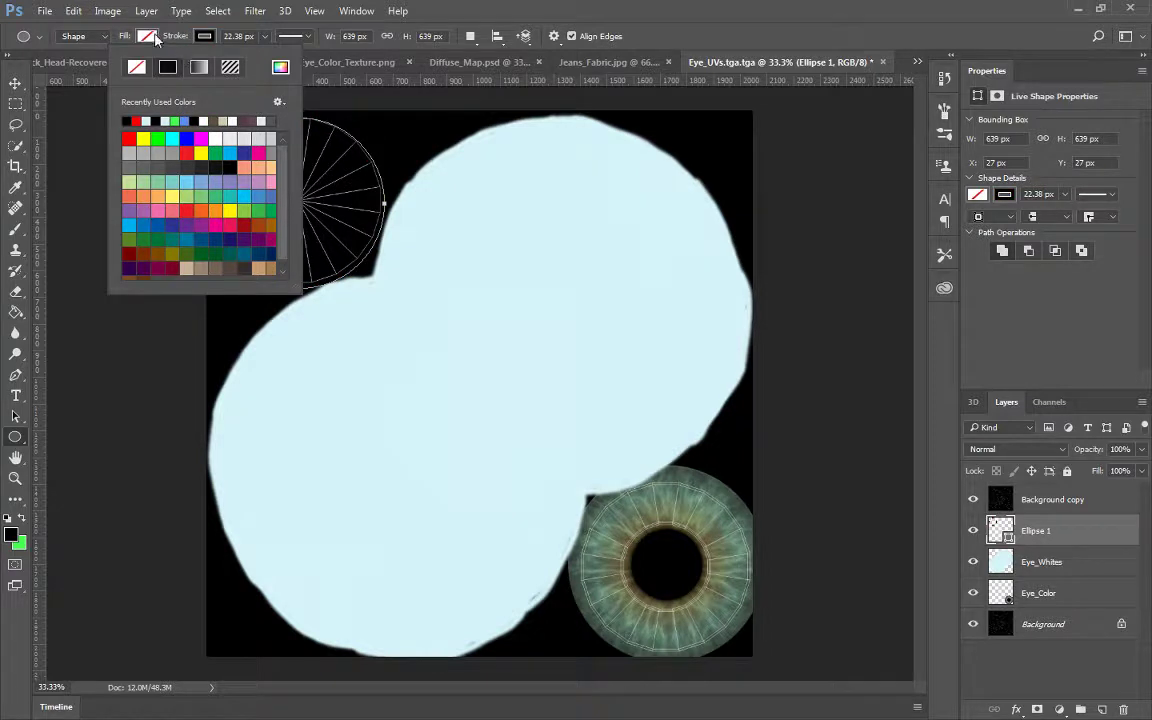
pyautogui.click(149, 46)
pyautogui.click(147, 37)
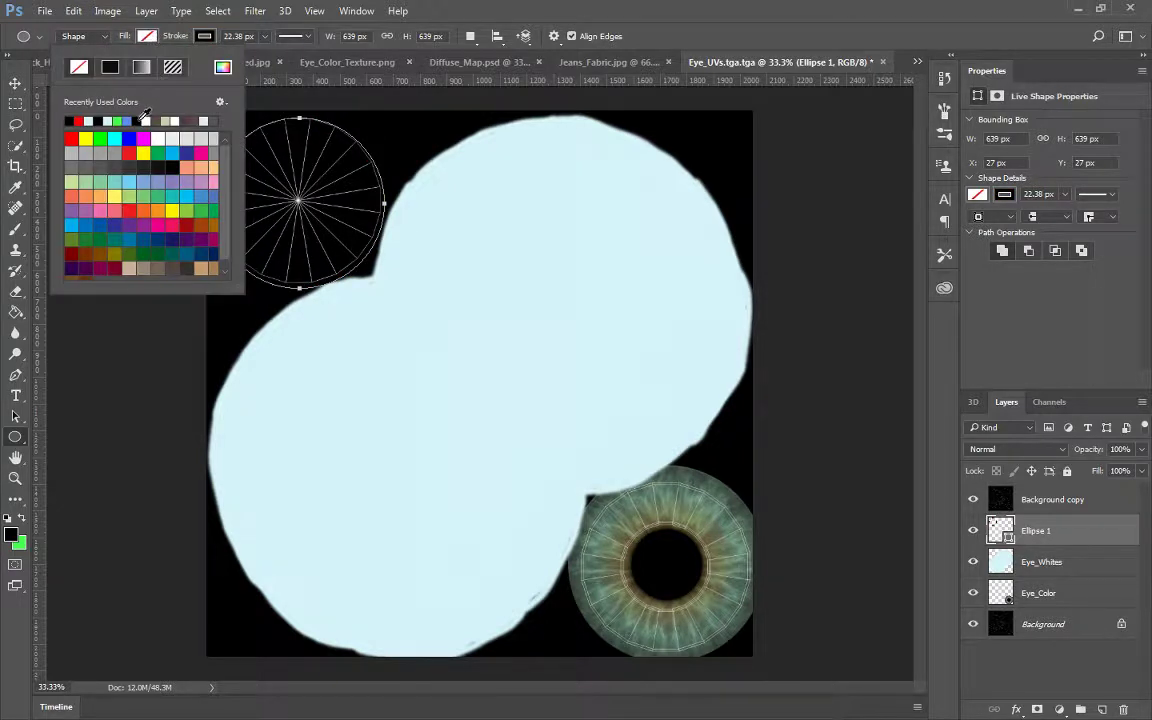
pyautogui.click(144, 119)
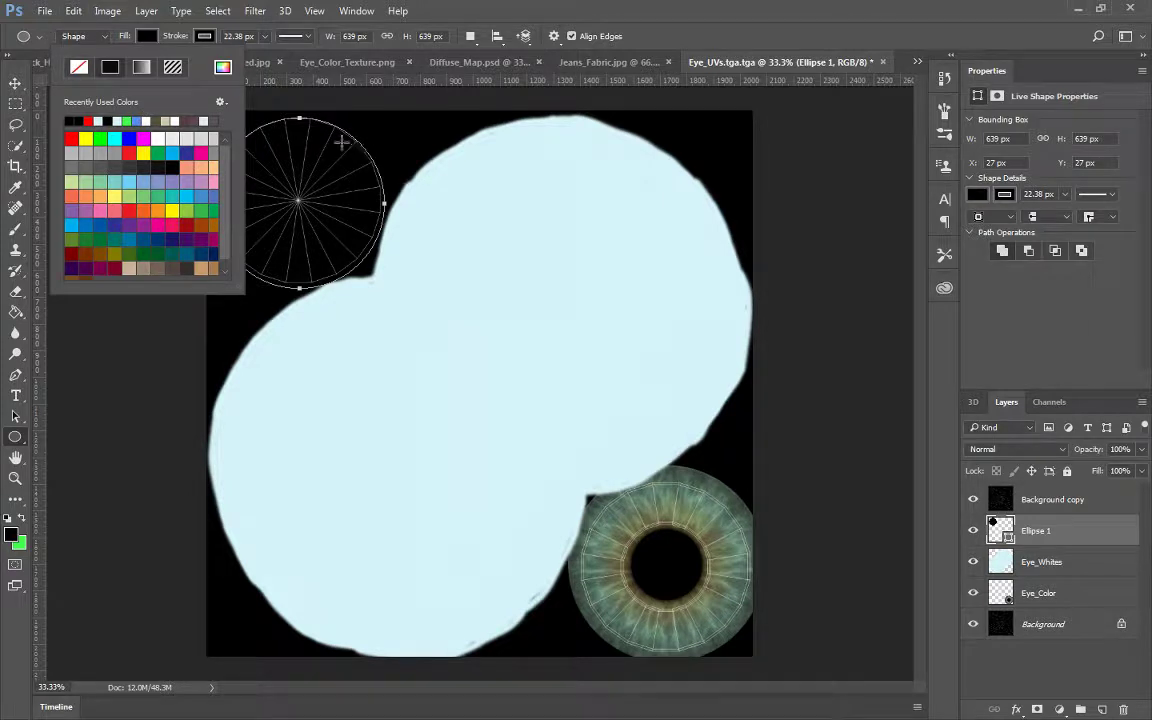
# Move the black circle to centre it over the spoked UV shell, at X 24 px and Y 15 px
pyautogui.click(20, 82)
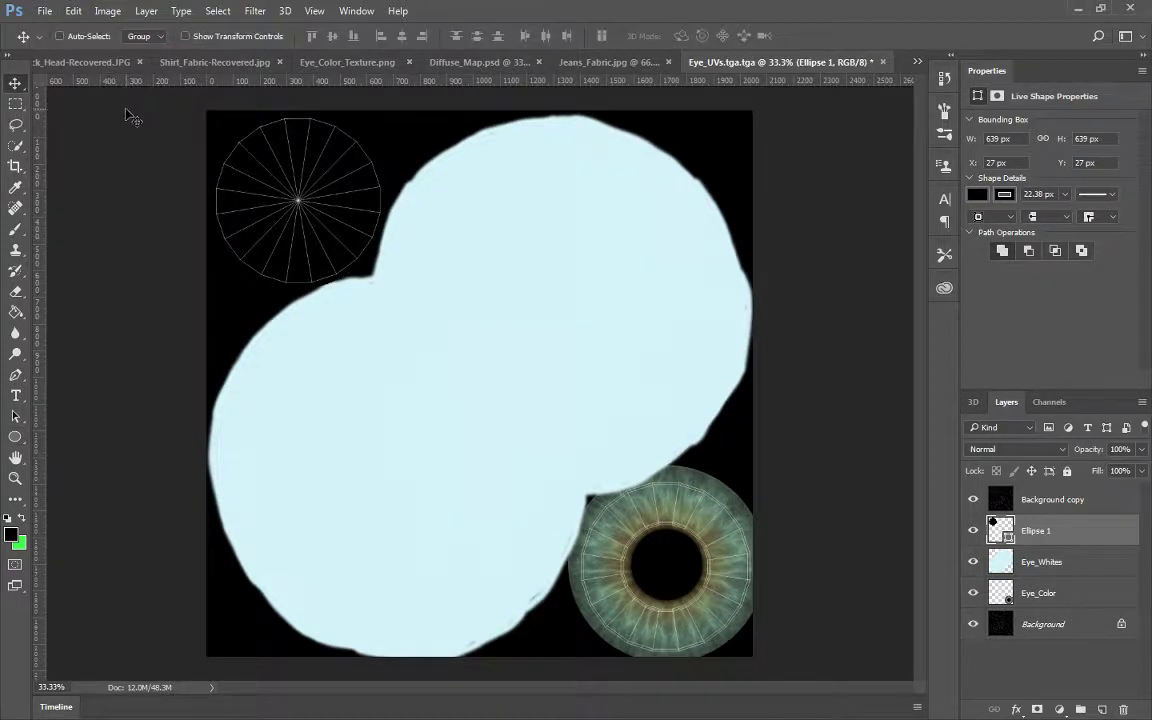
pyautogui.moveTo(240, 167); pyautogui.dragTo(226, 159)
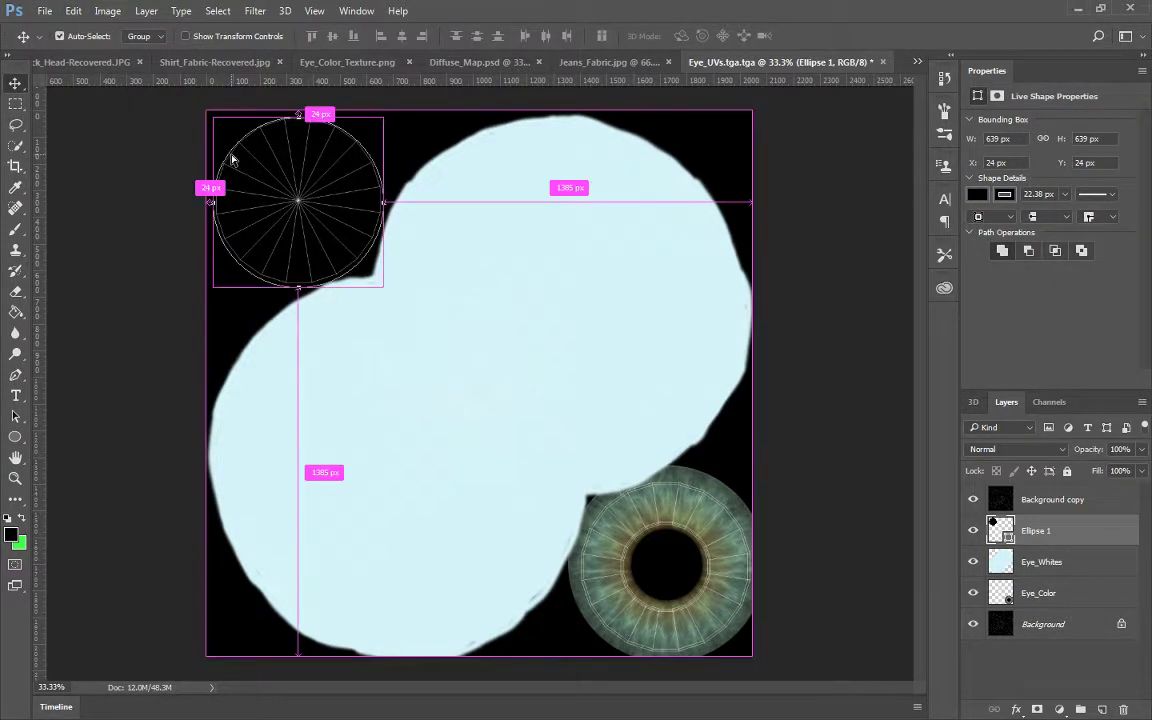
pyautogui.hotkey('ctrl', 't')
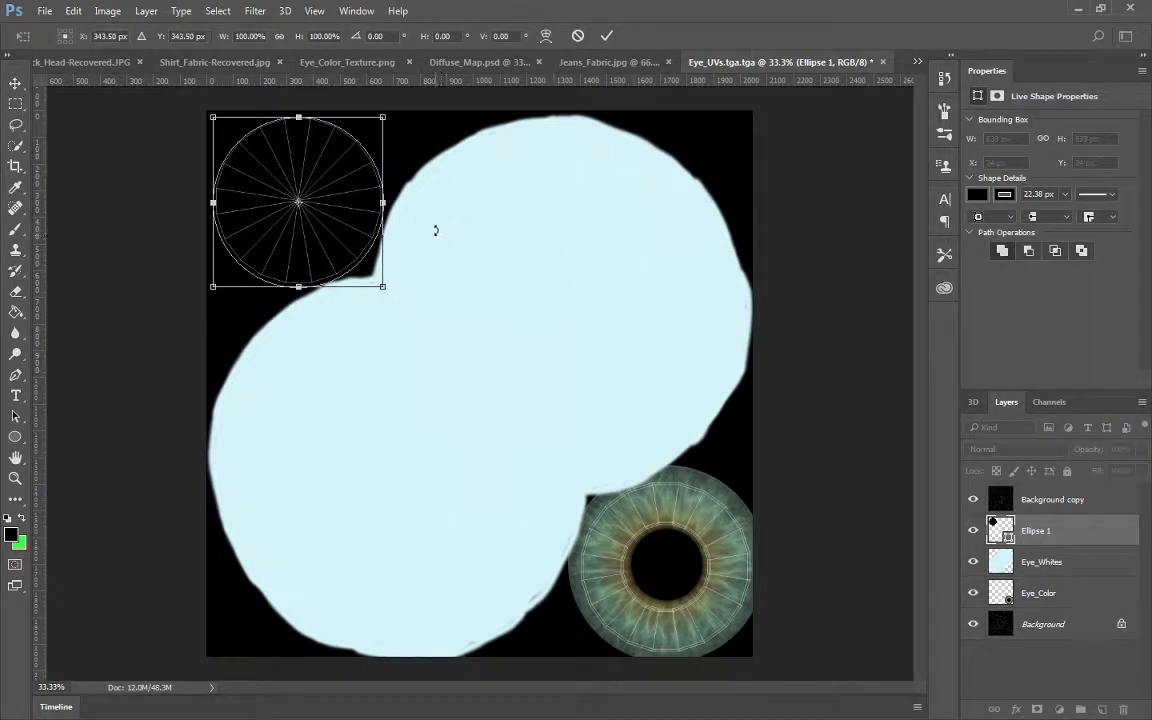
pyautogui.press('Up')
pyautogui.press('Up')
pyautogui.press('Up')
pyautogui.press('Left')
pyautogui.press('Left')
pyautogui.press('Left')
pyautogui.press('Up')
pyautogui.press('Up')
pyautogui.press('Up')
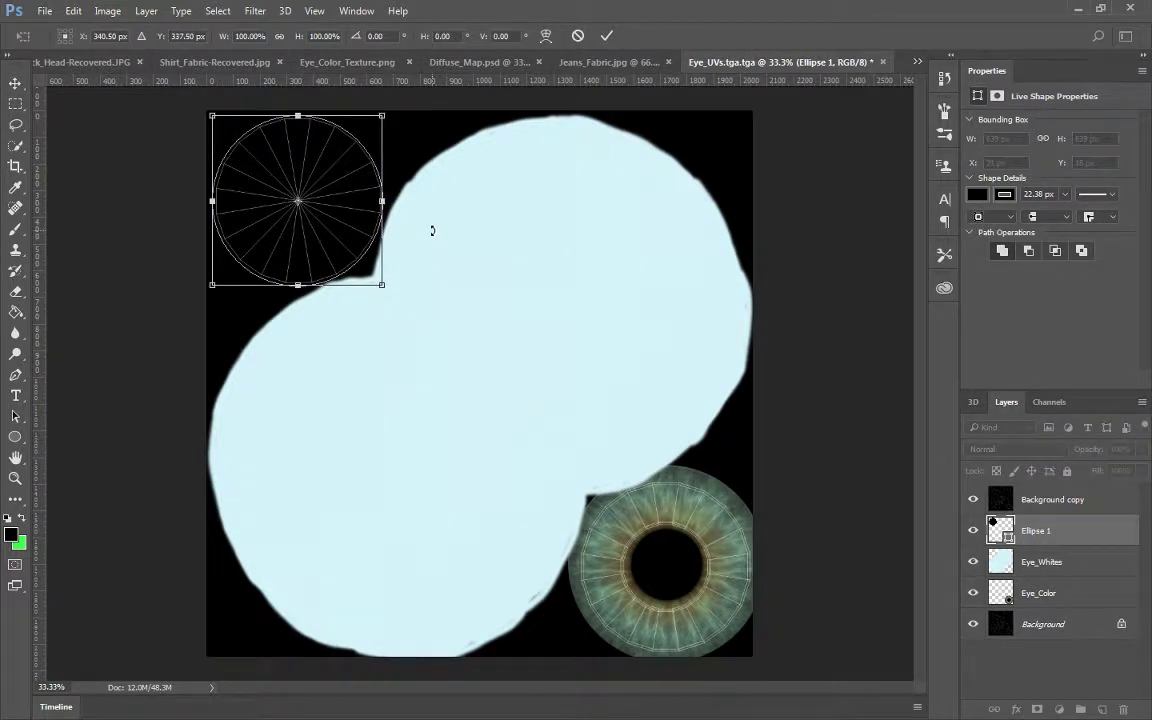
pyautogui.press('Right')
pyautogui.press('Right')
pyautogui.press('Right')
pyautogui.press('Up')
pyautogui.press('Up')
pyautogui.press('Up')
pyautogui.press('Return')
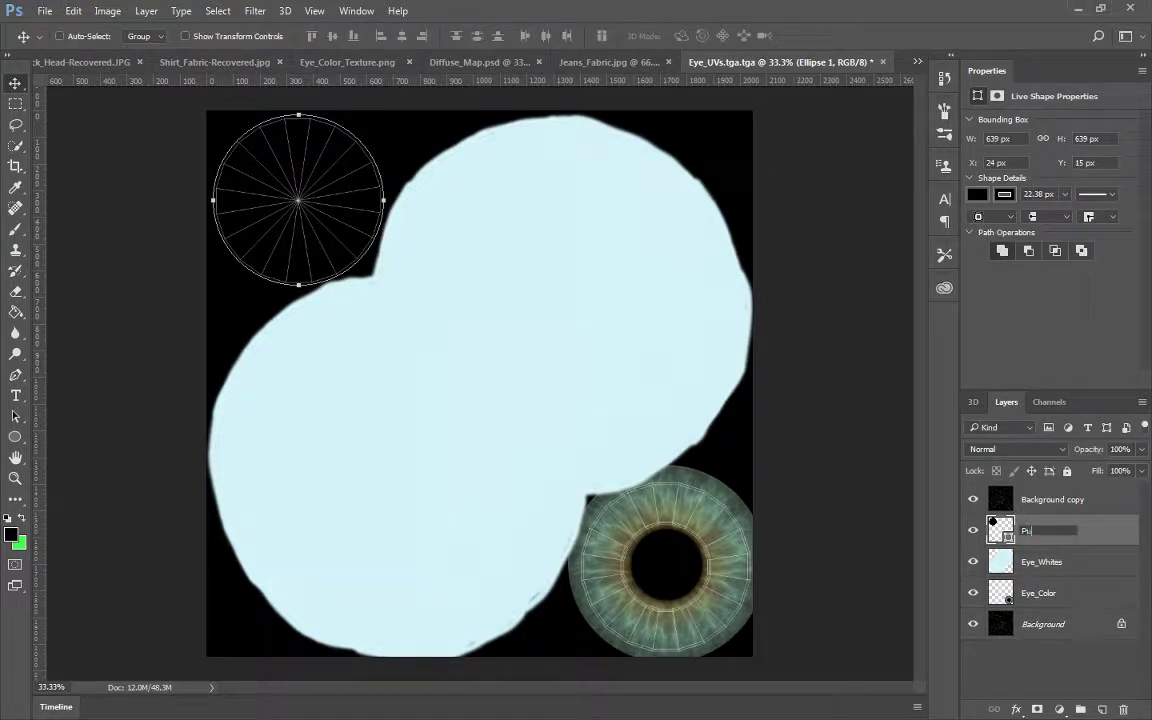
# Rename the circle's layer Pupil and hide the Background copy layer holding the UV wireframe
pyautogui.press('Return')
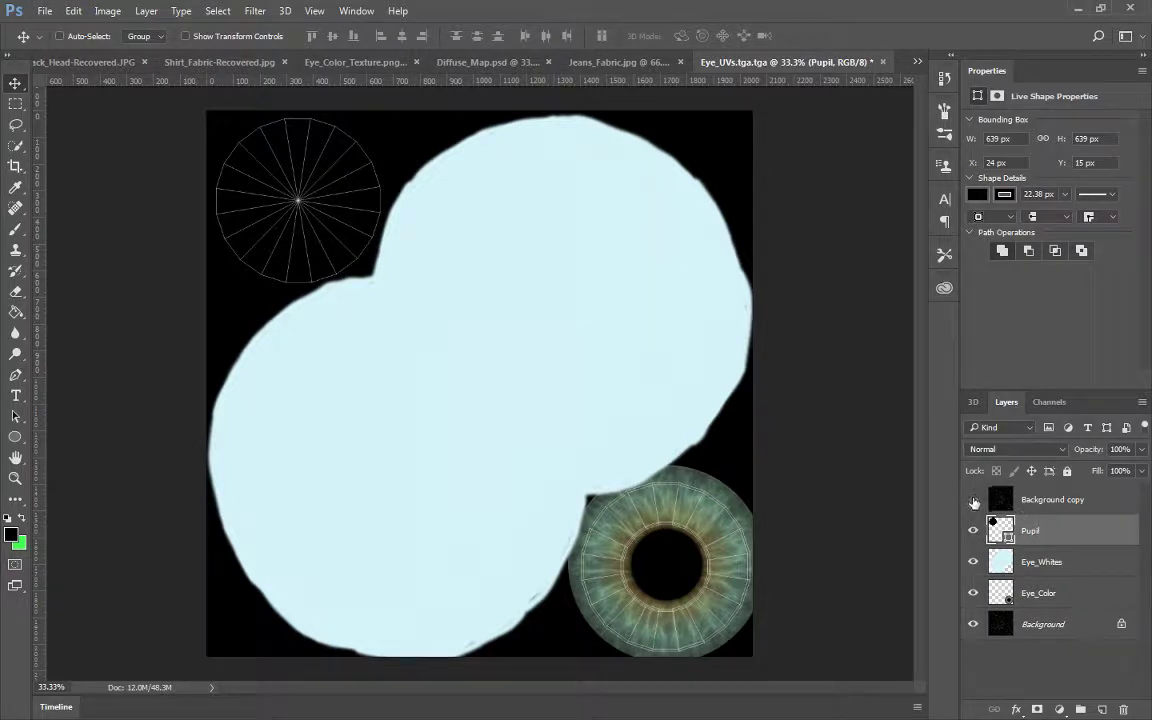
pyautogui.click(974, 501)
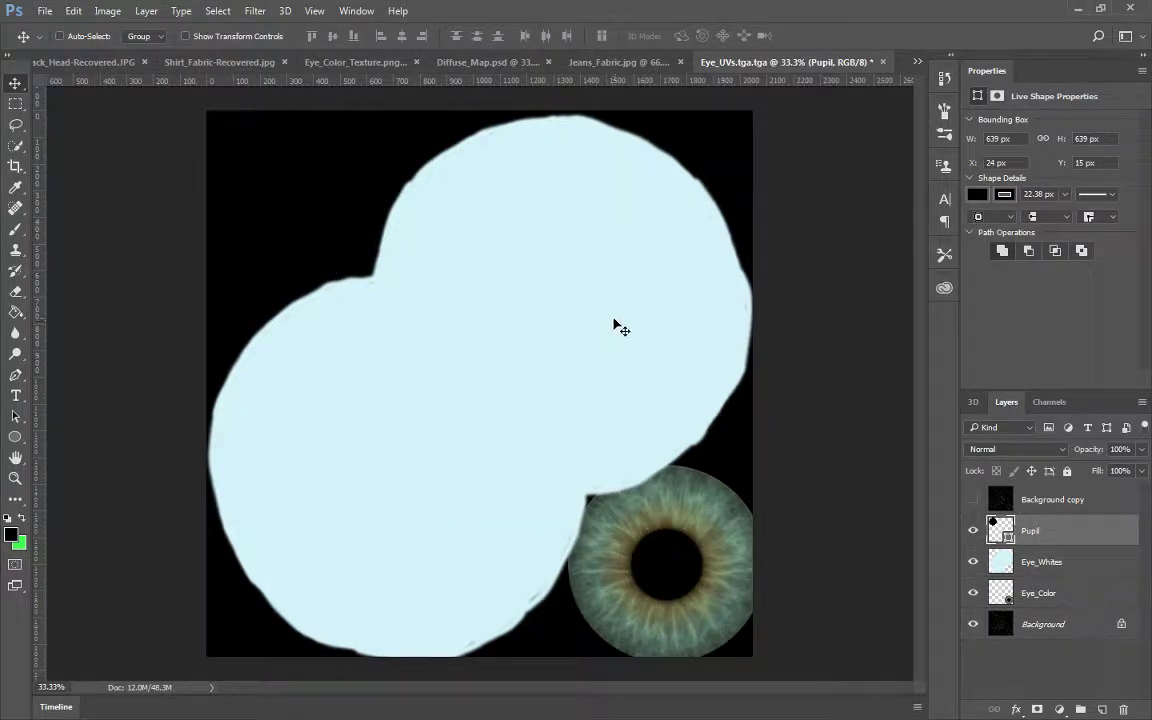
# Save the image in the Textures folder as a Targa file named Eye_Diffuse with alpha channels included
pyautogui.press('ctrl')
pyautogui.hotkey('ctrl', 'shift', 's')
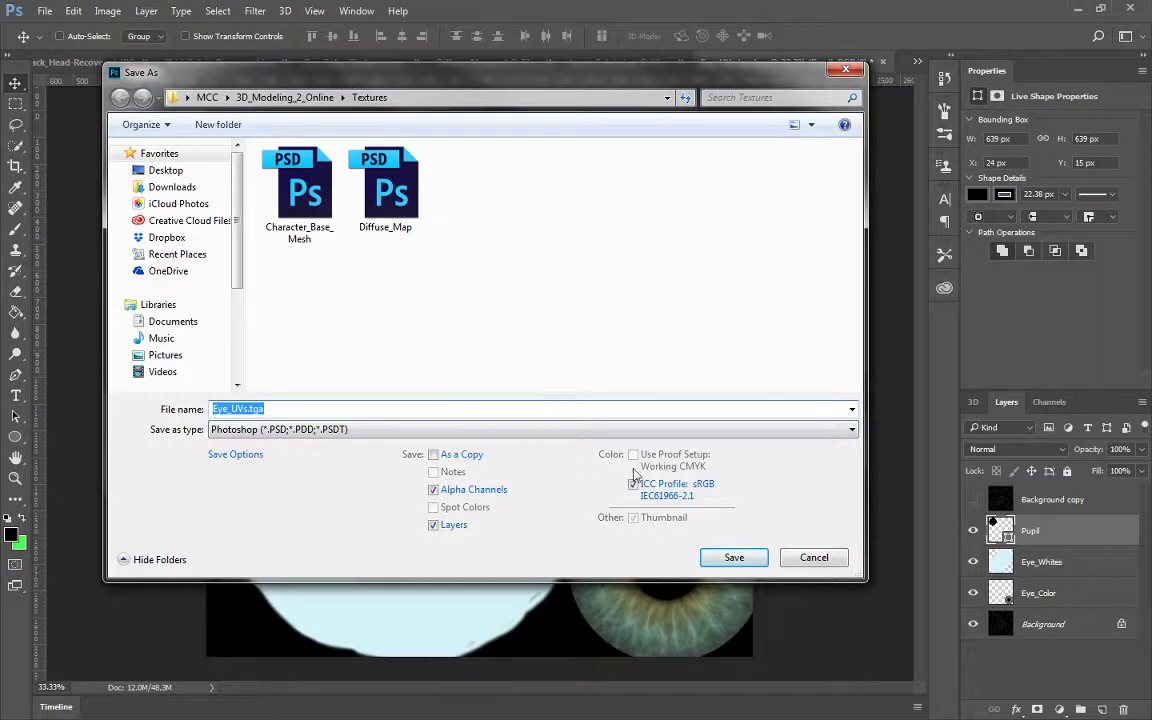
pyautogui.click(637, 432)
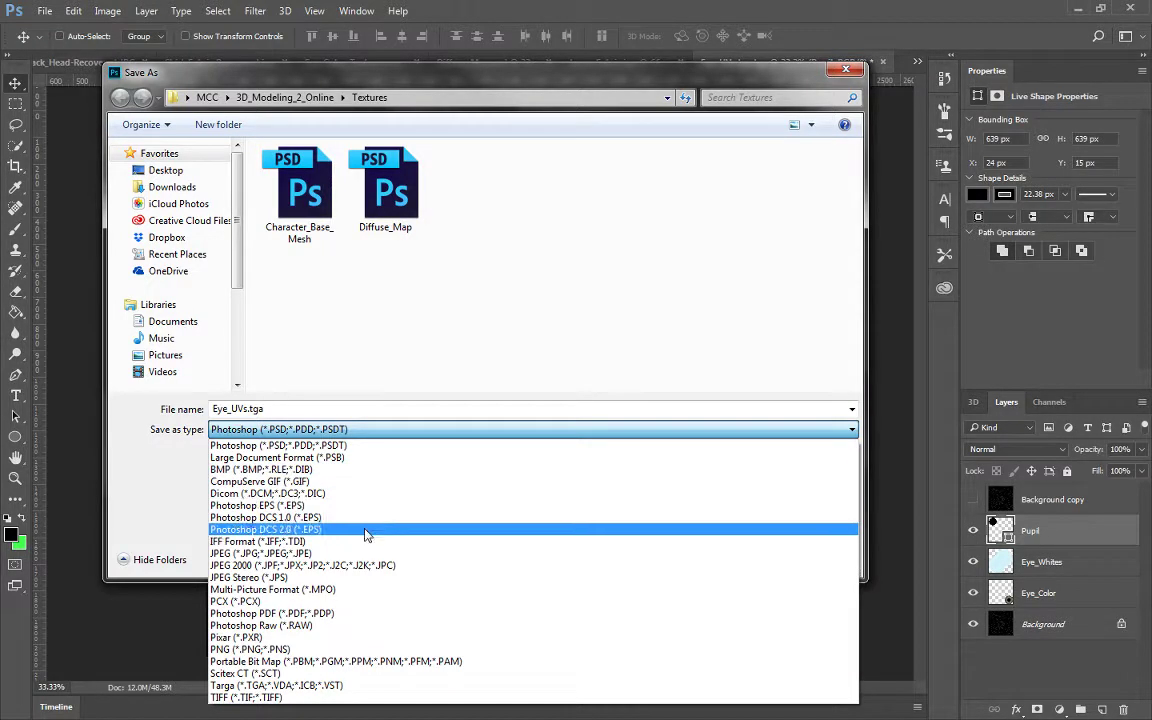
pyautogui.click(369, 685)
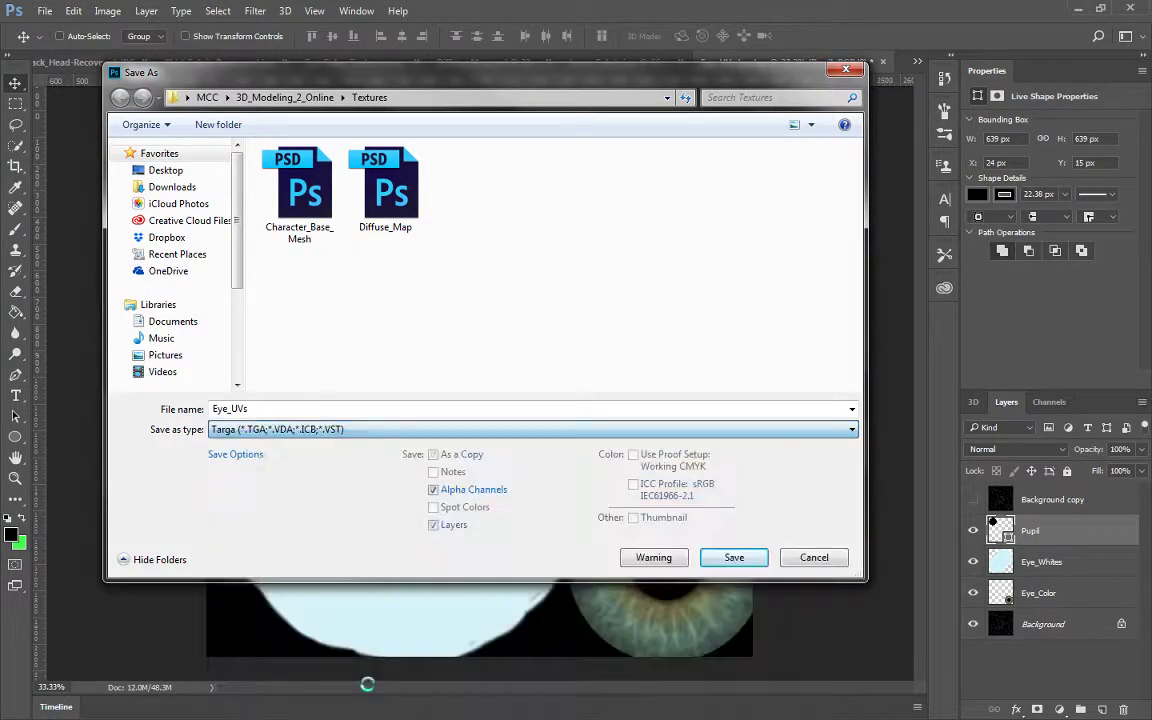
pyautogui.click(260, 408)
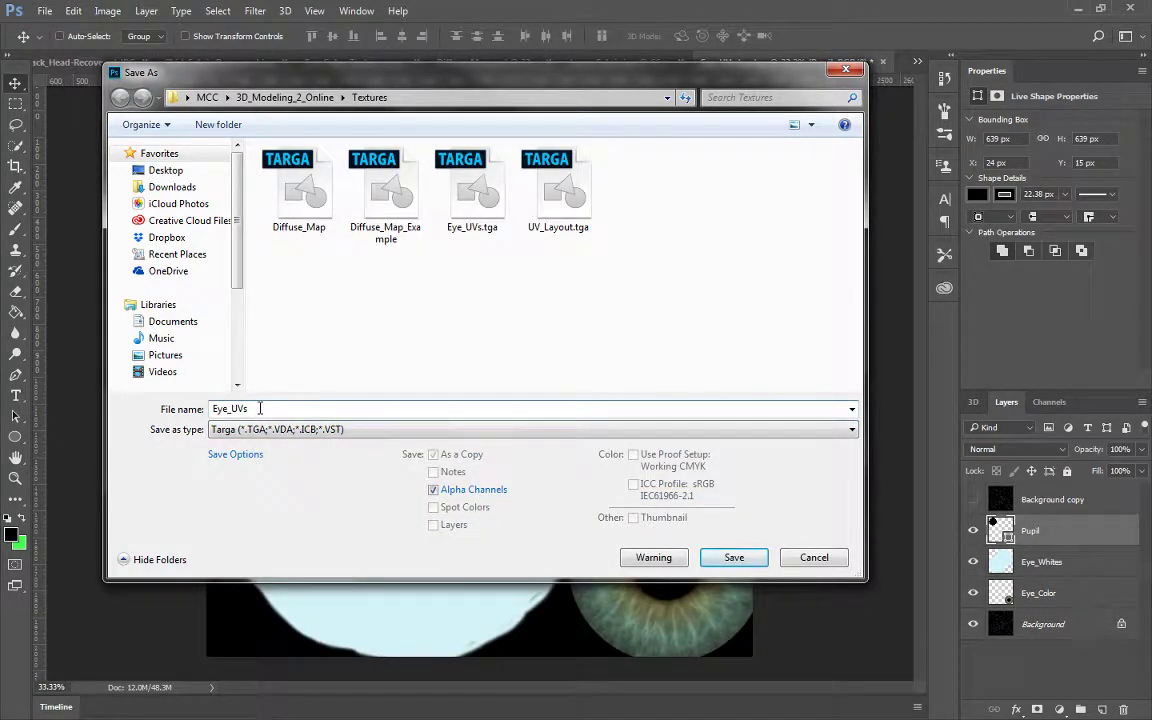
pyautogui.press('BackSpace')
pyautogui.press('BackSpace')
pyautogui.press('BackSpace')
pyautogui.write('Diffuse')
pyautogui.press('Return')
pyautogui.click(507, 319)
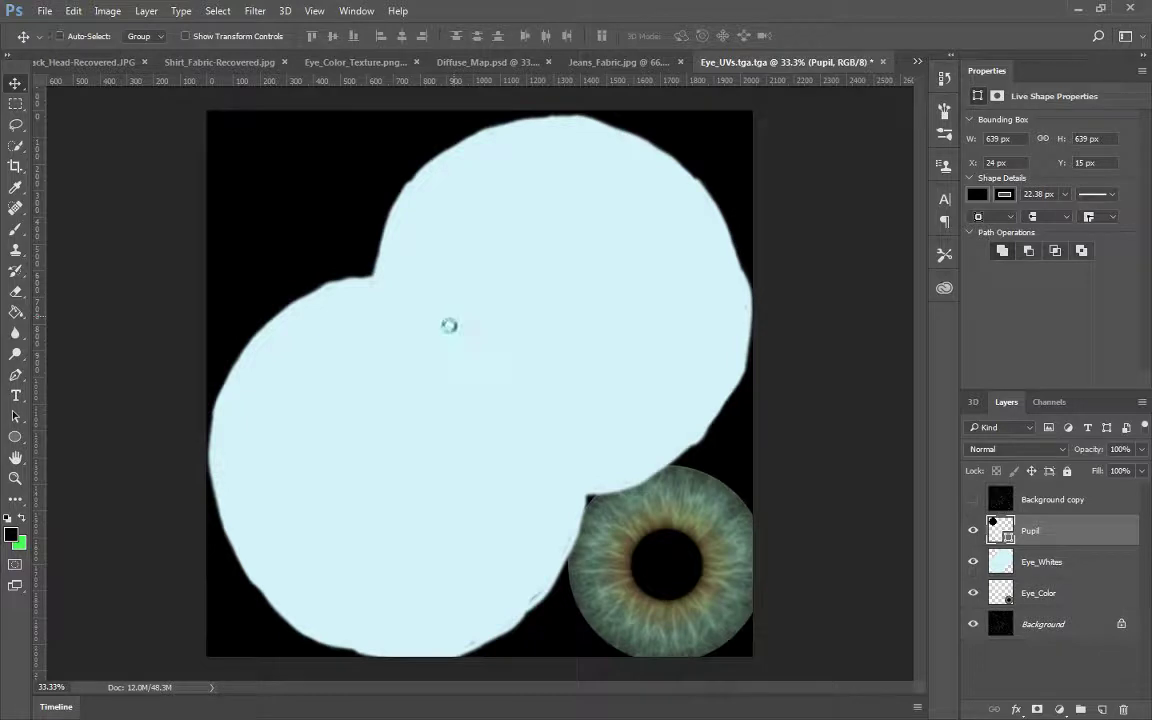
# Save the image as a 32 bits/pixel Targa without alpha channels, replacing the existing Eye_Diffuse file
pyautogui.hotkey('ctrl', 'shift', 's')
pyautogui.click(305, 429)
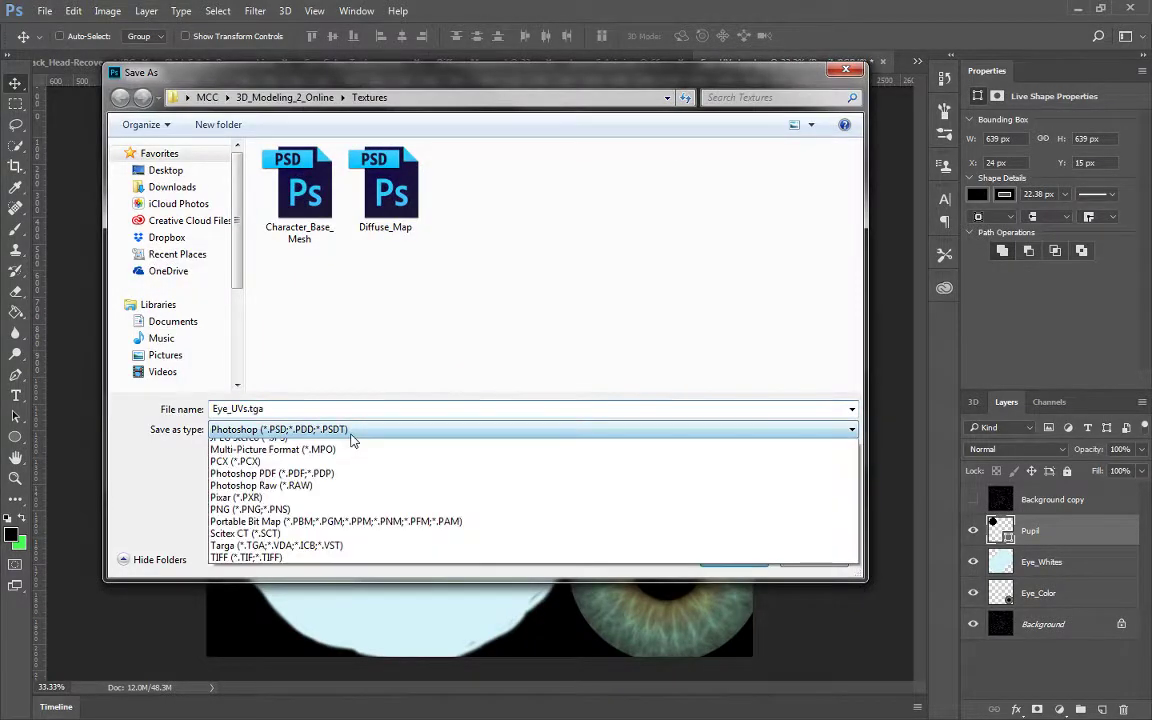
pyautogui.press('t')
pyautogui.press('Return')
pyautogui.doubleClick(298, 406)
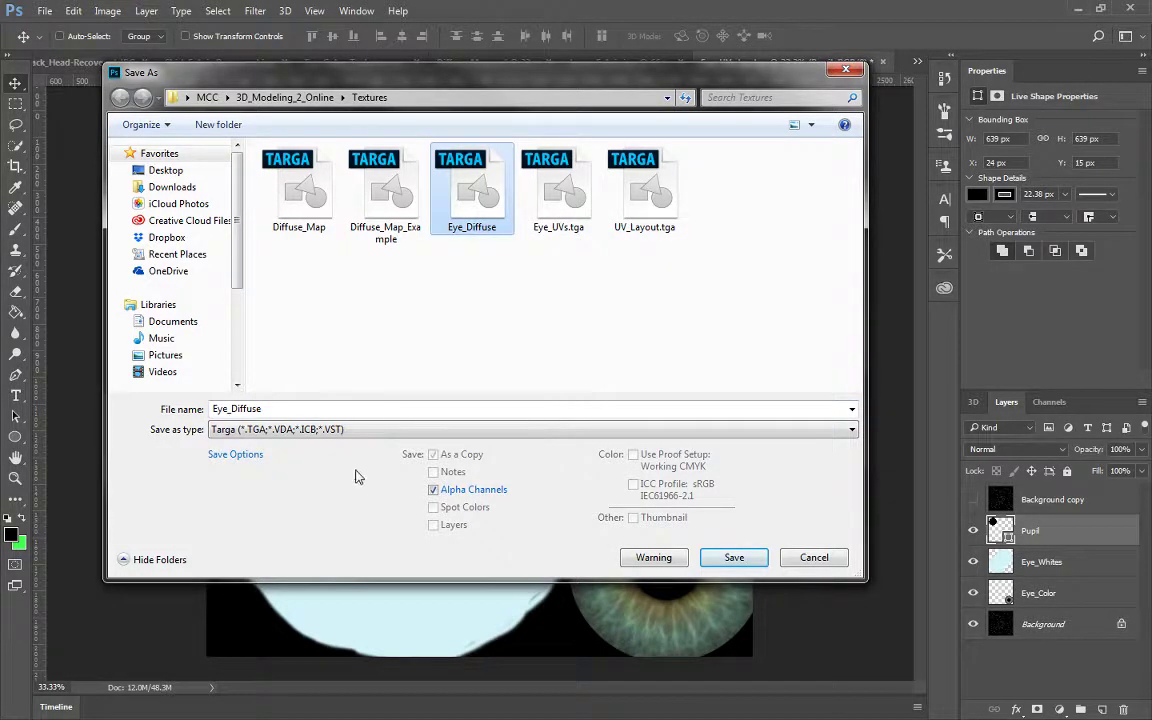
pyautogui.click(434, 490)
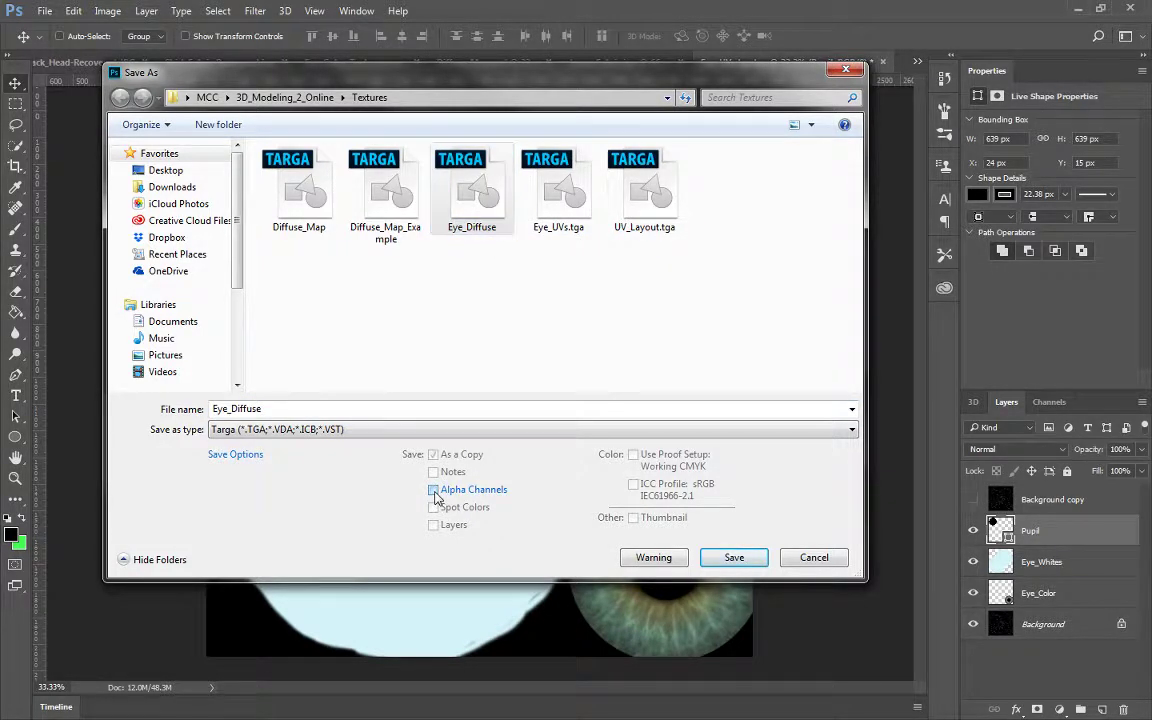
pyautogui.click(736, 558)
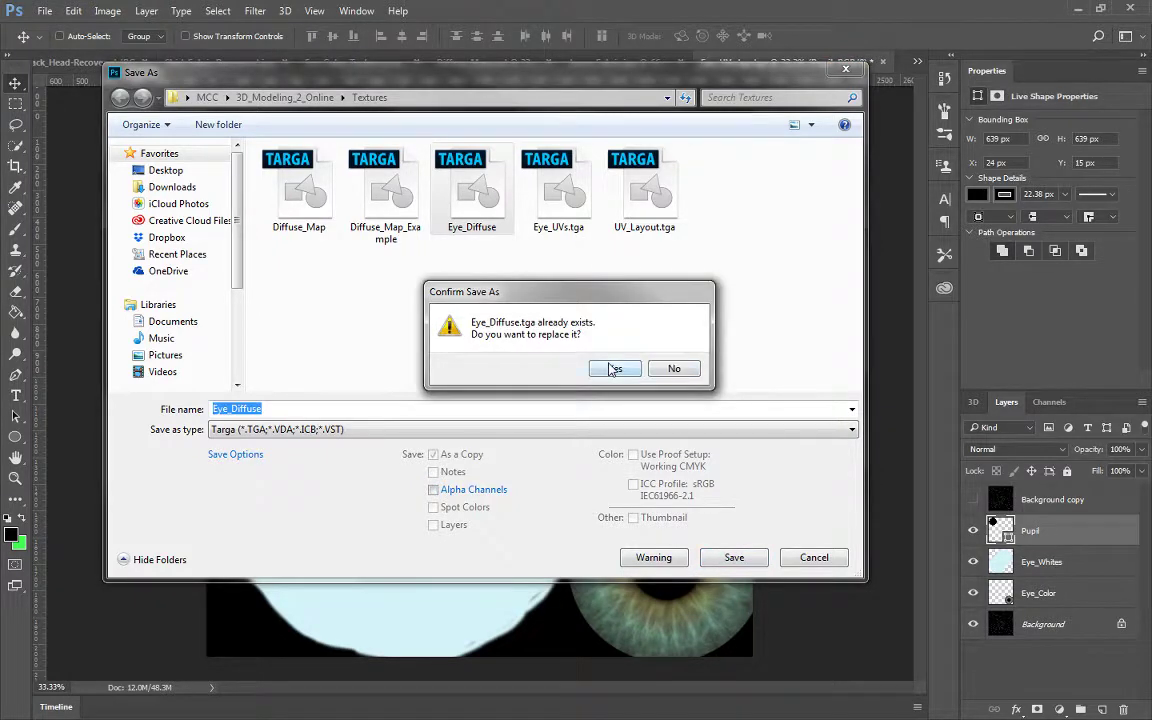
pyautogui.click(613, 369)
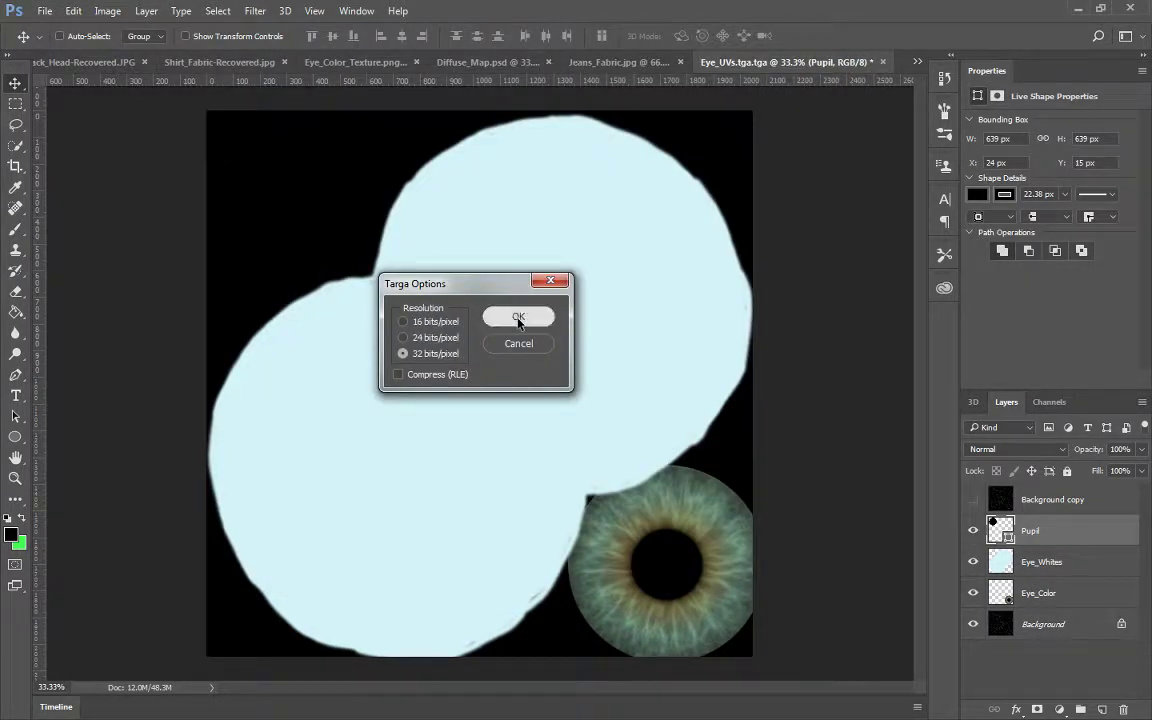
pyautogui.click(518, 318)
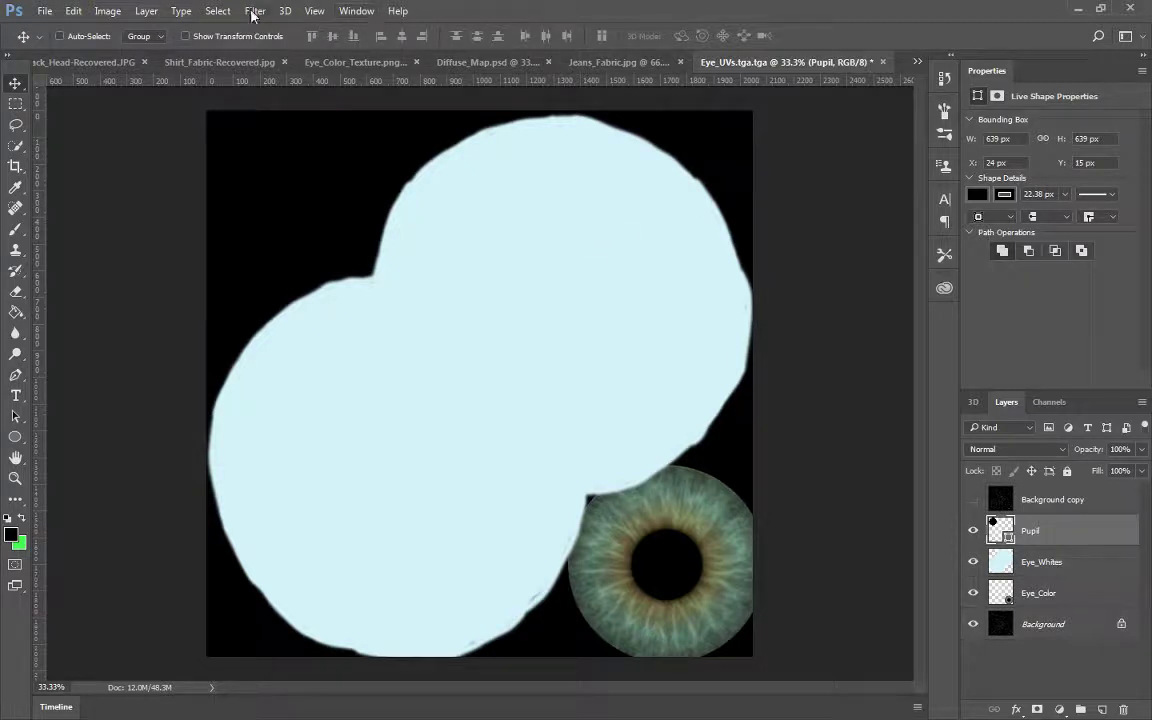
# Flip the whole canvas horizontally to mirror the eye texture for the opposite eye
pyautogui.click(107, 11)
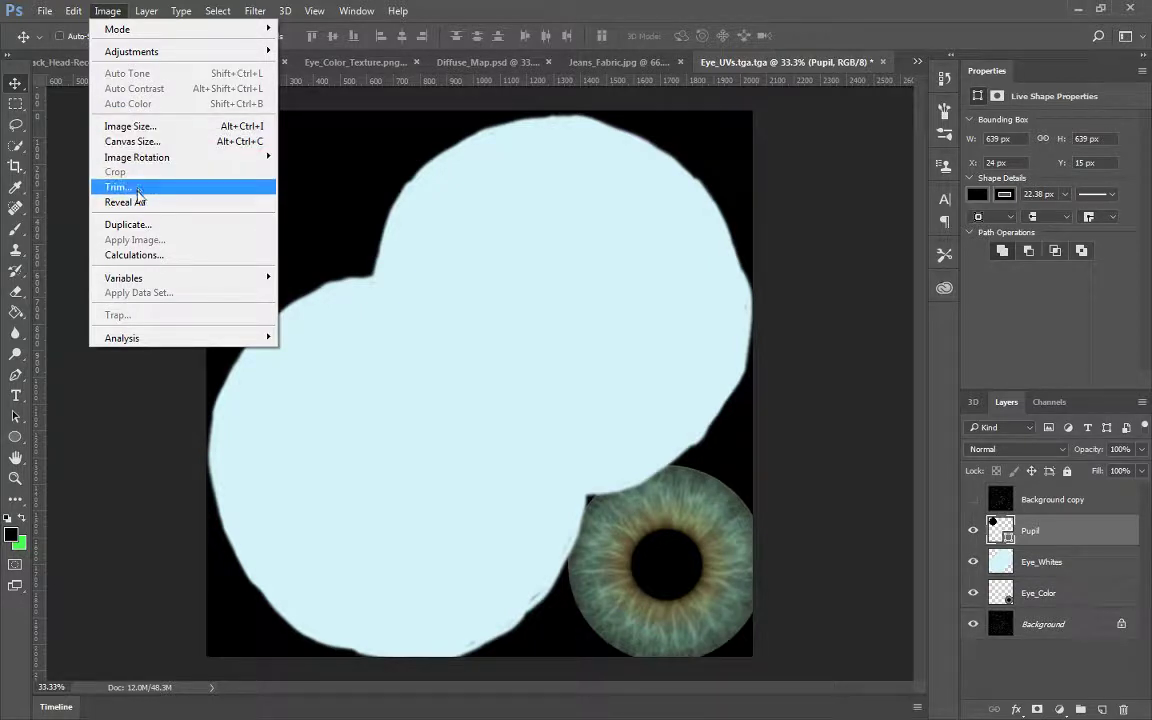
pyautogui.moveTo(140, 158)
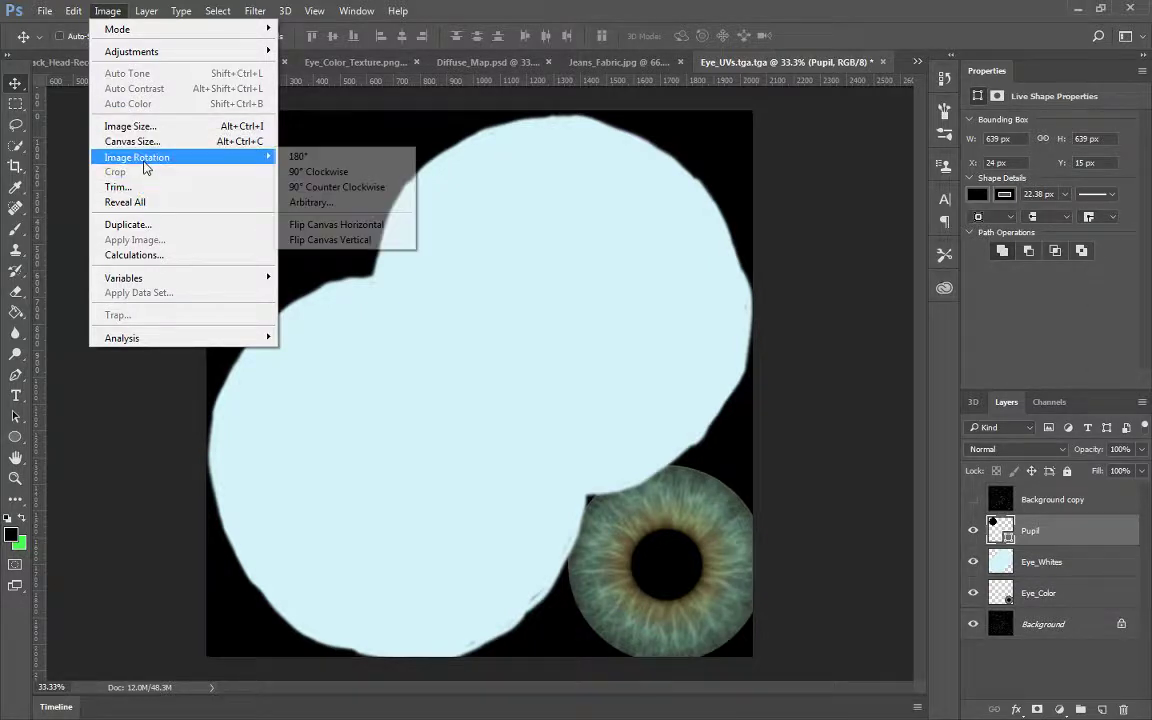
pyautogui.click(347, 229)
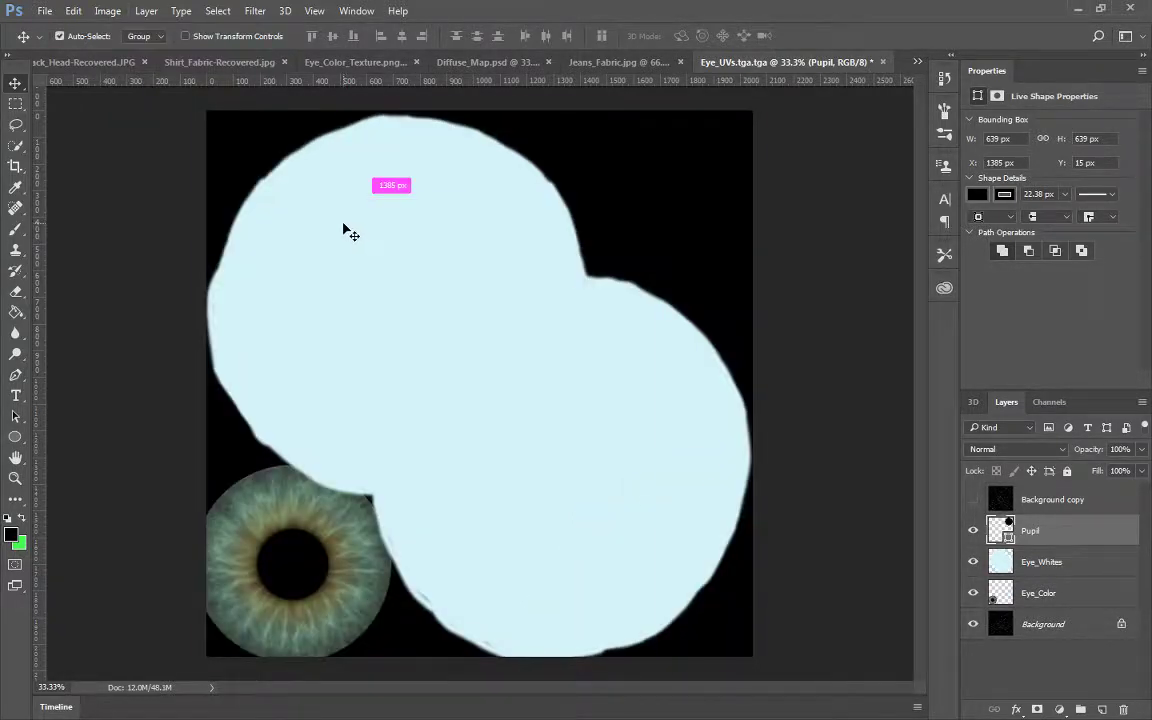
# Save the flipped image as a 32 bits/pixel Targa file named Eye_Diffuse2 in the Textures folder
pyautogui.hotkey('ctrl', 'shift', 's')
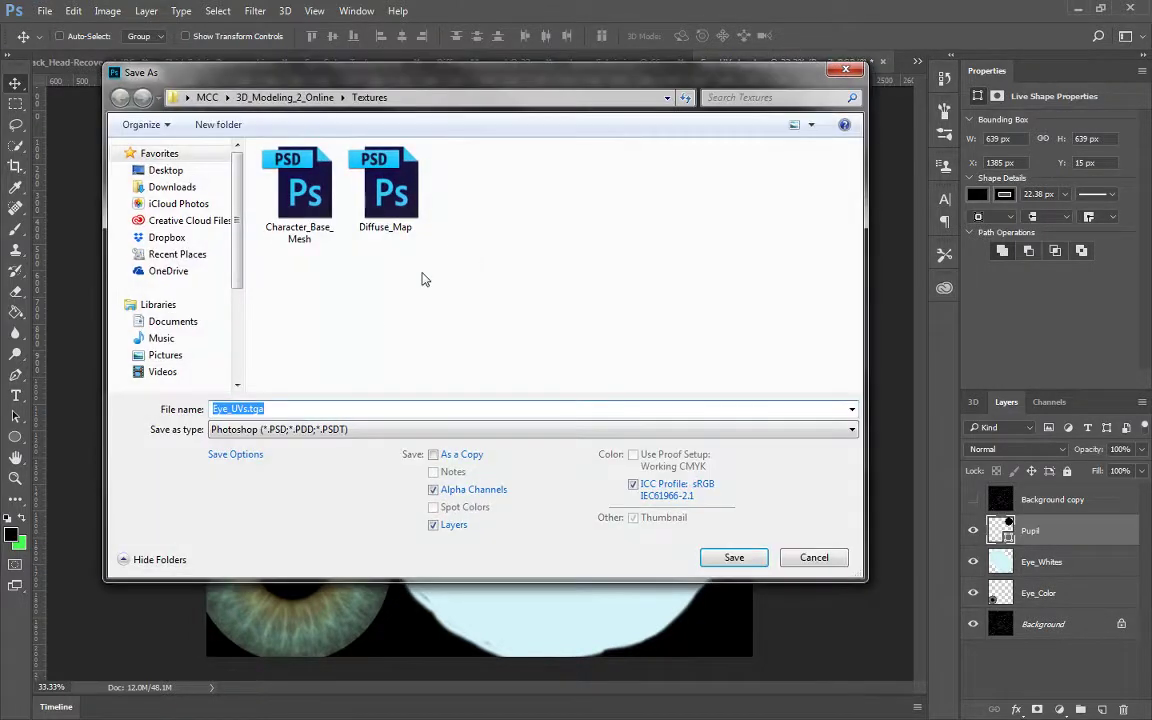
pyautogui.click(357, 430)
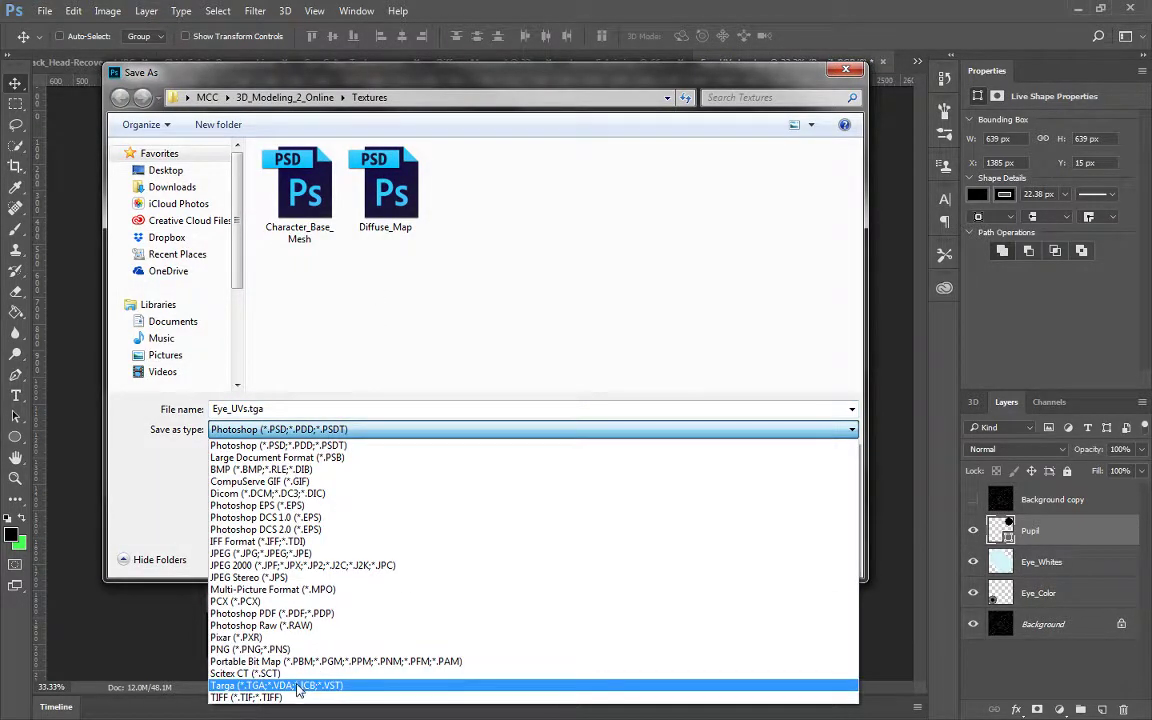
pyautogui.click(271, 616)
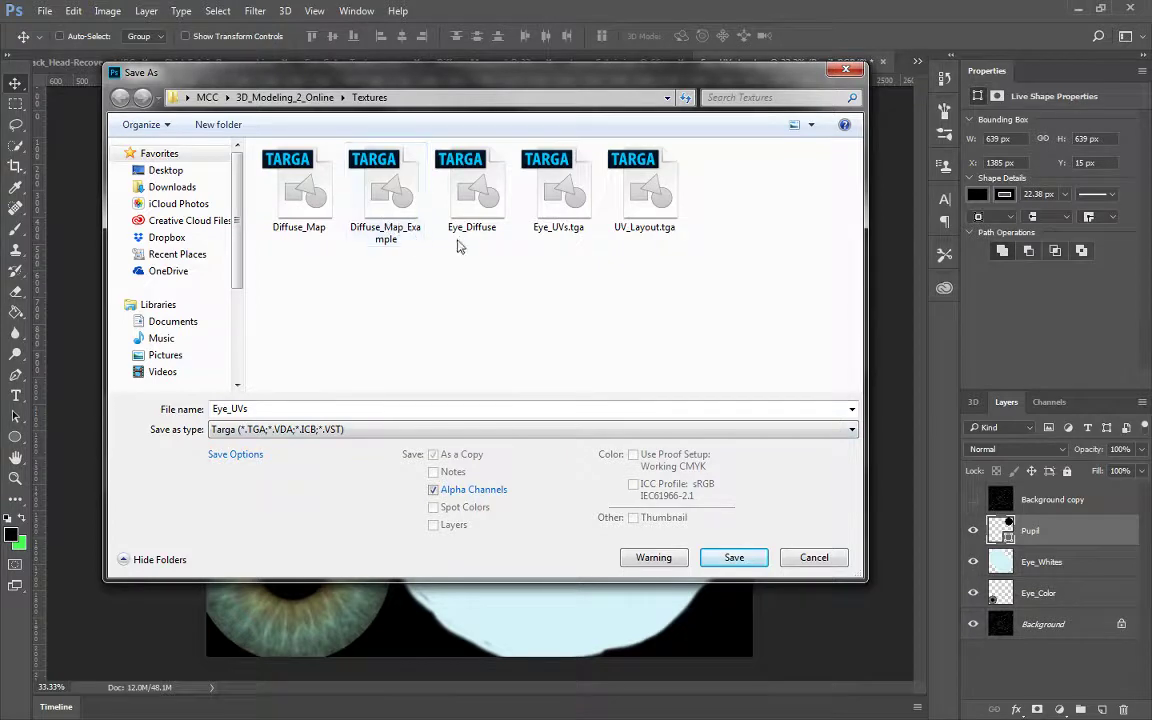
pyautogui.click(468, 192)
pyautogui.click(258, 410)
pyautogui.click(290, 411)
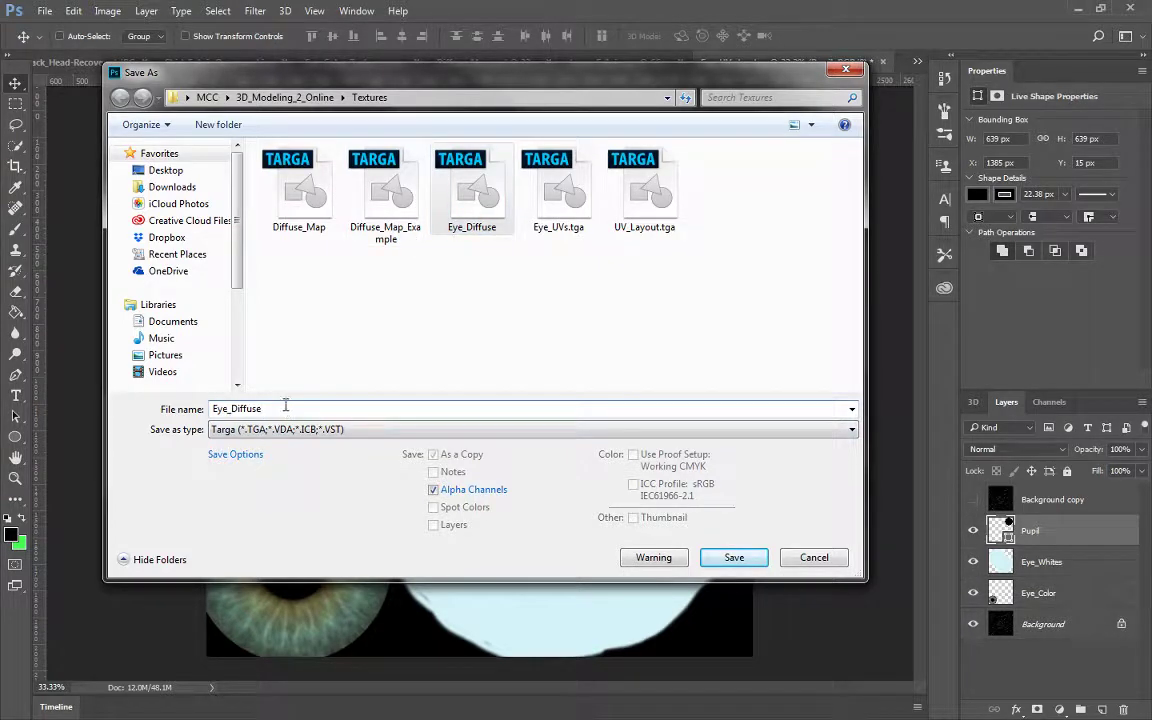
pyautogui.press('Return')
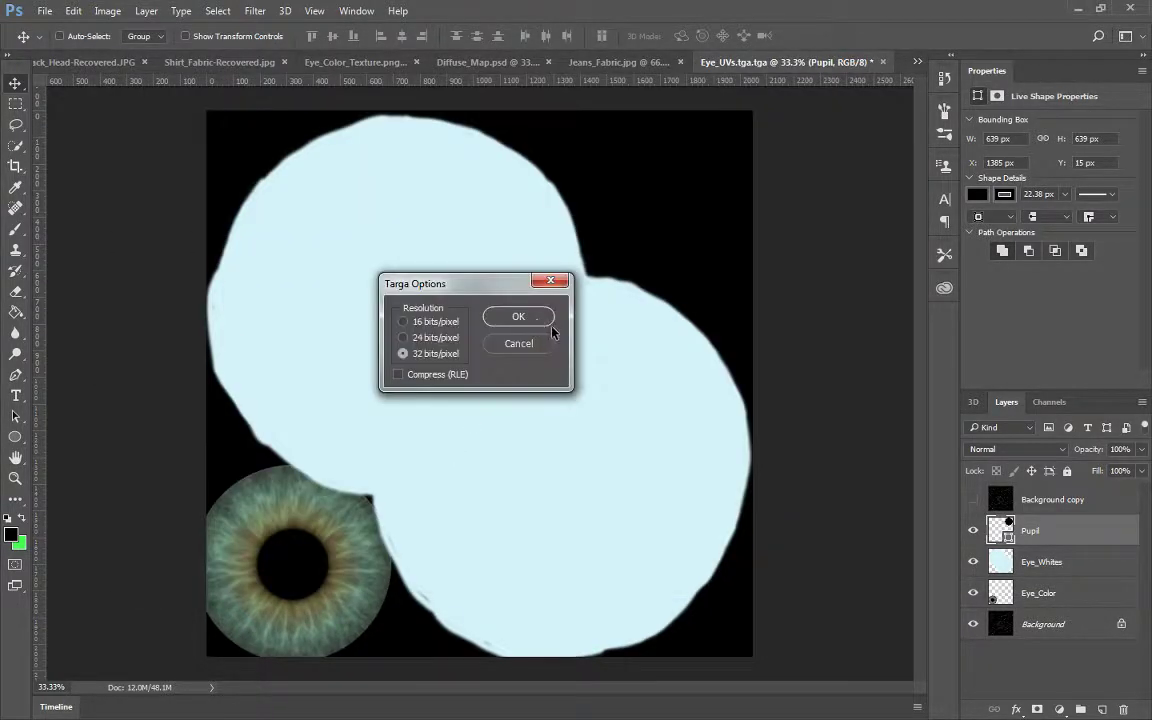
pyautogui.click(538, 318)
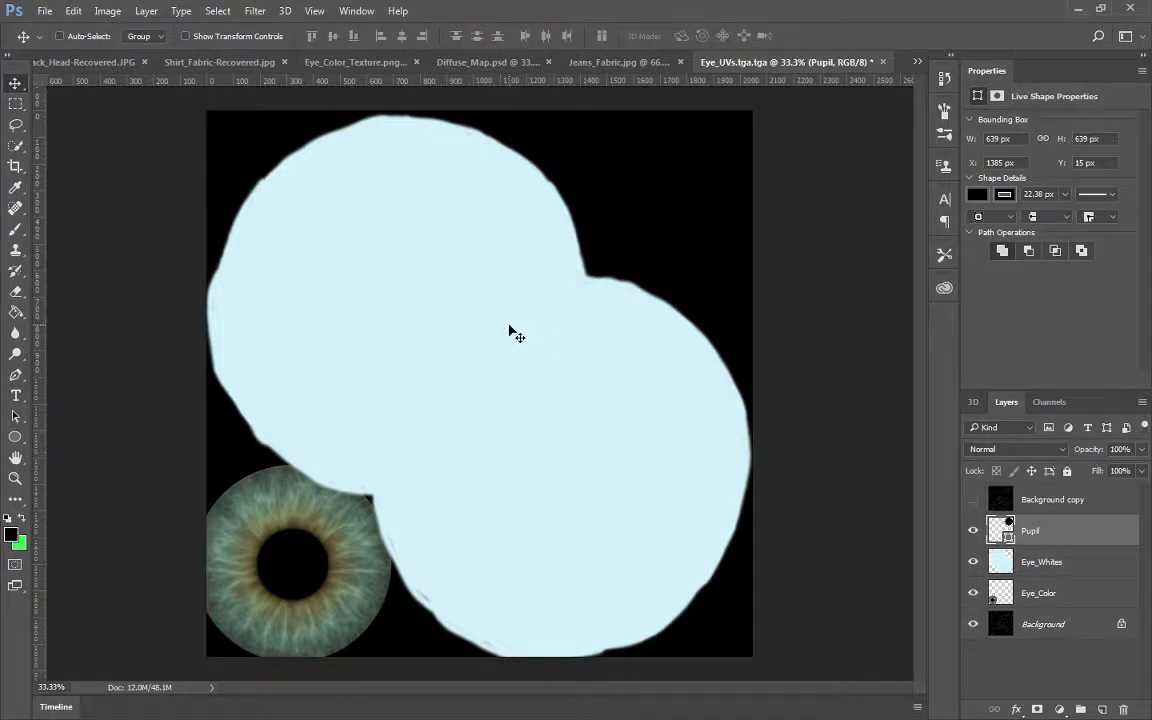
# Save the flipped image as a Targa without alpha channels, replacing the existing Eye_Diffuse2 file in the Textures folder
pyautogui.hotkey('ctrl', 'shift', 's')
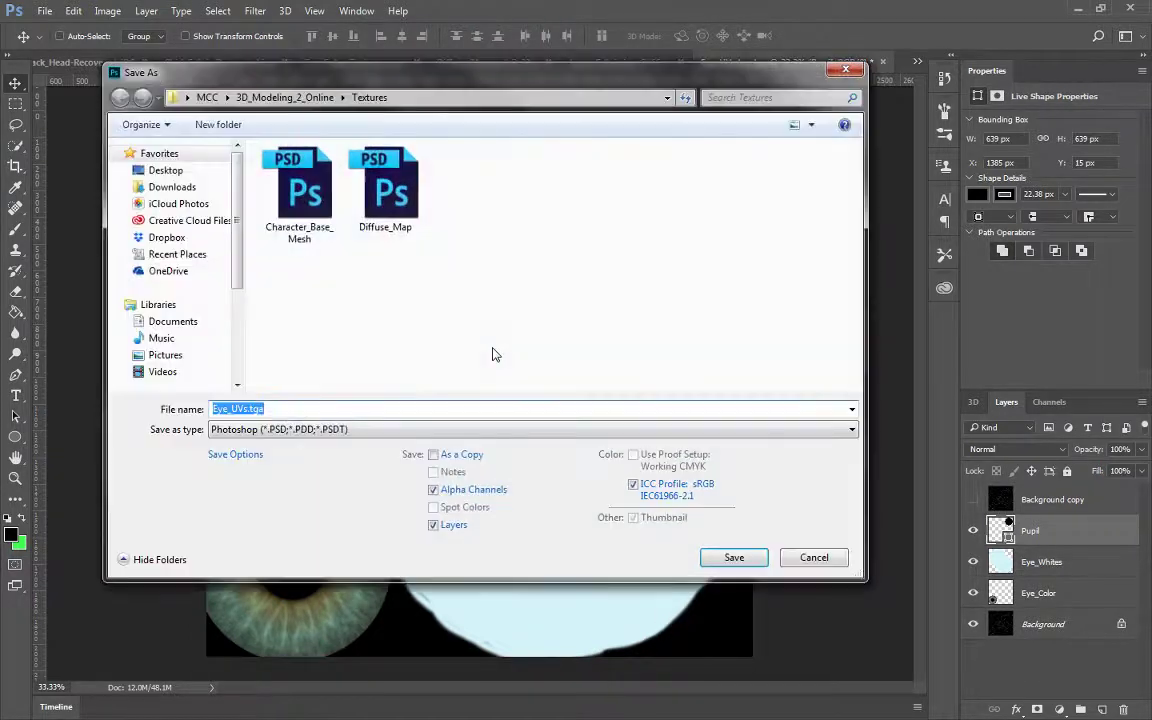
pyautogui.click(330, 429)
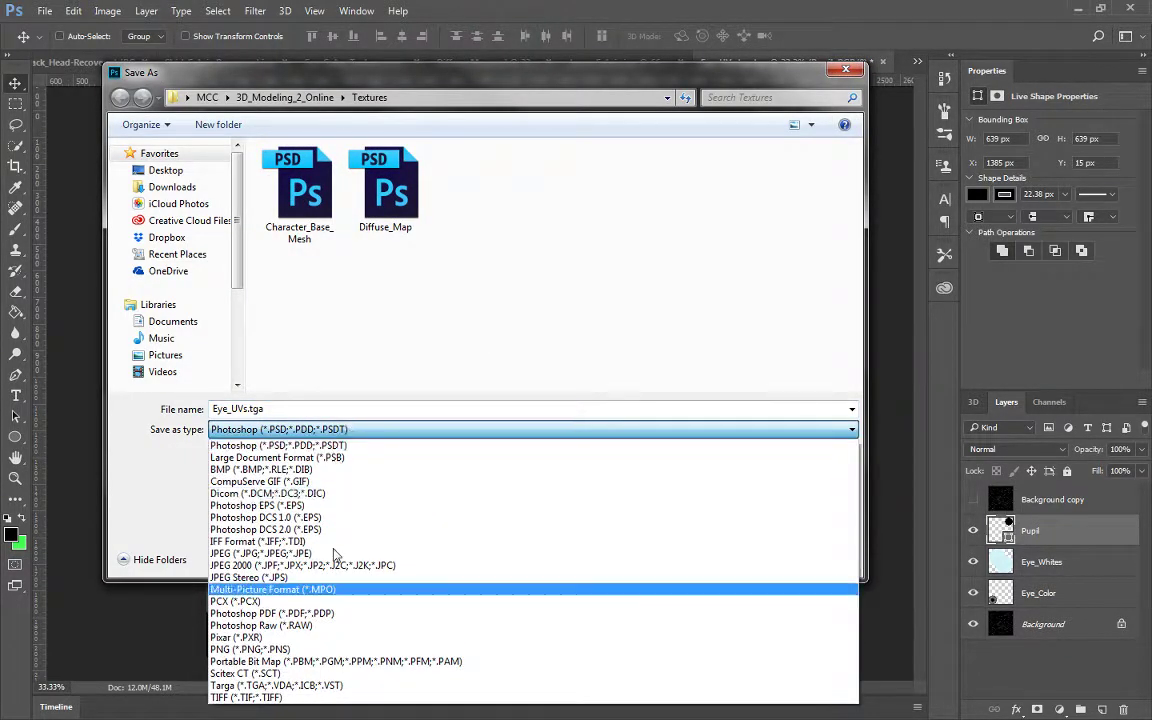
pyautogui.click(290, 685)
pyautogui.click(557, 227)
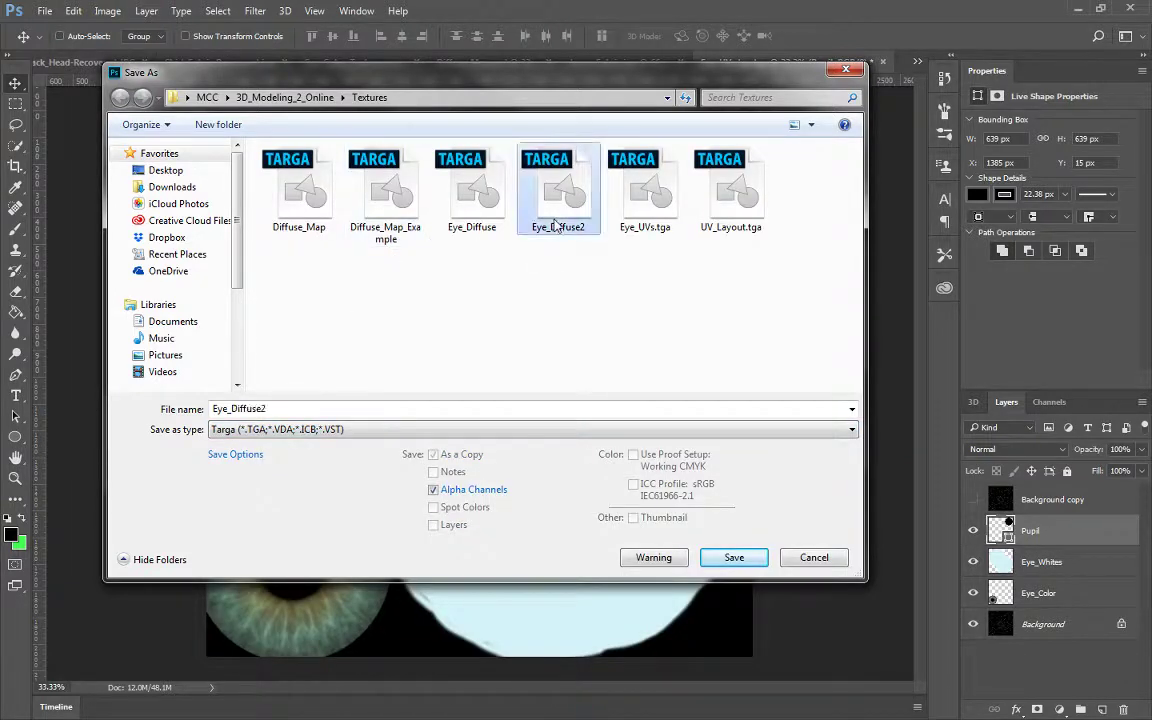
pyautogui.click(433, 489)
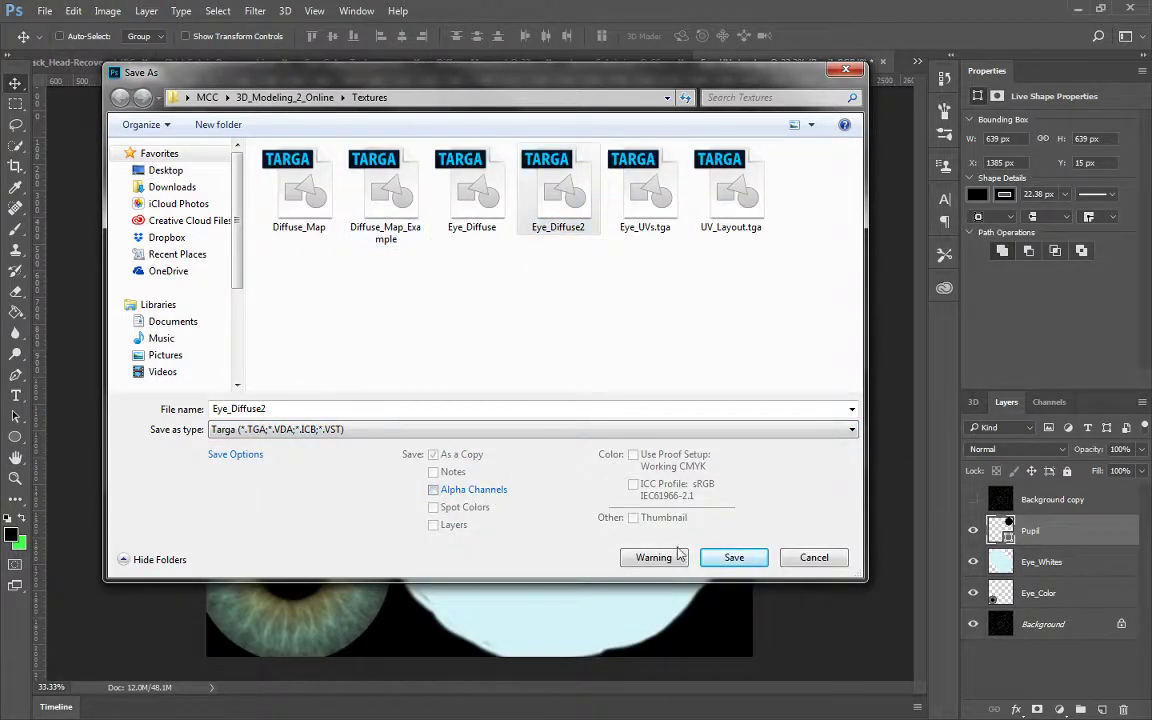
pyautogui.click(734, 557)
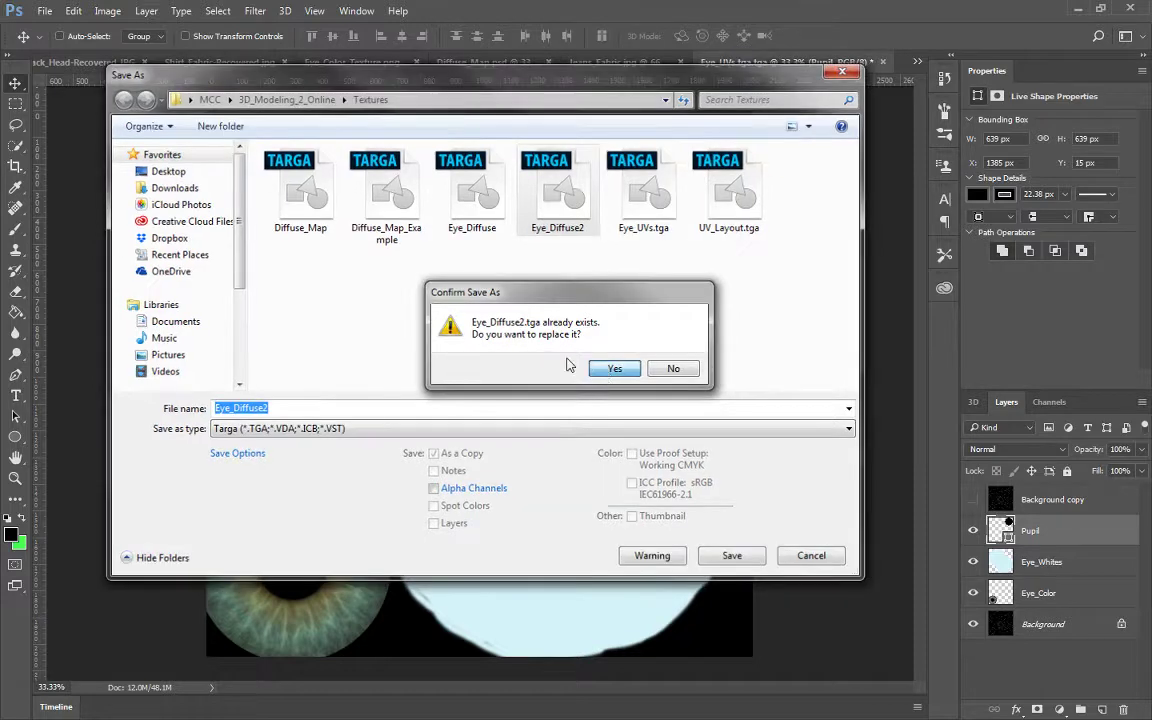
pyautogui.click(605, 368)
pyautogui.click(515, 318)
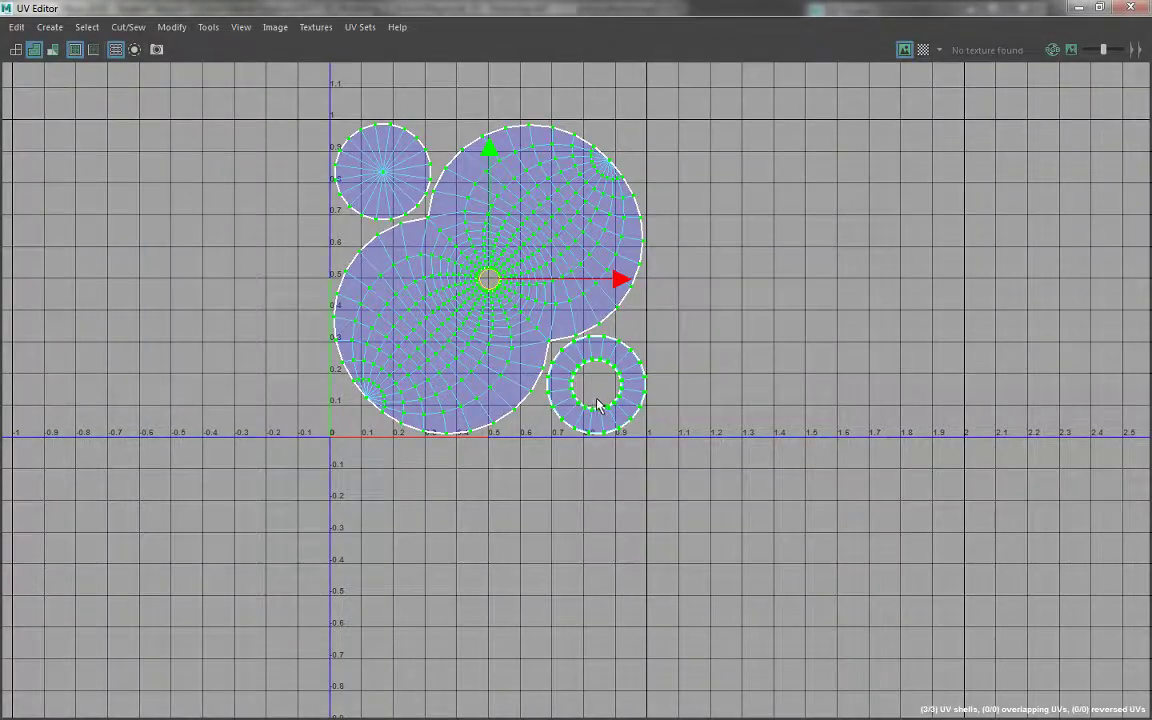
# Switch to Maya, close the UV Editor and UV Toolkit, and return the character's left eye to object mode
pyautogui.click(1131, 7)
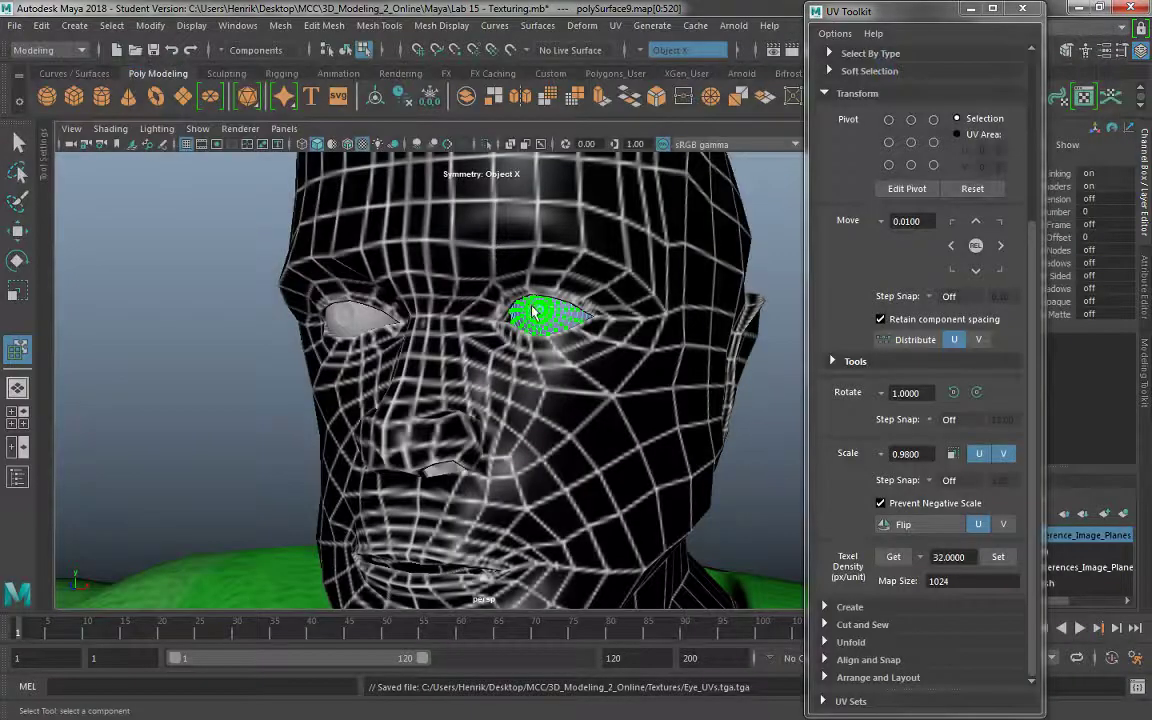
pyautogui.rightClick(485, 282)
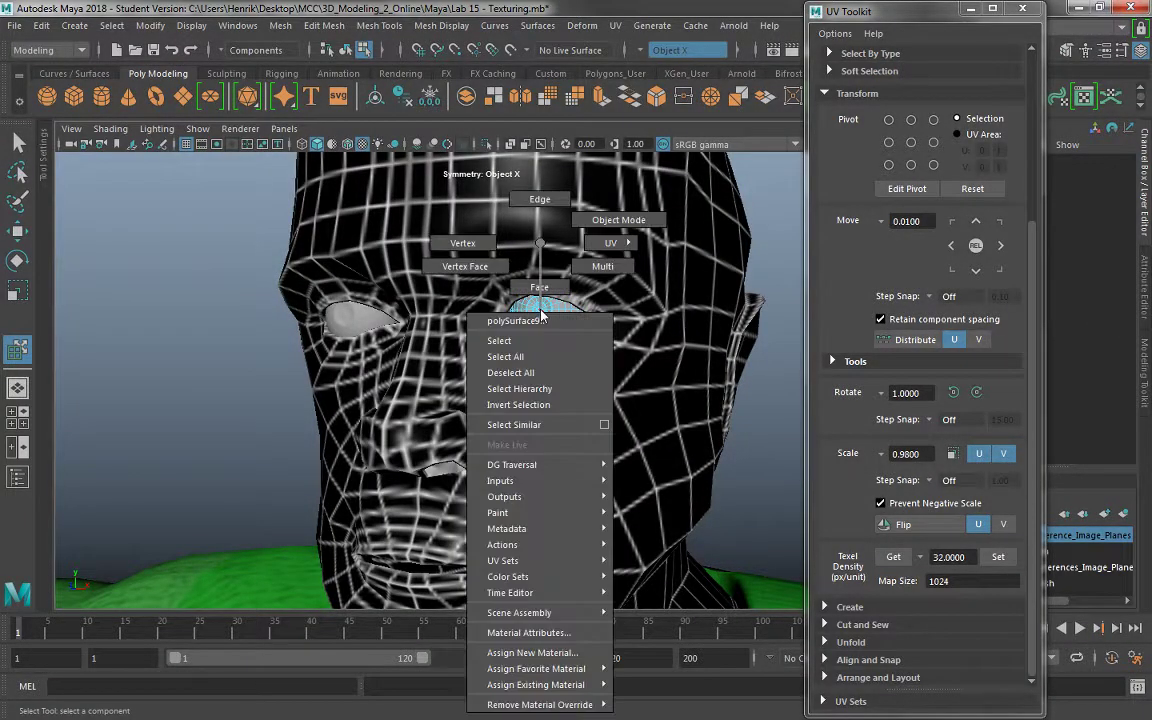
pyautogui.click(549, 330)
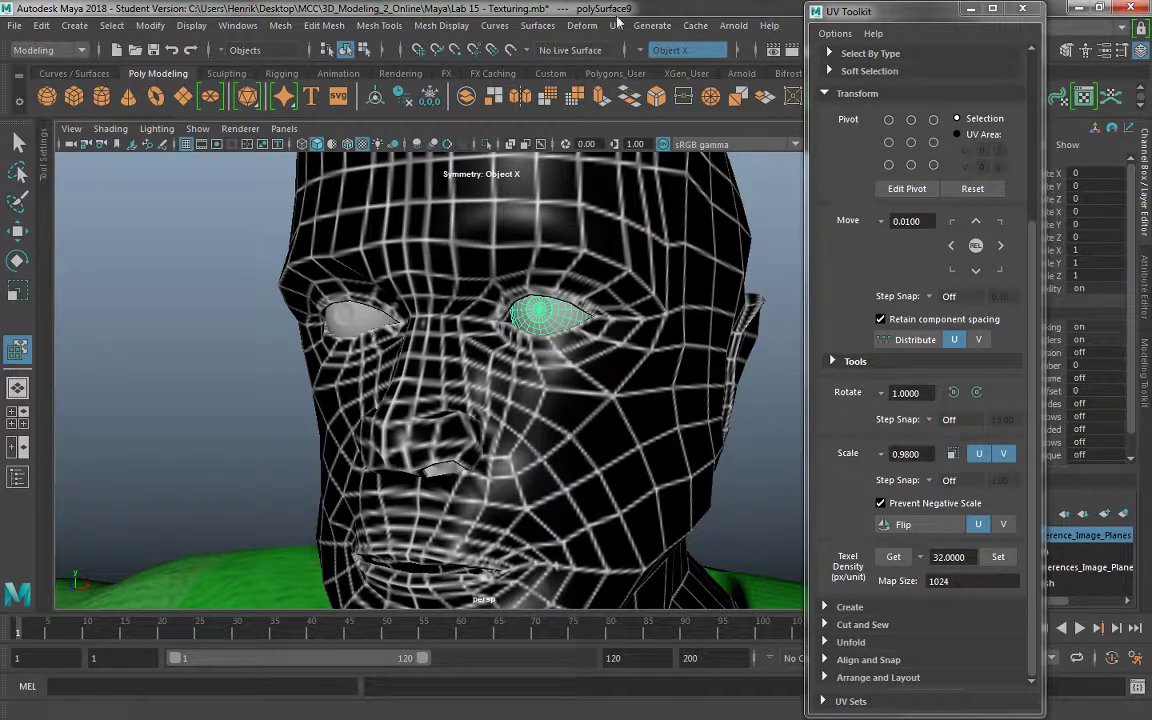
pyautogui.click(1022, 9)
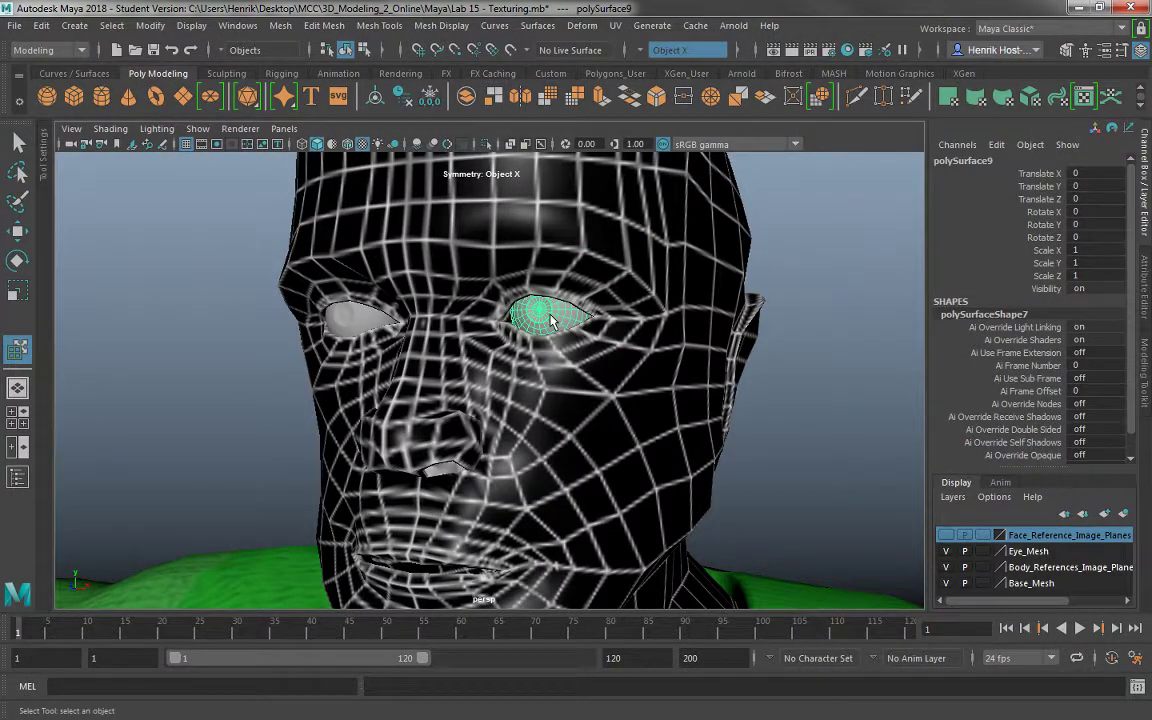
# Assign a new Blinn material to the character's left eye
pyautogui.rightClick(549, 317)
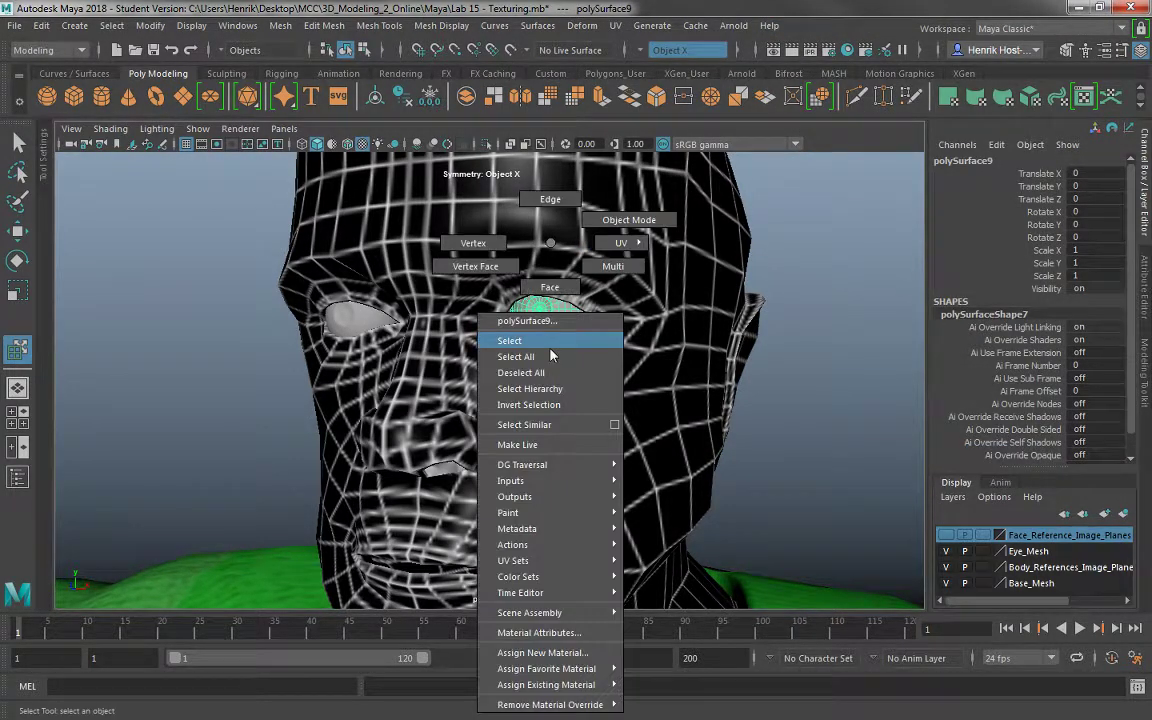
pyautogui.click(545, 653)
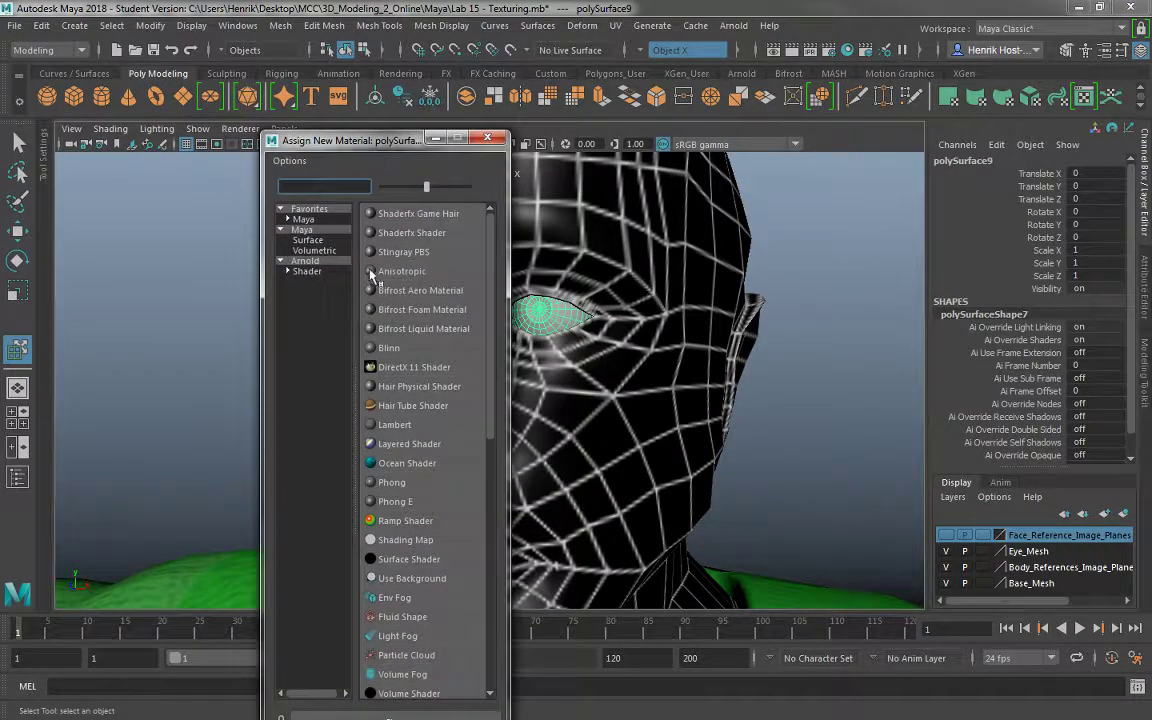
pyautogui.click(362, 317)
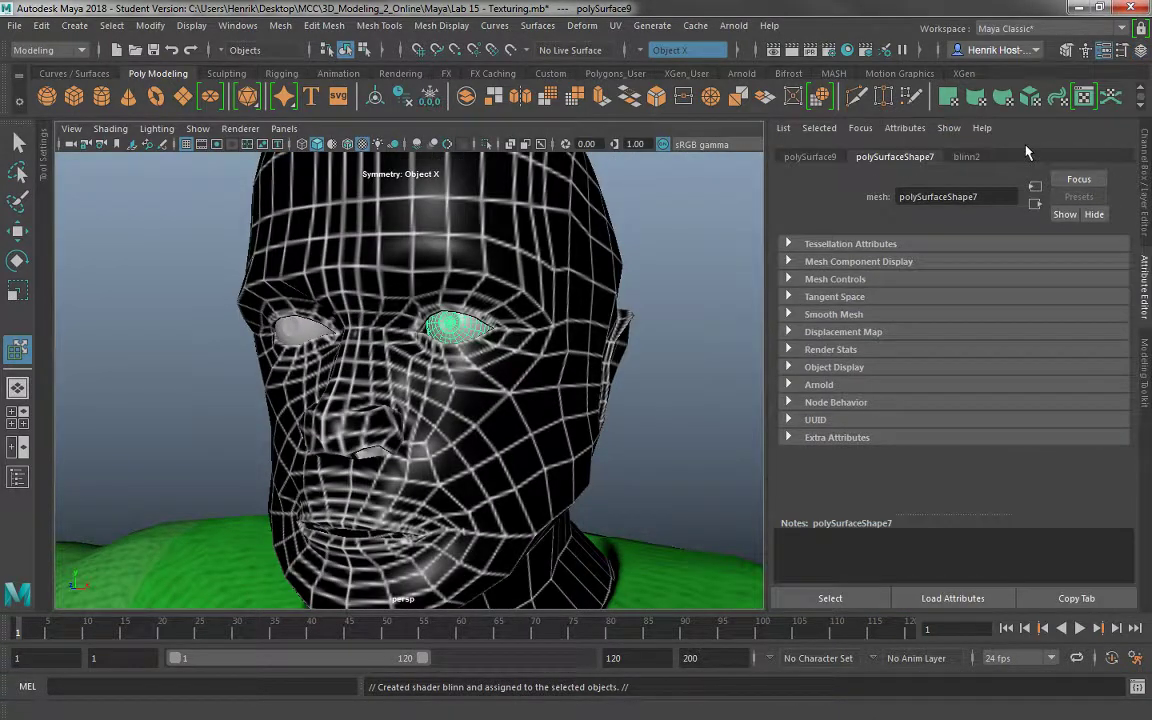
# Set the reflectivity of the left eye's Blinn material to 0
pyautogui.click(966, 156)
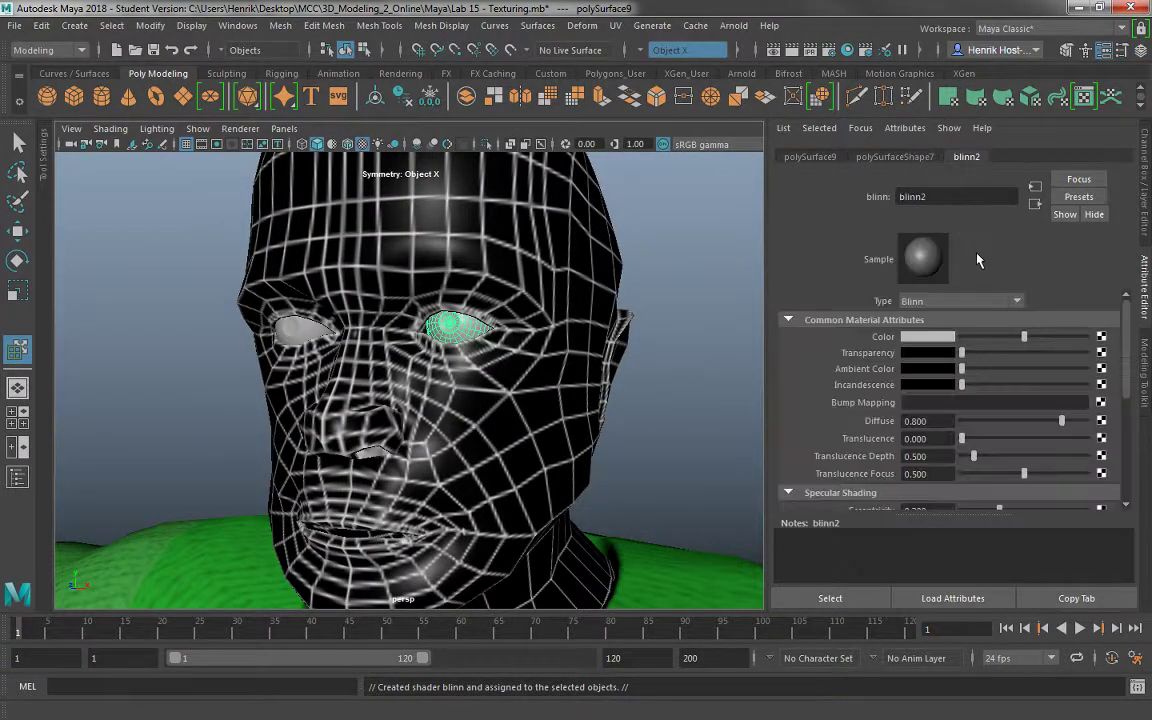
pyautogui.scroll(-3, 972, 427)
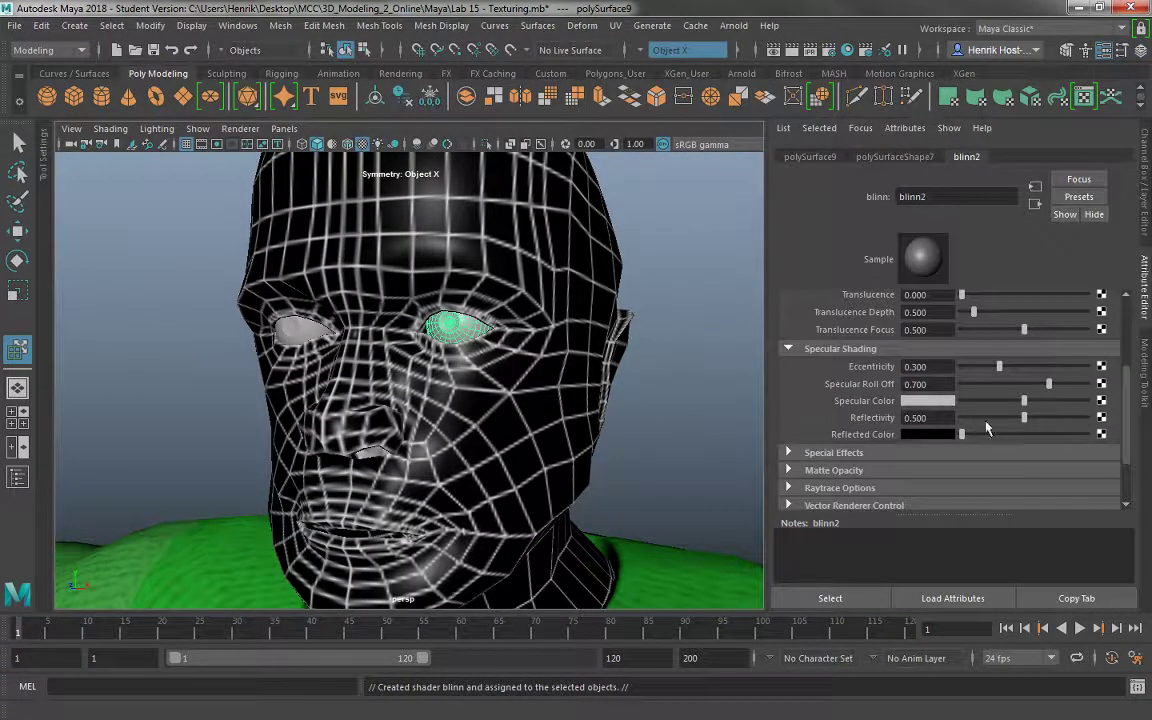
pyautogui.scroll(1, 951, 388)
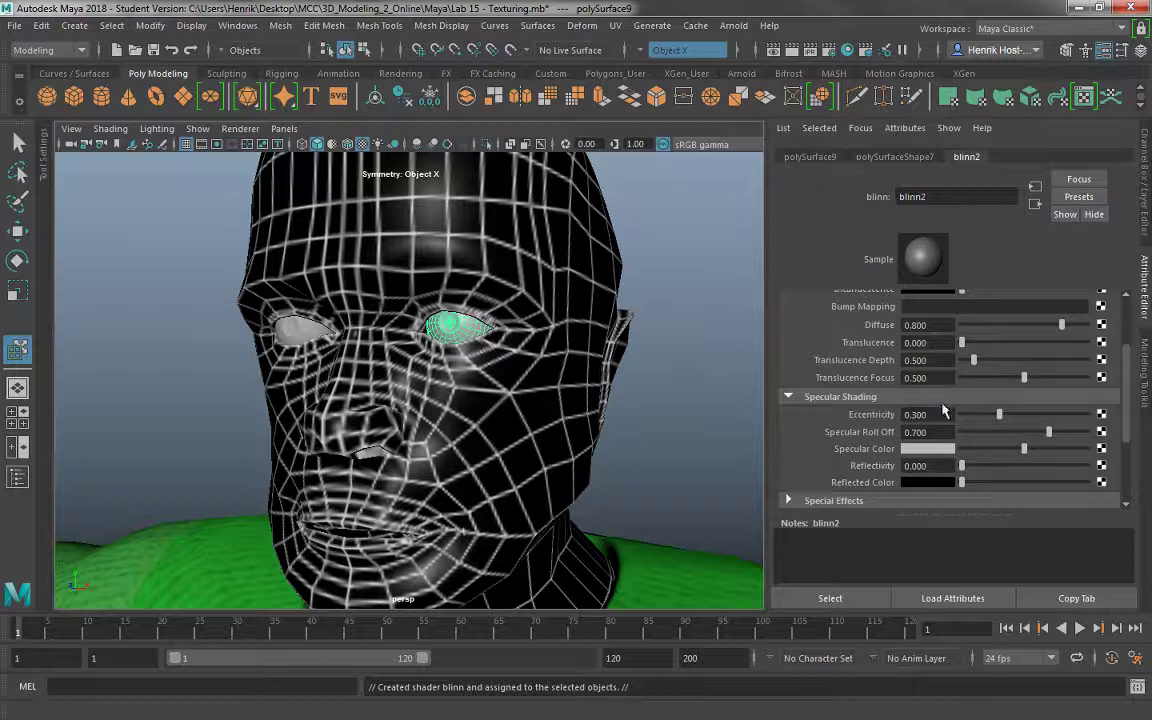
pyautogui.scroll(3, 943, 410)
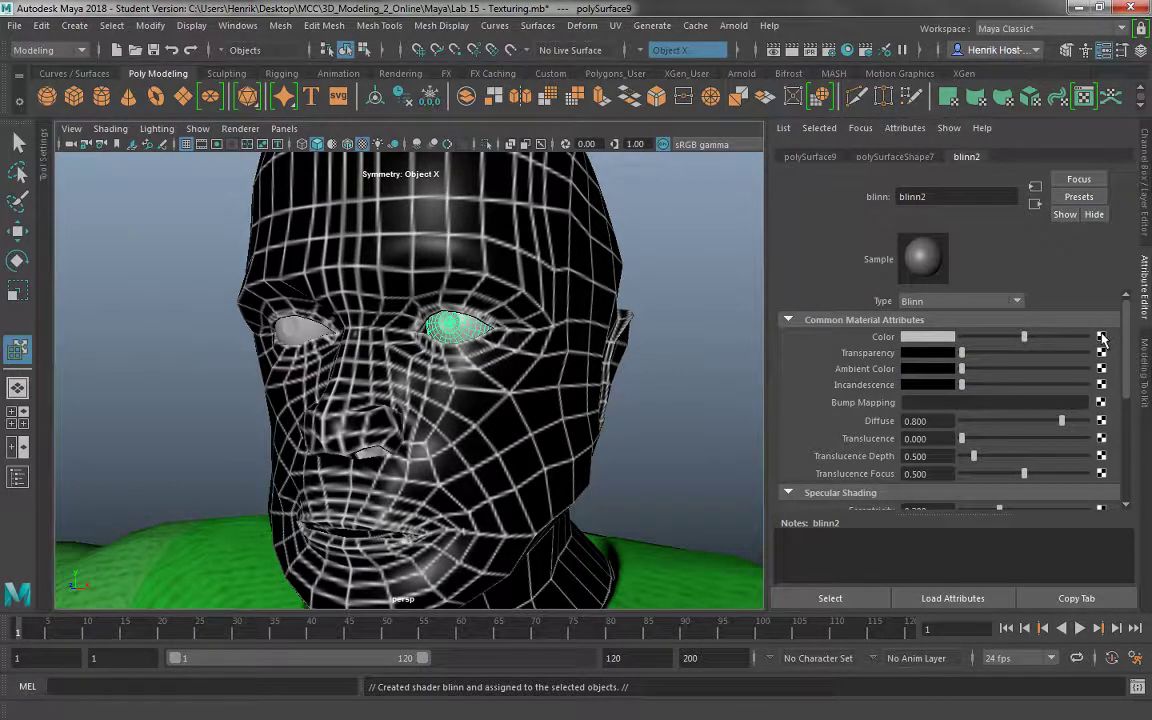
# Connect a File texture to the left eye material's color and load Eye_Diffuse.tga from the Textures folder
pyautogui.click(1102, 338)
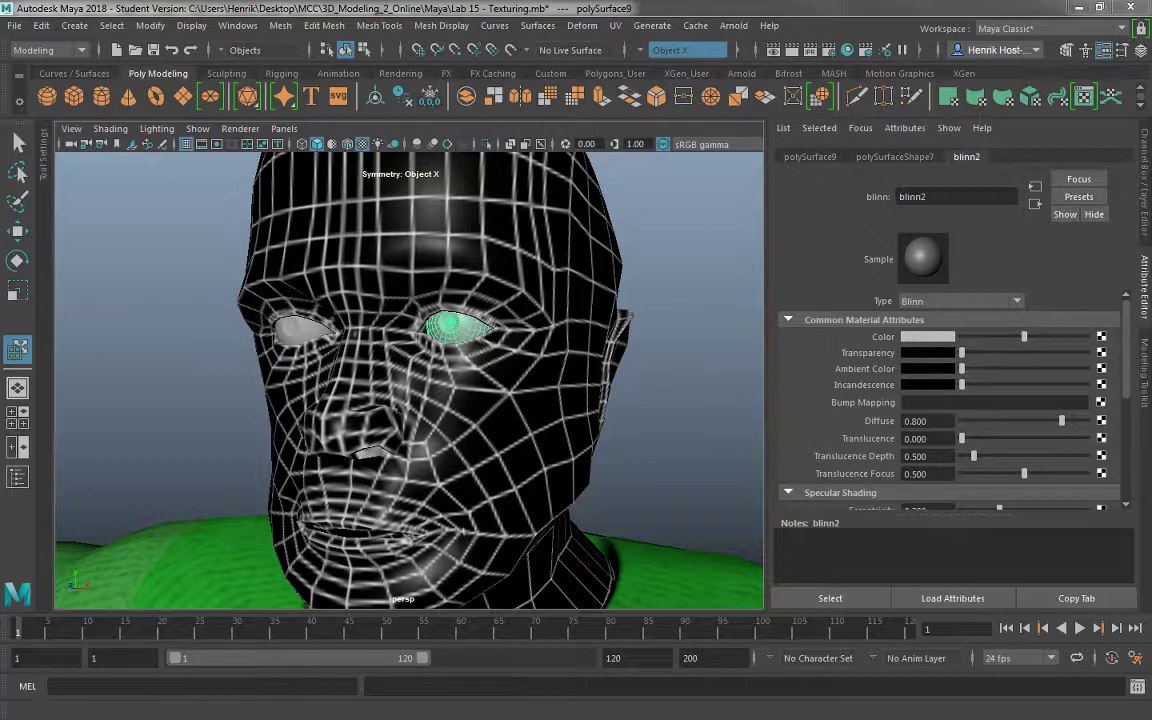
pyautogui.moveTo(0, 122); pyautogui.dragTo(550, 93)
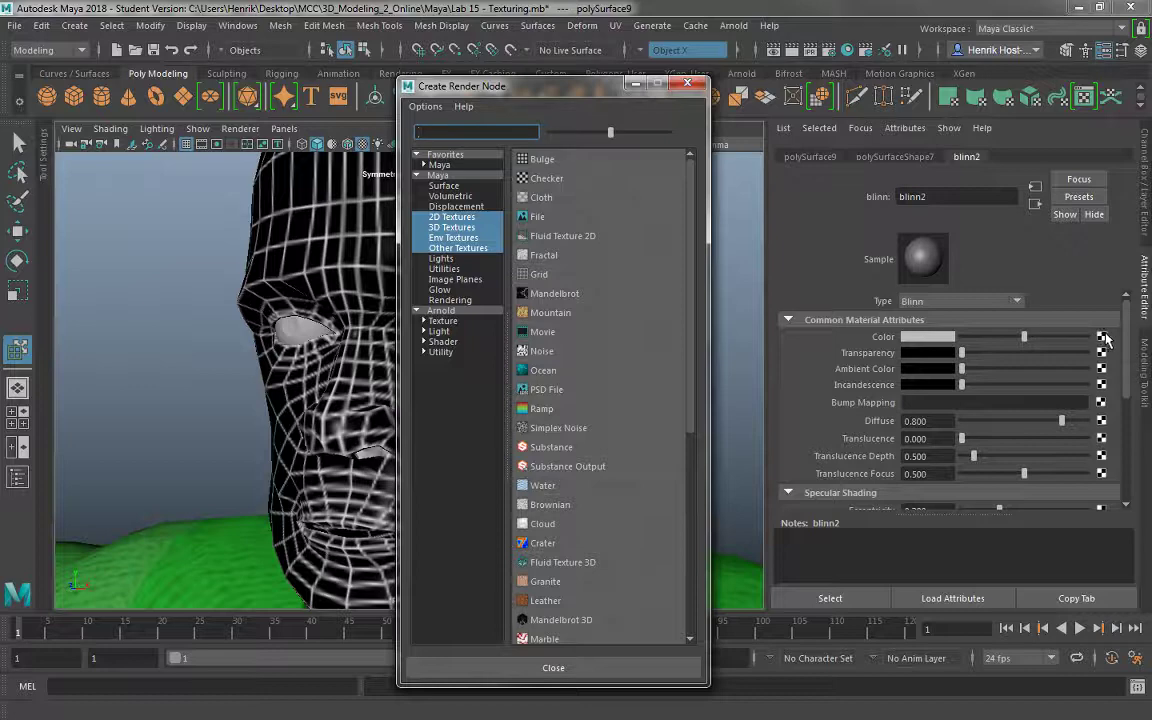
pyautogui.click(533, 216)
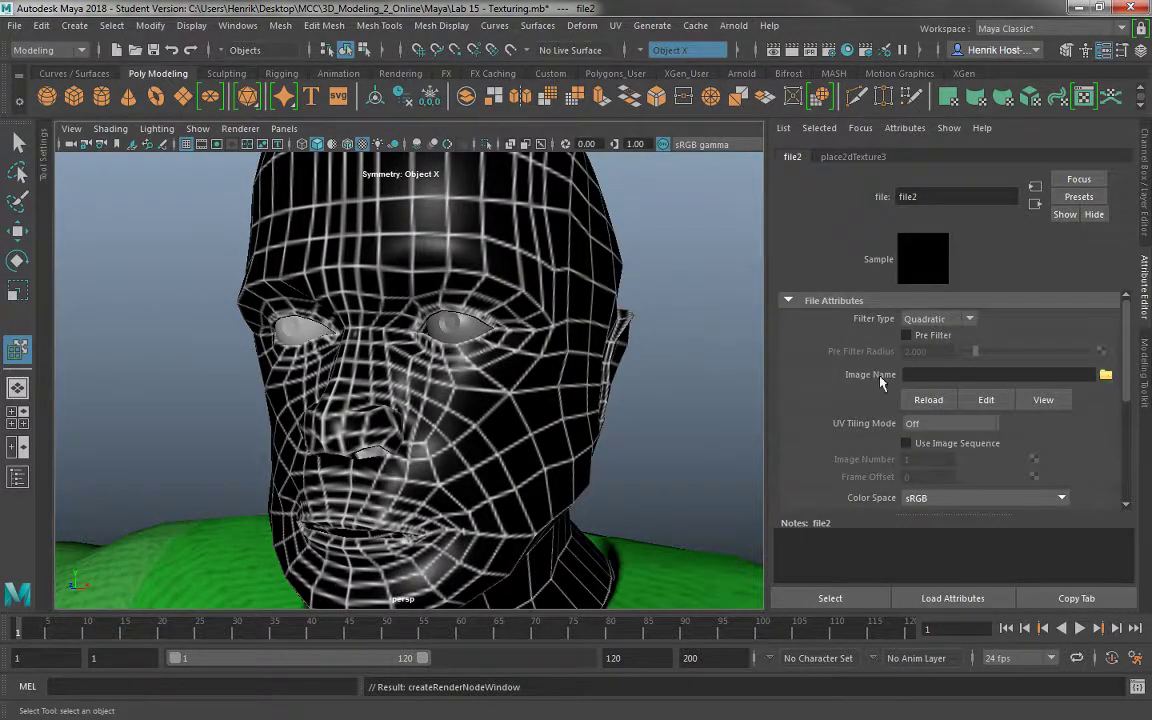
pyautogui.click(1106, 376)
pyautogui.moveTo(123, 351); pyautogui.dragTo(739, 104)
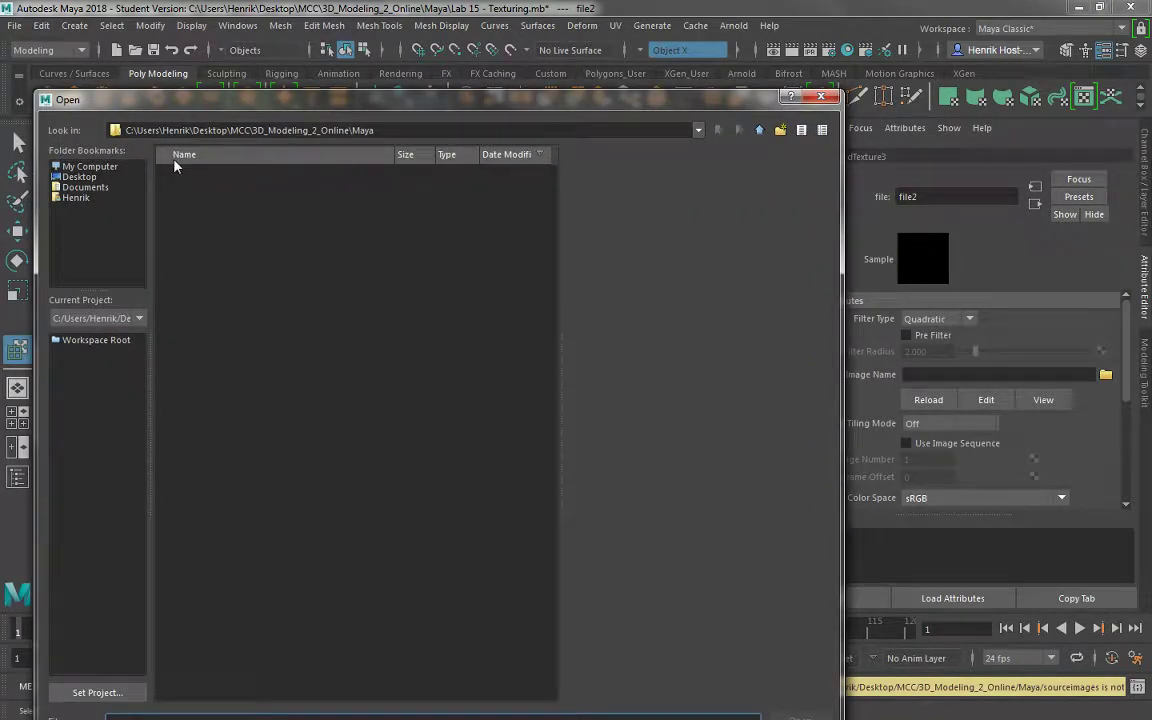
pyautogui.click(759, 130)
pyautogui.doubleClick(229, 176)
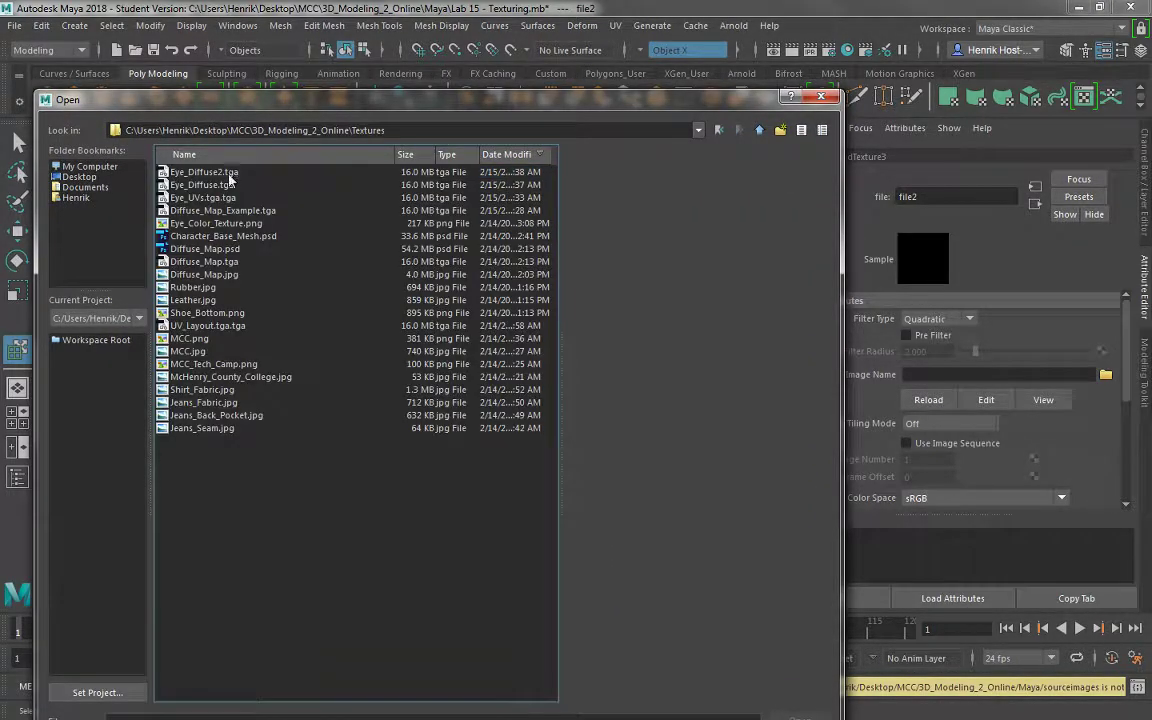
pyautogui.press('Down')
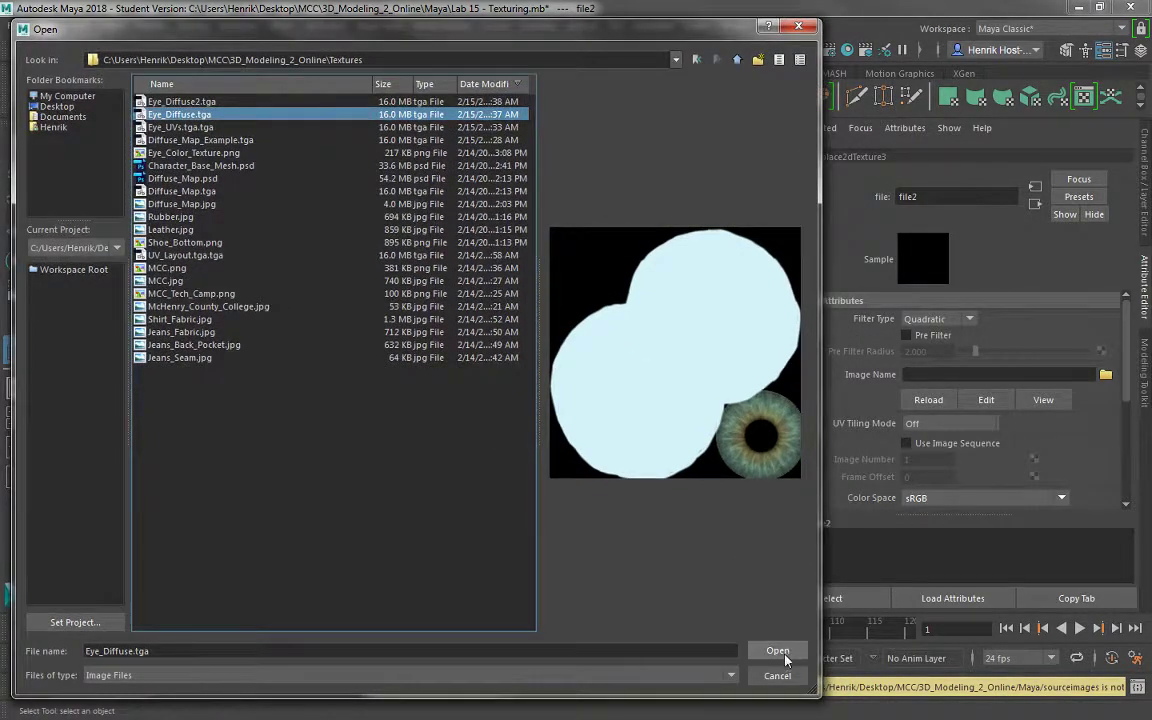
pyautogui.click(776, 650)
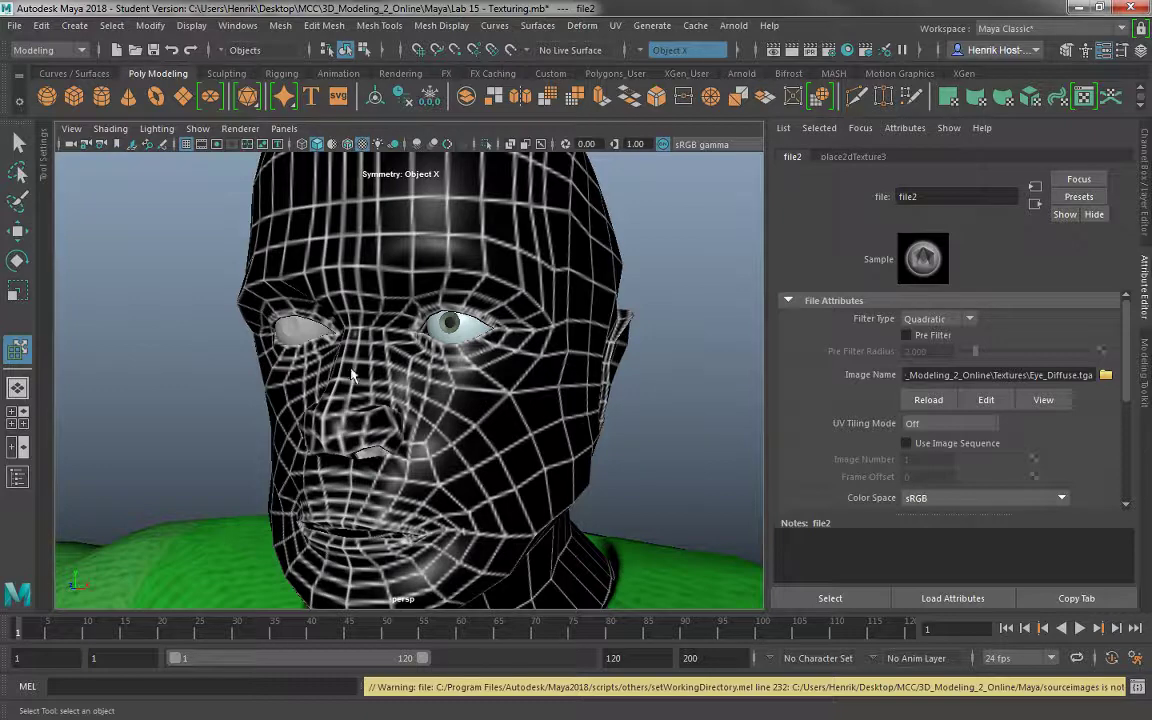
# Assign a separate new Blinn material to the character's right eye
pyautogui.click(285, 326)
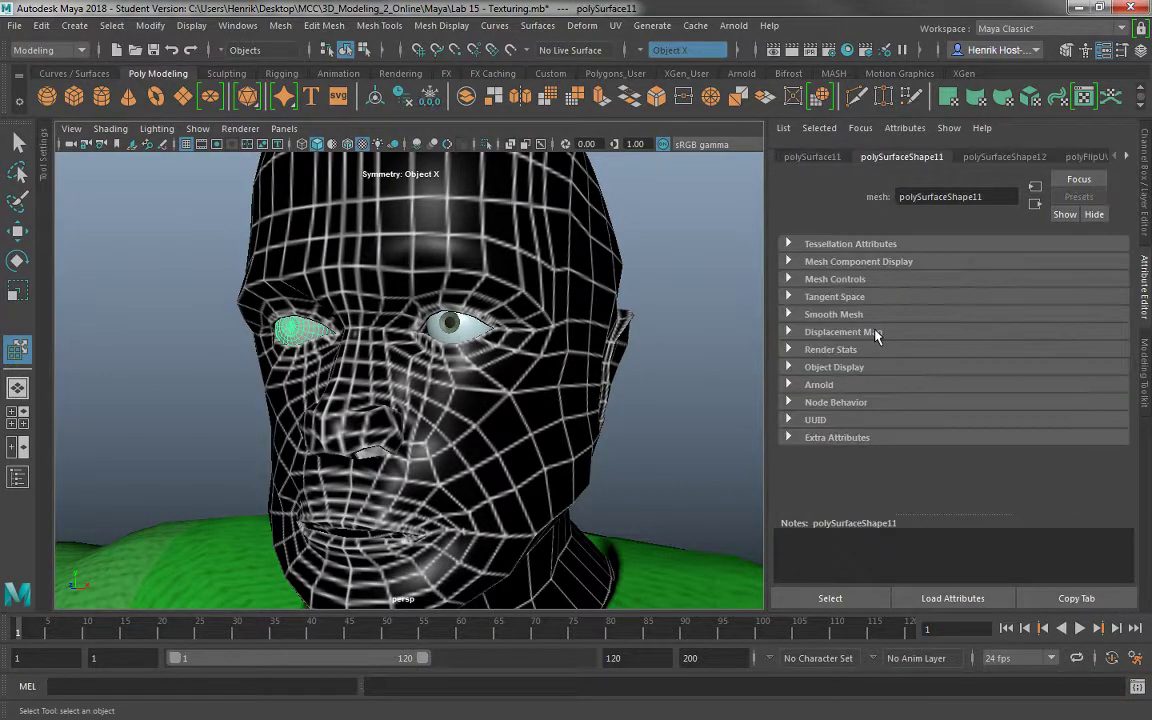
pyautogui.click(1124, 158)
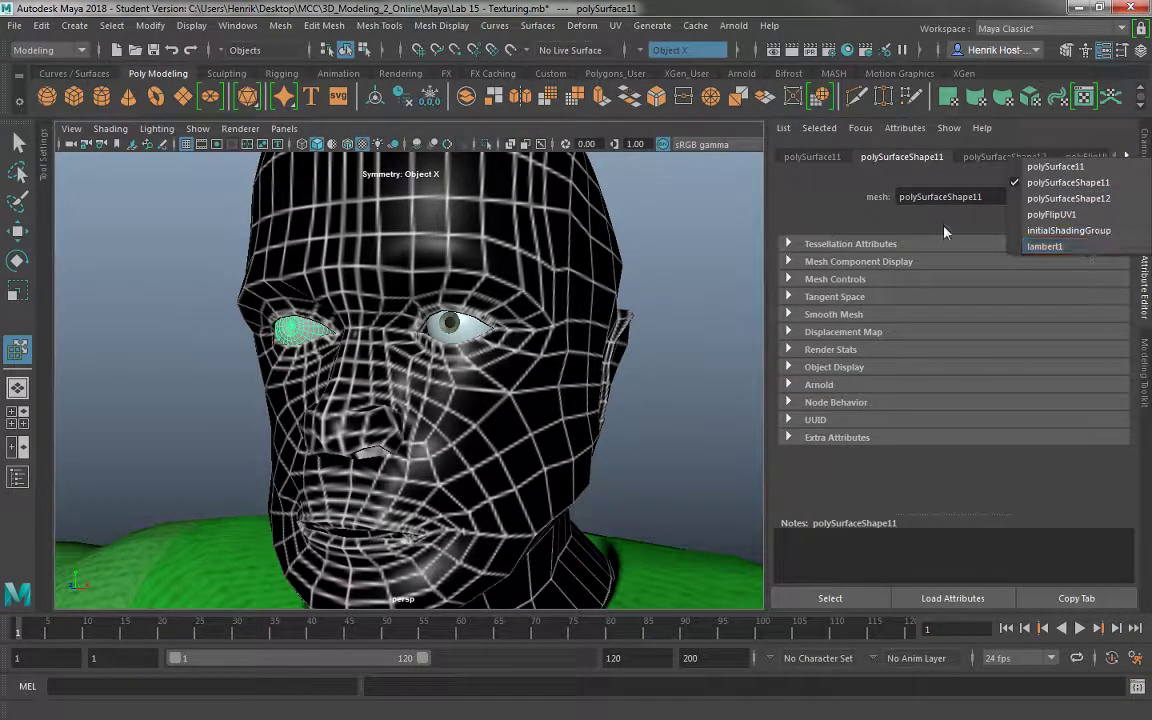
pyautogui.click(250, 305)
pyautogui.click(269, 304)
pyautogui.rightClick(297, 243)
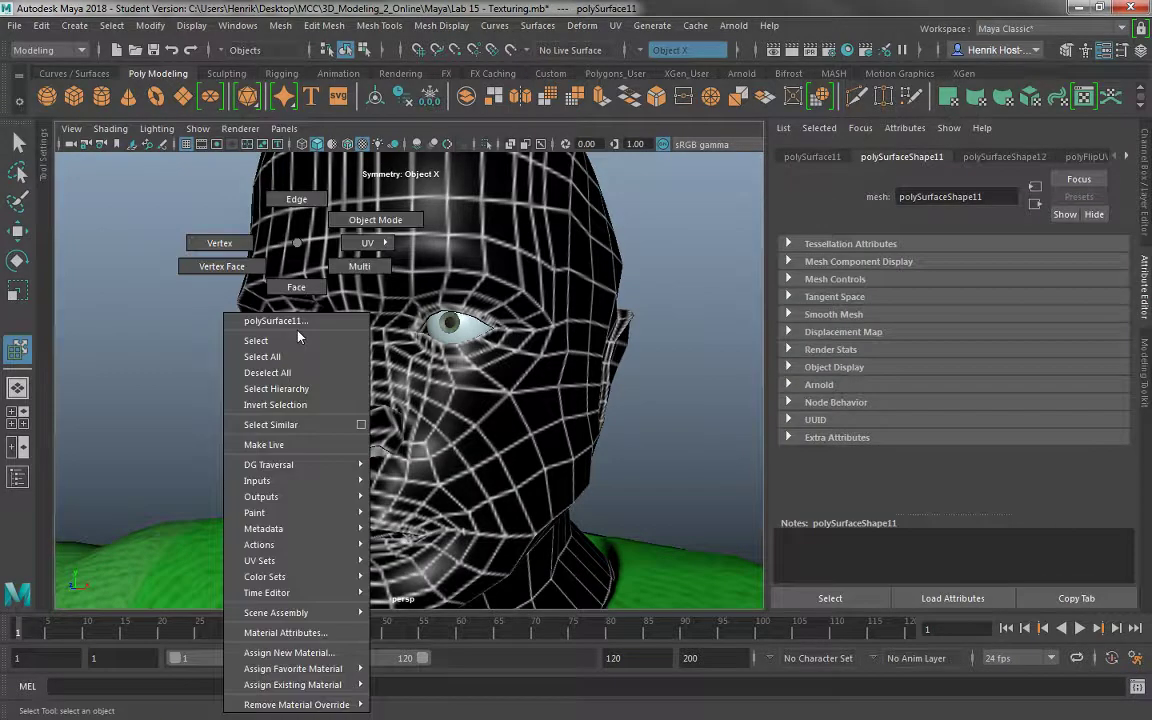
pyautogui.click(289, 652)
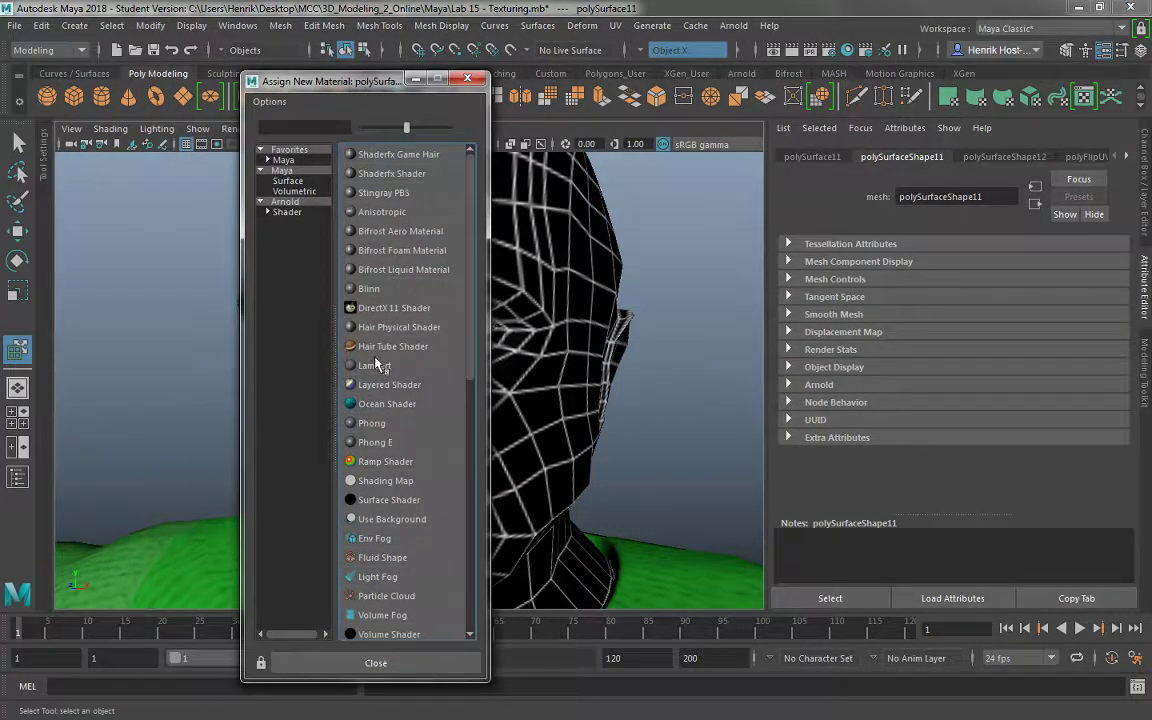
pyautogui.click(346, 256)
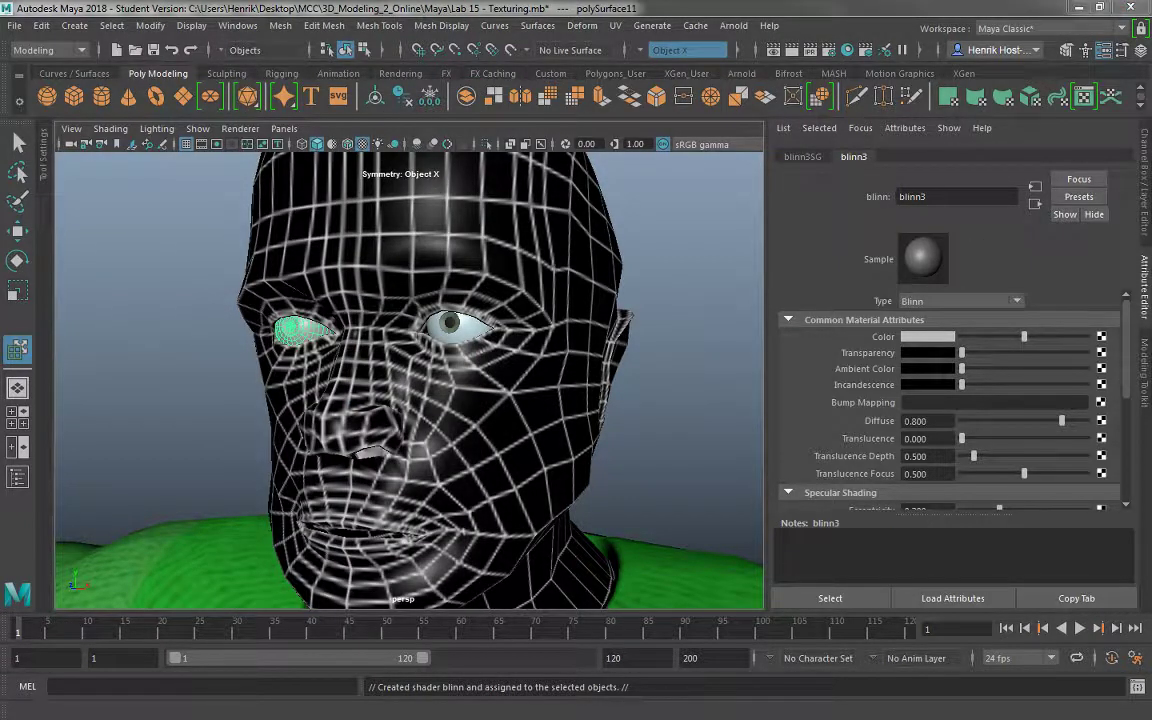
# Connect a File texture to the right eye material's color and load Eye_Diffuse2.tga
pyautogui.click(1101, 336)
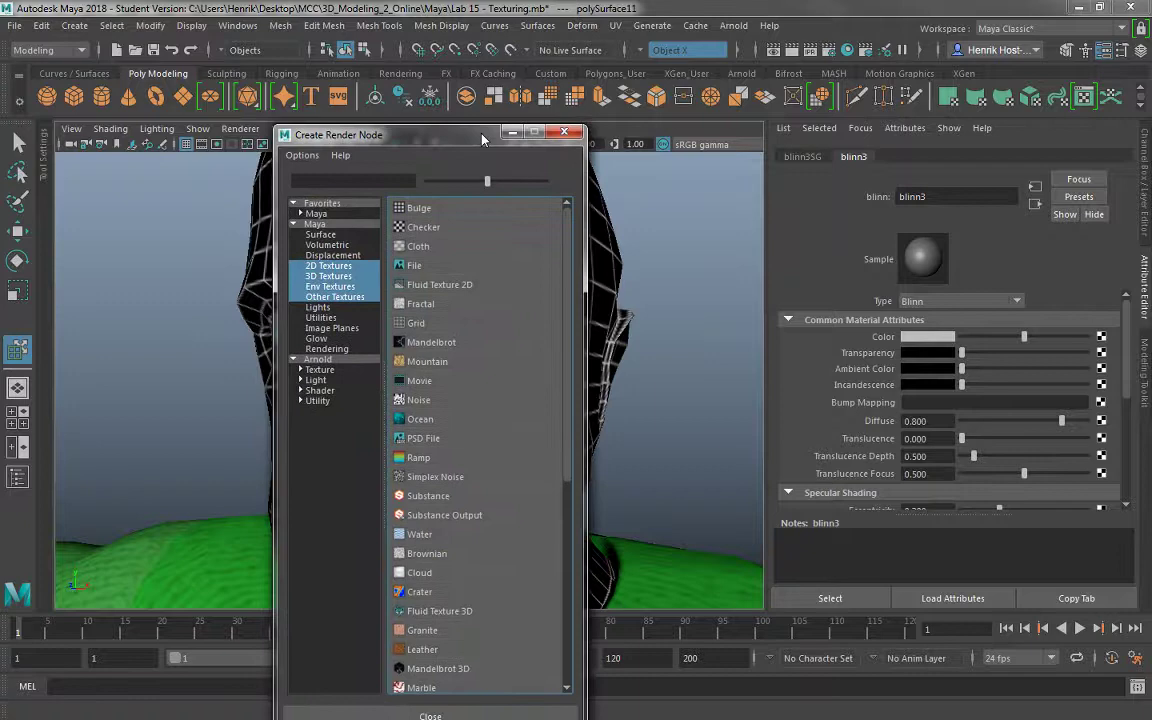
pyautogui.click(416, 262)
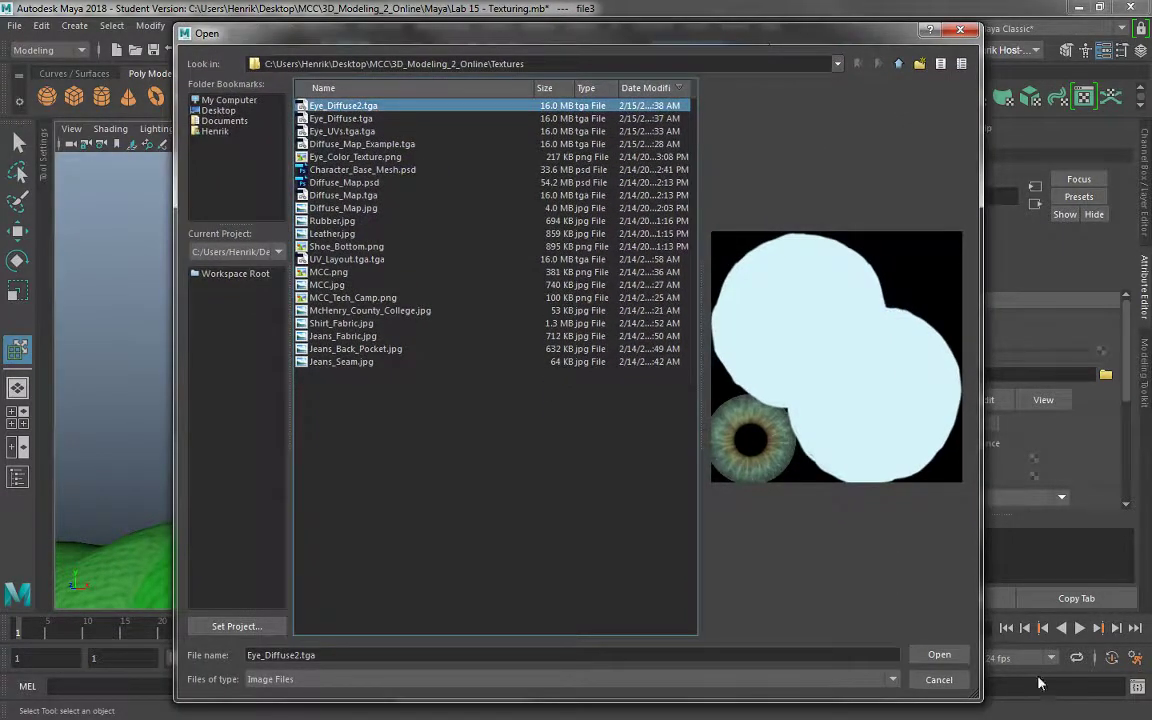
pyautogui.click(1005, 652)
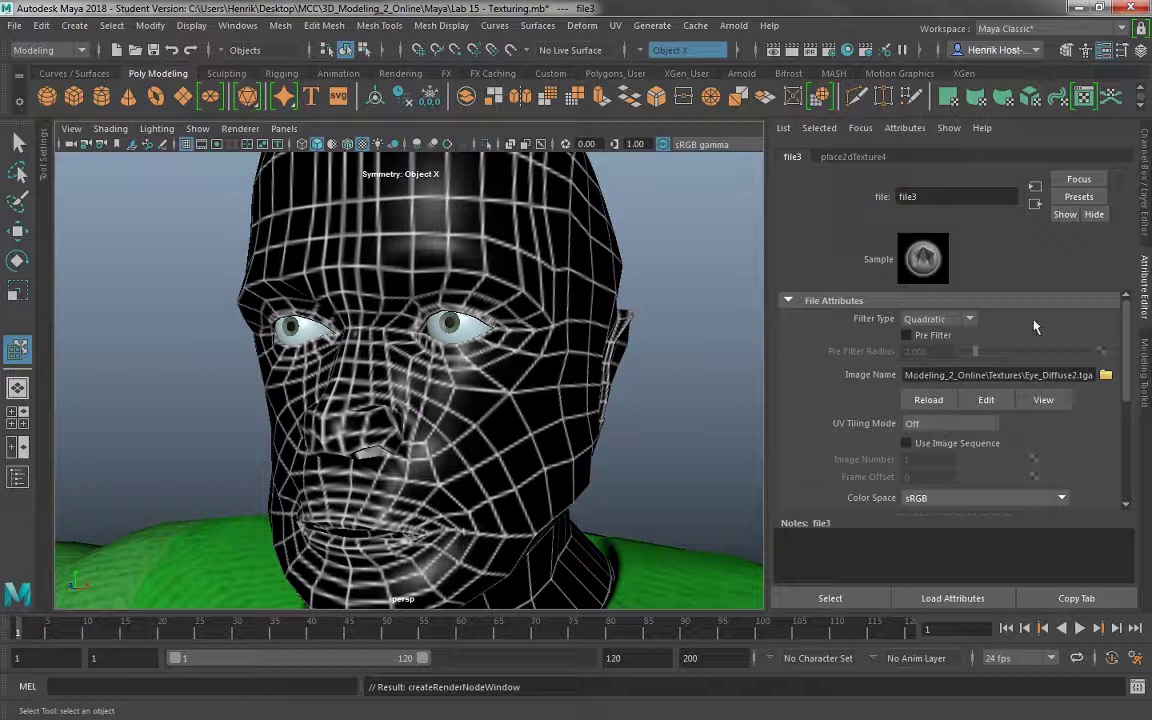
# Rename the Blinn material on the character's right eye to R_Eye_Material
pyautogui.click(285, 322)
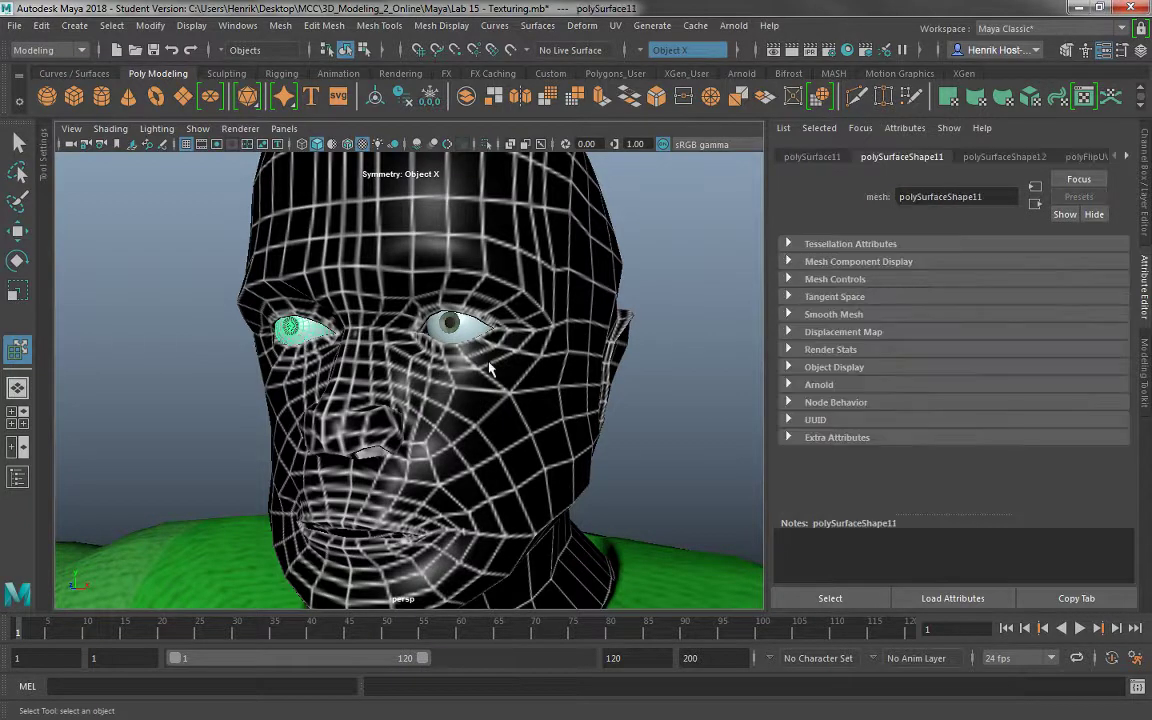
pyautogui.rightClick(1011, 151)
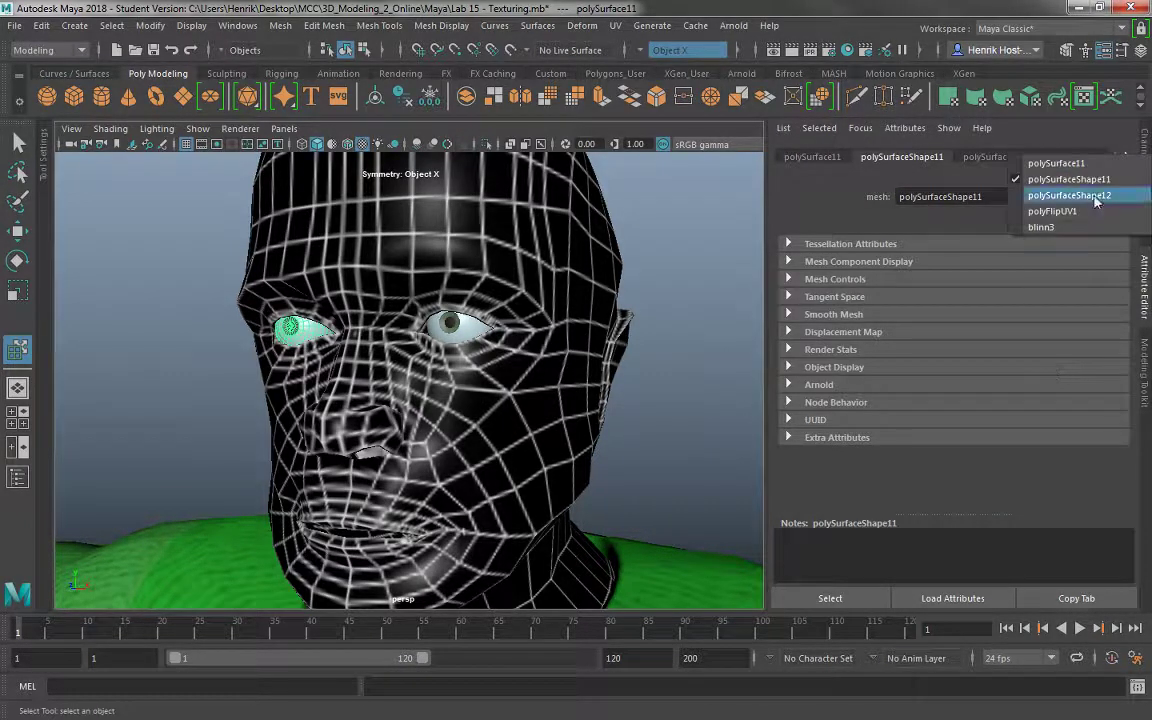
pyautogui.click(1045, 227)
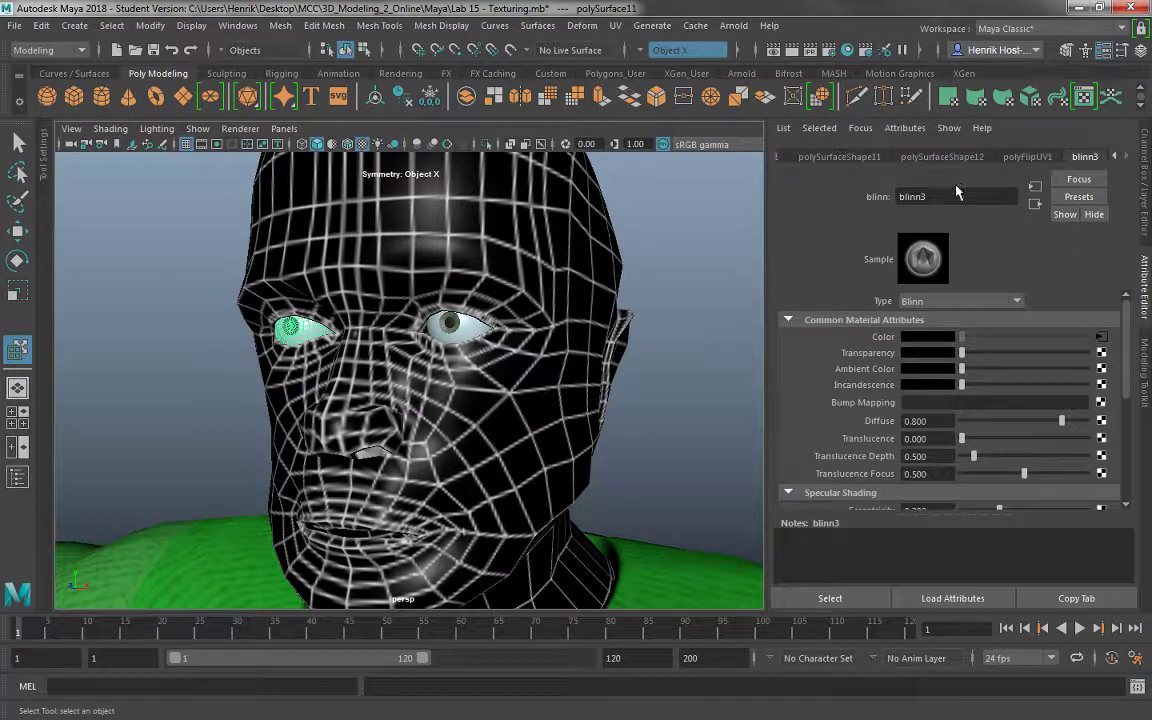
pyautogui.write('R_Eye_Material')
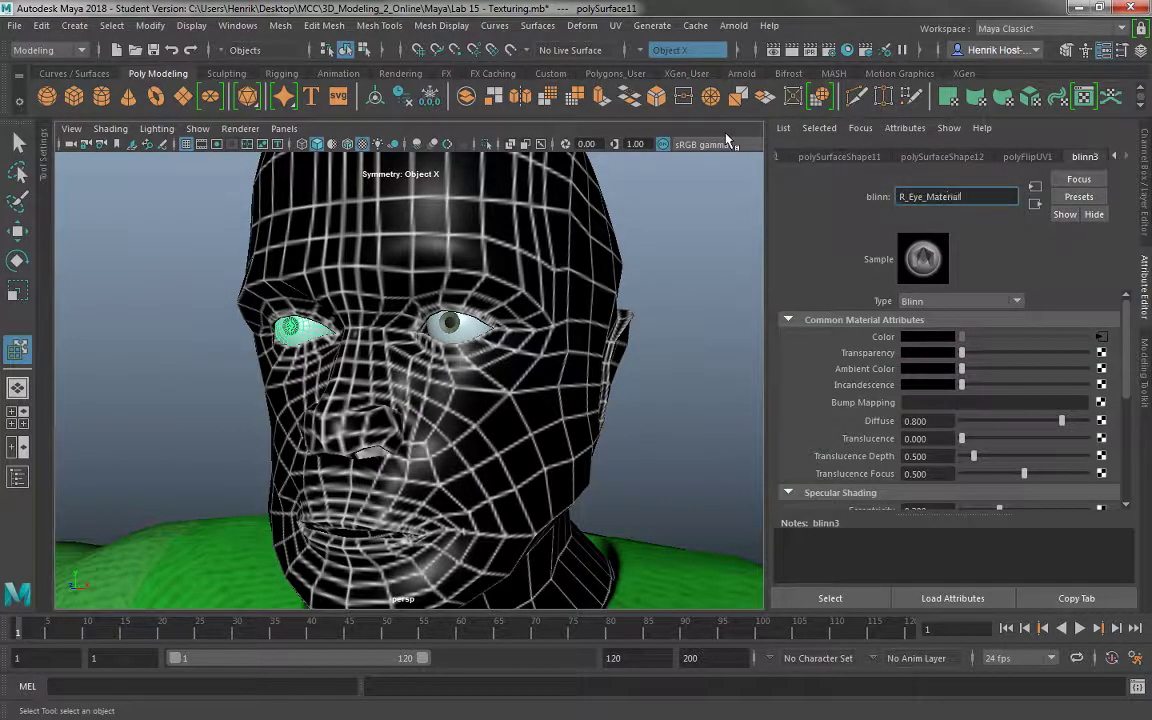
pyautogui.press('Return')
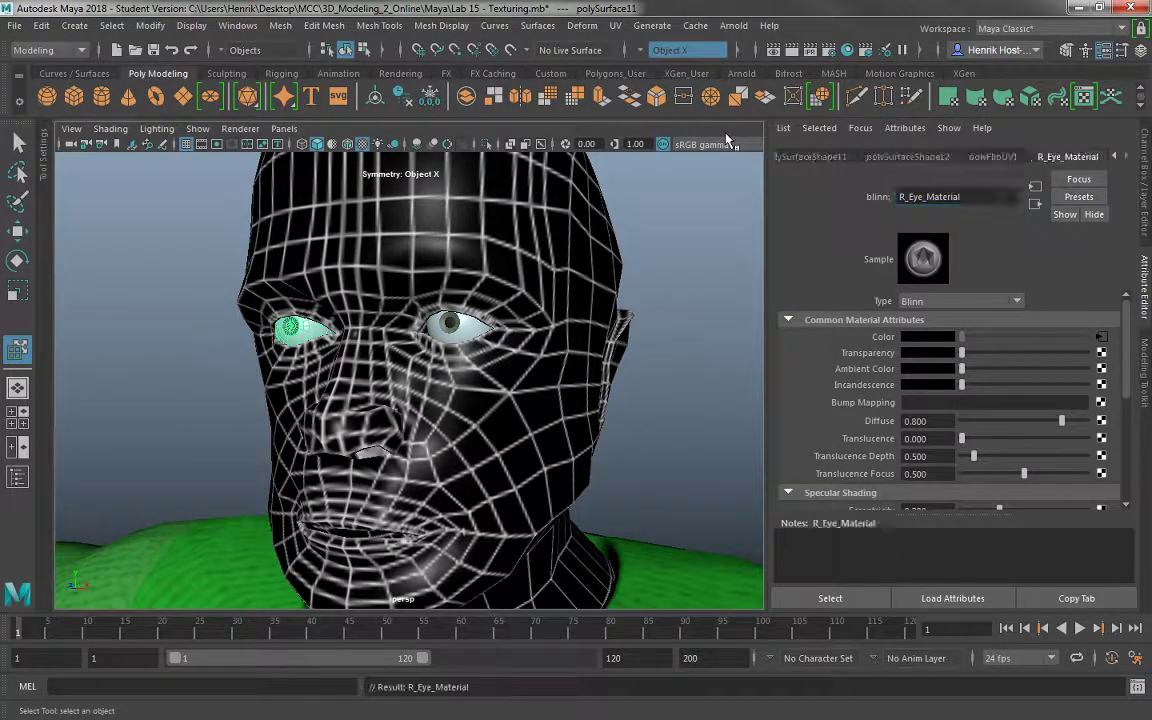
# Rename the Blinn material on the character's left eye to L_Eye_Material
pyautogui.click(455, 322)
pyautogui.click(912, 196)
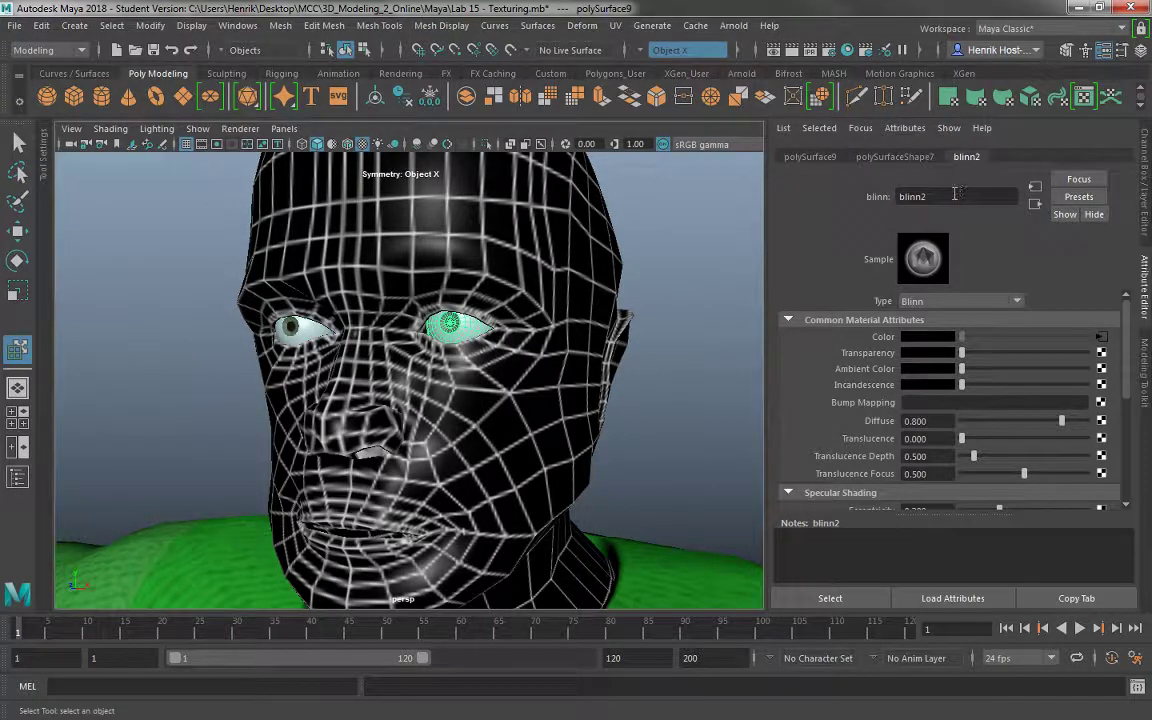
pyautogui.write('L_E')
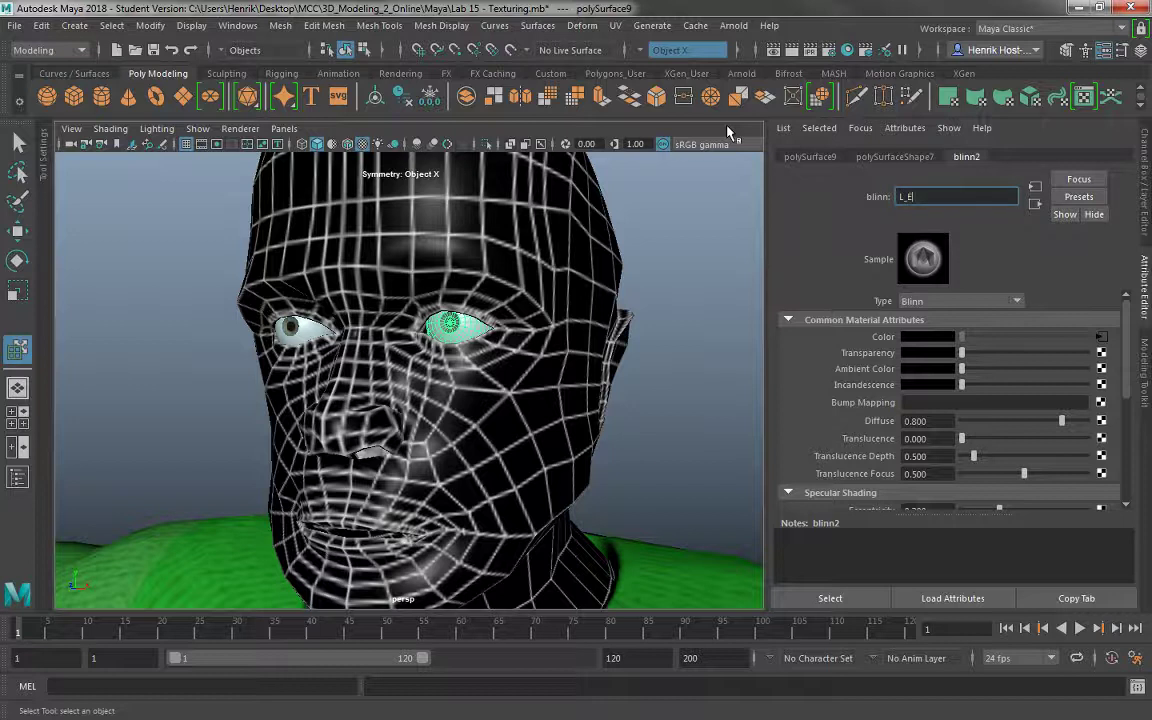
pyautogui.write('ye_Material')
pyautogui.press('Return')
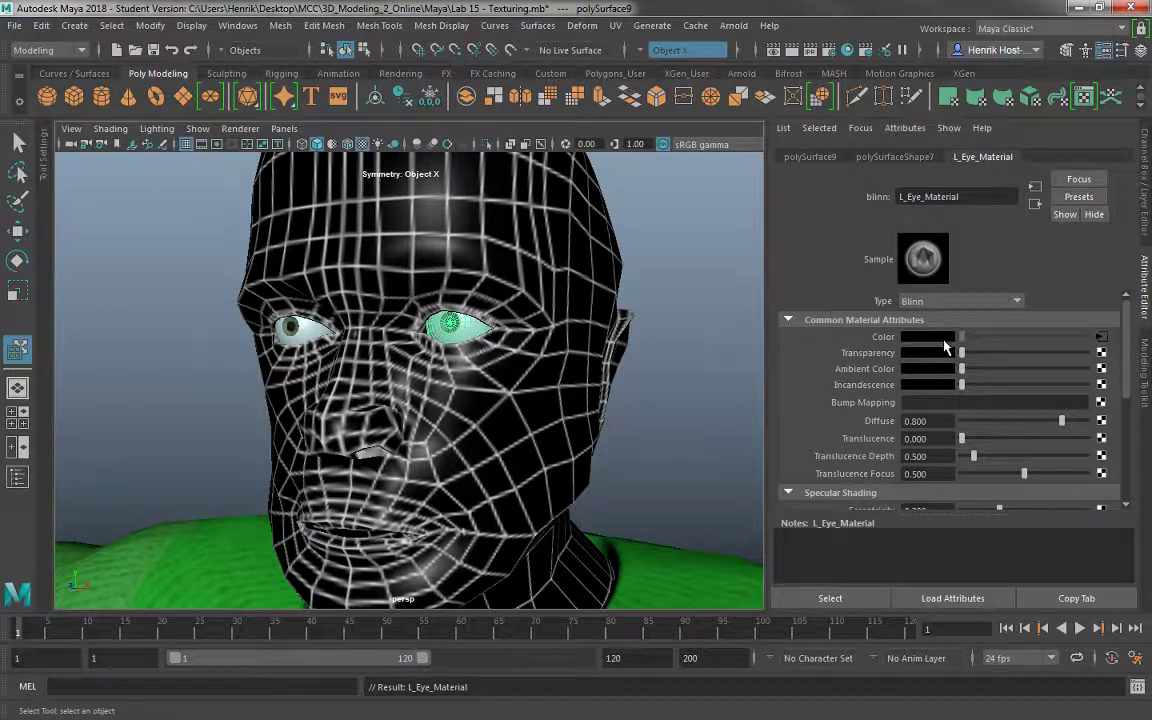
# Set L_Eye_Material's specular roll off to 0.265 and its eccentricity to 0.142
pyautogui.scroll(-3, 950, 400)
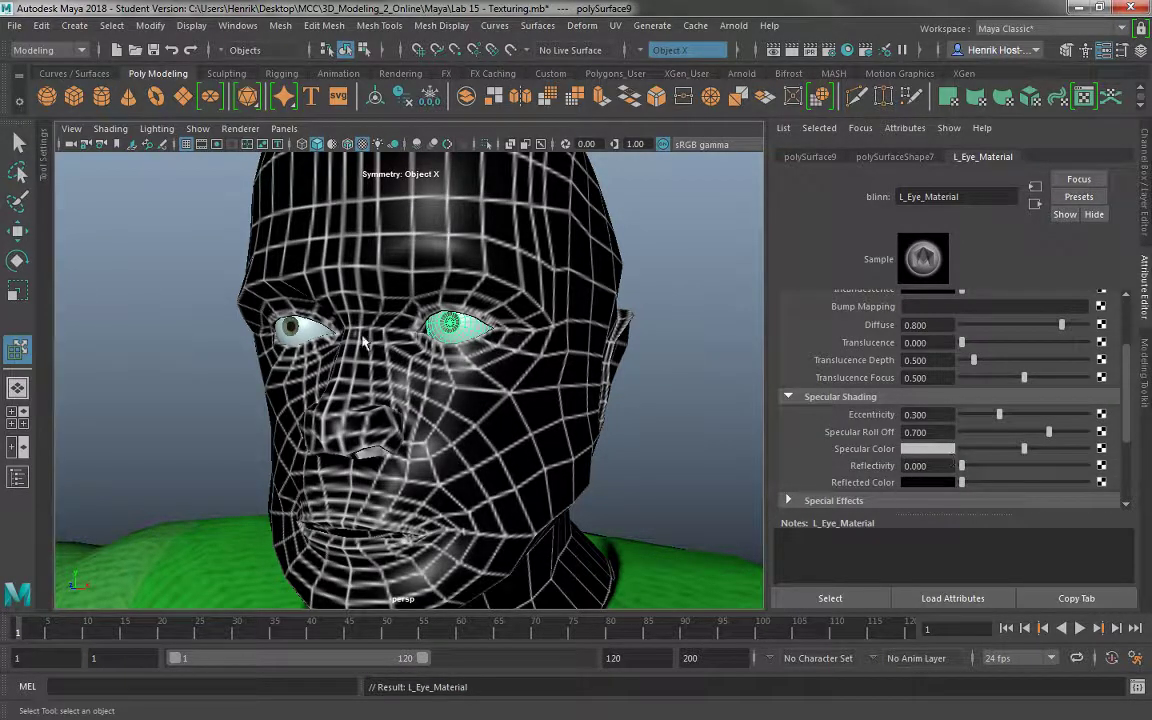
pyautogui.click(288, 322)
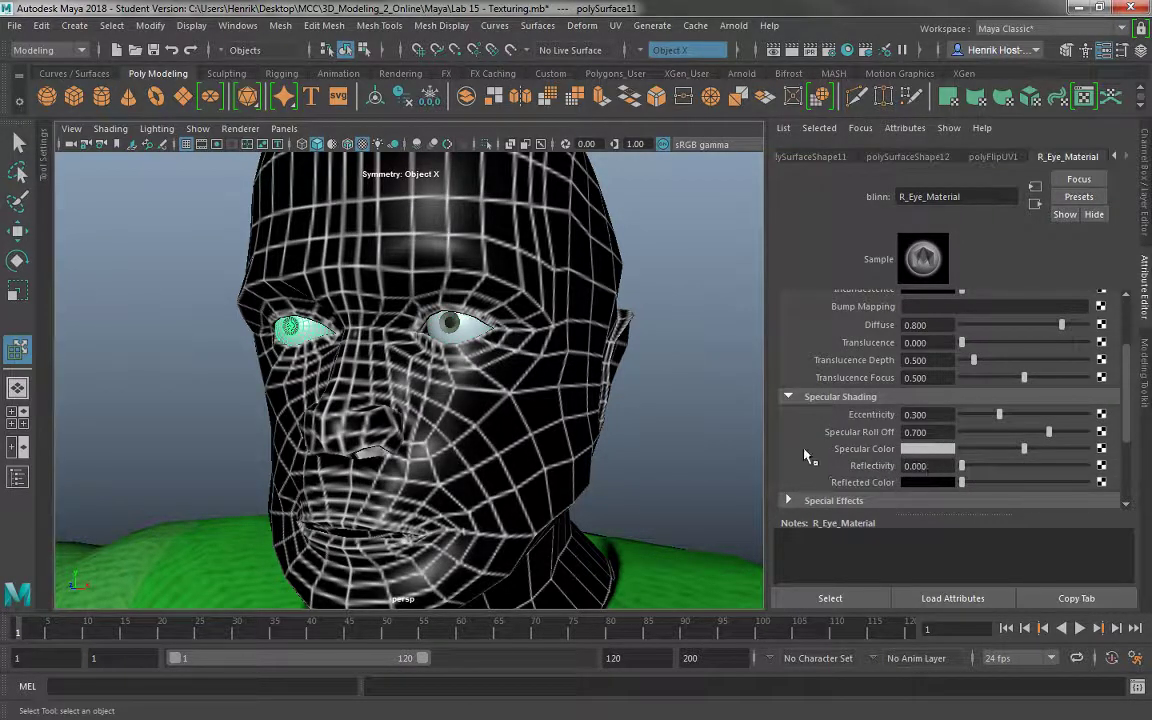
pyautogui.click(466, 318)
pyautogui.click(995, 432)
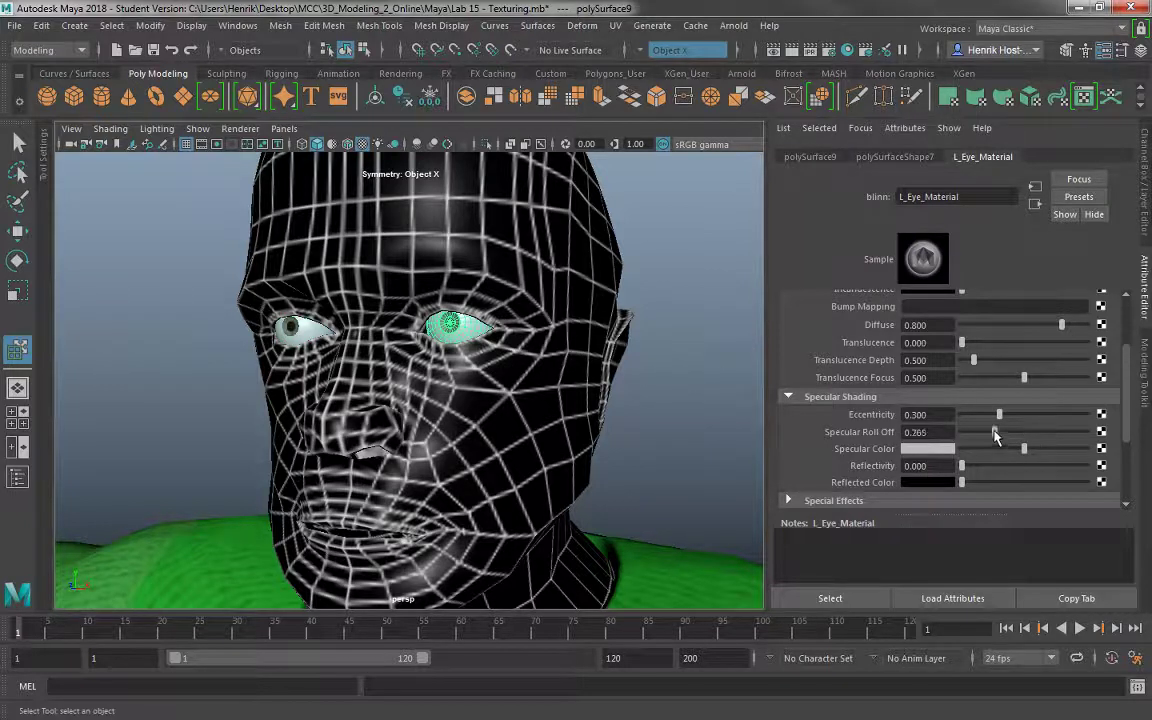
pyautogui.click(979, 414)
pyautogui.click(288, 292)
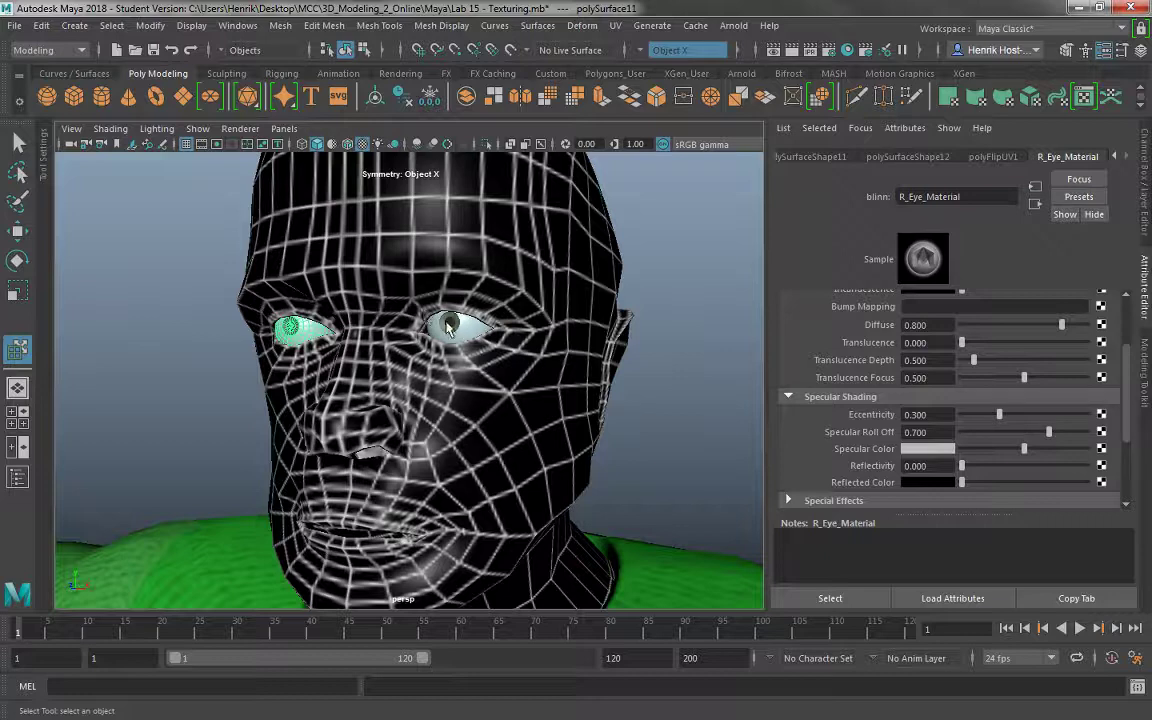
pyautogui.click(403, 297)
pyautogui.click(291, 335)
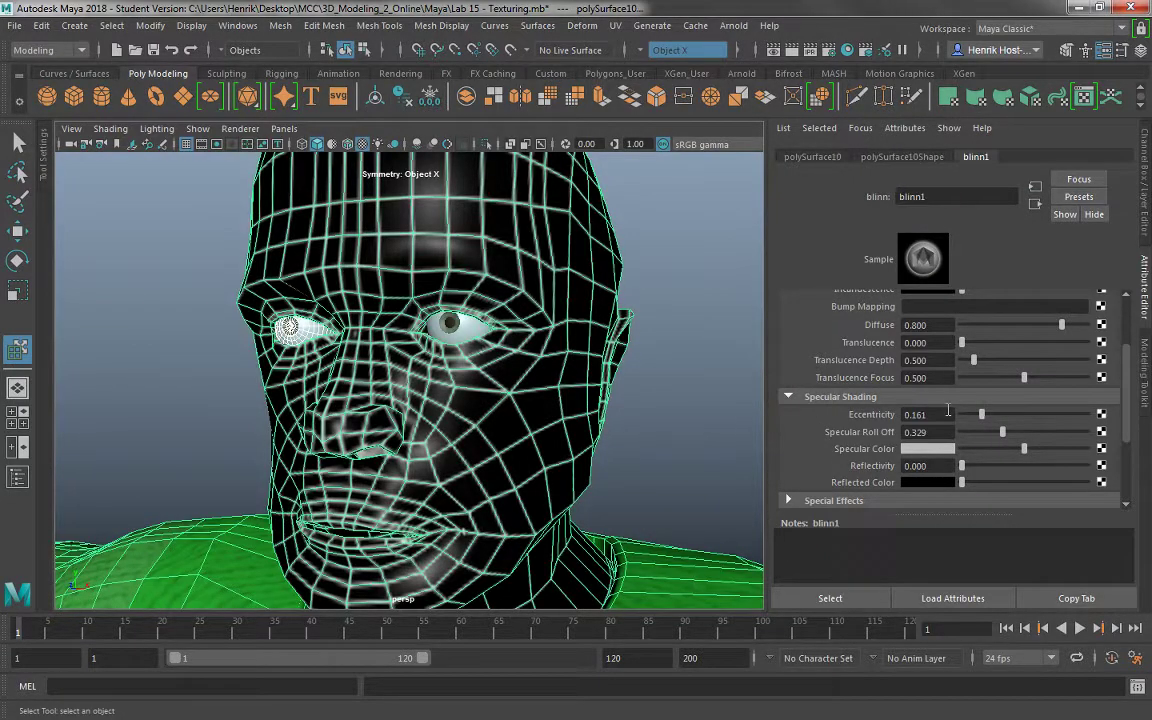
pyautogui.moveTo(946, 412); pyautogui.dragTo(740, 386)
pyautogui.write('1.420')
pyautogui.press('Return')
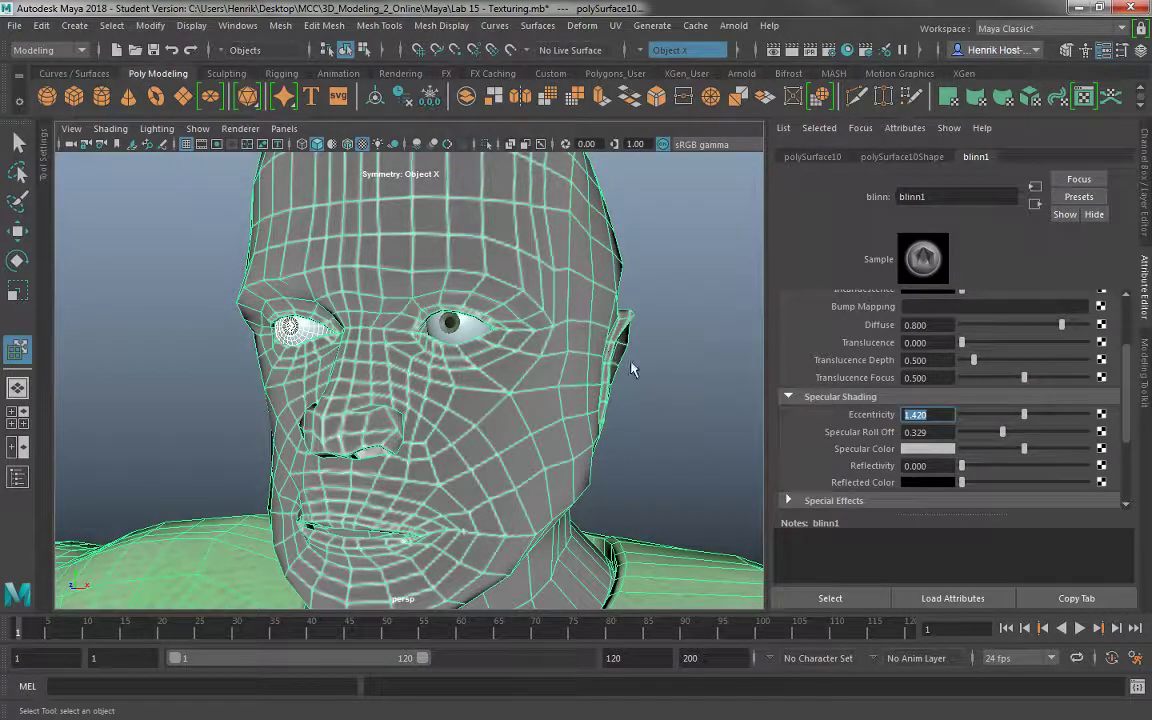
pyautogui.hotkey('ctrl', 'z')
# Set the eccentricity of the right eye's material to 1.420
pyautogui.click(291, 325)
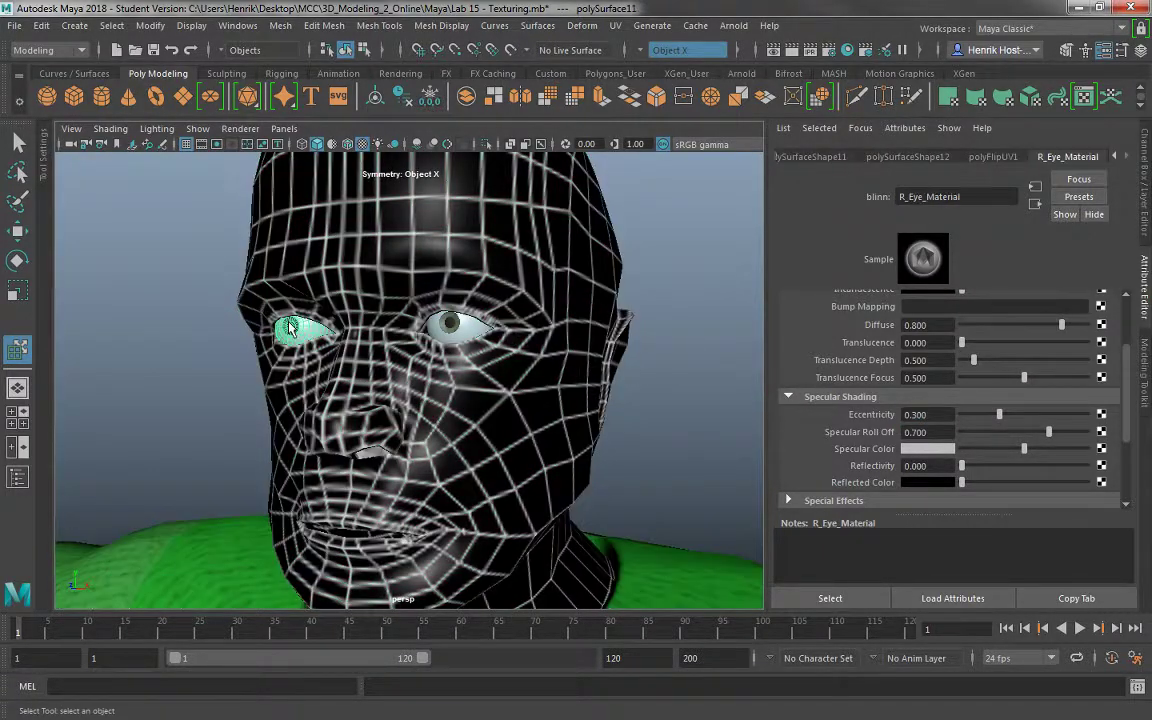
pyautogui.moveTo(946, 413); pyautogui.dragTo(789, 390)
pyautogui.write('1.420')
pyautogui.press('Return')
# Match R_Eye_Material's highlight to the left eye's with specular roll off 0.265 and eccentricity 0.142
pyautogui.click(440, 320)
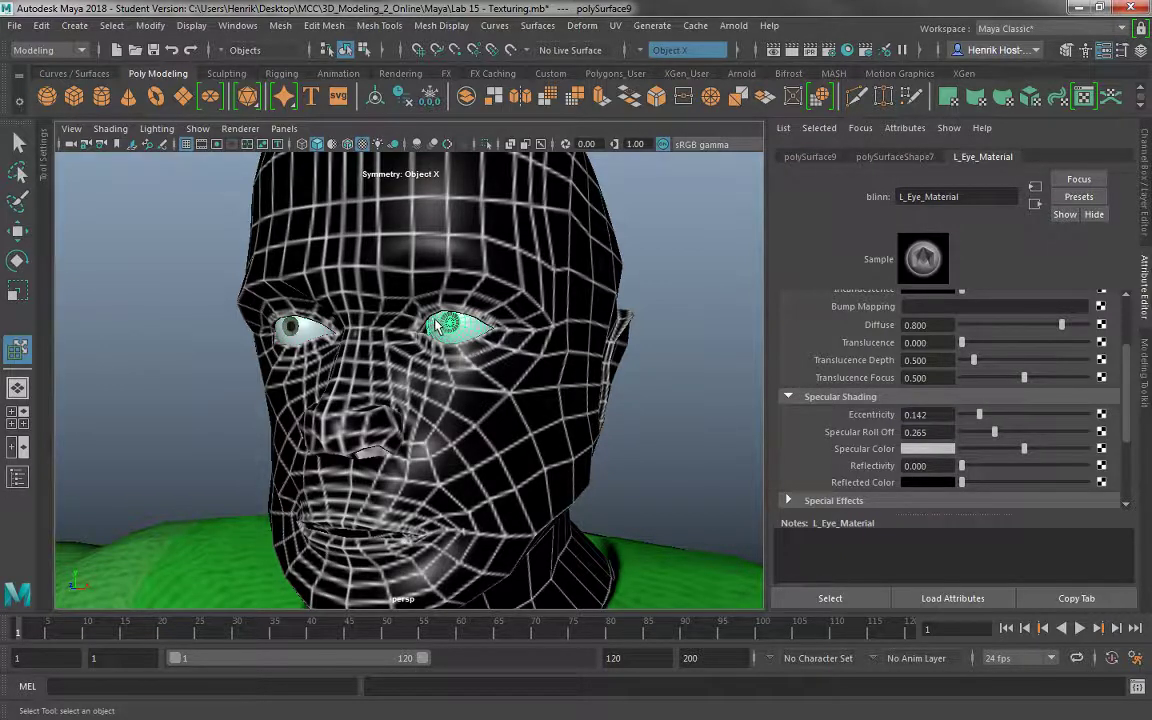
pyautogui.click(298, 333)
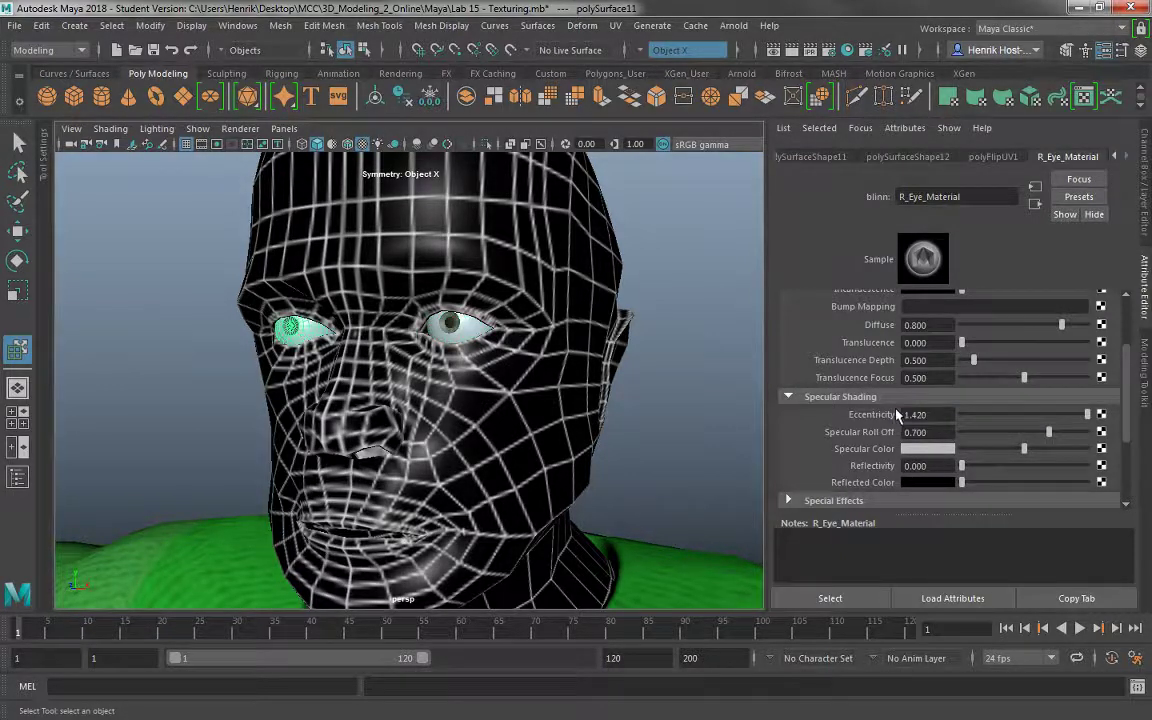
pyautogui.moveTo(935, 432); pyautogui.dragTo(808, 423)
pyautogui.write('0.265')
pyautogui.press('Return')
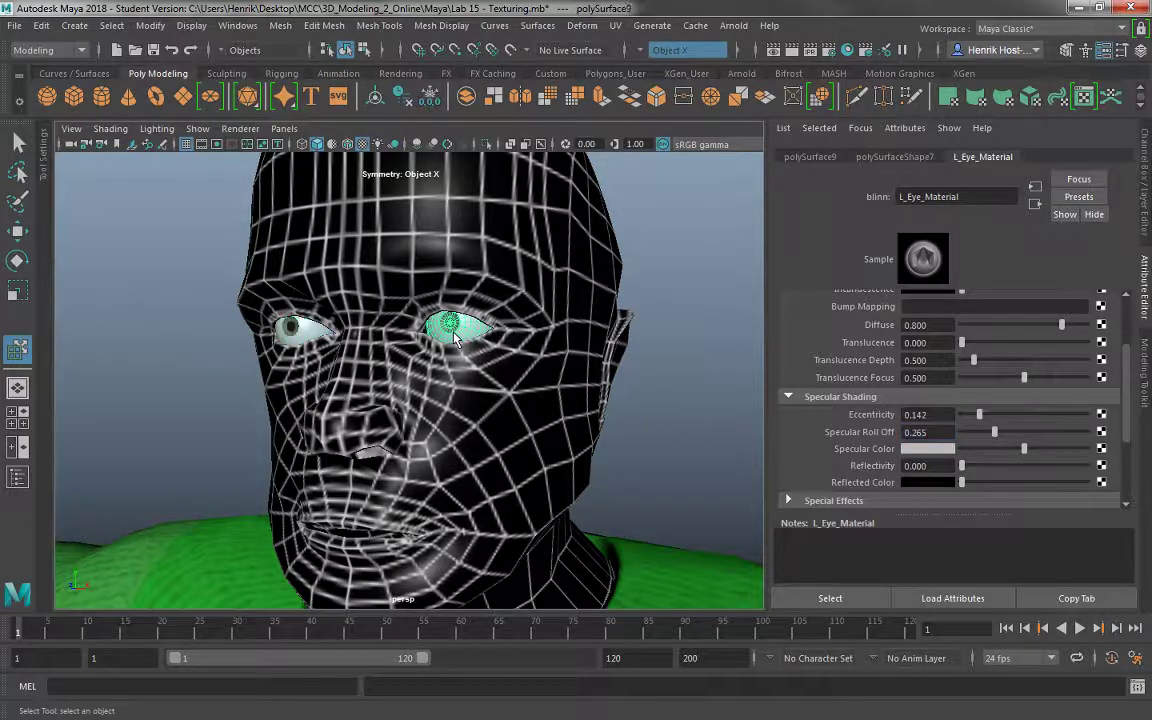
pyautogui.click(928, 414)
pyautogui.press('BackSpace')
pyautogui.write('0.142')
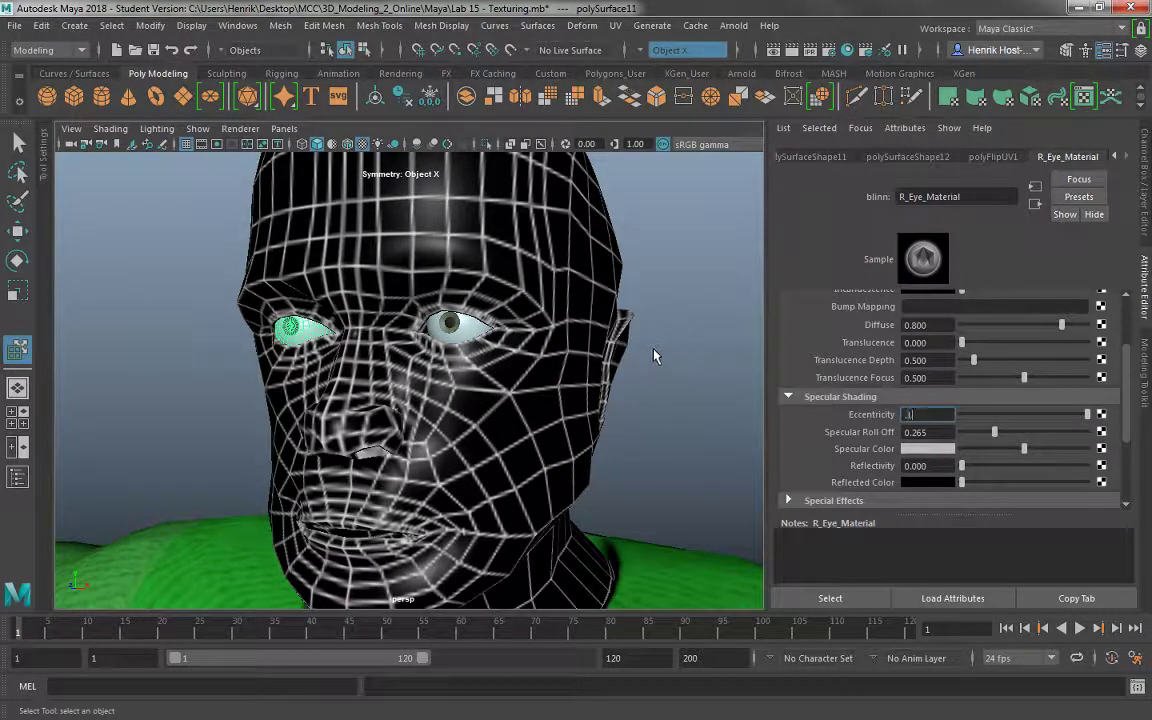
pyautogui.press('Return')
pyautogui.click(572, 349)
pyautogui.moveTo(572, 349); pyautogui.dragTo(519, 413)
pyautogui.moveTo(441, 322); pyautogui.dragTo(427, 411)
pyautogui.moveTo(344, 417)
pyautogui.mouseDown()
pyautogui.moveTo(363, 423)
pyautogui.moveTo(404, 494)
pyautogui.moveTo(333, 432)
pyautogui.mouseUp()
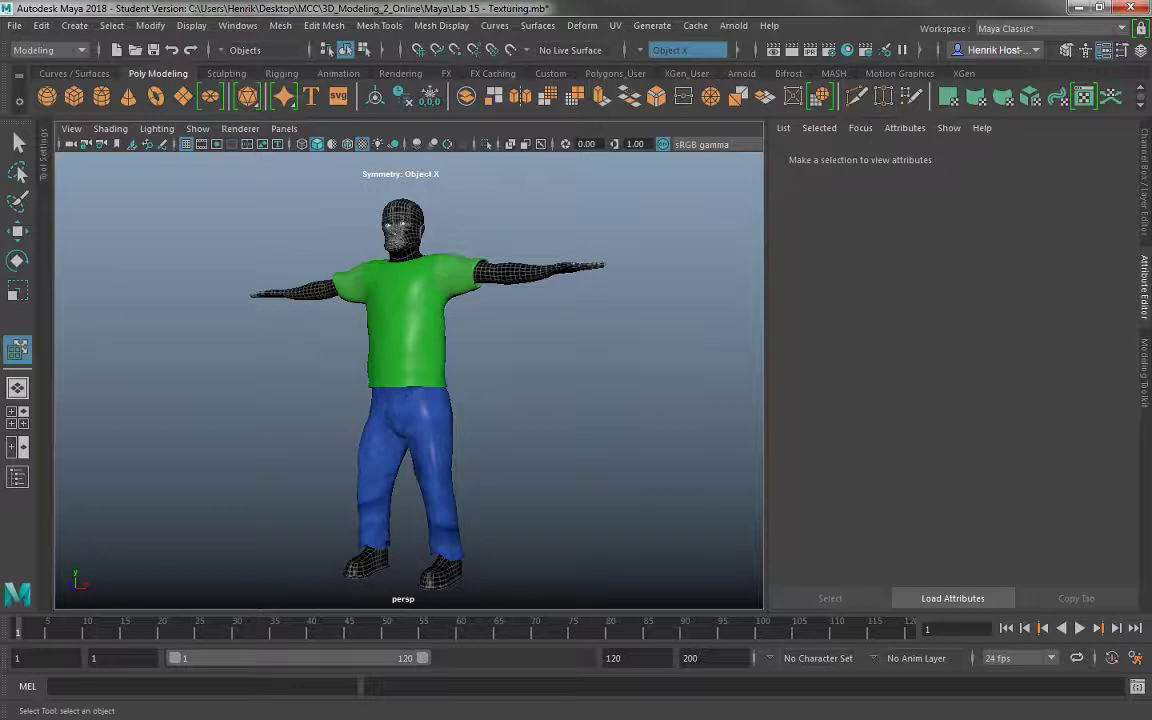
# Switch to Diffuse_Map.psd in Photoshop and make the Projection_Texturing layer group visible
pyautogui.hotkey('alt', 'Tab')
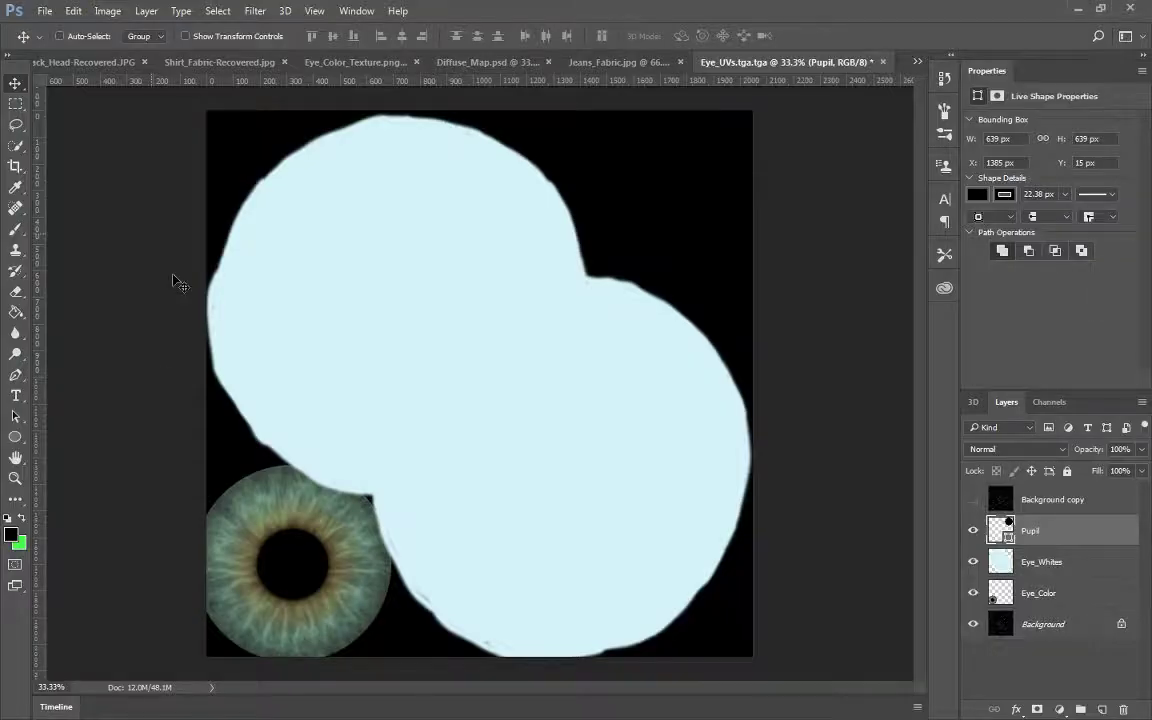
pyautogui.click(455, 62)
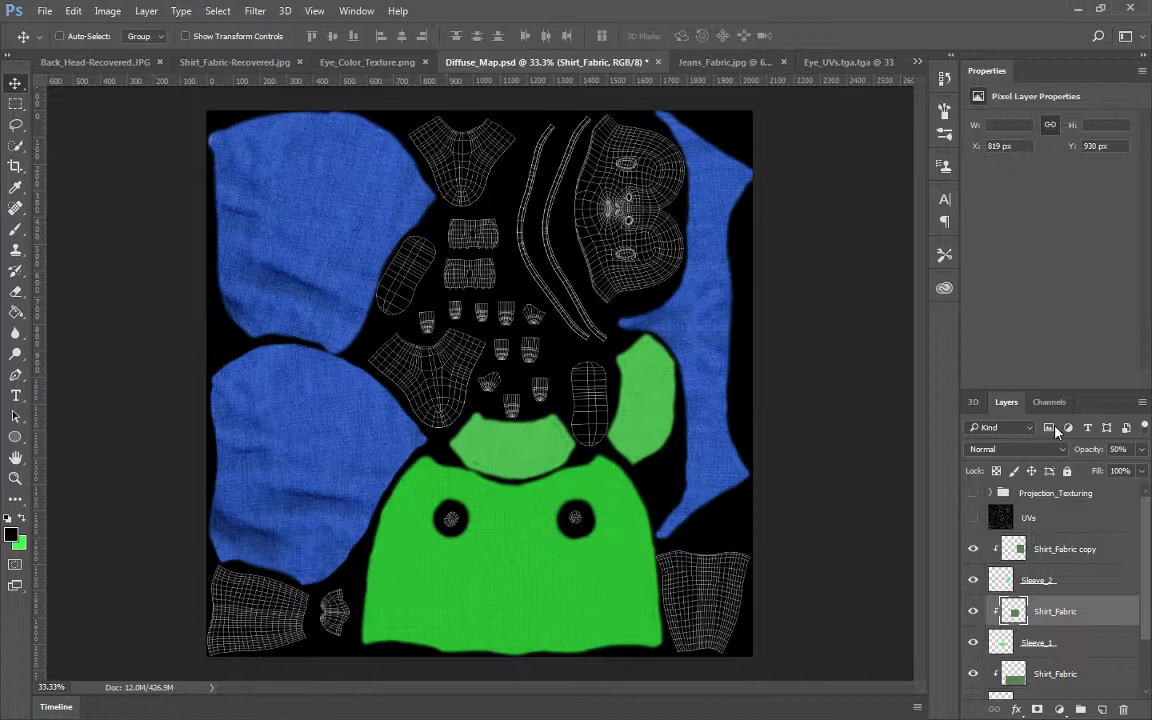
pyautogui.click(971, 493)
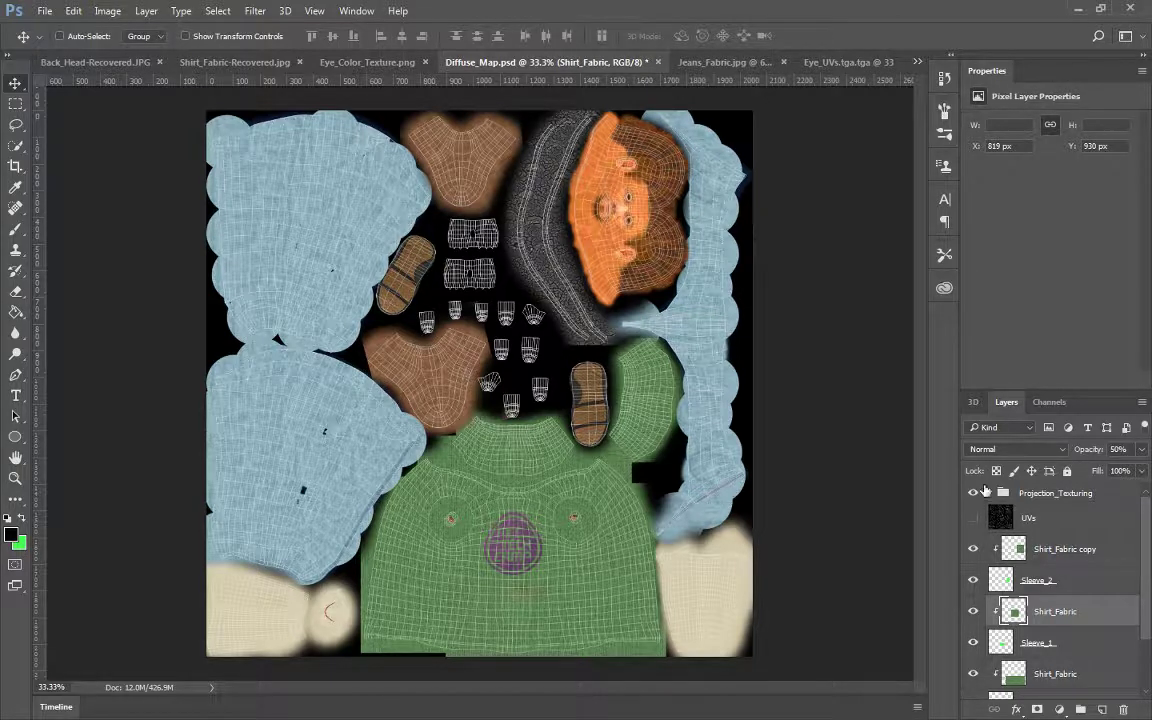
pyautogui.scroll(-2, 1030, 560)
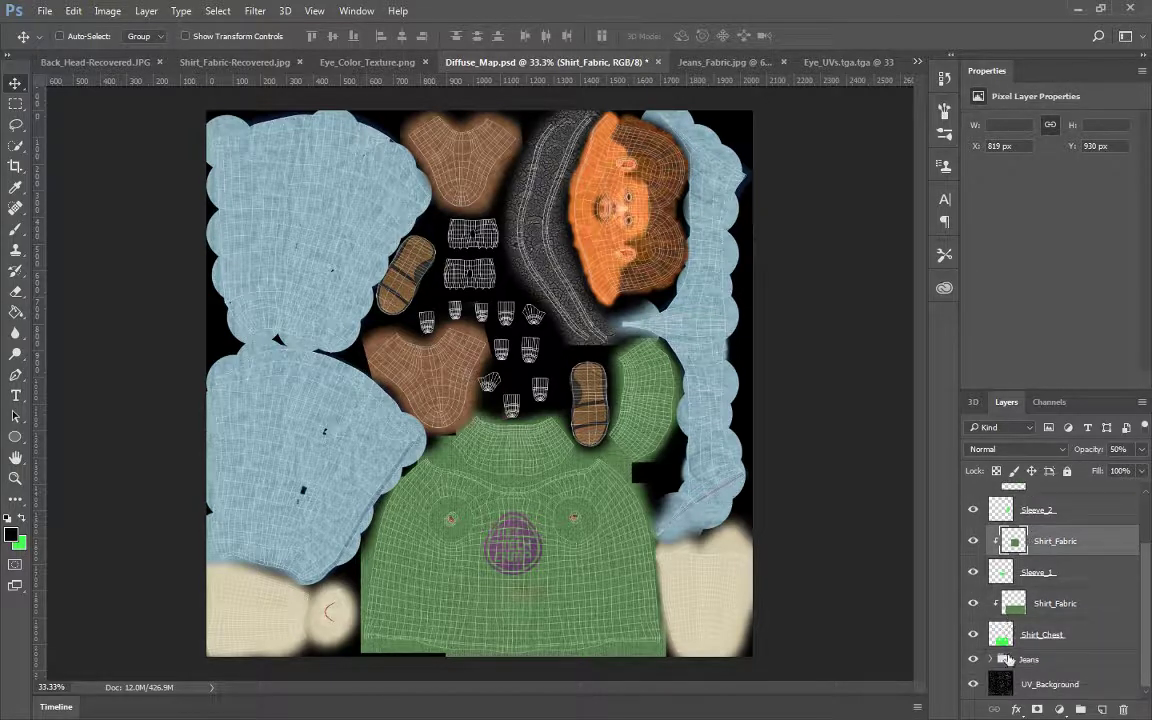
pyautogui.click(974, 686)
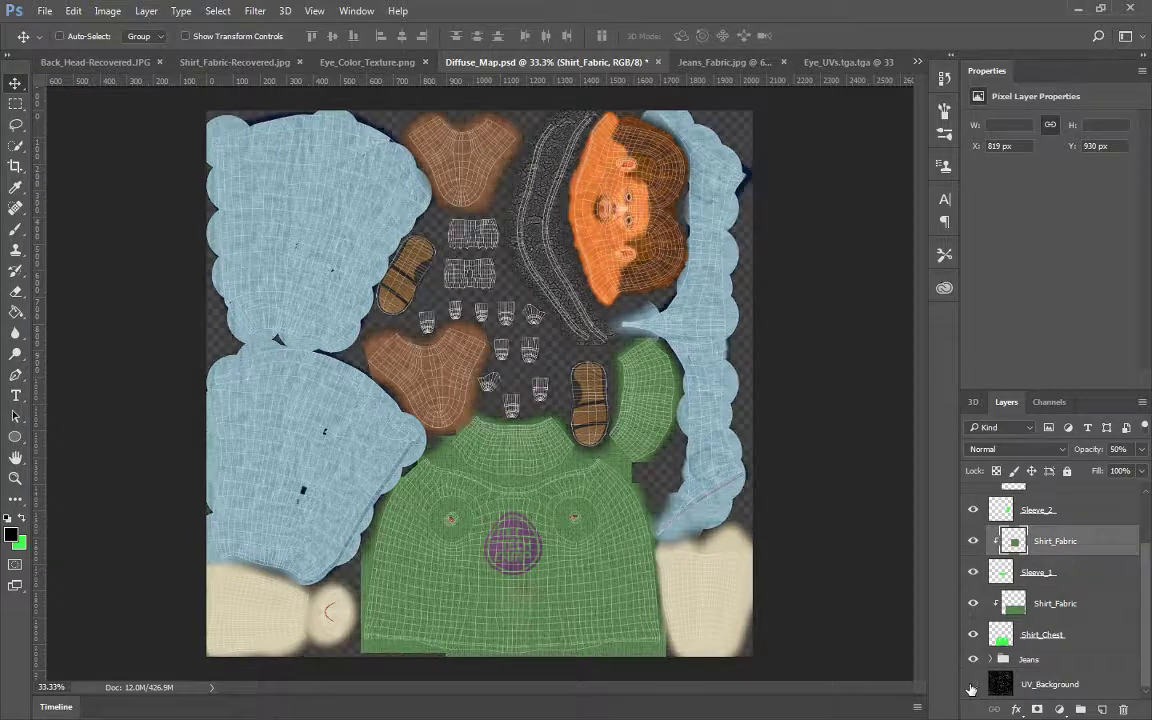
pyautogui.click(972, 684)
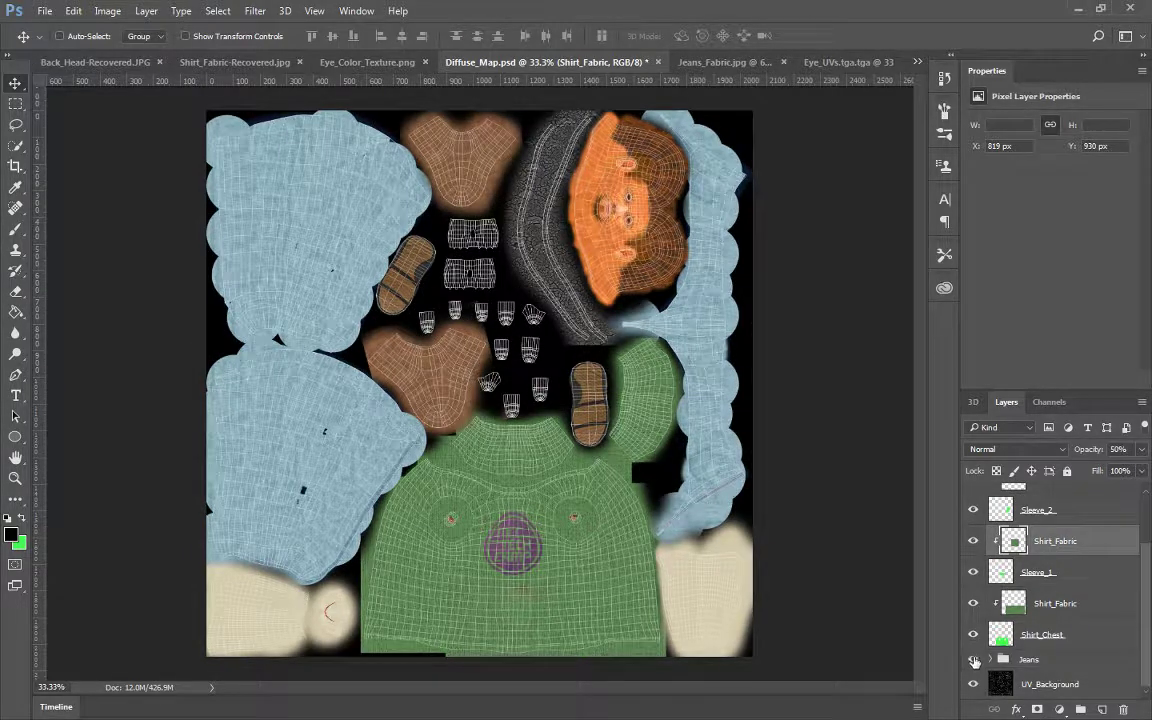
# Expand the Projection_Texturing group and hide its UV_Layout copy layer
pyautogui.scroll(1, 973, 630)
pyautogui.scroll(1, 973, 621)
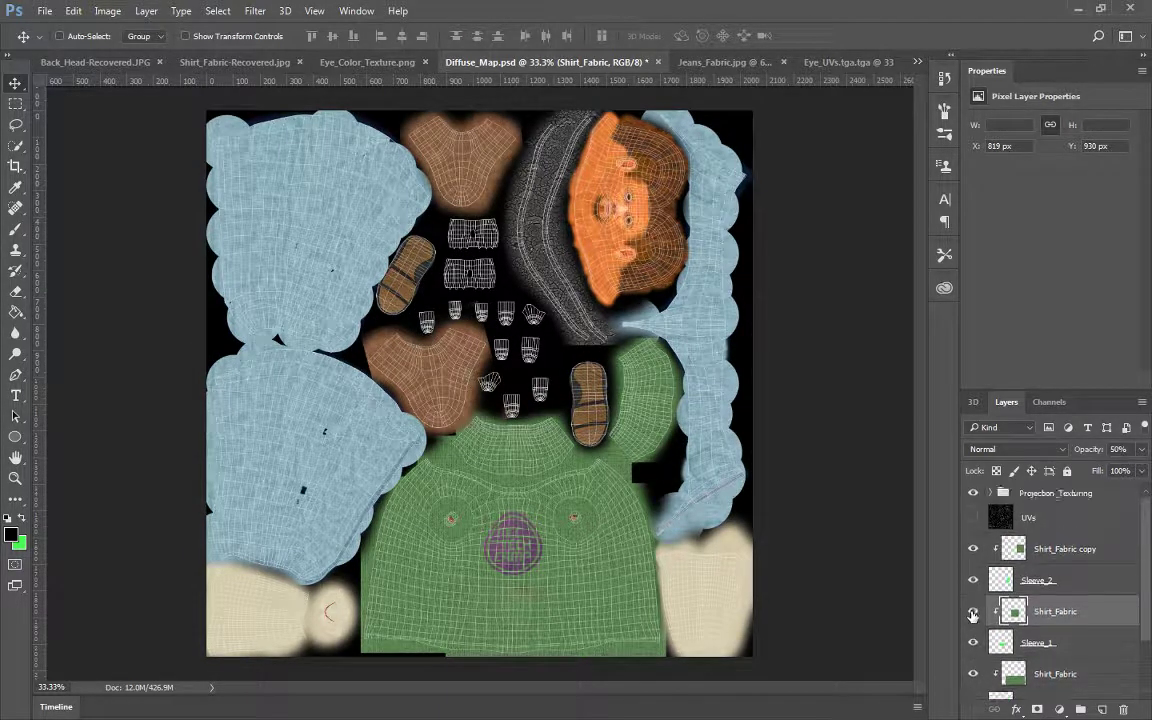
pyautogui.click(992, 494)
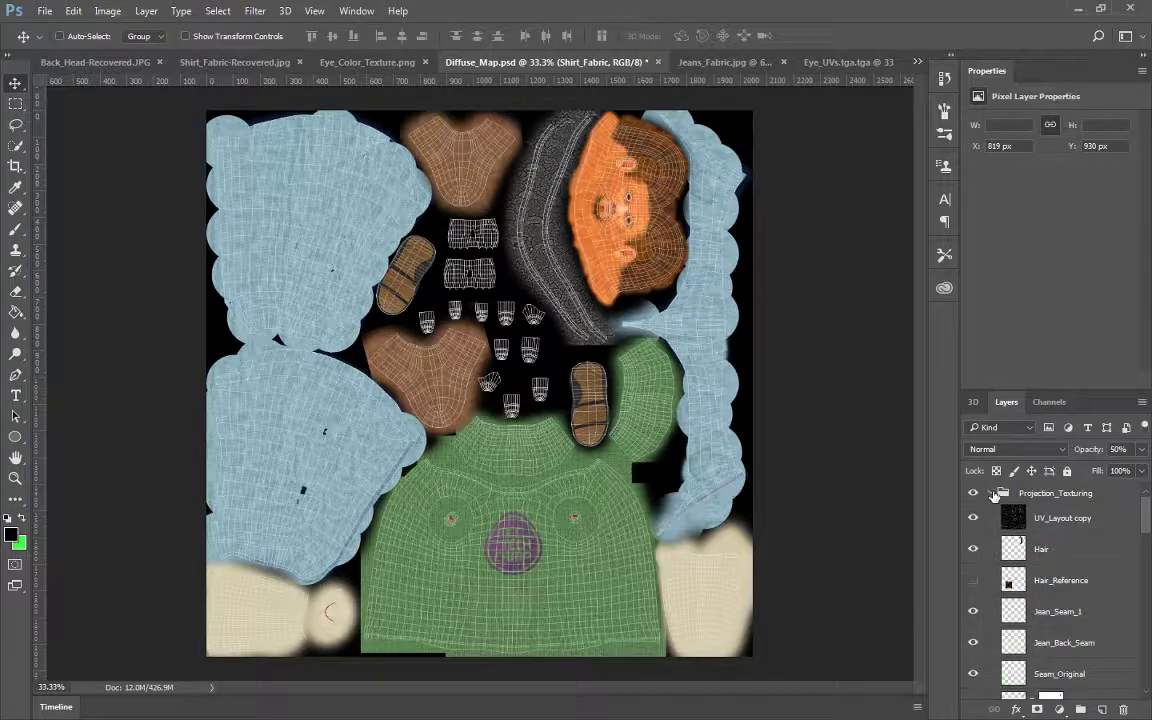
pyautogui.click(973, 517)
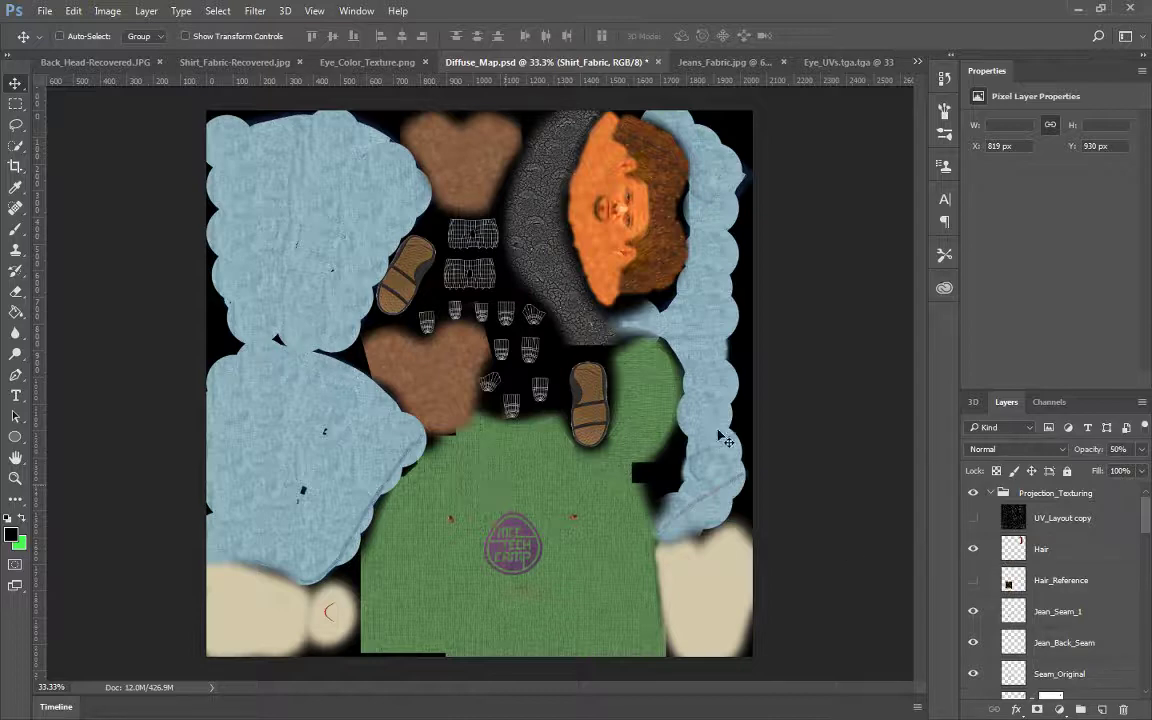
pyautogui.press('ctrl')
pyautogui.hotkey('ctrl', 'shift', 's')
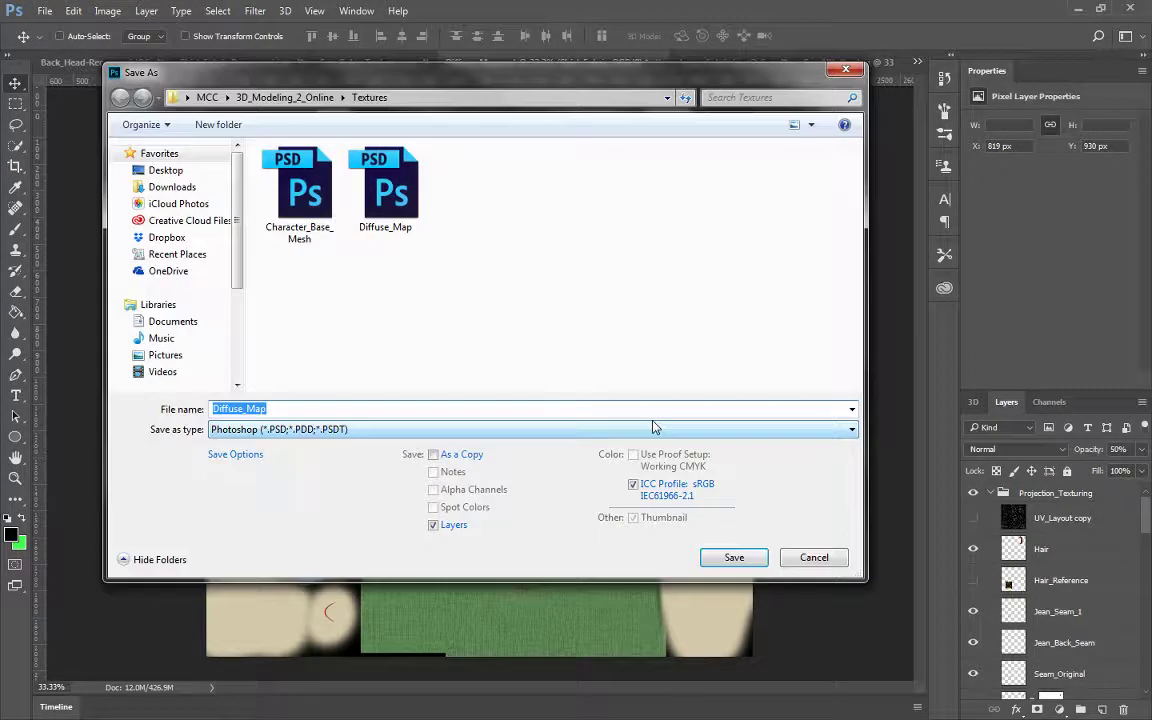
pyautogui.click(312, 430)
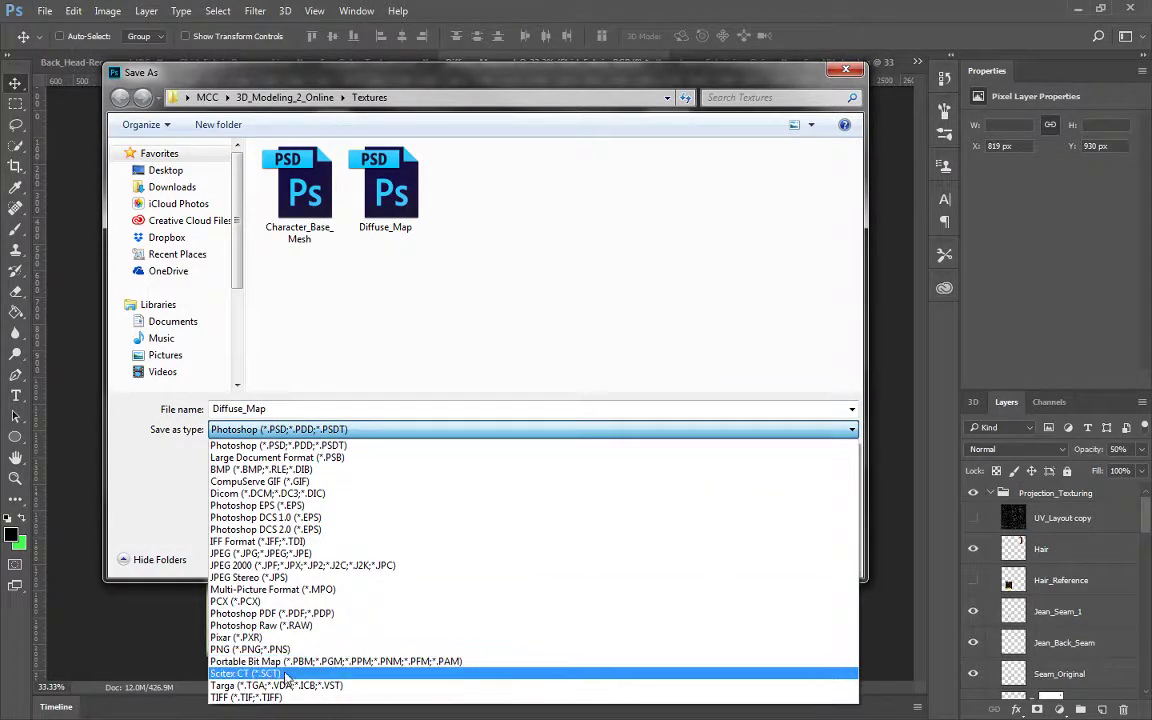
pyautogui.click(586, 229)
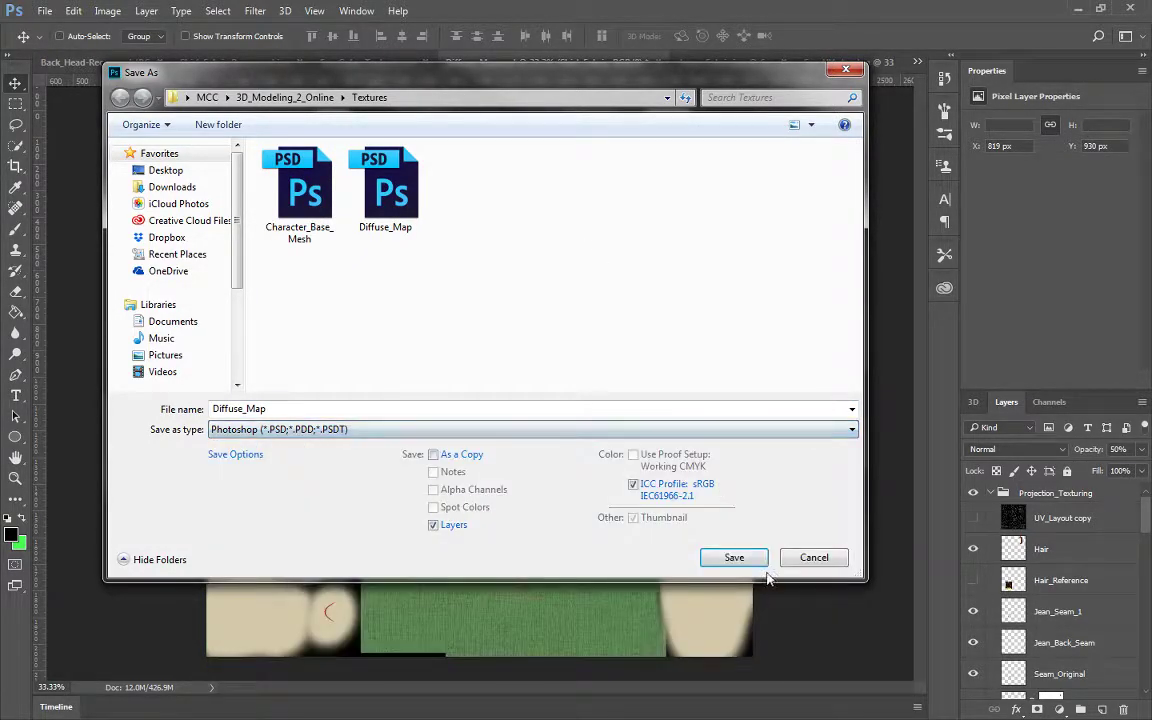
pyautogui.click(808, 557)
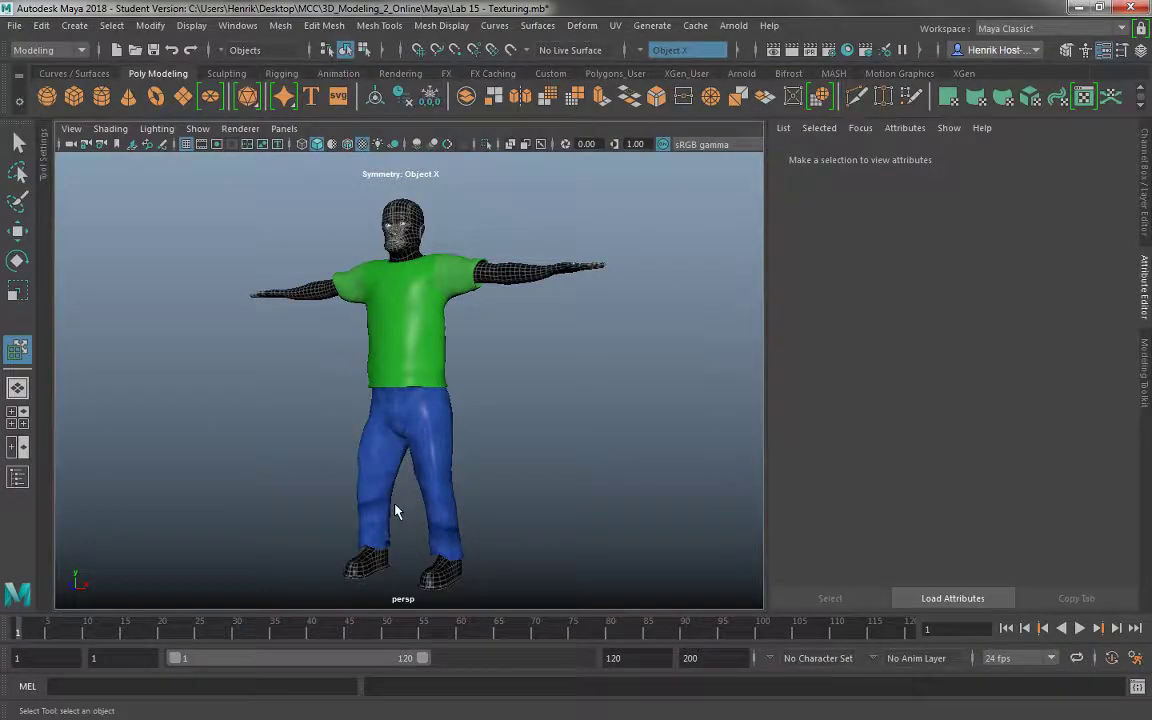
# Replace the image file behind the color of the character body's blinn1 material with Diffuse_Map.tga from the Textures folder
pyautogui.click(395, 511)
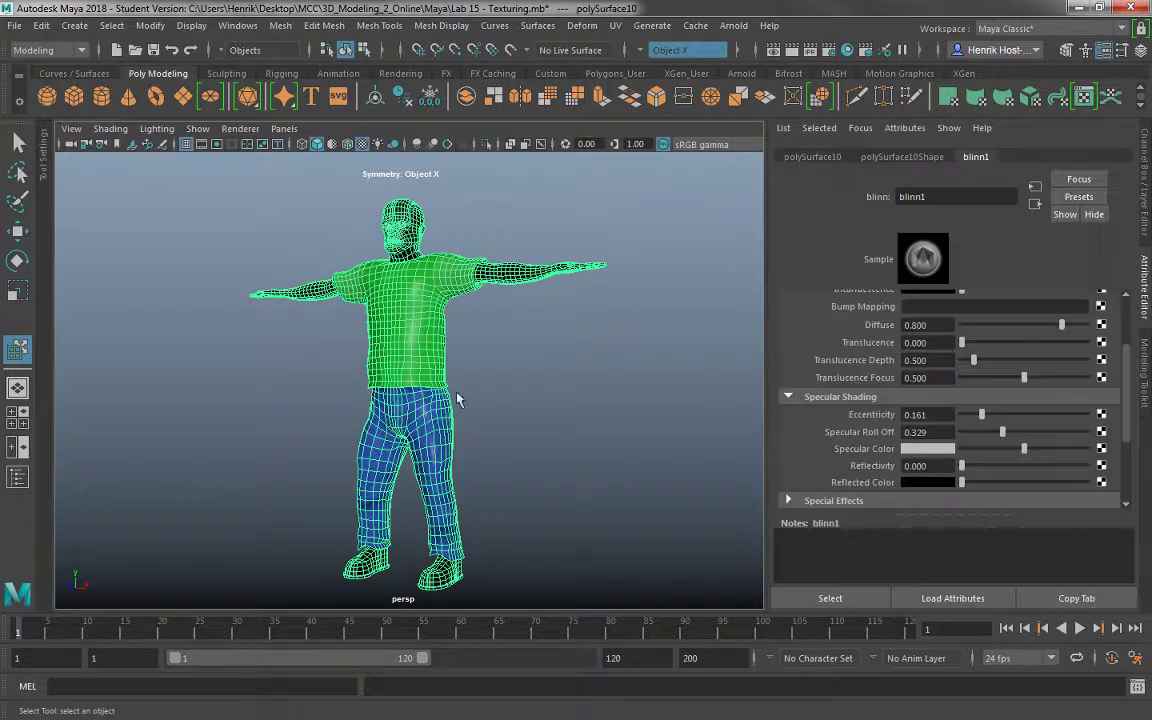
pyautogui.scroll(3, 952, 357)
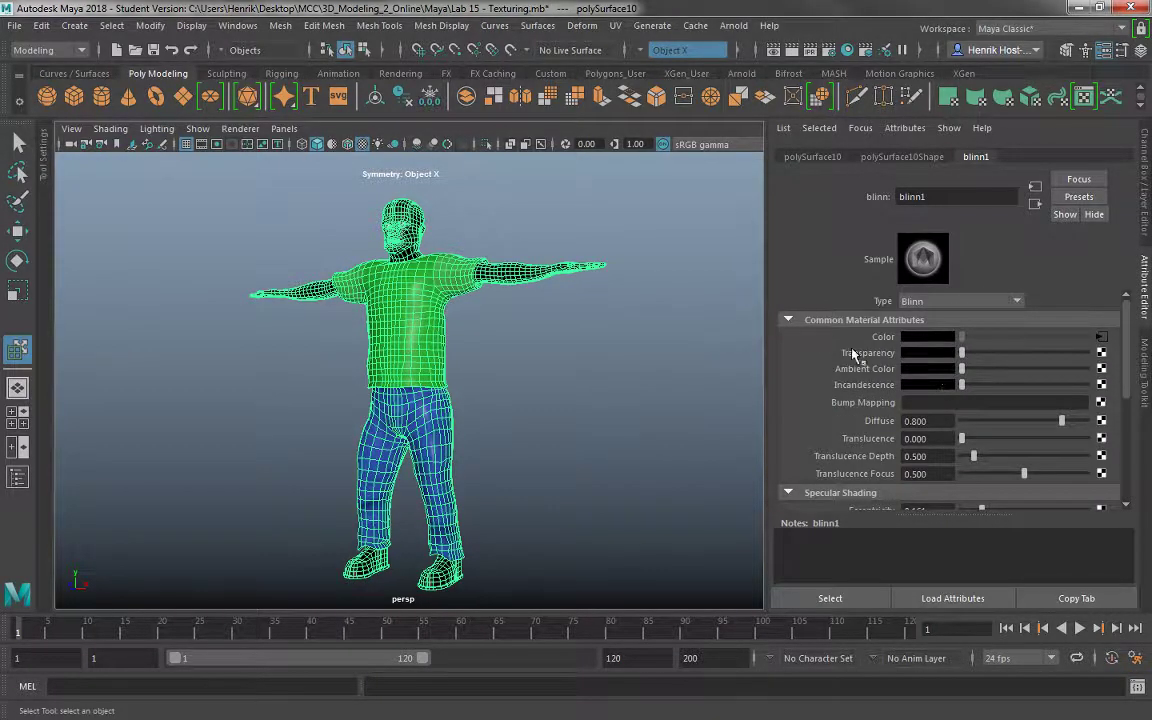
pyautogui.click(1100, 340)
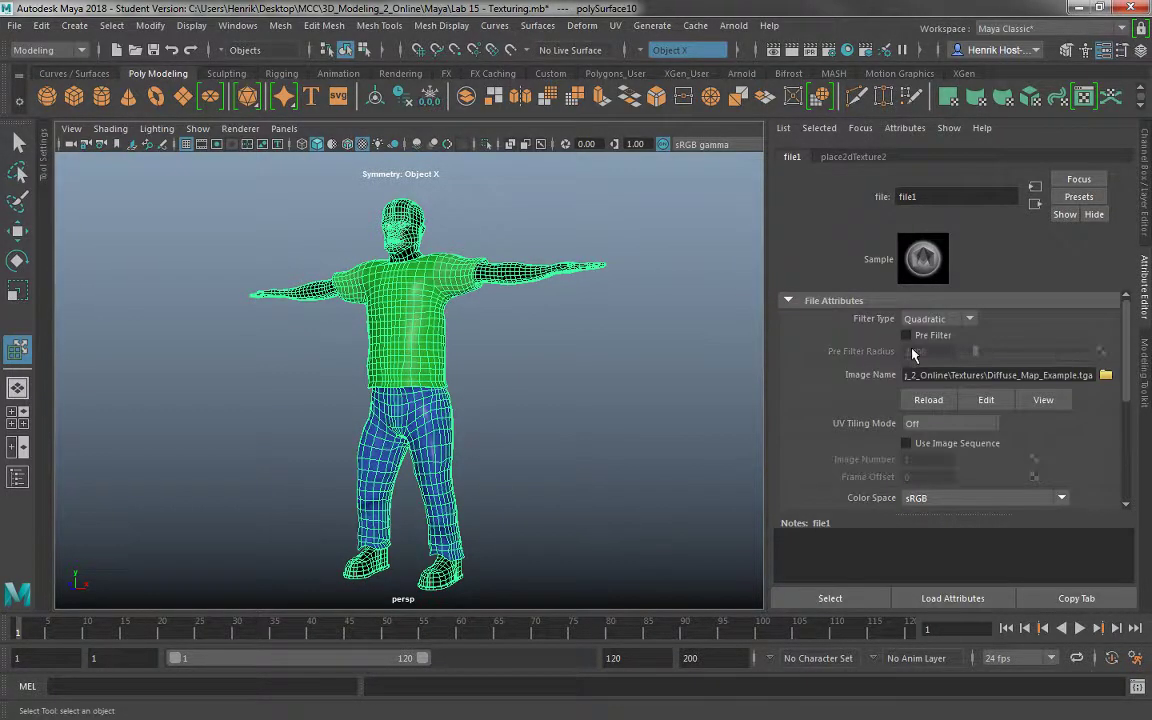
pyautogui.click(1105, 375)
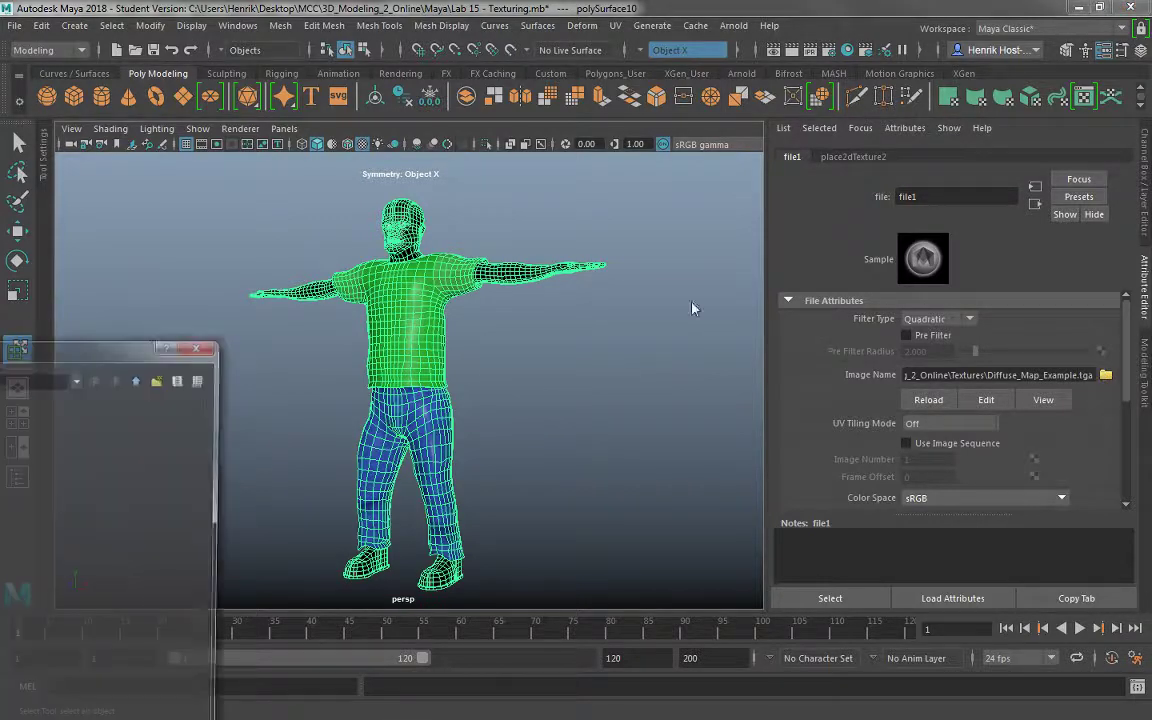
pyautogui.moveTo(107, 333); pyautogui.dragTo(756, 162)
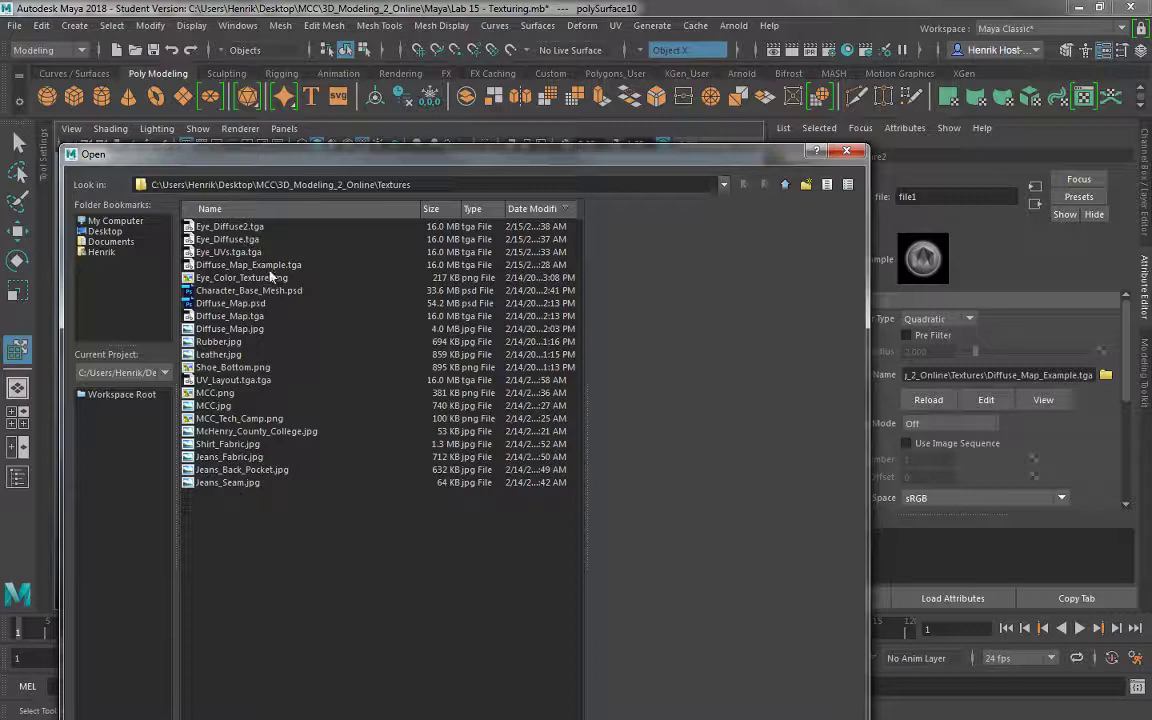
pyautogui.click(233, 315)
pyautogui.moveTo(494, 170); pyautogui.dragTo(472, 89)
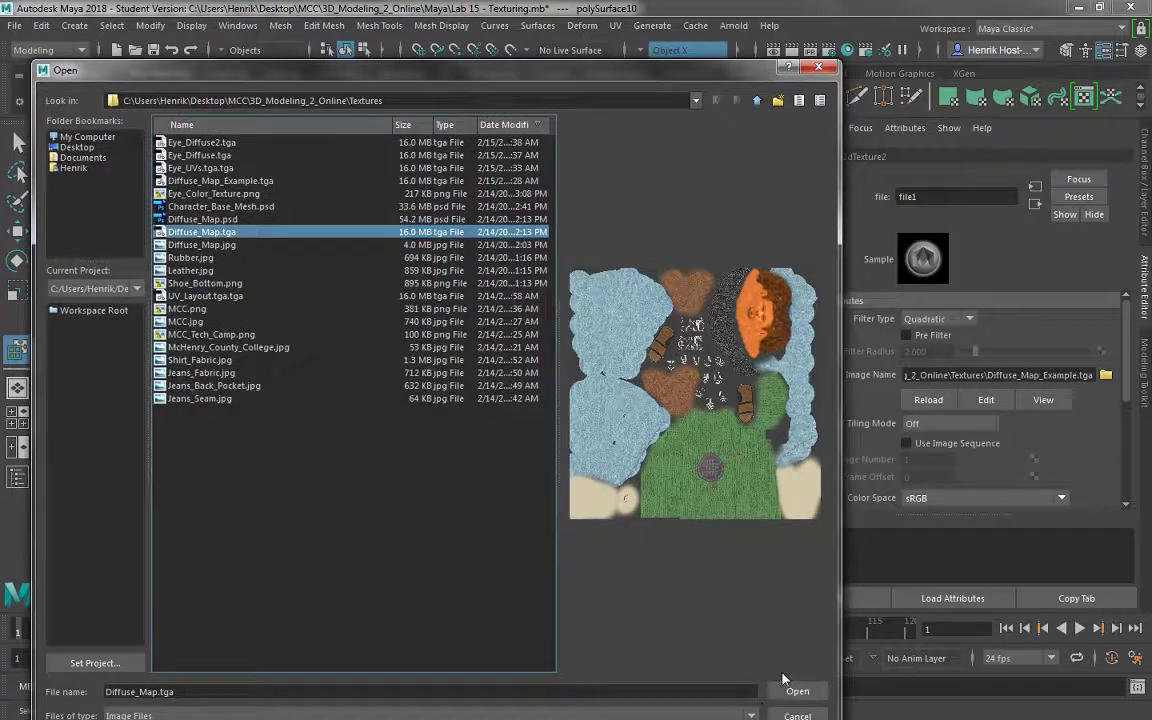
pyautogui.click(794, 688)
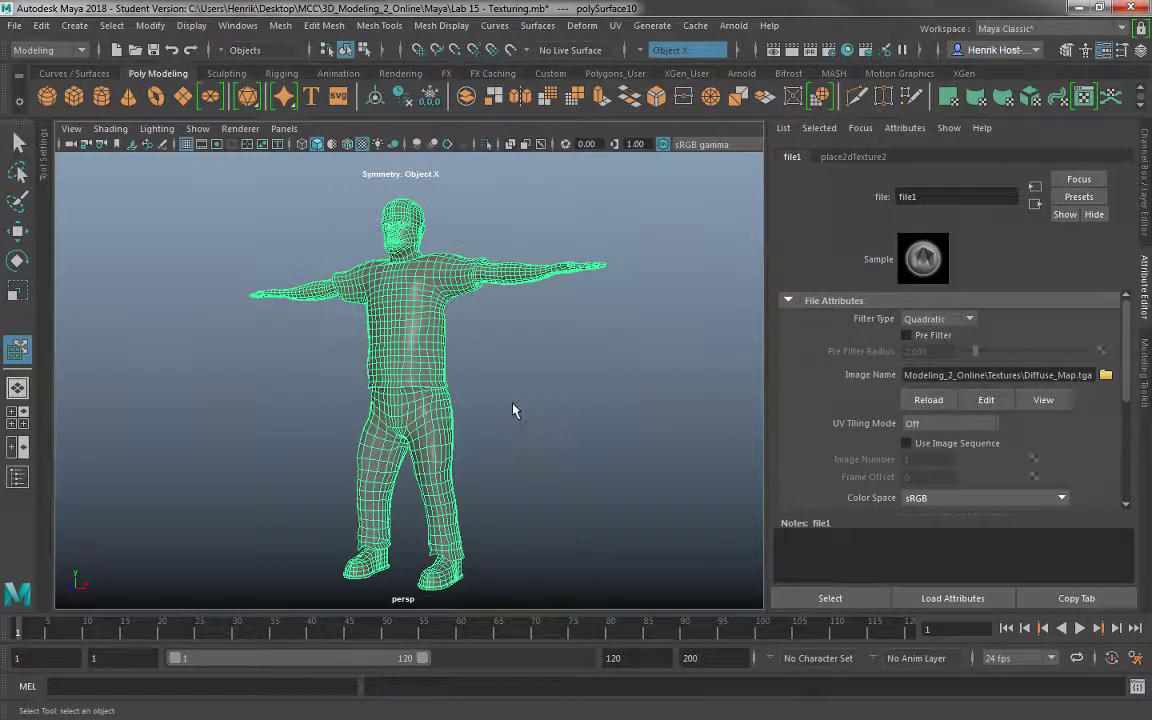
pyautogui.click(515, 410)
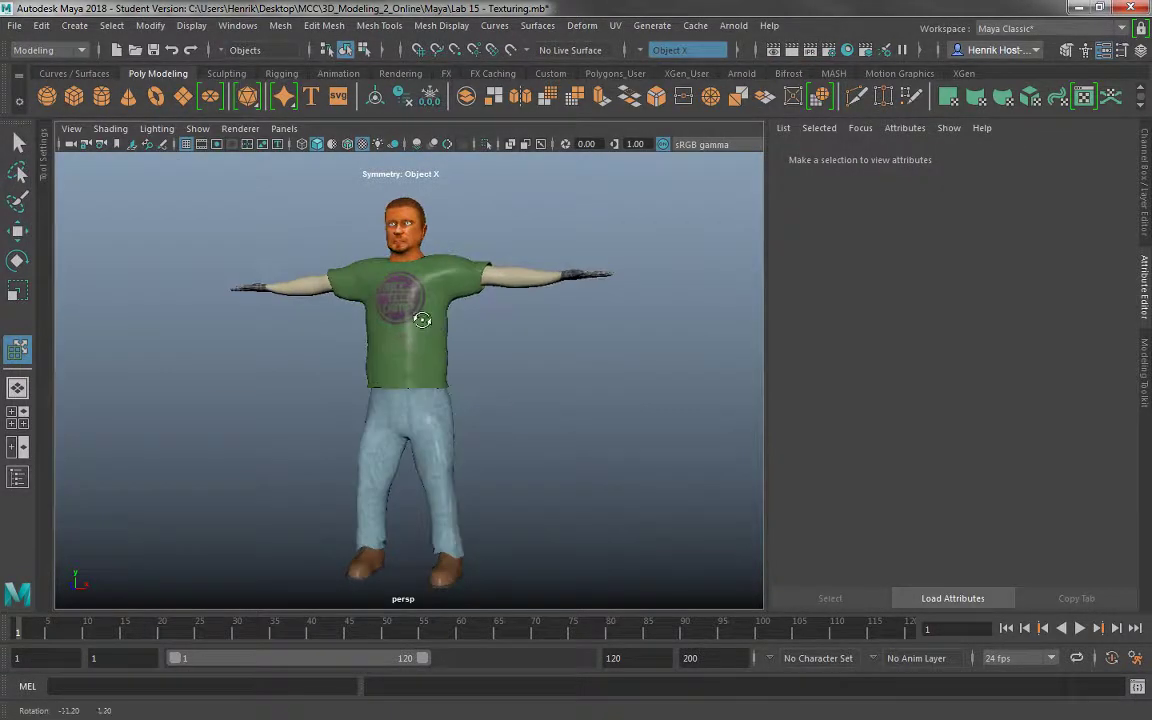
# Examine the applied diffuse texture on the character's face, shirt logo, arms and full body from several angles
pyautogui.scroll(10, 268, 337)
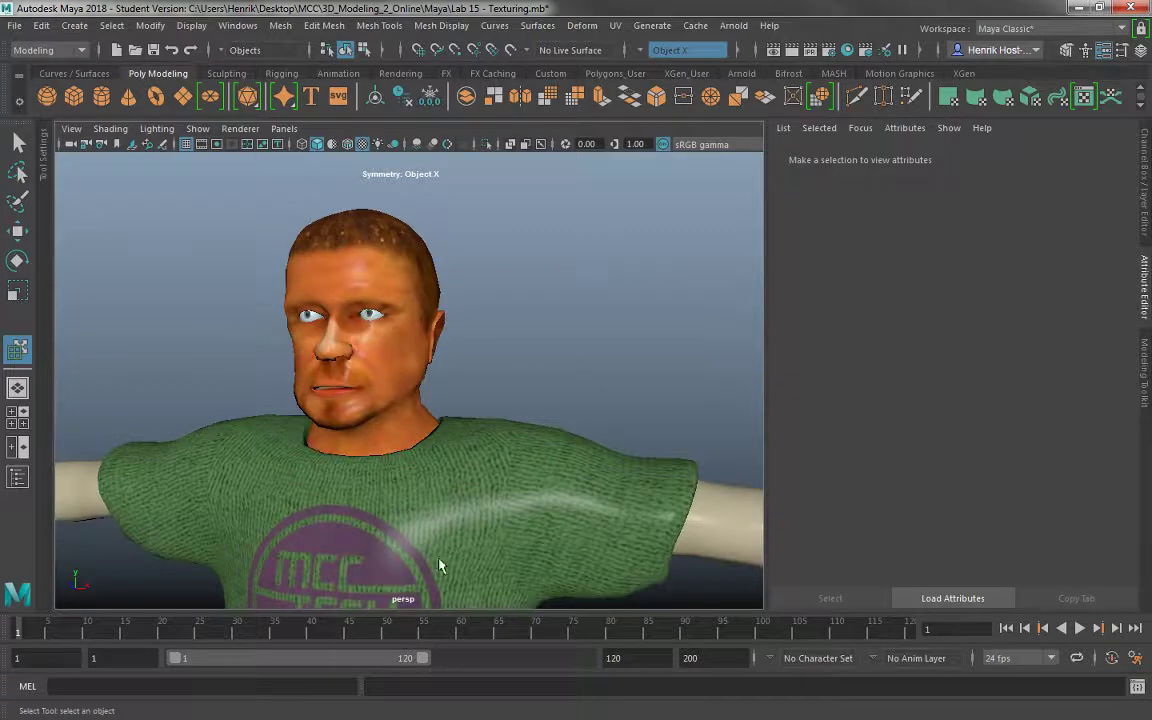
pyautogui.moveTo(440, 566); pyautogui.dragTo(373, 543)
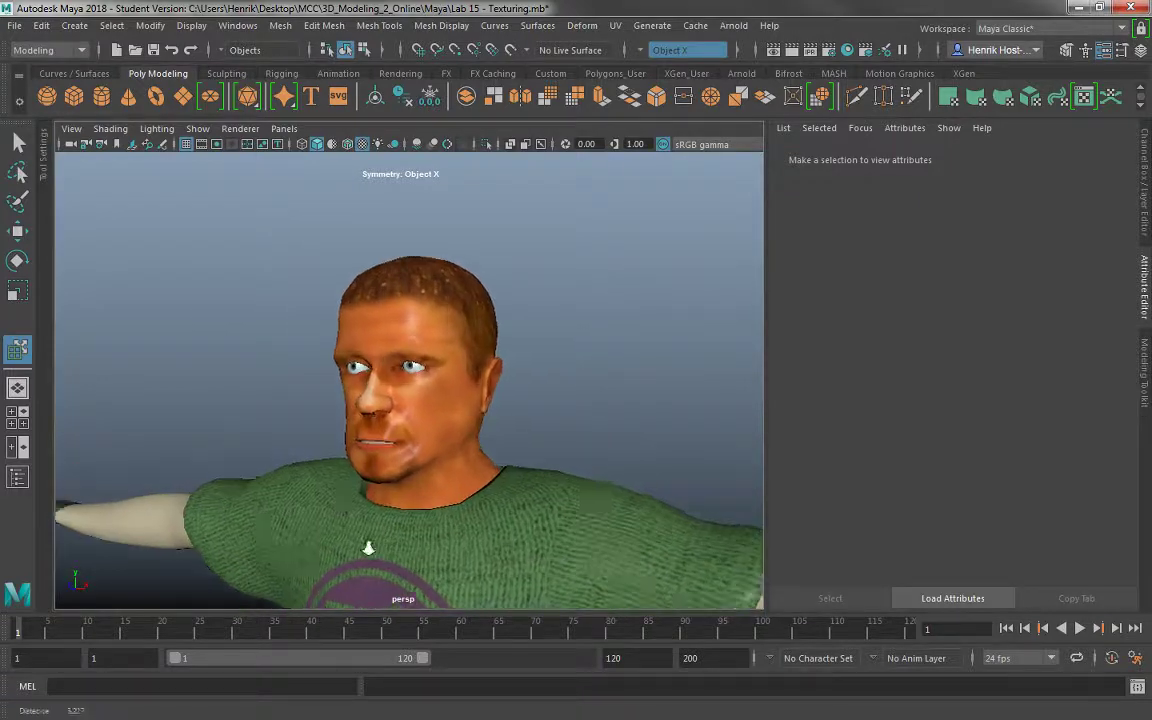
pyautogui.scroll(8, 432, 545)
pyautogui.scroll(-5, 312, 400)
pyautogui.moveTo(338, 414); pyautogui.dragTo(301, 470)
pyautogui.scroll(-4, 367, 553)
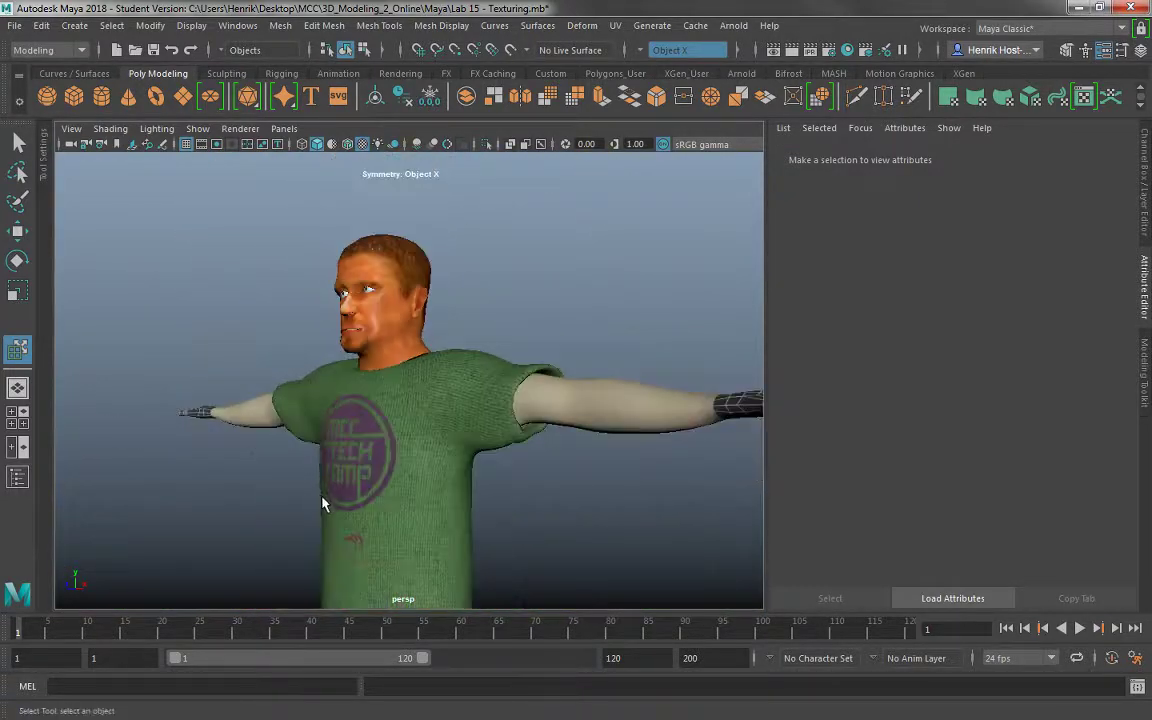
pyautogui.moveTo(367, 553); pyautogui.dragTo(491, 459)
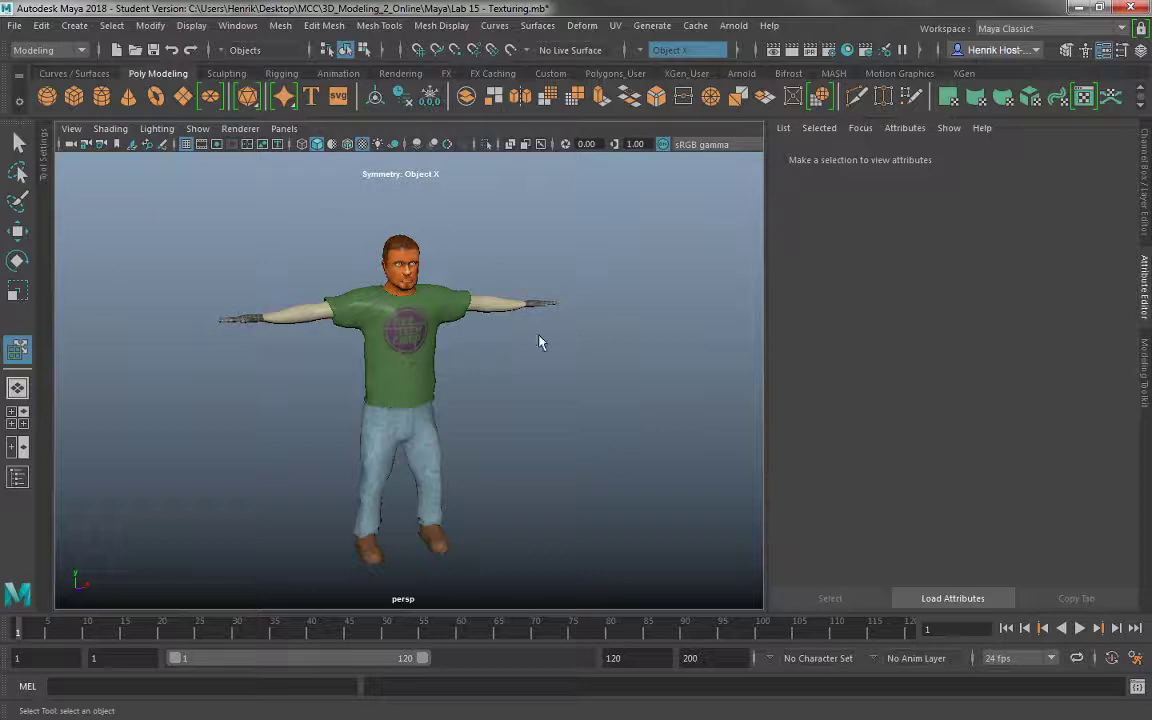
pyautogui.moveTo(524, 363); pyautogui.dragTo(271, 377)
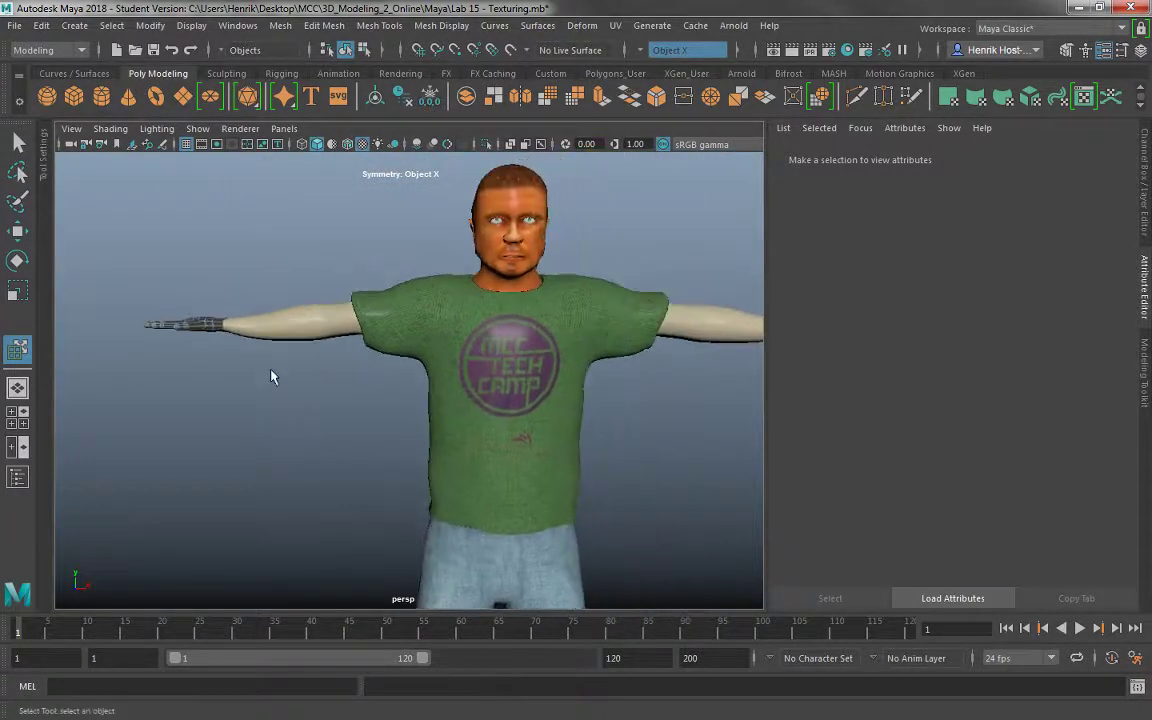